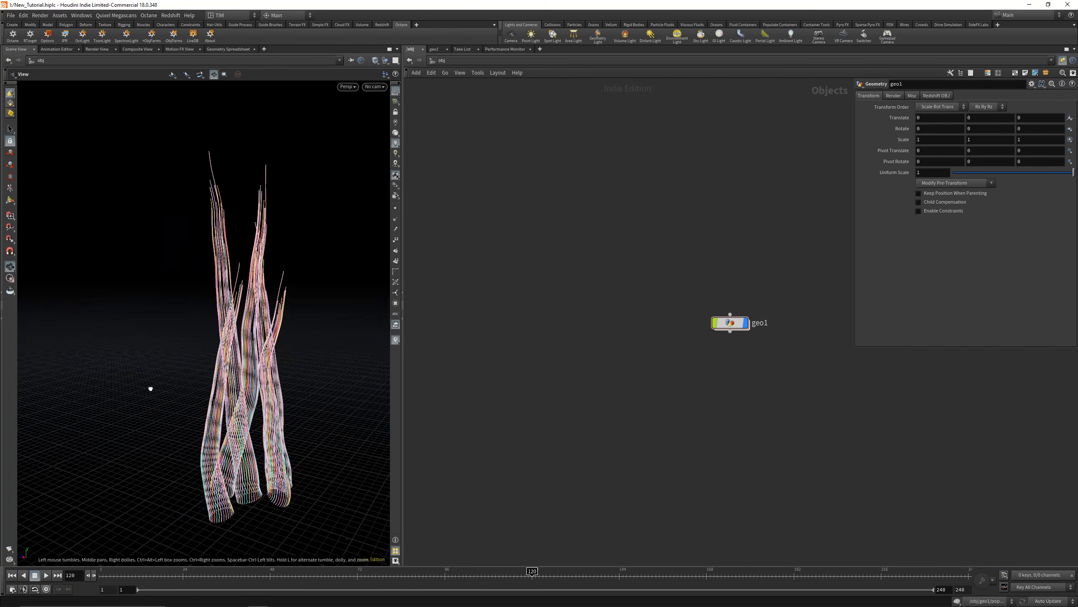
# - Examine the finished wire curves from several angles and at different frames, and inspect the node network inside geo1
pyautogui.moveTo(172, 429)
pyautogui.mouseDown()
pyautogui.moveTo(200, 426)
pyautogui.moveTo(173, 428)
pyautogui.mouseUp()
pyautogui.moveTo(531, 577); pyautogui.dragTo(511, 553)
pyautogui.moveTo(238, 434)
pyautogui.mouseDown()
pyautogui.moveTo(134, 428)
pyautogui.moveTo(229, 418)
pyautogui.mouseUp()
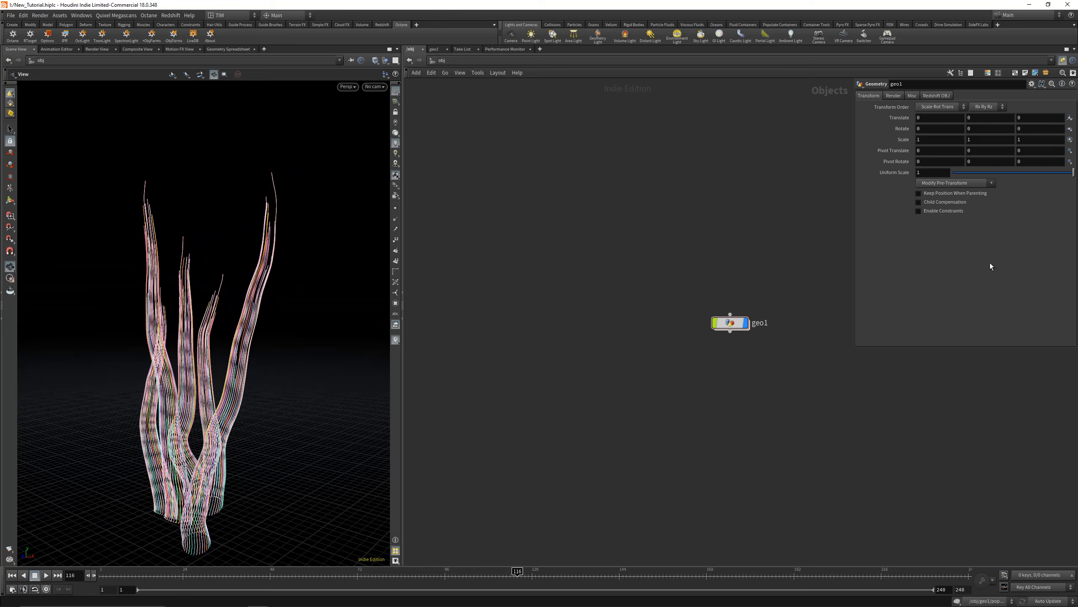
pyautogui.doubleClick(731, 322)
pyautogui.scroll(-2, 588, 351)
pyautogui.moveTo(616, 336); pyautogui.dragTo(610, 351, button='middle')
pyautogui.press('u')
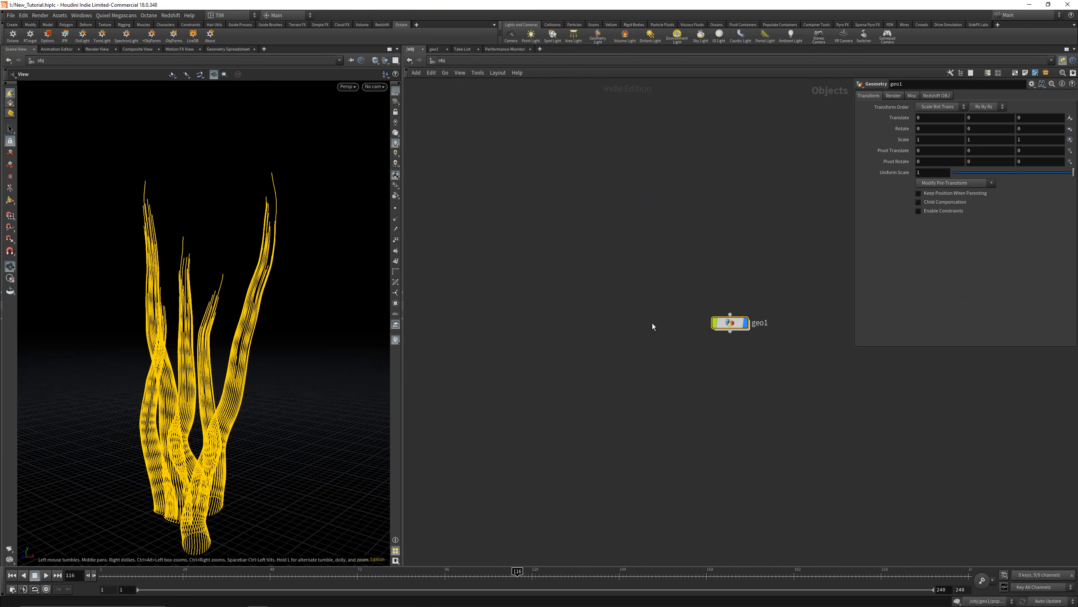
pyautogui.press('i')
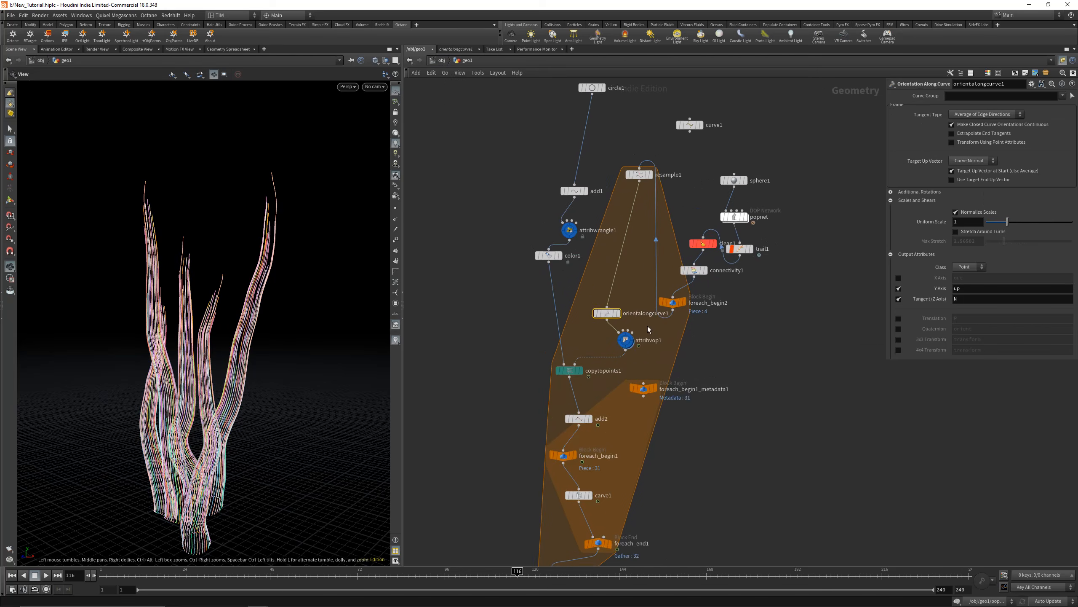
pyautogui.scroll(-3, 648, 329)
pyautogui.moveTo(628, 342)
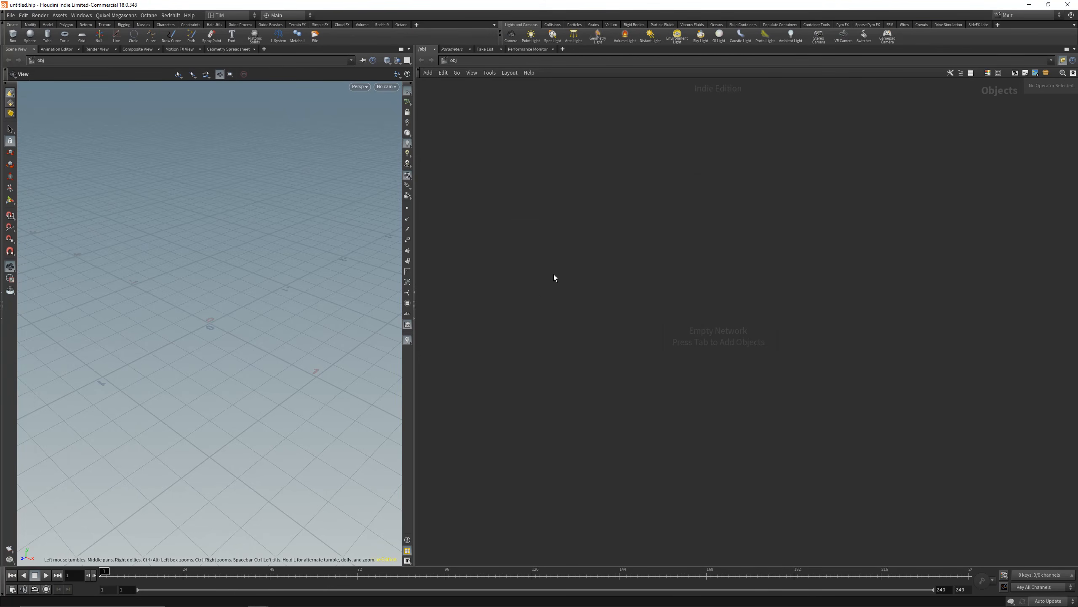
# - Create a Geometry node in the new scene's object network and name it GEO_WIRES
pyautogui.press('Tab')
pyautogui.press('Escape')
pyautogui.press('Tab')
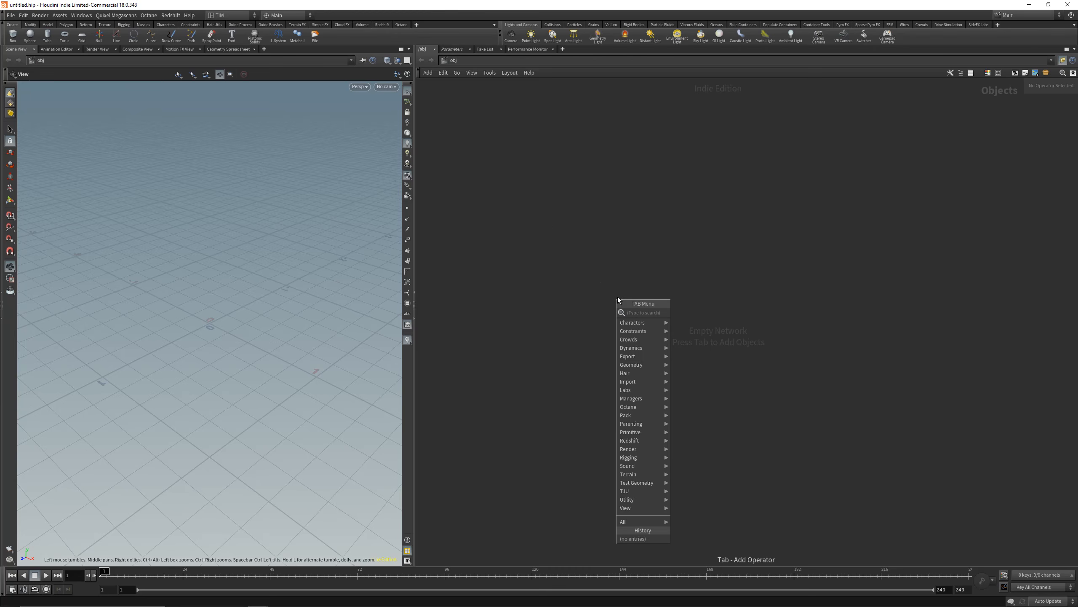
pyautogui.write('ge')
pyautogui.click(714, 313)
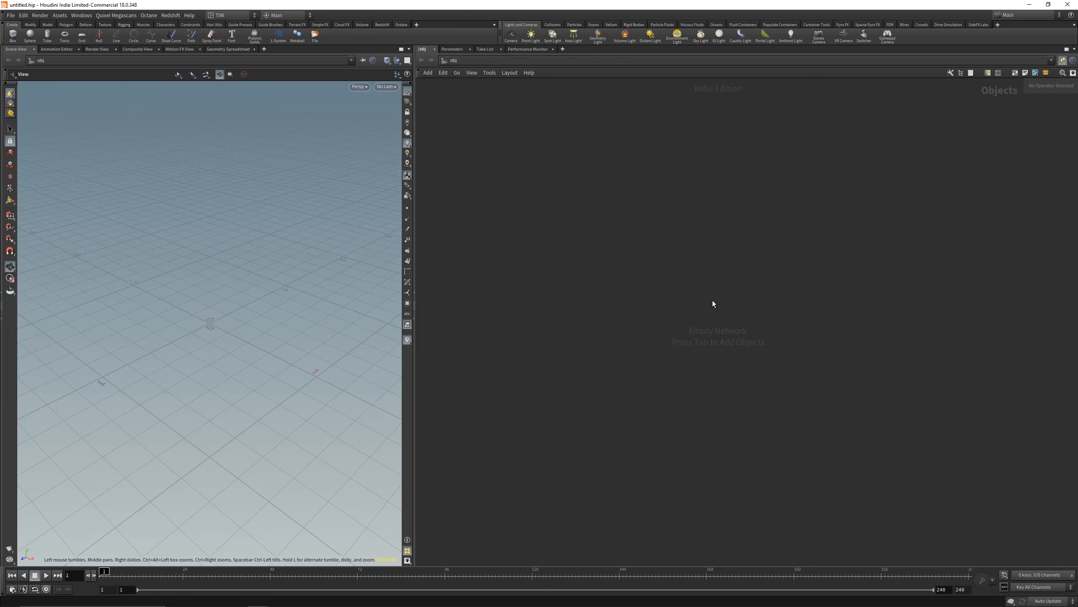
pyautogui.click(577, 299)
pyautogui.click(636, 296)
pyautogui.doubleClick(636, 296)
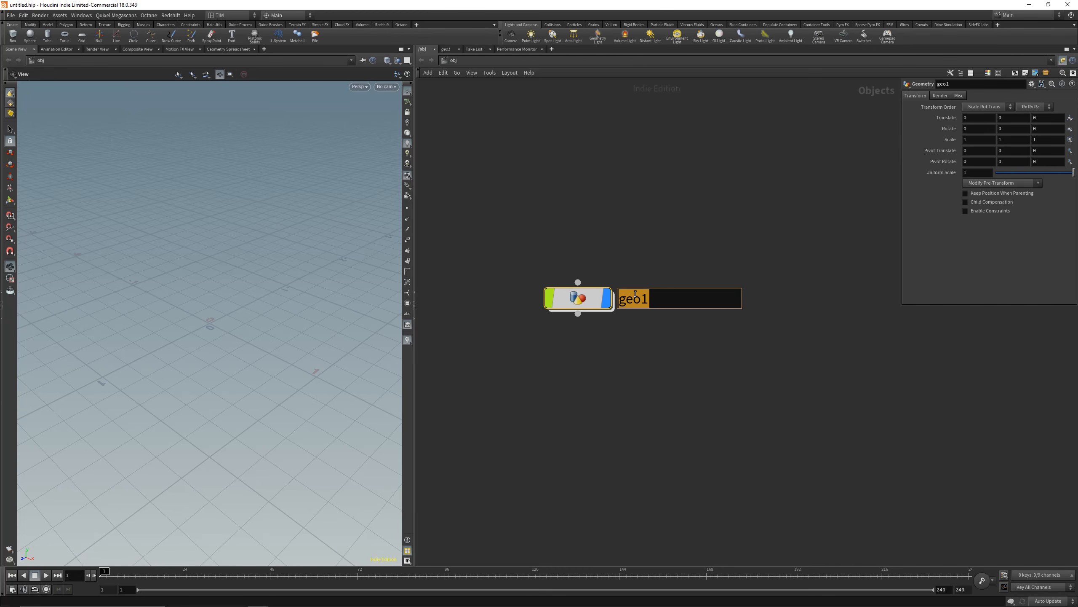
pyautogui.write('GEO_WIRES')
pyautogui.press('Return')
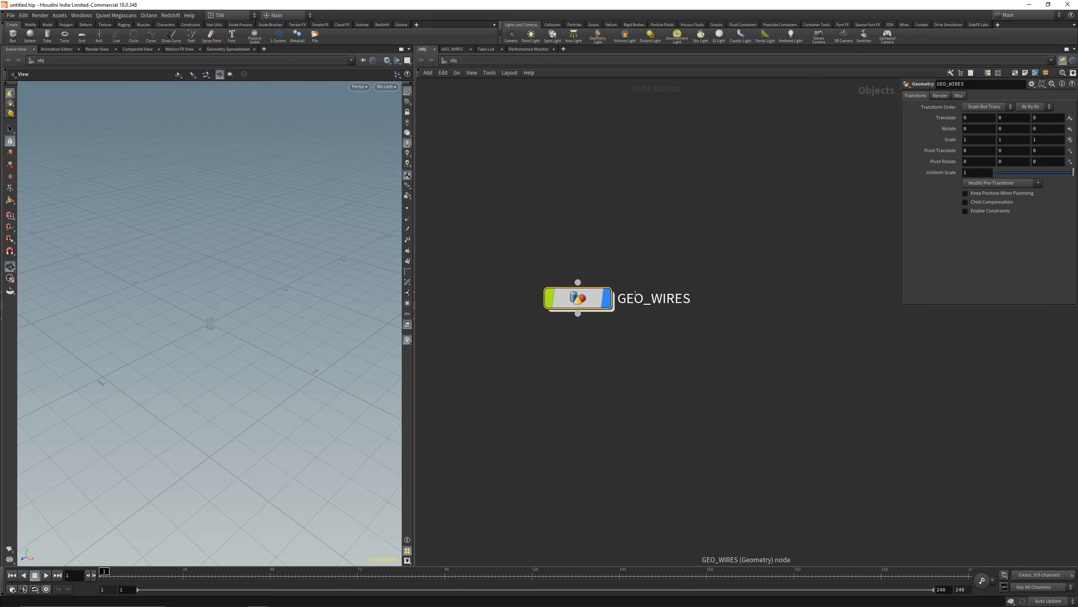
# - Give the GEO_WIRES node a circular shape and colour it black
pyautogui.press('i')
pyautogui.press('c')
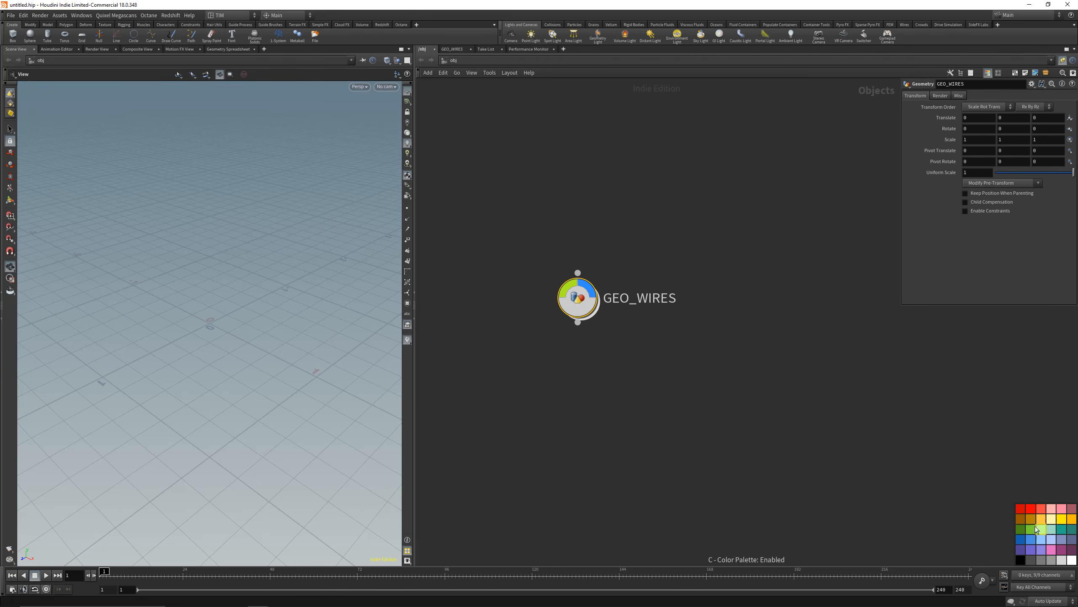
pyautogui.click(1020, 561)
pyautogui.press('c')
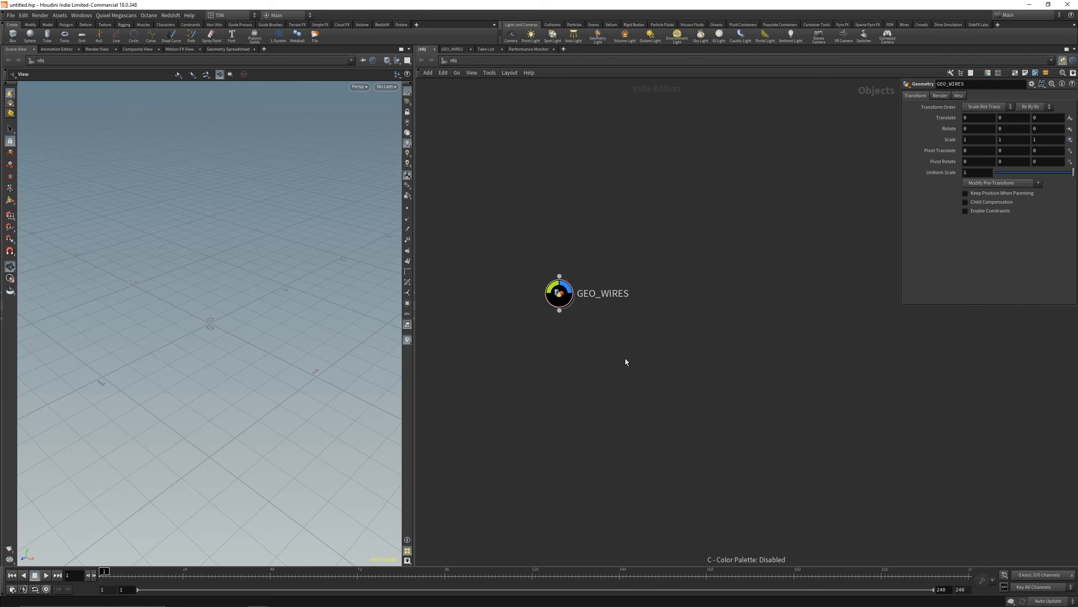
# - Cut the GEO_WIRES node from the untitled scene
pyautogui.moveTo(493, 229); pyautogui.dragTo(629, 376)
pyautogui.hotkey('ctrl', 'x')
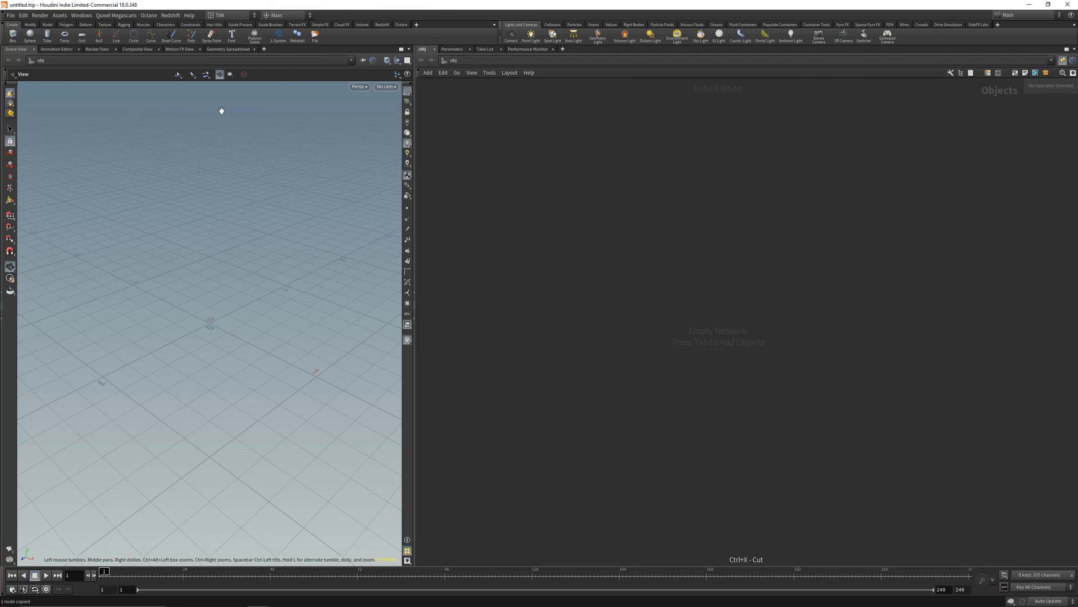
pyautogui.click(15, 16)
pyautogui.click(25, 42)
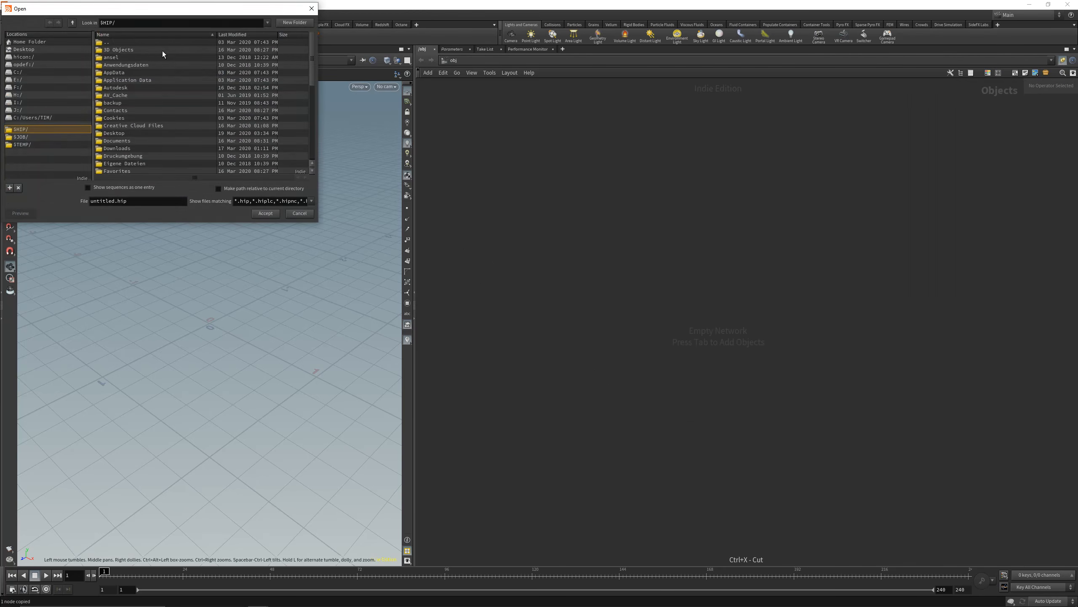
pyautogui.click(299, 213)
# - Open the recent scene New_Tutorial.hiplc, discarding the changes to the untitled scene
pyautogui.click(10, 15)
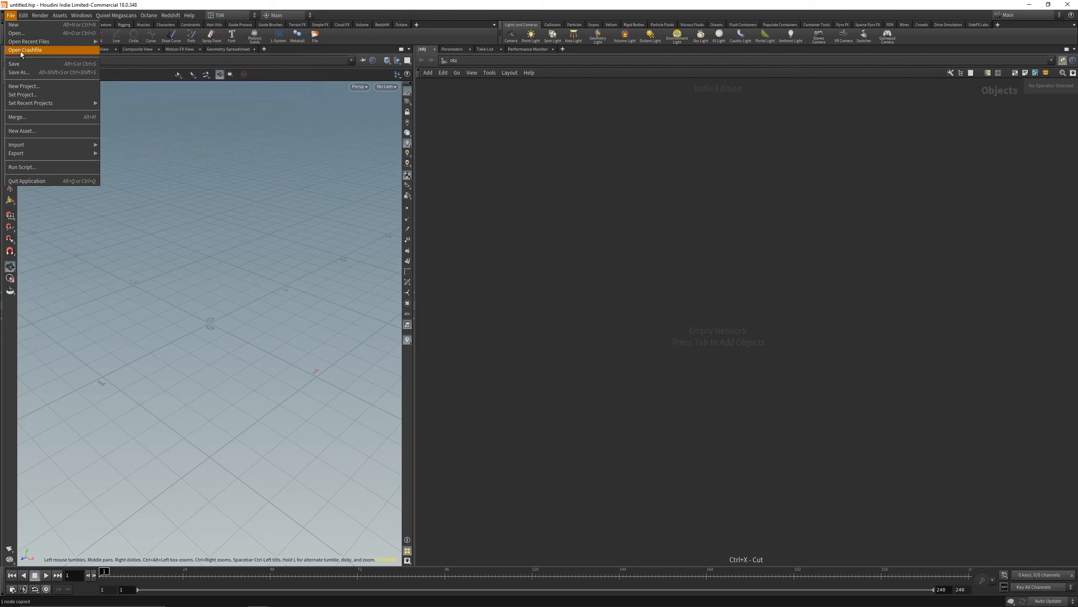
pyautogui.moveTo(34, 44)
pyautogui.click(149, 45)
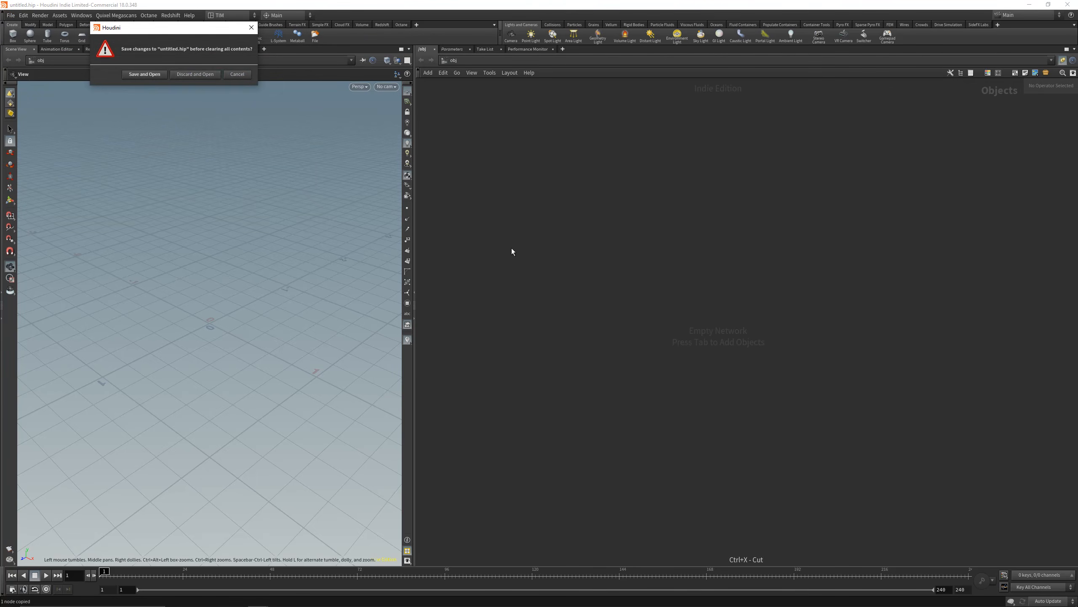
pyautogui.click(208, 77)
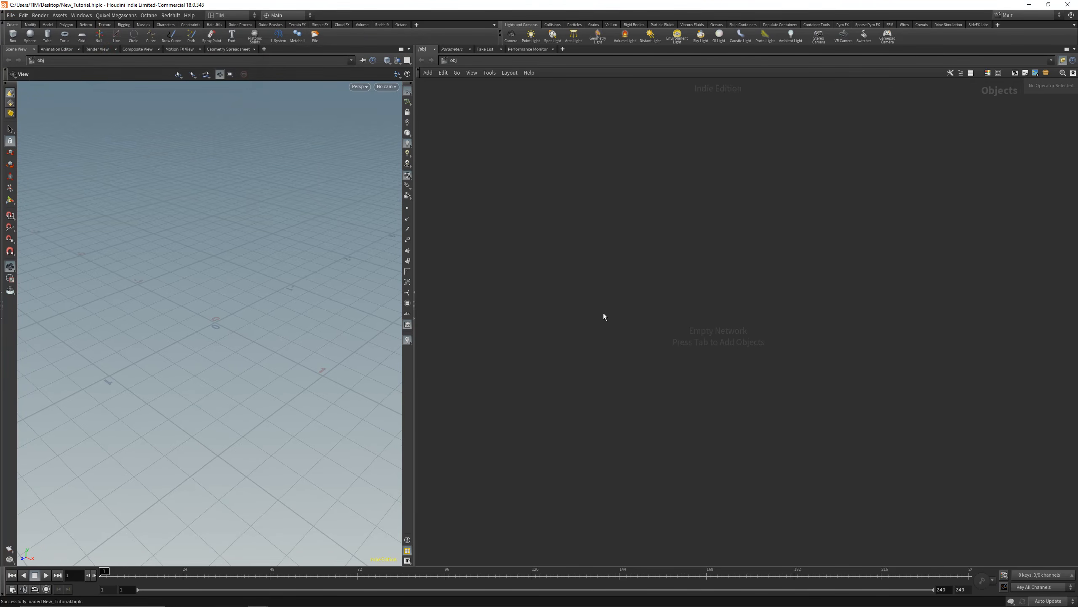
# - Paste the GEO_WIRES node into the New_Tutorial.hiplc scene and save the file
pyautogui.hotkey('ctrl', 'v')
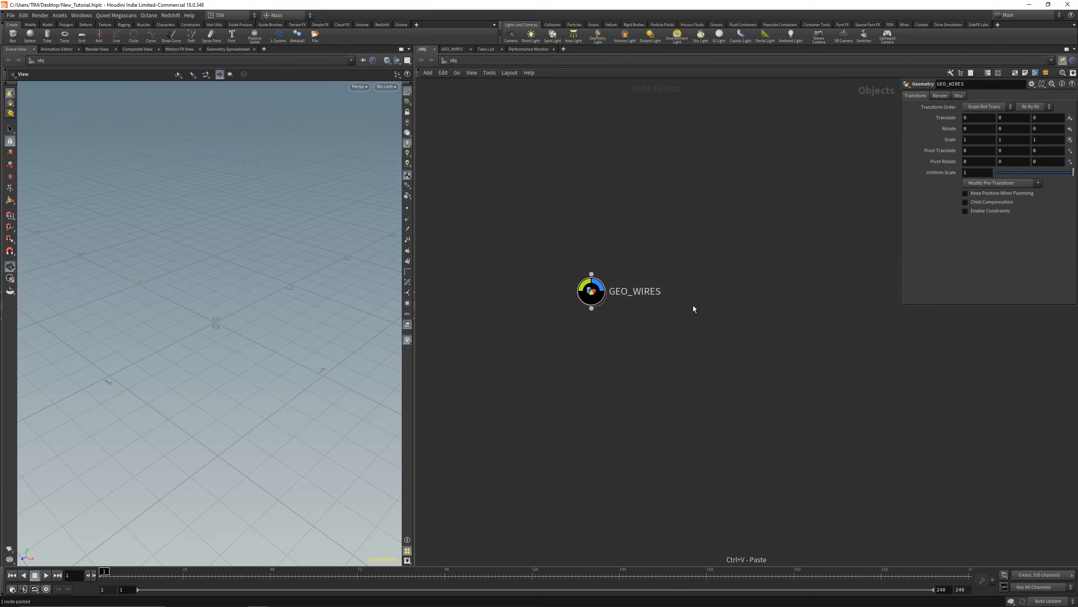
pyautogui.hotkey('ctrl', 's')
# - Enter the GEO_WIRES network and add a Curve node
pyautogui.doubleClick(593, 300)
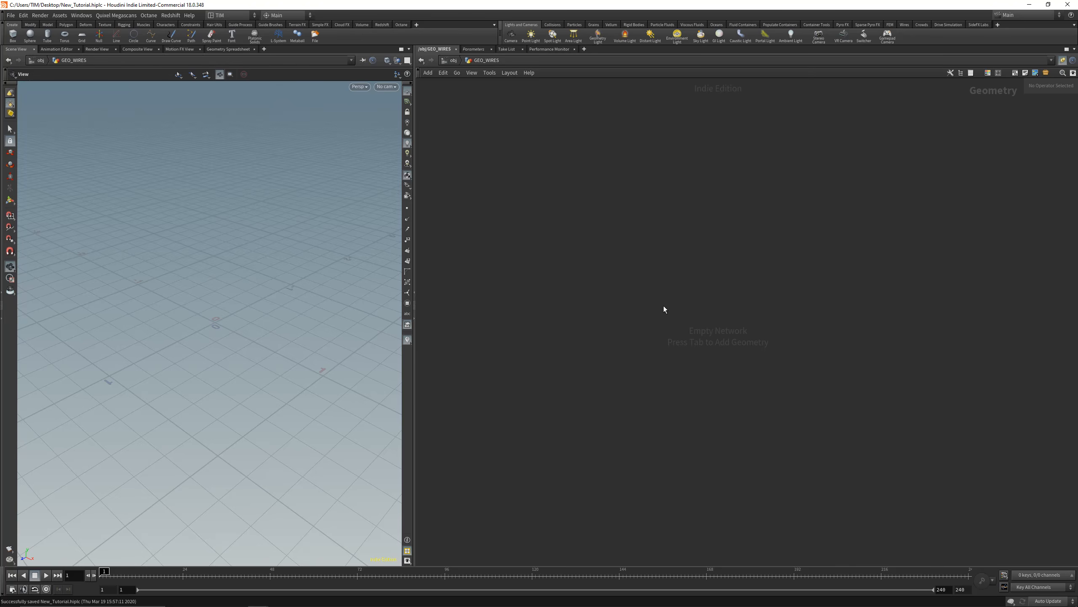
pyautogui.press('Tab')
pyautogui.write('cu')
pyautogui.write('ve')
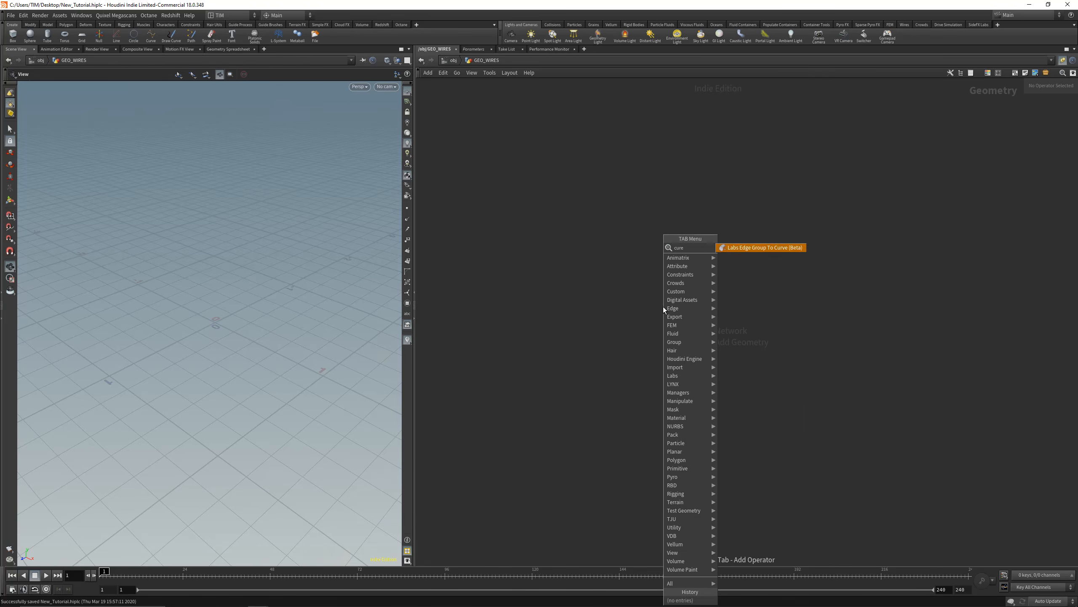
pyautogui.press('Escape')
pyautogui.press('Tab')
pyautogui.write('cur')
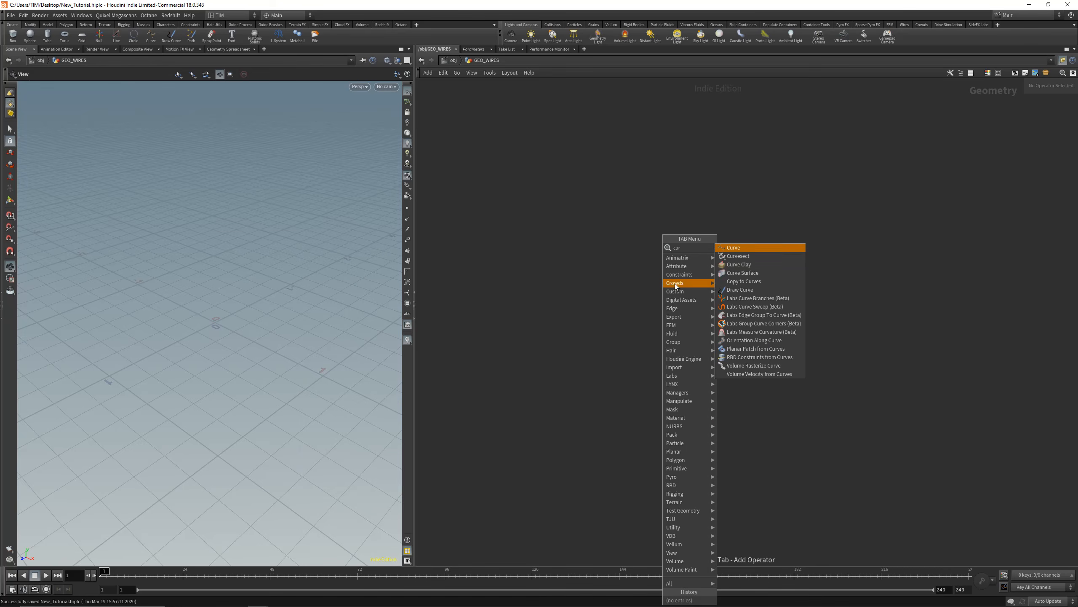
pyautogui.click(765, 248)
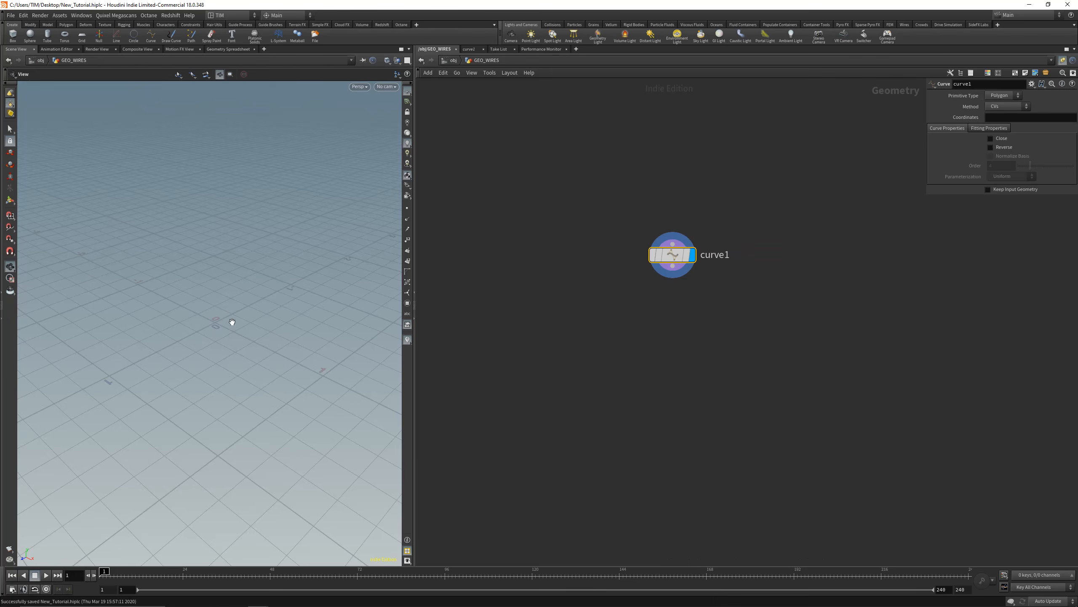
# - Switch the viewport to the Front view, framed so there is drawing space above the origin
pyautogui.moveTo(231, 320); pyautogui.dragTo(222, 302)
pyautogui.hotkey('space', '2')
pyautogui.hotkey('space', '3')
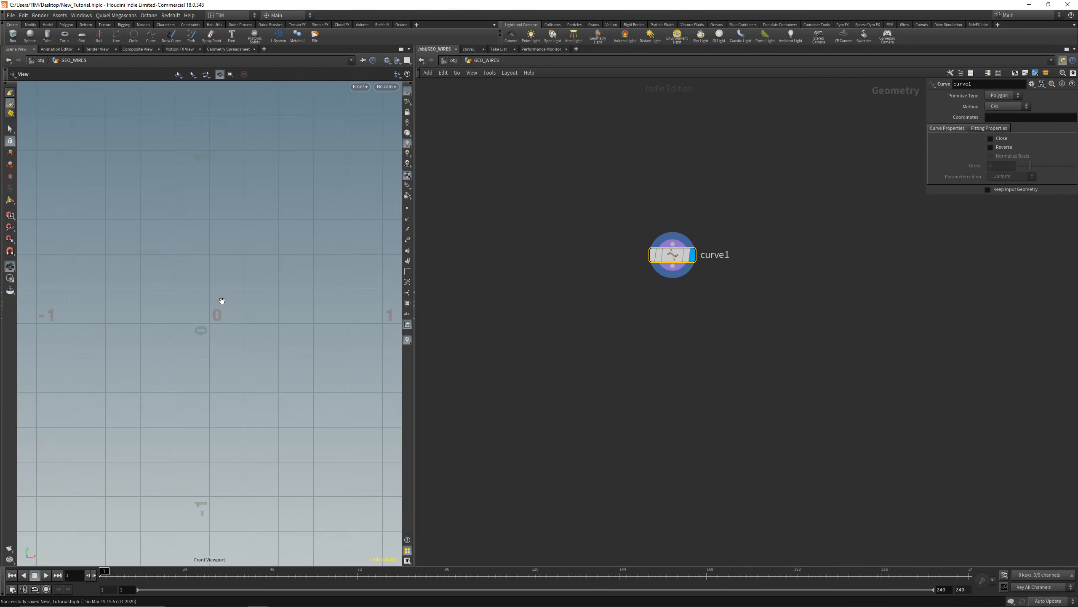
pyautogui.hotkey('space', '4')
pyautogui.hotkey('space', '3')
pyautogui.moveTo(213, 298); pyautogui.dragTo(209, 313, button='middle')
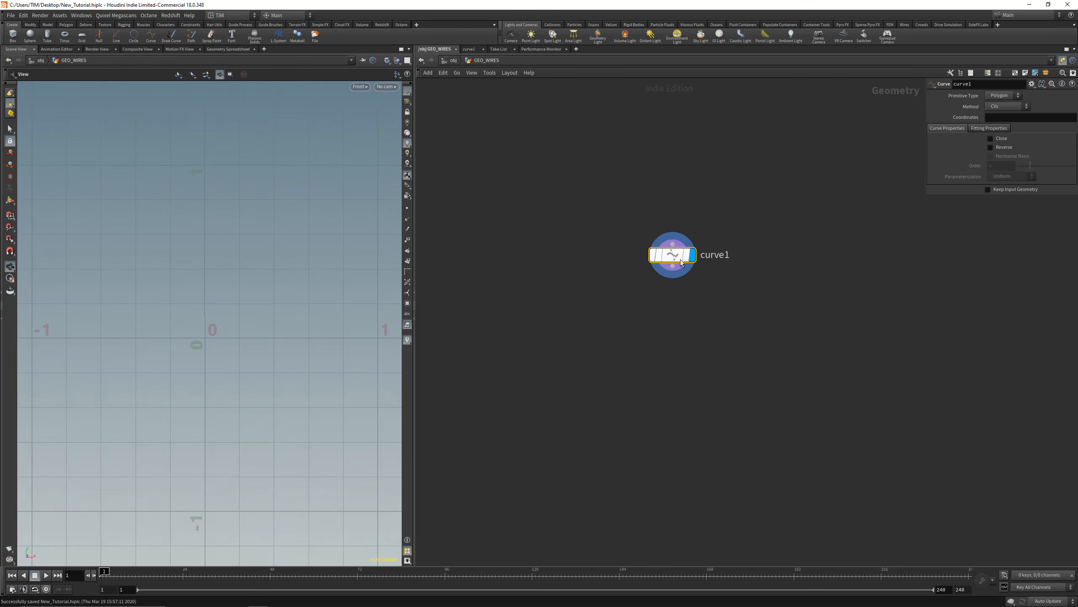
pyautogui.moveTo(234, 236); pyautogui.dragTo(219, 320, button='middle')
pyautogui.scroll(-3, 217, 332)
pyautogui.press('Return')
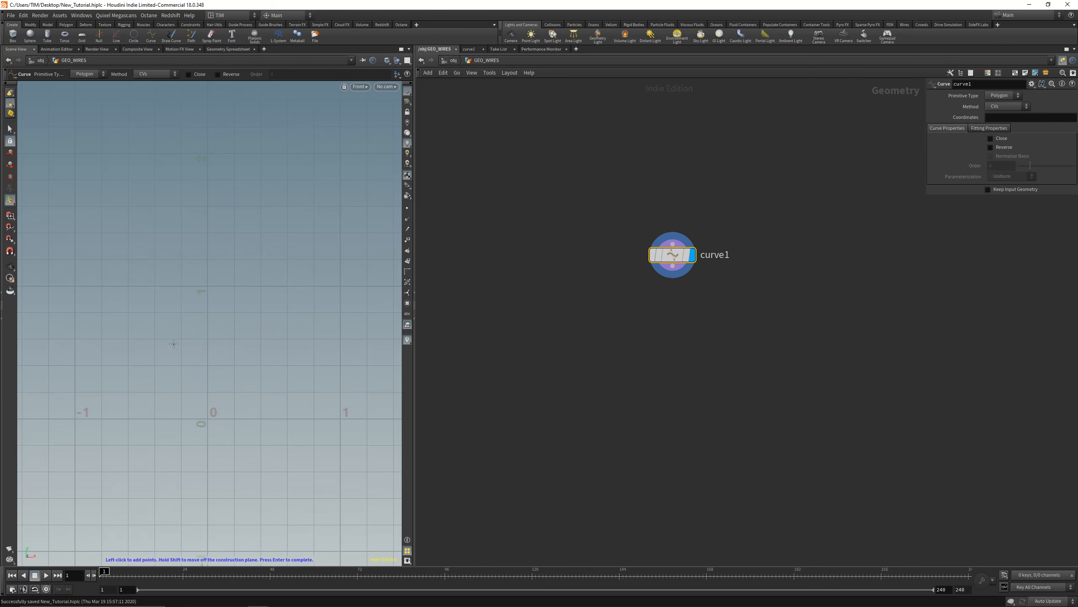
pyautogui.press('Escape')
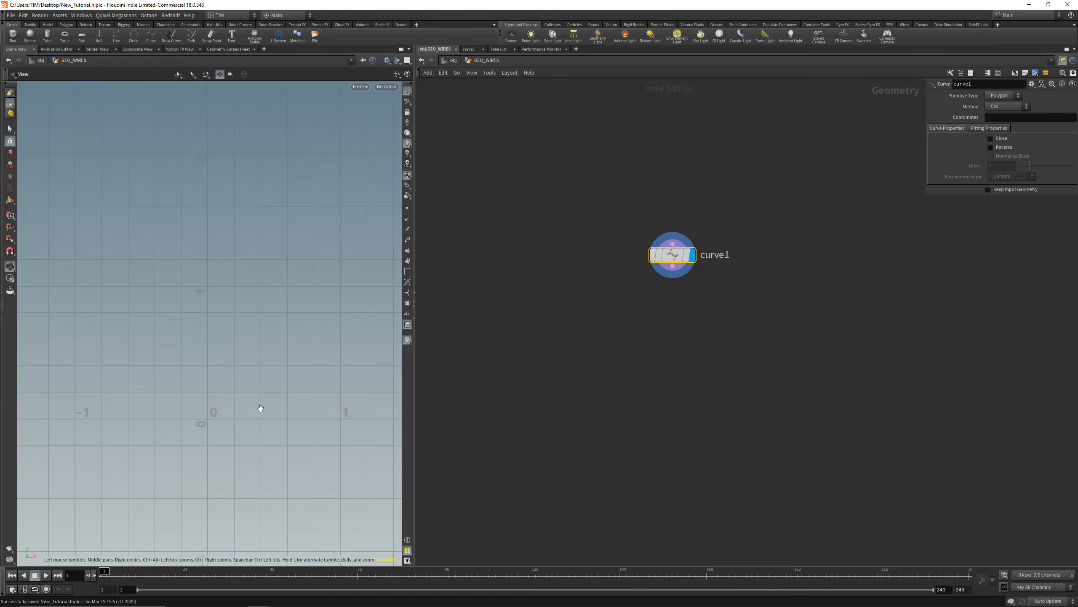
pyautogui.press('Return')
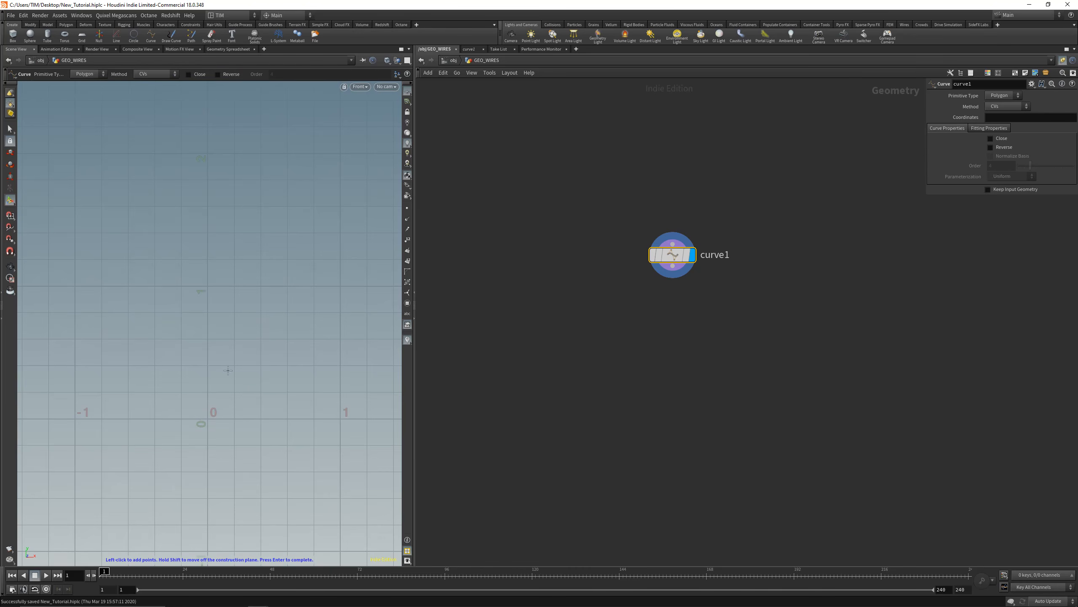
pyautogui.click(214, 366)
pyautogui.press('Escape')
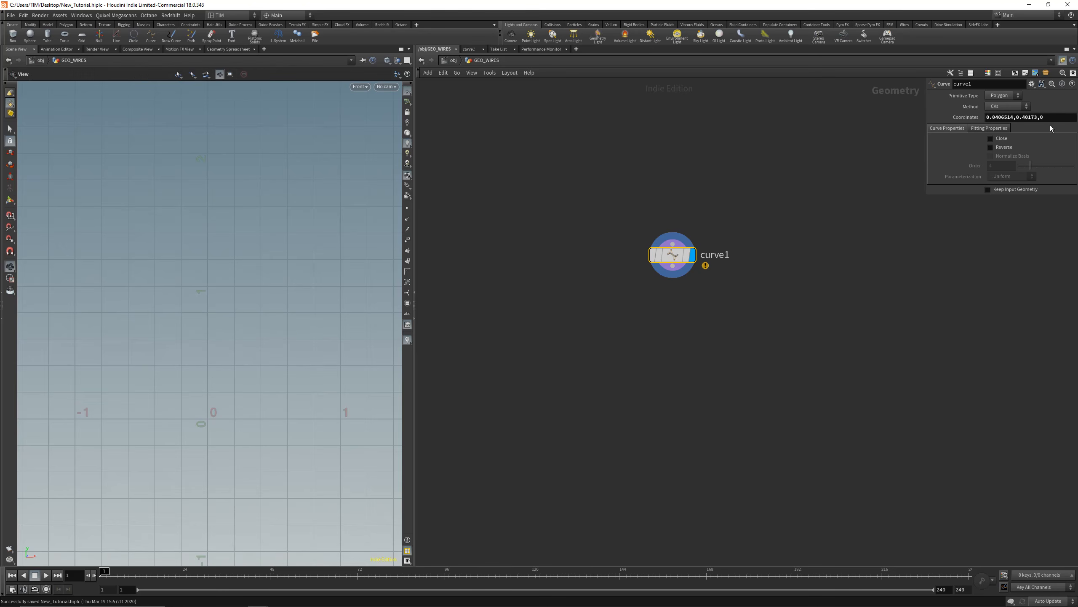
pyautogui.moveTo(1053, 118); pyautogui.dragTo(897, 129)
pyautogui.press('BackSpace')
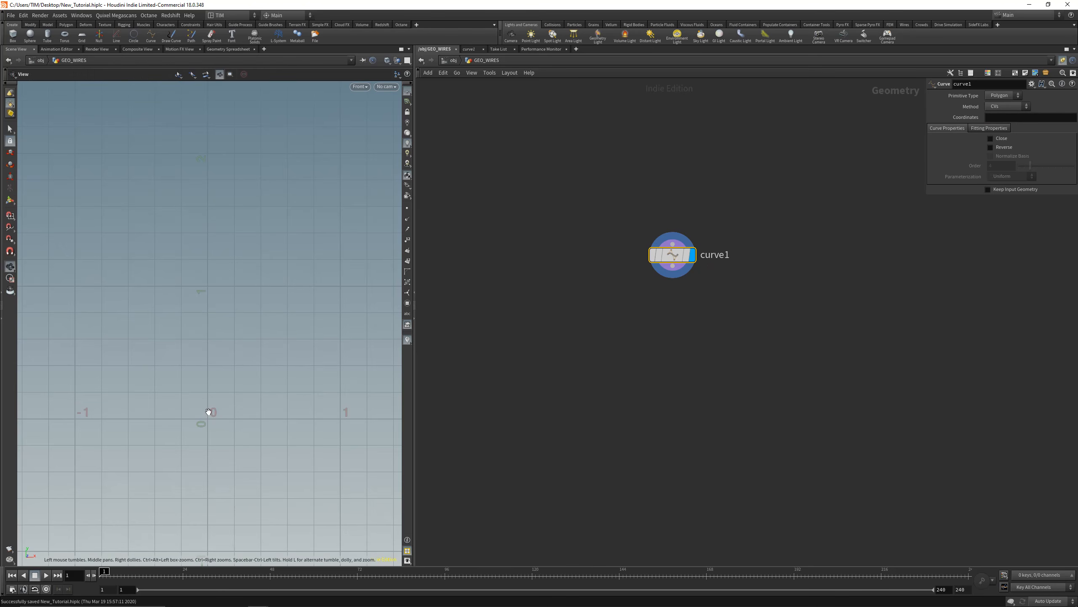
# - With grid snapping on, draw an upward zigzag polygon curve of six points starting at 0,0,0, -0.2,0.4,0 and 0.4,0.8,0, and finish building it
pyautogui.press('Return')
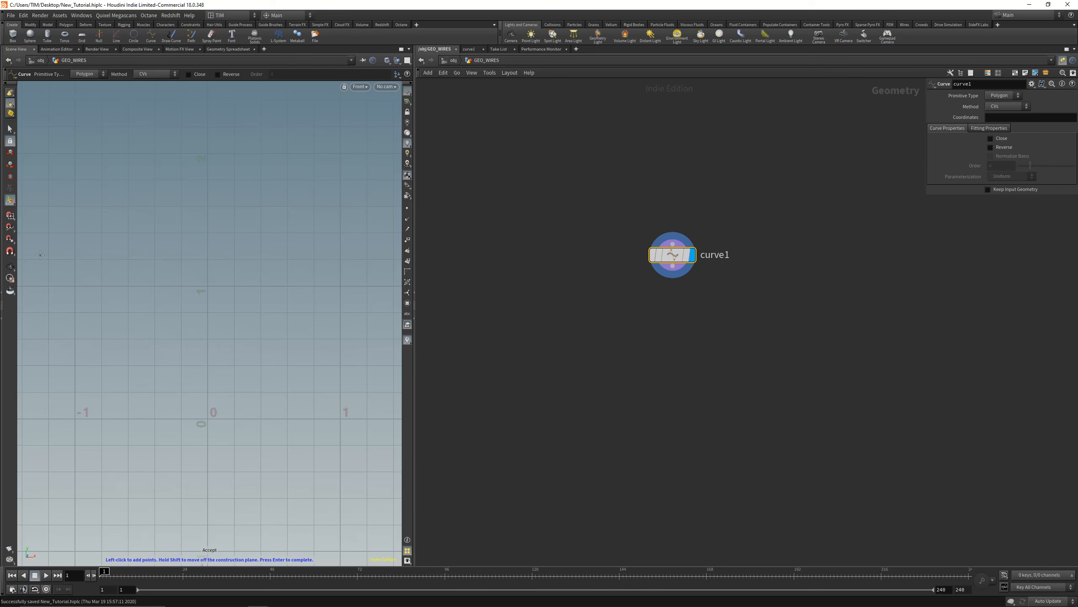
pyautogui.click(10, 216)
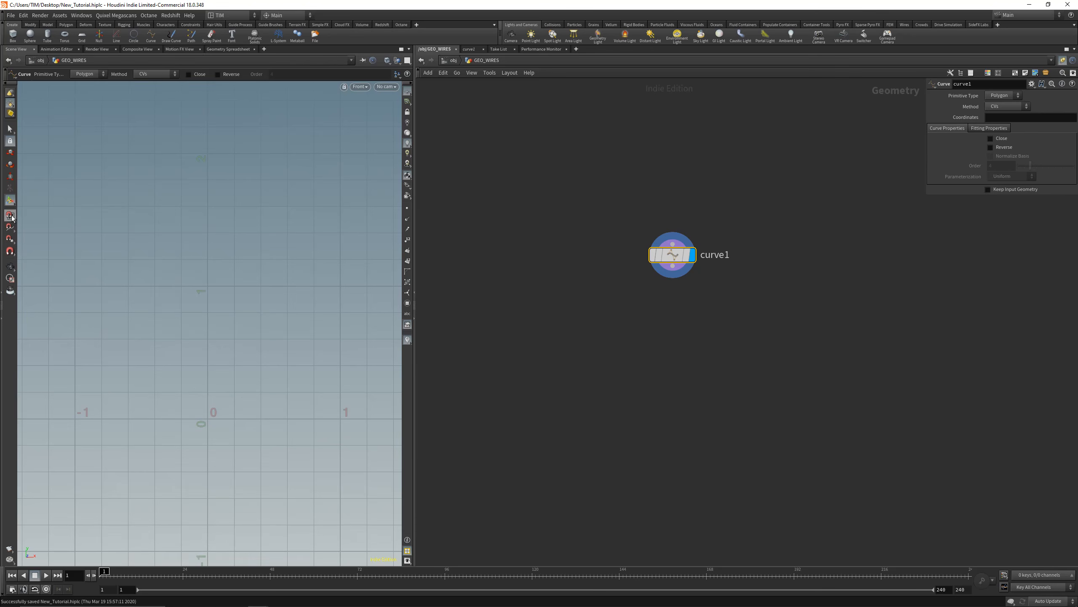
pyautogui.click(207, 419)
pyautogui.click(181, 366)
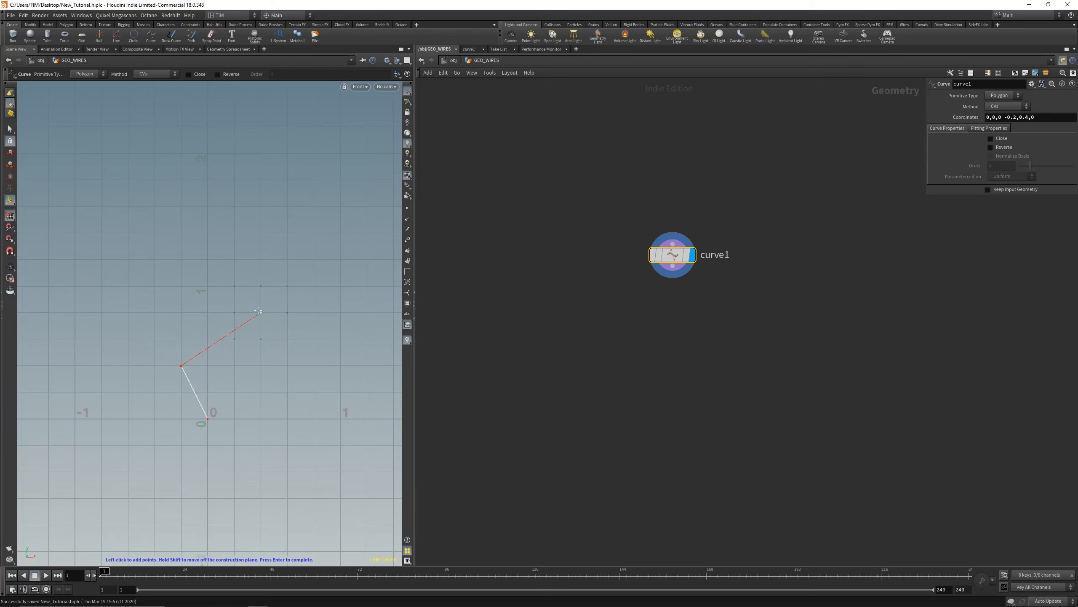
pyautogui.click(261, 313)
pyautogui.click(181, 207)
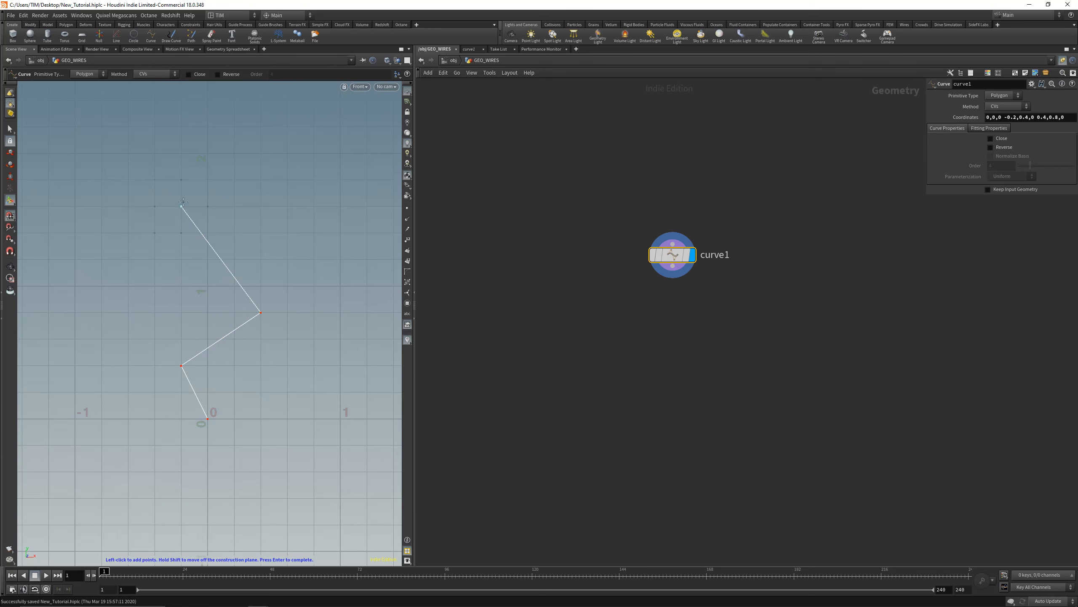
pyautogui.click(207, 126)
pyautogui.rightClick(284, 213)
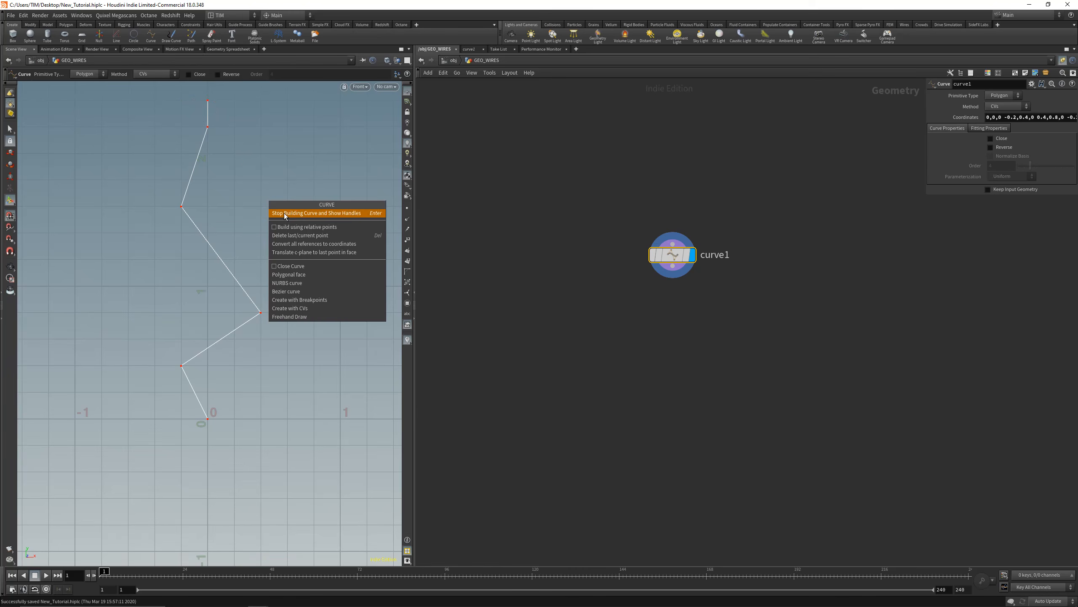
pyautogui.click(284, 213)
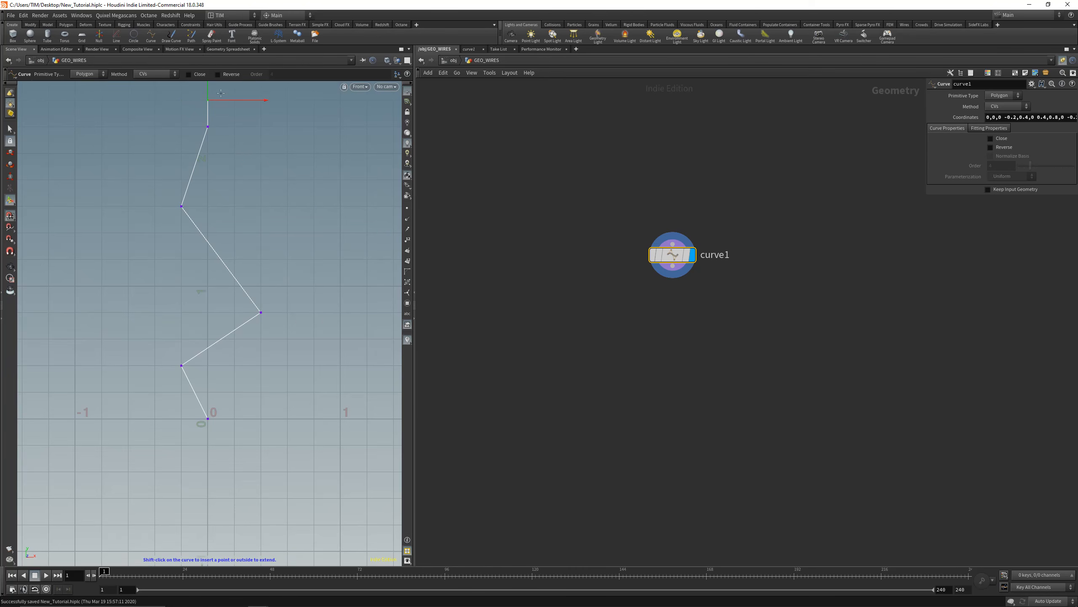
# - Shift the curve's top point slightly toward negative X and move the upper left bend slightly up and outward
pyautogui.moveTo(222, 104); pyautogui.dragTo(200, 106)
pyautogui.click(181, 206)
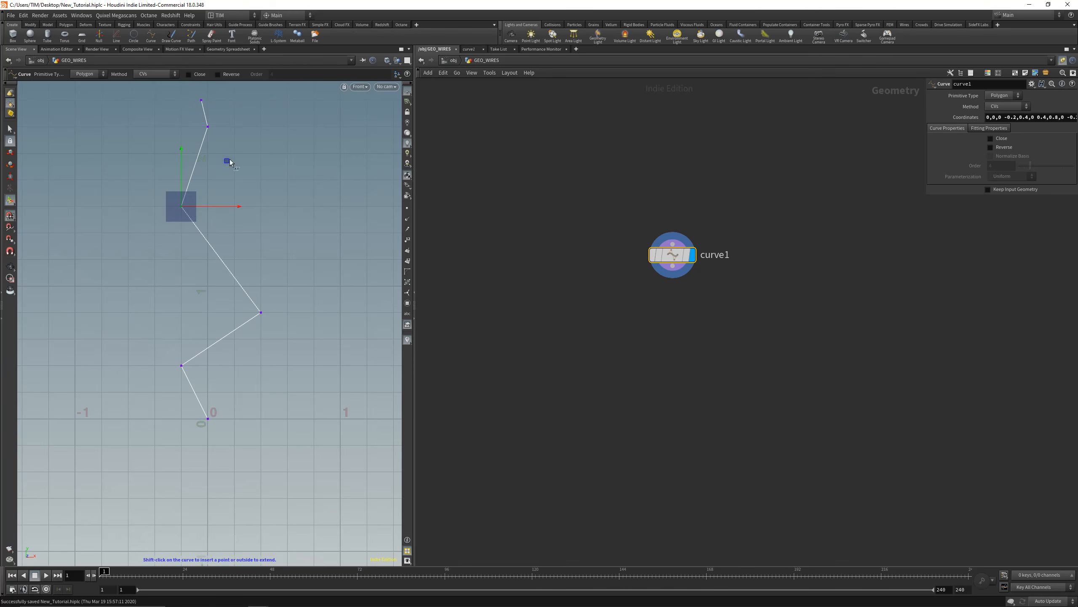
pyautogui.moveTo(227, 162); pyautogui.dragTo(220, 156)
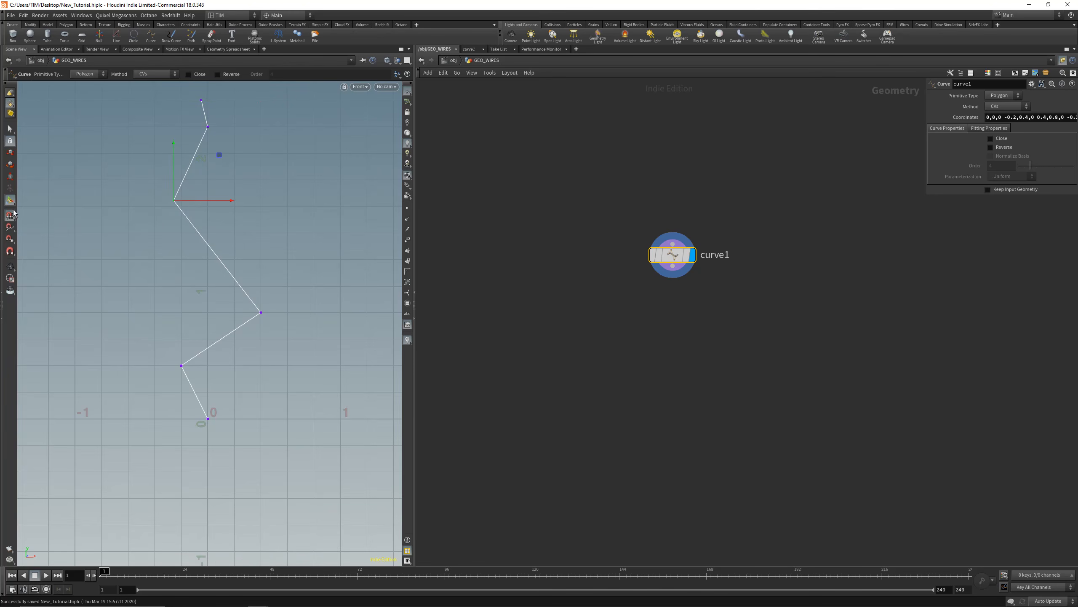
# - Move the curve's right bend up and inward and its bottom point below the origin, and switch to the Perspective view
pyautogui.moveTo(261, 312); pyautogui.dragTo(237, 294)
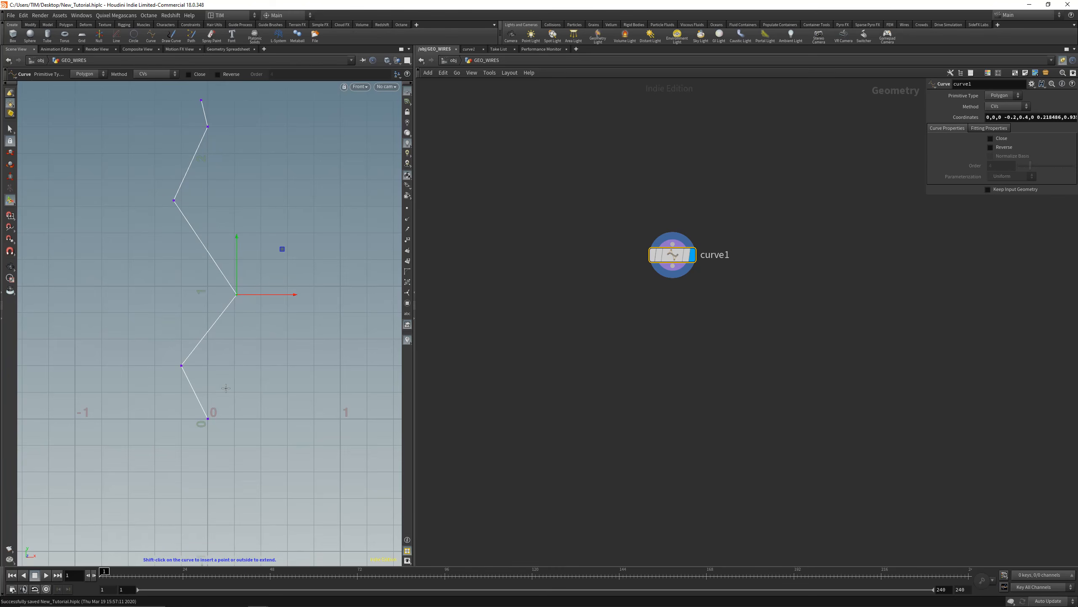
pyautogui.moveTo(208, 418); pyautogui.dragTo(208, 442)
pyautogui.hotkey('space', '1')
pyautogui.moveTo(237, 332); pyautogui.dragTo(334, 330)
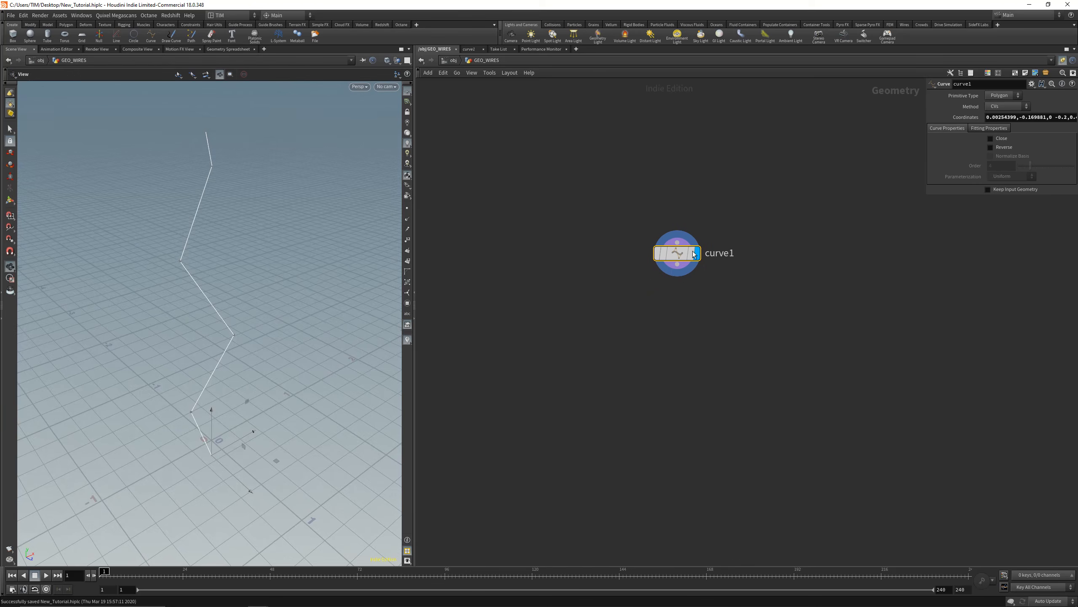
pyautogui.moveTo(236, 340); pyautogui.dragTo(268, 327)
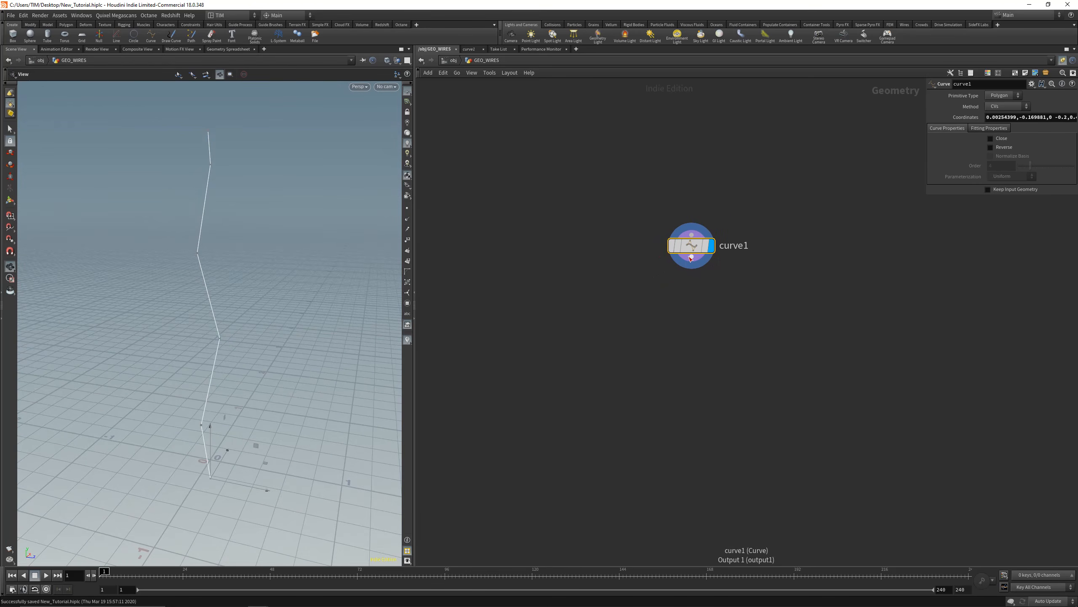
pyautogui.press('Tab')
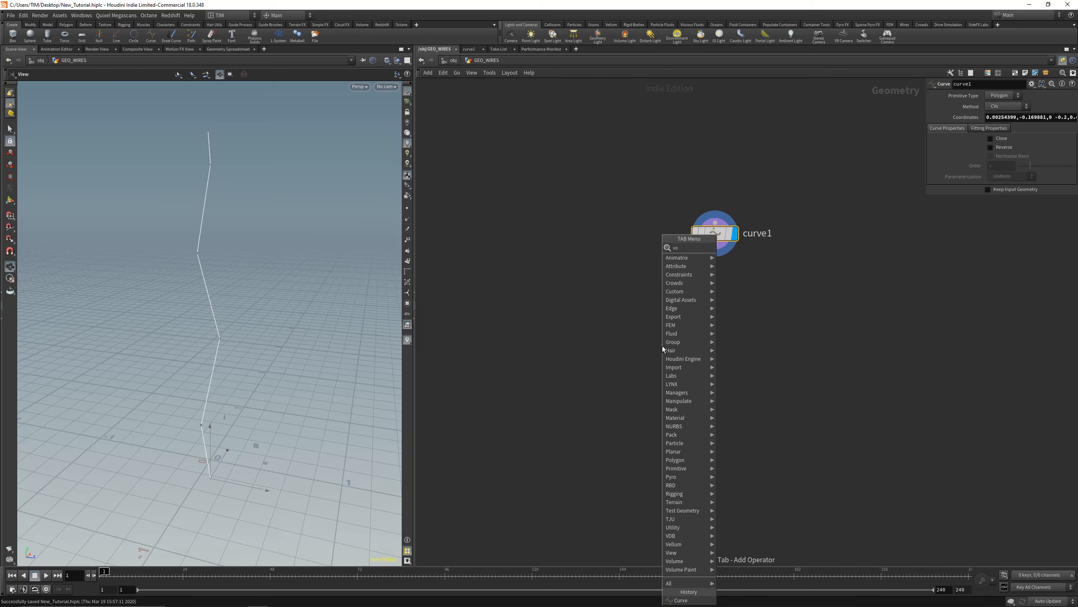
pyautogui.write('cop')
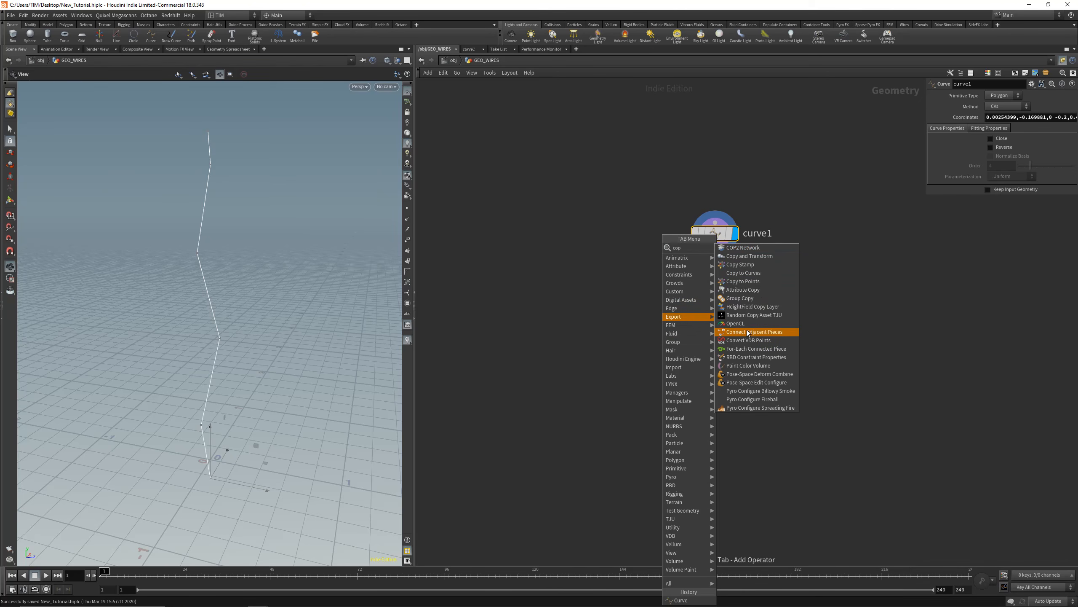
pyautogui.press('Escape')
# - Add an Attribute VOP node below curve1, wire the curve into its first input and enter its network
pyautogui.press('Tab')
pyautogui.write('v')
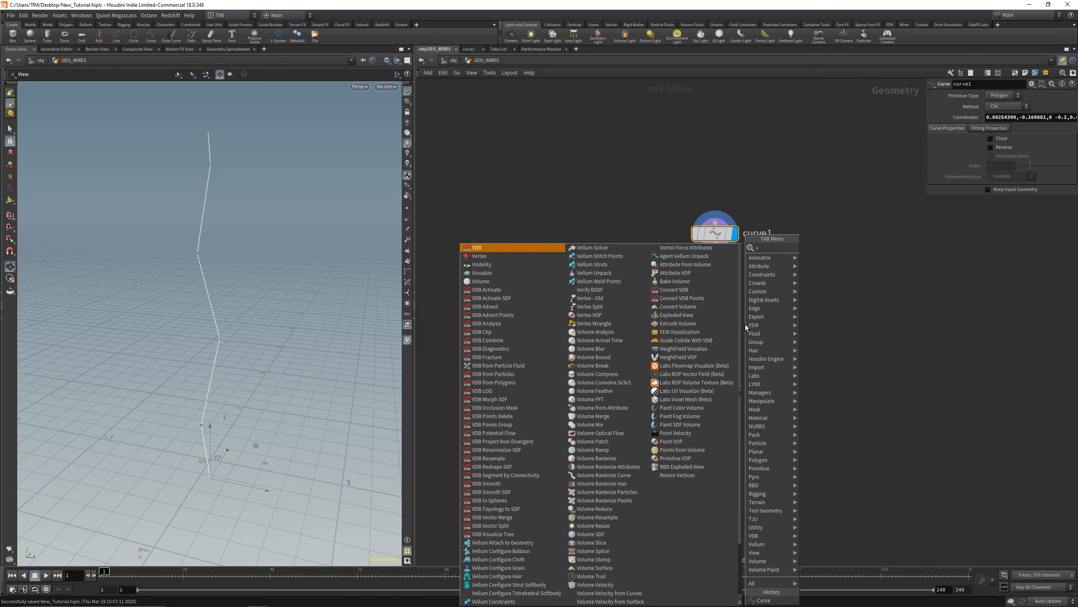
pyautogui.write('op')
pyautogui.click(828, 259)
pyautogui.click(661, 345)
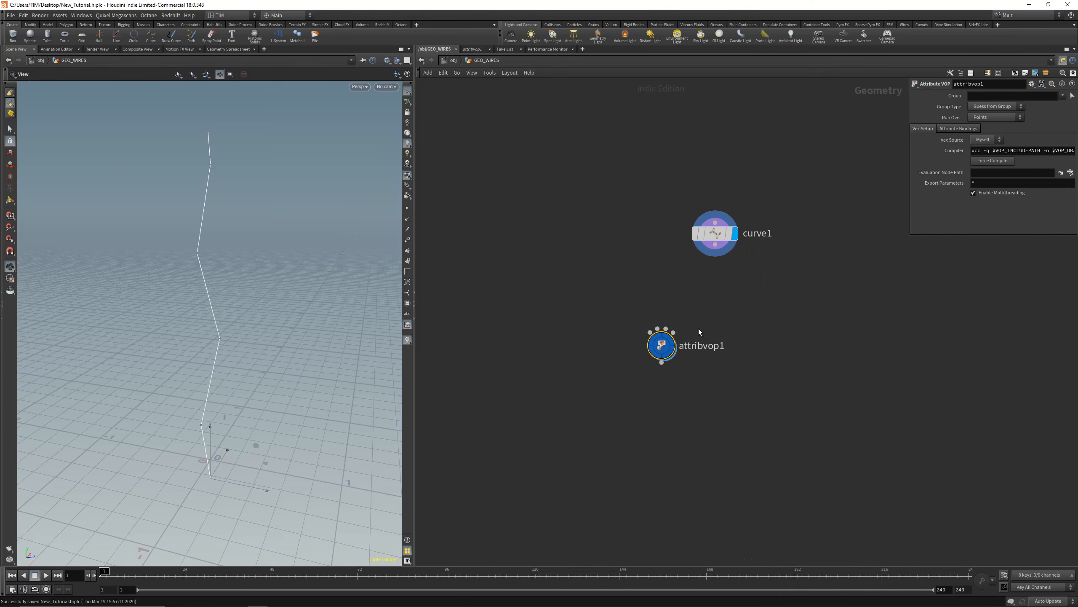
pyautogui.moveTo(675, 334); pyautogui.dragTo(729, 304)
pyautogui.moveTo(715, 254); pyautogui.dragTo(716, 312)
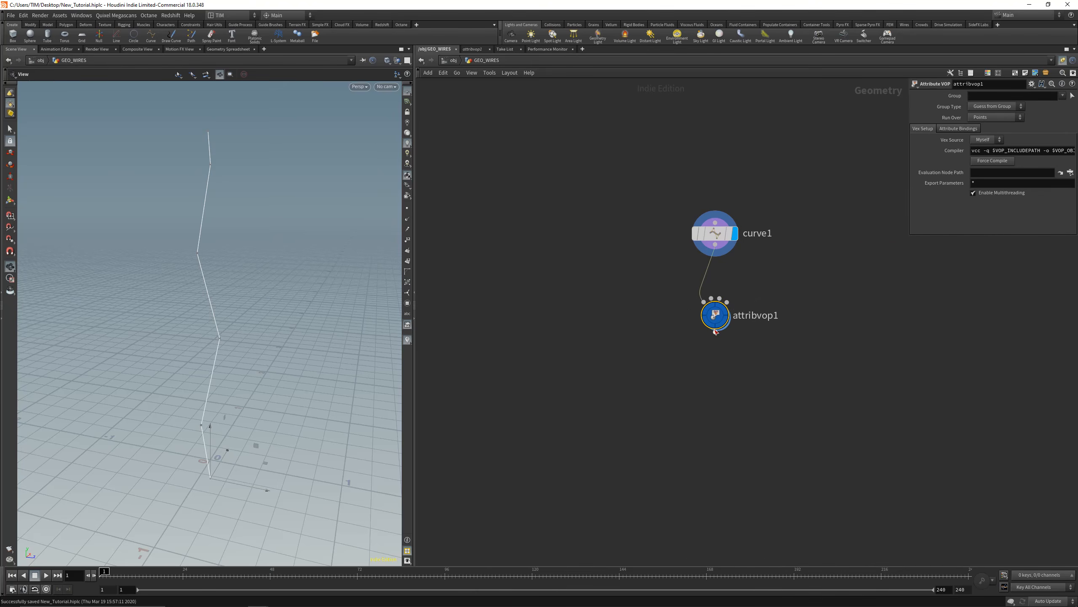
pyautogui.doubleClick(715, 315)
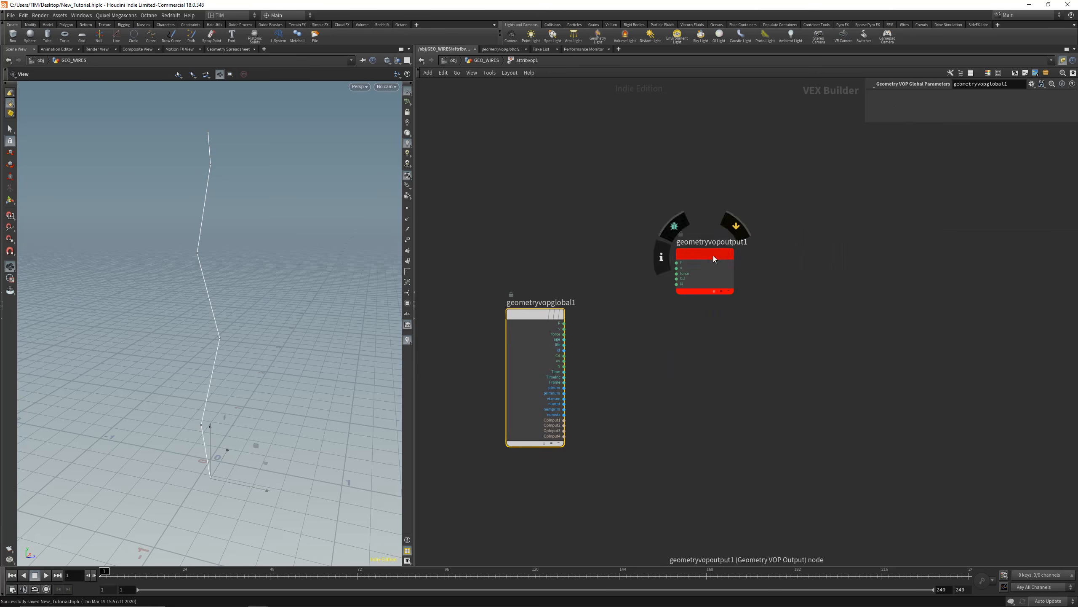
# - Add an Anti-Aliased Noise node and connect the global P output to its pos input
pyautogui.press('Tab')
pyautogui.write('aa')
pyautogui.click(766, 327)
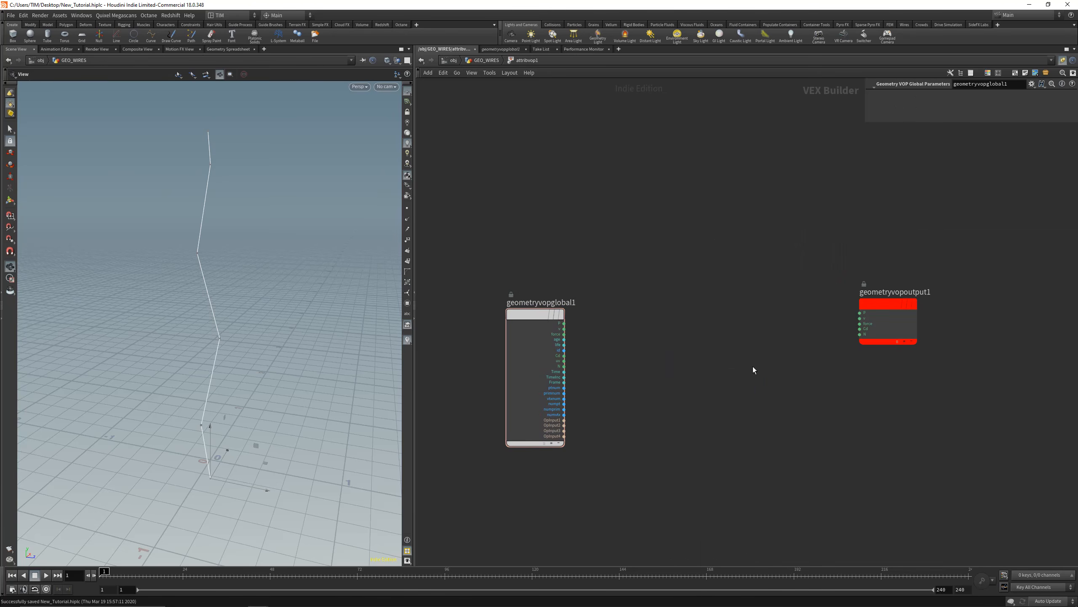
pyautogui.click(737, 387)
pyautogui.click(708, 396)
pyautogui.click(564, 323)
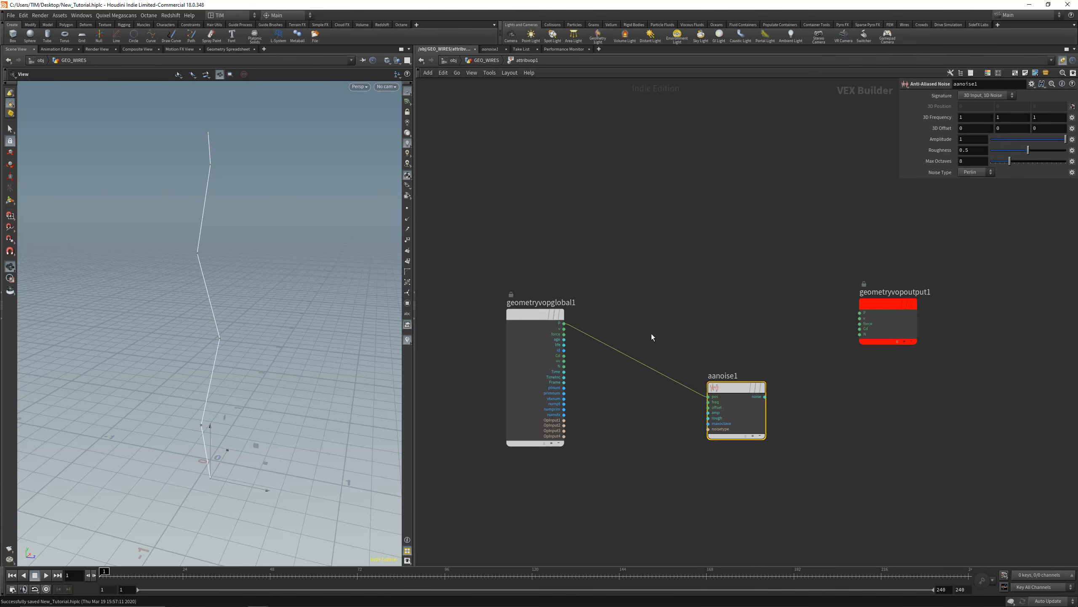
pyautogui.press('Tab')
pyautogui.write('aa')
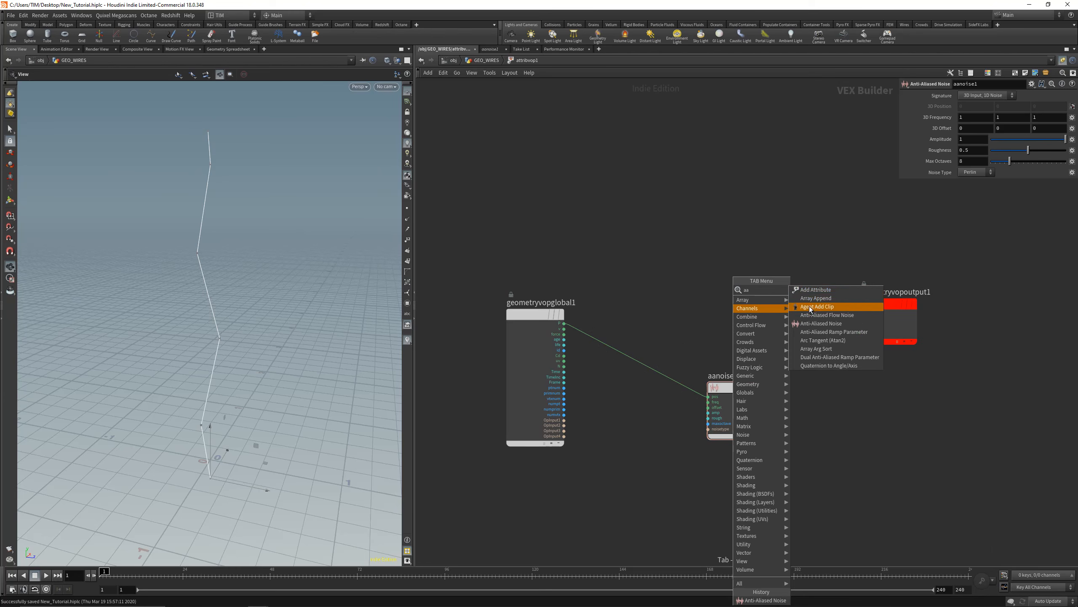
pyautogui.press('Escape')
# - Place an Add node before the geometry output and connect its sum to the output's P
pyautogui.press('Tab')
pyautogui.write('a')
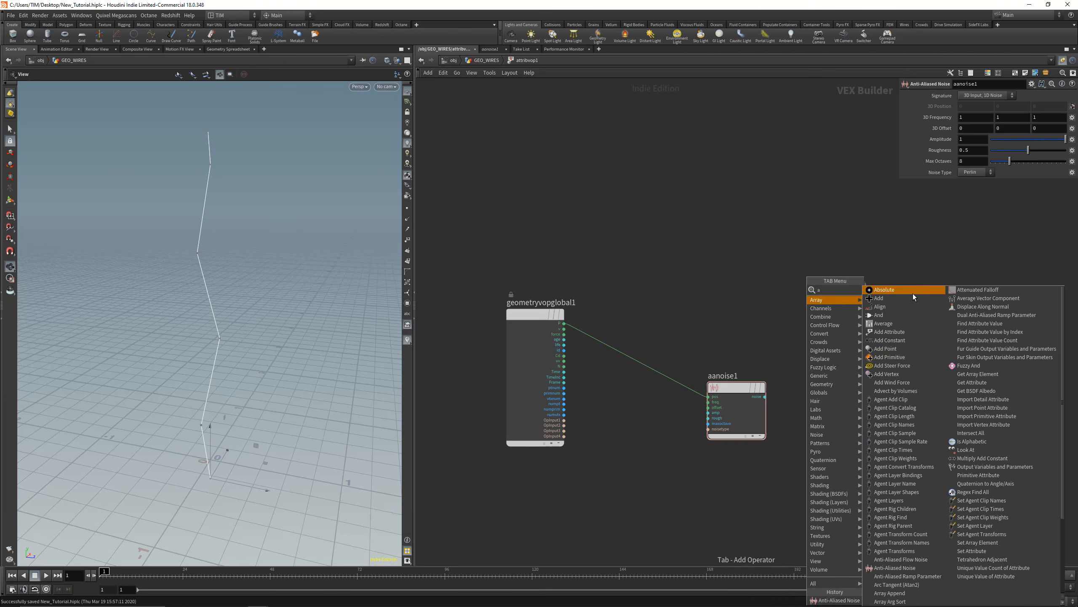
pyautogui.click(913, 294)
pyautogui.click(767, 310)
pyautogui.click(860, 312)
pyautogui.click(795, 318)
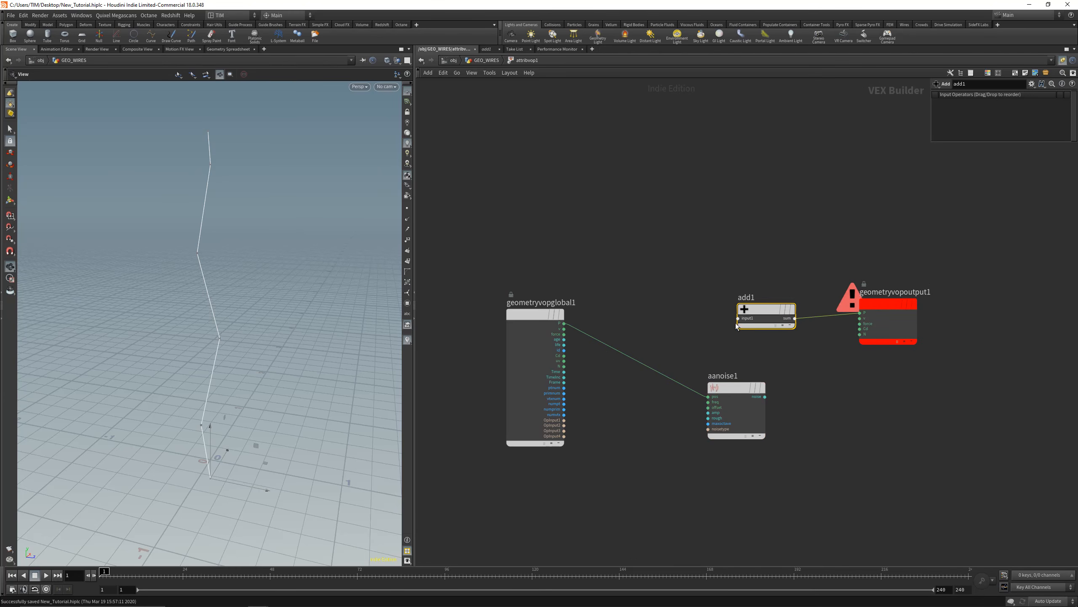
# - Feed the global P into the Add node's first input and the noise output into its second
pyautogui.click(738, 318)
pyautogui.click(564, 323)
pyautogui.click(738, 323)
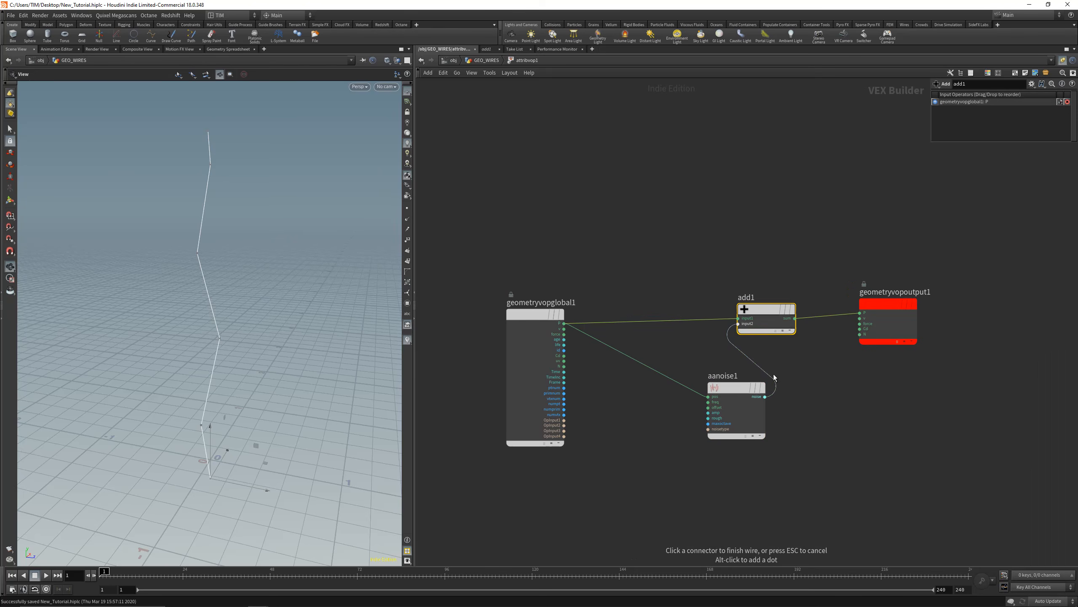
pyautogui.click(765, 397)
# - Set the noise signature to 3D Input, 3D Noise, with 3D Frequency 1.6 on all axes and Amplitude 1.6
pyautogui.click(725, 403)
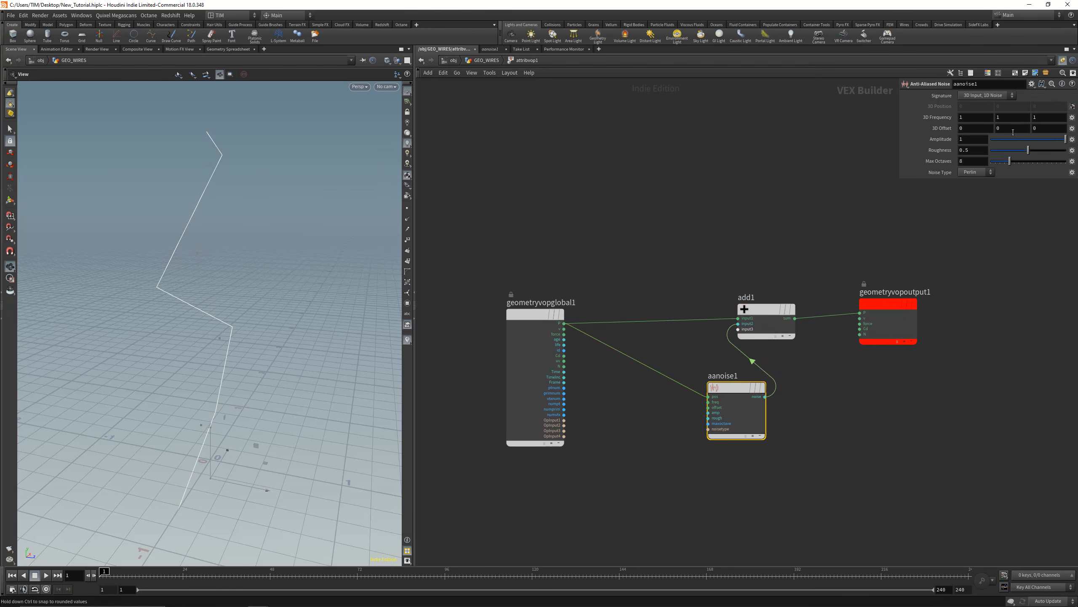
pyautogui.click(987, 95)
pyautogui.click(992, 101)
pyautogui.moveTo(265, 325); pyautogui.dragTo(93, 323)
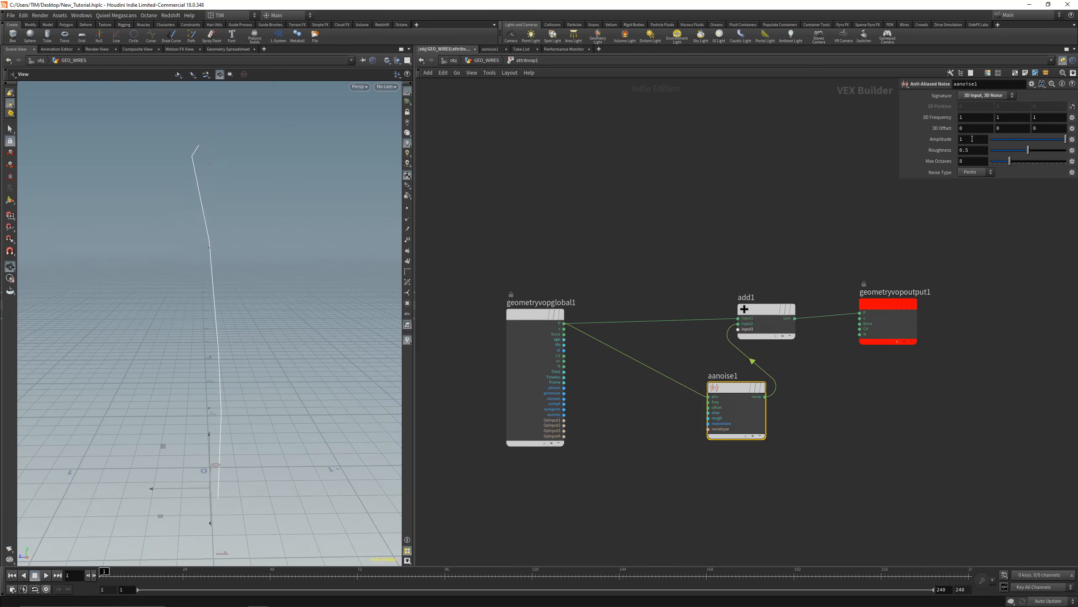
pyautogui.moveTo(972, 139); pyautogui.dragTo(1066, 140, button='middle')
pyautogui.moveTo(944, 118); pyautogui.dragTo(971, 115, button='middle')
pyautogui.moveTo(208, 291); pyautogui.dragTo(315, 334)
pyautogui.moveTo(214, 237); pyautogui.dragTo(271, 287)
# - Reposition the noise node nearer the globals node and save the scene from the GEO_WIRES network level
pyautogui.moveTo(717, 388); pyautogui.dragTo(687, 387)
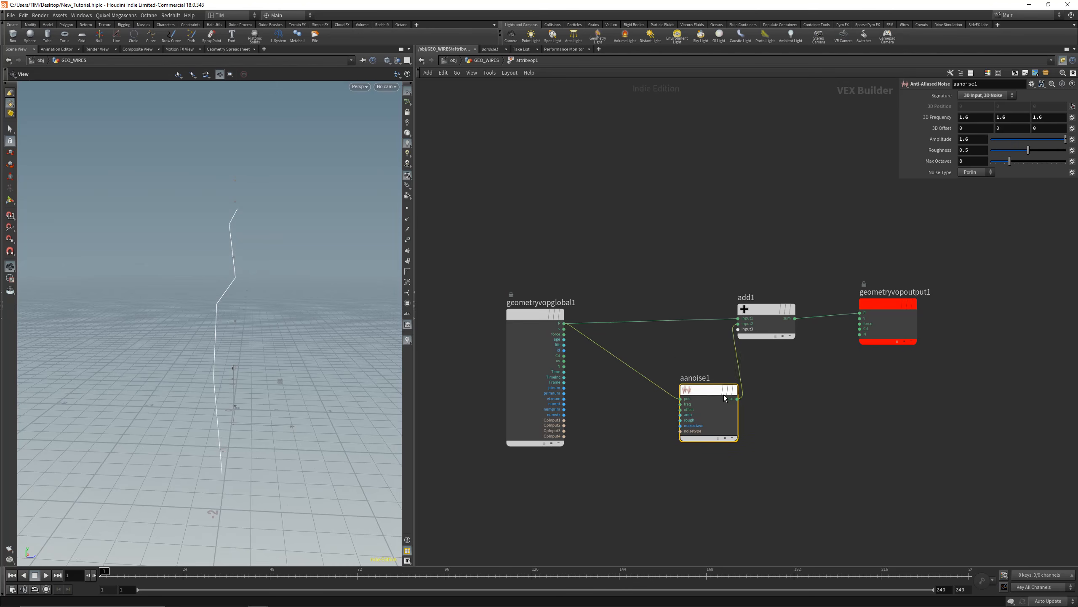
pyautogui.click(813, 411)
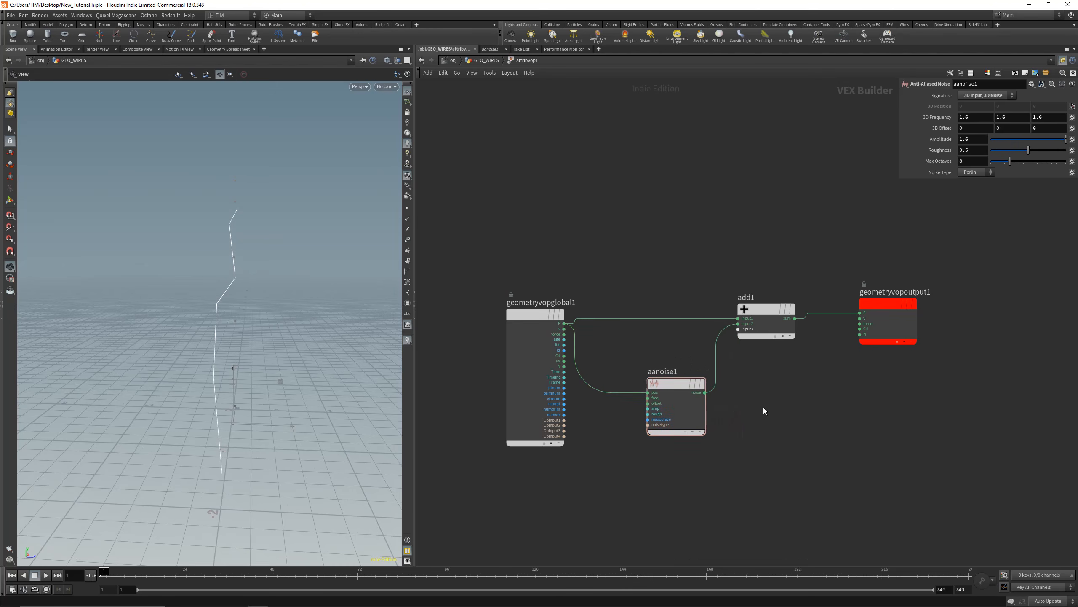
pyautogui.press('u')
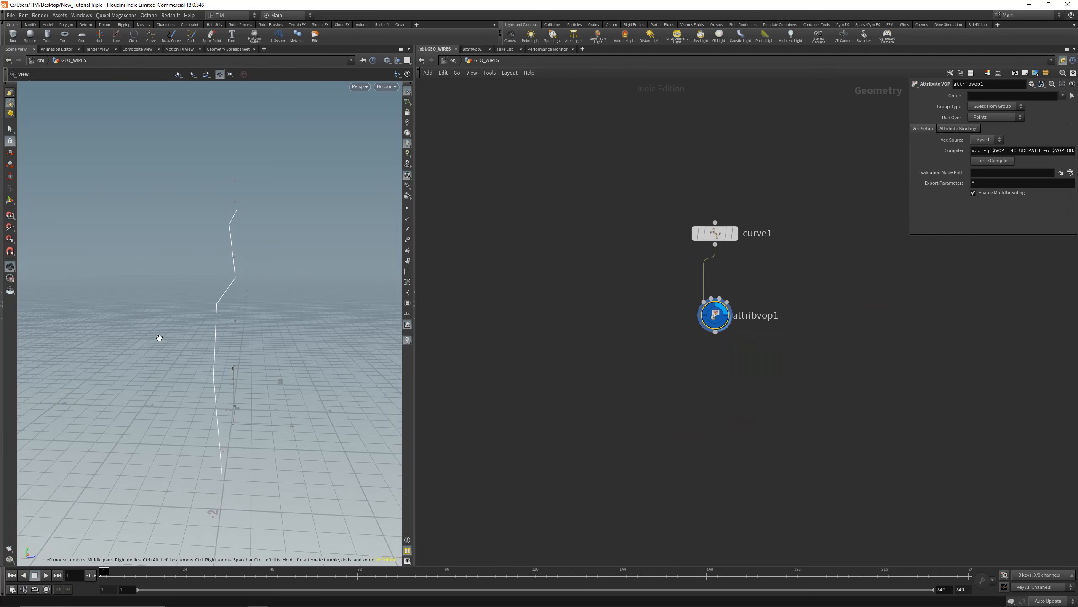
pyautogui.moveTo(227, 340)
pyautogui.mouseDown()
pyautogui.moveTo(198, 342)
pyautogui.moveTo(227, 337)
pyautogui.mouseUp()
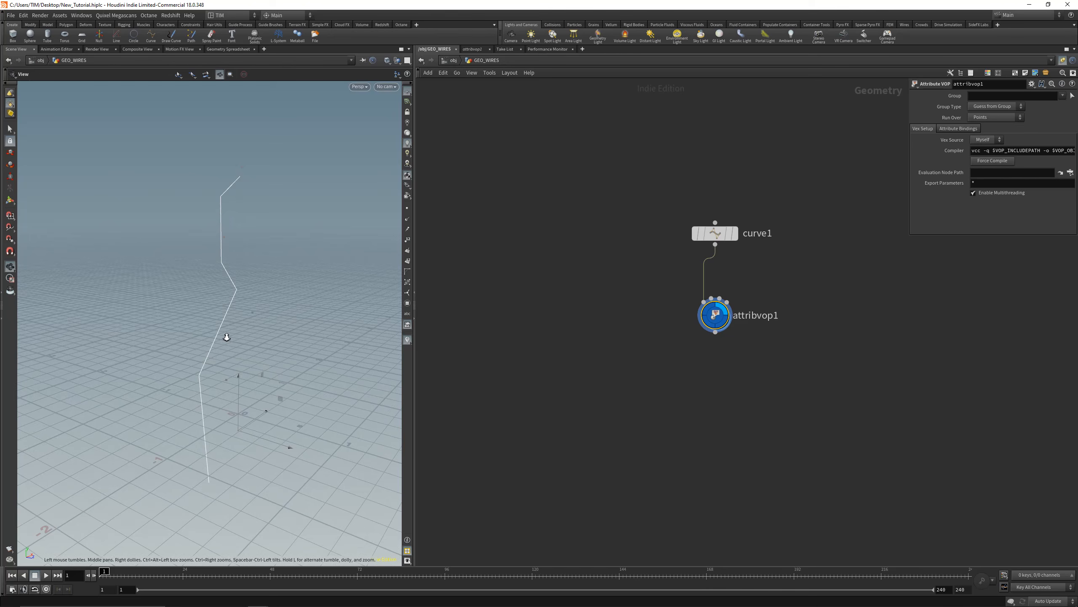
pyautogui.hotkey('ctrl', 's')
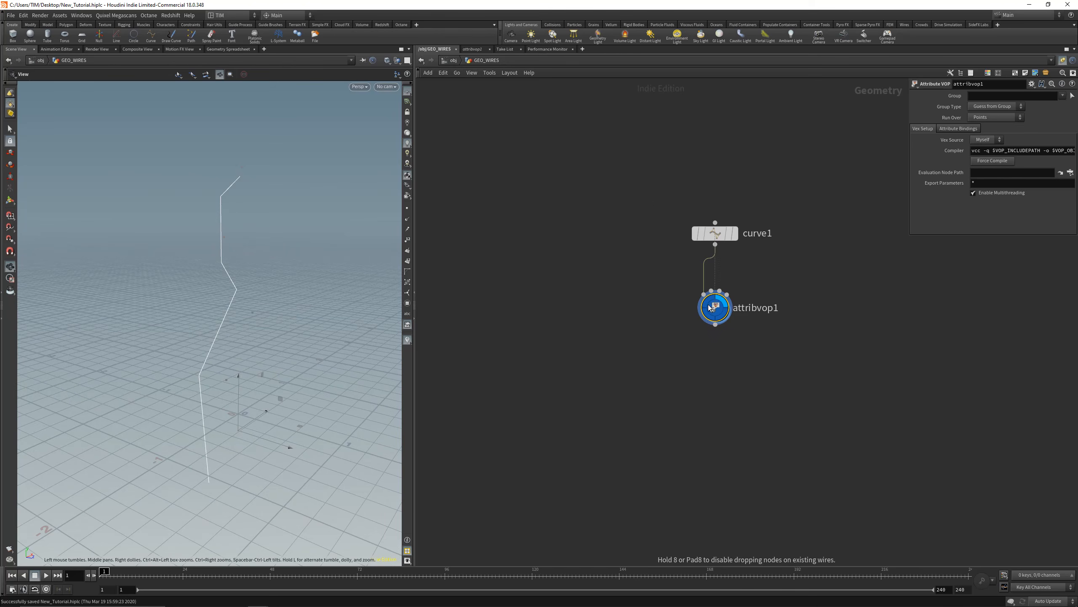
# - Add a Resample node below attribvop1, wire attribvop1 into it and display its result
pyautogui.moveTo(671, 419); pyautogui.dragTo(634, 377, button='middle')
pyautogui.press('Tab')
pyautogui.write('resample')
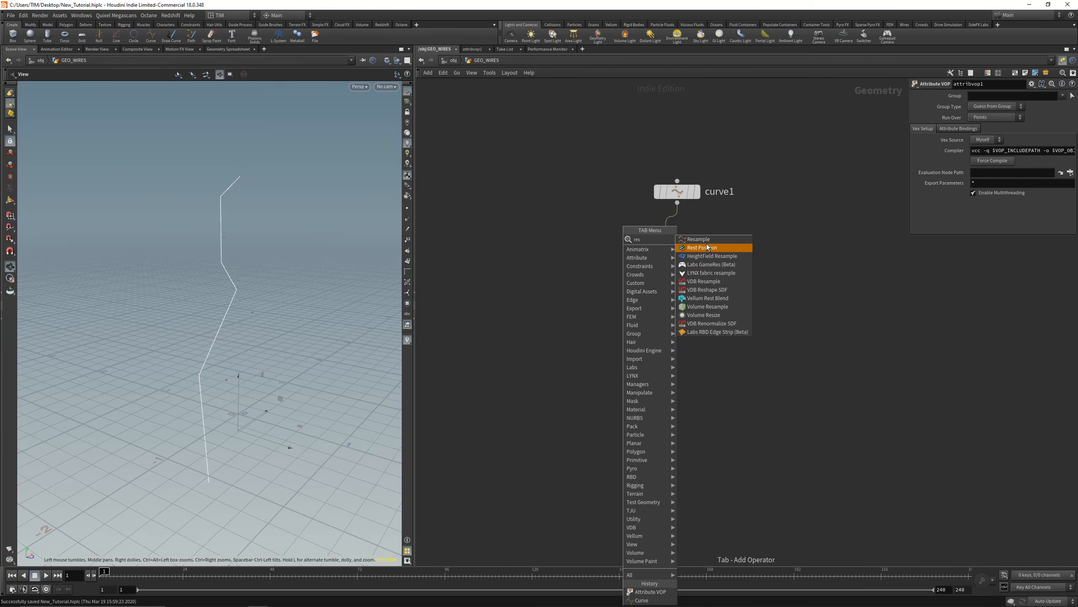
pyautogui.press('Return')
pyautogui.click(677, 342)
pyautogui.click(677, 283)
pyautogui.click(677, 332)
pyautogui.click(697, 343)
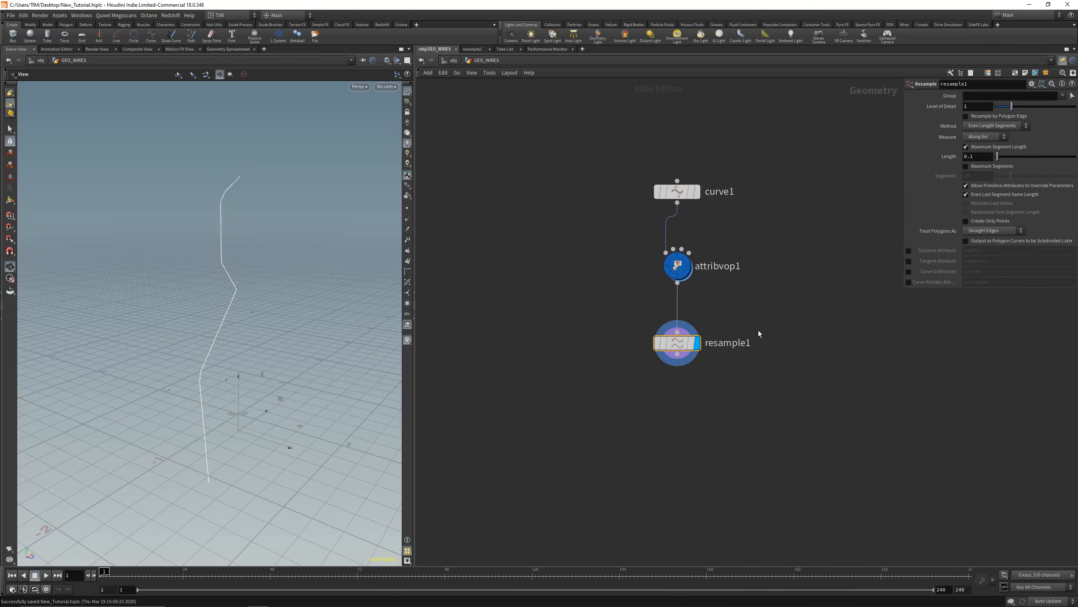
# - Smooth the resampled curve by treating its polygons as Subdivision Curves
pyautogui.moveTo(207, 282); pyautogui.dragTo(242, 274)
pyautogui.click(977, 233)
pyautogui.click(989, 241)
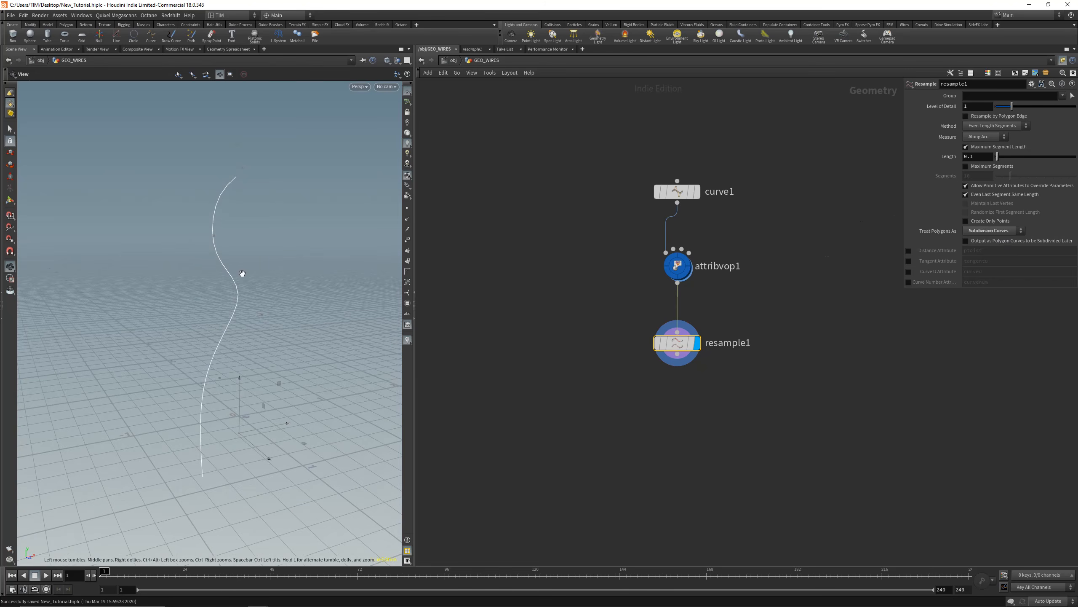
# - Enable the Curve U Attribute curveu on the Resample node and check its point values in the Geometry Spreadsheet
pyautogui.click(908, 271)
pyautogui.hotkey('ctrl', 'c')
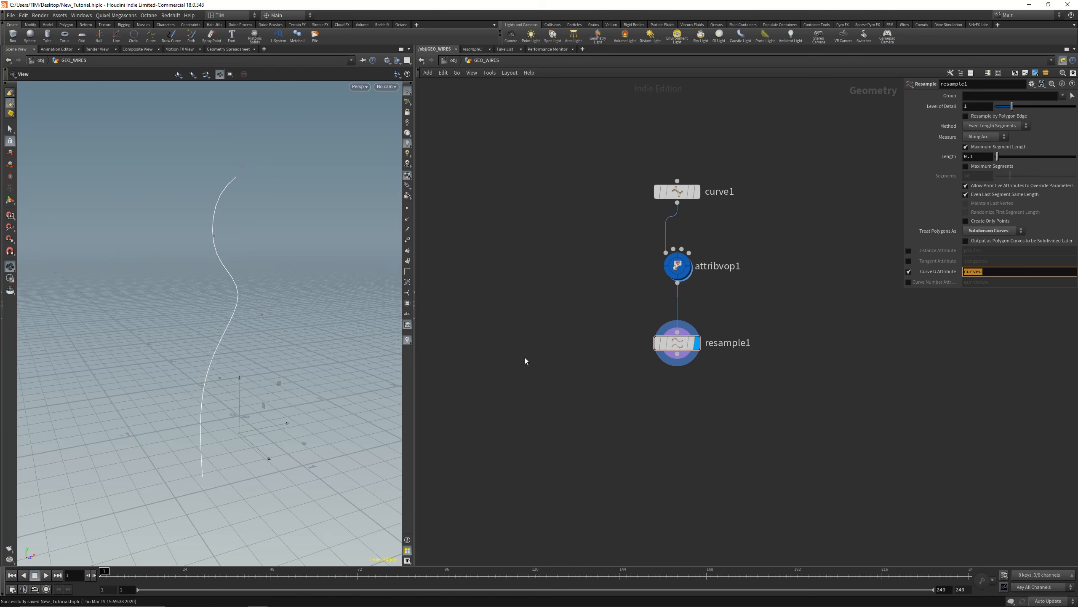
pyautogui.click(228, 49)
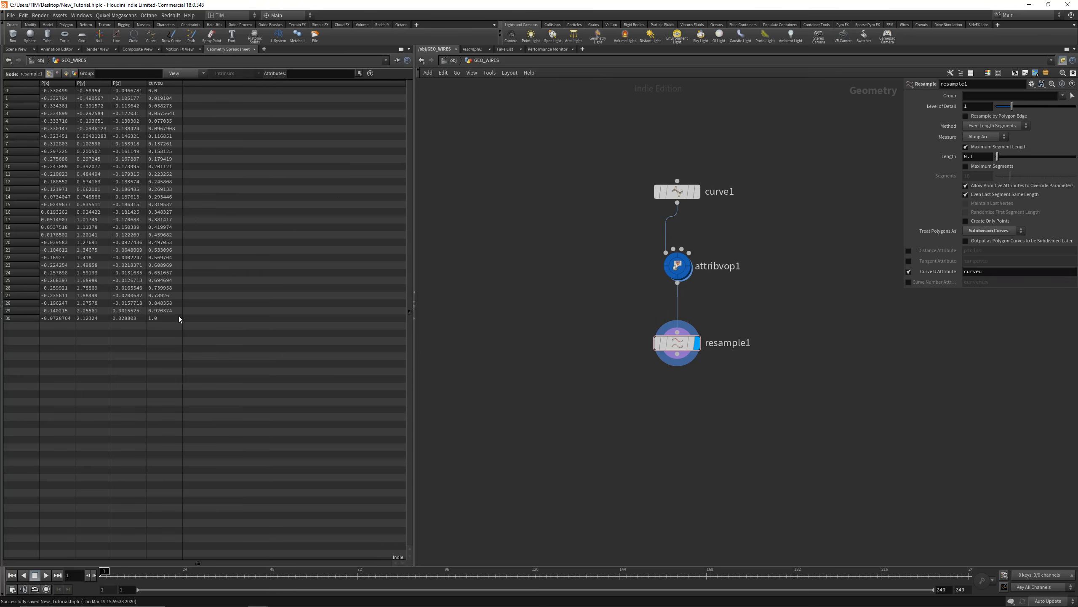
pyautogui.click(15, 49)
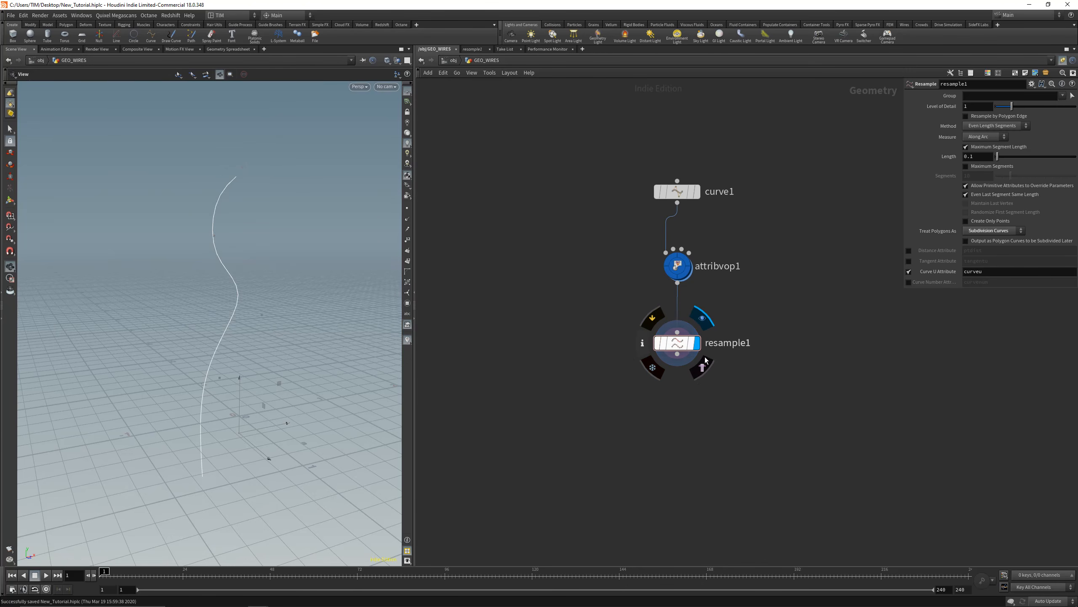
# - Create a color visualizer for curveu from the Resample node's info and set its ramp's start color to orange (1, 0.5, 0)
pyautogui.middleClick(690, 351)
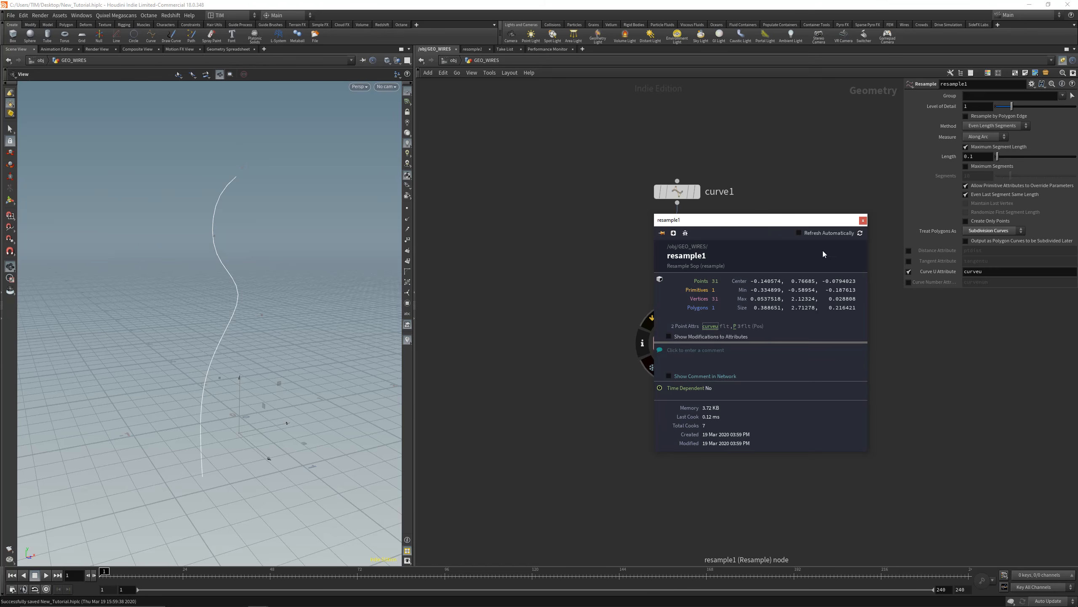
pyautogui.click(863, 220)
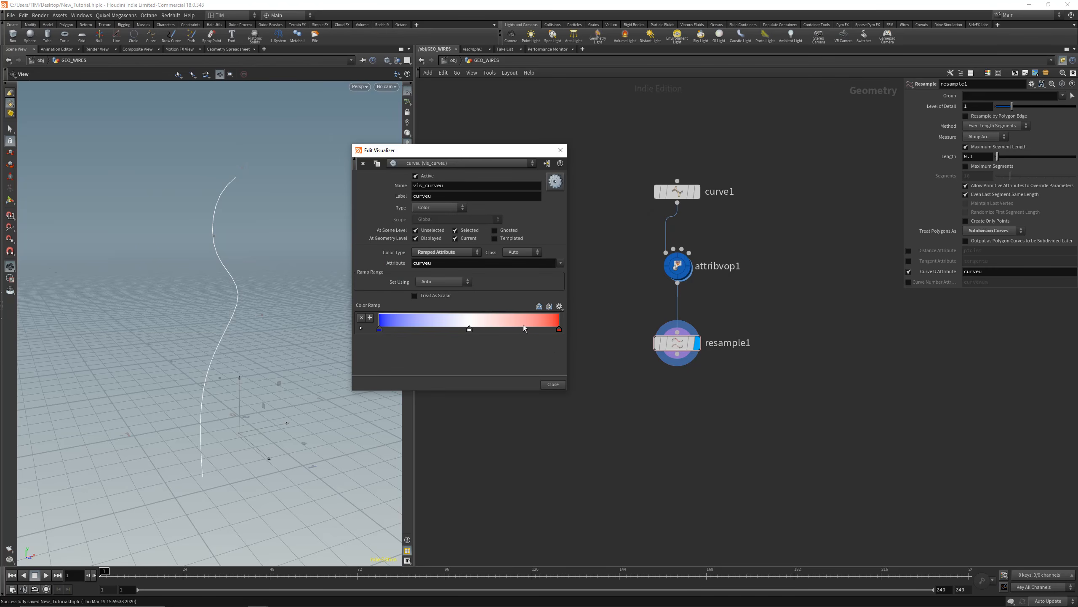
pyautogui.moveTo(456, 159); pyautogui.dragTo(502, 268)
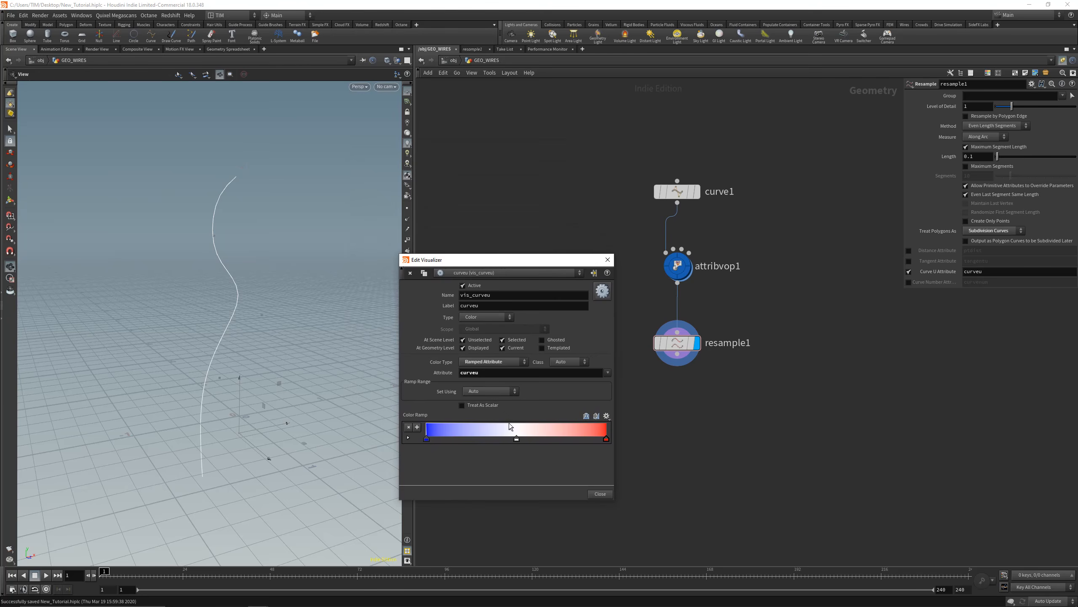
pyautogui.click(427, 440)
pyautogui.click(409, 381)
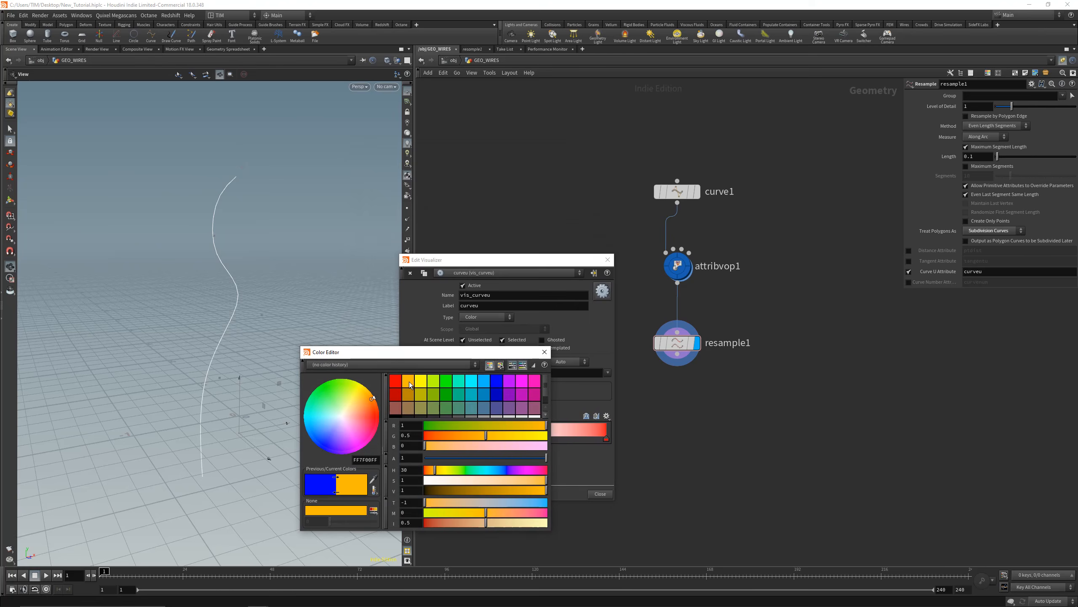
pyautogui.click(607, 259)
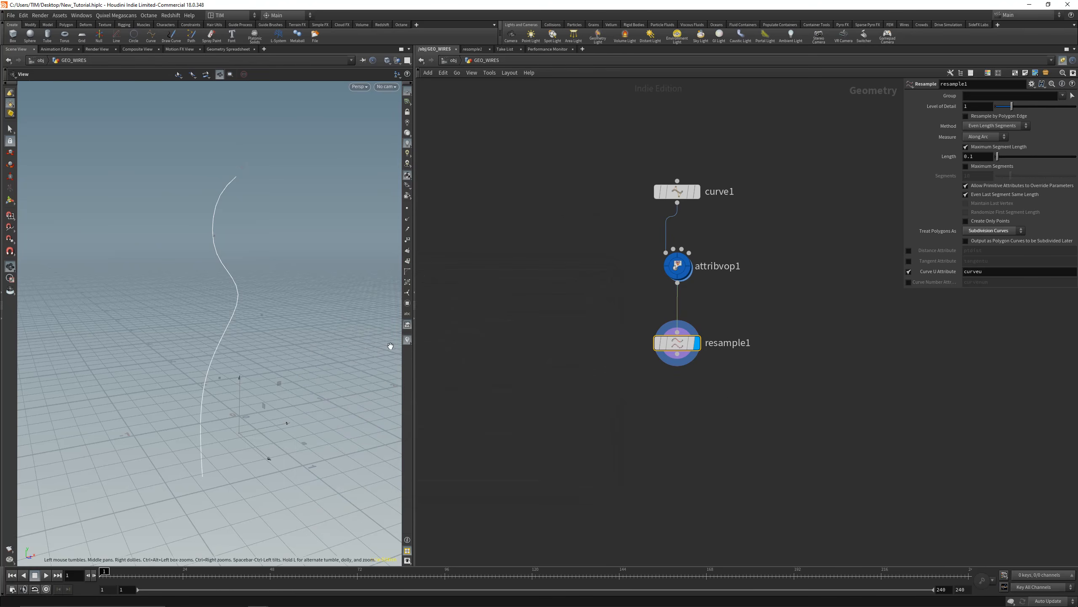
# - Open the scene's curveu visualizer for editing and set its color ramp's start color to red (1, 0, 0)
pyautogui.click(407, 341)
pyautogui.click(408, 341)
pyautogui.scroll(2, 235, 318)
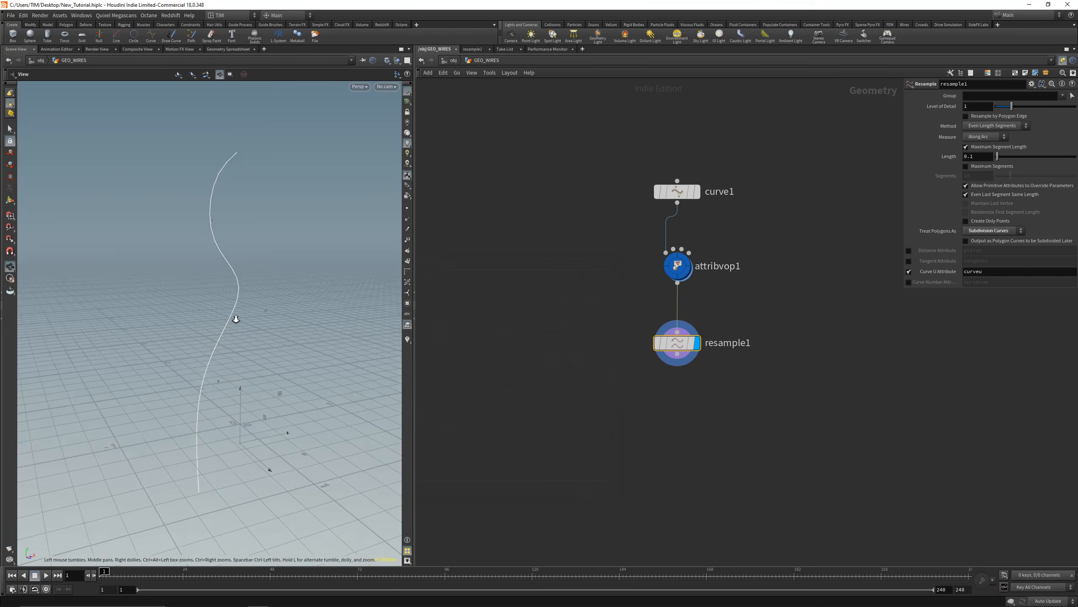
pyautogui.moveTo(247, 318); pyautogui.dragTo(249, 331, button='middle')
pyautogui.click(408, 341)
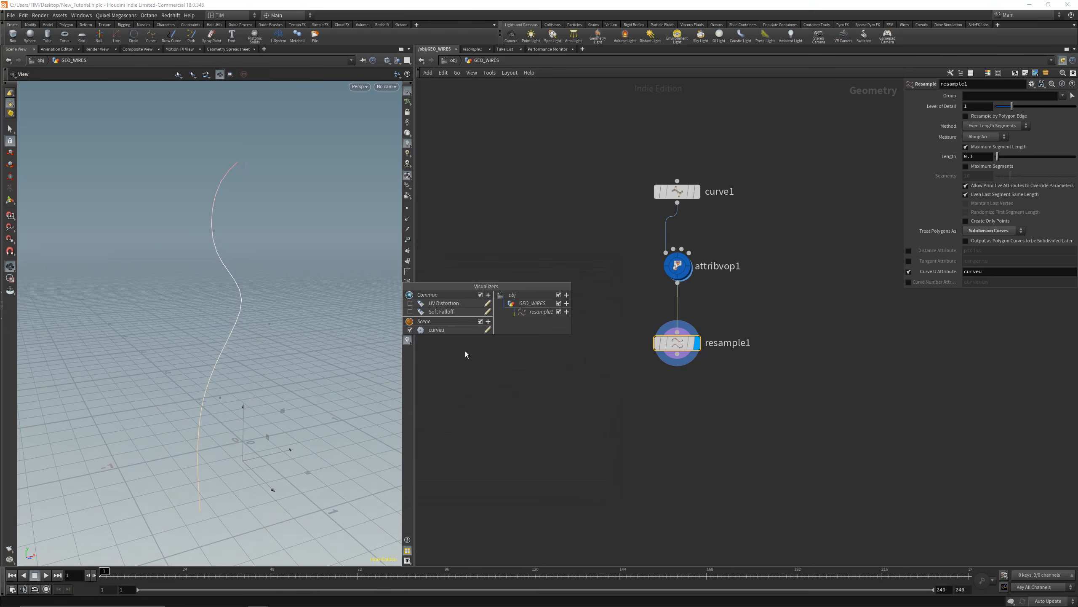
pyautogui.click(526, 334)
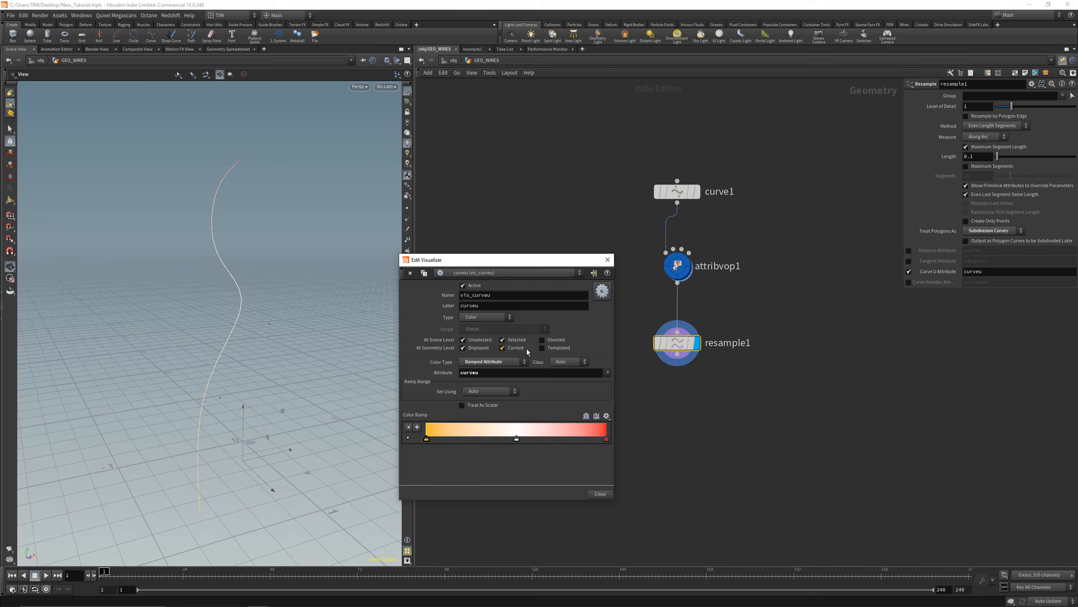
pyautogui.doubleClick(426, 440)
pyautogui.click(395, 382)
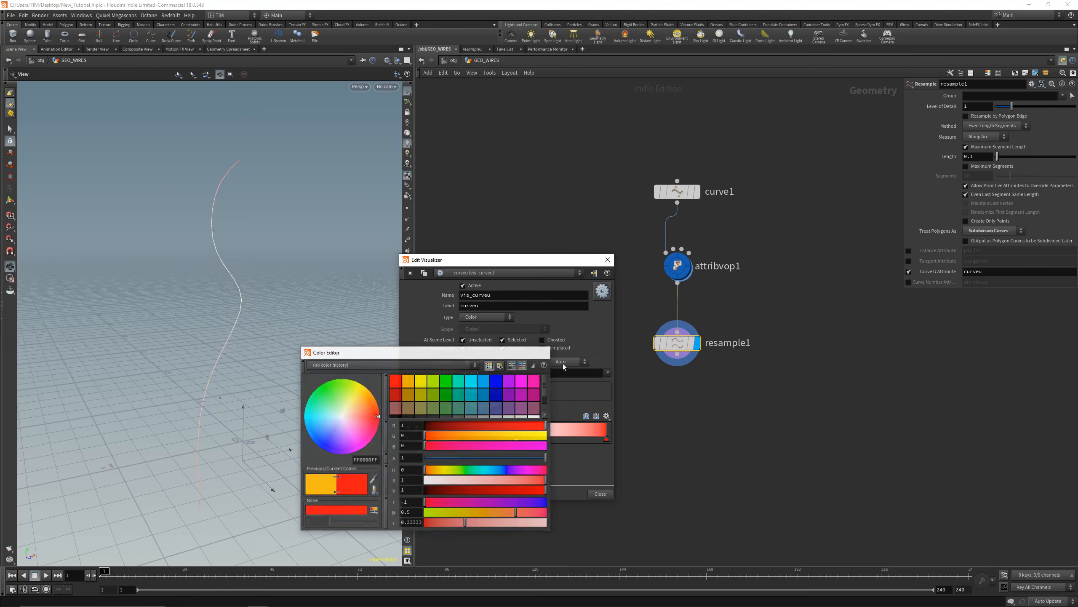
# - Delete the curveu ramp's end point, move the middle point to the ramp's end and color it black (0, 0, 0)
pyautogui.click(606, 440)
pyautogui.press('Delete')
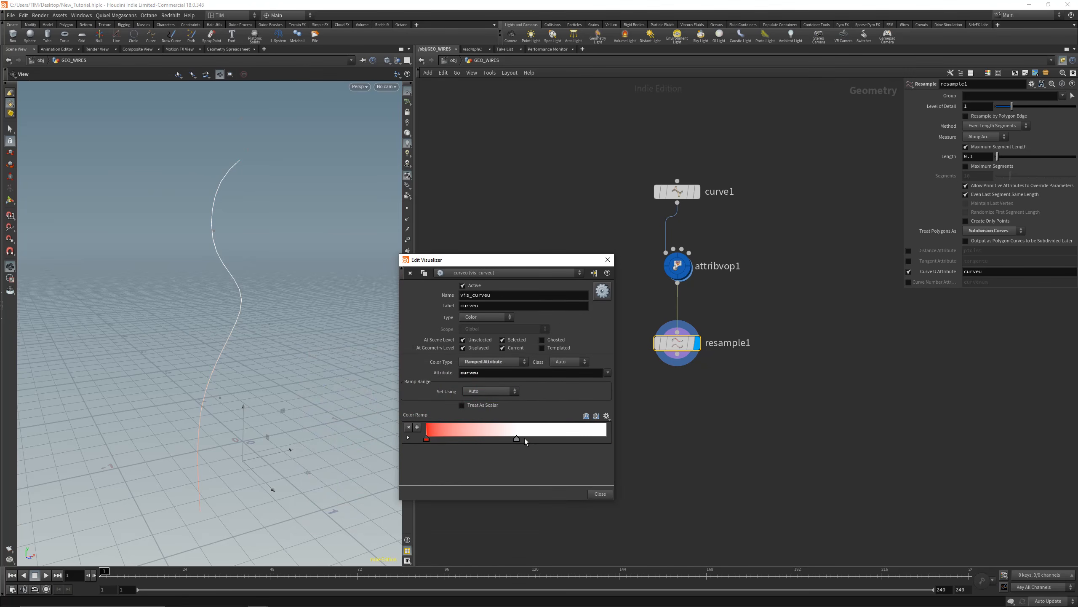
pyautogui.moveTo(517, 438); pyautogui.dragTo(598, 438)
pyautogui.doubleClick(606, 439)
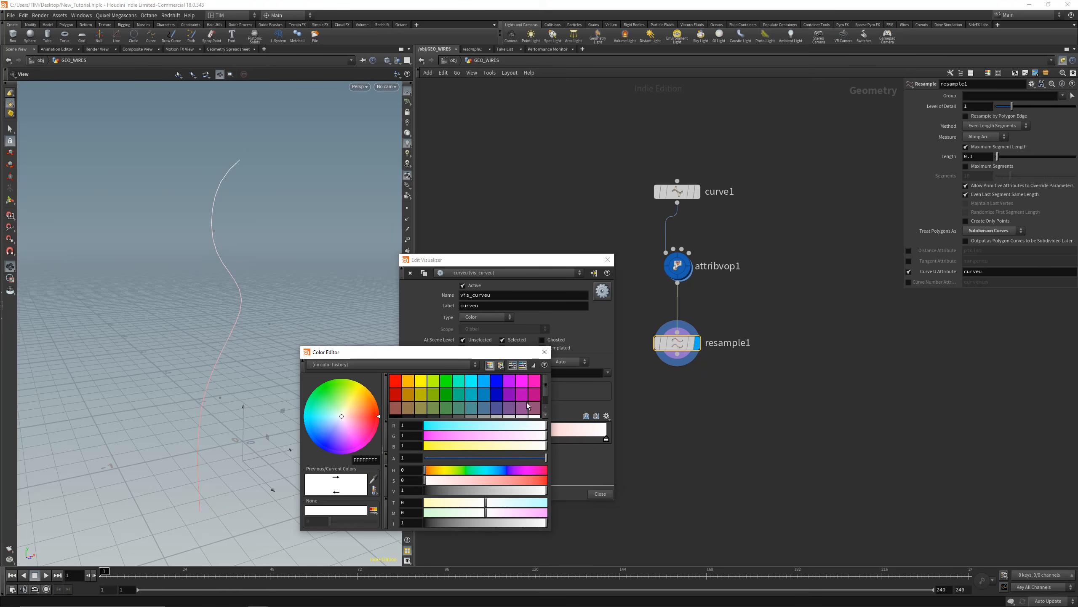
pyautogui.moveTo(546, 391); pyautogui.dragTo(546, 401)
pyautogui.click(393, 409)
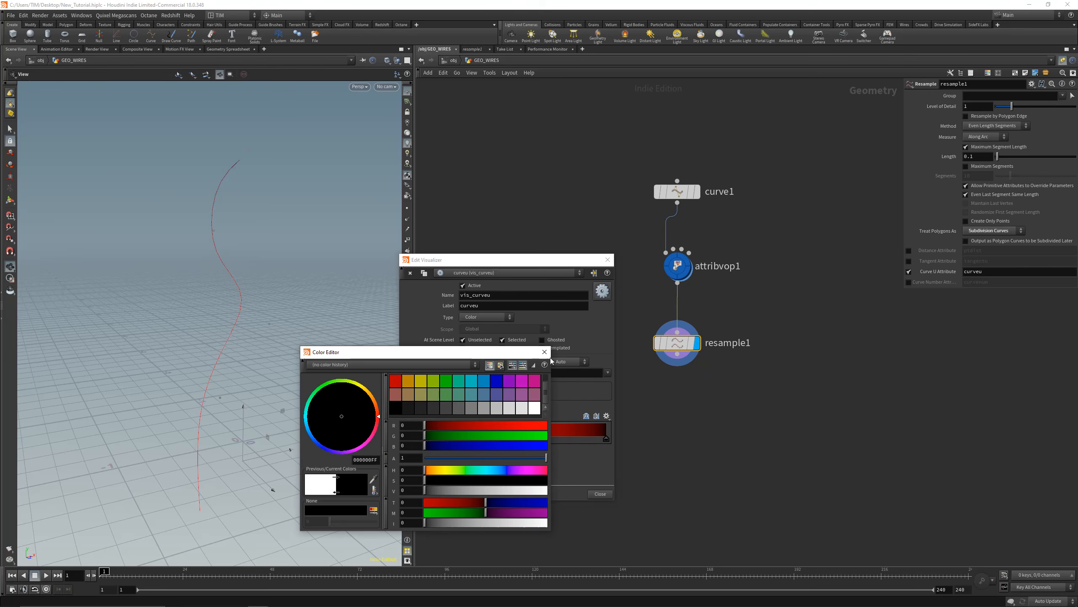
pyautogui.click(544, 351)
pyautogui.click(608, 260)
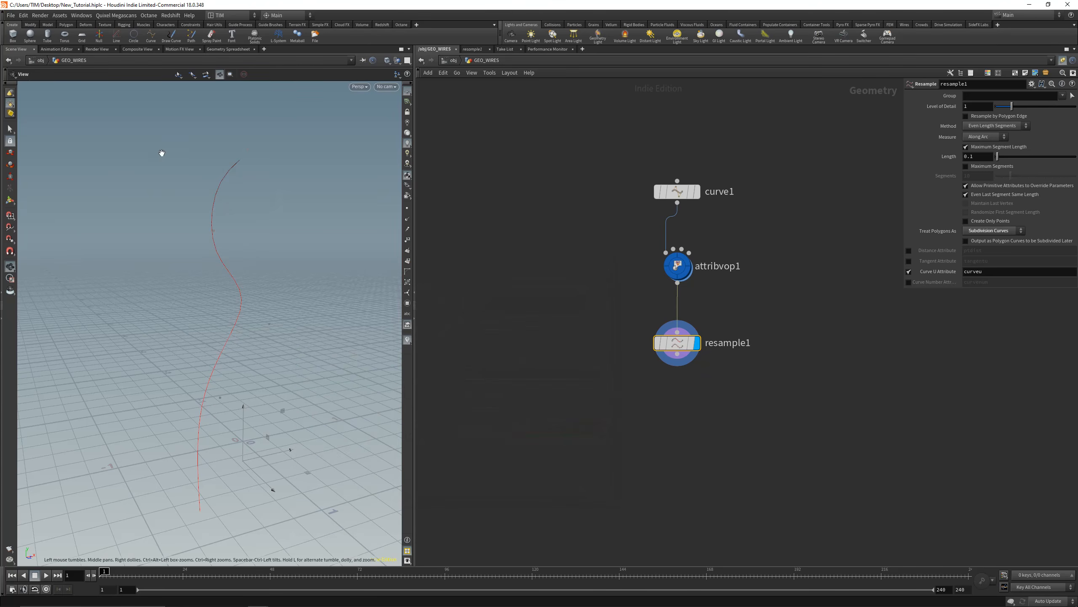
# - Turn off the viewport's attribute visualizers and set the Resample node's segment length to 0.05
pyautogui.click(407, 340)
pyautogui.moveTo(299, 309); pyautogui.dragTo(256, 306)
pyautogui.click(982, 157)
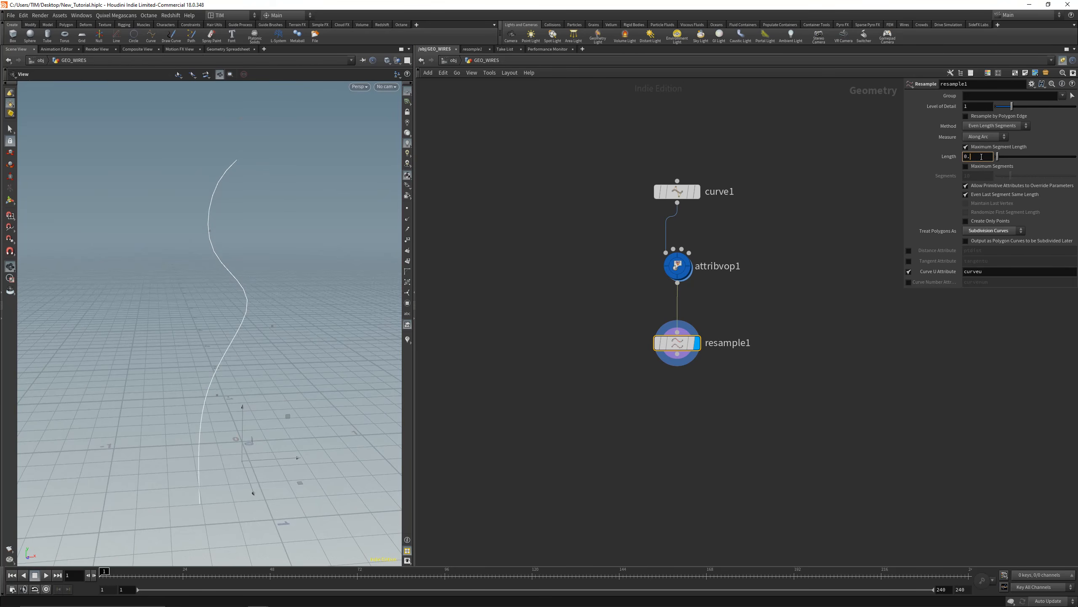
pyautogui.press('Return')
pyautogui.click(407, 211)
pyautogui.click(407, 209)
pyautogui.moveTo(239, 330); pyautogui.dragTo(263, 332)
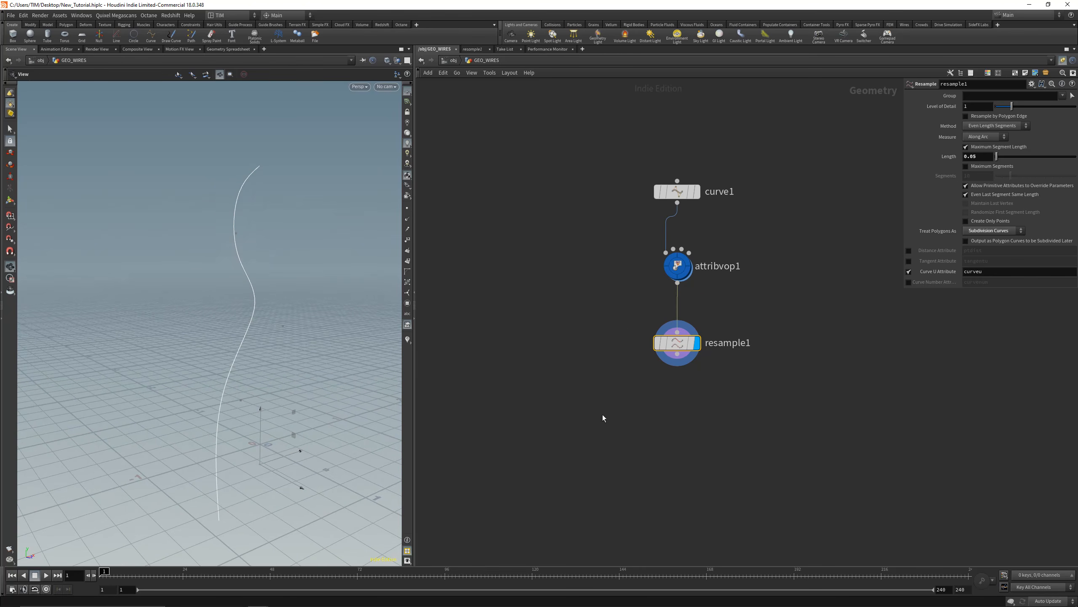
# - Save the scene, then add a Copy to Points node and wire resample1 into its target points input
pyautogui.moveTo(634, 430); pyautogui.dragTo(669, 319, button='middle')
pyautogui.click(633, 361)
pyautogui.hotkey('ctrl', 's')
pyautogui.press('Tab')
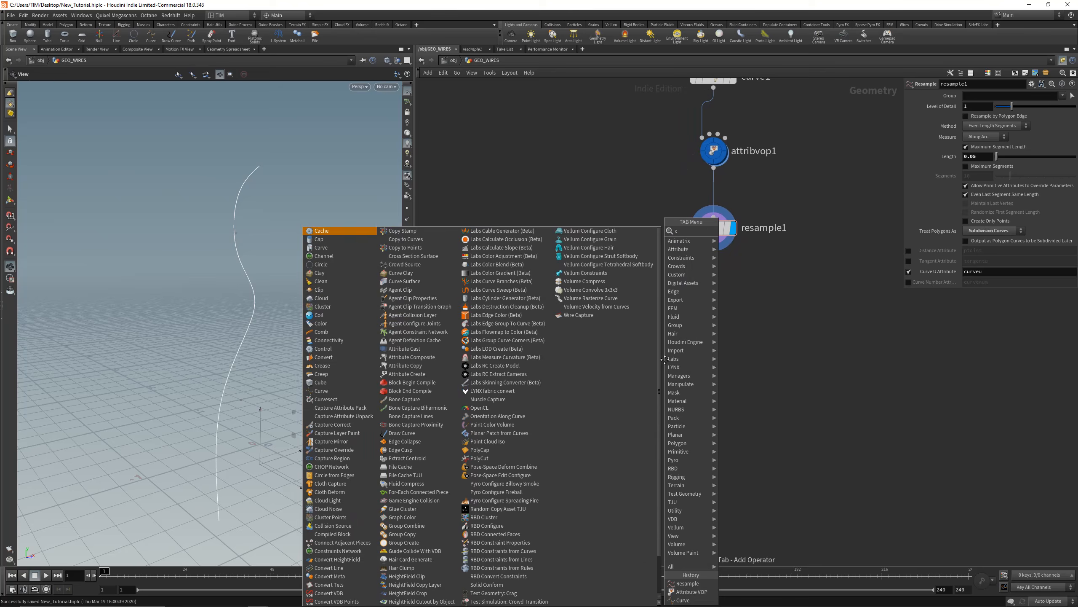
pyautogui.write('cop')
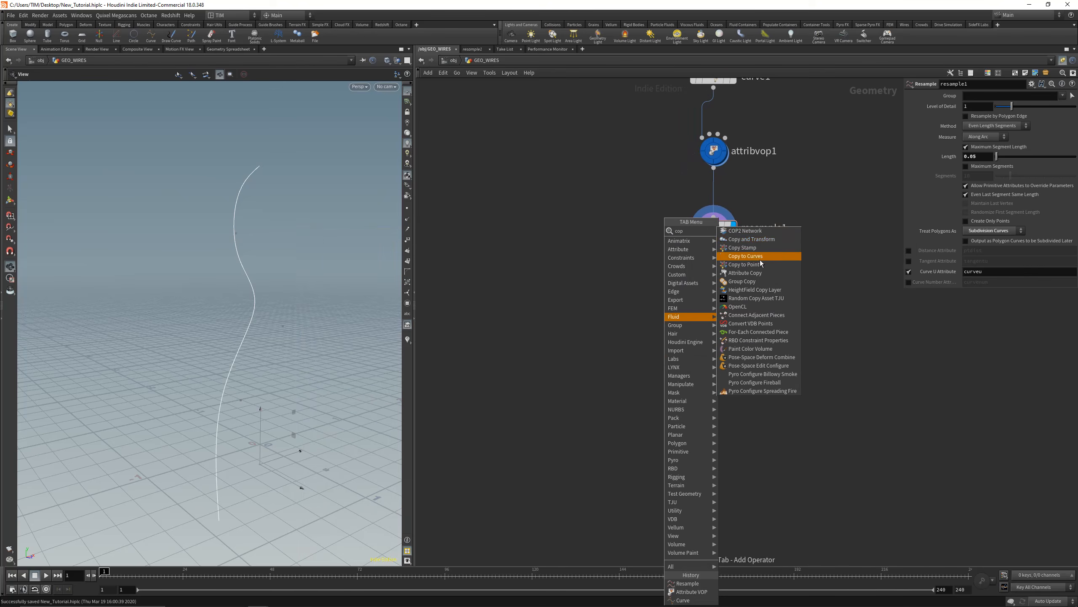
pyautogui.click(745, 264)
pyautogui.click(629, 395)
pyautogui.click(626, 396)
pyautogui.click(726, 257)
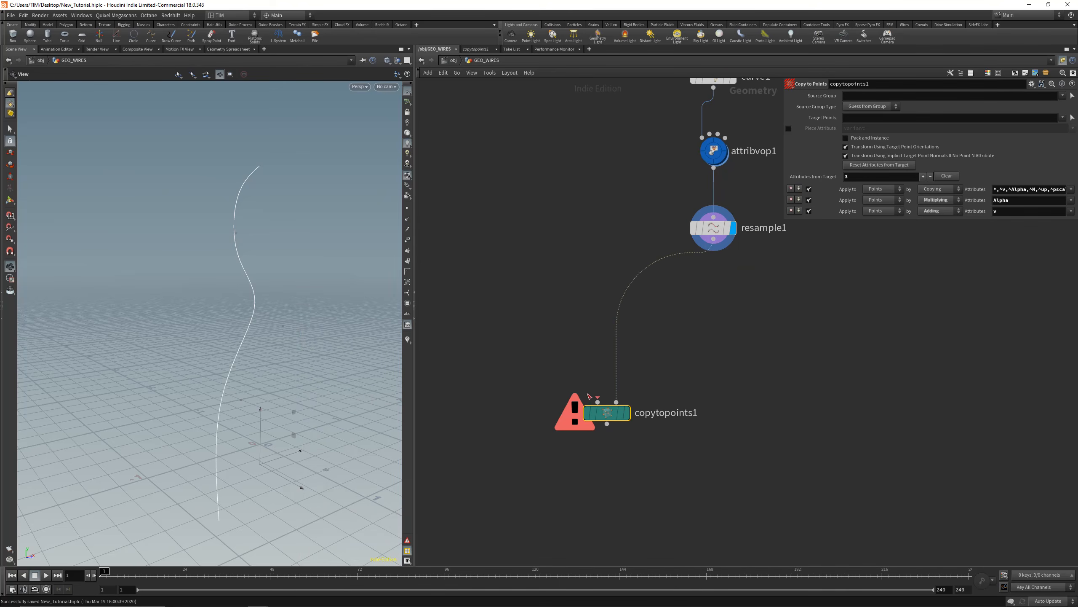
# - Add a Circle node wired into copytopoints1's source input and set its primitive type to Polygon
pyautogui.click(589, 398)
pyautogui.moveTo(542, 275); pyautogui.dragTo(574, 327, button='middle')
pyautogui.press('Tab')
pyautogui.write('circle')
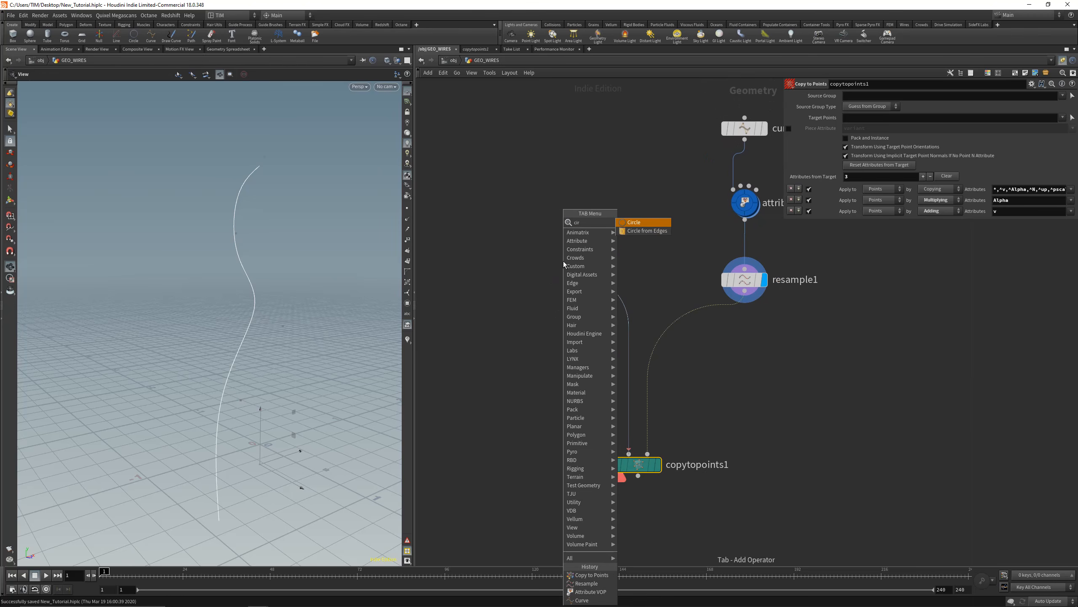
pyautogui.press('Return')
pyautogui.click(584, 260)
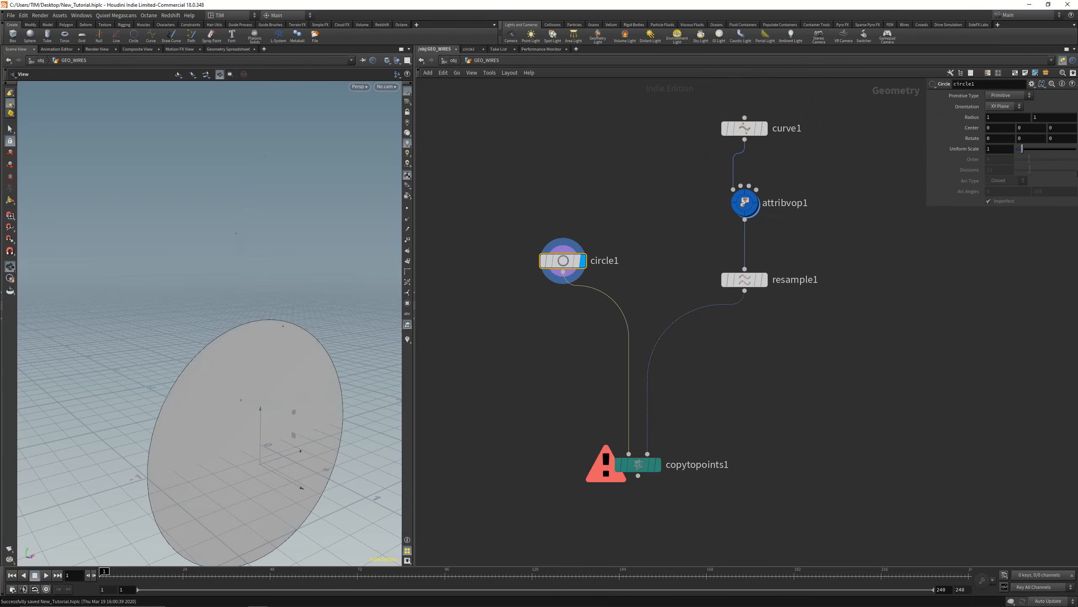
pyautogui.click(1010, 95)
pyautogui.click(1001, 112)
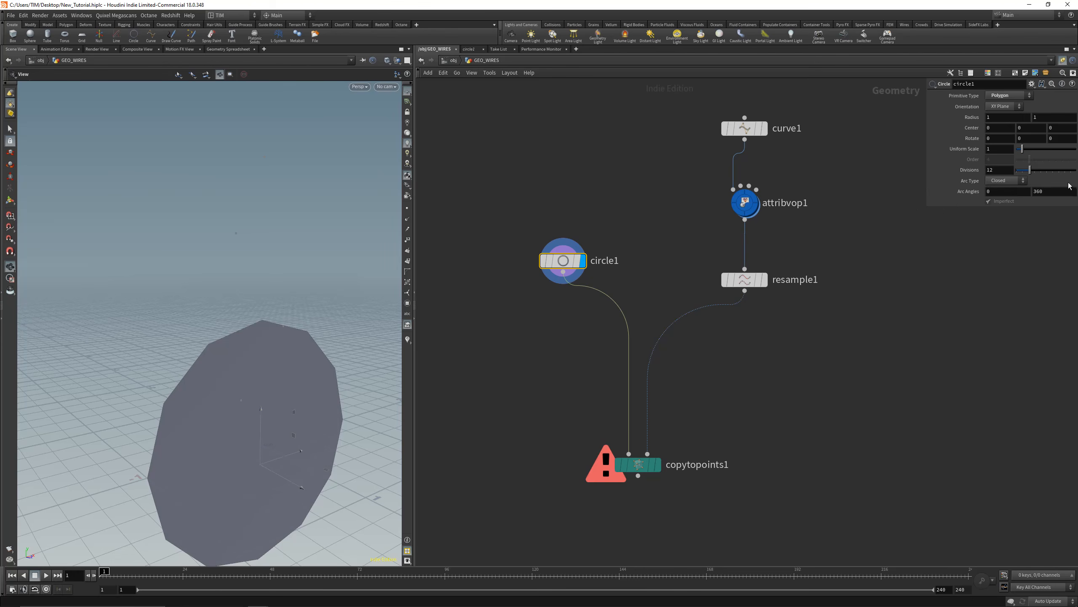
# - Display the copytopoints1 output and examine how the circles are oriented along the curve
pyautogui.click(656, 464)
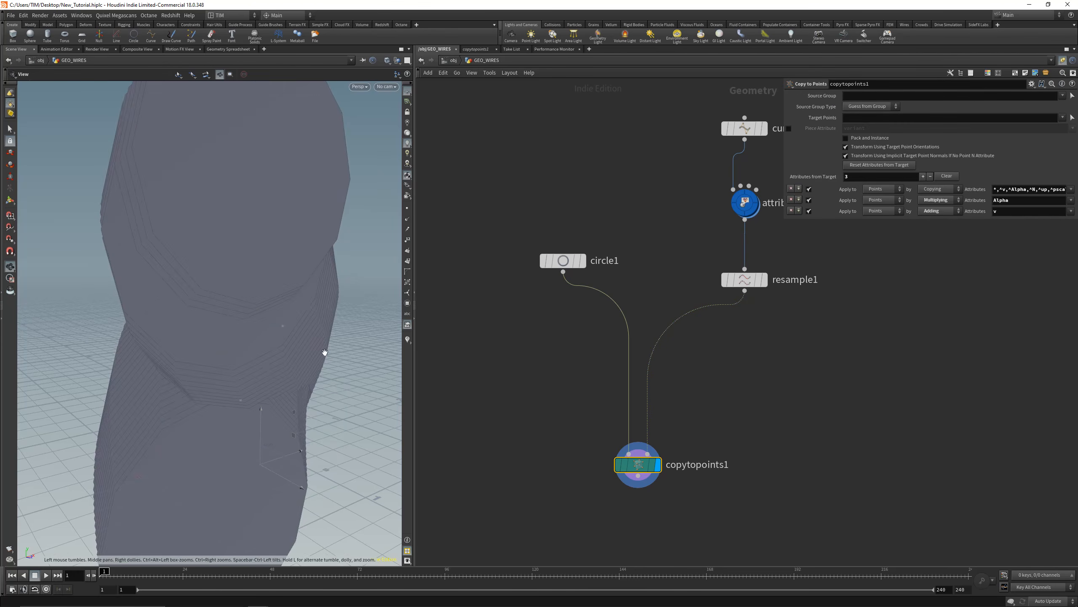
pyautogui.moveTo(257, 256); pyautogui.dragTo(274, 324, button='right')
pyautogui.moveTo(275, 324); pyautogui.dragTo(273, 324)
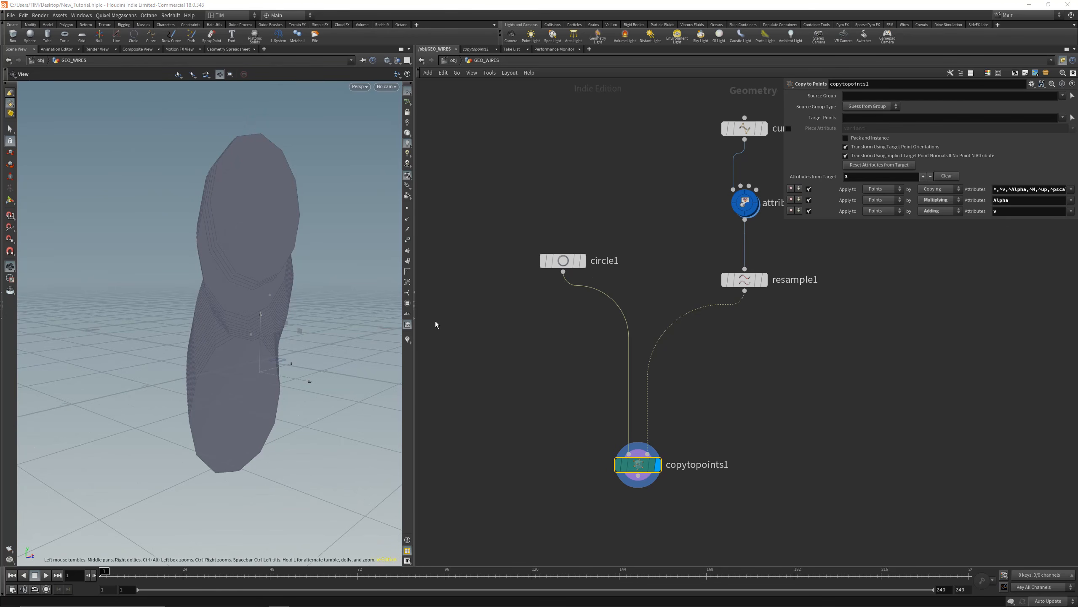
# - Move circle1 and copytopoints1 away from the curve chain, cut the wire between resample1 and copytopoints1, and display resample1
pyautogui.moveTo(573, 256); pyautogui.dragTo(503, 260)
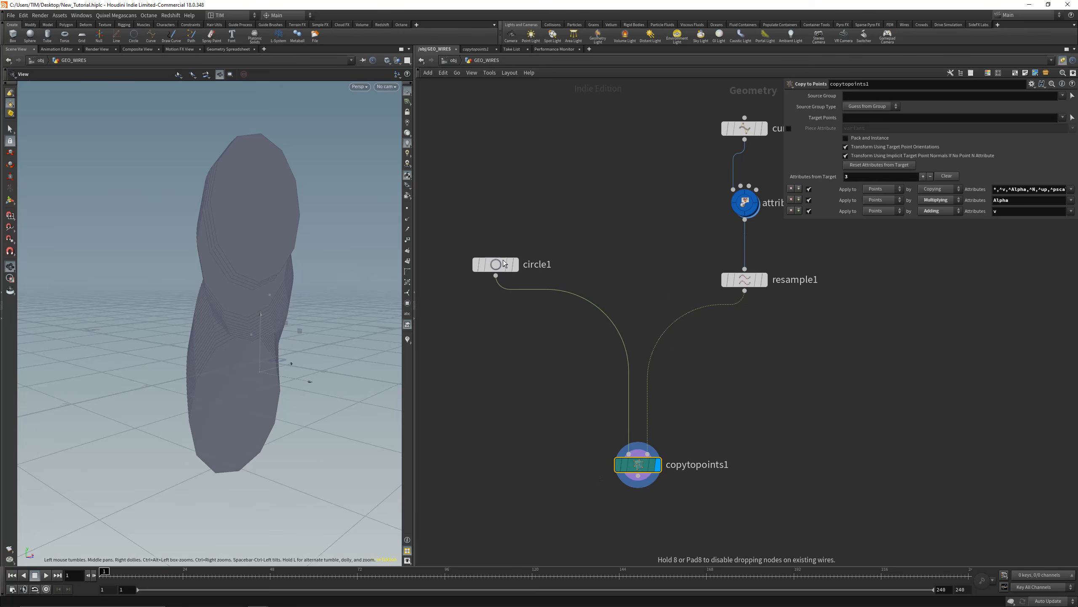
pyautogui.moveTo(637, 464); pyautogui.dragTo(552, 514)
pyautogui.press('y')
pyautogui.click(629, 311)
pyautogui.moveTo(660, 244); pyautogui.dragTo(793, 352)
pyautogui.press('r')
pyautogui.moveTo(251, 278); pyautogui.dragTo(246, 318, button='middle')
pyautogui.moveTo(245, 318); pyautogui.dragTo(262, 279, button='right')
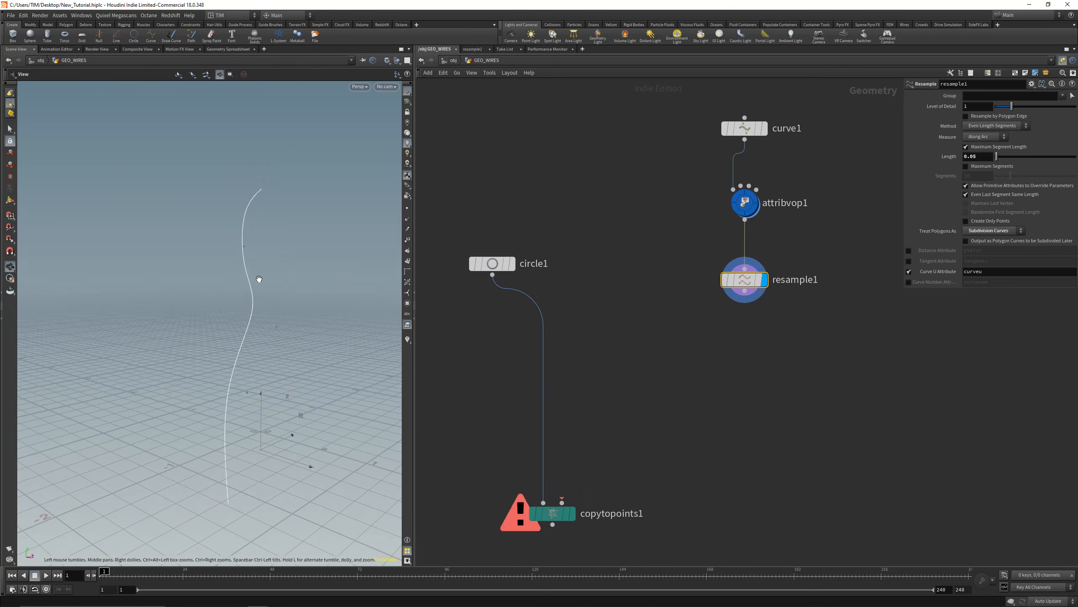
pyautogui.press('Tab')
pyautogui.write('cop')
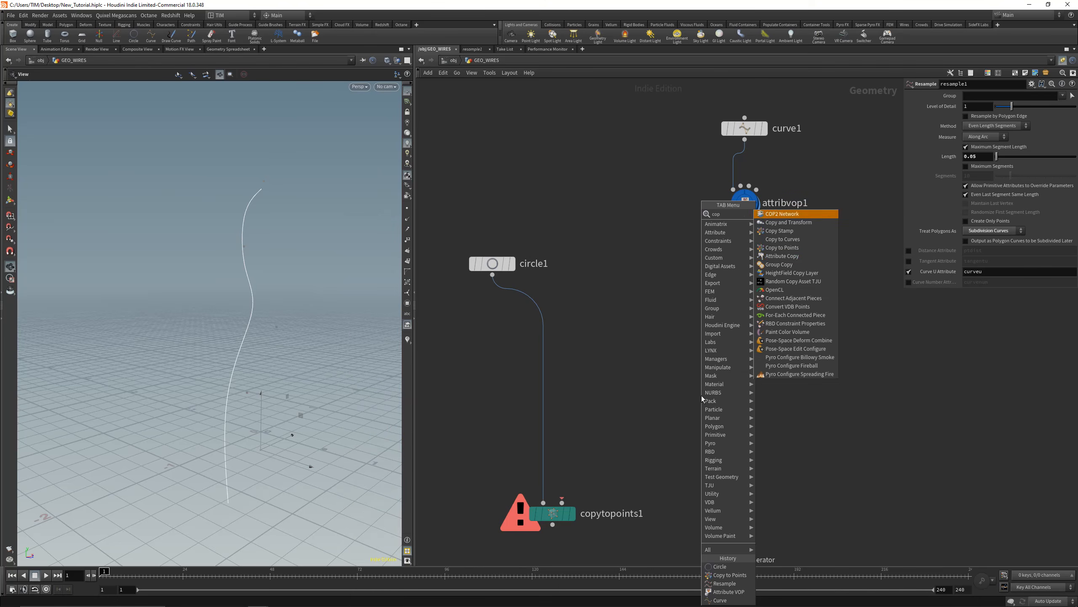
pyautogui.click(807, 240)
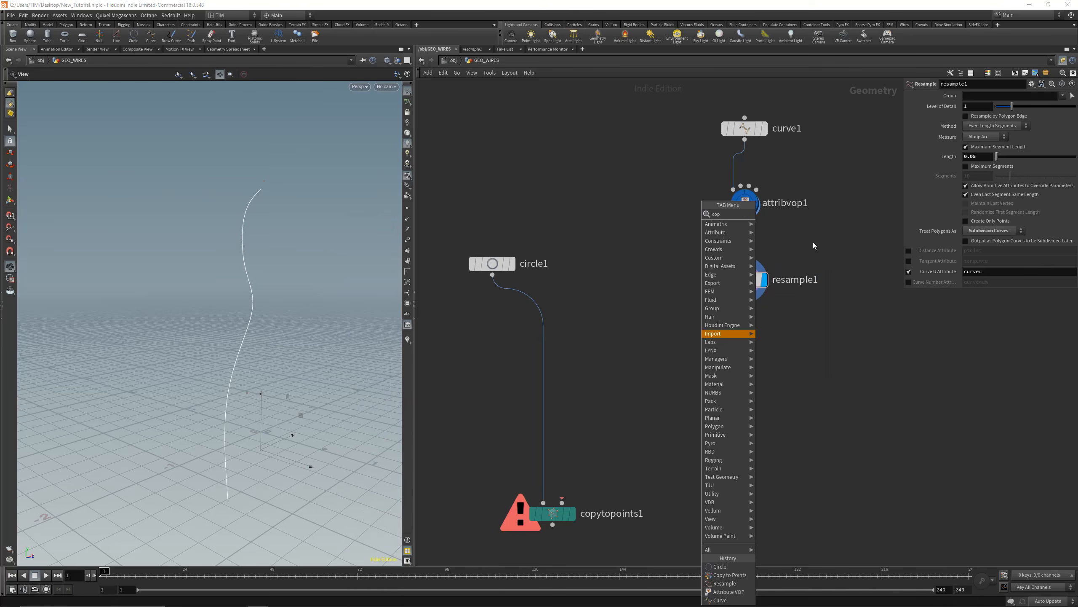
pyautogui.click(715, 434)
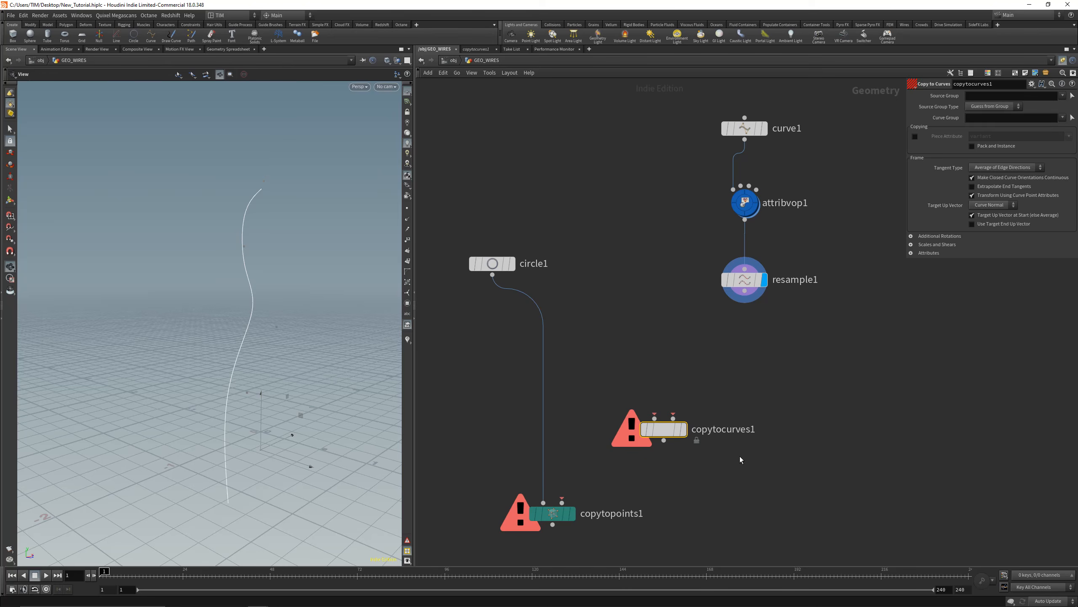
pyautogui.press('Delete')
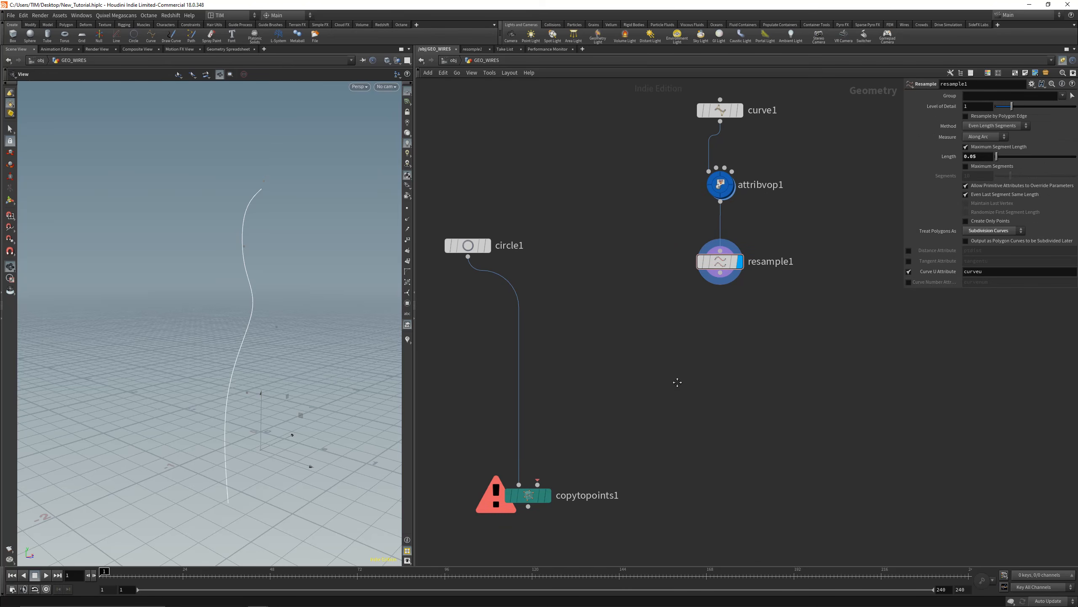
# - Add an Orientation Along Curve node below resample1, wire resample1 into it and display its result
pyautogui.press('Tab')
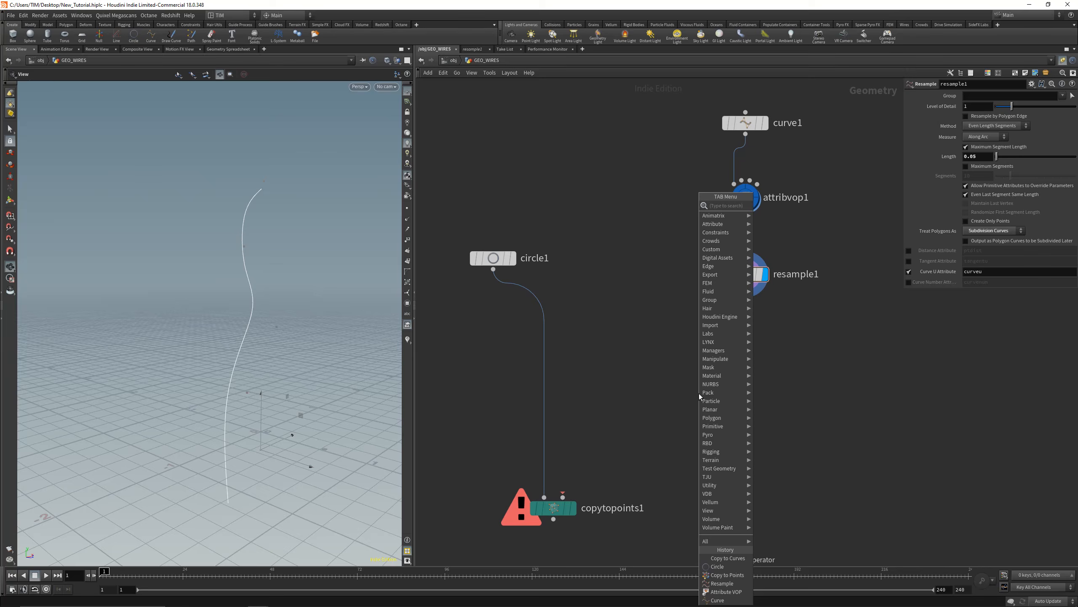
pyautogui.write('or')
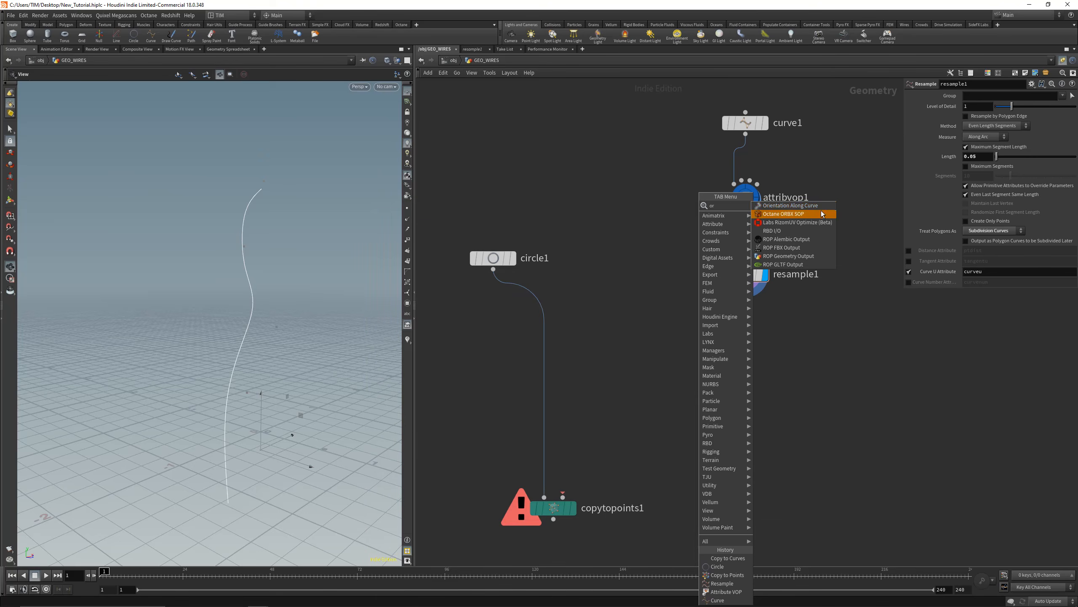
pyautogui.click(806, 206)
pyautogui.moveTo(701, 390); pyautogui.dragTo(700, 390)
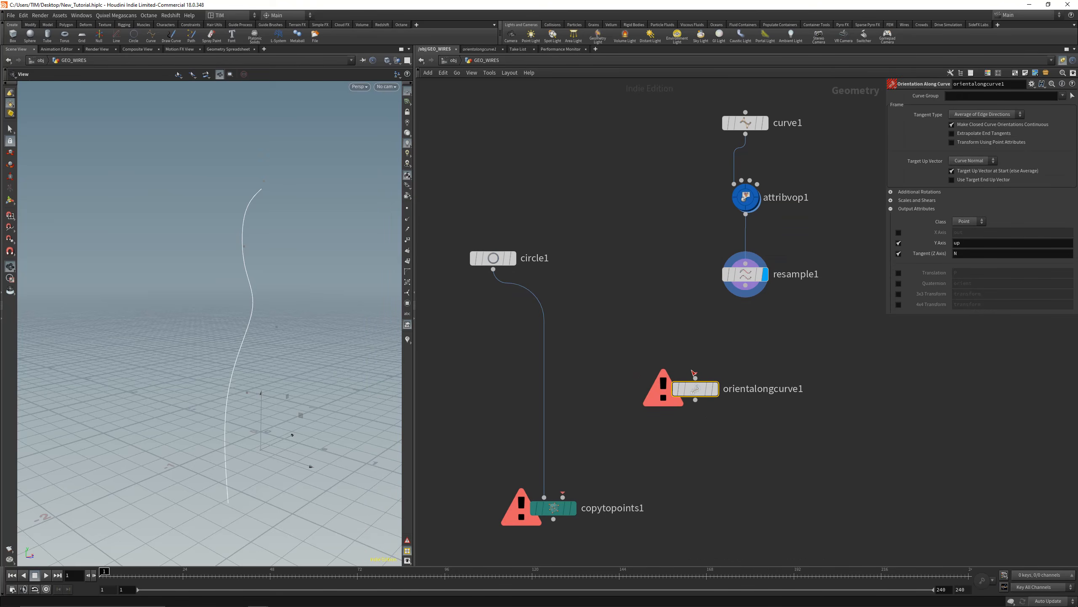
pyautogui.click(696, 375)
pyautogui.click(768, 300)
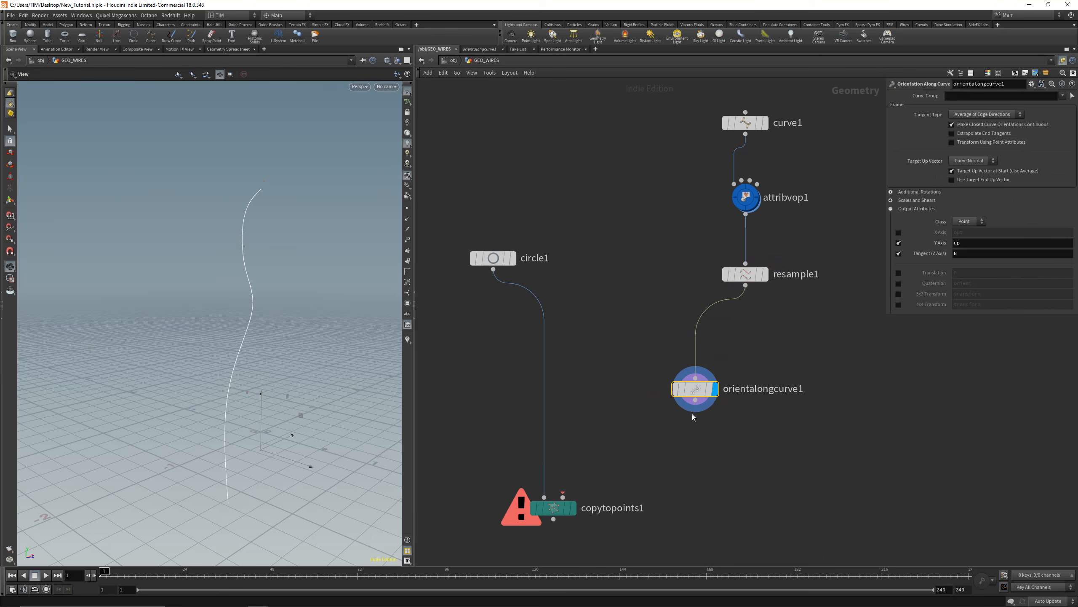
# - Wire orientalongcurve1 into copytopoints1's target points input and display the copied circles
pyautogui.click(695, 400)
pyautogui.click(558, 510)
pyautogui.click(554, 508)
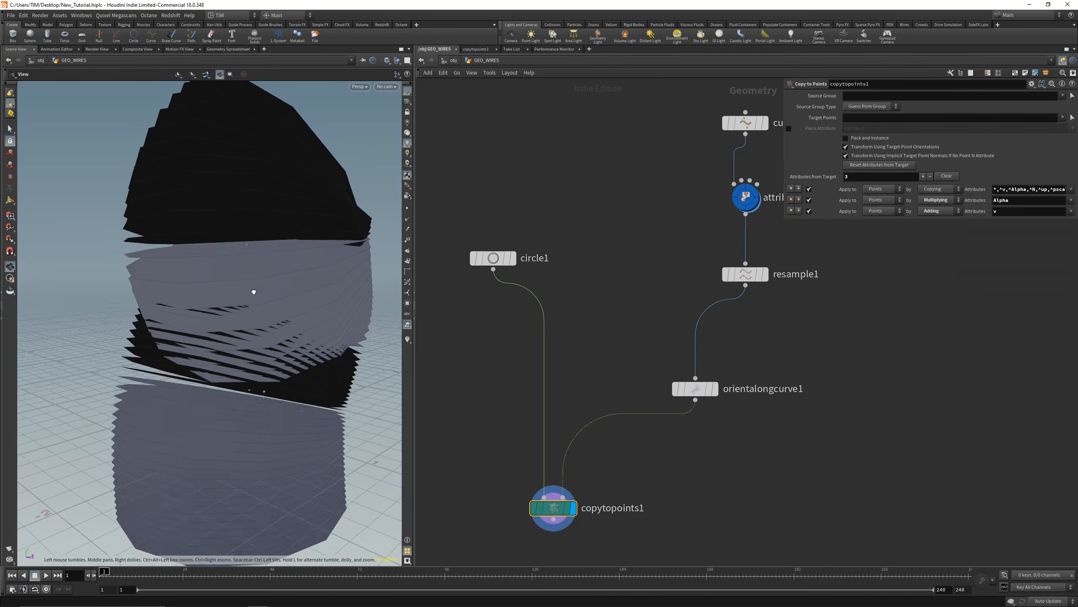
pyautogui.moveTo(320, 294); pyautogui.dragTo(276, 314)
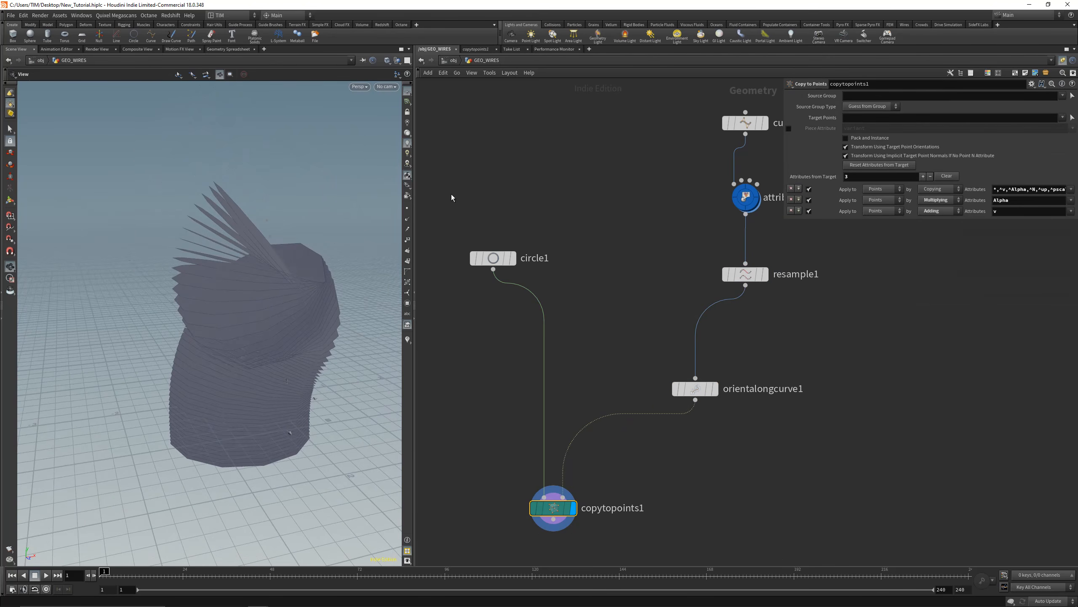
# - Set the uniform scale of circle1 to 0.1
pyautogui.click(493, 258)
pyautogui.doubleClick(994, 146)
pyautogui.write('0.1')
pyautogui.press('Return')
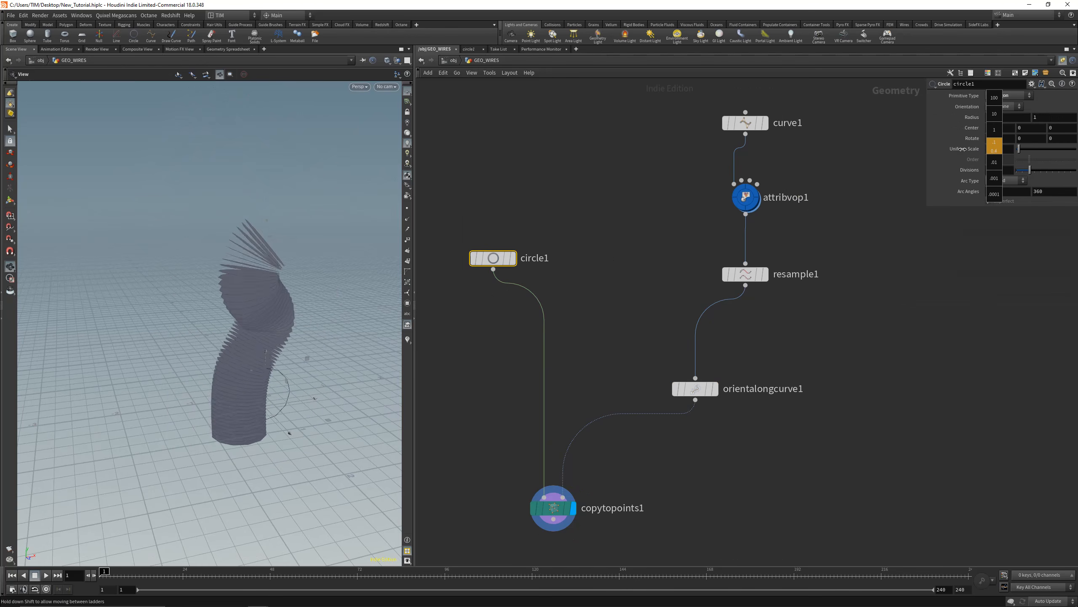
pyautogui.scroll(5, 361, 276)
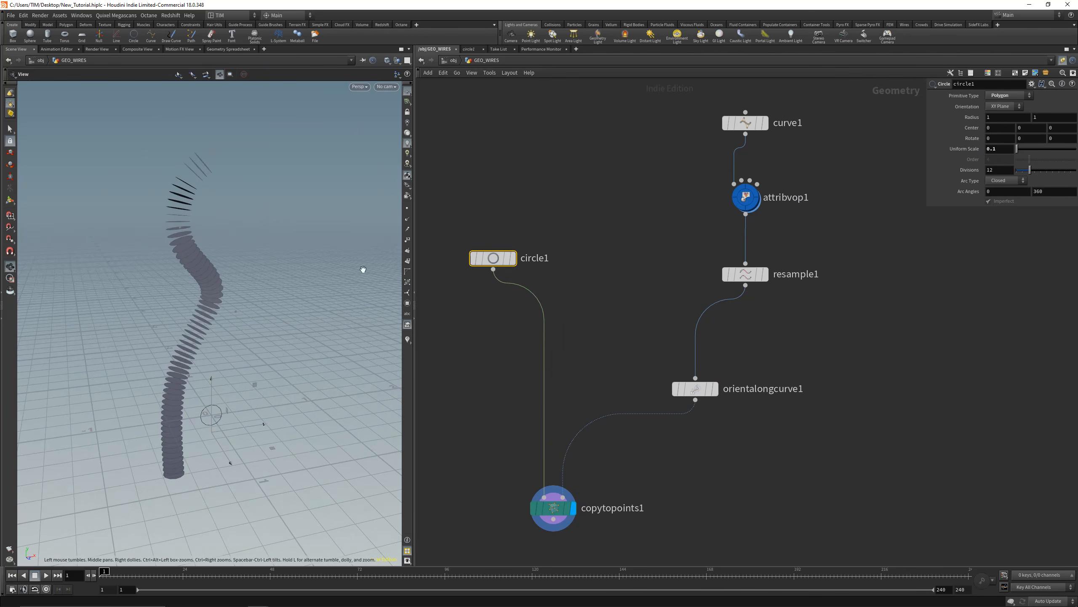
pyautogui.moveTo(363, 269); pyautogui.dragTo(245, 354)
pyautogui.scroll(1, 246, 354)
# - Display the orientalongcurve1 output with its point normals shown in the viewport, and save the scene
pyautogui.click(695, 388)
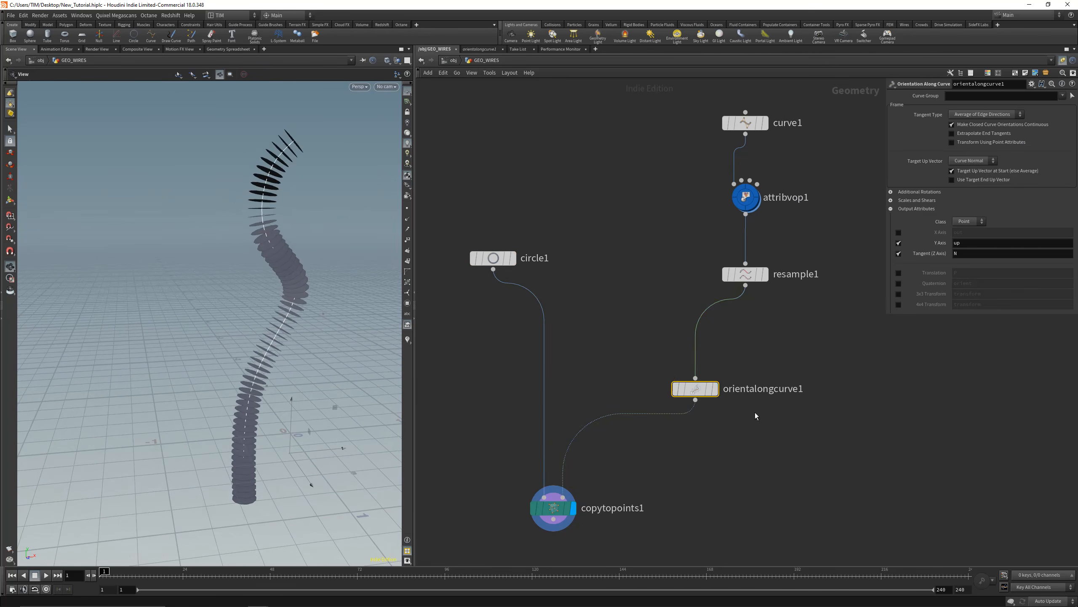
pyautogui.click(715, 389)
pyautogui.moveTo(327, 328); pyautogui.dragTo(284, 308)
pyautogui.hotkey('ctrl', 's')
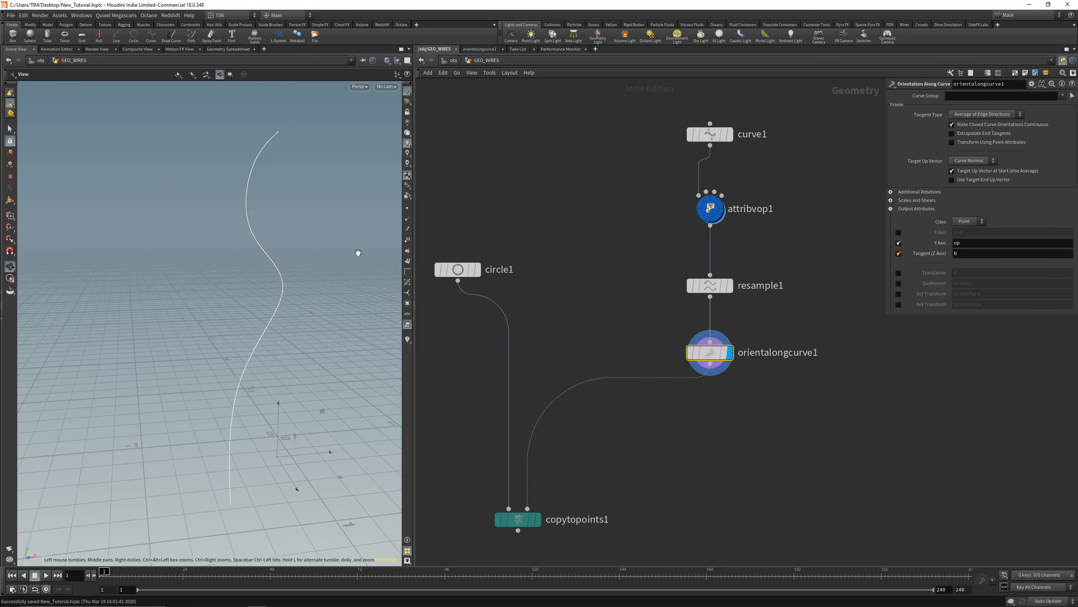
pyautogui.click(407, 219)
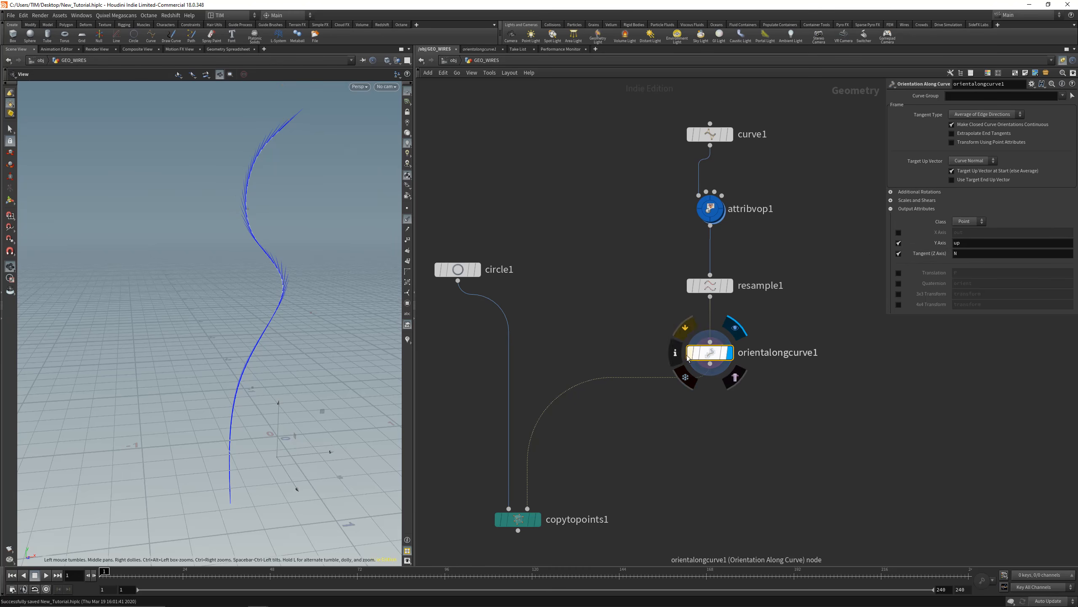
# - Inspect the point attributes and up vectors of orientalongcurve1, and briefly try its quaternion output attribute
pyautogui.click(675, 352)
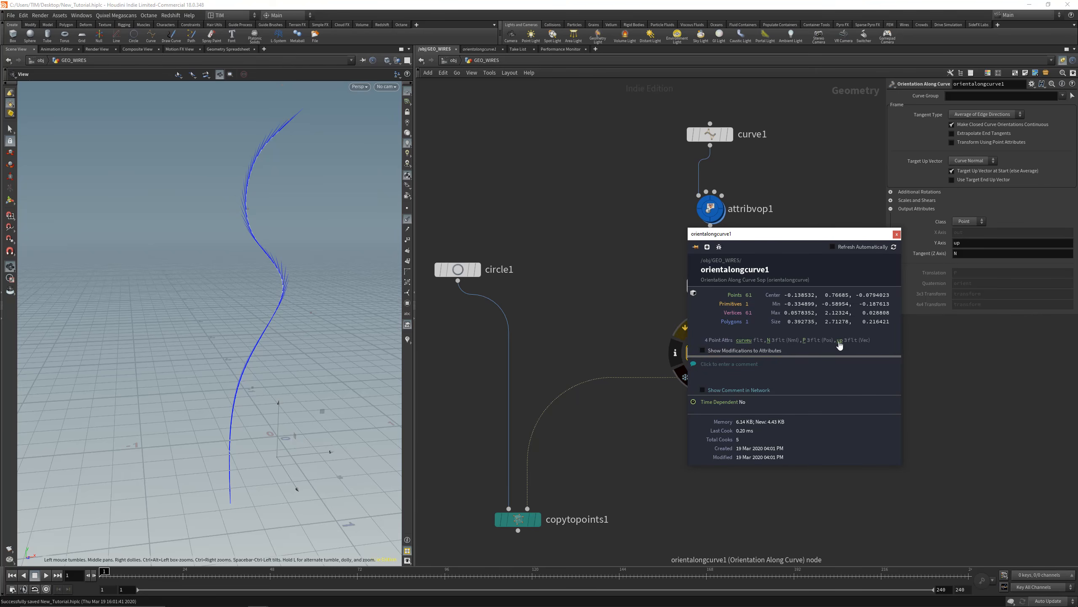
pyautogui.click(896, 235)
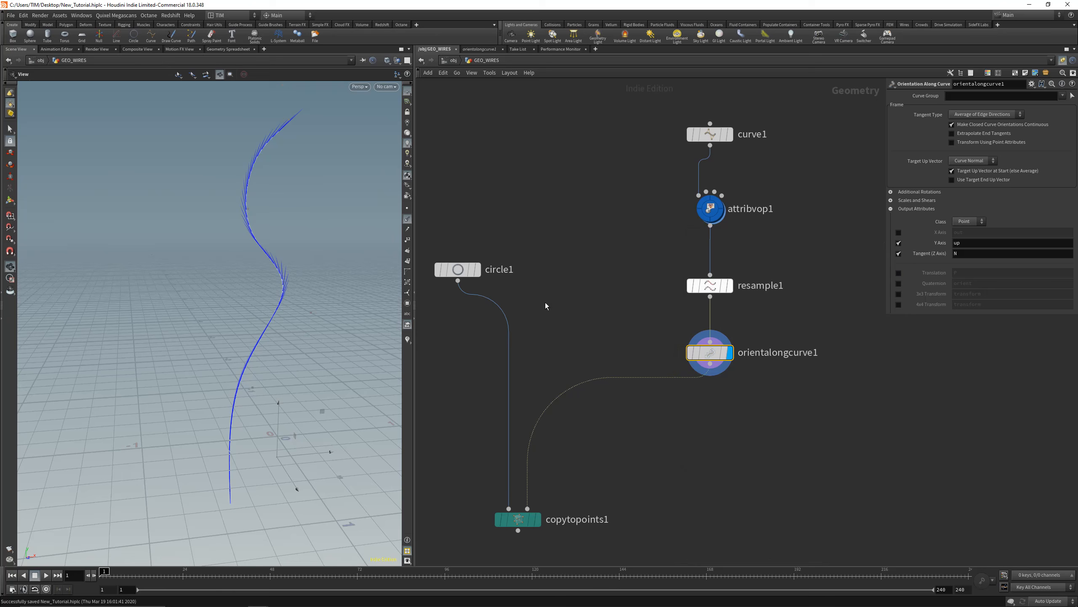
pyautogui.click(407, 339)
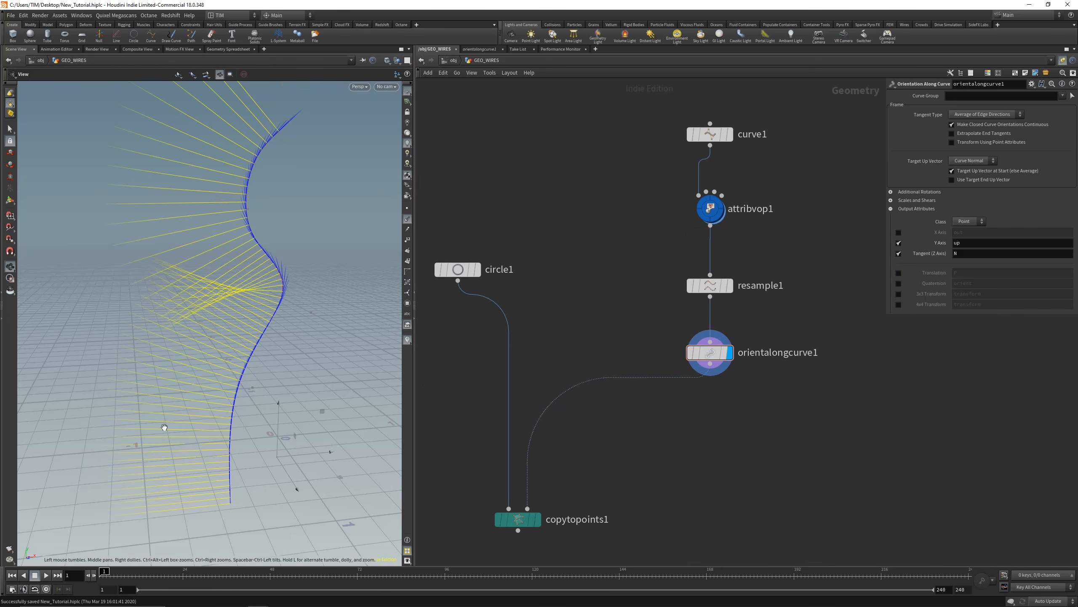
pyautogui.click(408, 341)
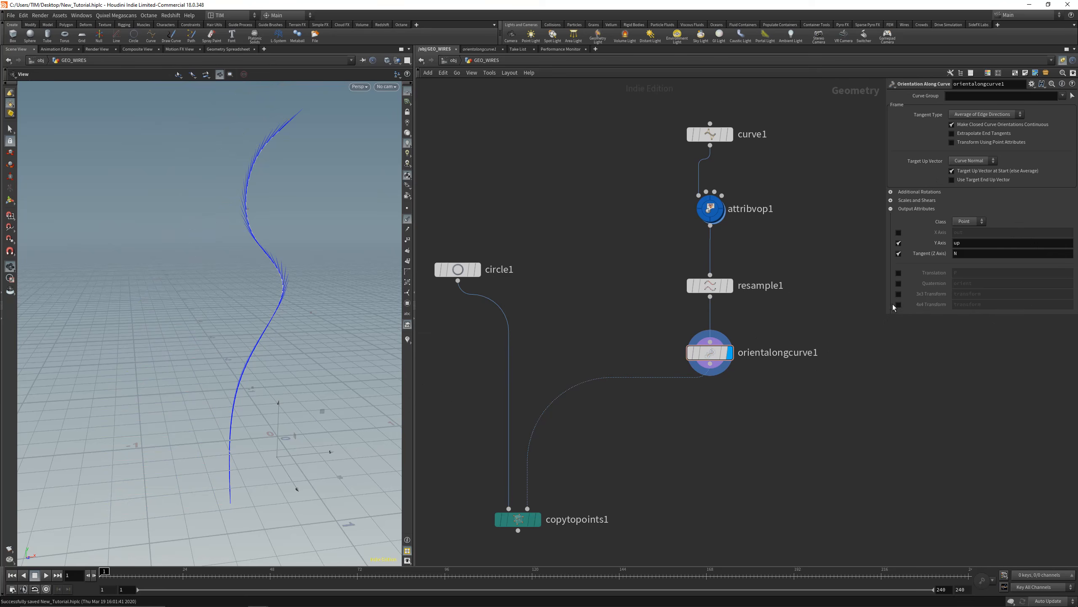
pyautogui.click(899, 283)
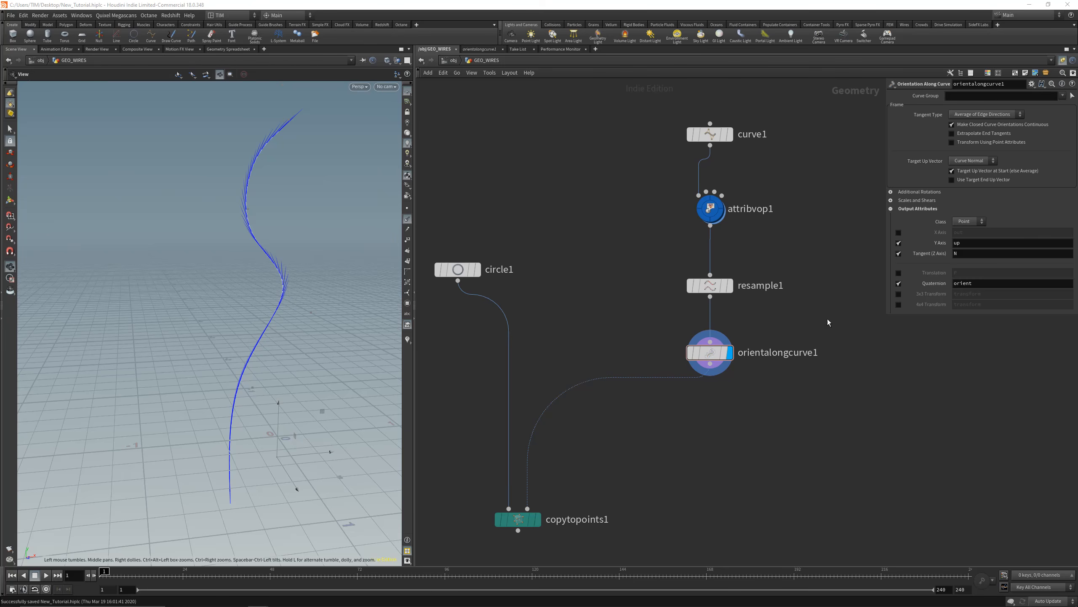
pyautogui.click(898, 283)
# - Insert an Attribute VOP node between orientalongcurve1 and copytopoints1, display its output, and move copytopoints1 down to make room
pyautogui.moveTo(668, 481); pyautogui.dragTo(718, 420, button='middle')
pyautogui.press('Tab')
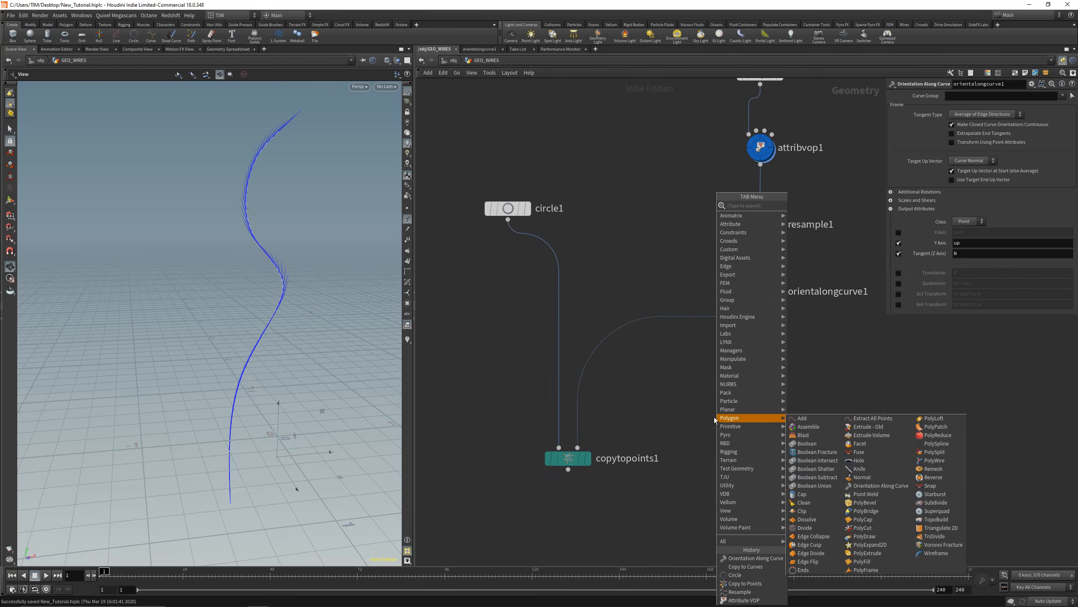
pyautogui.write('vop')
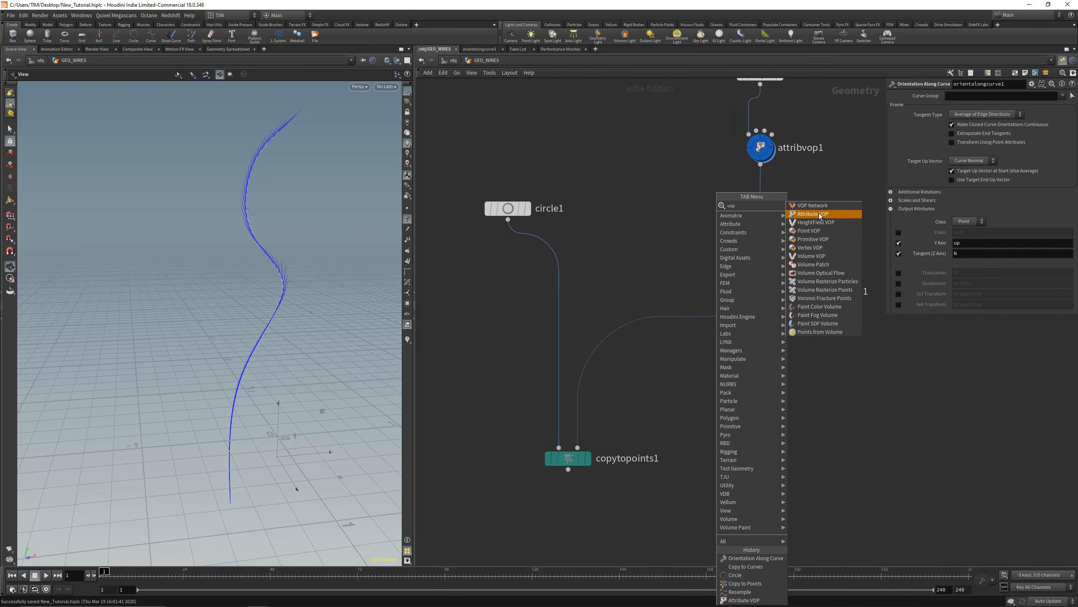
pyautogui.click(819, 213)
pyautogui.click(677, 388)
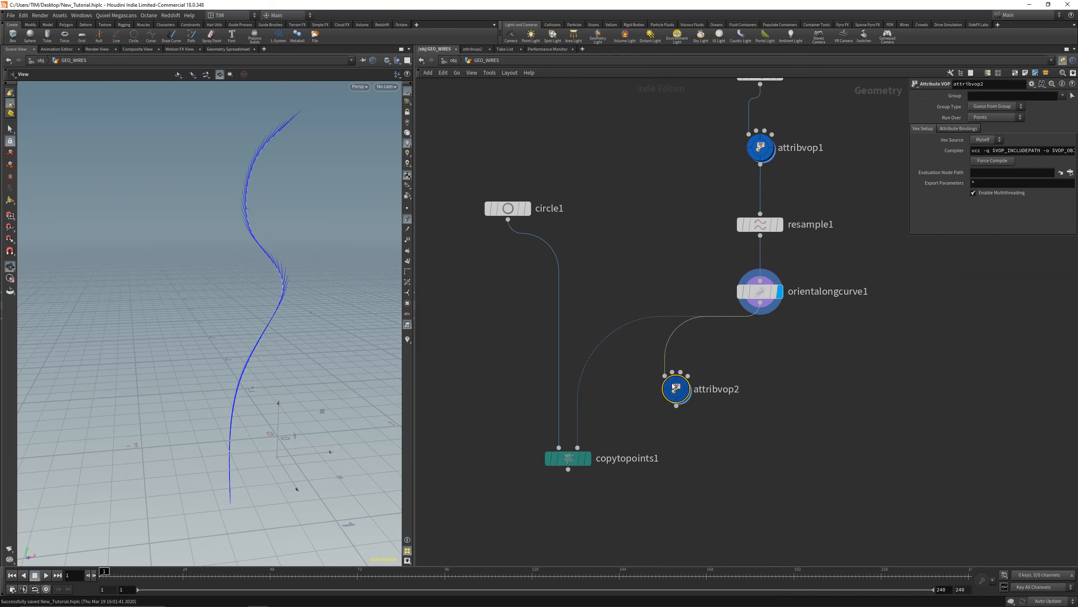
pyautogui.moveTo(676, 388); pyautogui.dragTo(578, 446)
pyautogui.moveTo(660, 377); pyautogui.dragTo(757, 371)
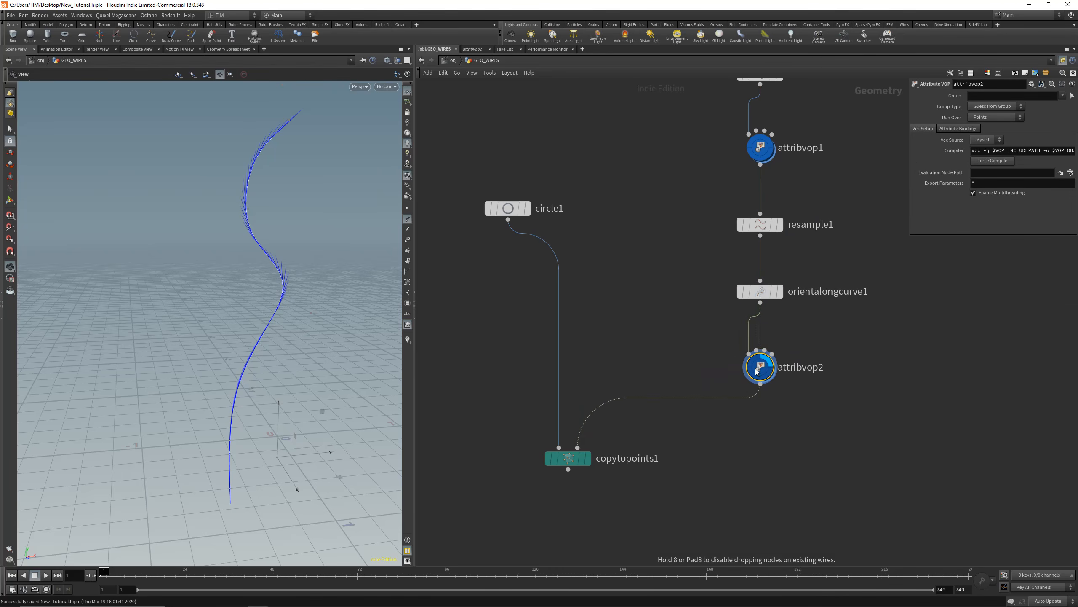
pyautogui.moveTo(571, 460); pyautogui.dragTo(574, 511)
pyautogui.moveTo(778, 444); pyautogui.dragTo(697, 441, button='middle')
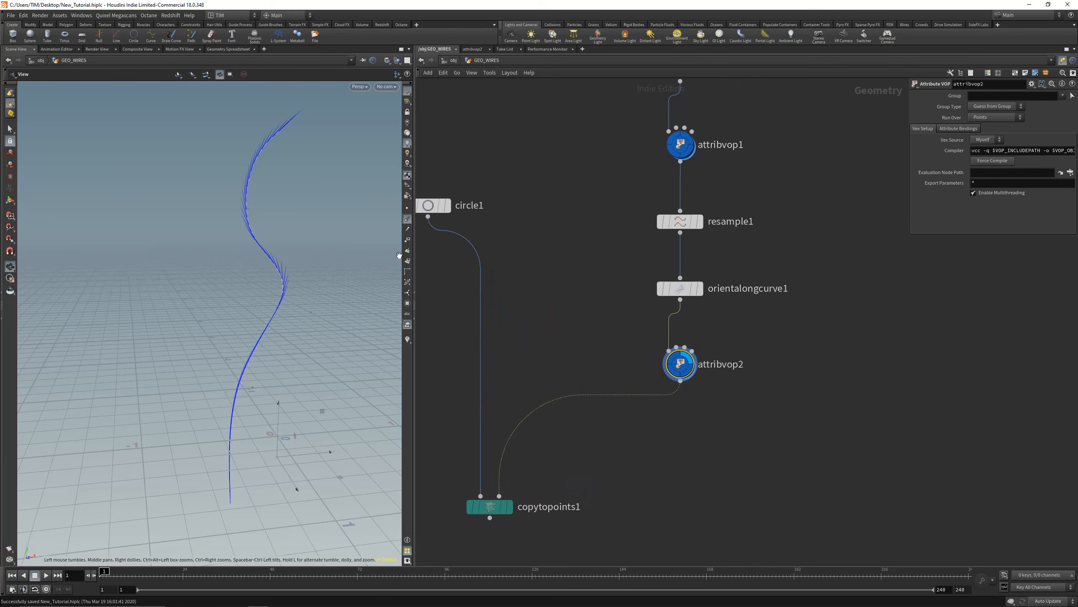
# - Hide the point normals in the viewport and save the scene
pyautogui.moveTo(240, 320); pyautogui.dragTo(222, 360)
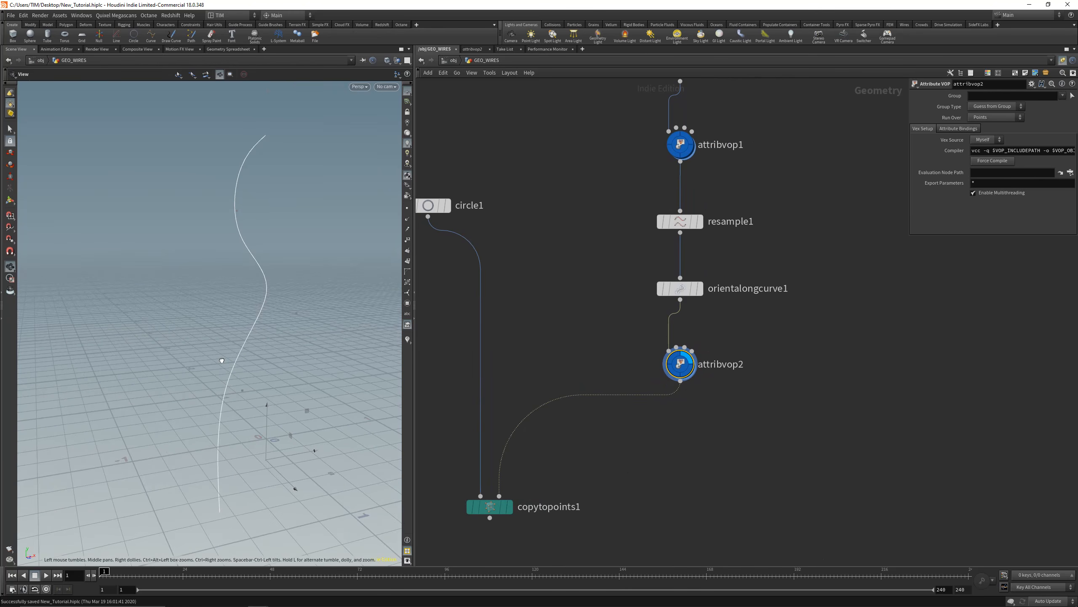
pyautogui.moveTo(513, 289); pyautogui.dragTo(542, 296, button='middle')
pyautogui.click(459, 211)
pyautogui.moveTo(448, 273); pyautogui.dragTo(460, 270, button='middle')
pyautogui.hotkey('ctrl', 's')
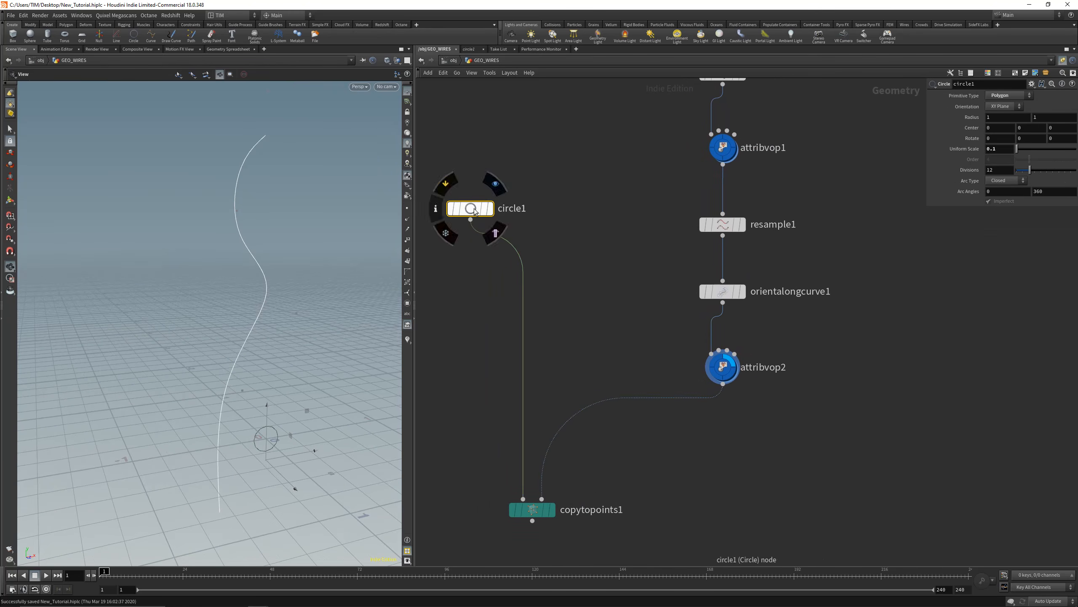
# - Insert an Attribute Wrangle node between circle1 and copytopoints1
pyautogui.moveTo(475, 211); pyautogui.dragTo(478, 243)
pyautogui.moveTo(556, 292)
pyautogui.mouseDown(button='middle')
pyautogui.moveTo(575, 286)
pyautogui.moveTo(553, 282)
pyautogui.mouseUp(button='middle')
pyautogui.press('Tab')
pyautogui.write('aw')
pyautogui.click(737, 207)
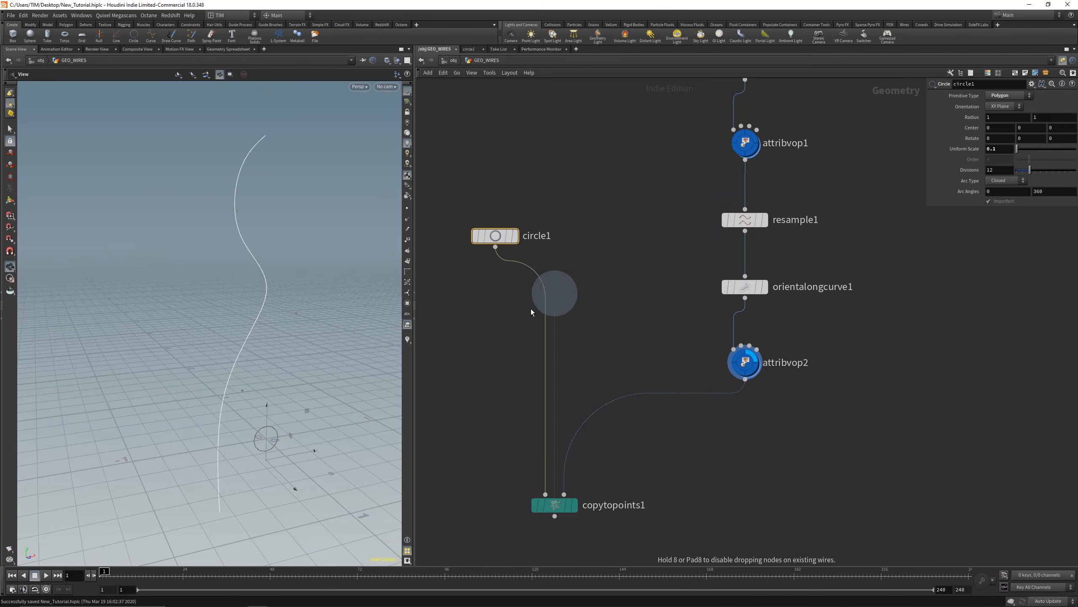
pyautogui.click(549, 336)
pyautogui.moveTo(448, 368); pyautogui.dragTo(547, 289)
pyautogui.click(557, 299)
# - Insert an Add node between circle1 and the attribute wrangle, set to delete the geometry but keep the points
pyautogui.press('Tab')
pyautogui.write('ad')
pyautogui.click(643, 205)
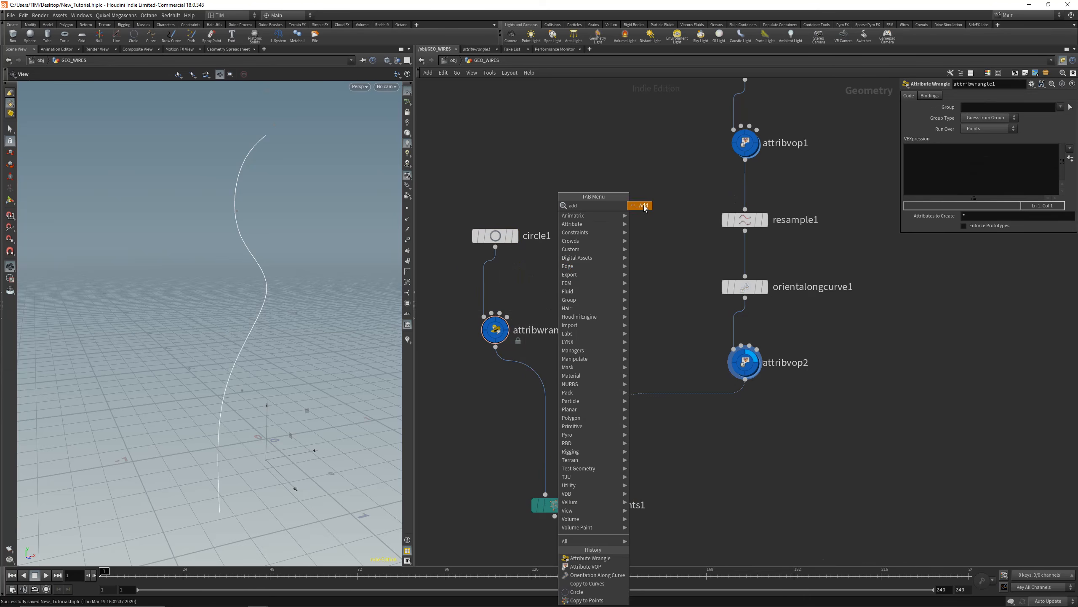
pyautogui.click(499, 283)
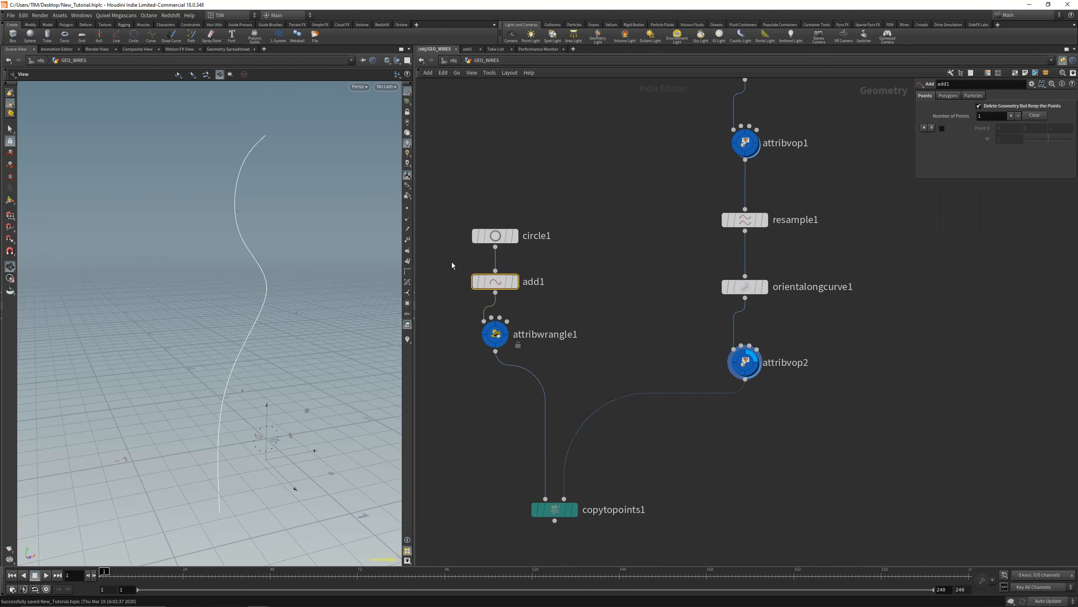
# - Display the add1 output and examine the circle's points in the viewport using the point display options
pyautogui.click(515, 281)
pyautogui.moveTo(283, 385); pyautogui.dragTo(284, 442, button='right')
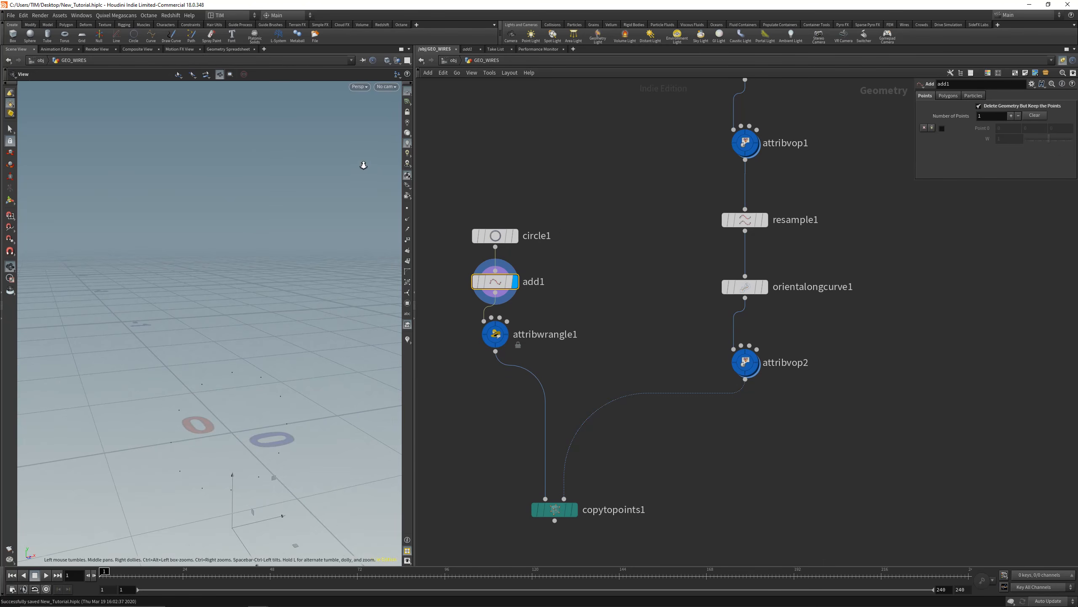
pyautogui.click(408, 208)
pyautogui.click(407, 240)
pyautogui.scroll(-3, 224, 303)
pyautogui.click(495, 334)
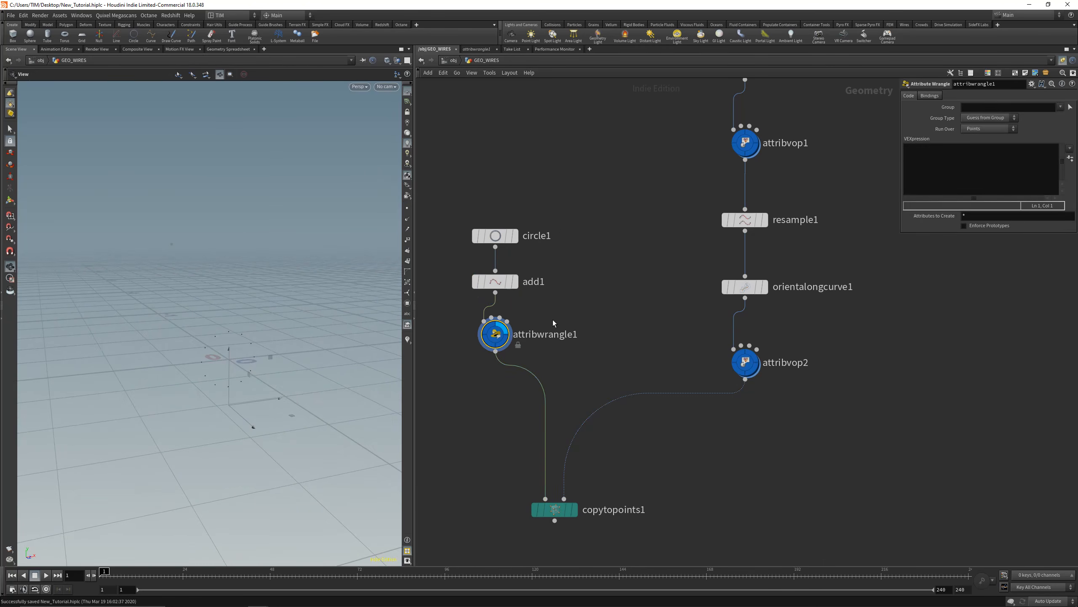
pyautogui.click(923, 158)
pyautogui.write('i@')
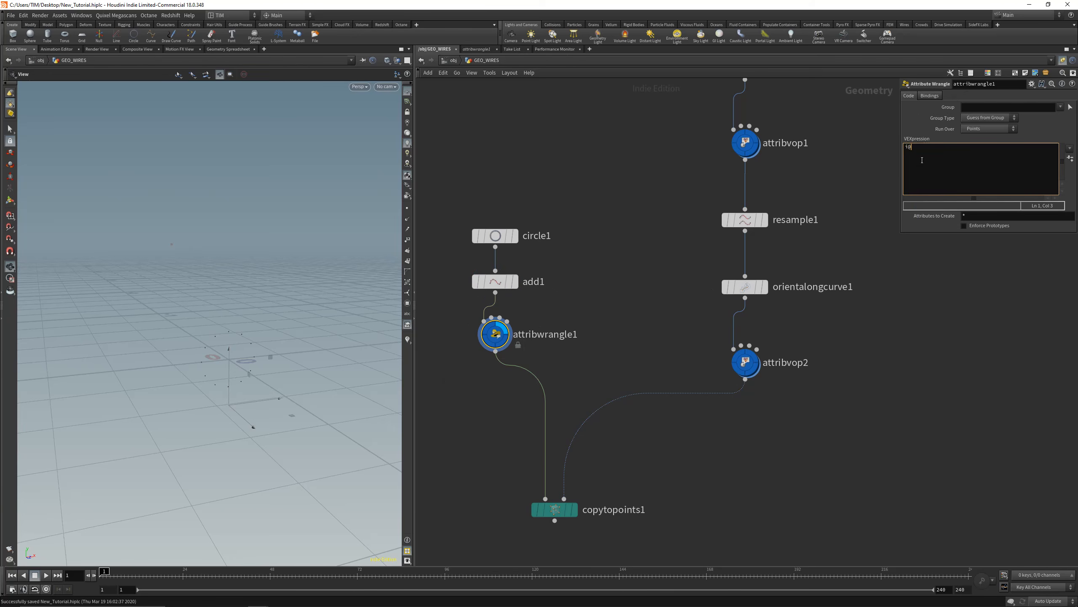
pyautogui.write('id = @ptnum;')
pyautogui.hotkey('ctrl', 's')
# - Rename the attribute wrangle node as set_id
pyautogui.moveTo(482, 334)
pyautogui.doubleClick(543, 335)
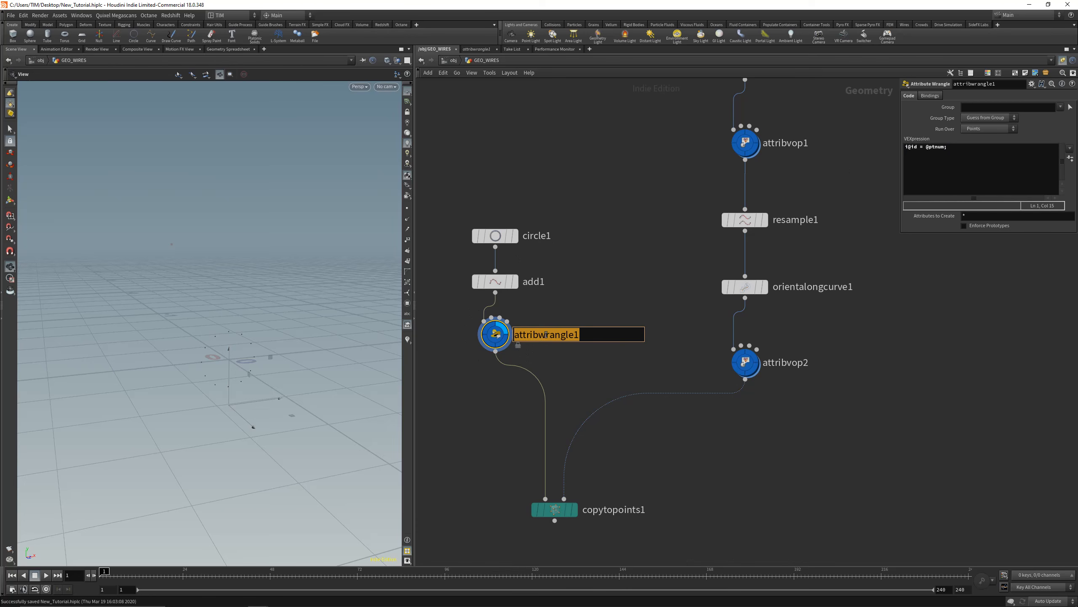
pyautogui.write('add_')
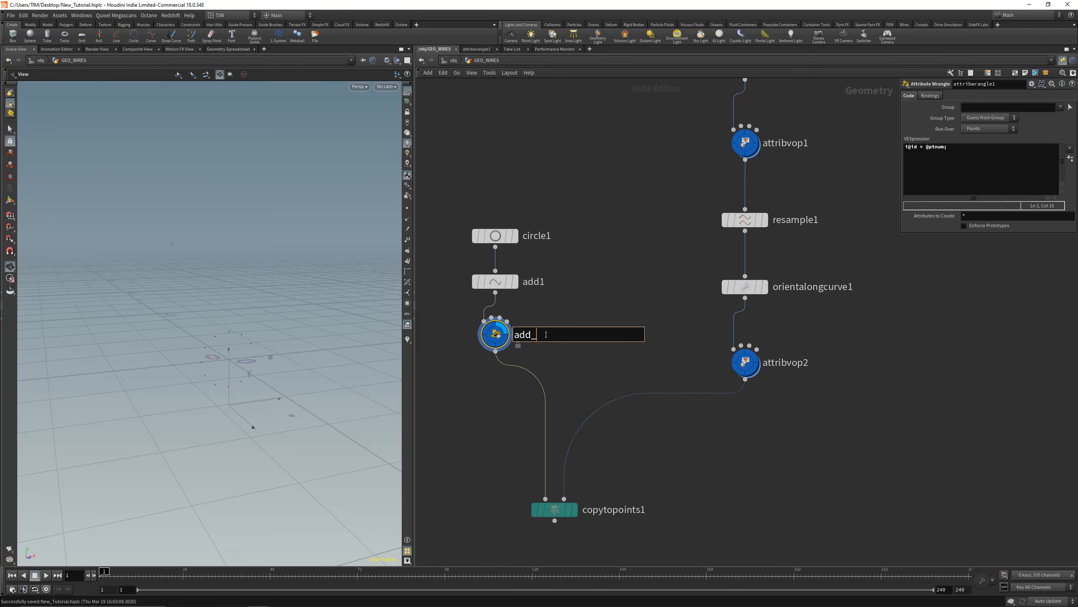
pyautogui.write('id')
pyautogui.press('Return')
pyautogui.doubleClick(533, 336)
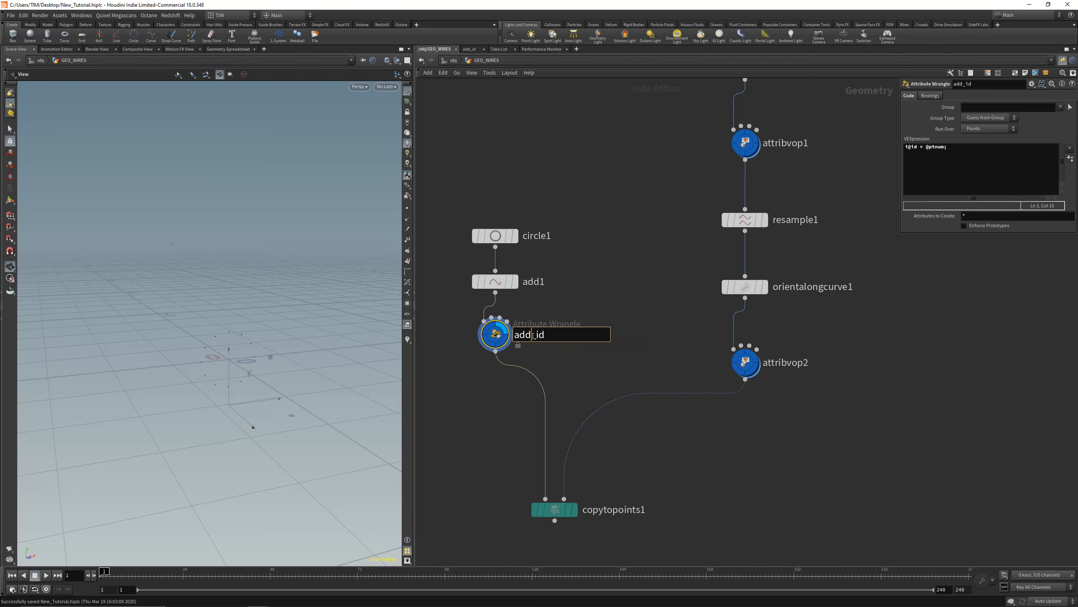
pyautogui.press('BackSpace')
pyautogui.press('BackSpace')
pyautogui.press('BackSpace')
pyautogui.write('set')
pyautogui.press('Return')
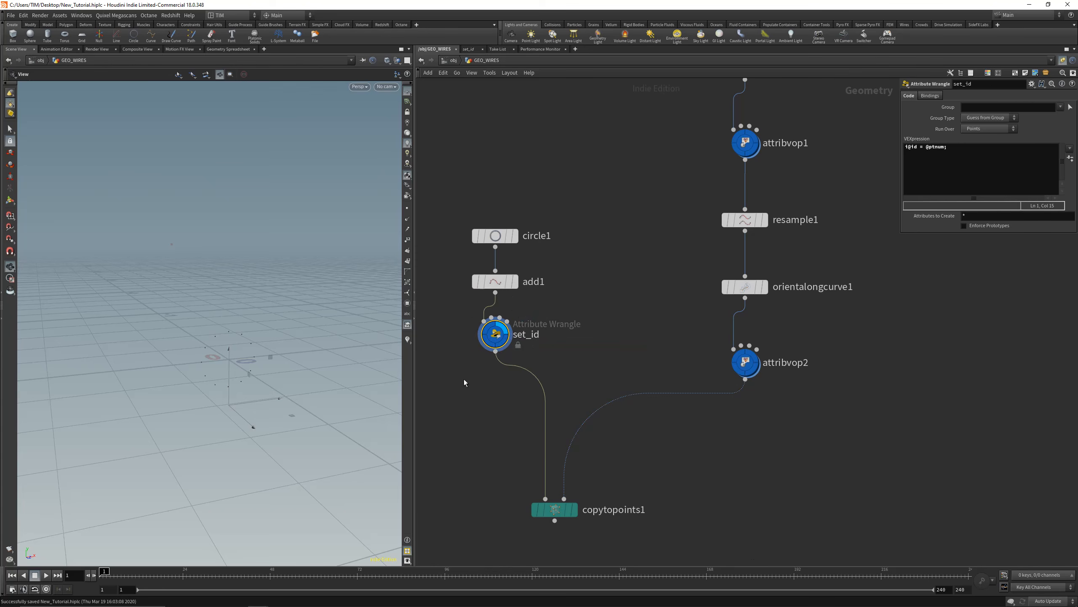
# - Examine the point id attribute of set_id in its node info and the geometry spreadsheet
pyautogui.click(461, 334)
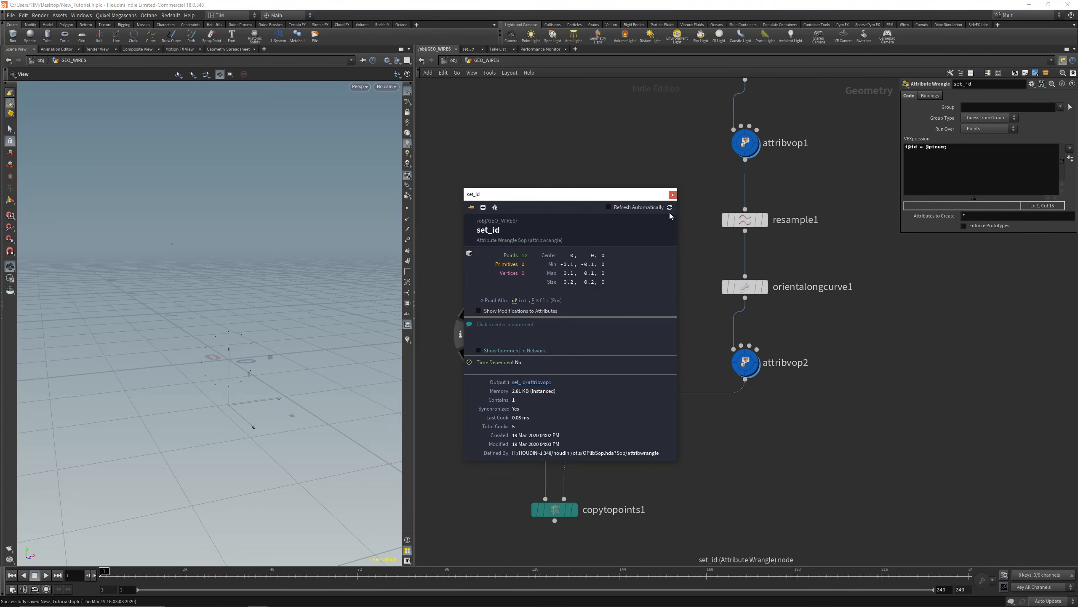
pyautogui.click(673, 194)
pyautogui.scroll(3, 239, 300)
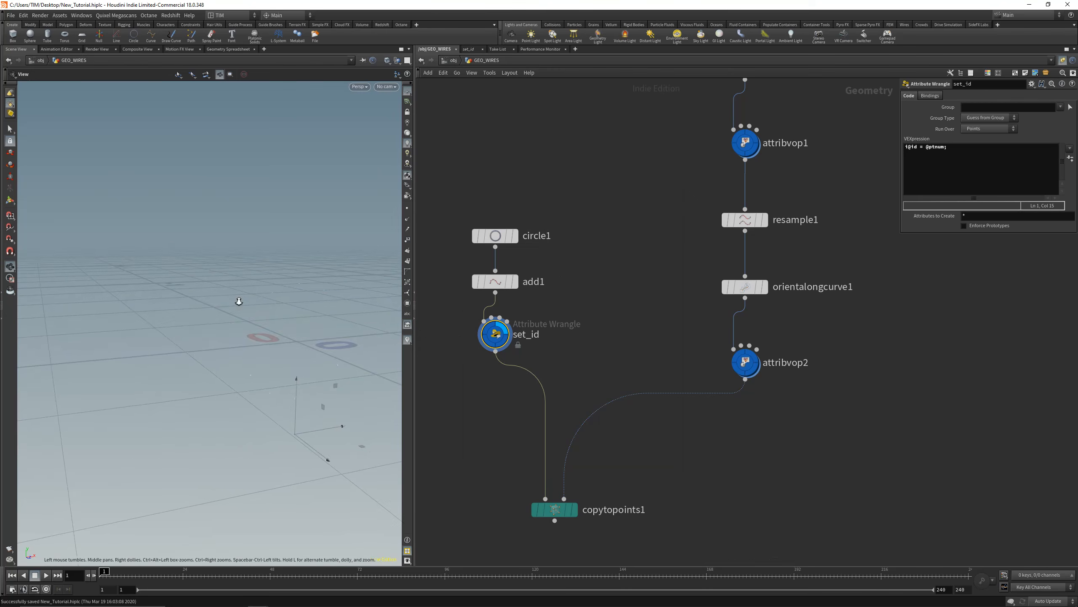
pyautogui.moveTo(277, 313); pyautogui.dragTo(191, 347, button='middle')
pyautogui.moveTo(190, 347); pyautogui.dragTo(234, 320)
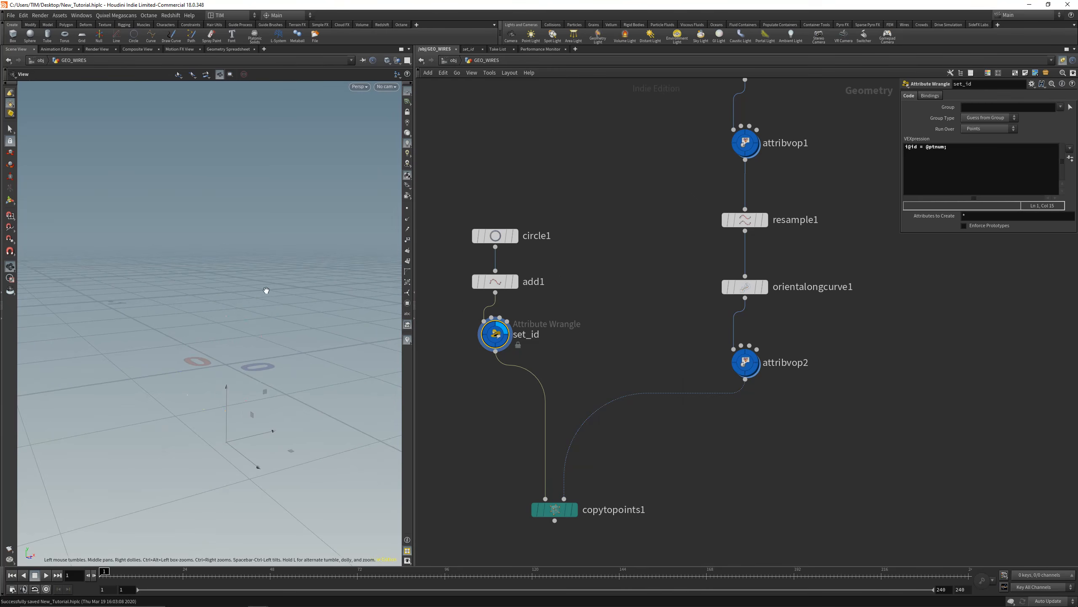
pyautogui.click(228, 49)
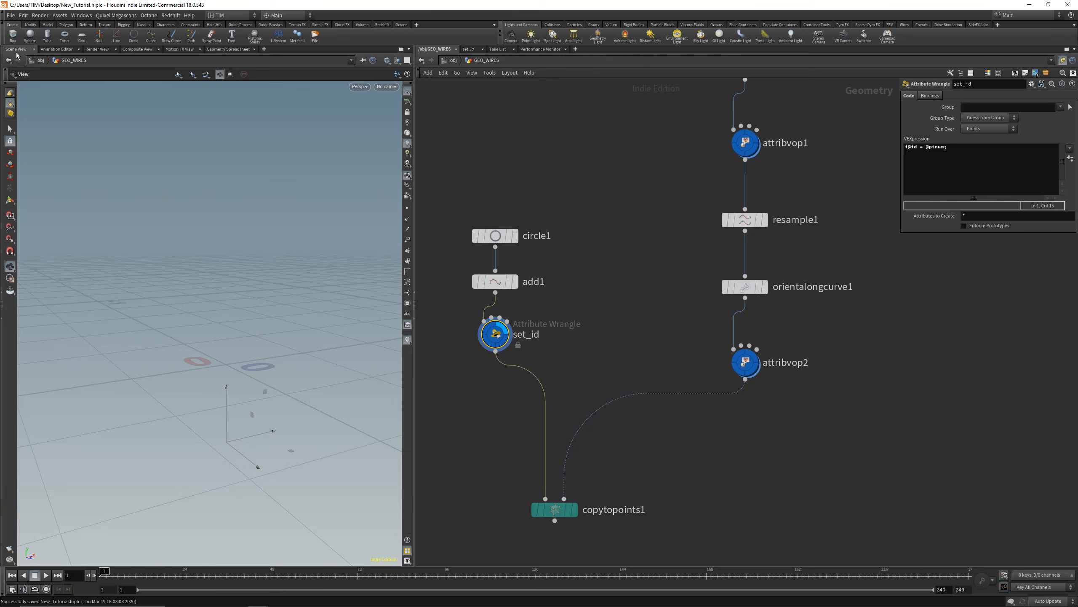
pyautogui.click(16, 49)
pyautogui.moveTo(258, 338); pyautogui.dragTo(247, 354)
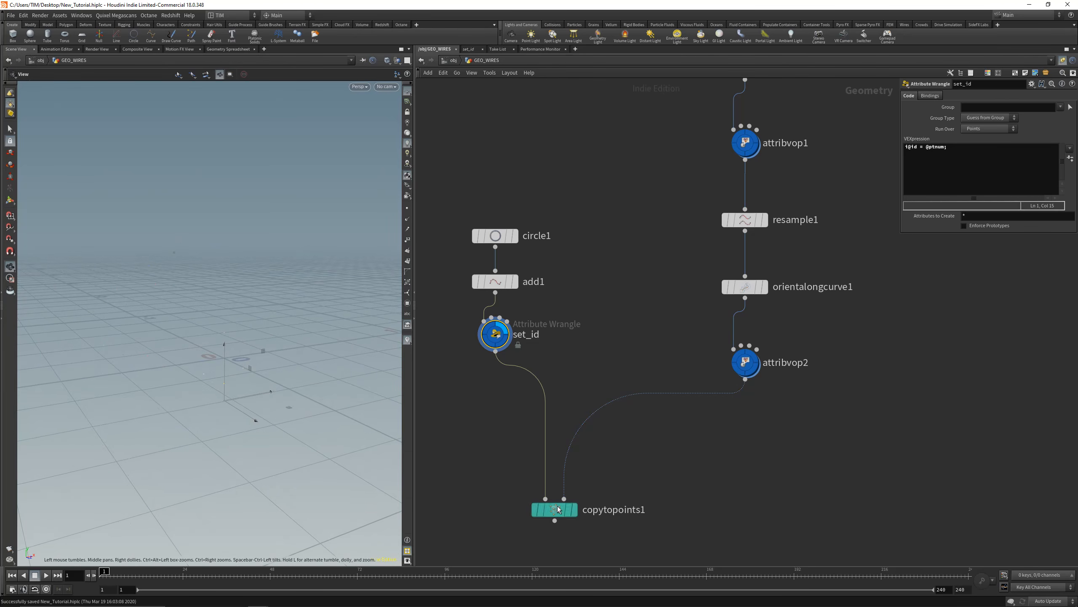
# - Display the copytopoints1 output and view the copied points along the curve
pyautogui.moveTo(480, 482); pyautogui.dragTo(606, 527)
pyautogui.click(574, 509)
pyautogui.moveTo(231, 335); pyautogui.dragTo(191, 385)
# - Duplicate add1 below copytopoints1, wire the copytopoints1 output into the duplicate and display its result
pyautogui.moveTo(498, 438); pyautogui.dragTo(500, 312, button='middle')
pyautogui.keyDown('alt'); pyautogui.moveTo(500, 155); pyautogui.dragTo(558, 477); pyautogui.keyUp('alt')
pyautogui.press('y')
pyautogui.moveTo(602, 408); pyautogui.dragTo(525, 465)
pyautogui.moveTo(556, 394); pyautogui.dragTo(556, 465)
pyautogui.click(576, 477)
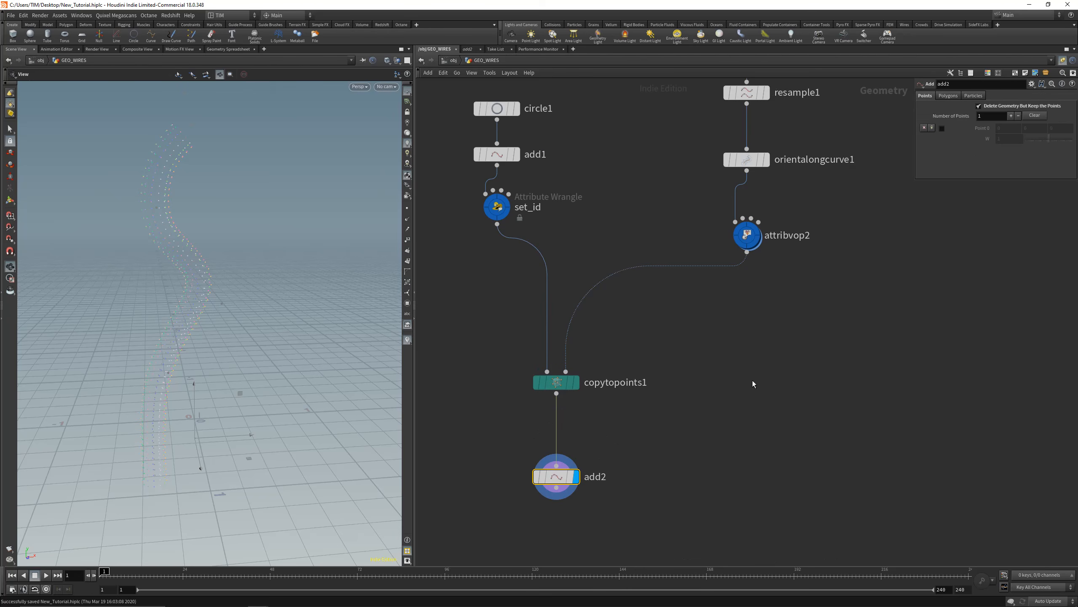
# - Set add2 to keep the geometry and create polygons by group, connecting points by the attribute id
pyautogui.click(983, 107)
pyautogui.click(942, 98)
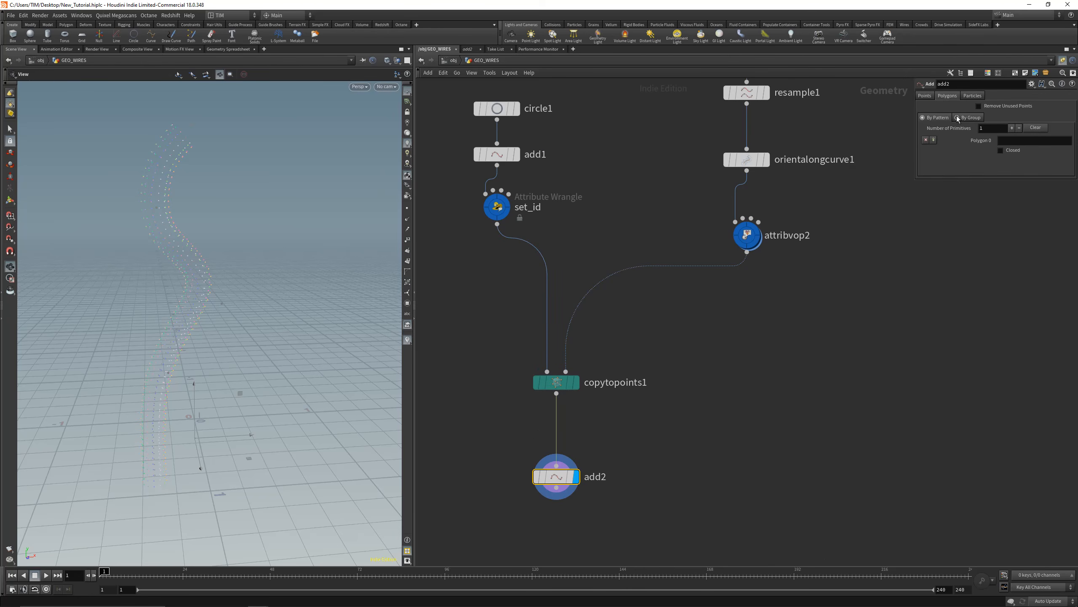
pyautogui.click(970, 117)
pyautogui.click(1010, 139)
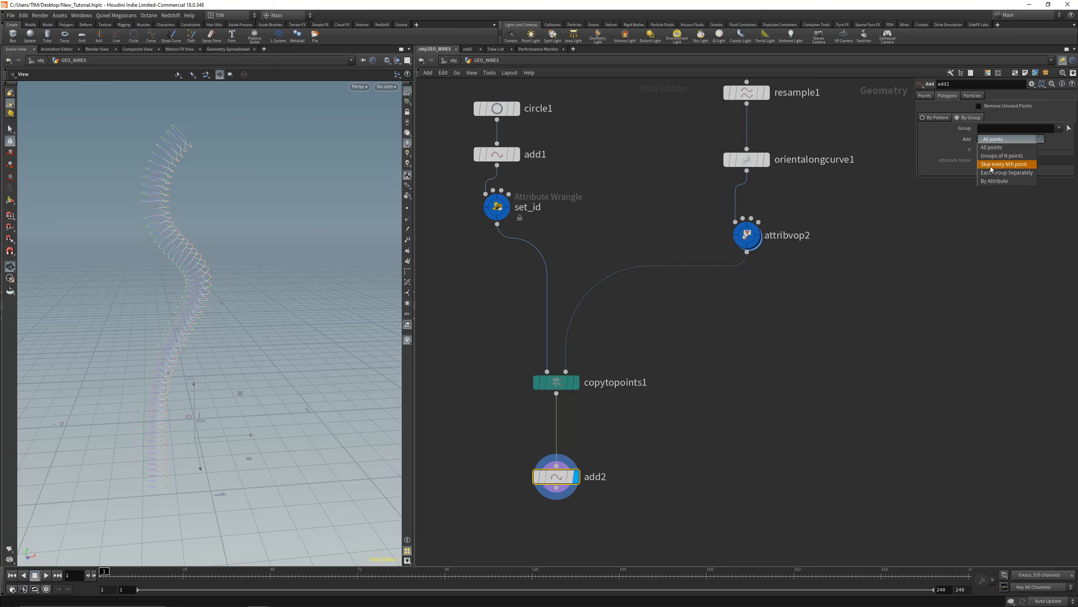
pyautogui.click(993, 166)
pyautogui.click(989, 161)
pyautogui.write('id')
pyautogui.press('Return')
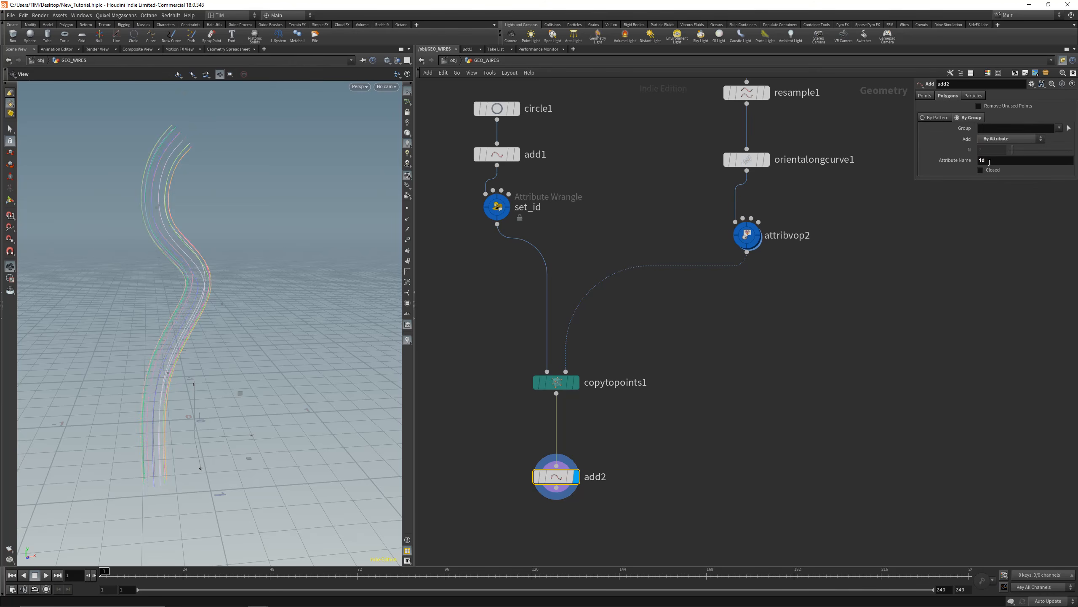
# - Orbit around the generated wires to check them and save the scene
pyautogui.moveTo(201, 308); pyautogui.dragTo(192, 363)
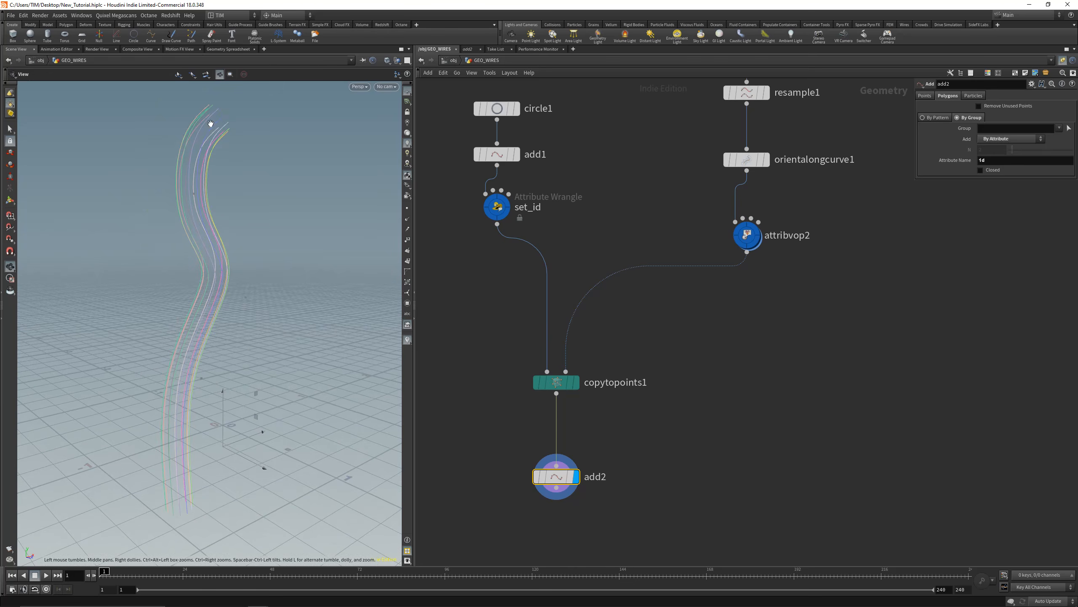
pyautogui.moveTo(253, 352); pyautogui.dragTo(212, 364)
pyautogui.hotkey('ctrl', 's')
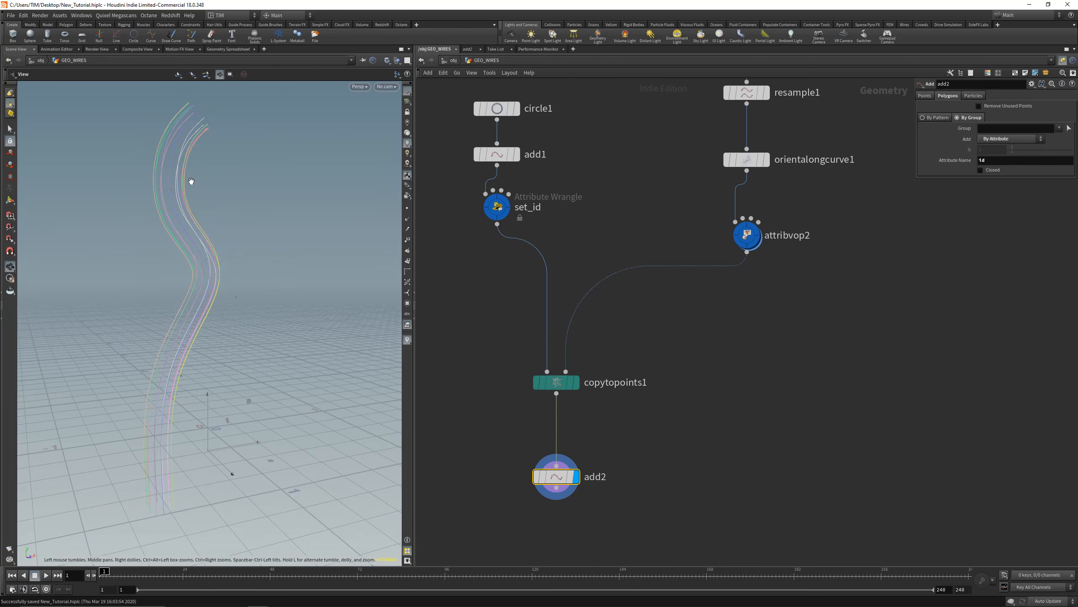
# - Display the attribvop2 output so that only the curve is shown, and view it from another angle
pyautogui.moveTo(206, 293); pyautogui.dragTo(176, 302)
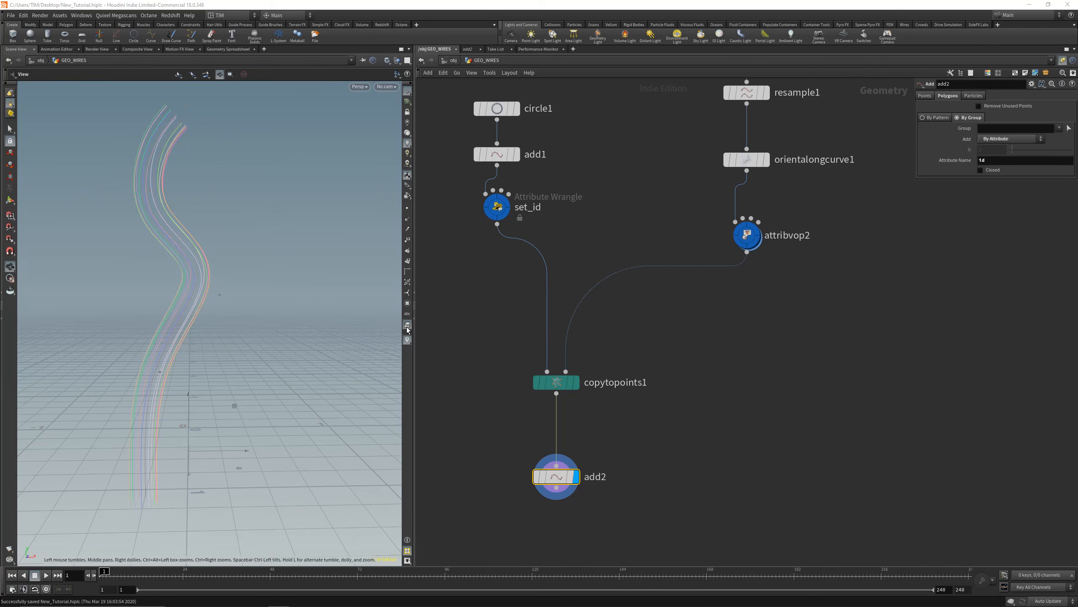
pyautogui.moveTo(784, 306); pyautogui.dragTo(790, 362, button='middle')
pyautogui.click(752, 291)
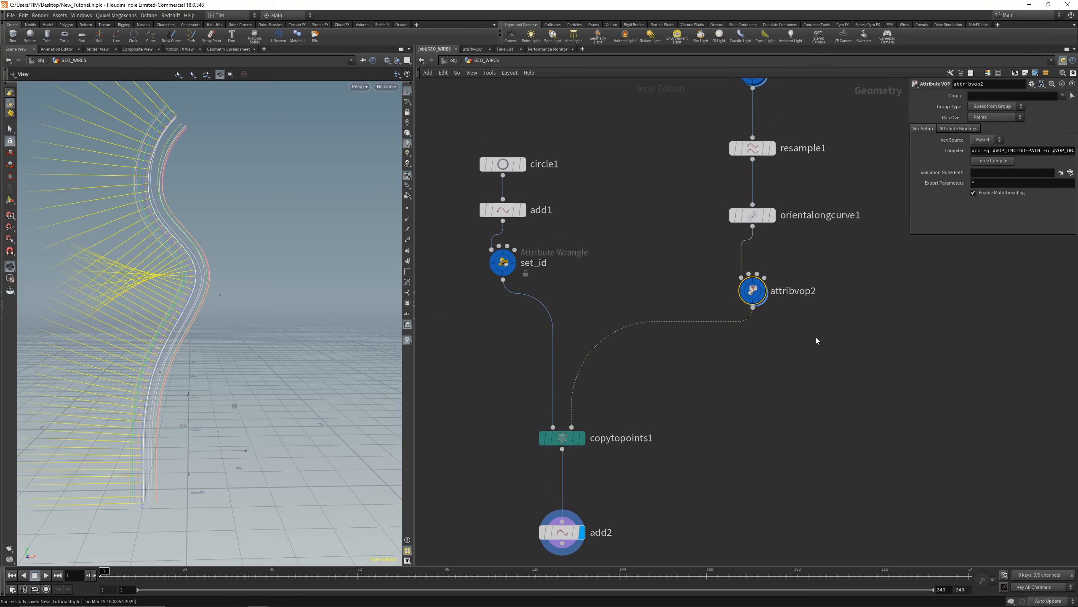
pyautogui.click(761, 282)
pyautogui.moveTo(186, 275); pyautogui.dragTo(249, 285, button='middle')
pyautogui.click(409, 338)
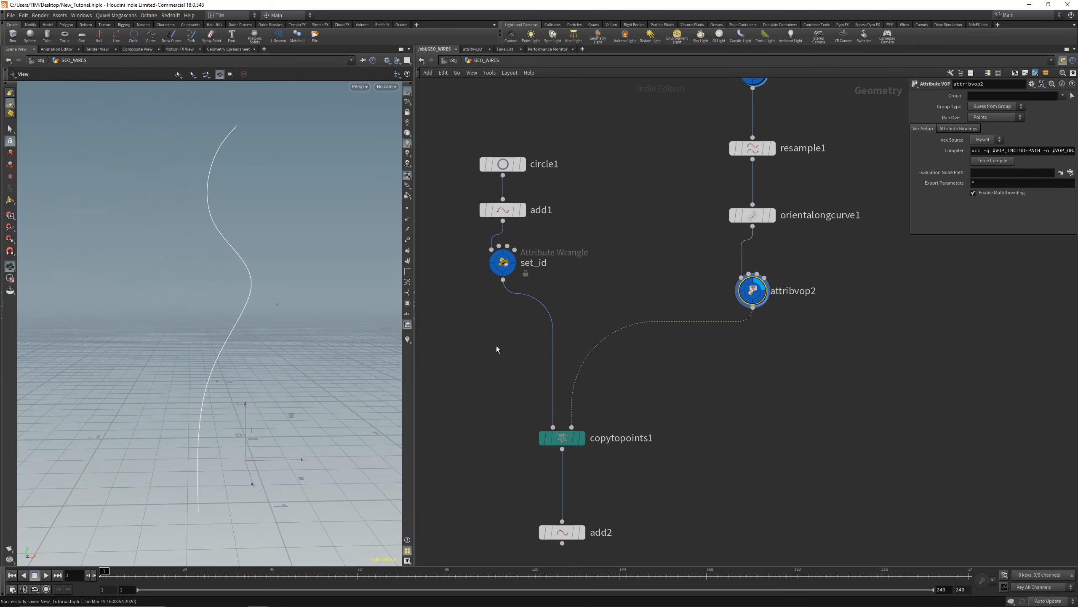
pyautogui.moveTo(251, 280)
pyautogui.mouseDown()
pyautogui.moveTo(246, 298)
pyautogui.moveTo(260, 297)
pyautogui.mouseUp()
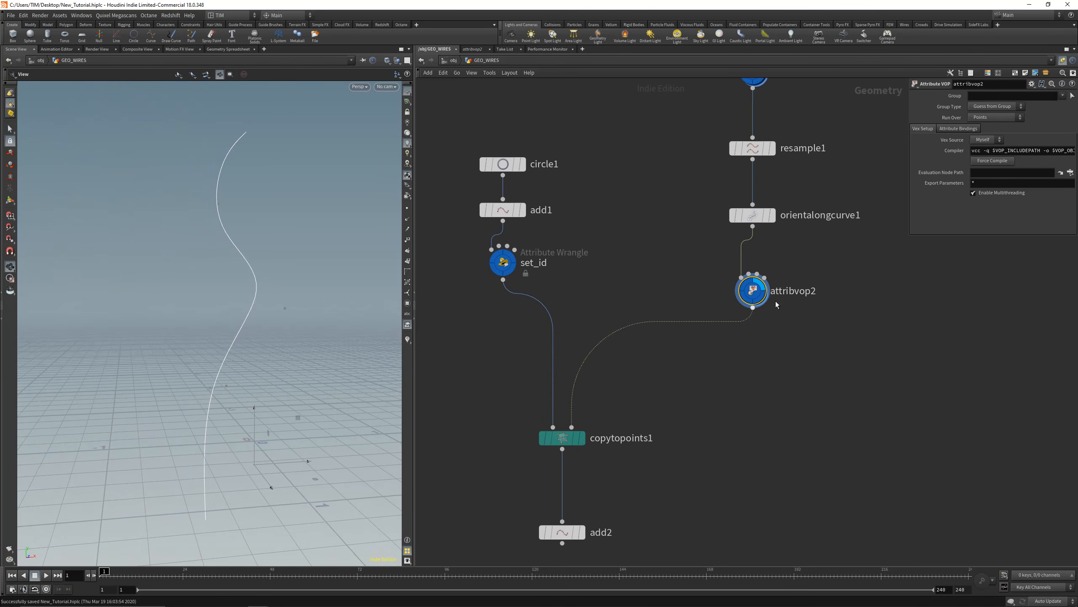
# - Rename the attribvop2 node as set_rot
pyautogui.doubleClick(787, 292)
pyautogui.write('set')
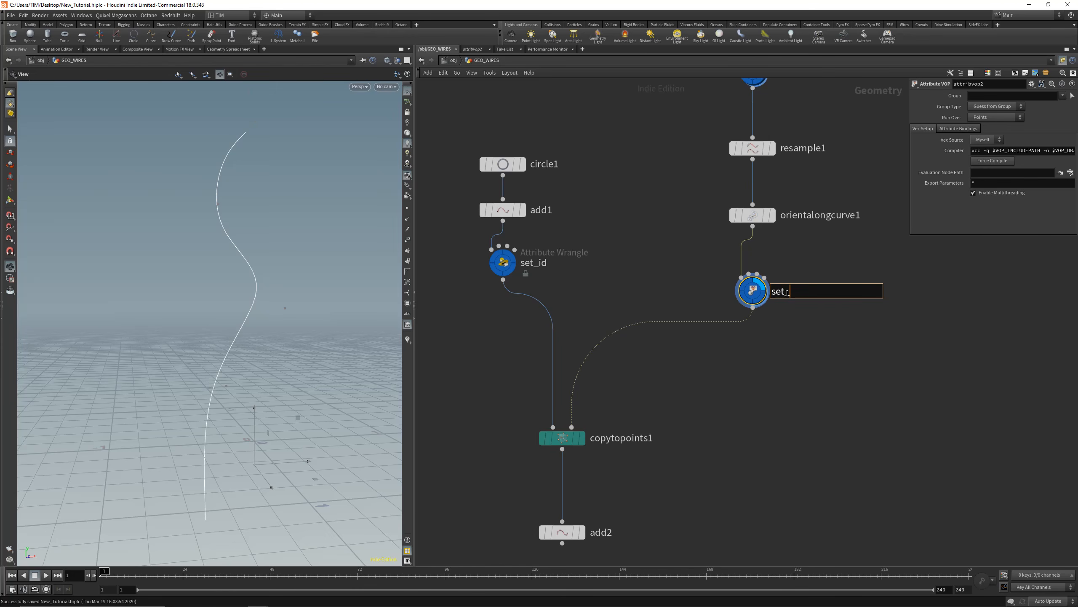
pyautogui.write('_rot')
pyautogui.press('Return')
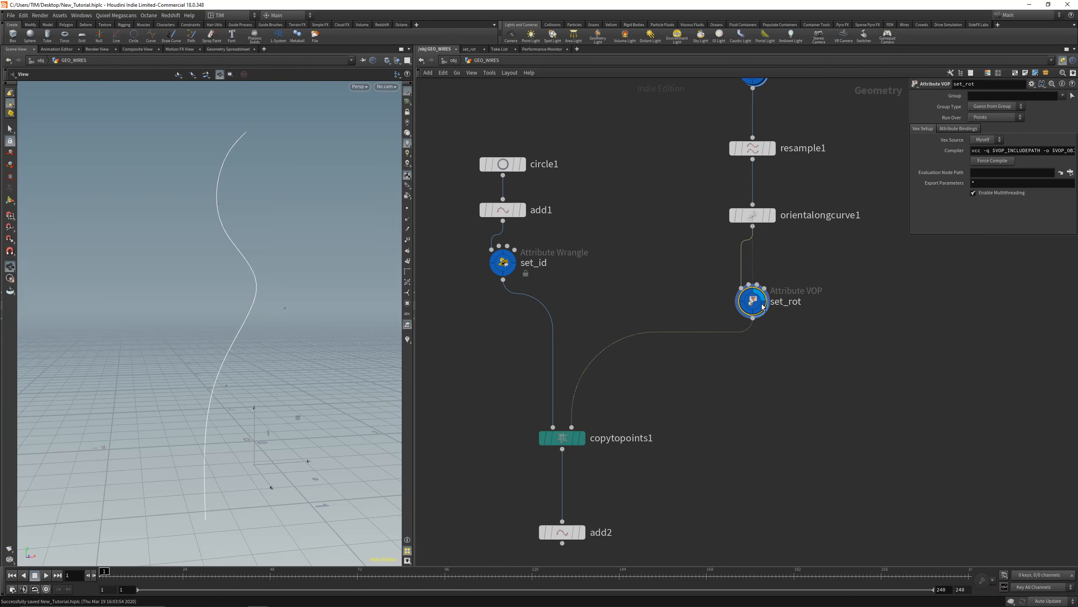
# - Open the set_rot network and move its global parameters and output nodes farther apart
pyautogui.doubleClick(752, 291)
pyautogui.moveTo(588, 231); pyautogui.dragTo(841, 312)
pyautogui.moveTo(509, 298); pyautogui.dragTo(643, 303, button='middle')
pyautogui.moveTo(522, 294); pyautogui.dragTo(492, 315)
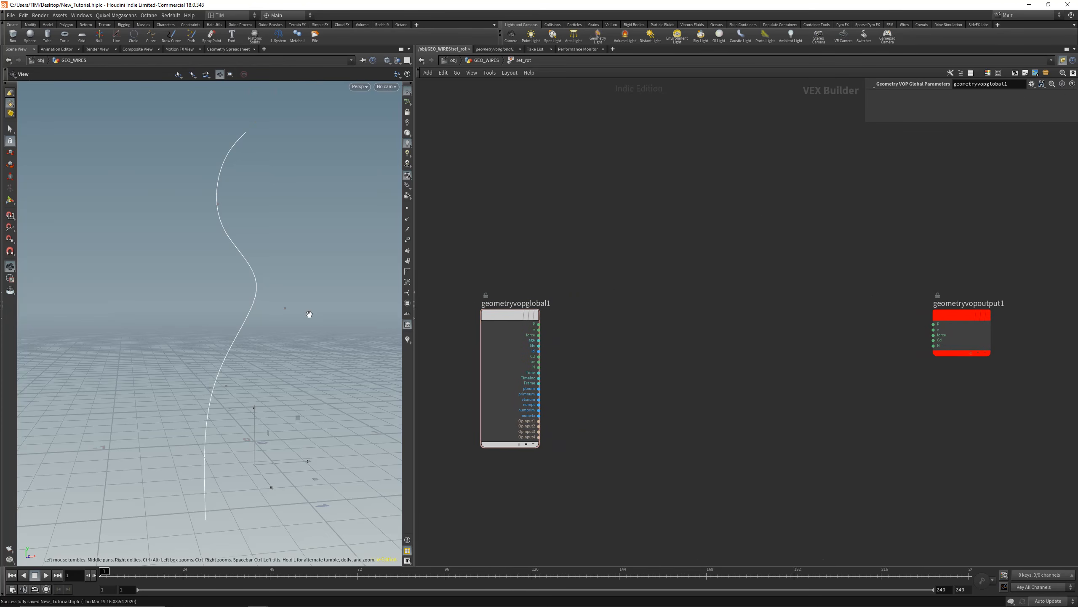
# - Add a Quaternion node between the global and output nodes and wire the global N output into its axis input
pyautogui.press('Tab')
pyautogui.write('q')
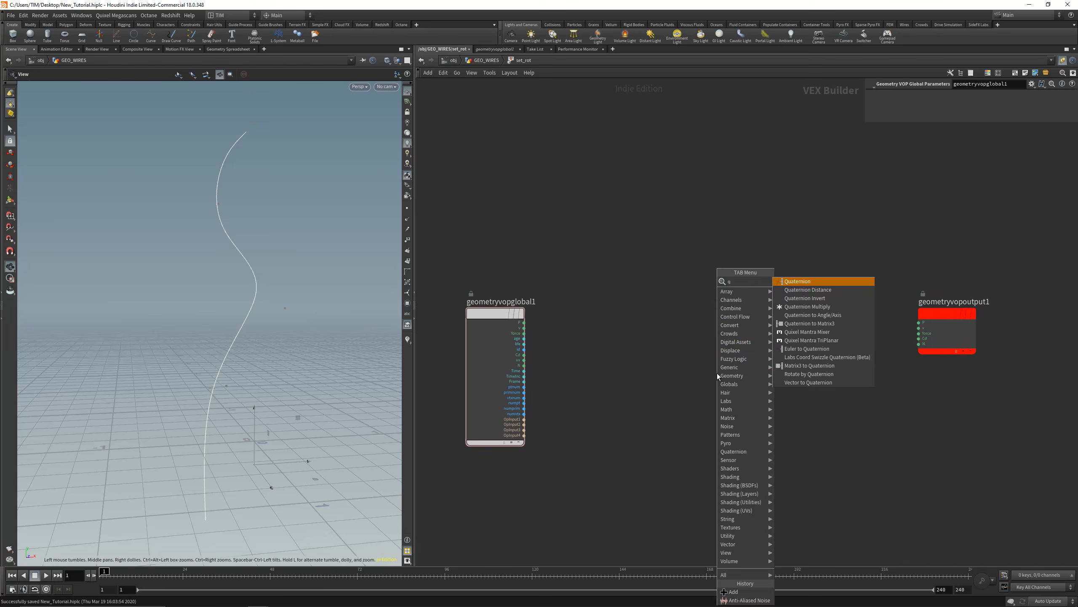
pyautogui.click(801, 282)
pyautogui.click(743, 316)
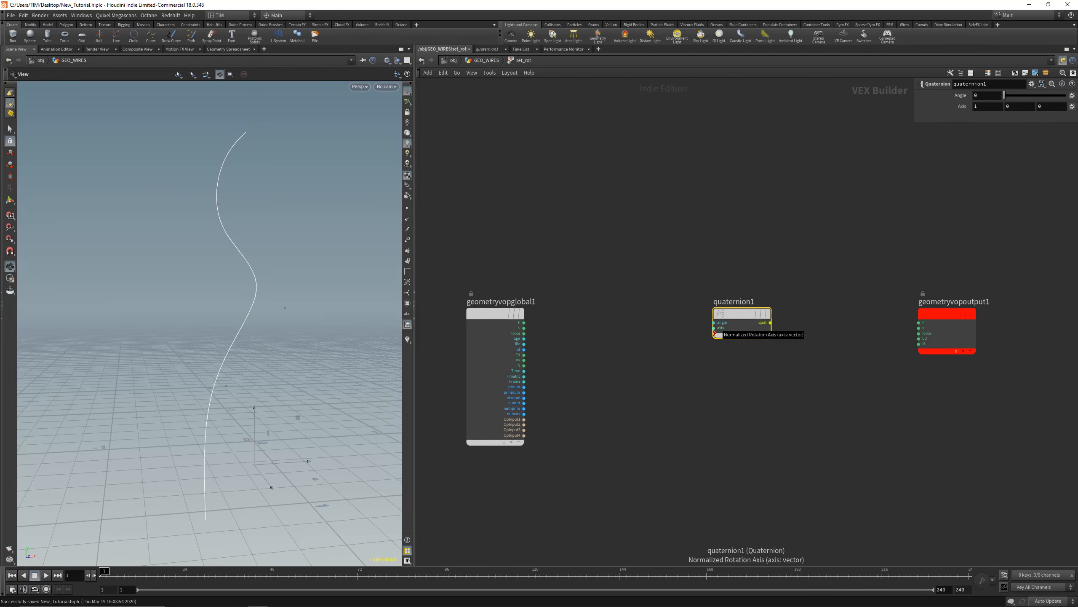
pyautogui.moveTo(714, 328); pyautogui.dragTo(525, 365)
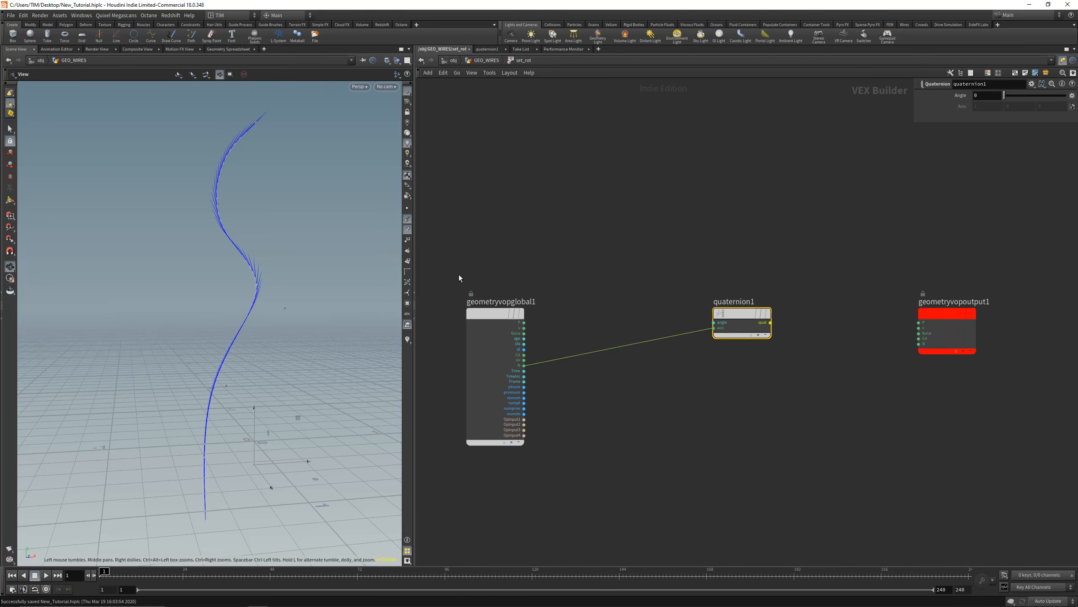
# - Hide the point normals in the viewport and space out the global, quaternion and output nodes
pyautogui.click(408, 227)
pyautogui.moveTo(770, 310); pyautogui.dragTo(812, 336)
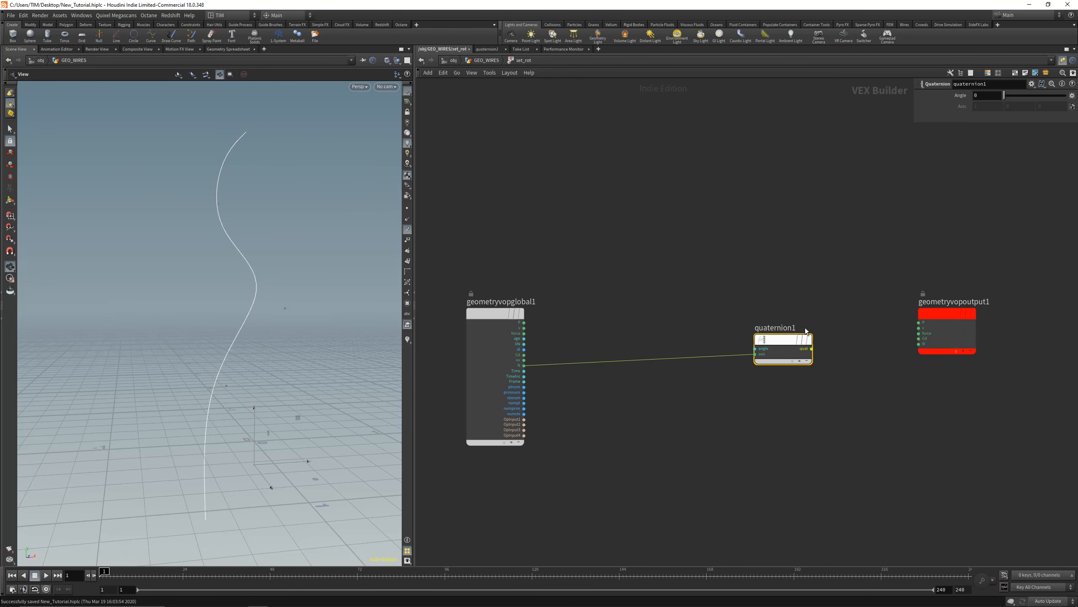
pyautogui.moveTo(759, 349); pyautogui.dragTo(767, 353)
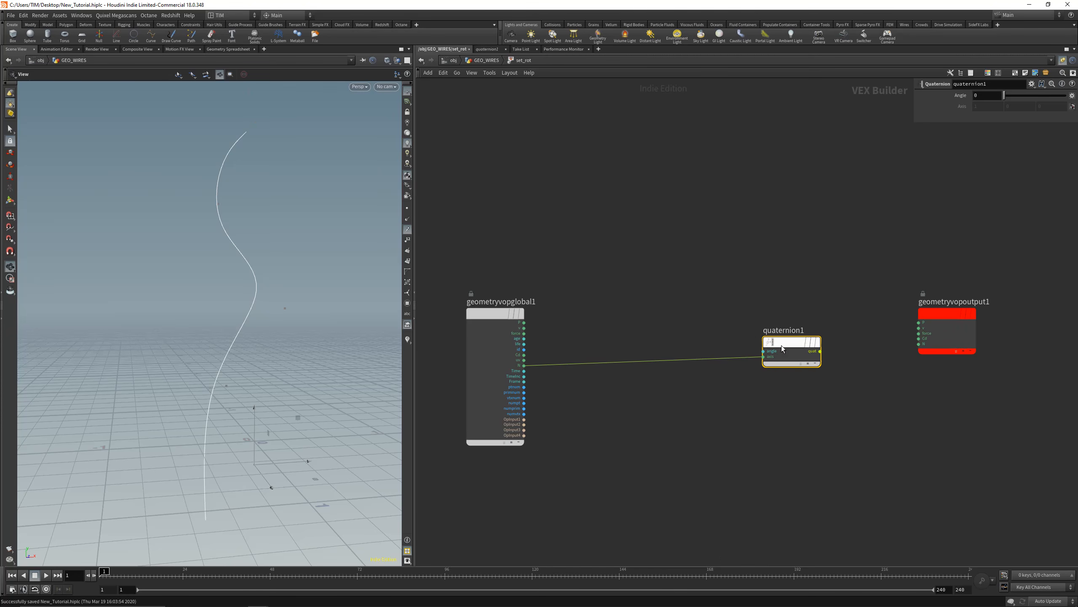
pyautogui.moveTo(486, 321); pyautogui.dragTo(447, 331)
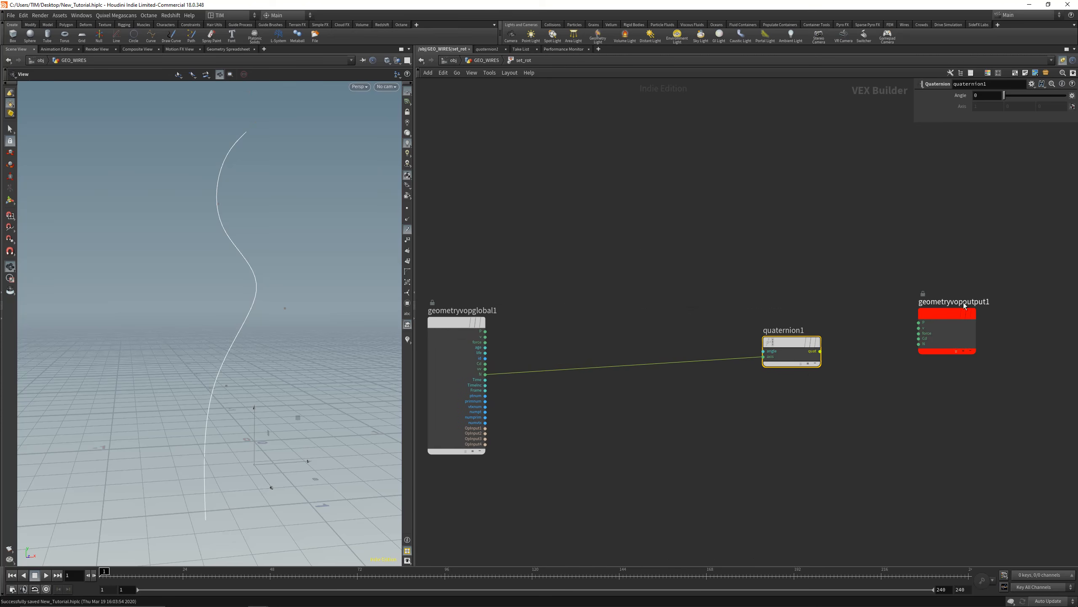
pyautogui.moveTo(944, 318); pyautogui.dragTo(1003, 236)
pyautogui.moveTo(653, 289); pyautogui.dragTo(718, 301, button='middle')
pyautogui.moveTo(856, 354); pyautogui.dragTo(885, 363)
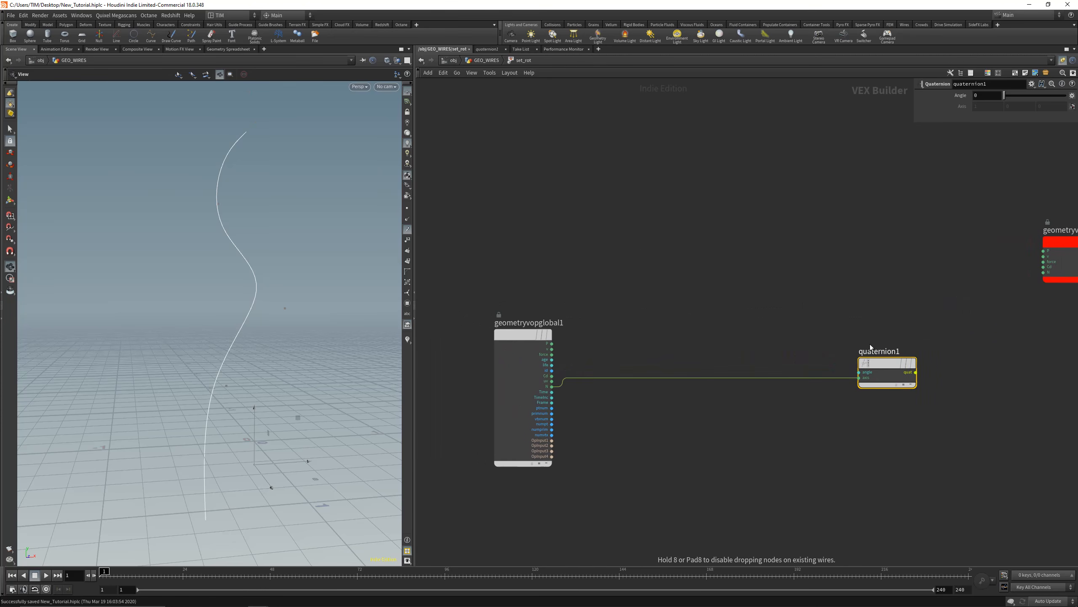
# - Add a Bind node above the global parameters node and set its name to curveu
pyautogui.press('Tab')
pyautogui.write('bind')
pyautogui.press('Return')
pyautogui.click(635, 248)
pyautogui.click(997, 99)
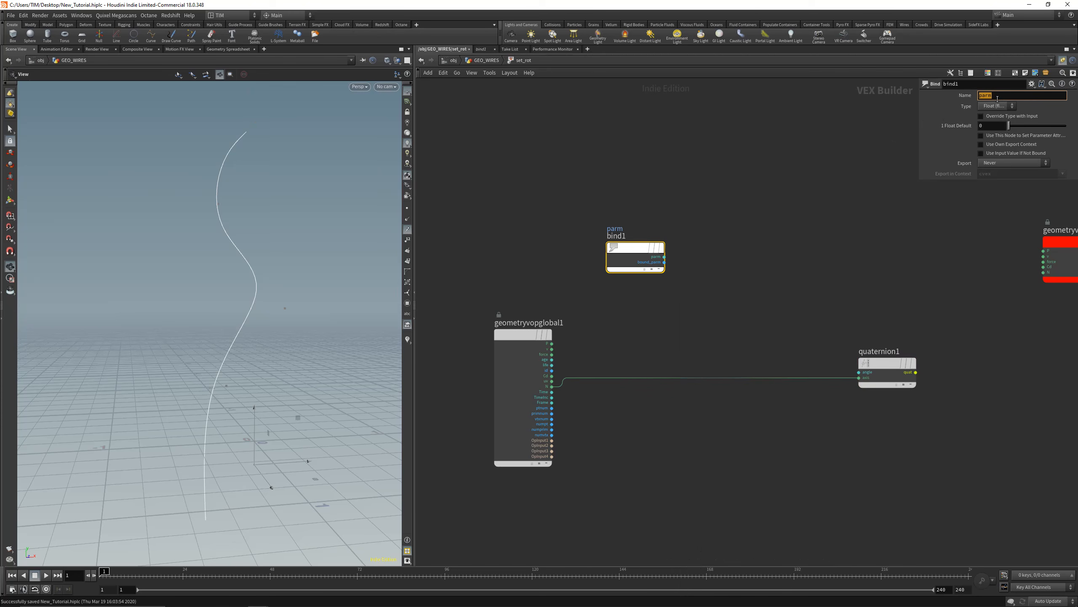
pyautogui.write('curveu')
pyautogui.press('Return')
# - Wire curveu temporarily into the output node's Cd input to preview it on the curve, and cut the wire again
pyautogui.click(664, 256)
pyautogui.click(1043, 267)
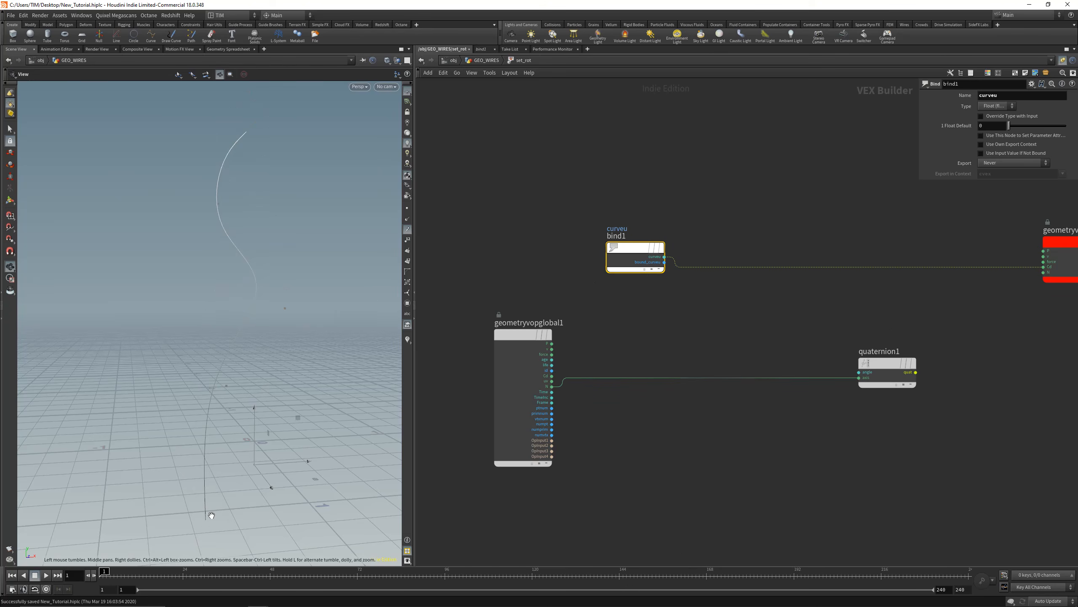
pyautogui.moveTo(755, 239); pyautogui.dragTo(743, 284)
# - Move bind1 and quaternion1 farther apart to make room between them, and save the scene
pyautogui.moveTo(635, 249); pyautogui.dragTo(545, 242)
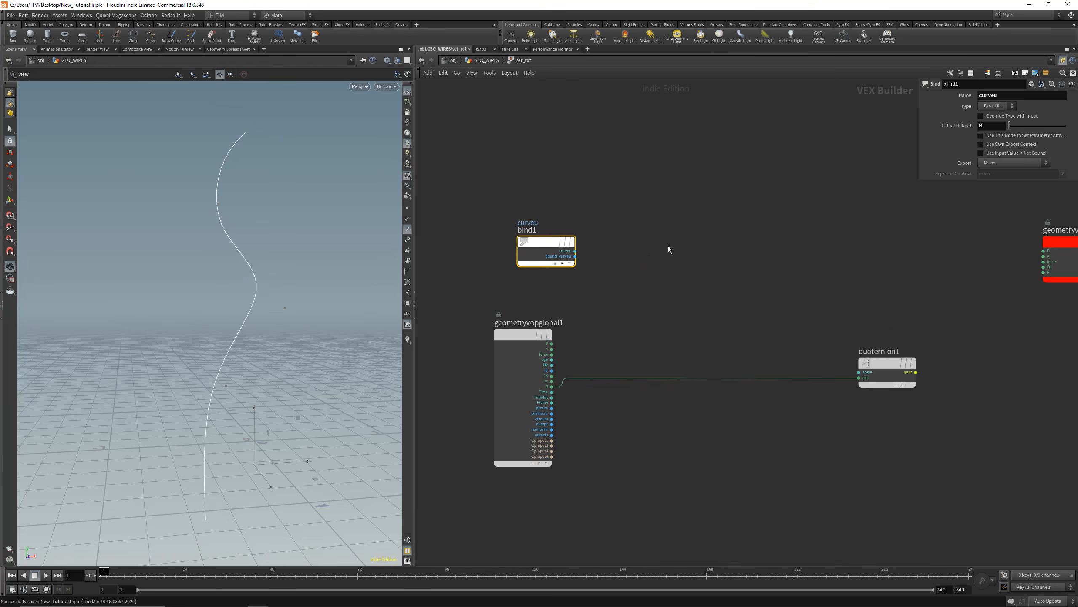
pyautogui.moveTo(947, 372); pyautogui.dragTo(933, 393, button='middle')
pyautogui.moveTo(863, 382); pyautogui.dragTo(915, 394)
pyautogui.hotkey('ctrl', 's')
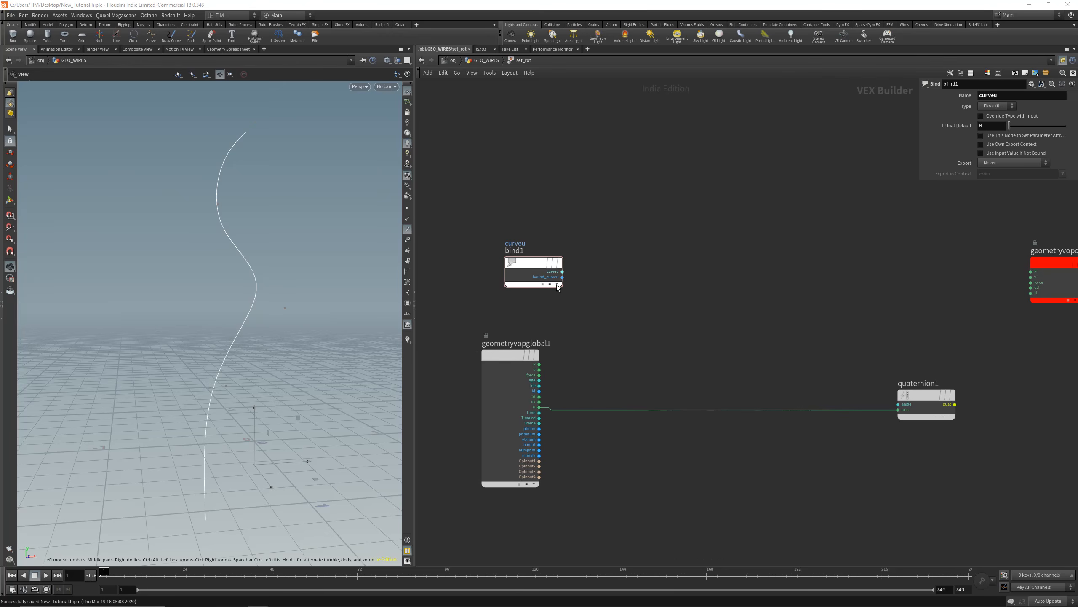
pyautogui.moveTo(556, 263); pyautogui.dragTo(534, 252)
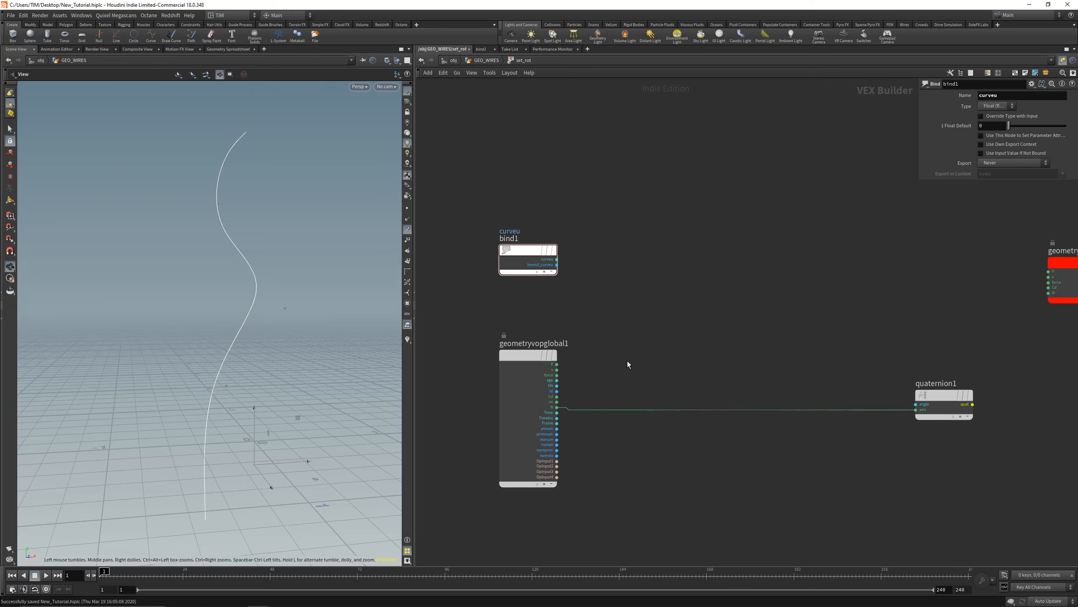
pyautogui.moveTo(647, 350); pyautogui.dragTo(644, 358, button='middle')
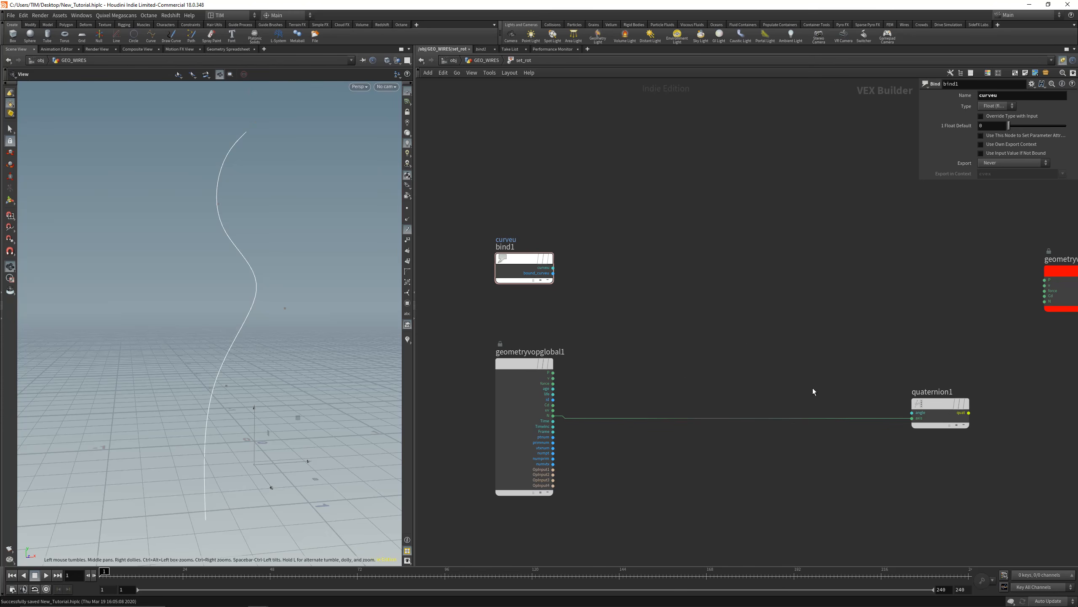
pyautogui.press('Tab')
pyautogui.write('f')
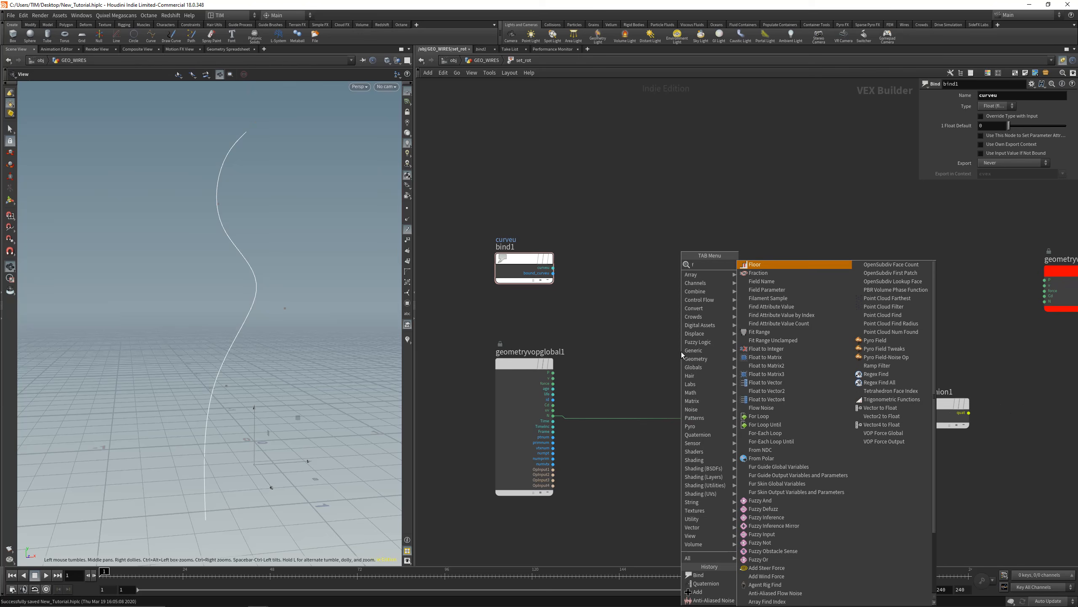
pyautogui.press('BackSpace')
pyautogui.write('ramp')
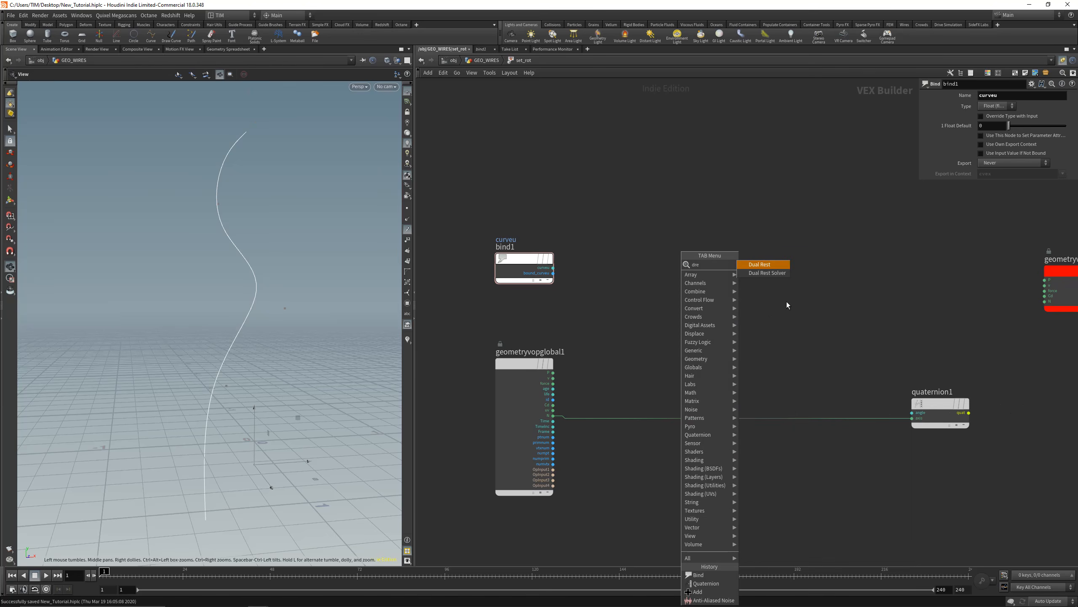
pyautogui.click(786, 305)
# - Add a Degrees to Radians node and wire its rad output into the angle input of quaternion1
pyautogui.press('Tab')
pyautogui.moveTo(754, 308)
pyautogui.click(824, 273)
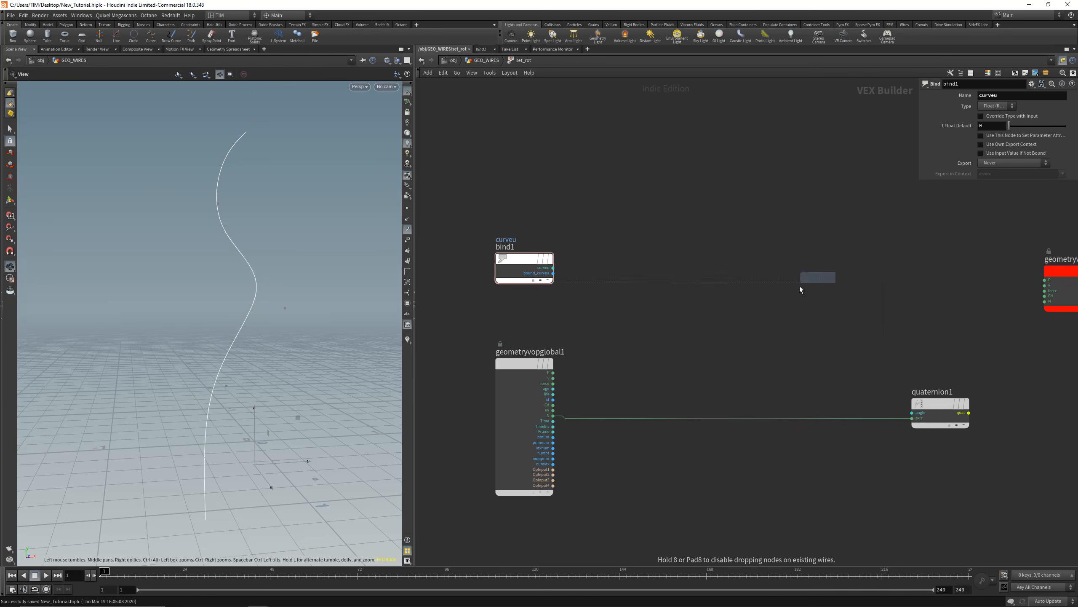
pyautogui.click(680, 351)
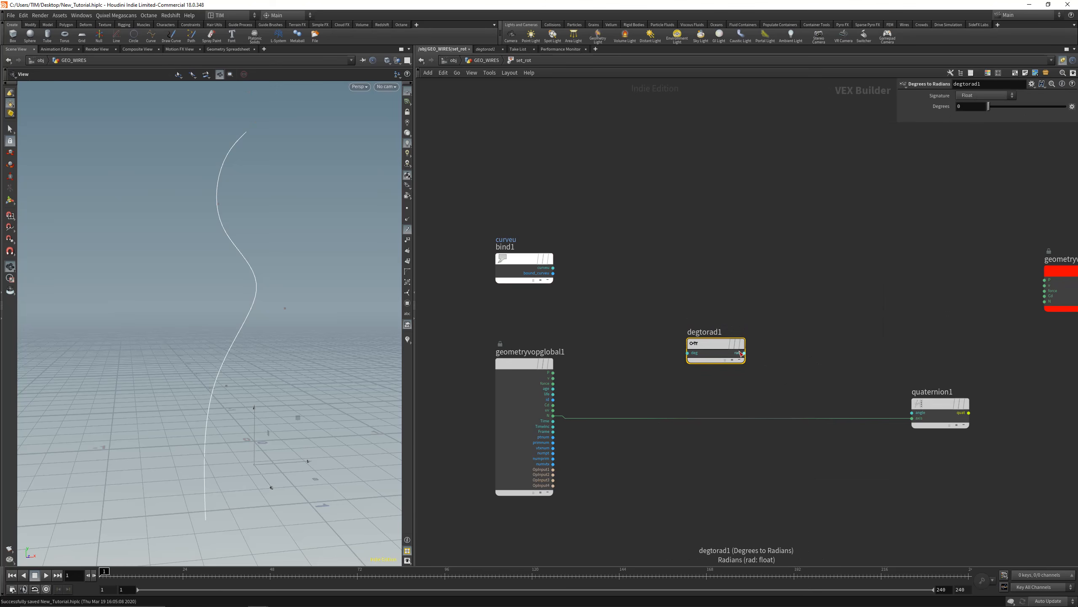
pyautogui.moveTo(744, 353); pyautogui.dragTo(912, 412)
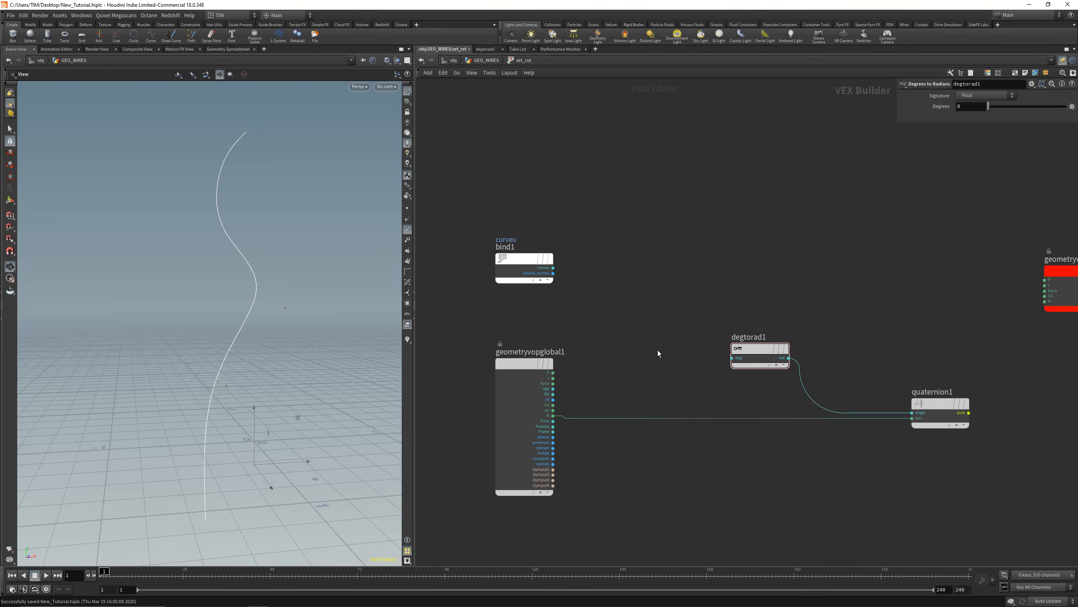
pyautogui.moveTo(647, 347); pyautogui.dragTo(663, 359, button='middle')
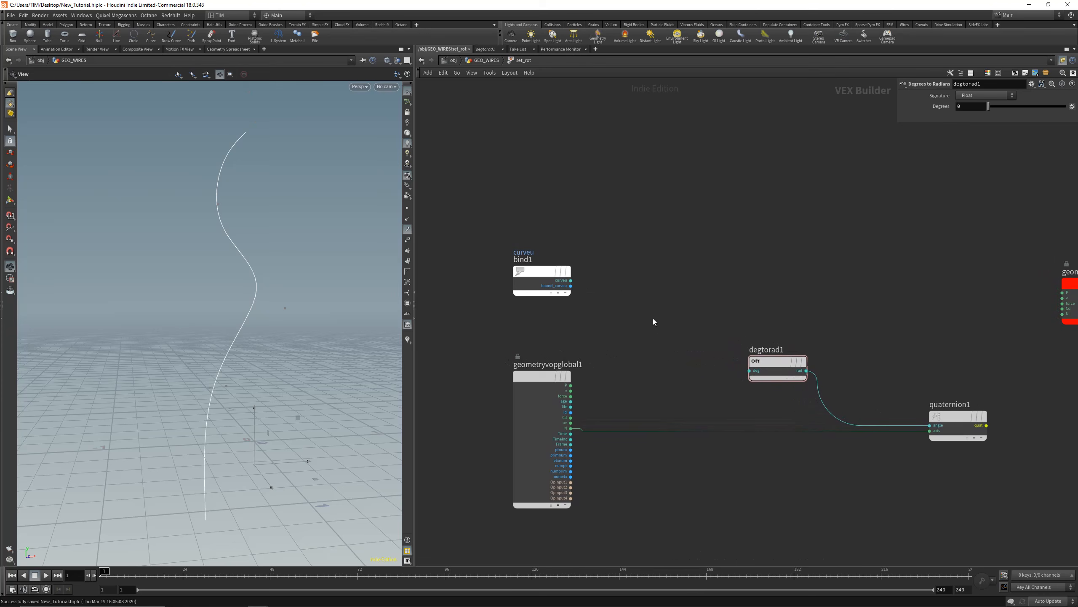
# - Wire the curveu output of bind1 into the deg input of degtorad1 and rearrange the source nodes
pyautogui.click(571, 281)
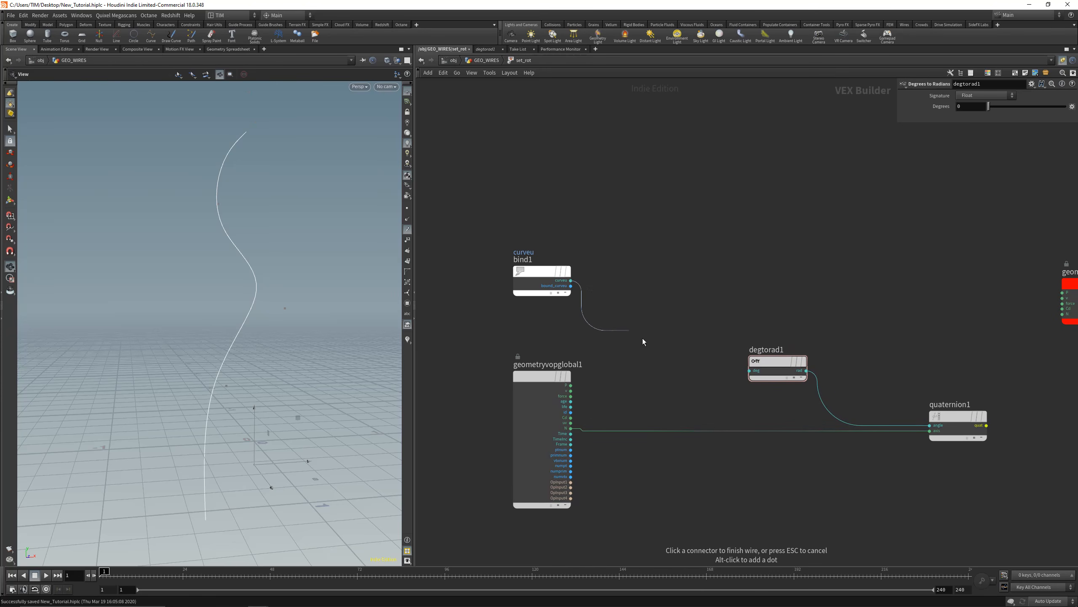
pyautogui.click(732, 369)
pyautogui.moveTo(662, 326); pyautogui.dragTo(722, 296, button='middle')
pyautogui.moveTo(592, 361); pyautogui.dragTo(515, 431)
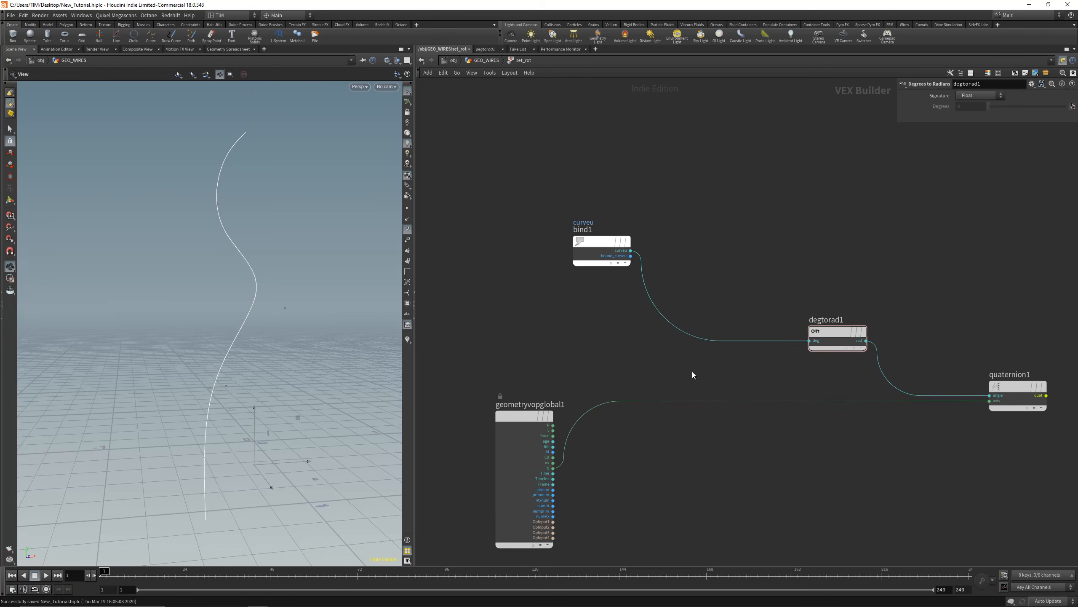
pyautogui.moveTo(692, 371); pyautogui.dragTo(626, 415, button='middle')
pyautogui.moveTo(520, 296); pyautogui.dragTo(491, 297)
# - Insert a Multiply node on the wire between bind1 and degtorad1, and save the scene
pyautogui.press('Tab')
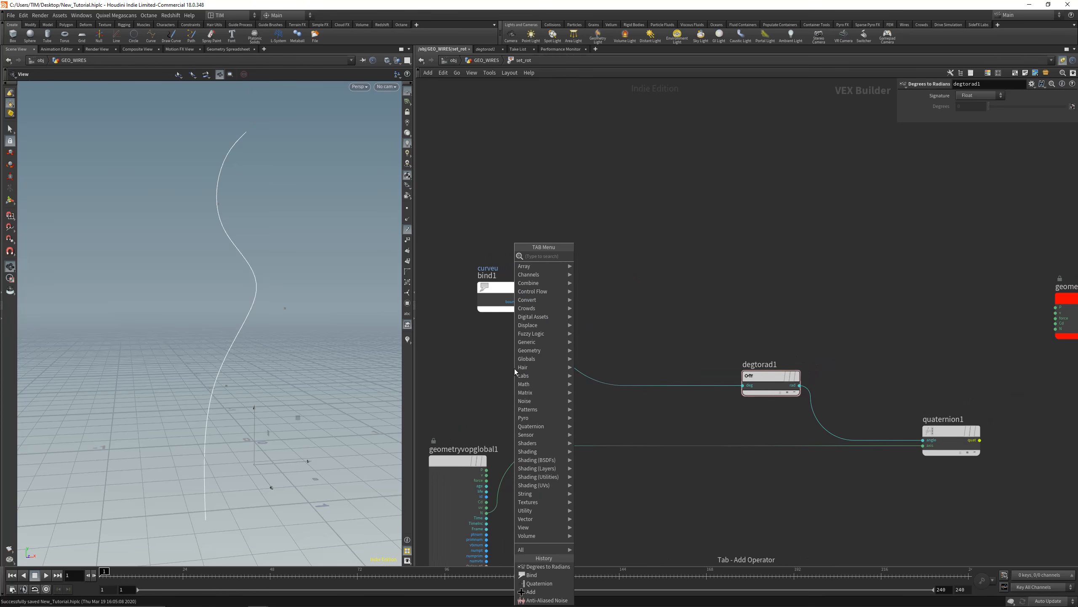
pyautogui.write('mul')
pyautogui.click(607, 259)
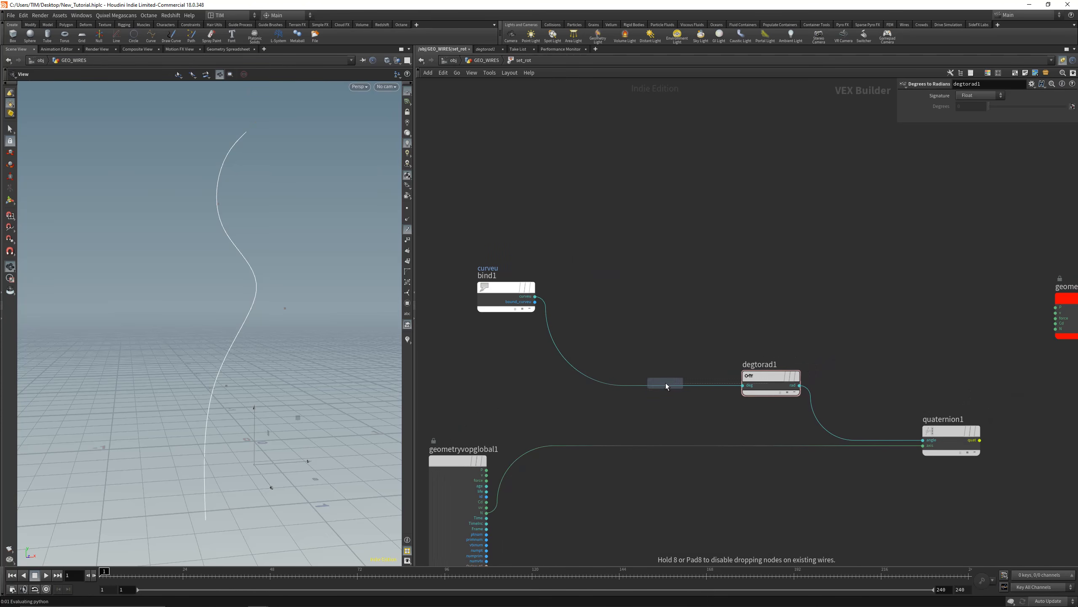
pyautogui.click(665, 383)
pyautogui.hotkey('ctrl', 's')
# - Add a Parameter node wired into the second input of multiply1 and place it below bind1
pyautogui.moveTo(674, 376); pyautogui.dragTo(792, 300, button='middle')
pyautogui.press('Tab')
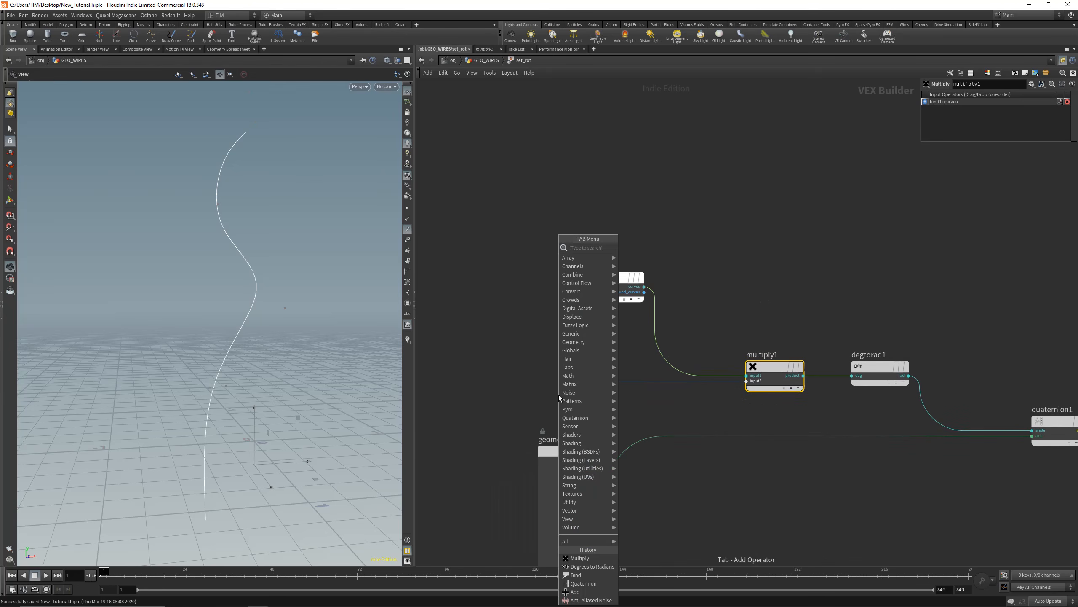
pyautogui.write('parm')
pyautogui.press('Return')
pyautogui.click(559, 397)
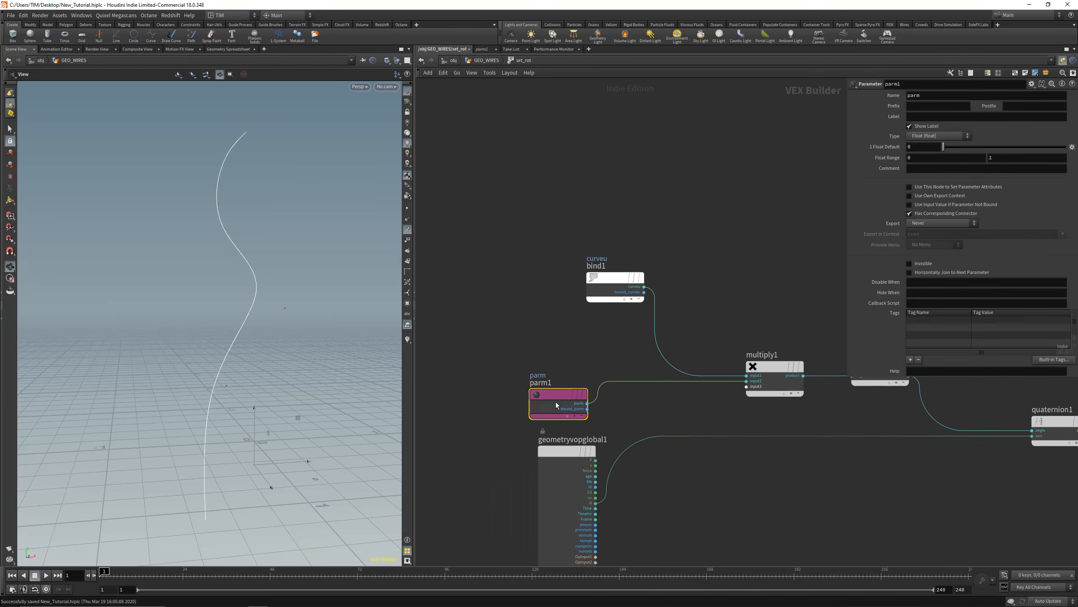
pyautogui.moveTo(556, 403); pyautogui.dragTo(565, 399)
# - Name the new parameter mult_angle and give it the label Mult
pyautogui.click(960, 96)
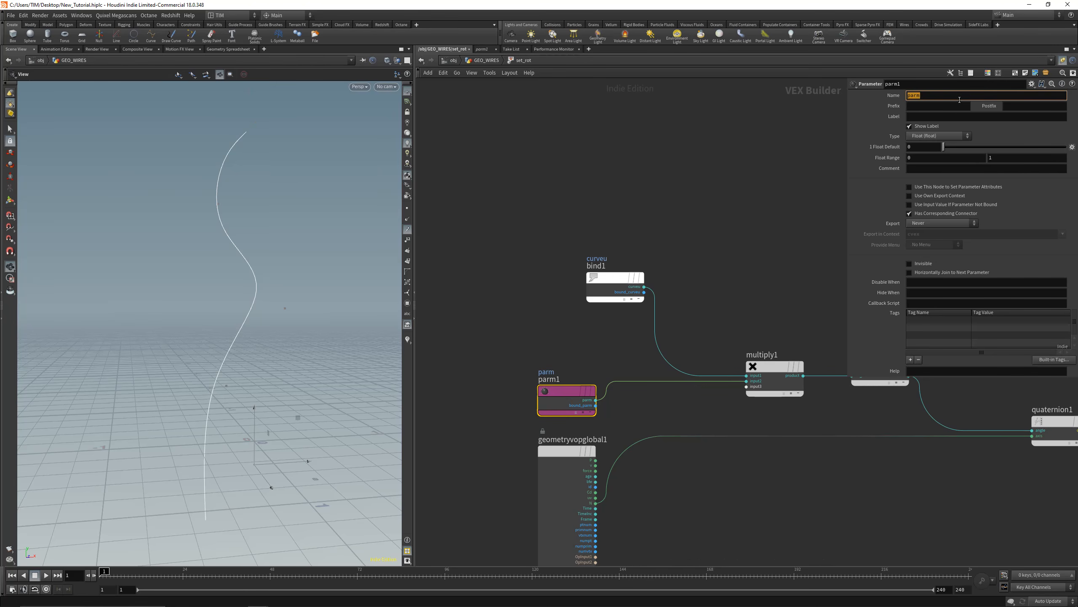
pyautogui.write('Mu')
pyautogui.write('e')
pyautogui.press('Return')
pyautogui.click(941, 115)
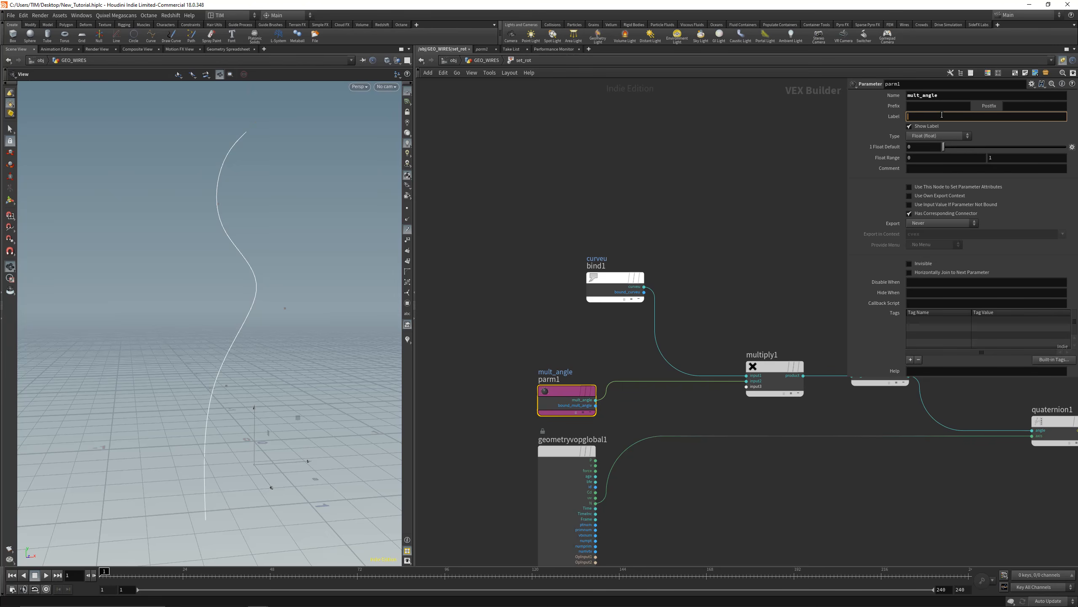
pyautogui.press('Return')
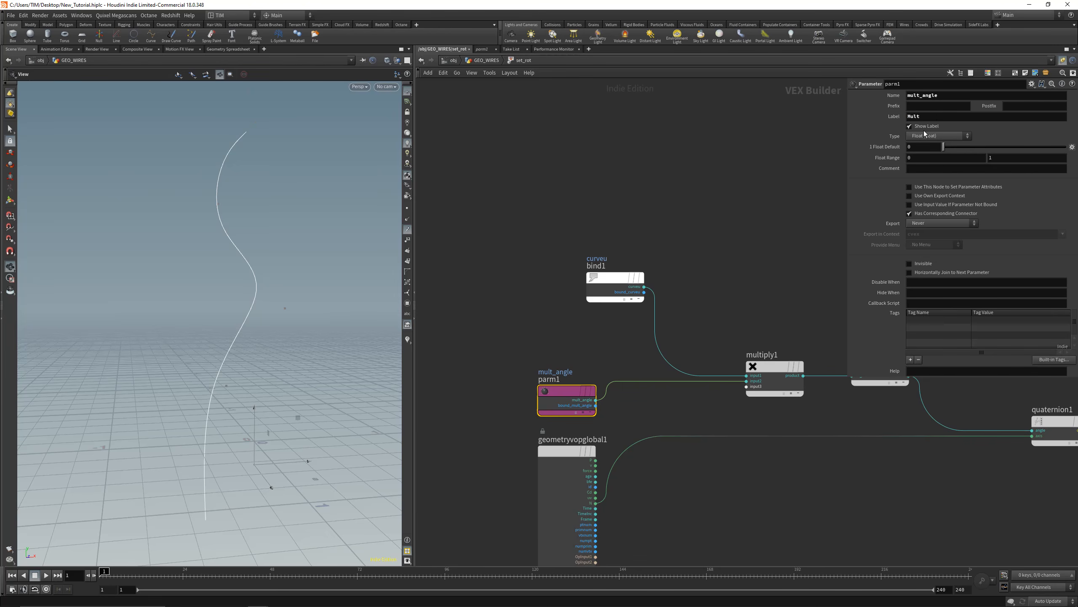
# - Move bind1 in the set_rot network so it lines up directly above parm1
pyautogui.moveTo(612, 277); pyautogui.dragTo(580, 280)
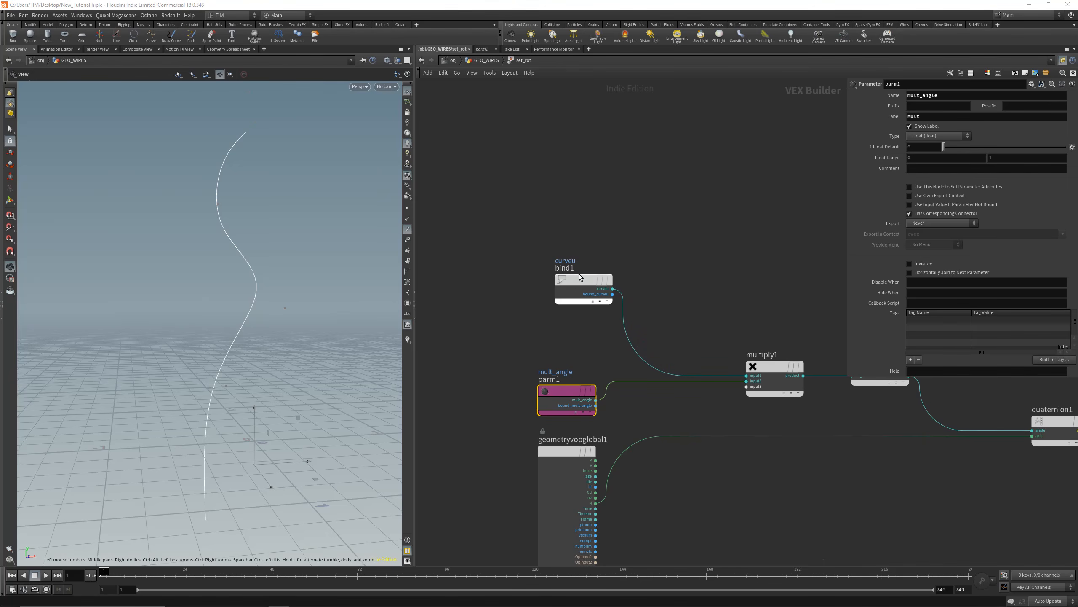
pyautogui.moveTo(580, 280); pyautogui.dragTo(563, 281)
pyautogui.scroll(-1, 586, 240)
pyautogui.moveTo(641, 264); pyautogui.dragTo(588, 252, button='middle')
pyautogui.click(608, 252)
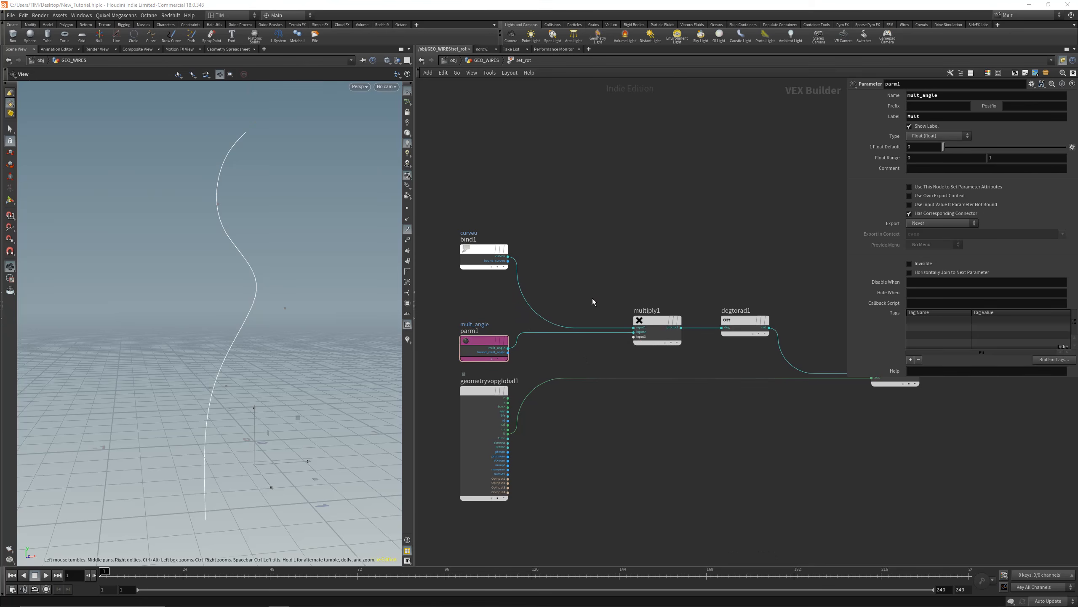
pyautogui.moveTo(593, 302); pyautogui.dragTo(617, 294, button='middle')
pyautogui.press('Tab')
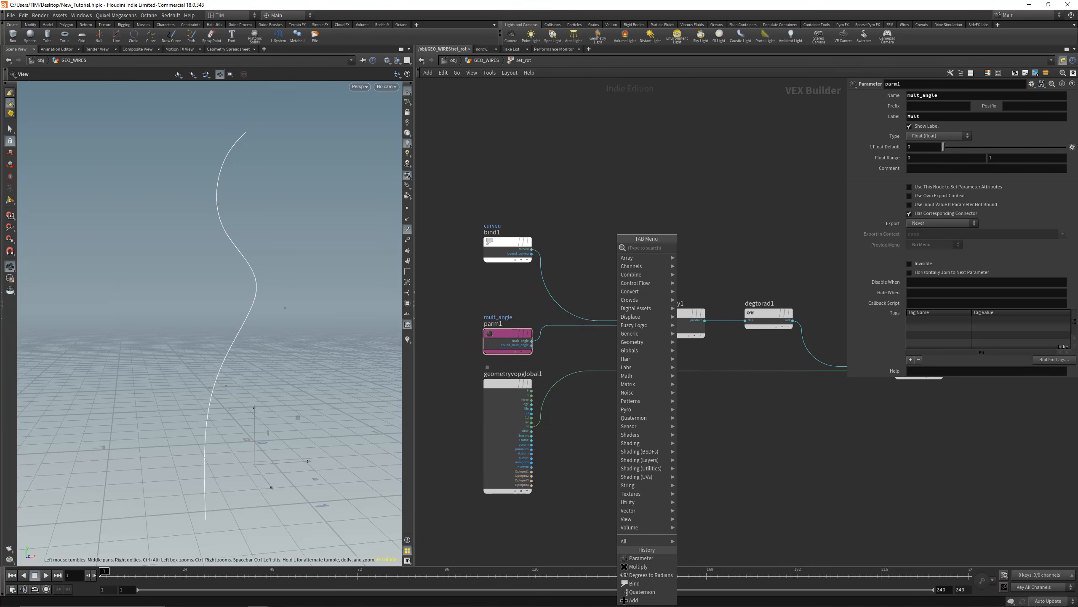
pyautogui.press('Escape')
# - Set the upper limit of parm1's float range to 360
pyautogui.click(490, 334)
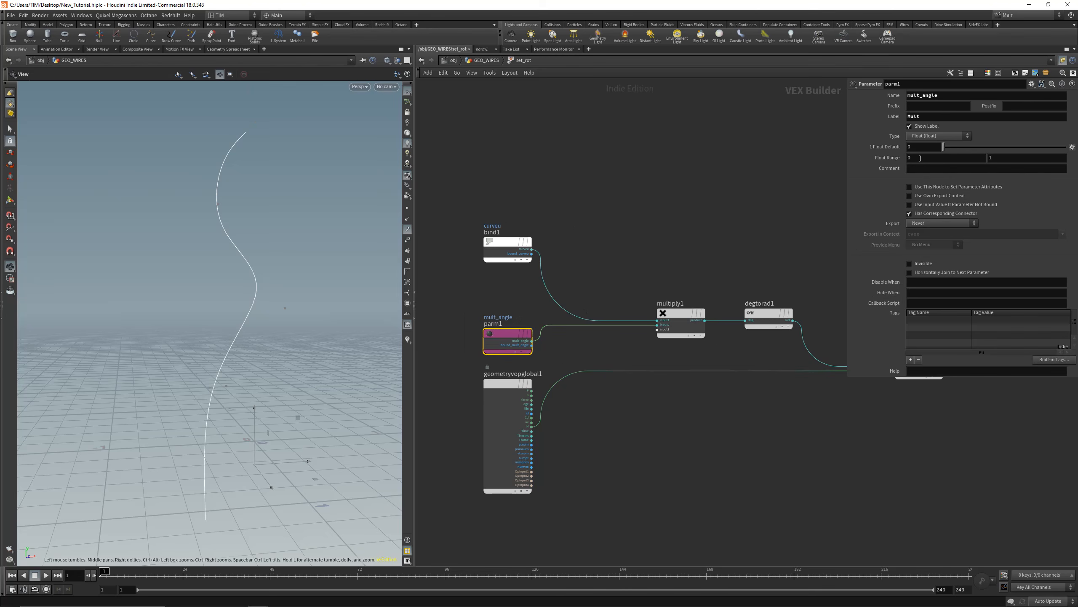
pyautogui.click(1016, 160)
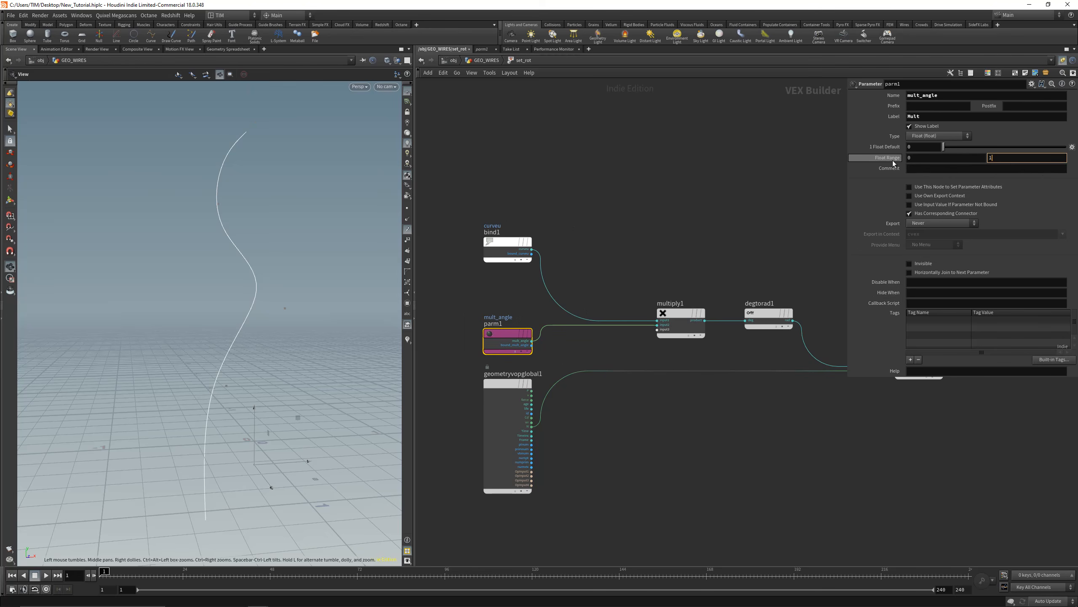
pyautogui.doubleClick(1011, 157)
pyautogui.press('Return')
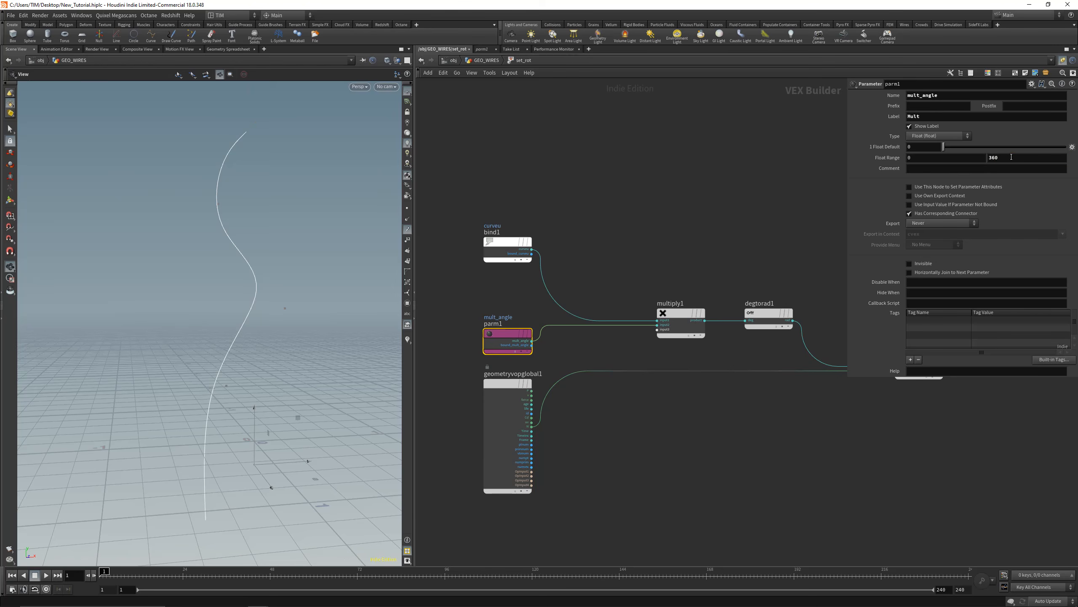
pyautogui.click(614, 262)
# - Add a Bind Export node wired to the quaternion1 output and place it beside that node
pyautogui.moveTo(753, 272); pyautogui.dragTo(542, 295, button='middle')
pyautogui.moveTo(748, 369); pyautogui.dragTo(623, 333, button='middle')
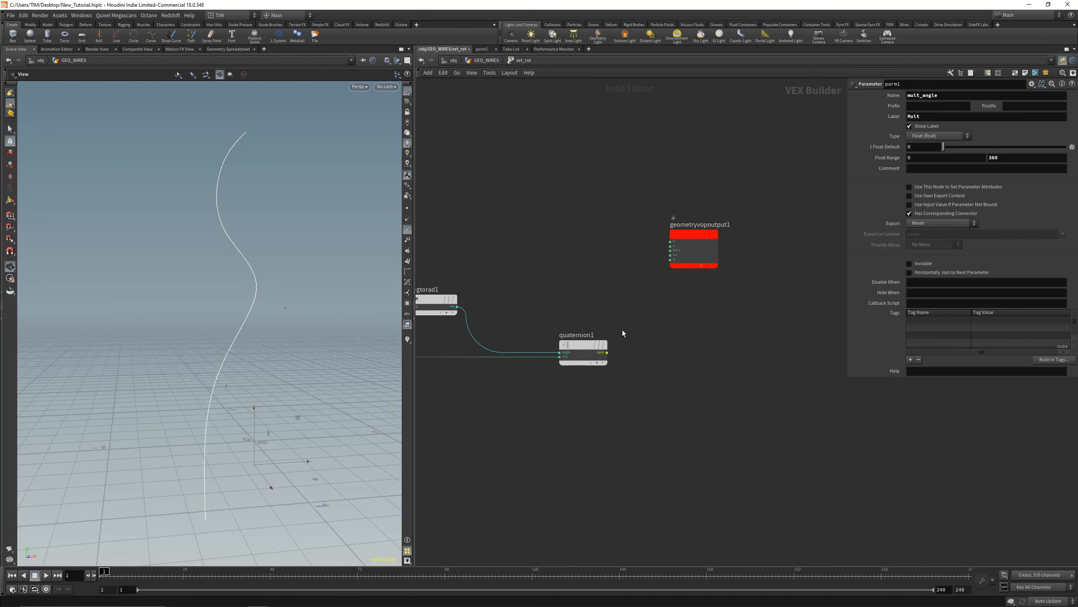
pyautogui.moveTo(607, 353); pyautogui.dragTo(768, 442)
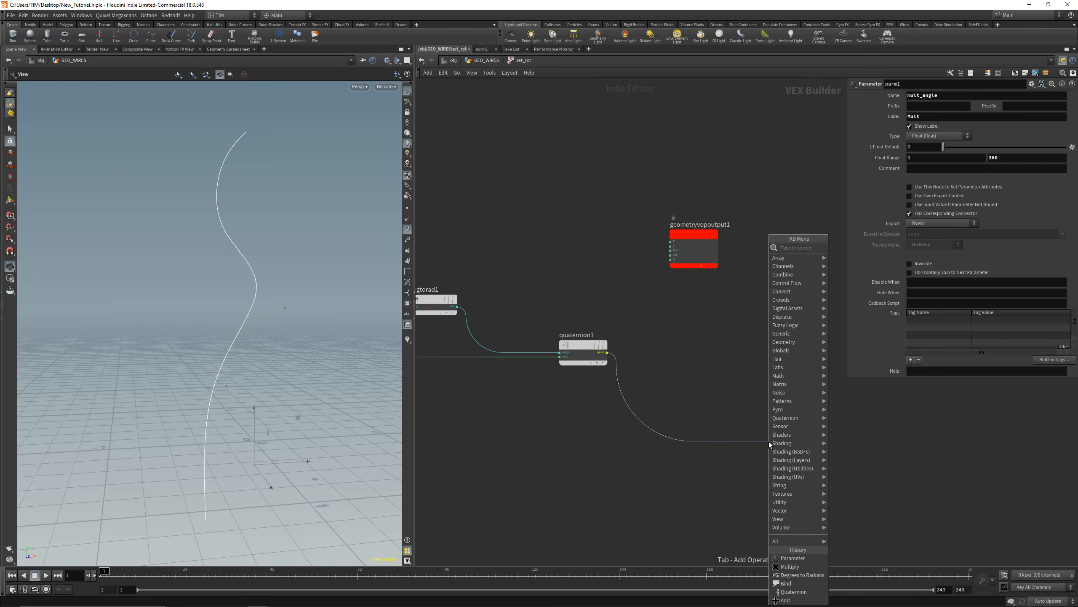
pyautogui.write('bind')
pyautogui.press('Return')
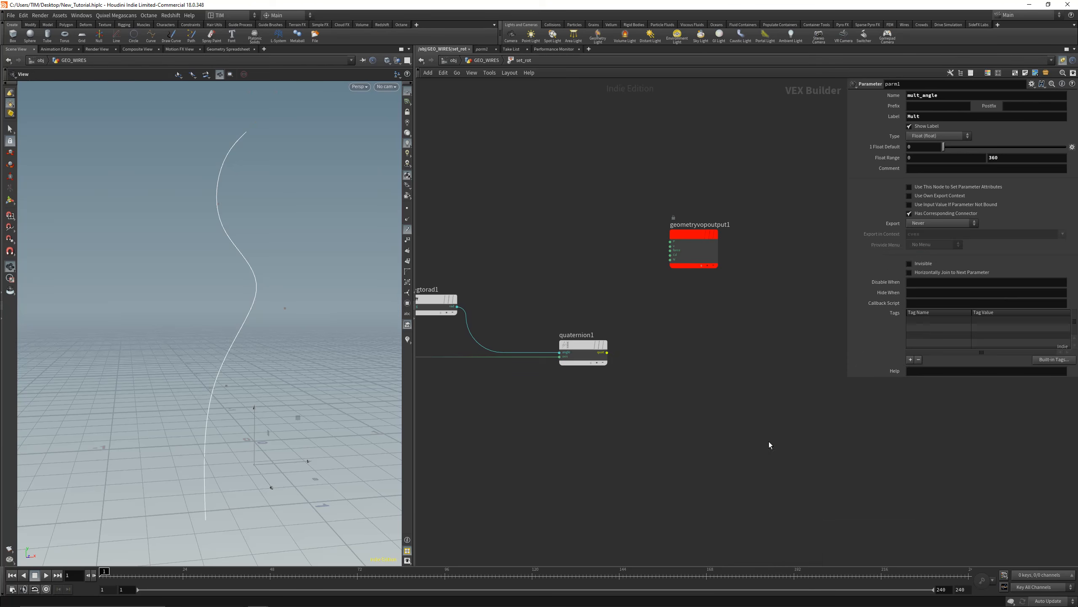
pyautogui.click(732, 344)
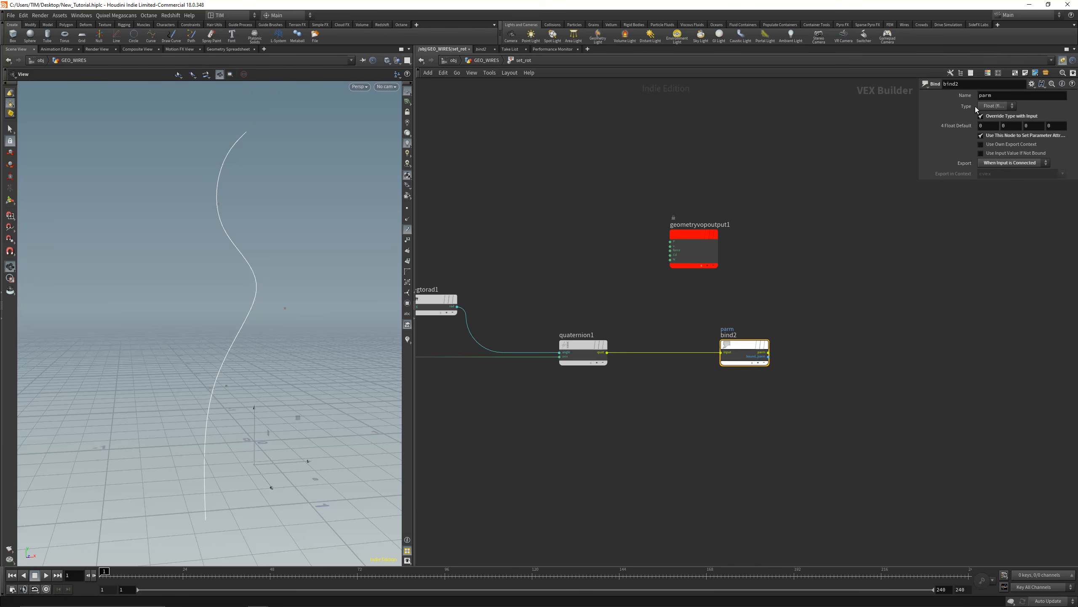
# - Name the attribute exported by bind2 rot
pyautogui.doubleClick(996, 95)
pyautogui.write('rot')
pyautogui.press('Return')
# - Return to the GEO_WIRES network, display add2 and set Mult on set_rot to 221
pyautogui.press('u')
pyautogui.click(628, 465)
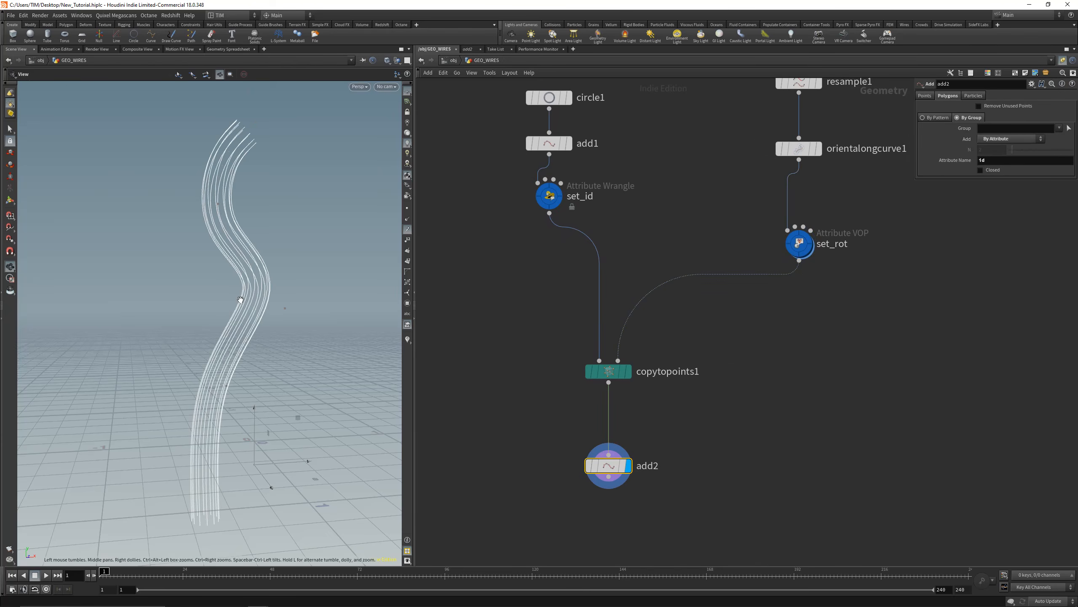
pyautogui.click(799, 243)
pyautogui.moveTo(1005, 240); pyautogui.dragTo(1047, 242)
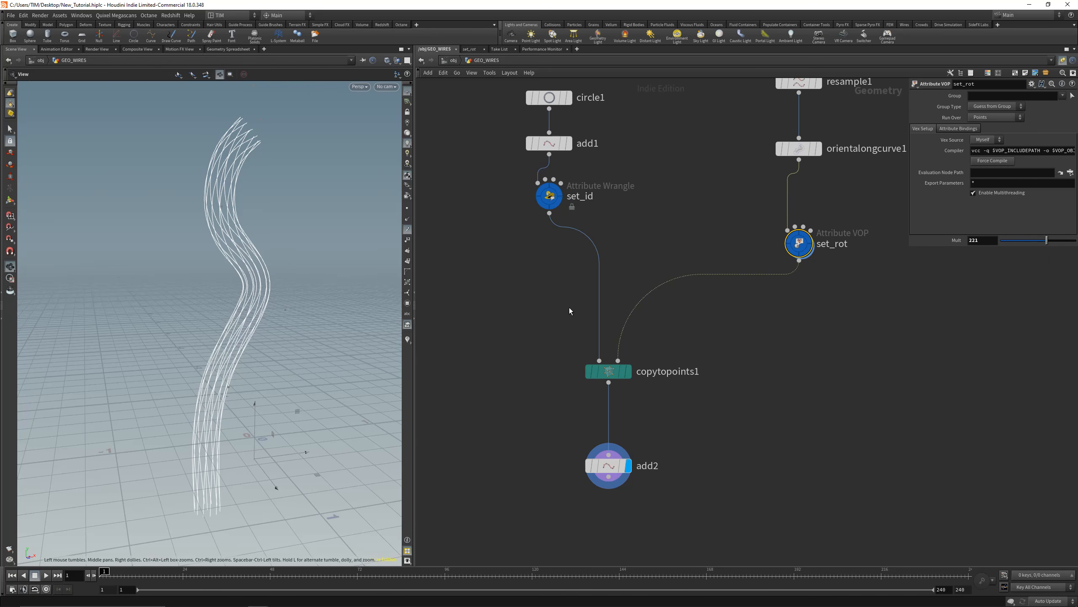
pyautogui.moveTo(226, 318); pyautogui.dragTo(420, 363)
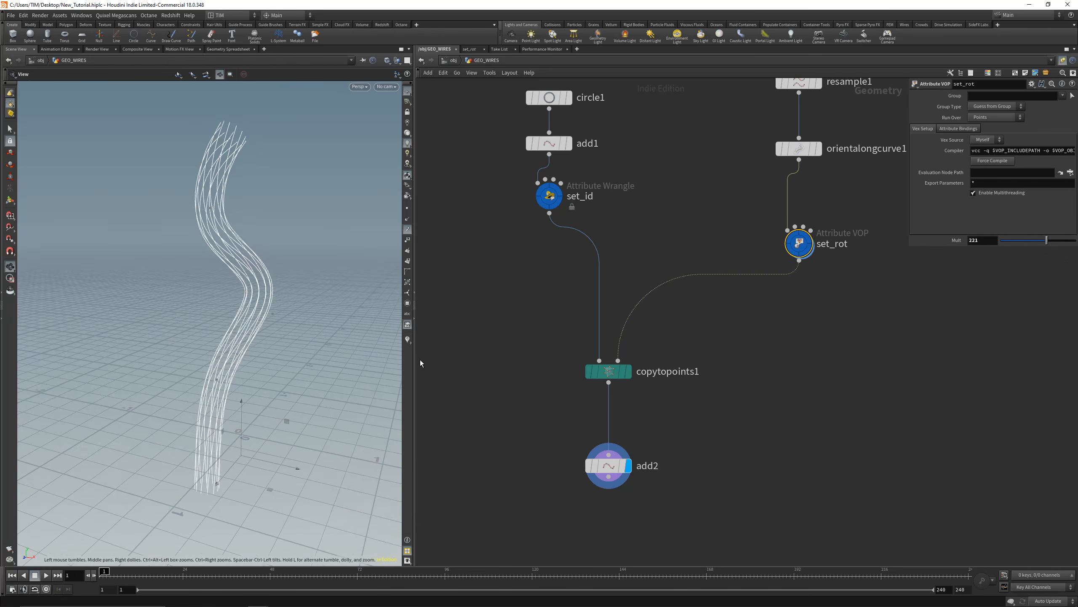
# - Display copytopoints1 and lower Mult on set_rot to 16 to compare the twist of the copied points
pyautogui.click(608, 371)
pyautogui.press('r')
pyautogui.moveTo(694, 257); pyautogui.dragTo(818, 296)
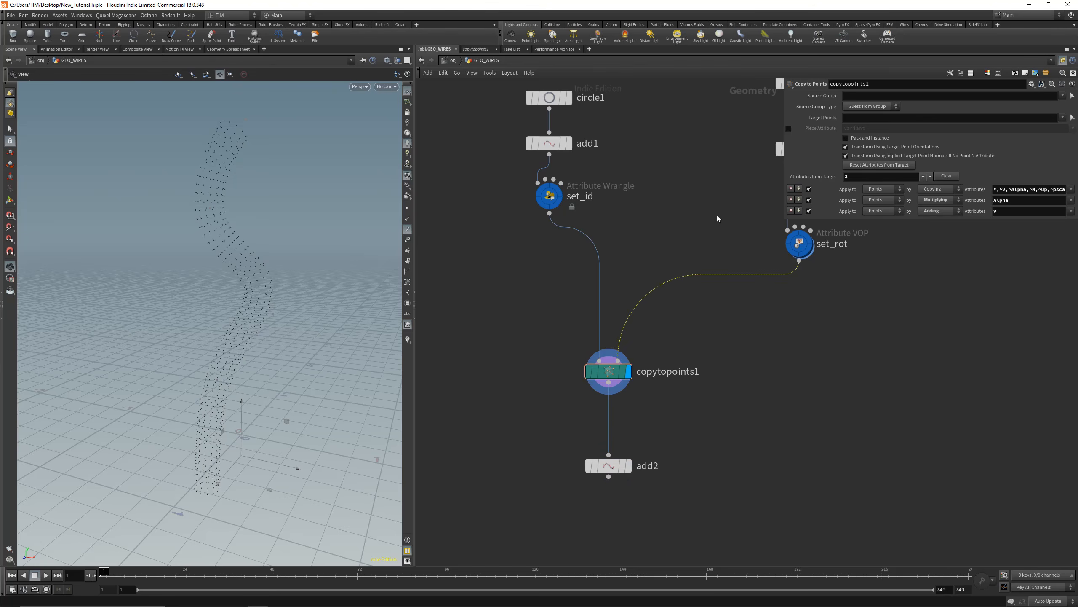
pyautogui.click(799, 244)
pyautogui.moveTo(1044, 241); pyautogui.dragTo(1003, 241)
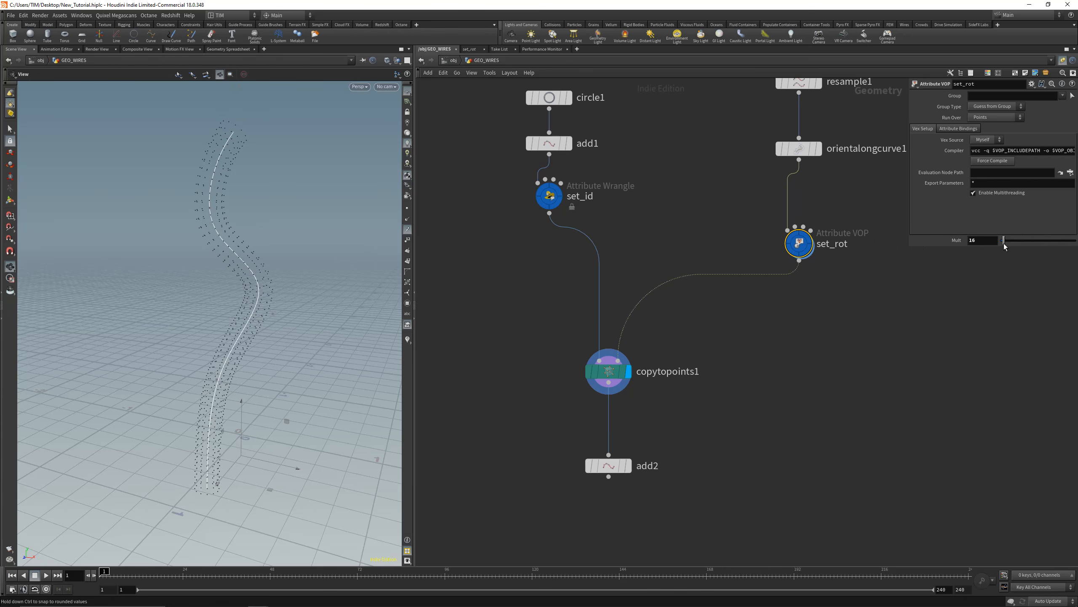
# - Examine the curveu bind node inside set_rot and its role along the copied wire points
pyautogui.doubleClick(812, 247)
pyautogui.moveTo(612, 325); pyautogui.dragTo(823, 325, button='middle')
pyautogui.moveTo(570, 265); pyautogui.dragTo(753, 298, button='middle')
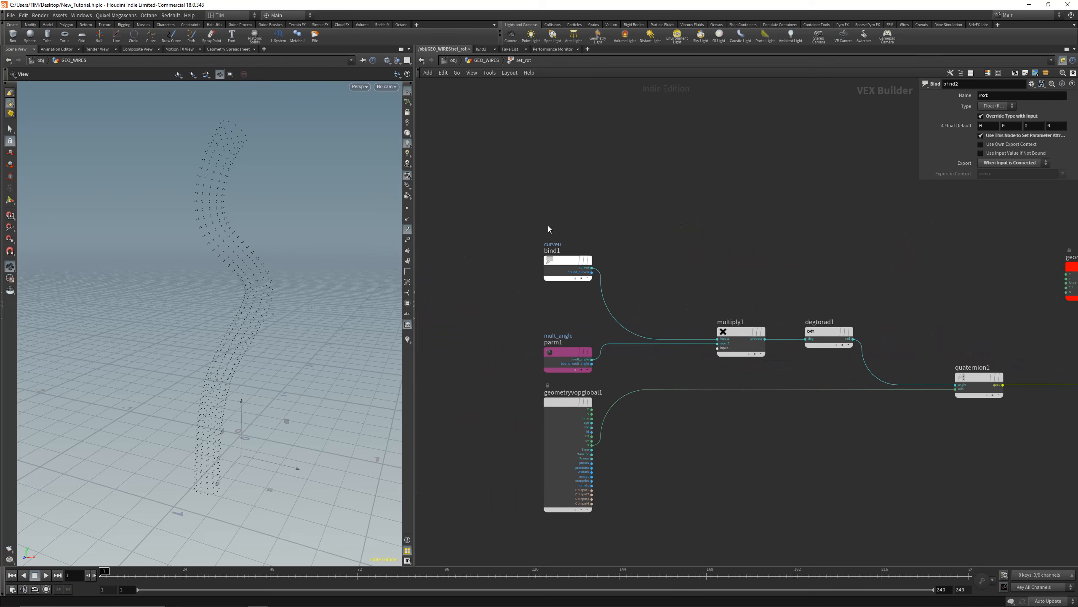
pyautogui.moveTo(548, 228); pyautogui.dragTo(571, 301)
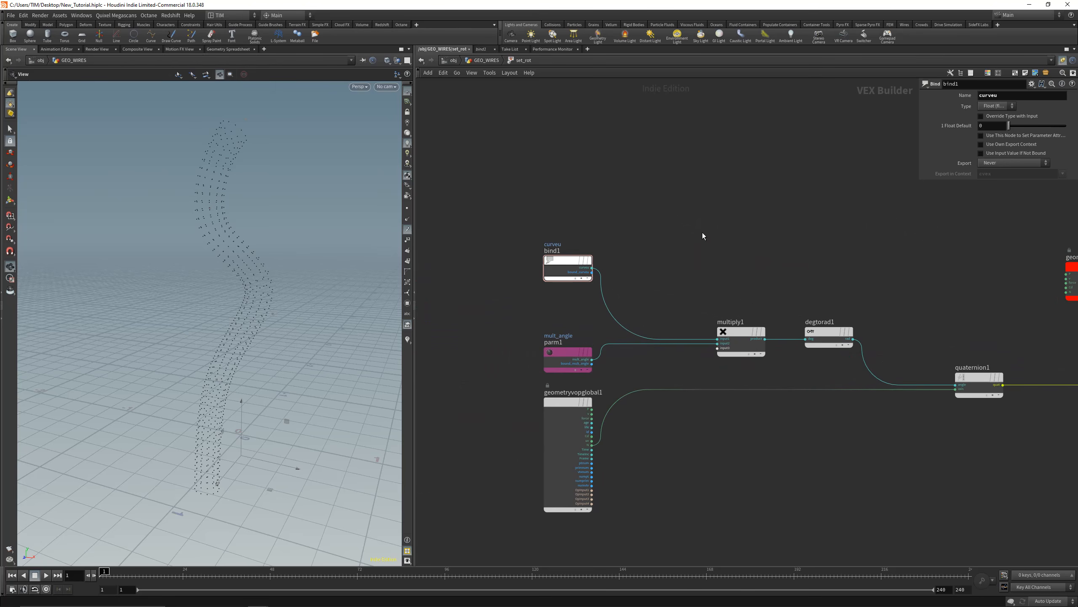
pyautogui.moveTo(480, 158); pyautogui.dragTo(591, 299)
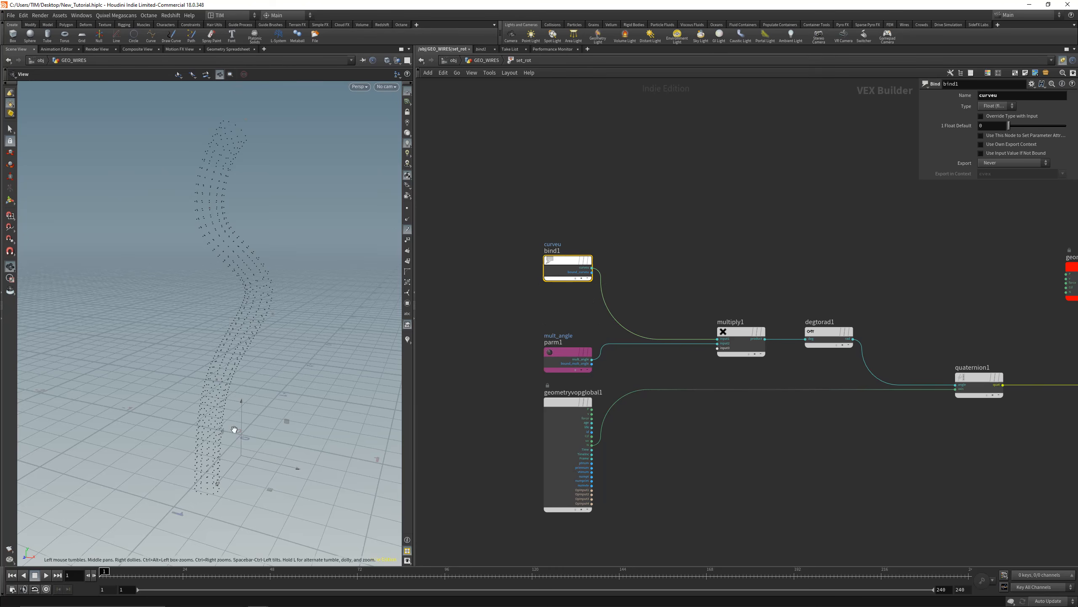
pyautogui.moveTo(302, 386); pyautogui.dragTo(298, 393, button='middle')
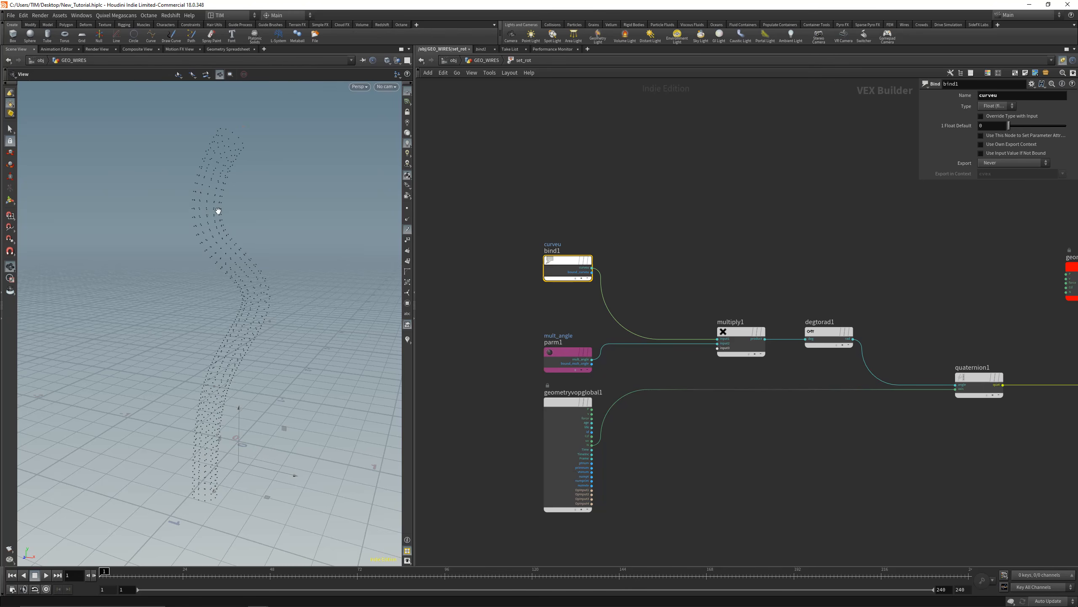
# - Go back up to the GEO_WIRES network and set Mult on set_rot to 62
pyautogui.press('u')
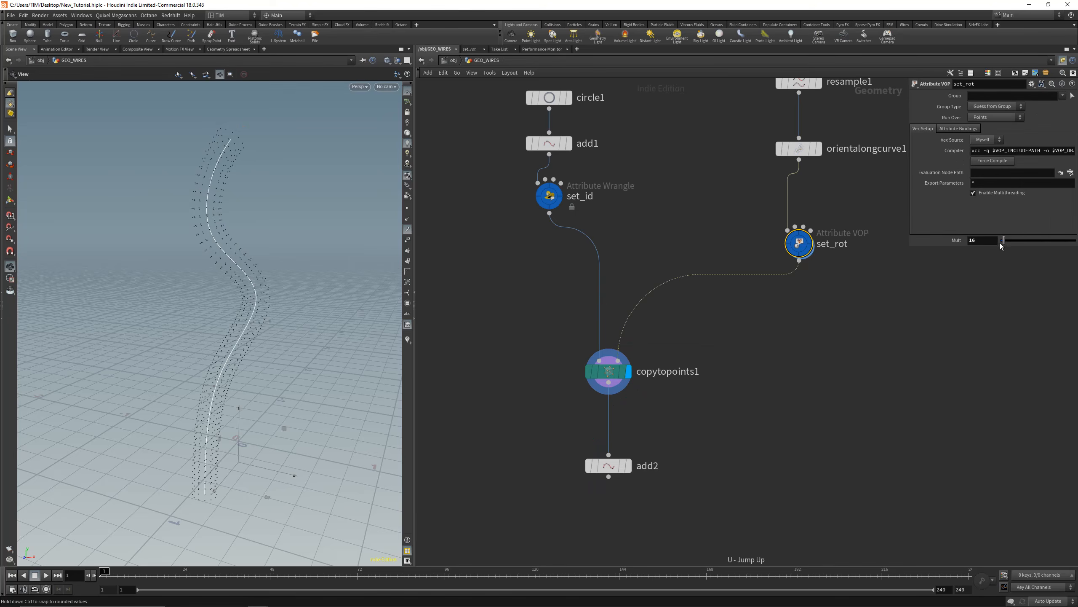
pyautogui.moveTo(1025, 243); pyautogui.dragTo(1014, 241)
pyautogui.moveTo(184, 497); pyautogui.dragTo(204, 507)
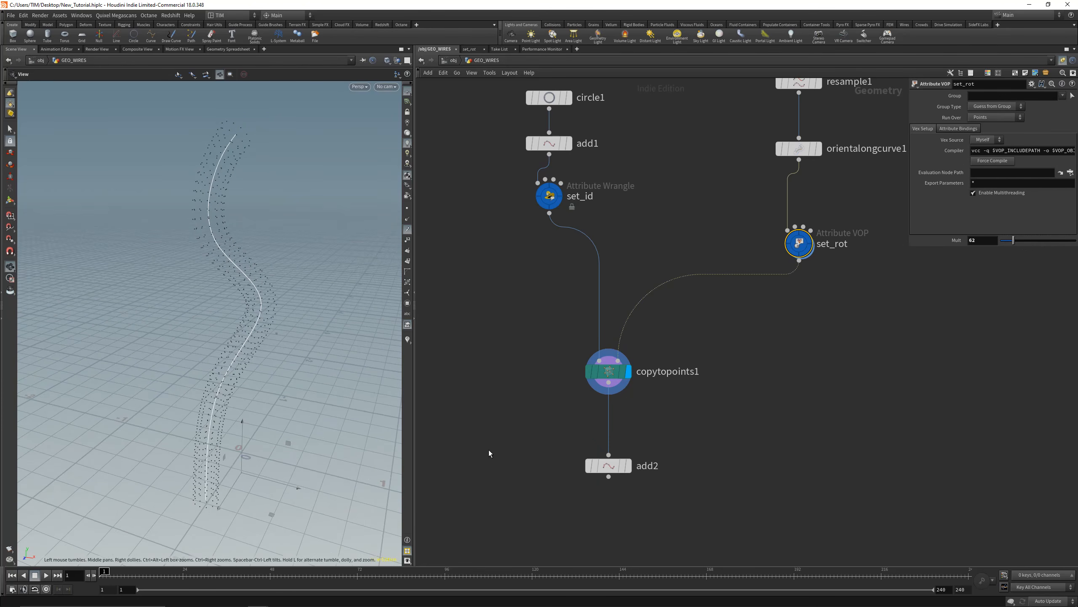
# - Open the set_rot network and move geometryvopoutput1 higher to clear space, keeping bind1 active
pyautogui.doubleClick(799, 243)
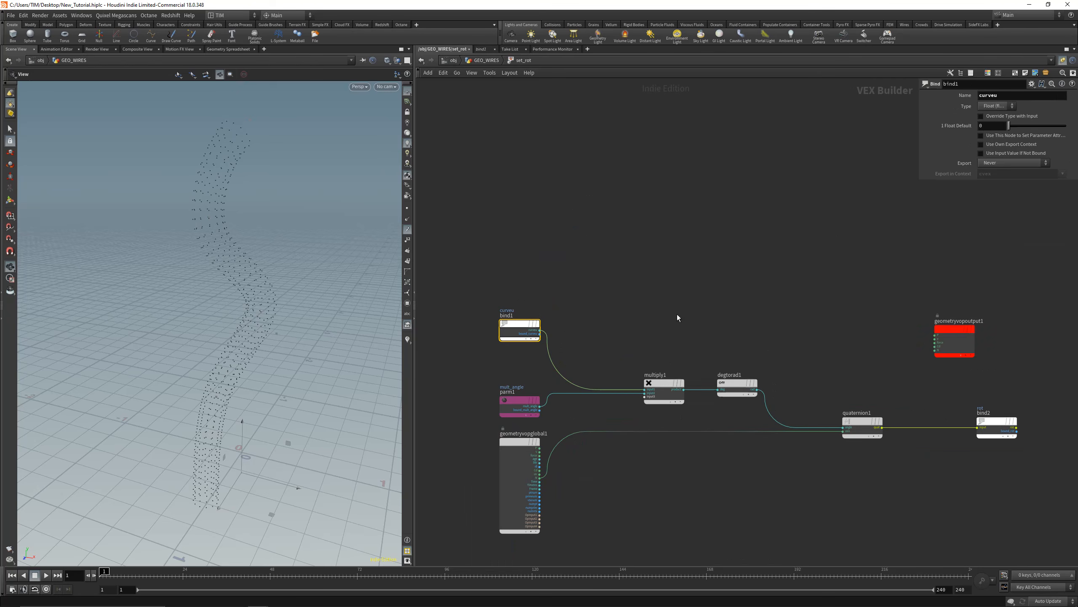
pyautogui.moveTo(957, 327); pyautogui.dragTo(974, 258)
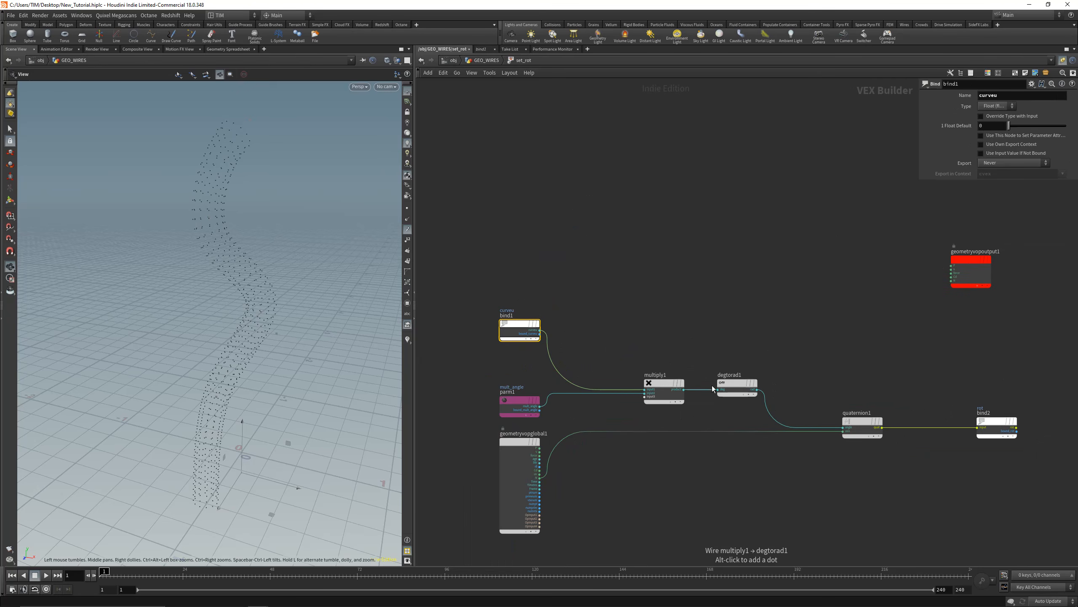
pyautogui.moveTo(779, 295); pyautogui.dragTo(714, 288, button='middle')
pyautogui.click(555, 280)
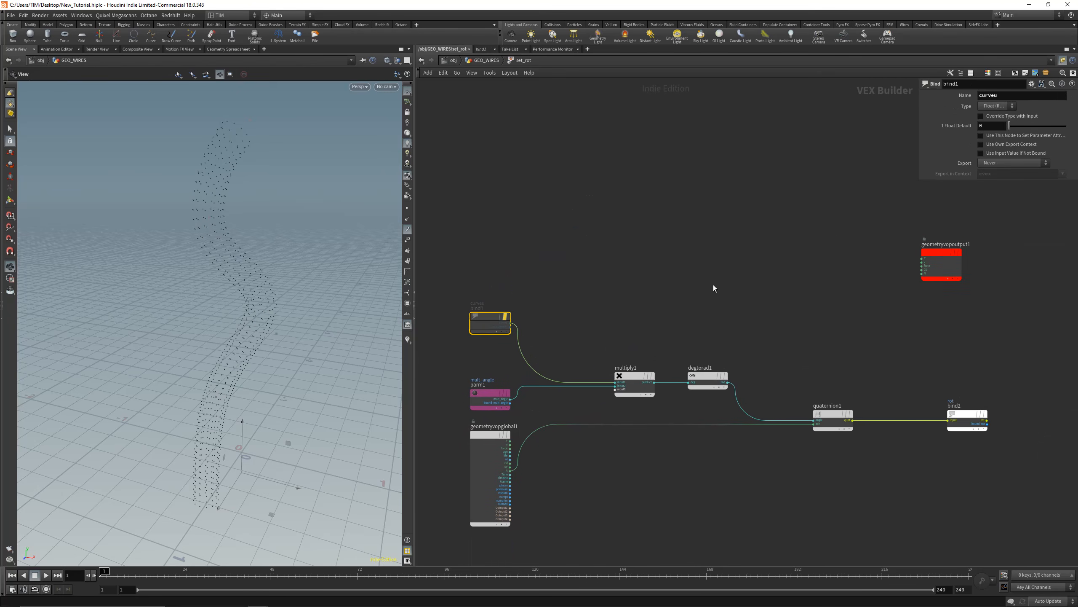
pyautogui.click(504, 316)
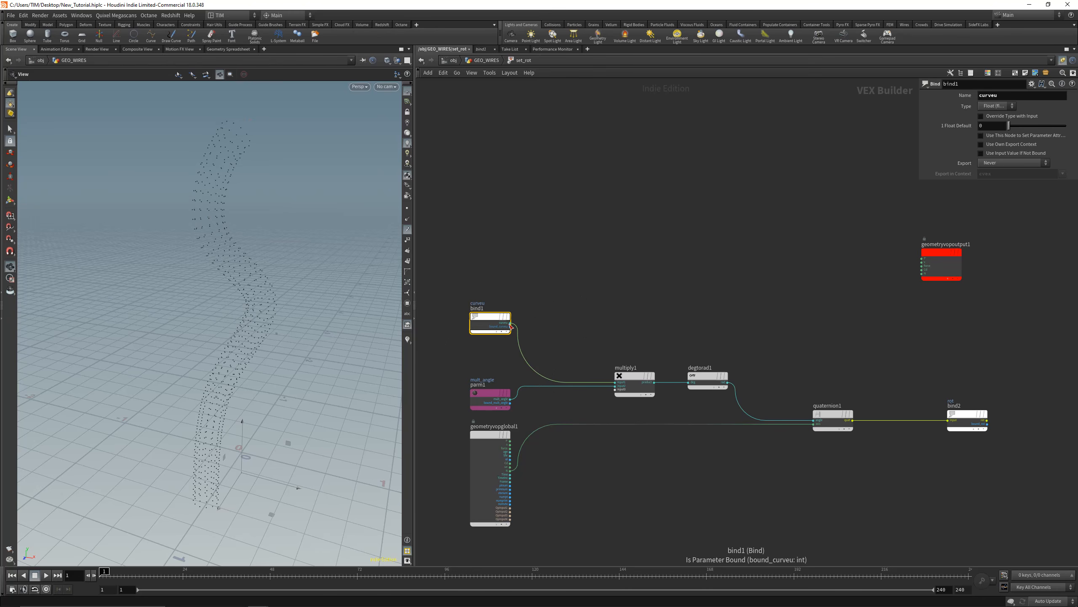
# - Add a Ramp Parameter node driven by the curveu output of bind1 and set its ramp type to Spline Ramp (float)
pyautogui.moveTo(512, 326); pyautogui.dragTo(705, 293)
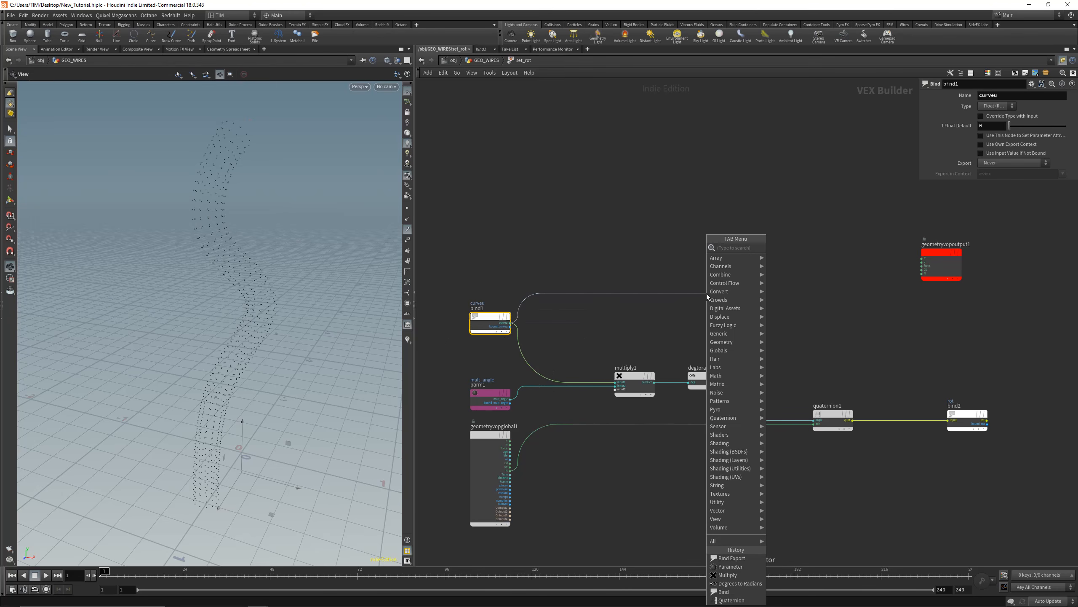
pyautogui.write('ramp')
pyautogui.press('Down')
pyautogui.press('Return')
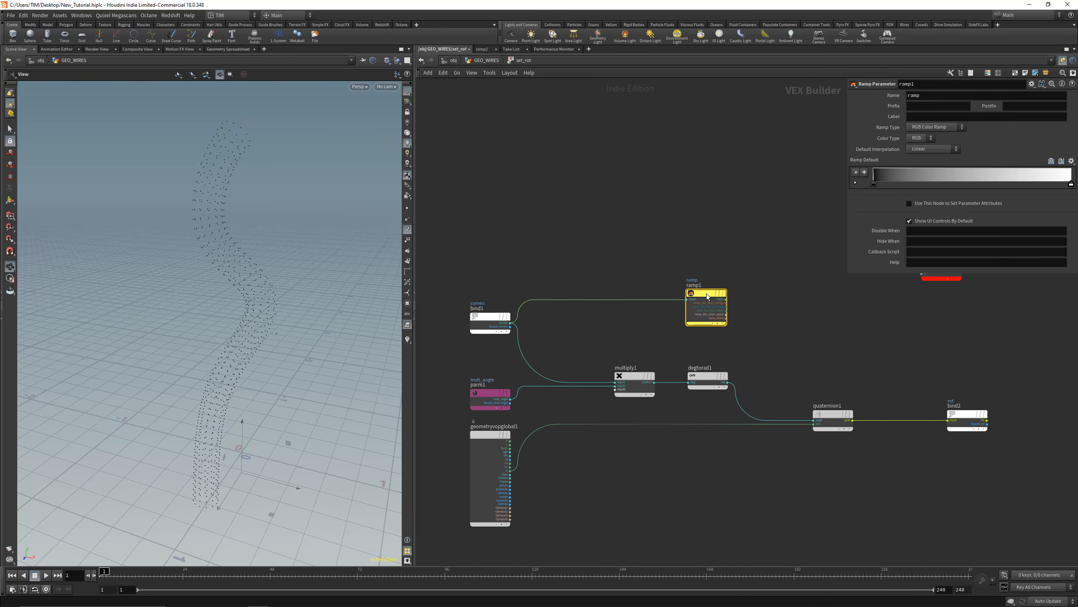
pyautogui.click(935, 127)
pyautogui.click(916, 146)
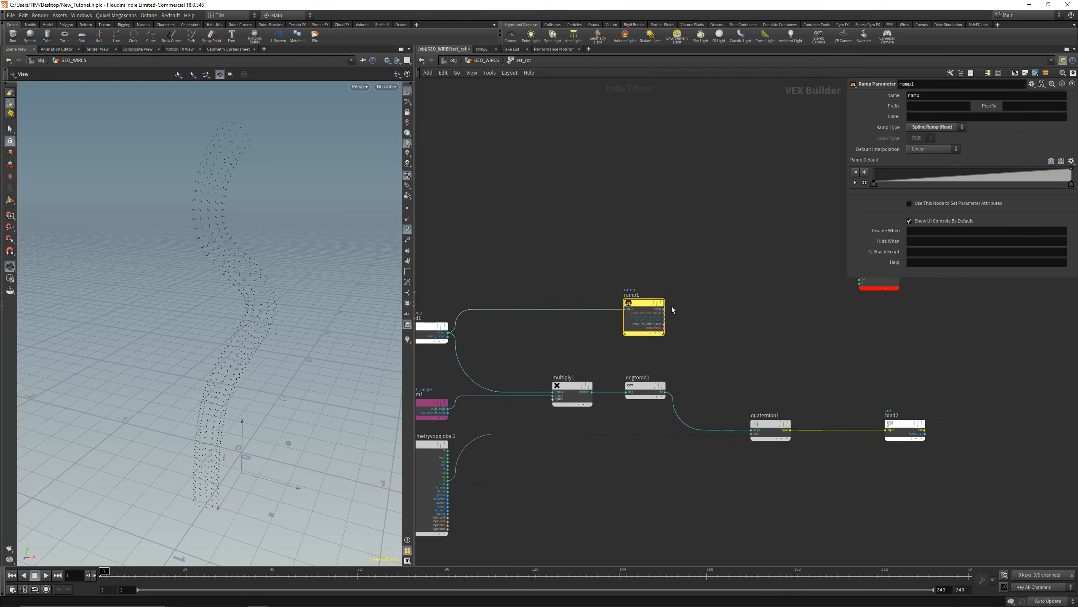
# - Add a Bind Export node wired to the ramp1 output and name its attribute pscale
pyautogui.moveTo(664, 310); pyautogui.dragTo(814, 312)
pyautogui.write('bind')
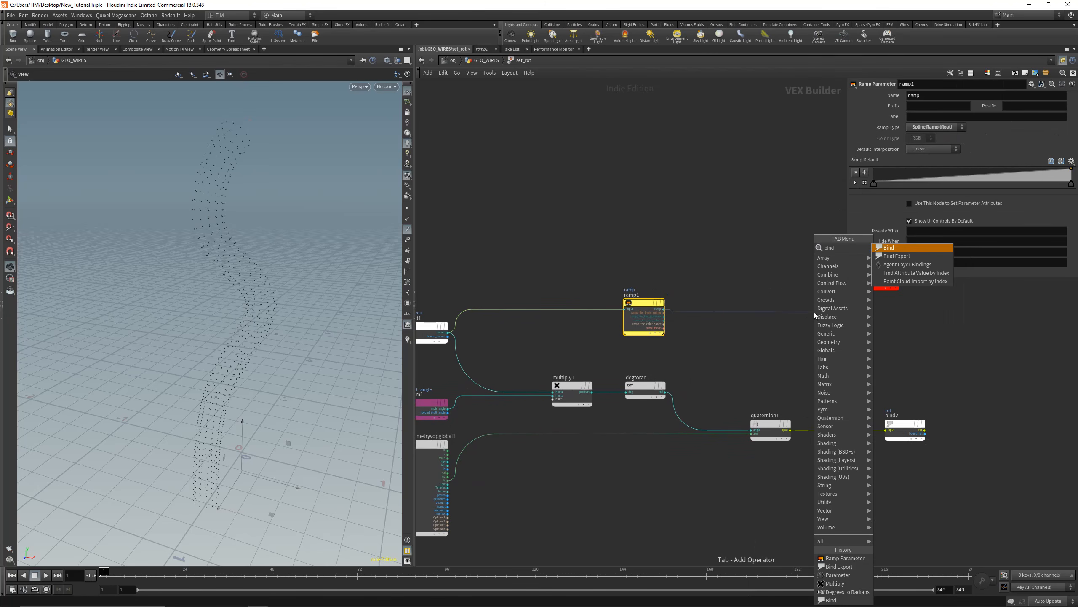
pyautogui.press('Return')
pyautogui.doubleClick(993, 95)
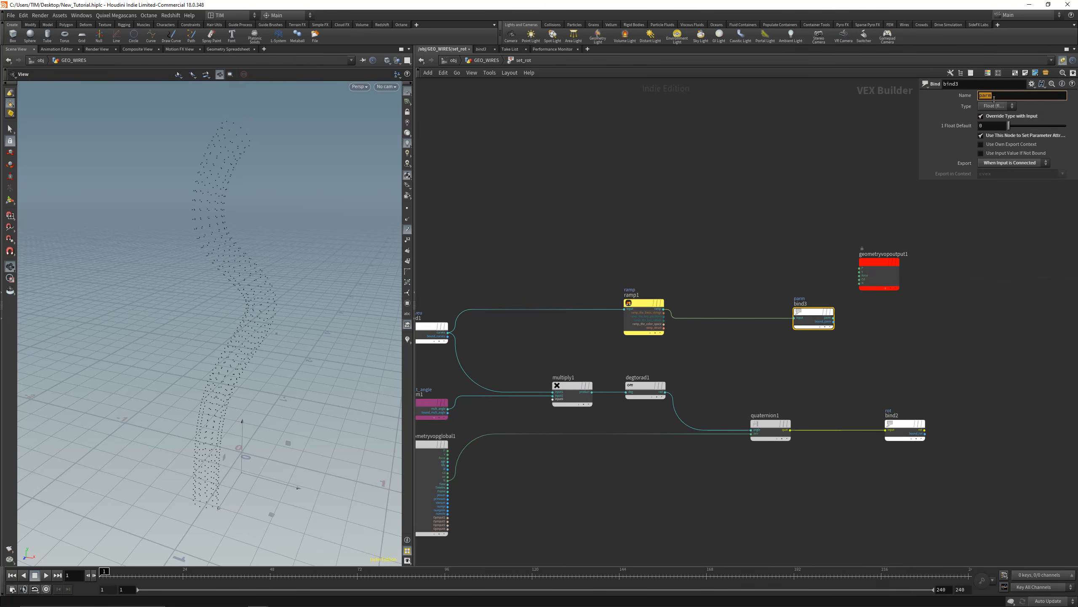
pyautogui.write('pscale')
pyautogui.press('Return')
# - Return to the GEO_WIRES network, display add2 and save the scene
pyautogui.press('u')
pyautogui.click(629, 466)
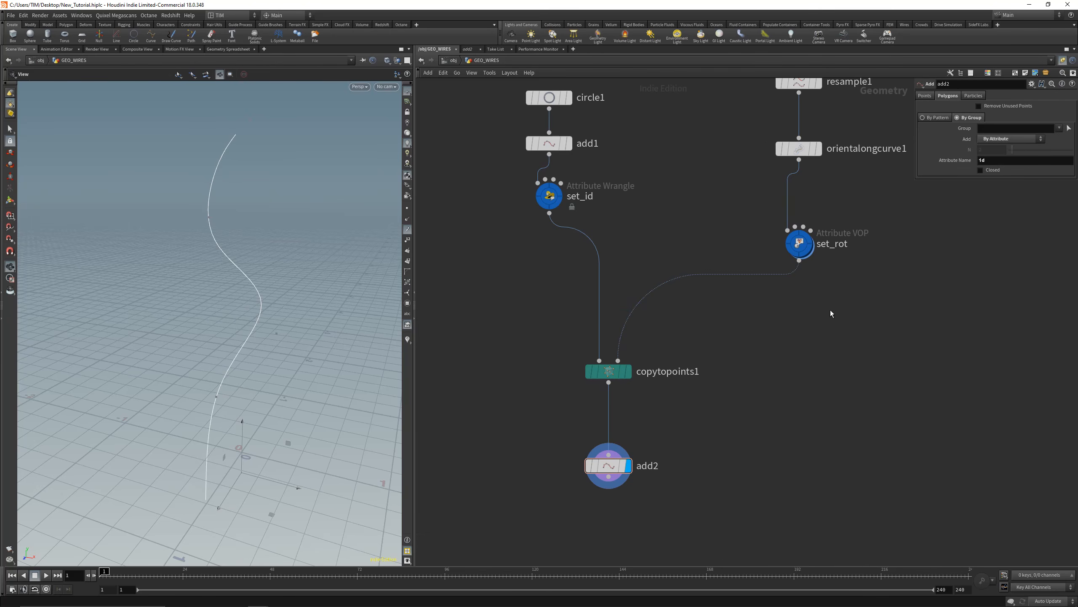
pyautogui.hotkey('ctrl', 's')
# - Enlarge the ramp editor on set_rot and raise the ramp's first point to a value of 1
pyautogui.click(799, 243)
pyautogui.moveTo(932, 336); pyautogui.dragTo(935, 390)
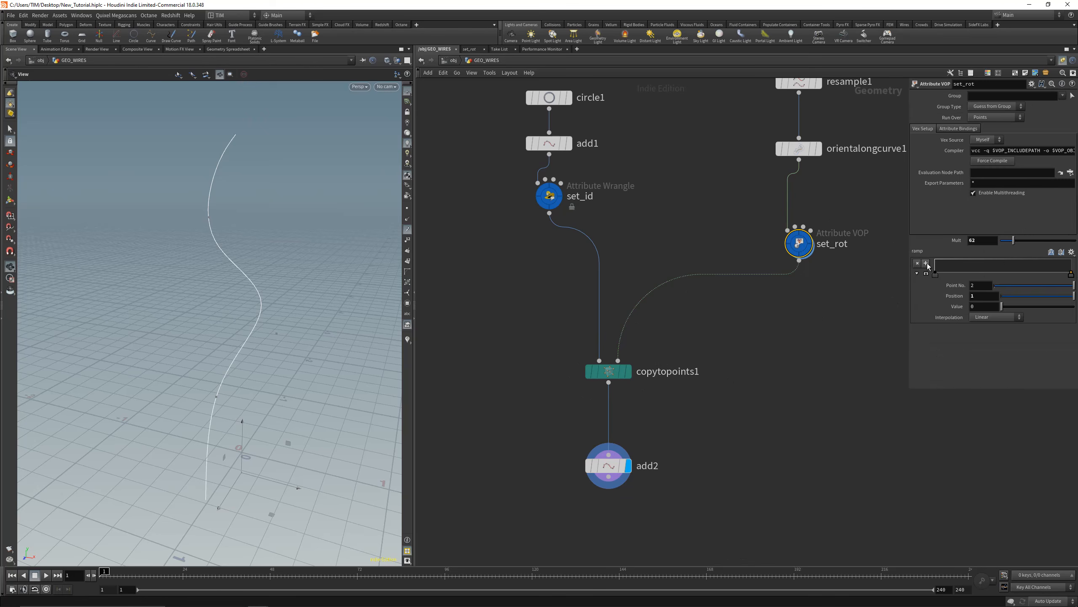
pyautogui.click(926, 274)
pyautogui.click(935, 342)
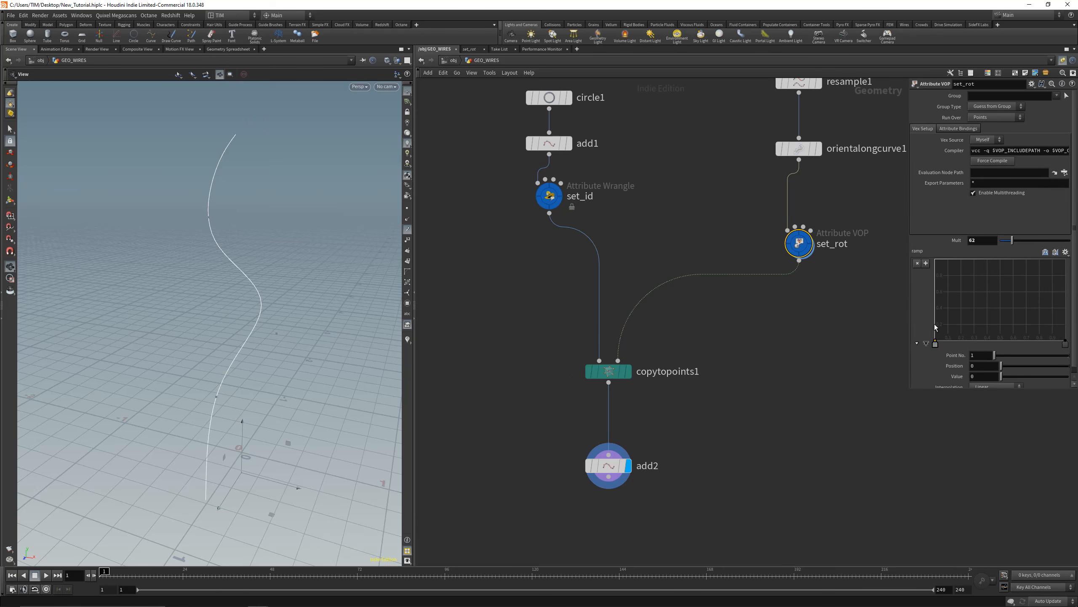
pyautogui.moveTo(935, 342); pyautogui.dragTo(928, 262)
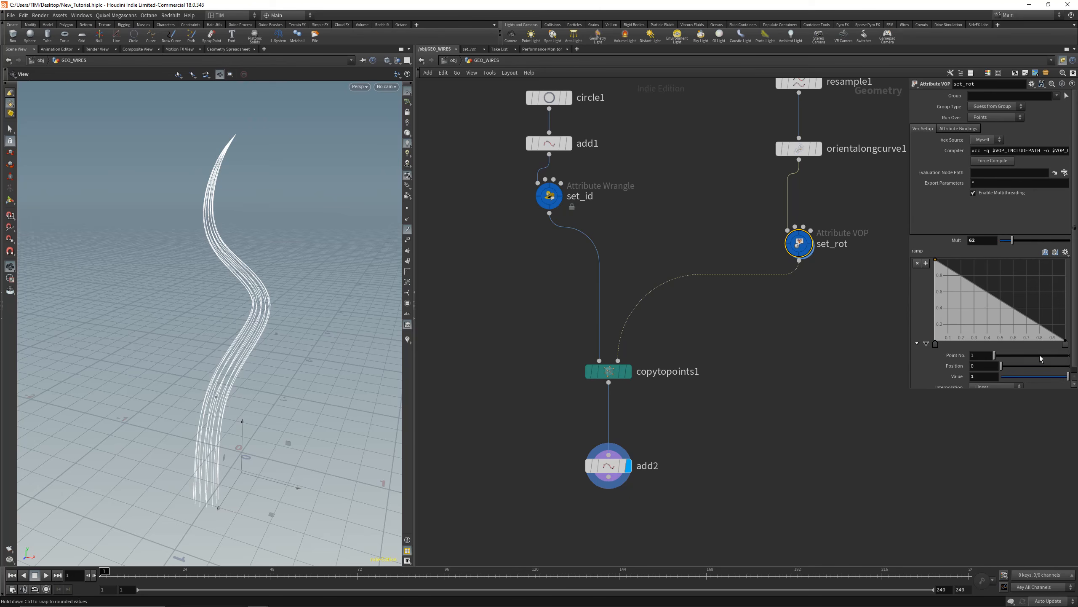
# - Set the value of the ramp's last point on set_rot to 0.125
pyautogui.click(1065, 342)
pyautogui.click(974, 376)
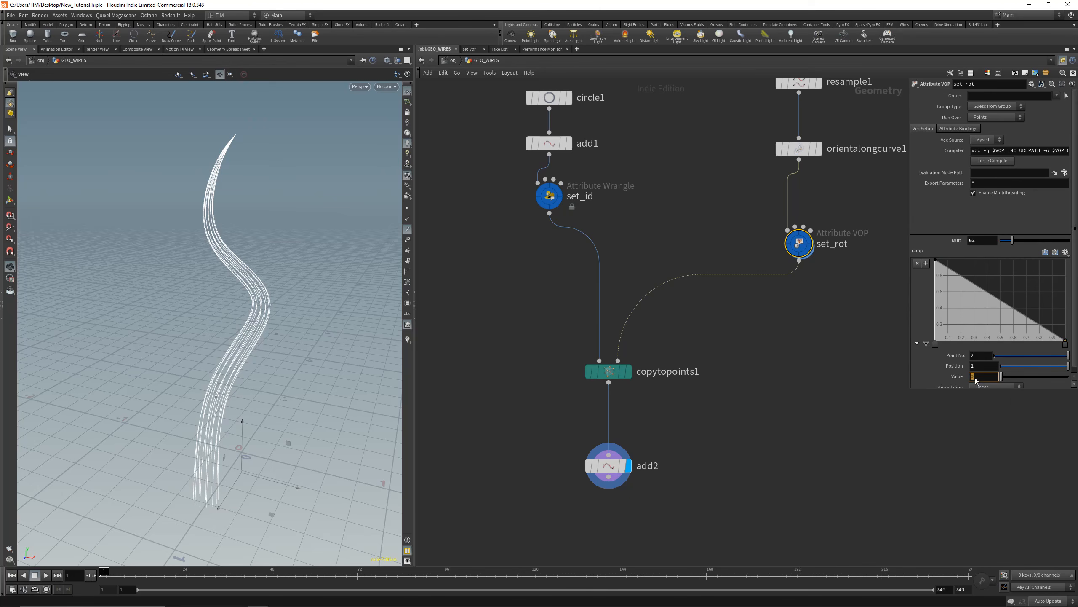
pyautogui.write('0.125')
pyautogui.press('Return')
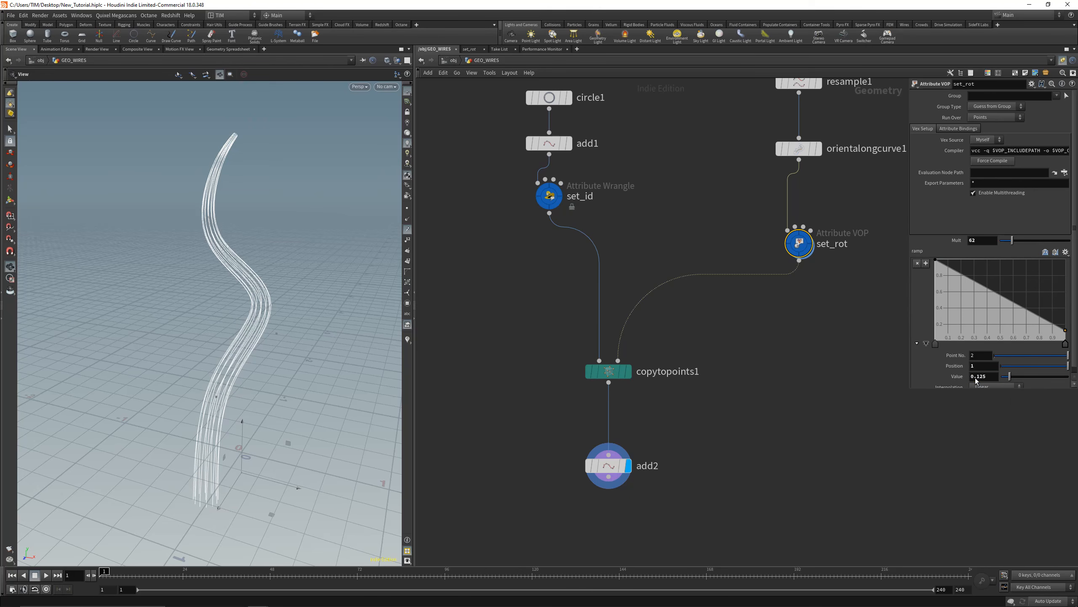
pyautogui.moveTo(316, 383); pyautogui.dragTo(299, 364)
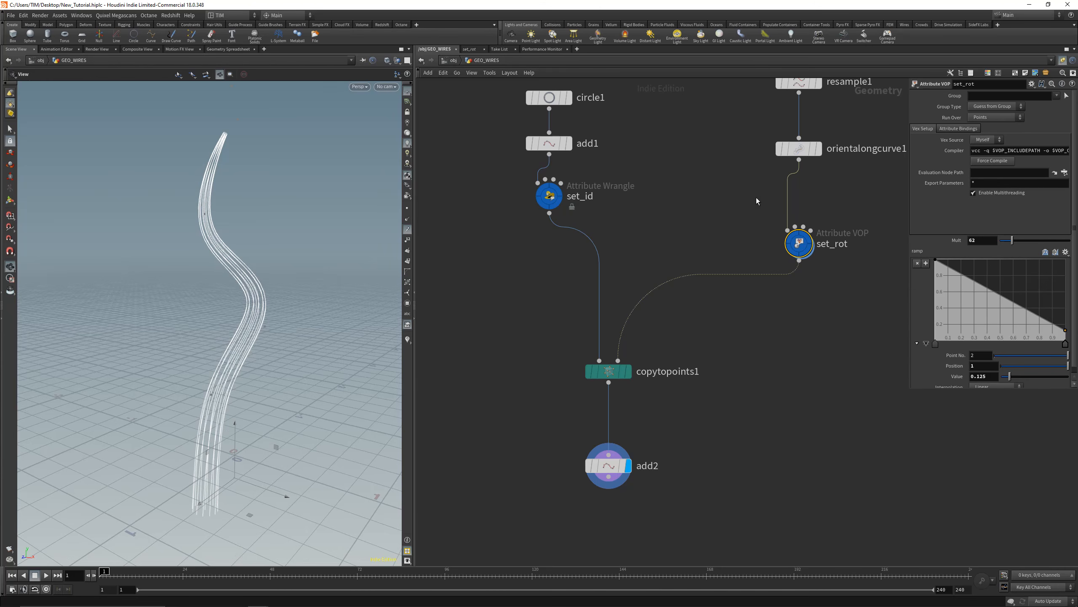
# - Set Mult to 69 and add two intermediate ramp points, placing the first at about position 0.28 and value 0.32
pyautogui.moveTo(1012, 240)
pyautogui.mouseDown()
pyautogui.moveTo(1045, 245)
pyautogui.moveTo(1013, 247)
pyautogui.mouseUp()
pyautogui.moveTo(1016, 301); pyautogui.dragTo(972, 313)
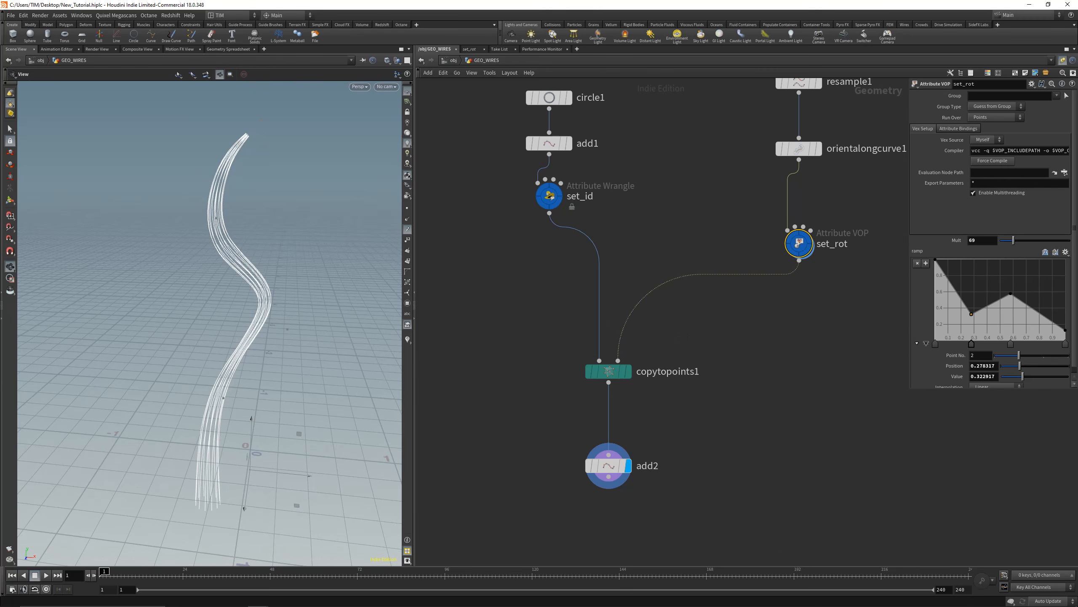
# - Change the interpolation of all the ramp points on set_rot to B-Spline
pyautogui.click(935, 344)
pyautogui.click(1066, 345)
pyautogui.scroll(-1, 1073, 340)
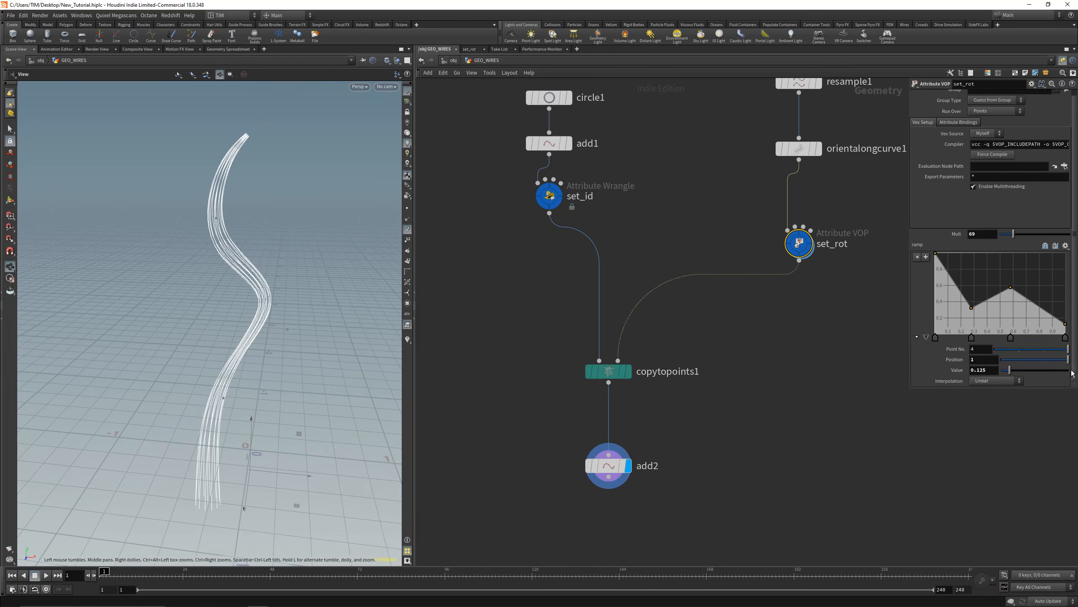
pyautogui.click(996, 380)
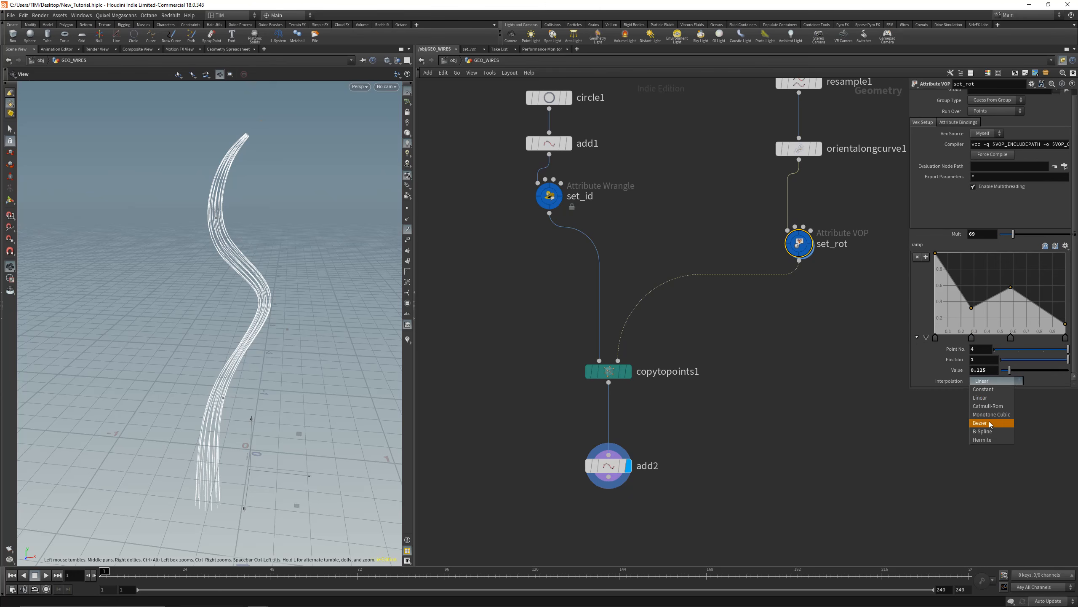
pyautogui.click(983, 431)
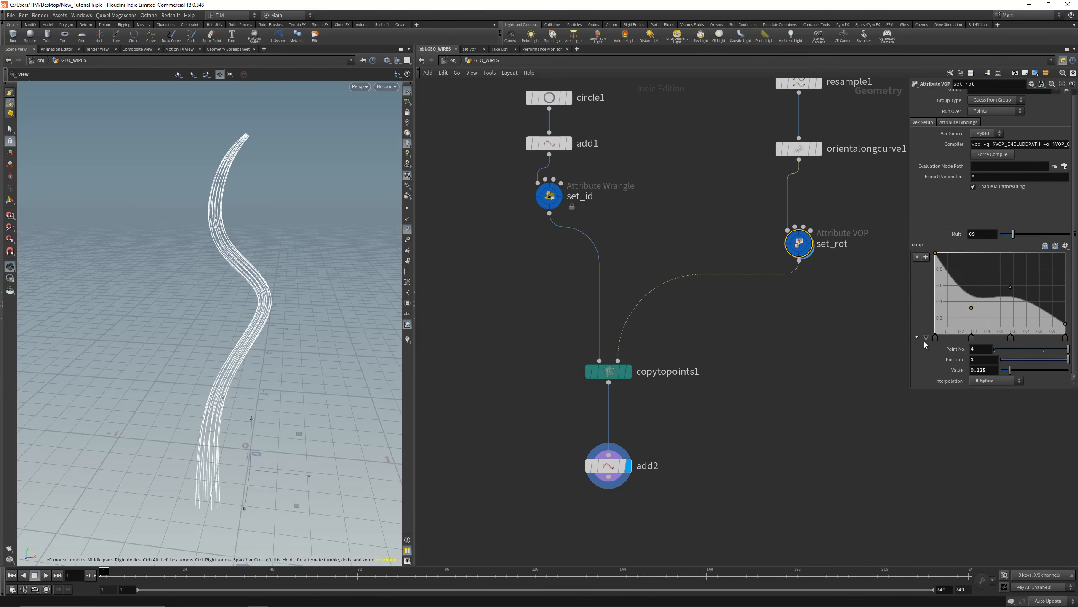
# - Lower the ramp's second point and raise its third point to strengthen the dip and bulge in the taper
pyautogui.moveTo(972, 306); pyautogui.dragTo(968, 323)
pyautogui.moveTo(1010, 288); pyautogui.dragTo(1007, 272)
pyautogui.moveTo(274, 315); pyautogui.dragTo(118, 467)
# - Select the add2 node and save the scene
pyautogui.click(608, 465)
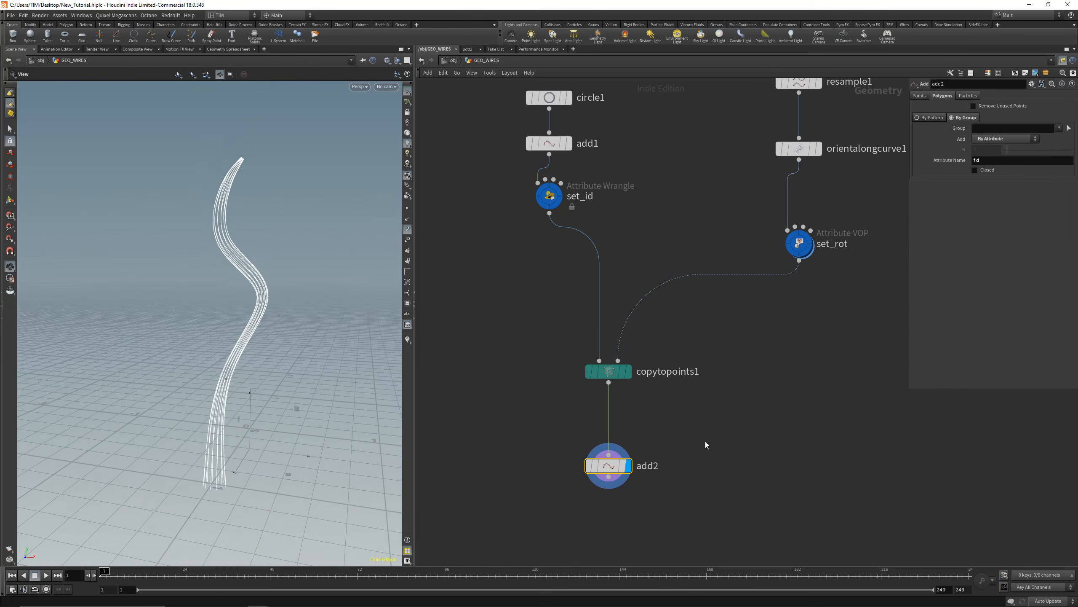
pyautogui.hotkey('ctrl', 's')
pyautogui.moveTo(271, 313); pyautogui.dragTo(264, 313)
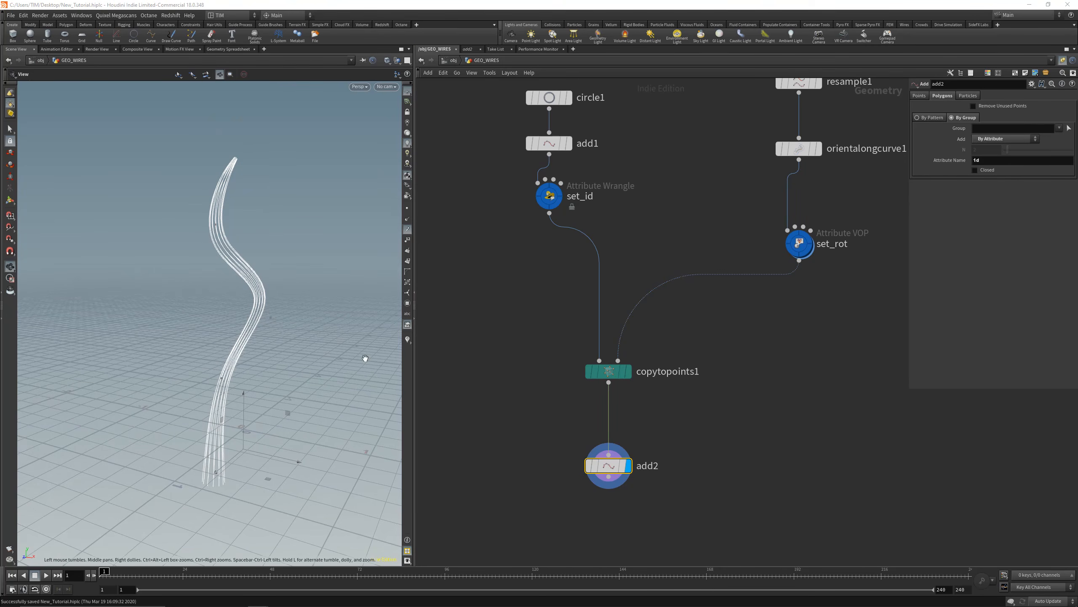
pyautogui.moveTo(201, 331); pyautogui.dragTo(276, 302)
pyautogui.scroll(-1, 616, 449)
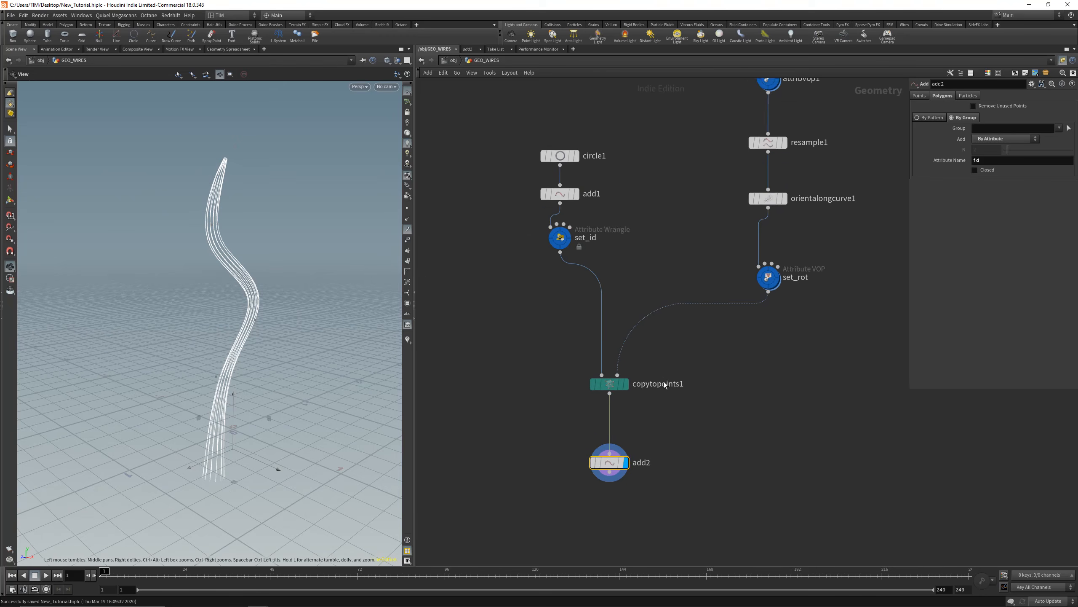
# - Add a For-Each Primitive loop fed by add2 and move its end node farther below the begin node
pyautogui.moveTo(664, 381); pyautogui.dragTo(665, 210, button='middle')
pyautogui.scroll(-1, 654, 469)
pyautogui.scroll(2, 606, 317)
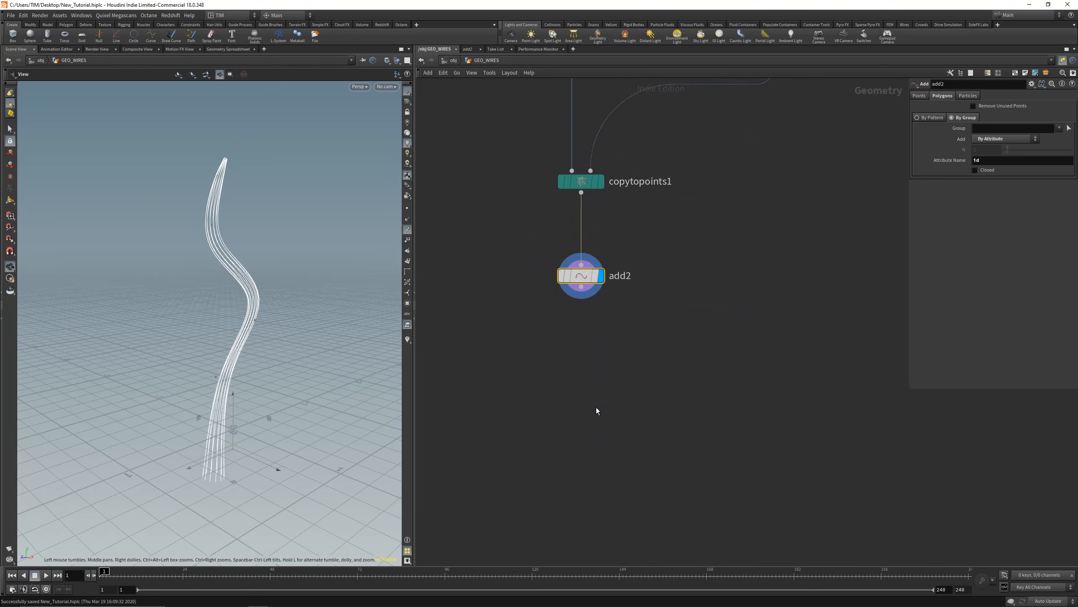
pyautogui.press('Tab')
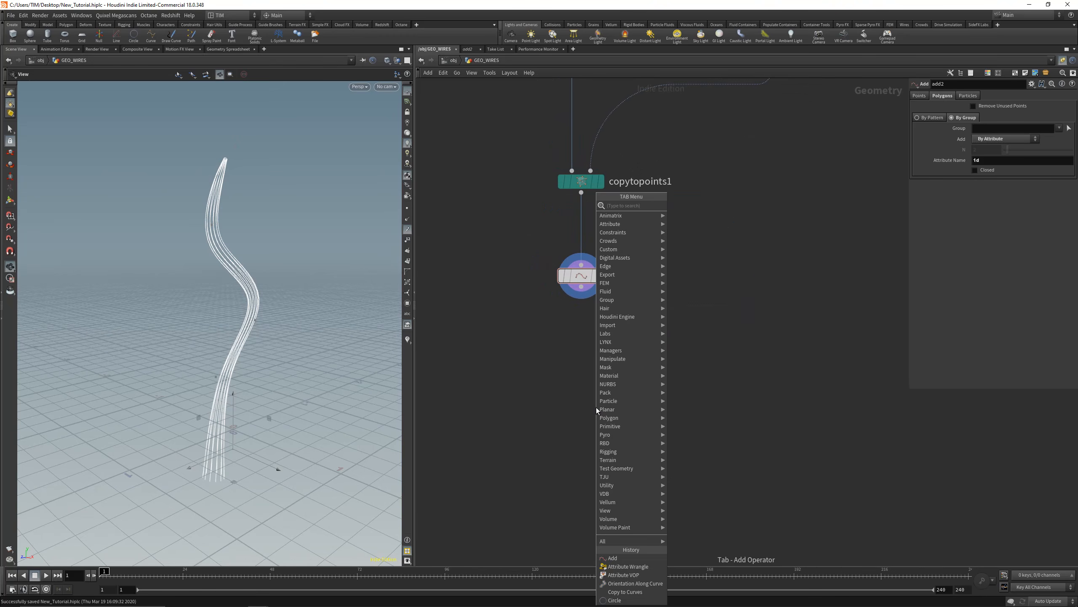
pyautogui.press('Escape')
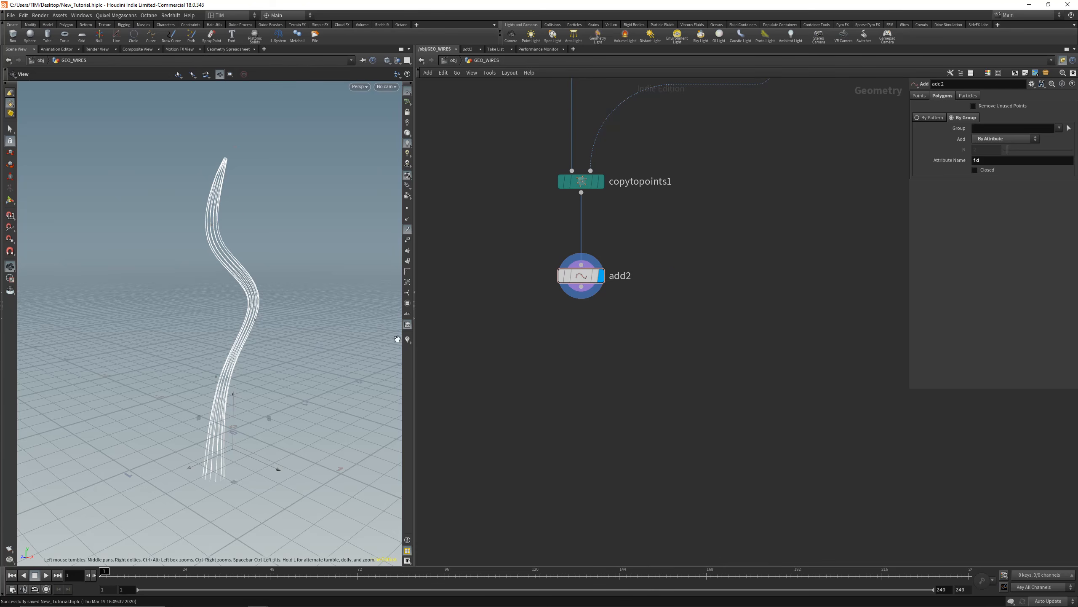
pyautogui.click(582, 287)
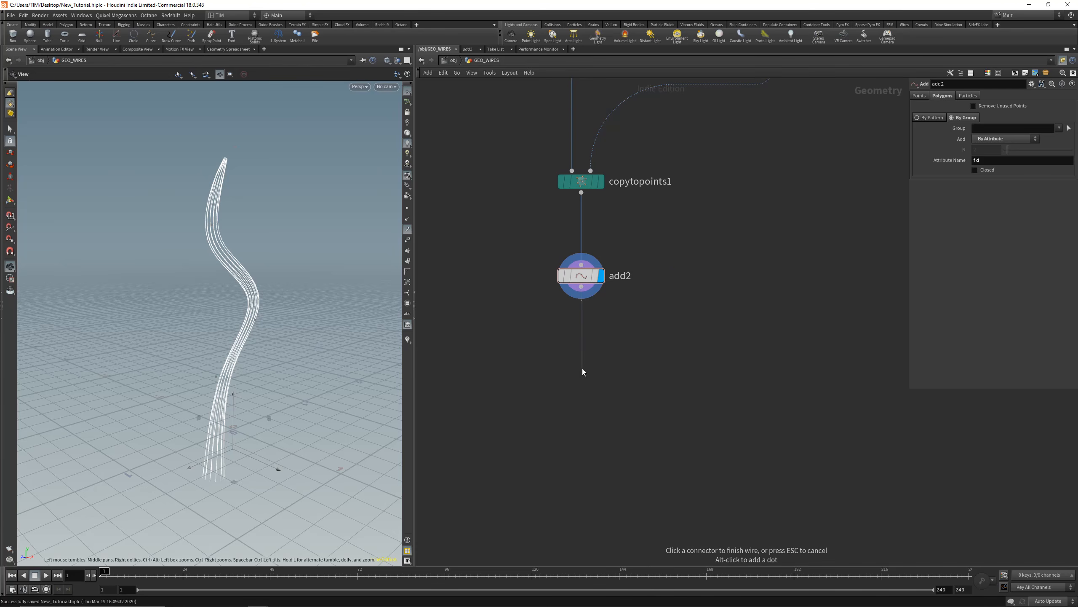
pyautogui.press('Tab')
pyautogui.write('fo')
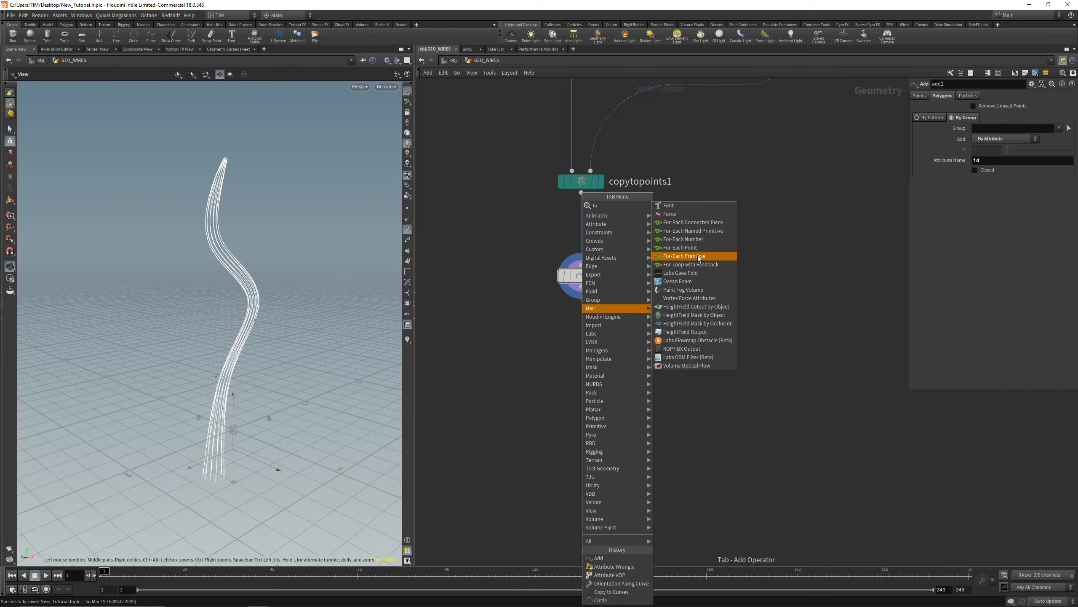
pyautogui.click(664, 255)
pyautogui.click(602, 461)
pyautogui.moveTo(712, 419); pyautogui.dragTo(745, 374, button='middle')
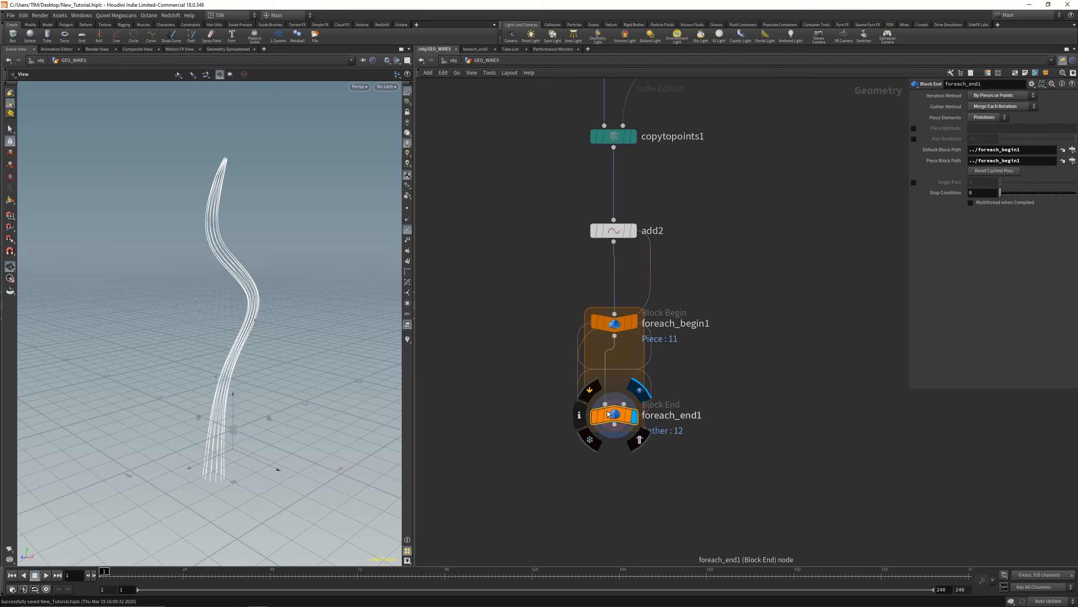
pyautogui.moveTo(614, 415); pyautogui.dragTo(614, 495)
# - Add a Carve node beside the loop, feed it from foreach_begin1 and display its result
pyautogui.press('Tab')
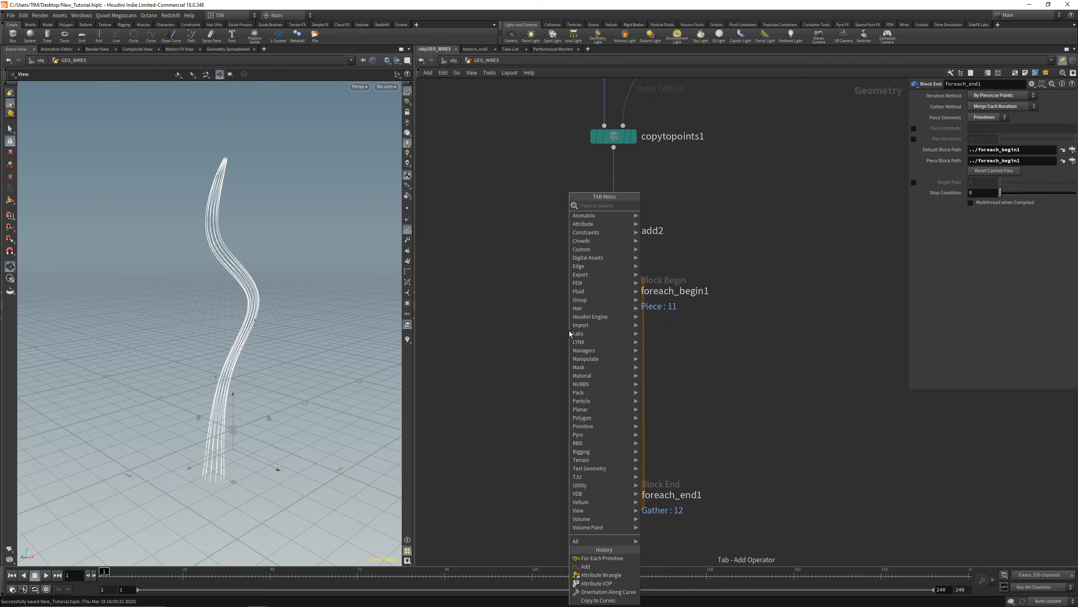
pyautogui.write('ca')
pyautogui.click(676, 222)
pyautogui.click(701, 400)
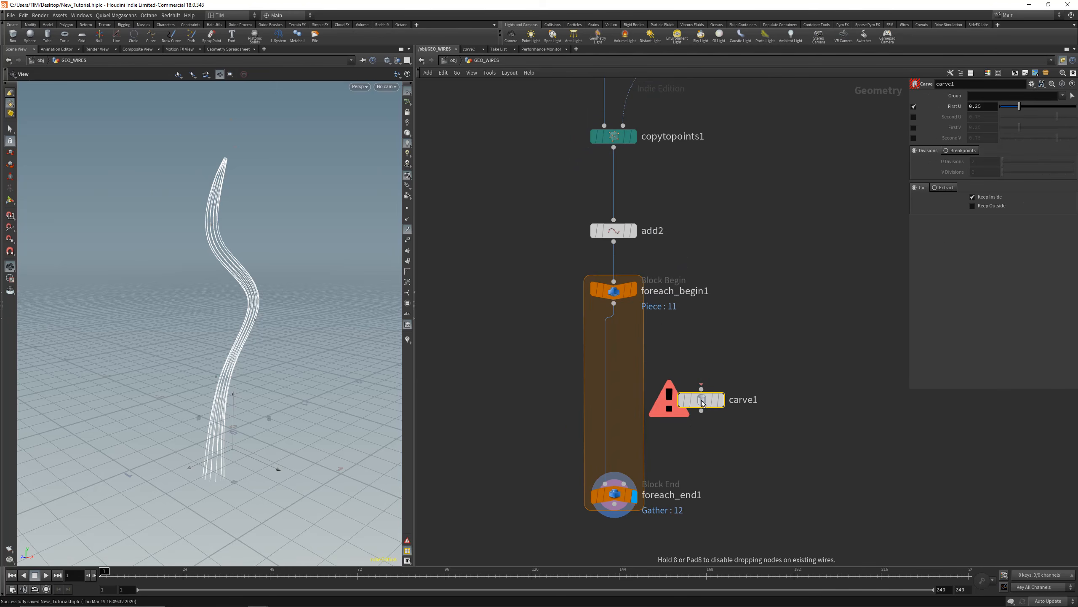
pyautogui.click(629, 304)
pyautogui.click(701, 387)
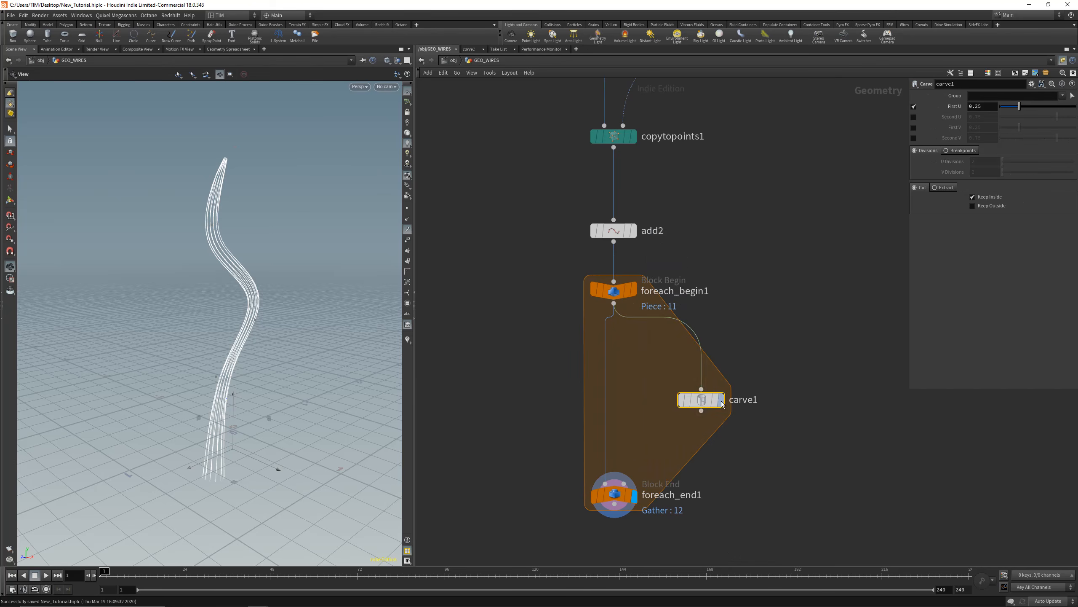
pyautogui.click(721, 400)
# - Examine the Non-compilable SOP Badge choices in the network view's display options, keeping Normal
pyautogui.scroll(-4, 721, 272)
pyautogui.scroll(3, 694, 338)
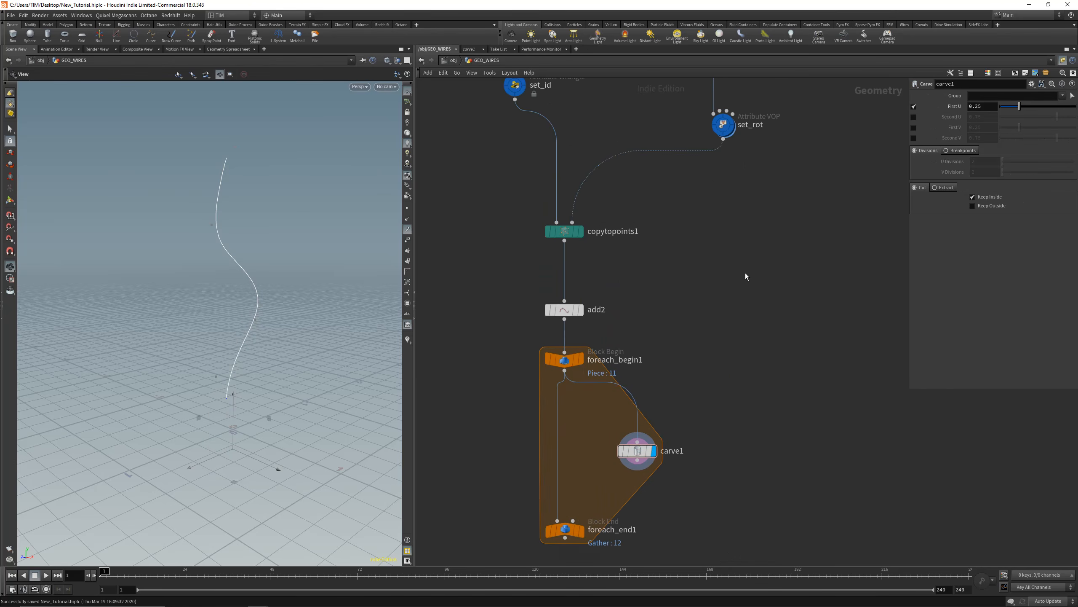
pyautogui.press('d')
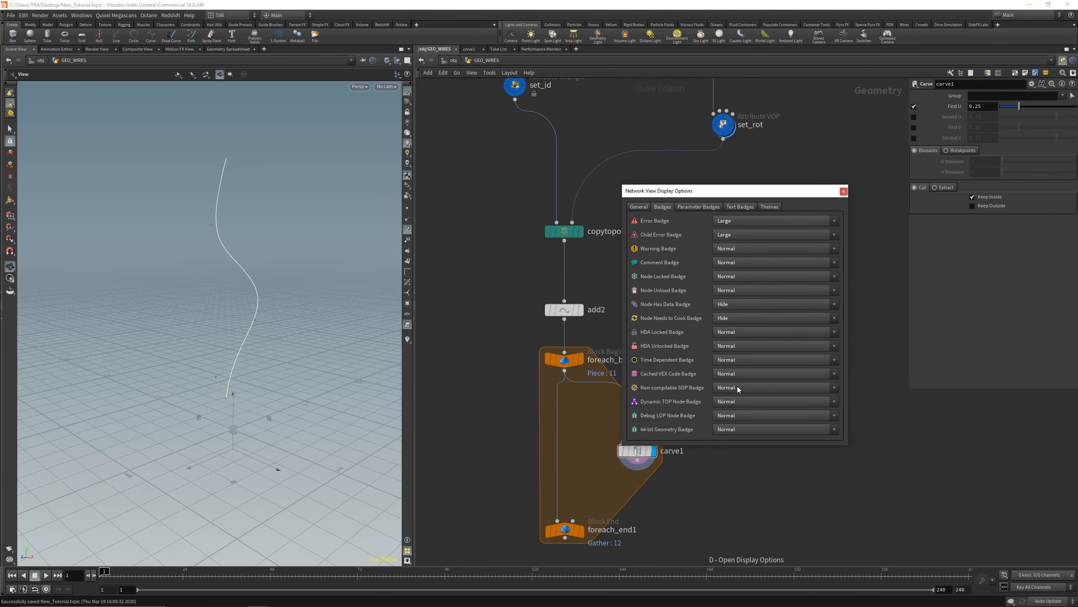
pyautogui.click(737, 387)
pyautogui.click(747, 408)
pyautogui.click(728, 390)
pyautogui.click(727, 406)
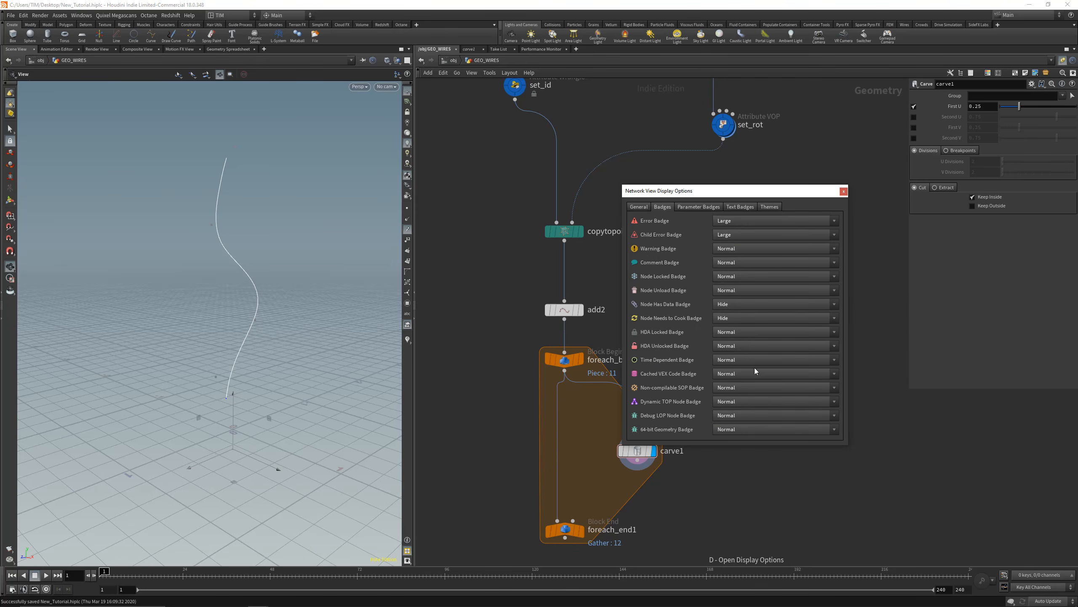
pyautogui.click(843, 192)
# - Place a temporary PolyExtrude node beside the loop to examine its non-compilable badge, and delete it
pyautogui.scroll(-4, 671, 339)
pyautogui.scroll(3, 680, 349)
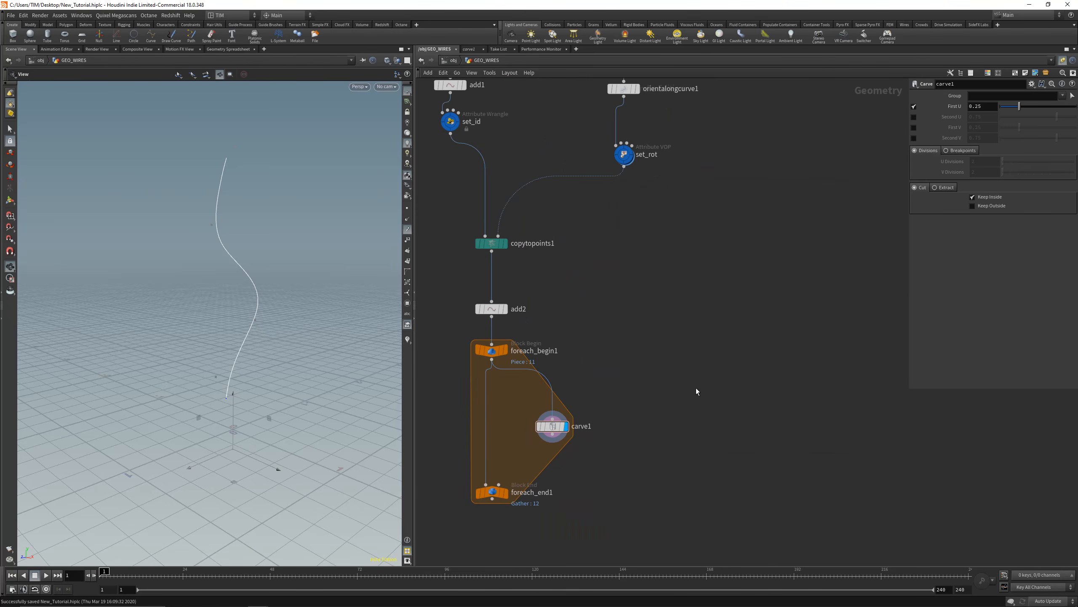
pyautogui.press('Tab')
pyautogui.moveTo(730, 206)
pyautogui.click(781, 375)
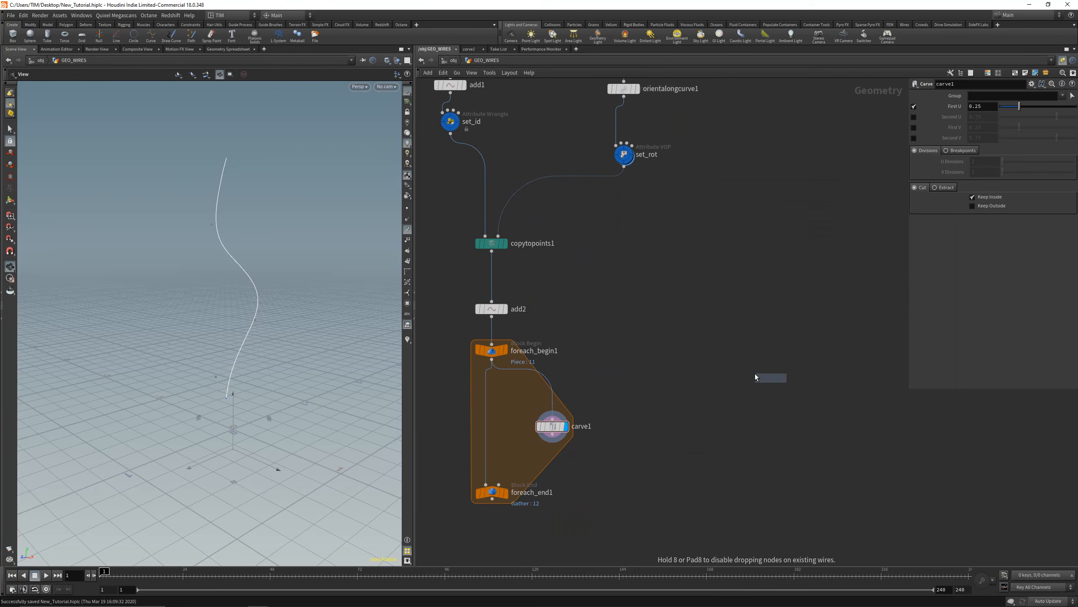
pyautogui.click(755, 377)
pyautogui.scroll(6, 710, 378)
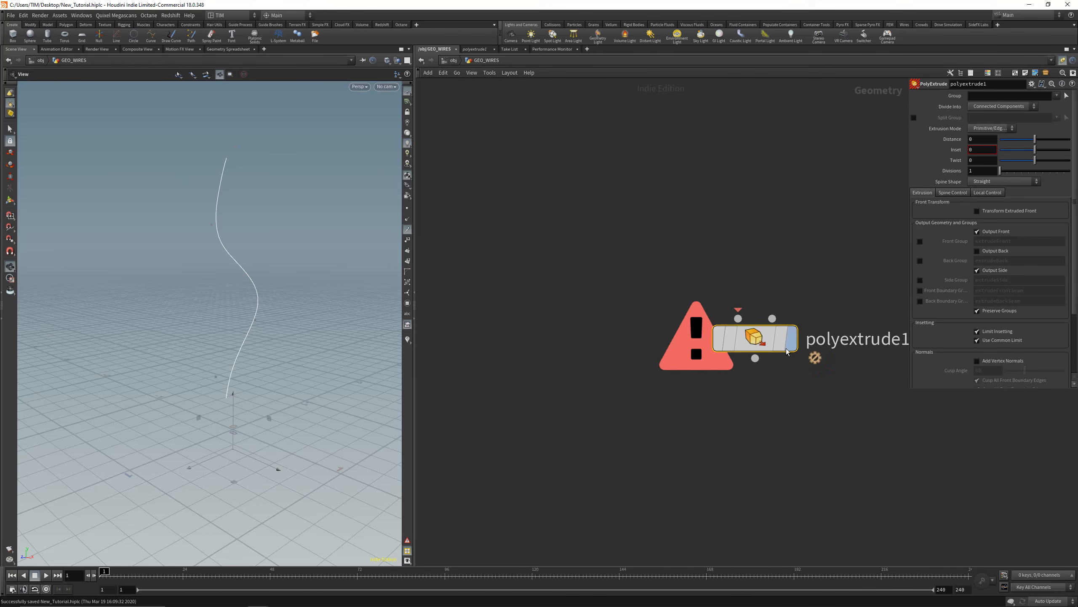
pyautogui.scroll(-5, 787, 351)
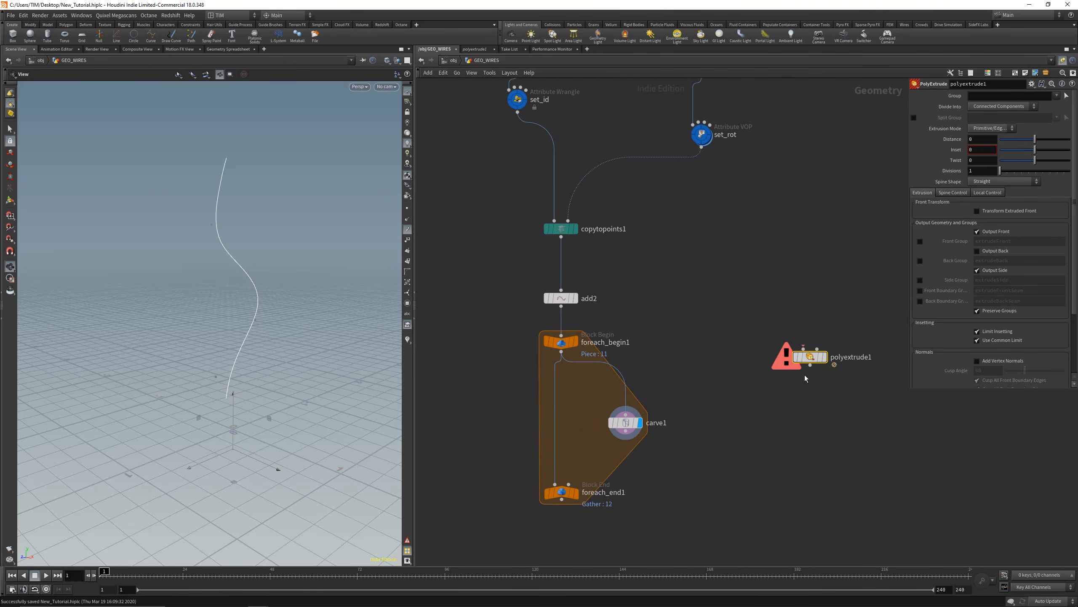
pyautogui.press('Delete')
pyautogui.scroll(3, 603, 437)
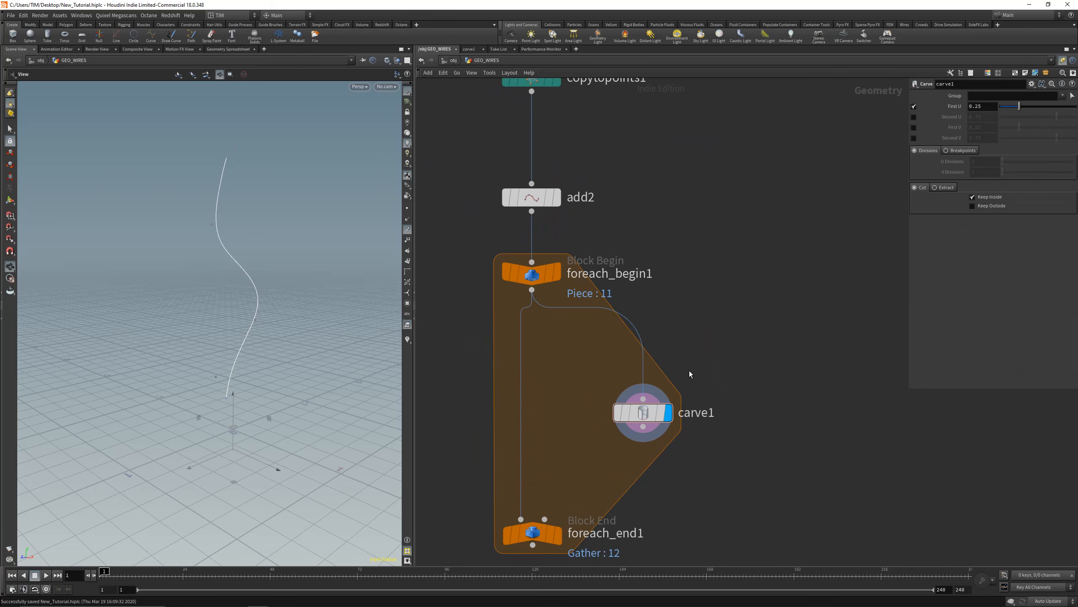
# - Wire the carve1 output into the first input of foreach_end1
pyautogui.scroll(-4, 689, 371)
pyautogui.moveTo(655, 428); pyautogui.dragTo(683, 299, button='middle')
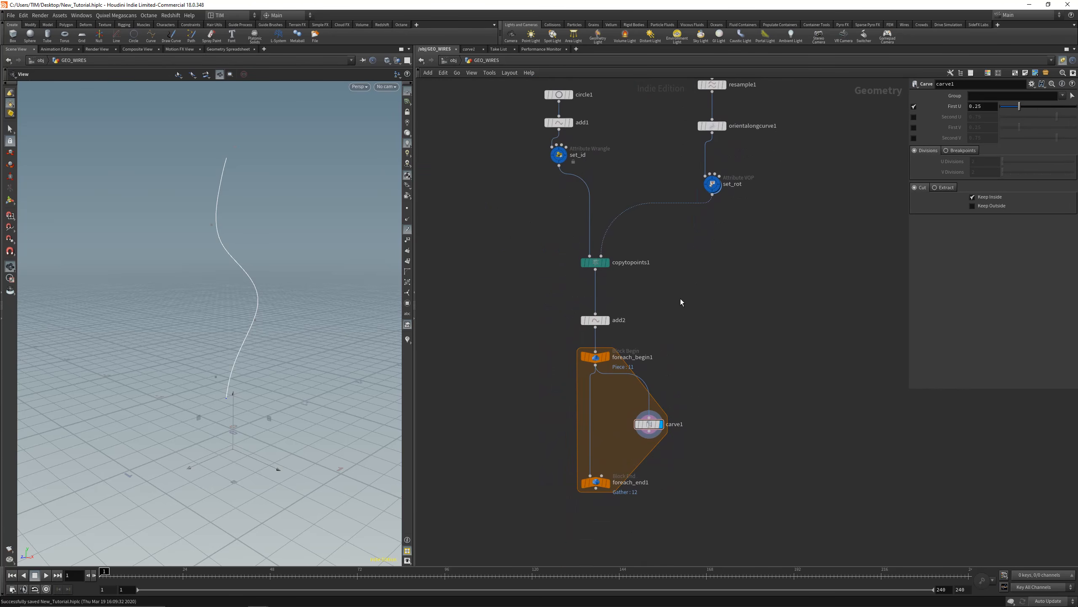
pyautogui.scroll(2, 618, 359)
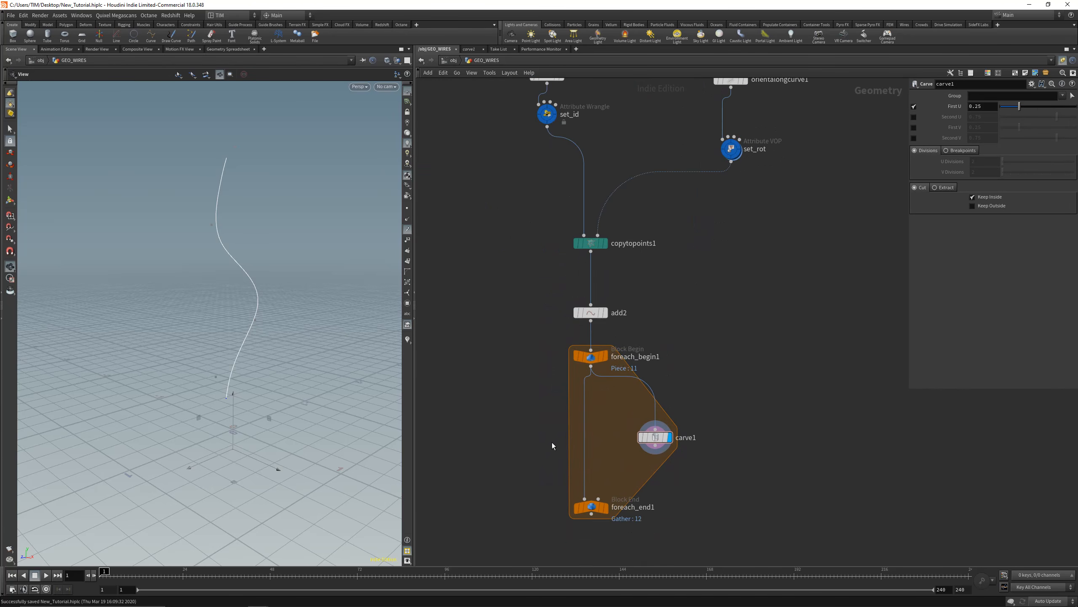
pyautogui.moveTo(540, 383); pyautogui.dragTo(539, 322, button='middle')
pyautogui.moveTo(650, 388); pyautogui.dragTo(580, 434)
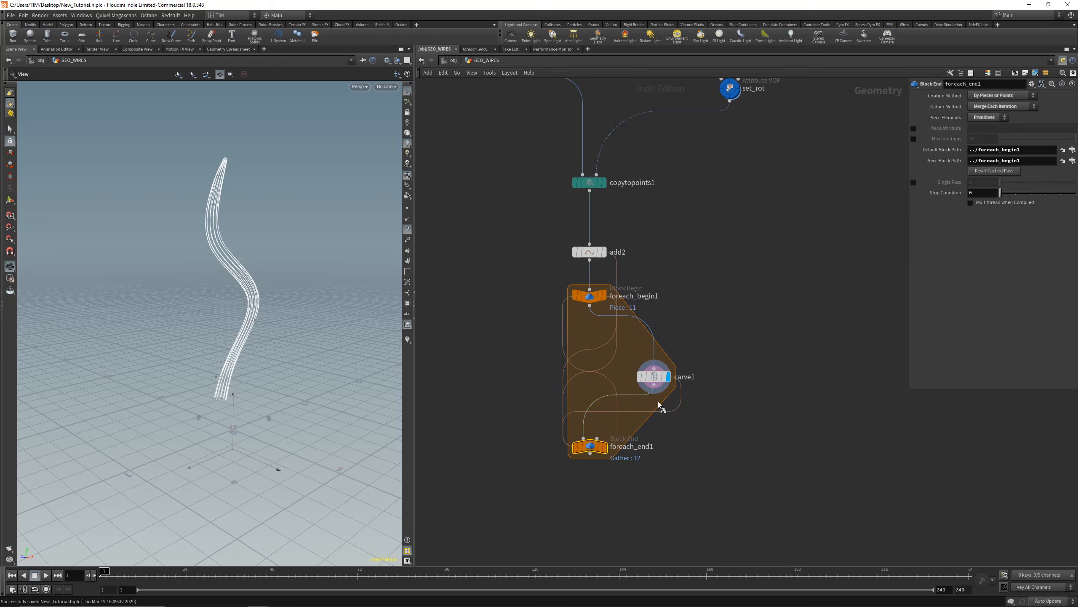
# - Line carve1 up between foreach_begin1 and foreach_end1, and display foreach_end1
pyautogui.click(604, 295)
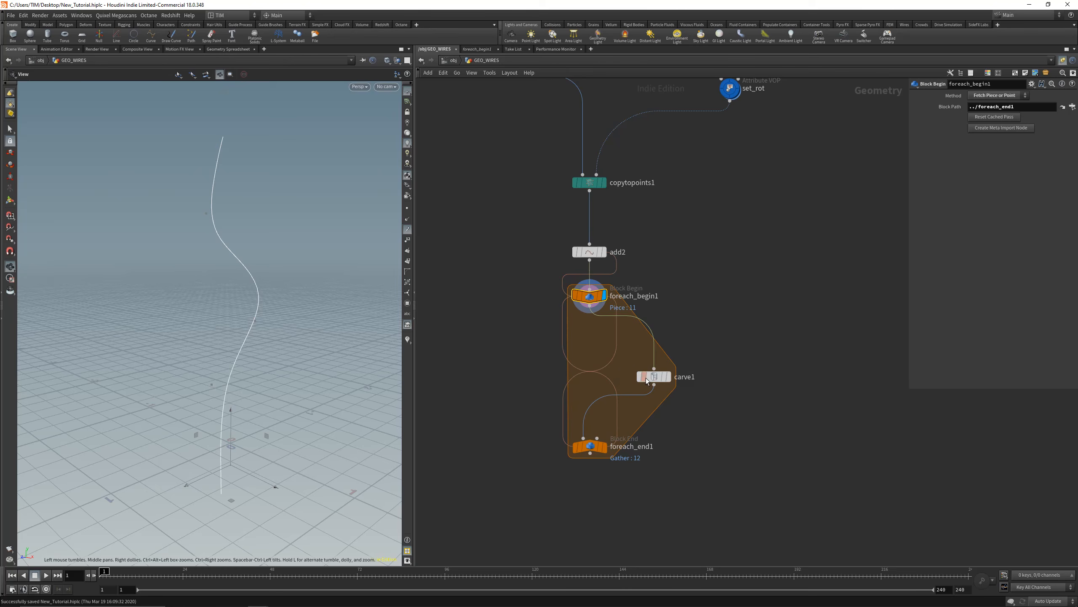
pyautogui.moveTo(656, 376); pyautogui.dragTo(592, 367)
pyautogui.click(603, 446)
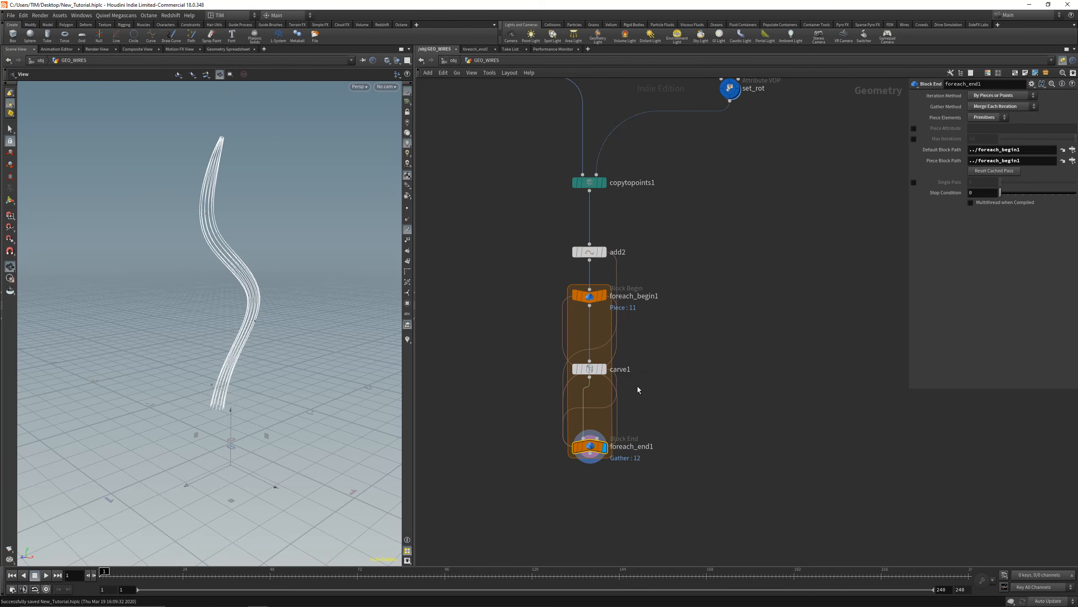
# - Preview individual wire iterations with Single Pass on foreach_end1, and turn Single Pass off again
pyautogui.click(914, 182)
pyautogui.moveTo(1001, 182); pyautogui.dragTo(1058, 182)
pyautogui.click(913, 182)
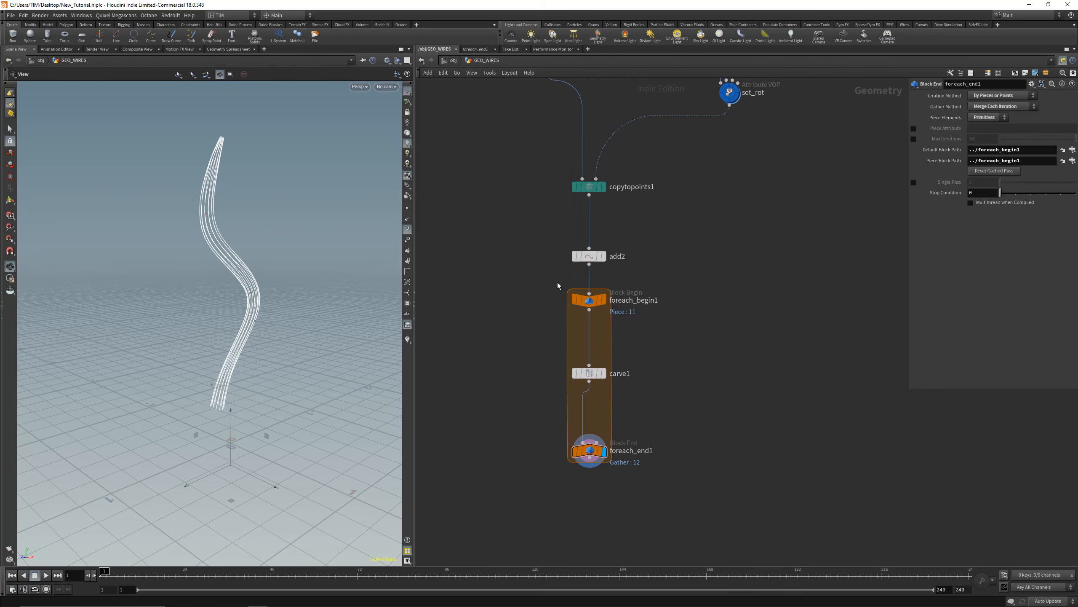
# - Disable First U and enable Second U on carve1 so the wires are cut from their upper end
pyautogui.moveTo(534, 349); pyautogui.dragTo(599, 380)
pyautogui.click(913, 107)
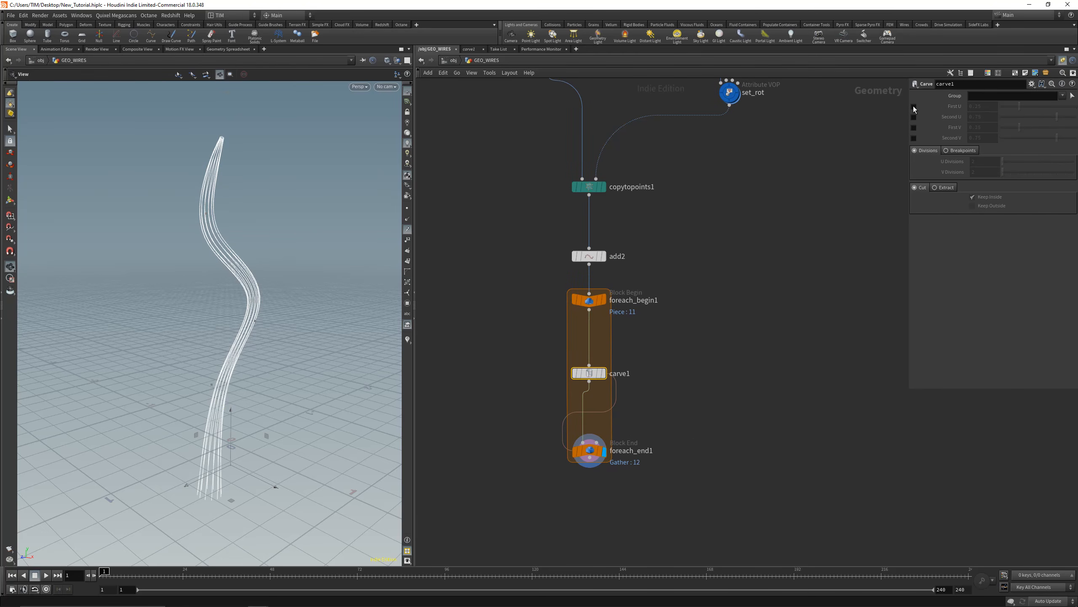
pyautogui.click(913, 117)
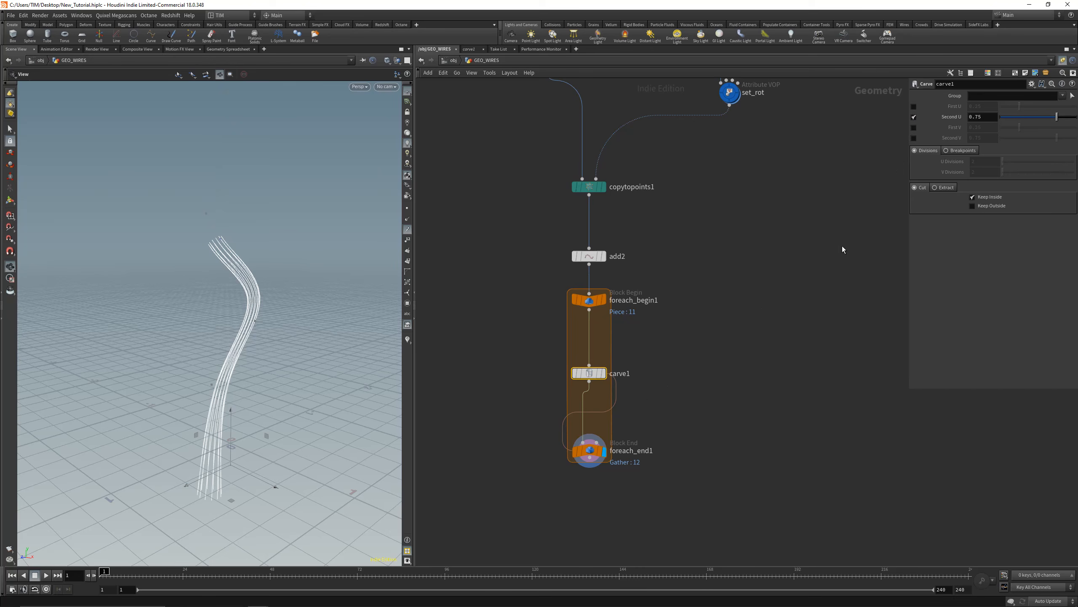
# - Lower Second U on carve1 to 0.732
pyautogui.moveTo(1054, 121)
pyautogui.mouseDown()
pyautogui.moveTo(1016, 120)
pyautogui.moveTo(1055, 116)
pyautogui.mouseUp()
# - Recolor the for-each block's begin and end nodes yellow-orange and save the scene
pyautogui.moveTo(518, 409); pyautogui.dragTo(679, 519)
pyautogui.press('c')
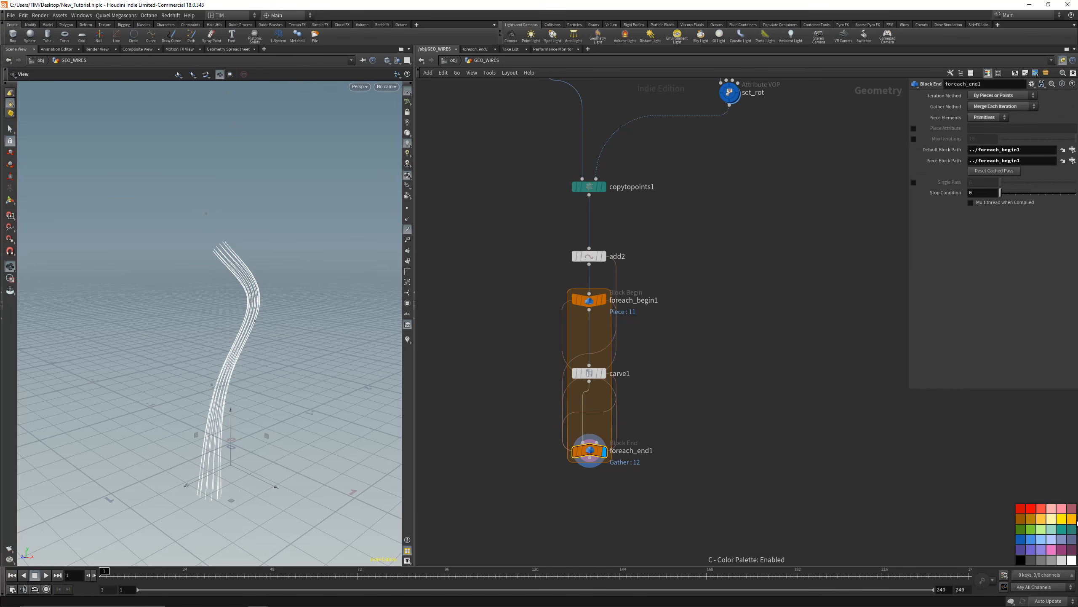
pyautogui.click(1073, 517)
pyautogui.press('c')
pyautogui.hotkey('ctrl', 's')
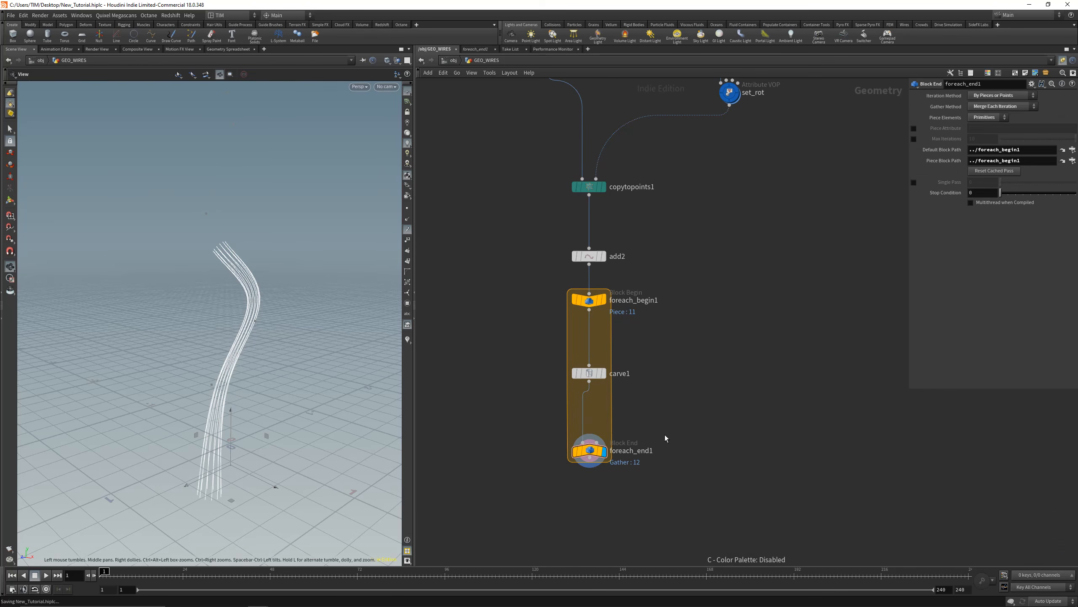
pyautogui.moveTo(252, 311)
pyautogui.mouseDown()
pyautogui.moveTo(223, 318)
pyautogui.moveTo(268, 320)
pyautogui.mouseUp()
pyautogui.moveTo(237, 424); pyautogui.dragTo(251, 427)
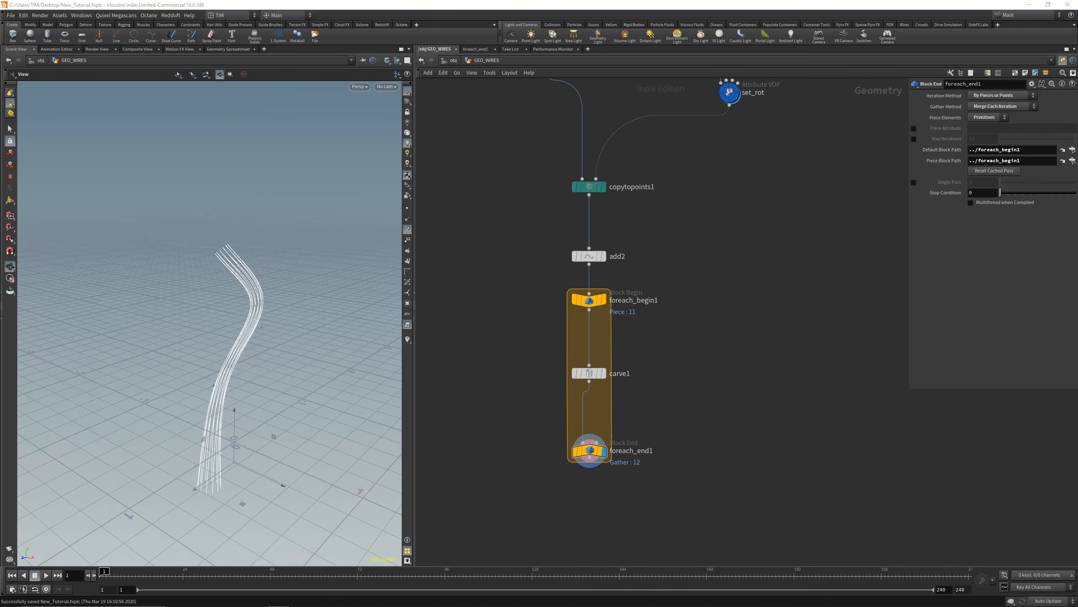
# - Create a Meta Import Node from foreach_begin1, place it to the right of the loop, and rename it meta
pyautogui.click(588, 373)
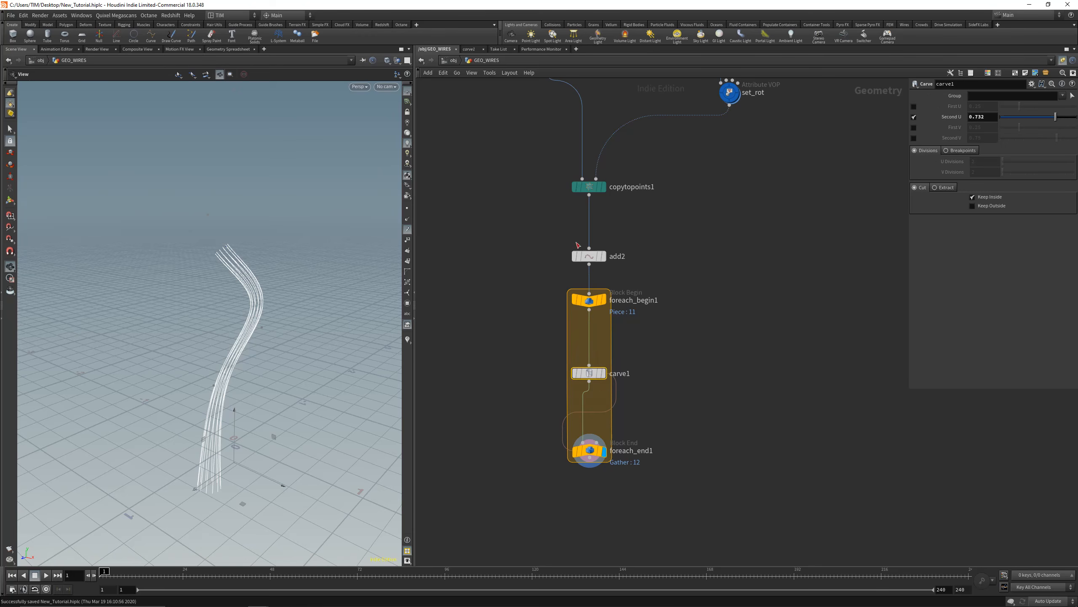
pyautogui.click(588, 300)
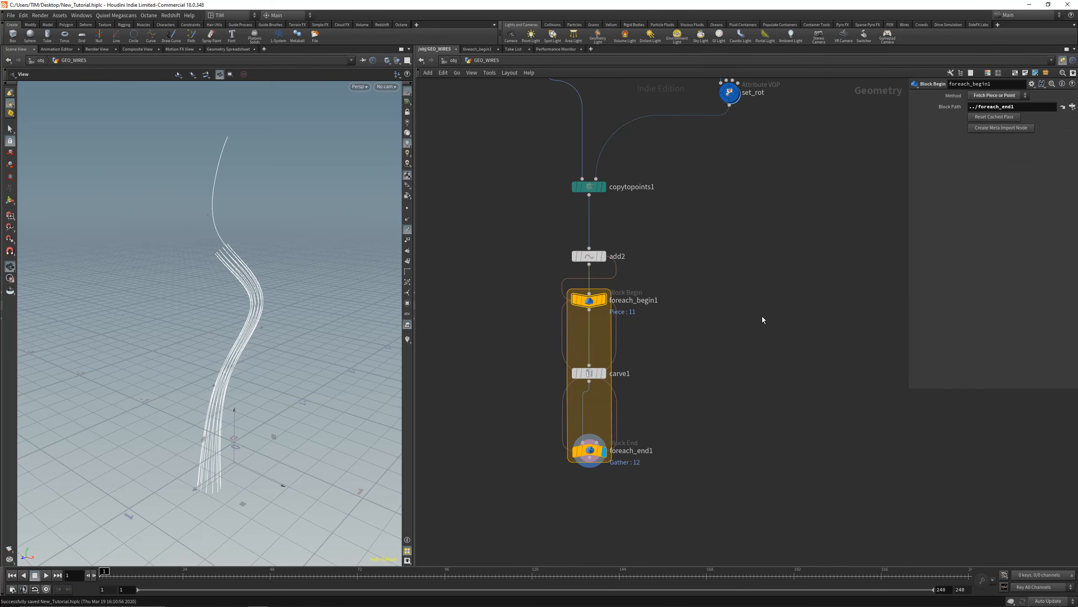
pyautogui.click(989, 126)
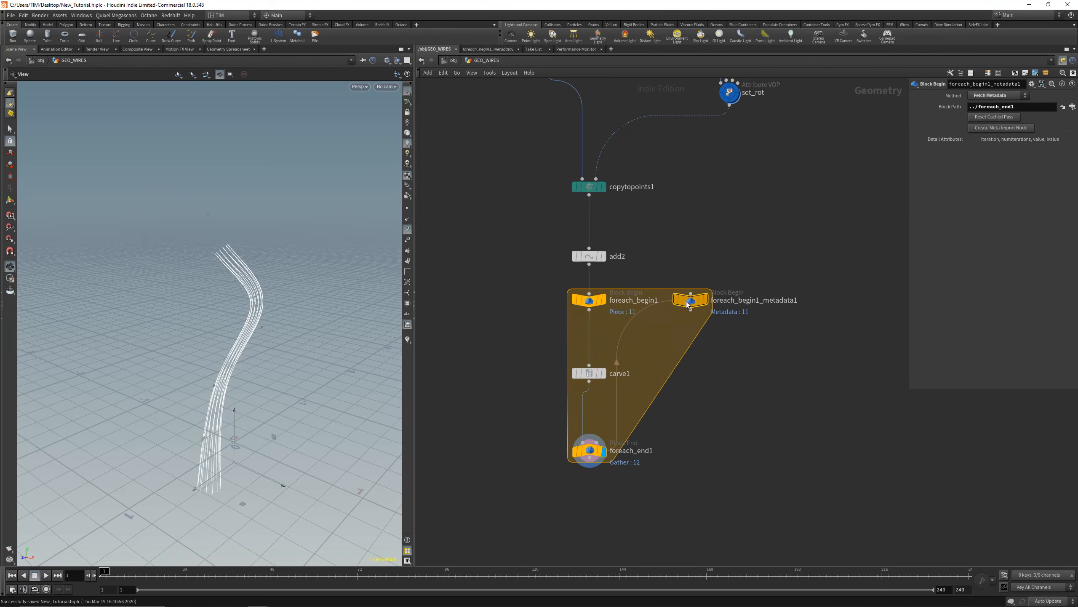
pyautogui.moveTo(688, 304); pyautogui.dragTo(703, 303)
pyautogui.doubleClick(737, 302)
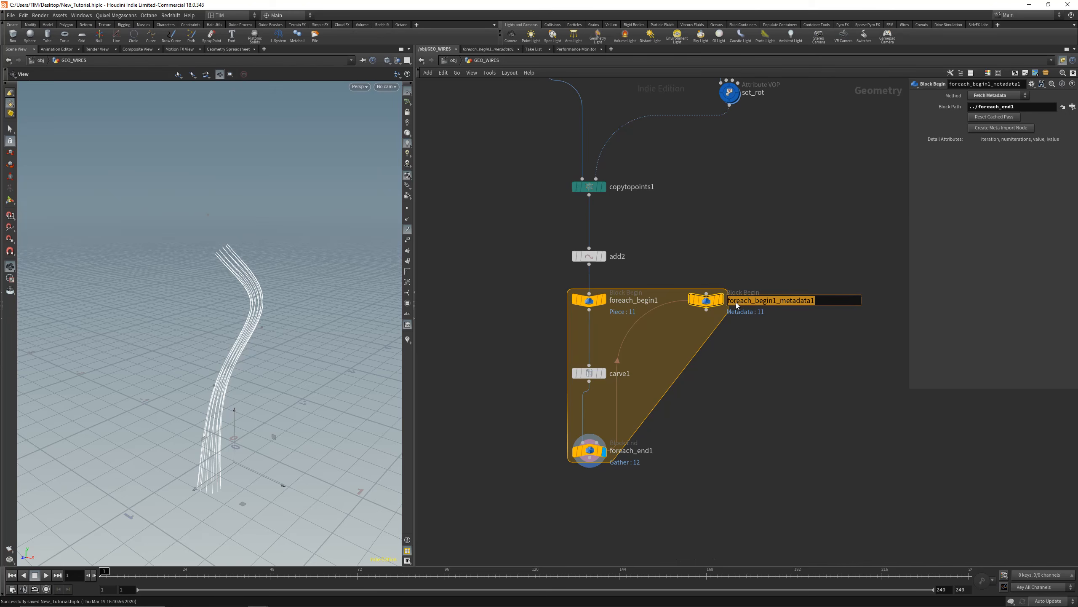
pyautogui.write('meta')
# - Inspect the detail attributes of the meta node in the Geometry Spreadsheet, and return to the scene view
pyautogui.click(220, 49)
pyautogui.click(62, 74)
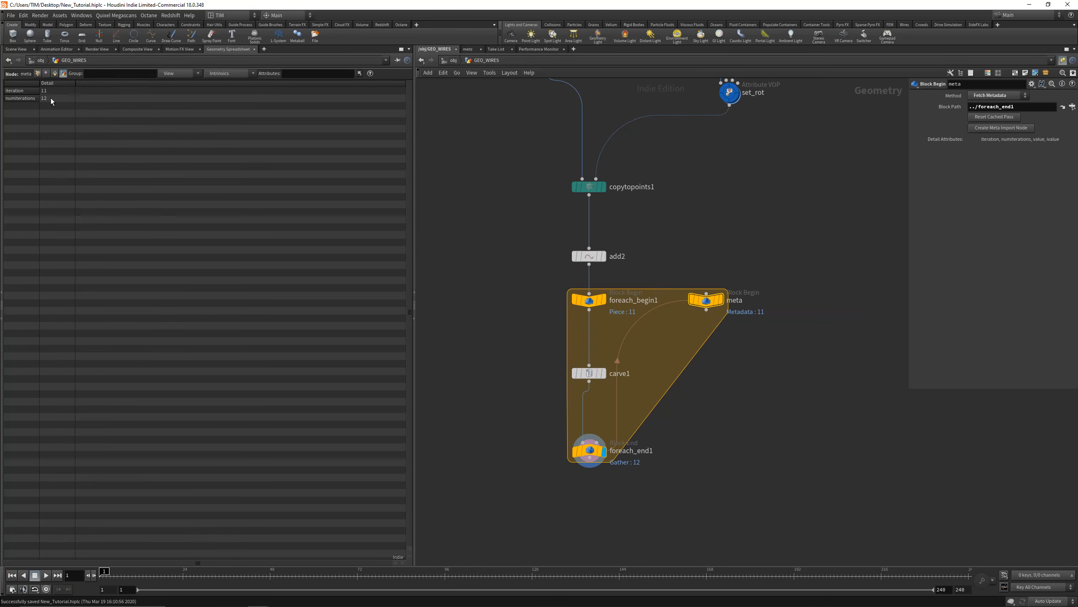
pyautogui.click(16, 49)
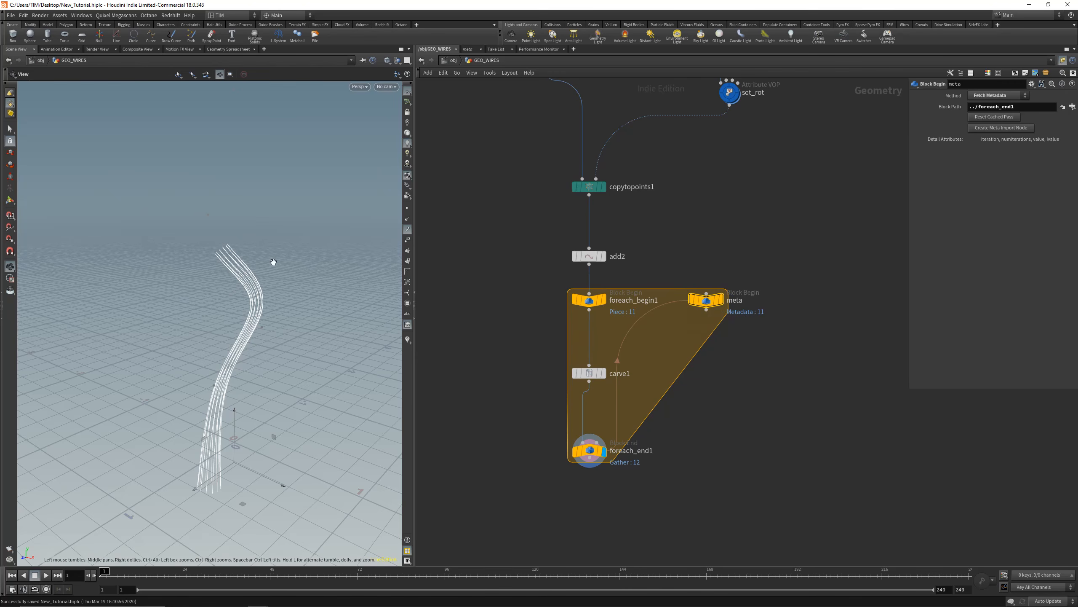
# - Rename carve1 to carve and reposition it between foreach_begin1 and foreach_end1
pyautogui.click(589, 373)
pyautogui.moveTo(595, 373); pyautogui.dragTo(595, 362)
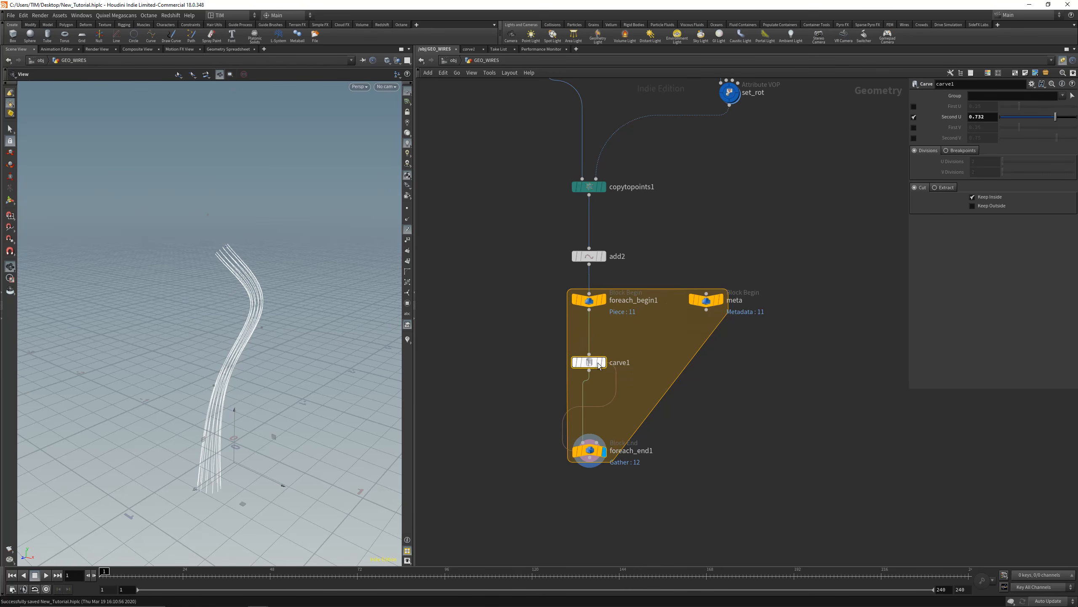
pyautogui.doubleClick(620, 363)
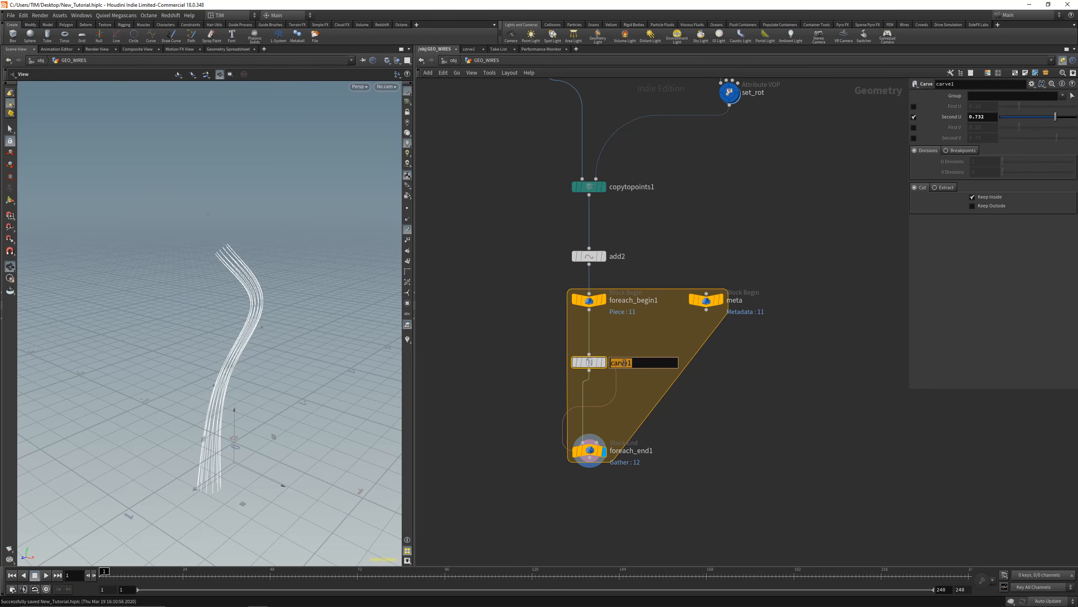
pyautogui.press('BackSpace')
pyautogui.write('carve')
pyautogui.press('Return')
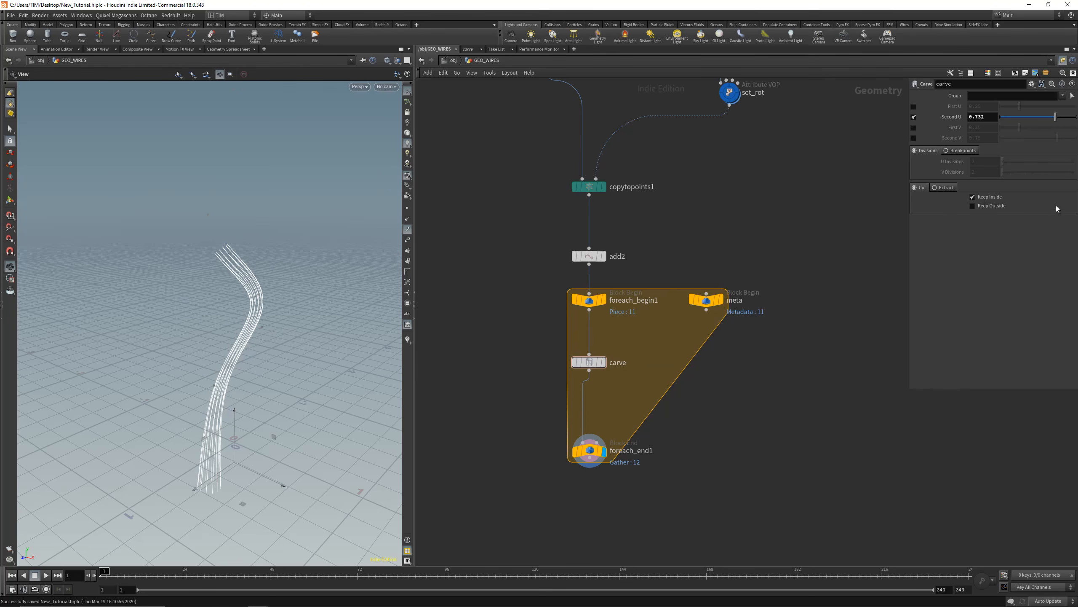
pyautogui.moveTo(619, 412); pyautogui.dragTo(609, 434, button='middle')
pyautogui.moveTo(586, 390); pyautogui.dragTo(587, 406)
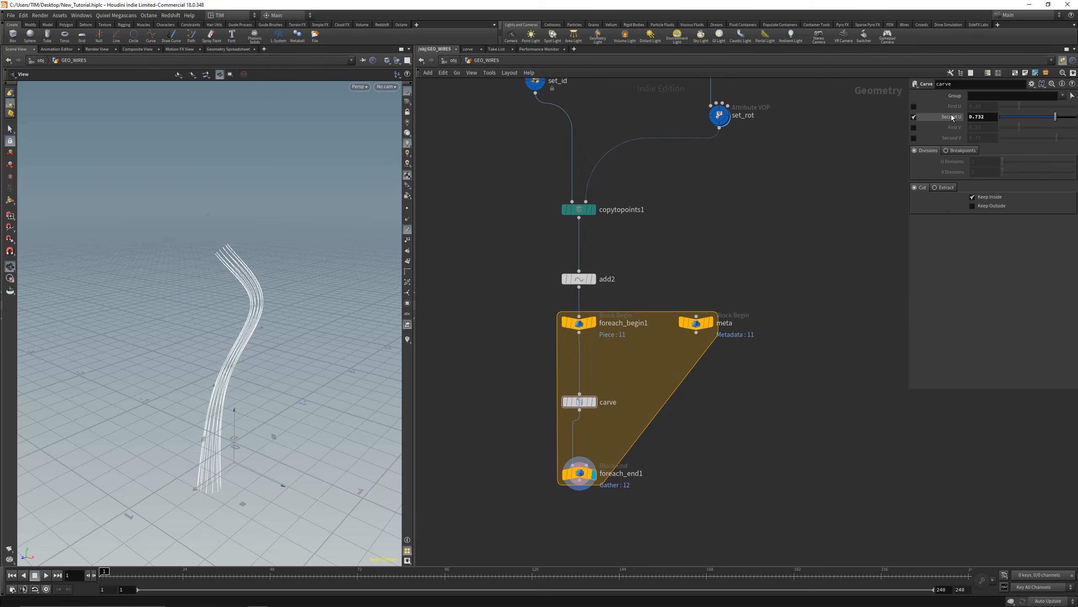
# - Reference the meta node's global iteration attribute in the carve node's Second U through Scene Data
pyautogui.rightClick(977, 117)
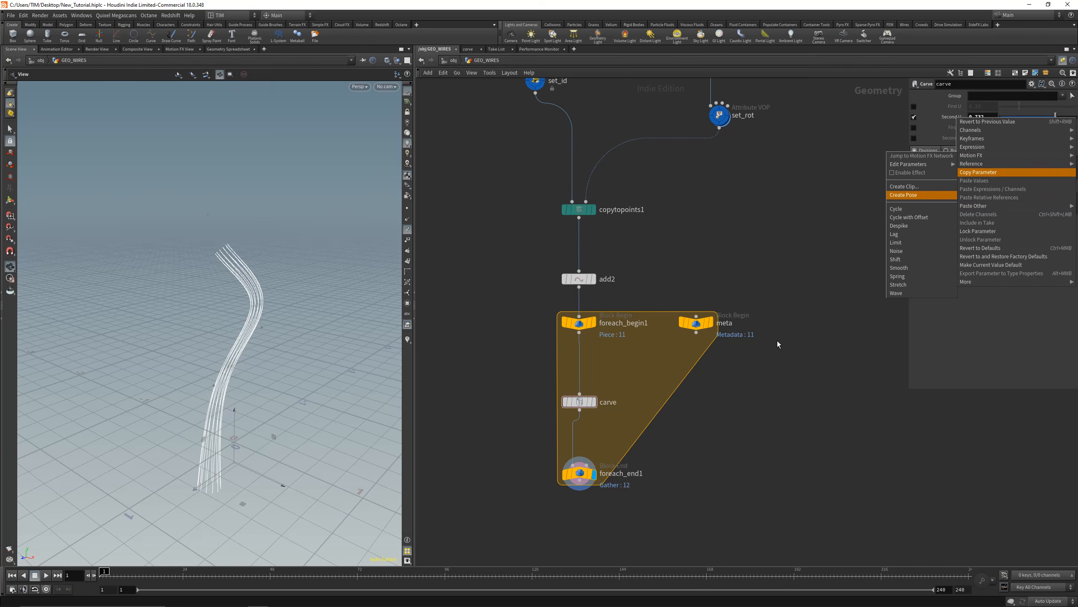
pyautogui.moveTo(972, 164)
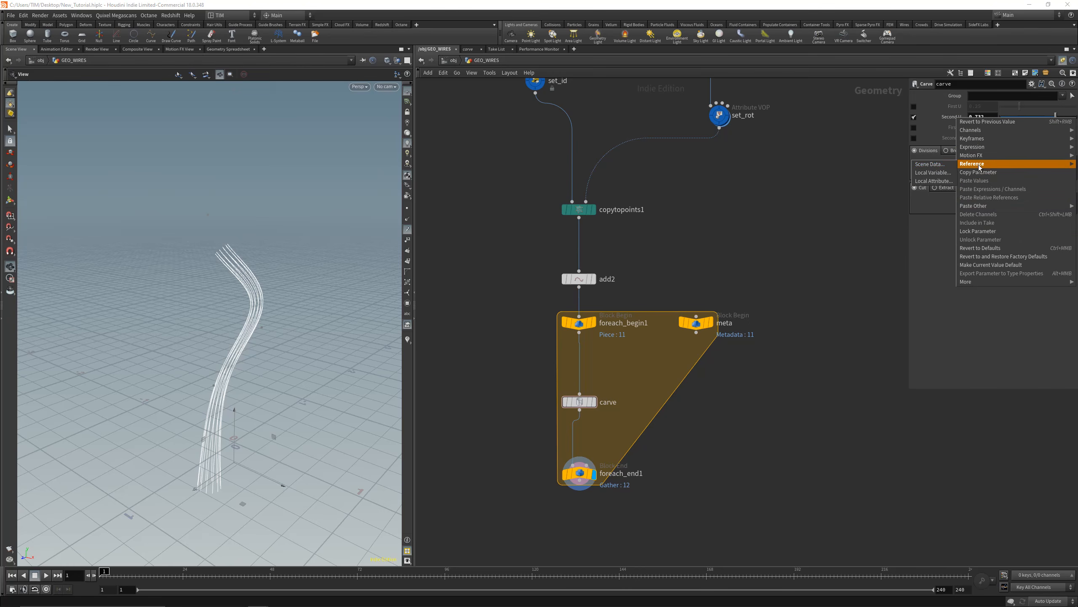
pyautogui.click(938, 165)
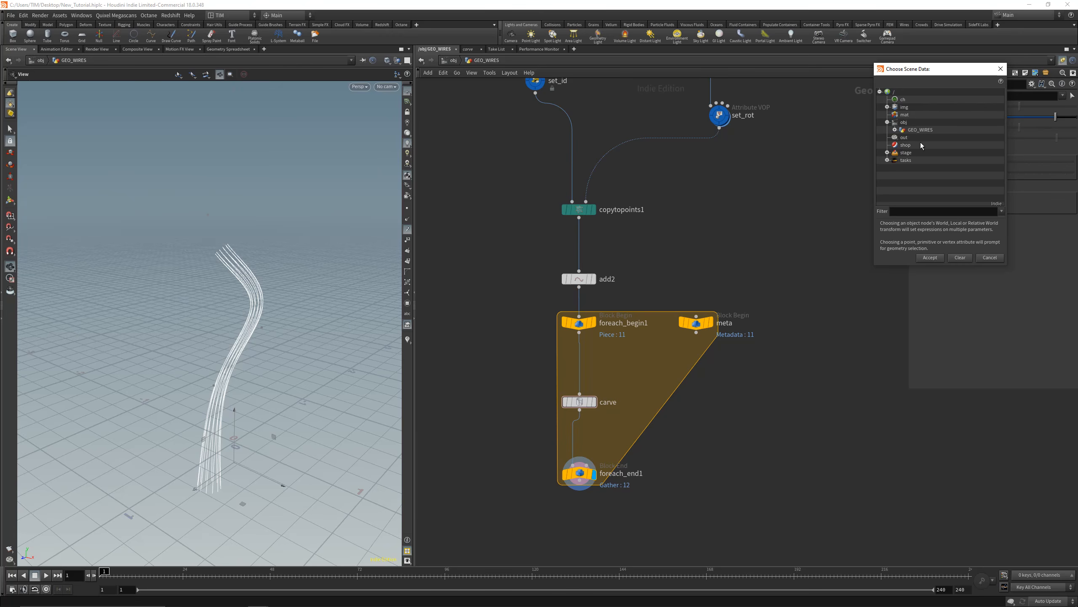
pyautogui.click(886, 121)
pyautogui.scroll(-2, 933, 168)
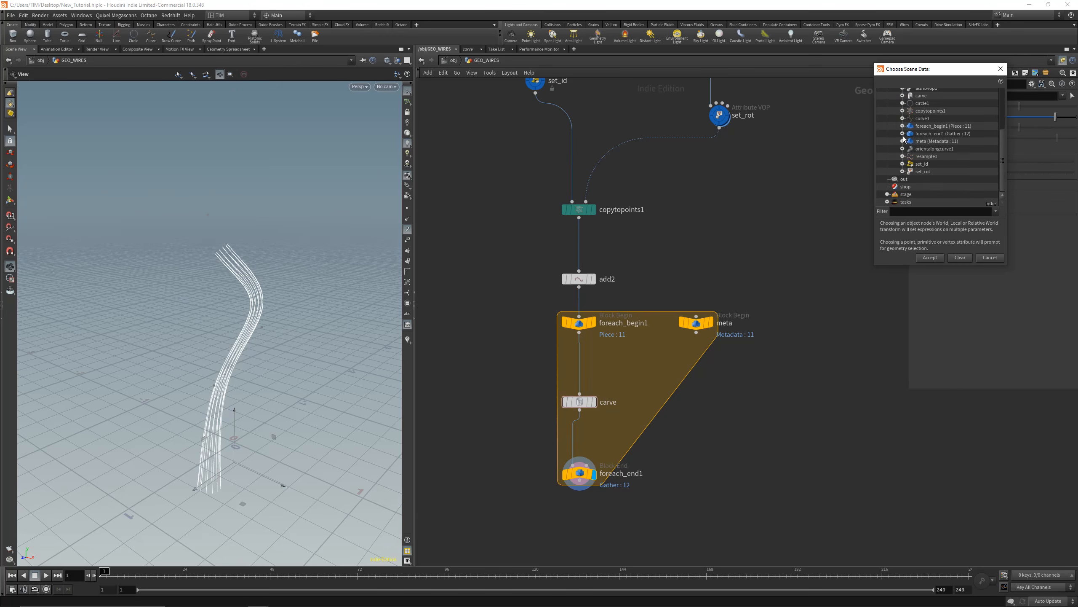
pyautogui.click(903, 141)
pyautogui.click(910, 148)
pyautogui.click(918, 157)
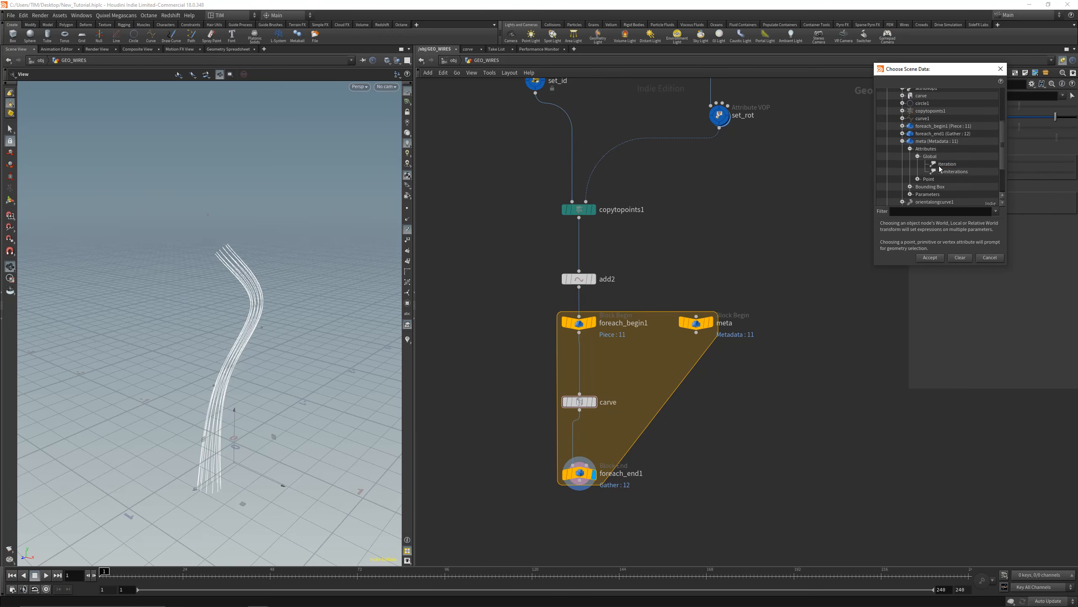
pyautogui.click(936, 164)
pyautogui.click(930, 257)
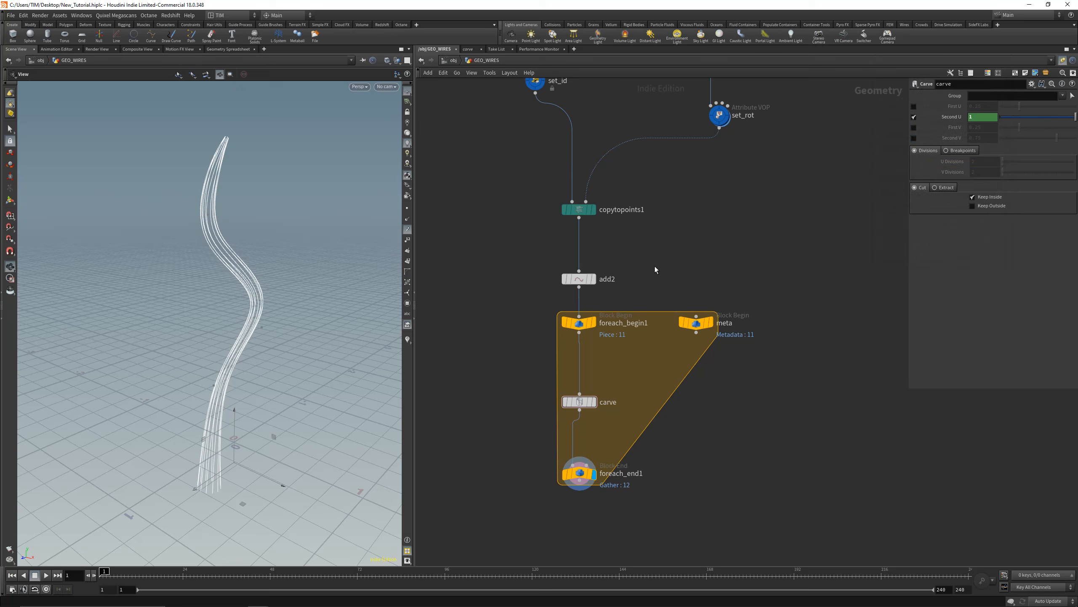
# - Open the Second U expression in the expression editor and widen the editor window over the network
pyautogui.click(950, 116)
pyautogui.click(993, 117)
pyautogui.hotkey('alt', 'e')
pyautogui.moveTo(932, 33); pyautogui.dragTo(484, 302)
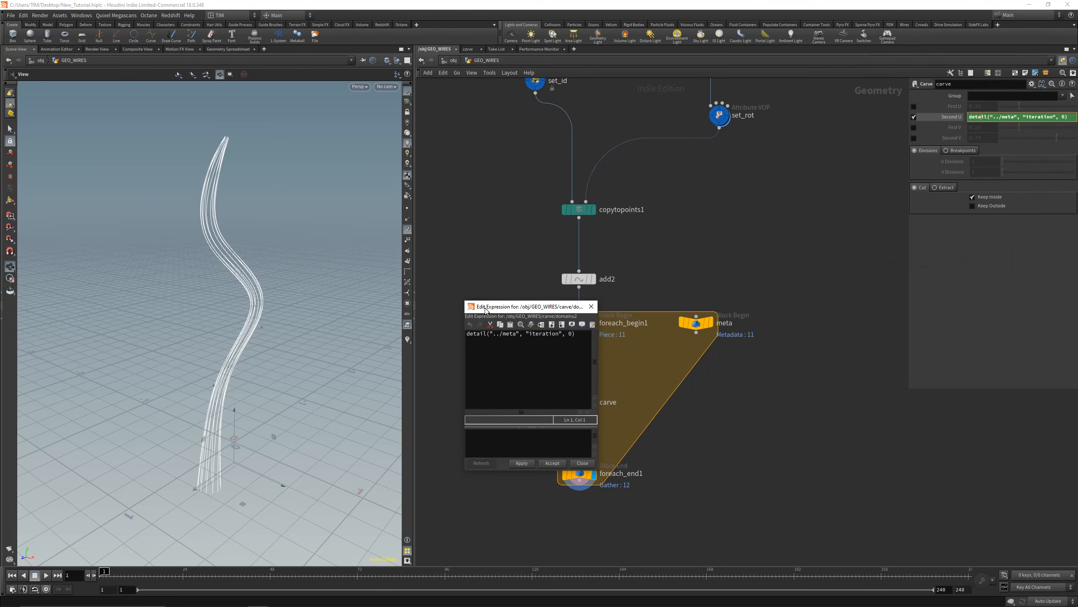
pyautogui.moveTo(598, 345); pyautogui.dragTo(743, 344)
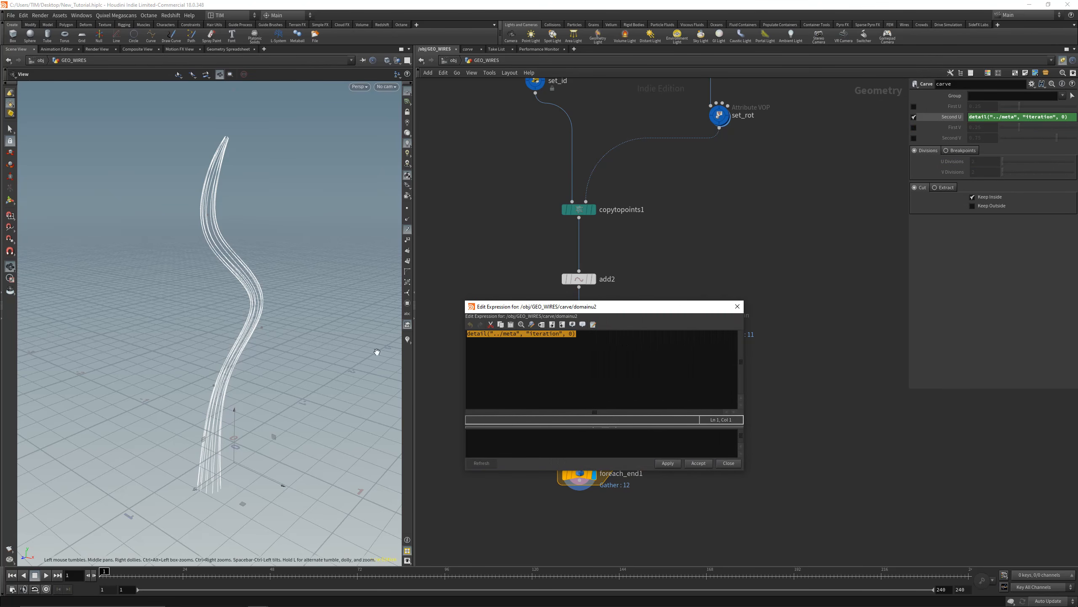
# - Examine the parts of the detail expression: the function name, the ../meta path and the iteration attribute
pyautogui.click(494, 345)
pyautogui.moveTo(467, 335); pyautogui.dragTo(487, 335)
pyautogui.click(497, 335)
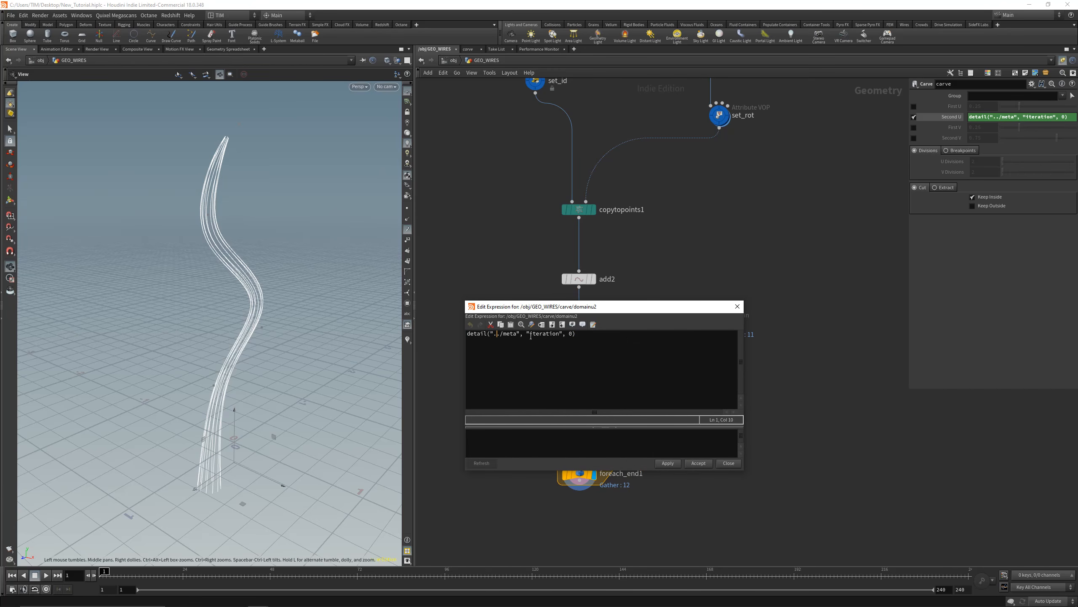
pyautogui.moveTo(531, 336); pyautogui.dragTo(564, 335)
pyautogui.click(672, 350)
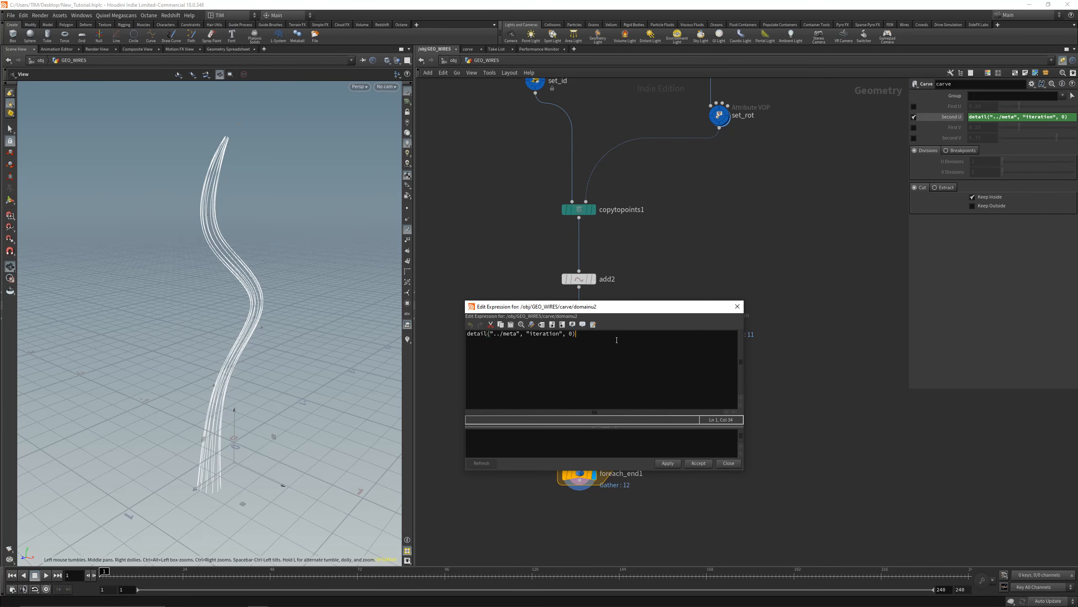
pyautogui.click(468, 334)
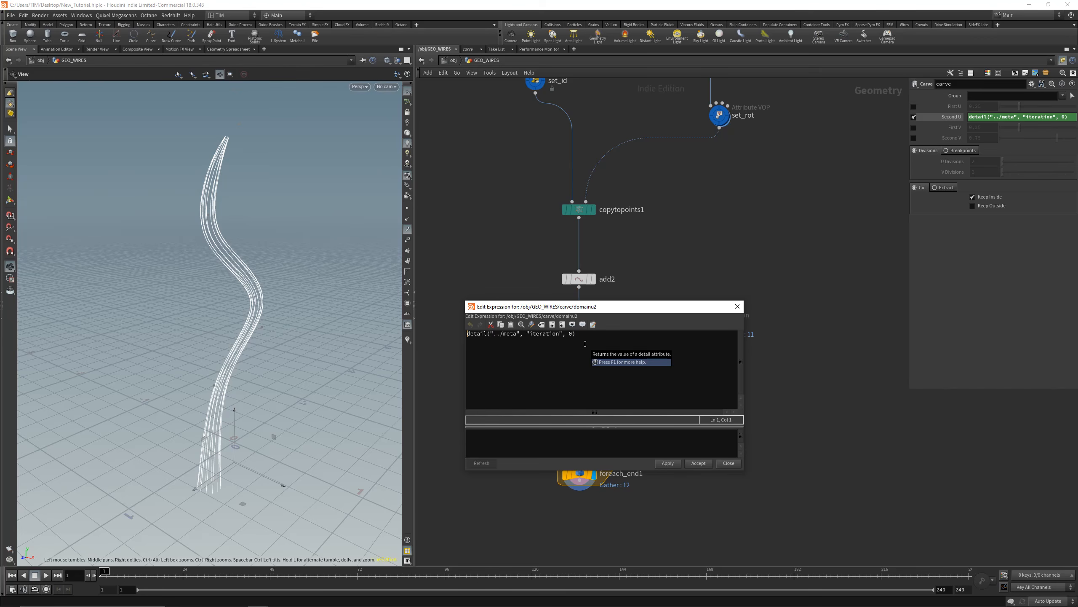
pyautogui.moveTo(577, 334); pyautogui.dragTo(454, 333)
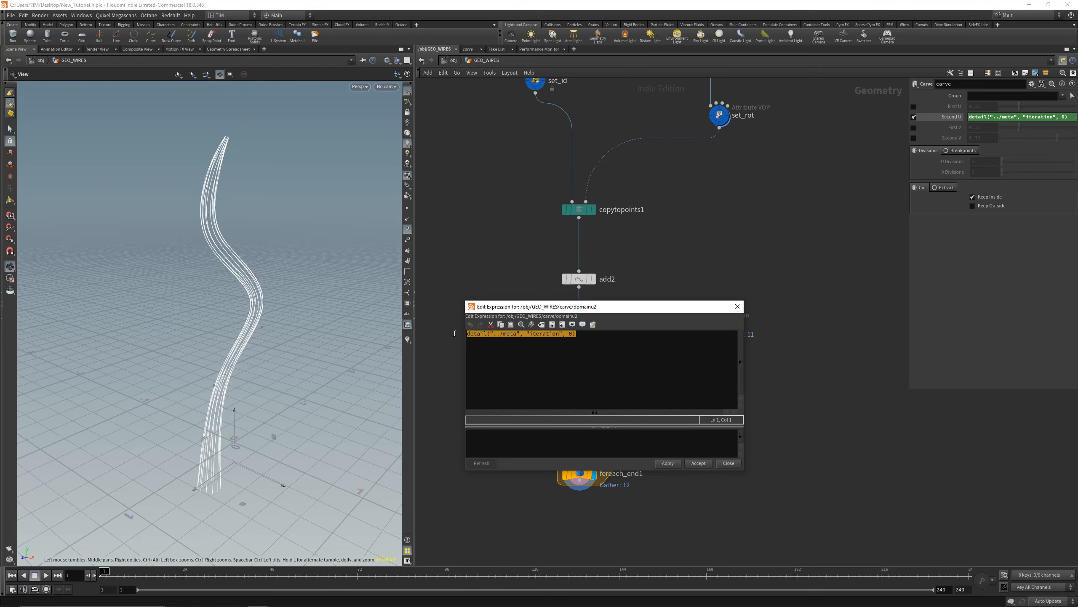
pyautogui.moveTo(576, 334); pyautogui.dragTo(465, 334)
pyautogui.moveTo(572, 334); pyautogui.dragTo(459, 335)
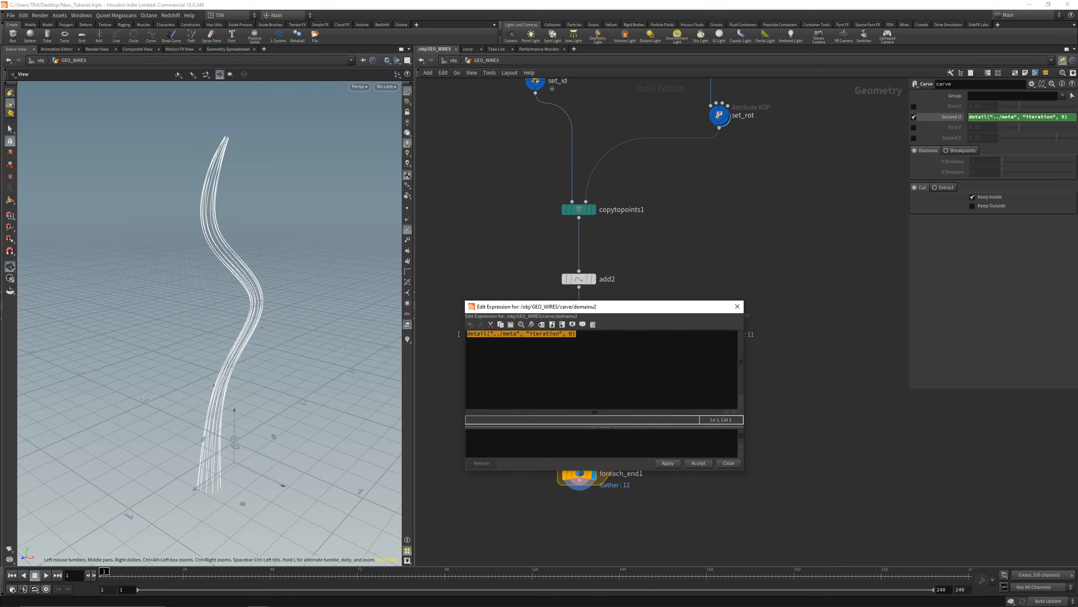
# - Wrap the whole detail("../meta", "iteration", 0) call in a rand() function
pyautogui.click(542, 352)
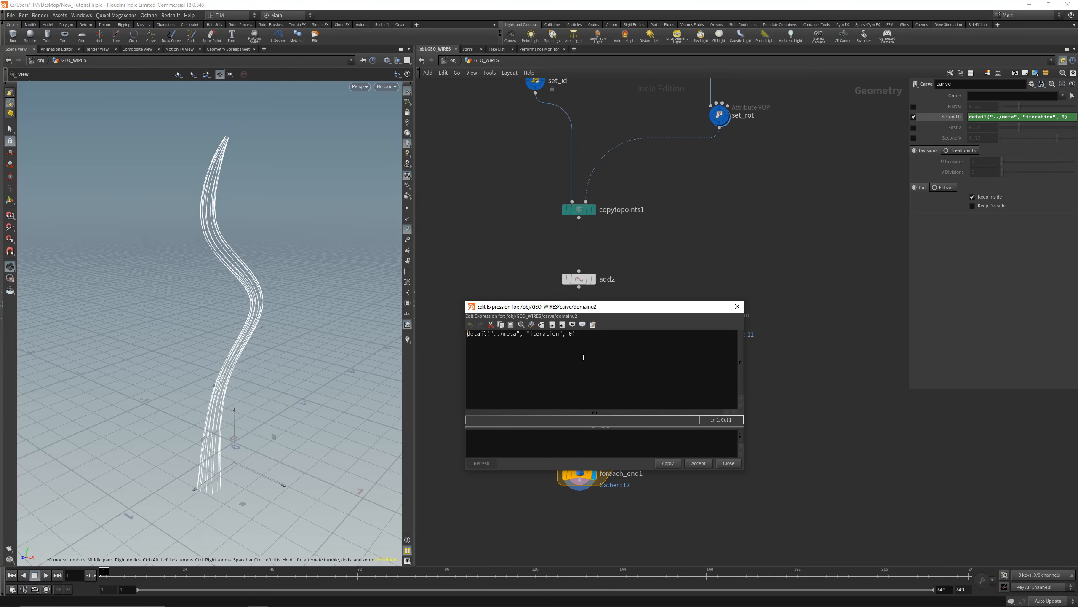
pyautogui.write('rand(')
pyautogui.press('Right')
pyautogui.press('Right')
pyautogui.press('Right')
pyautogui.press('Right')
pyautogui.press('Right')
pyautogui.press('Right')
pyautogui.press('Right')
pyautogui.press('Right')
pyautogui.press('Right')
pyautogui.press('Right')
pyautogui.press('Right')
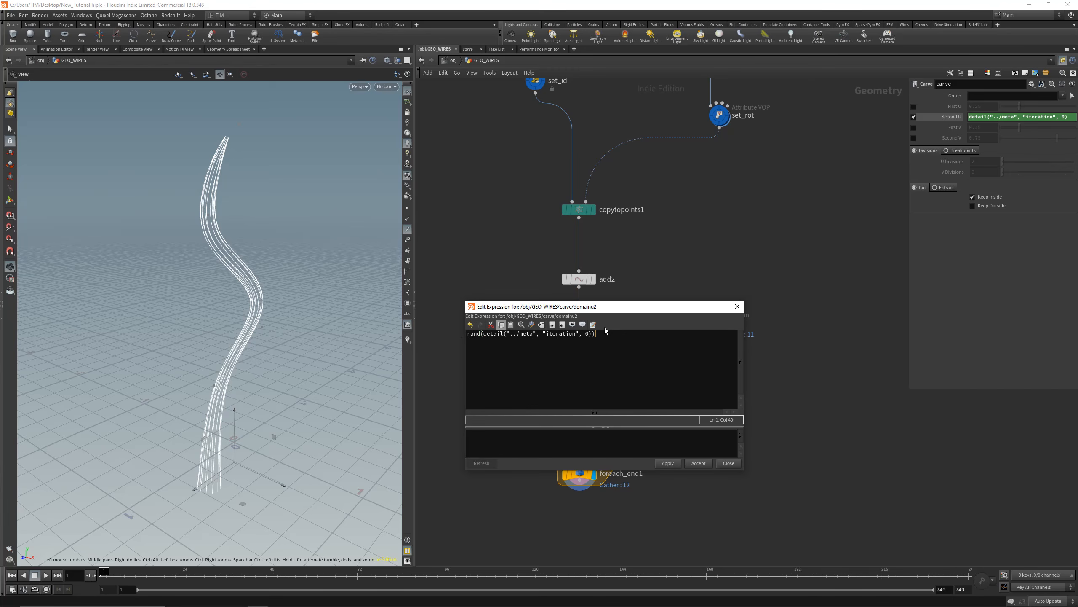
# - Put fit01( in front of the rand call and add a comma after it for the range arguments
pyautogui.click(468, 333)
pyautogui.write('fit')
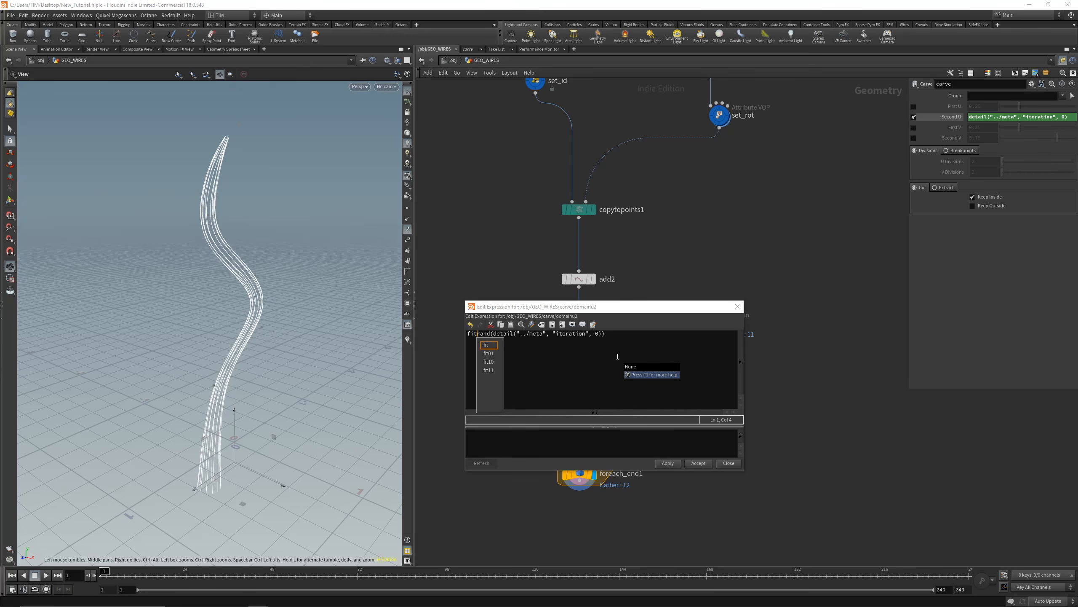
pyautogui.write('01(')
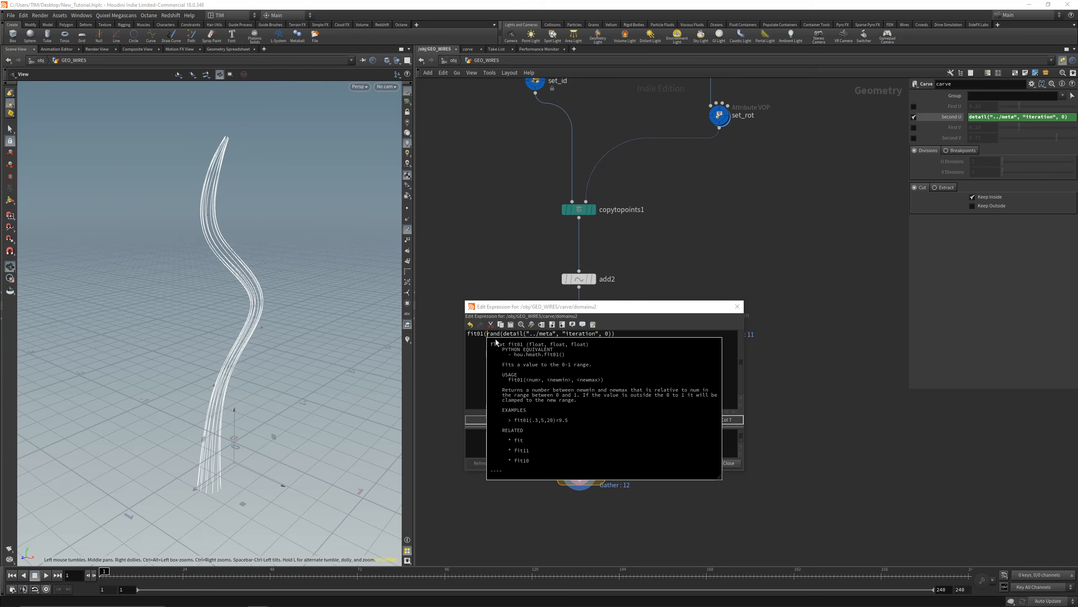
pyautogui.click(637, 332)
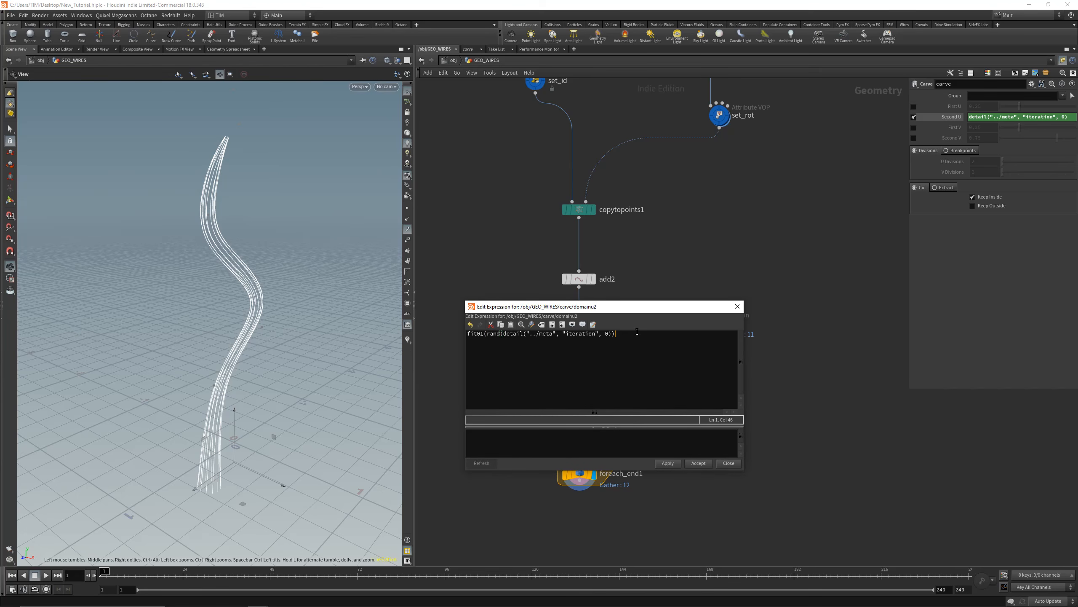
pyautogui.write(',')
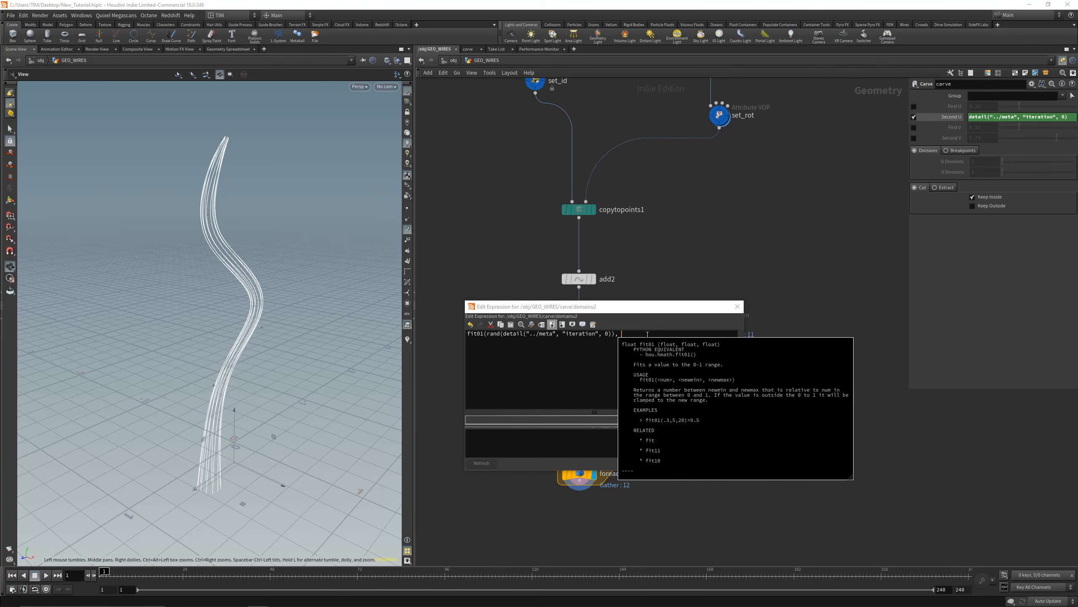
pyautogui.click(647, 334)
# - Enter ch("min") as the new minimum argument of fit01
pyautogui.write('ch')
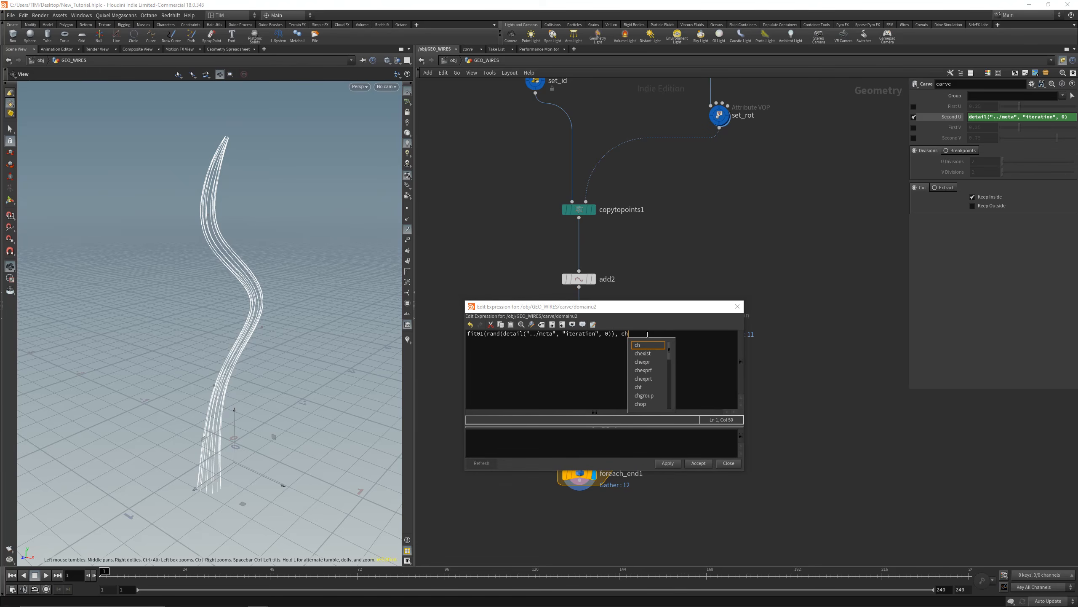
pyautogui.write('("')
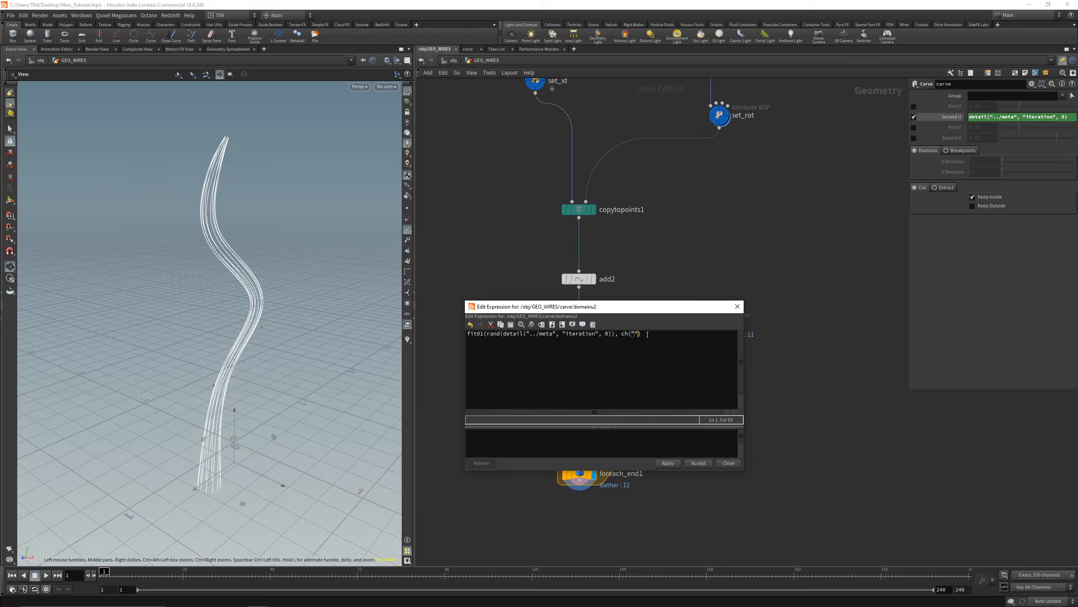
pyautogui.write('mjin')
pyautogui.press('BackSpace')
pyautogui.press('BackSpace')
pyautogui.press('BackSpace')
# - Copy the ch("min") call in the fit01 expression and add a comma after it
pyautogui.press('Left')
pyautogui.press('Left')
pyautogui.hotkey('shift', 'Right')
pyautogui.hotkey('shift', 'Right')
pyautogui.hotkey('shift', 'Right')
pyautogui.hotkey('shift', 'Right')
pyautogui.hotkey('shift', 'Right')
pyautogui.hotkey('shift', 'Right')
pyautogui.hotkey('shift', 'Right')
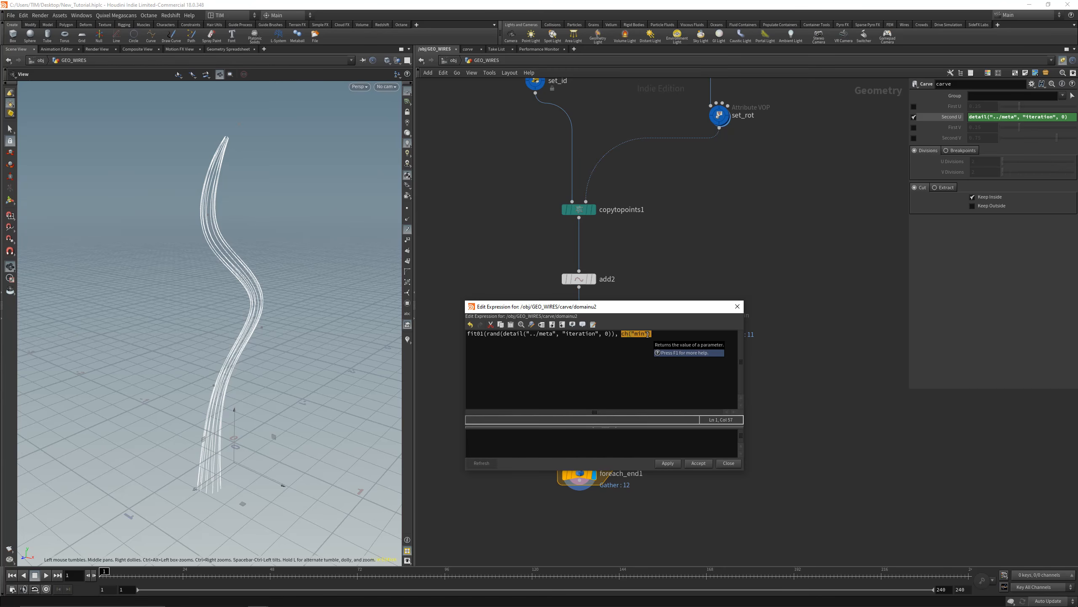
pyautogui.press('Right')
pyautogui.write(',')
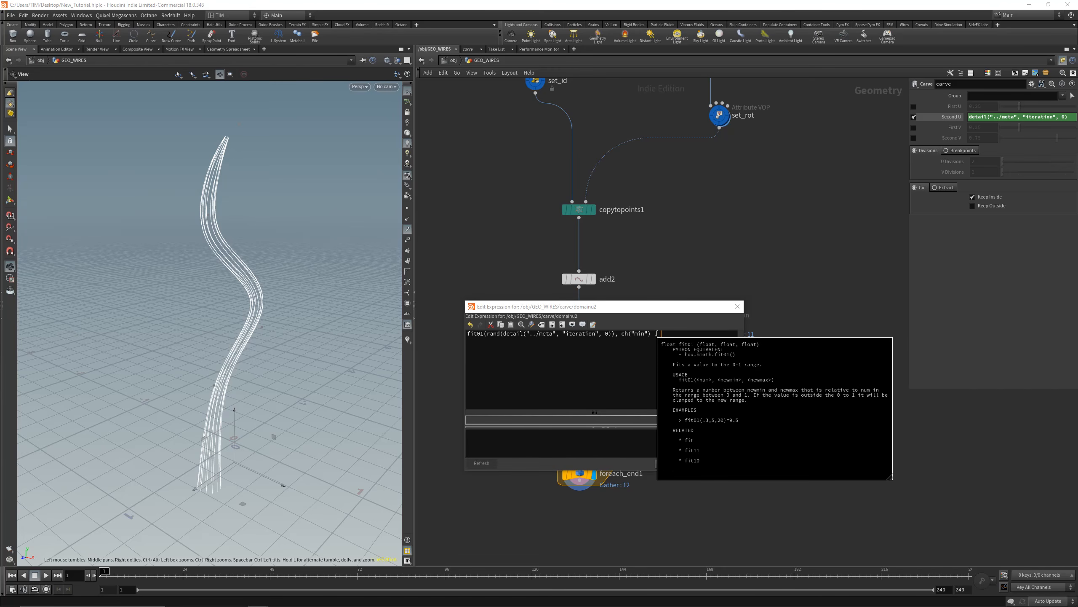
# - Complete the fit01 call with ch("max") as its new maximum and apply the expression to the carve's Second U
pyautogui.write('ch("min")')
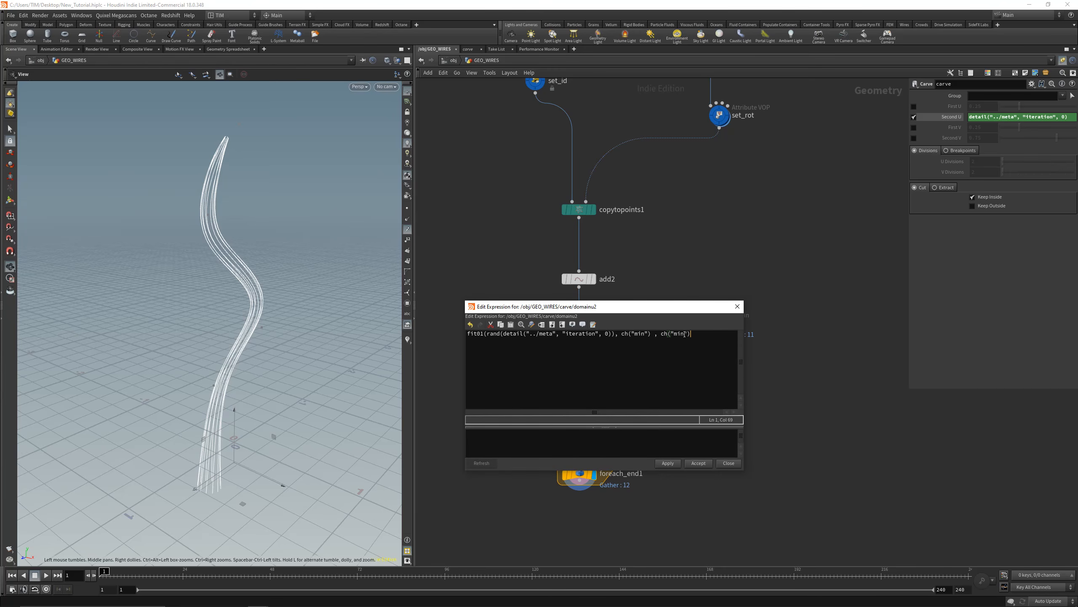
pyautogui.press('BackSpace')
pyautogui.press('BackSpace')
pyautogui.press('BackSpace')
pyautogui.write('max')
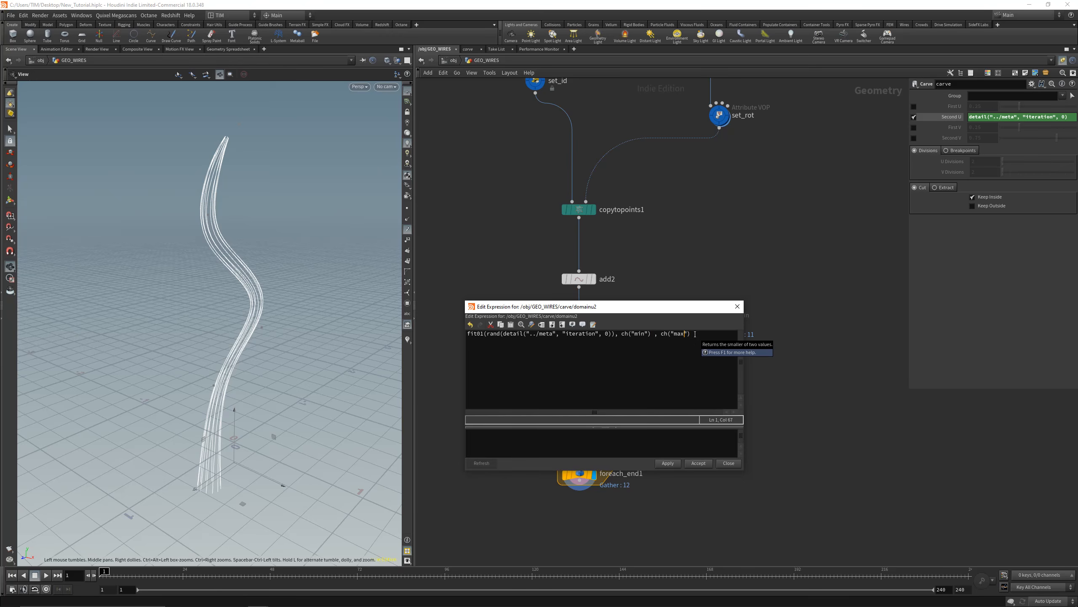
pyautogui.press('Right')
pyautogui.press('Right')
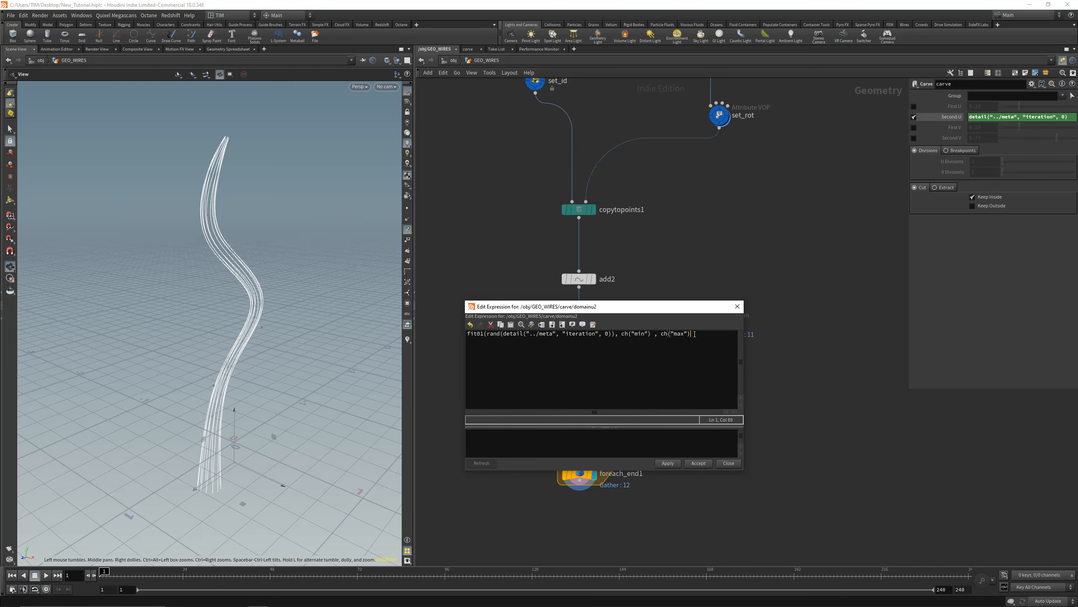
pyautogui.click(670, 464)
pyautogui.moveTo(636, 314); pyautogui.dragTo(602, 251)
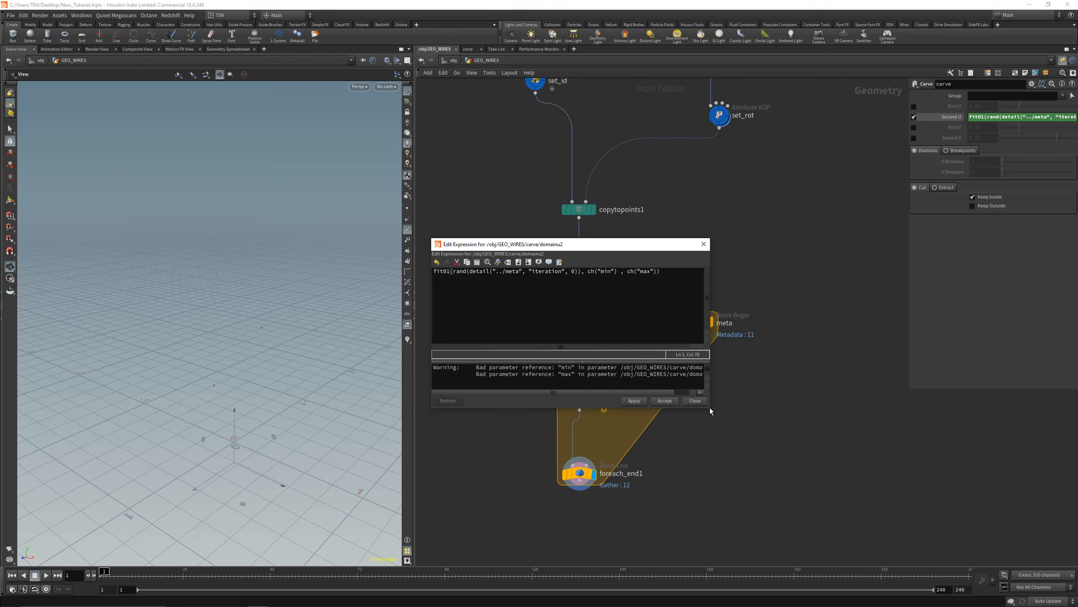
pyautogui.moveTo(709, 408); pyautogui.dragTo(746, 433)
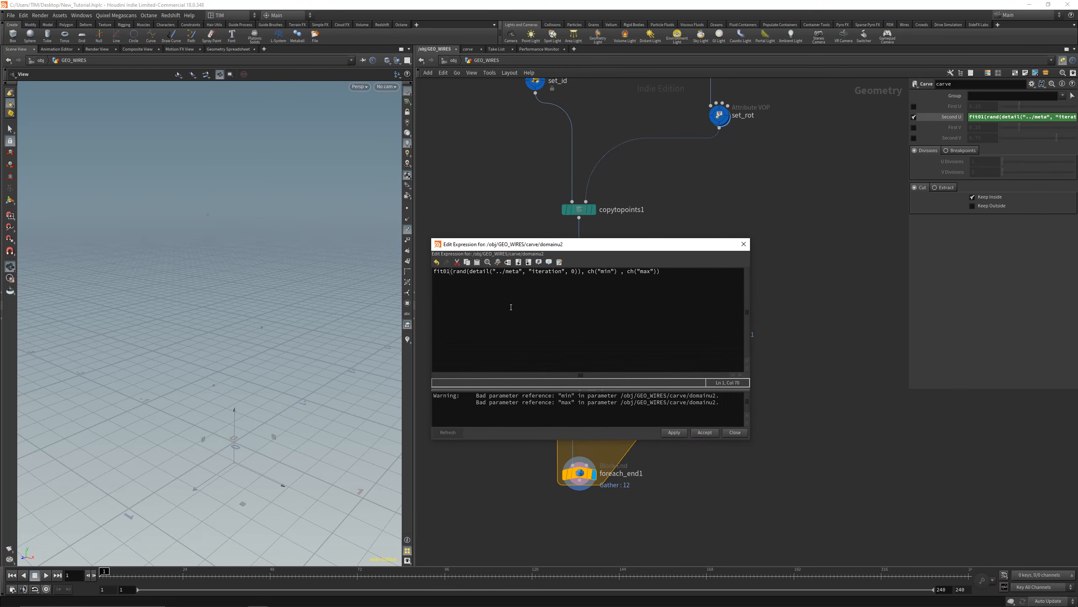
# - Add a float parameter named min to the carve node's parameter interface
pyautogui.click(1032, 85)
pyautogui.click(1008, 93)
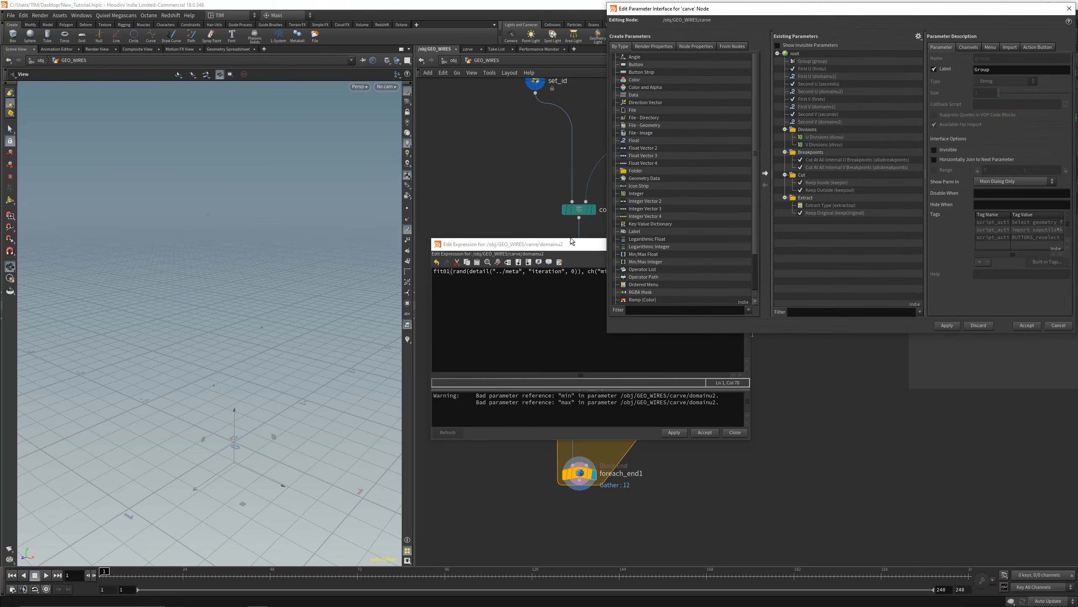
pyautogui.moveTo(531, 244); pyautogui.dragTo(296, 220)
pyautogui.moveTo(772, 39); pyautogui.dragTo(731, 172)
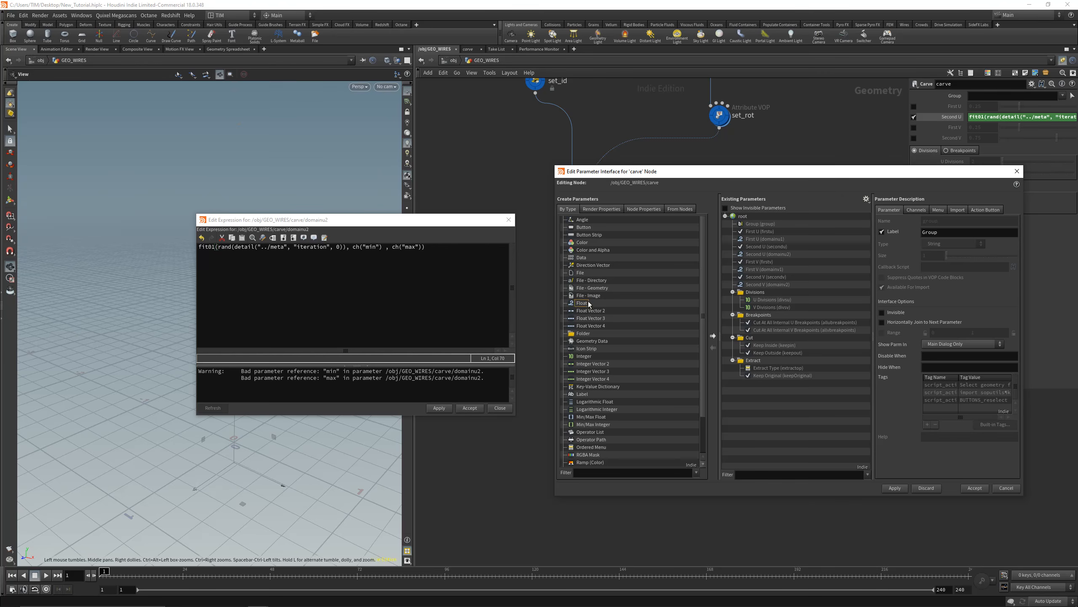
pyautogui.moveTo(582, 302); pyautogui.dragTo(736, 407)
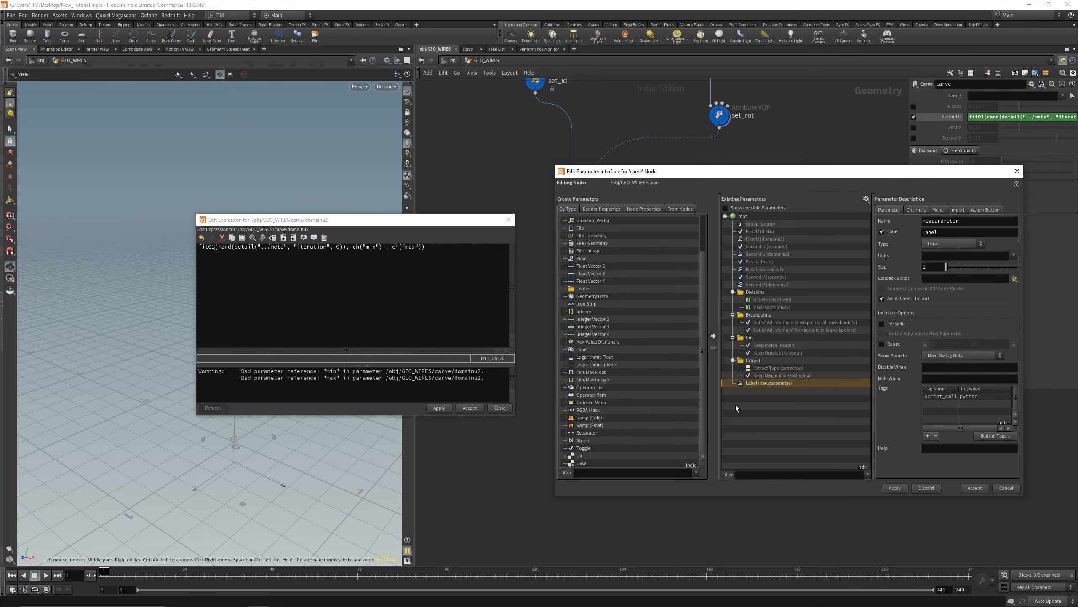
pyautogui.doubleClick(968, 219)
pyautogui.write('min')
pyautogui.press('Tab')
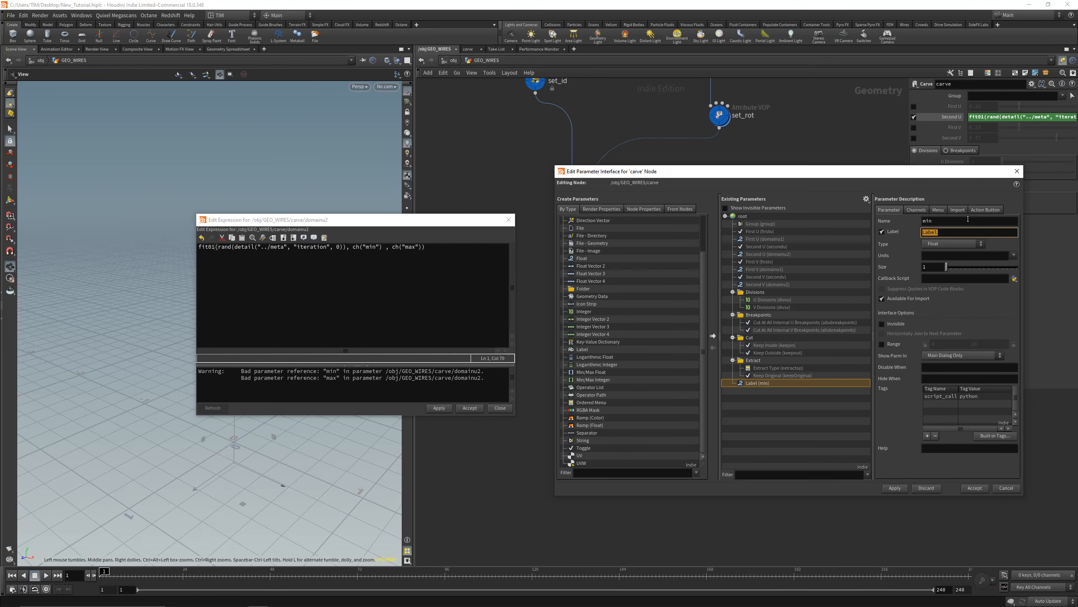
pyautogui.write('Min')
pyautogui.click(773, 452)
# - Duplicate the min parameter, name the copy max with the label Max, and accept the interface changes
pyautogui.click(759, 384)
pyautogui.hotkey('ctrl', 'c')
pyautogui.hotkey('ctrl', 'v')
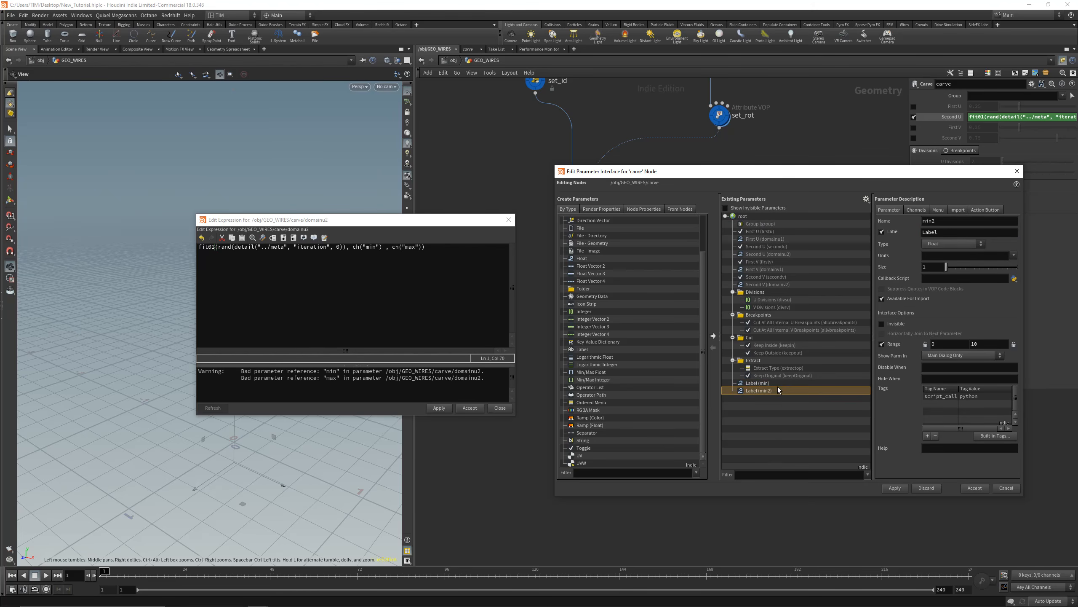
pyautogui.doubleClick(961, 222)
pyautogui.write('max')
pyautogui.doubleClick(955, 233)
pyautogui.write('MAx')
pyautogui.click(888, 490)
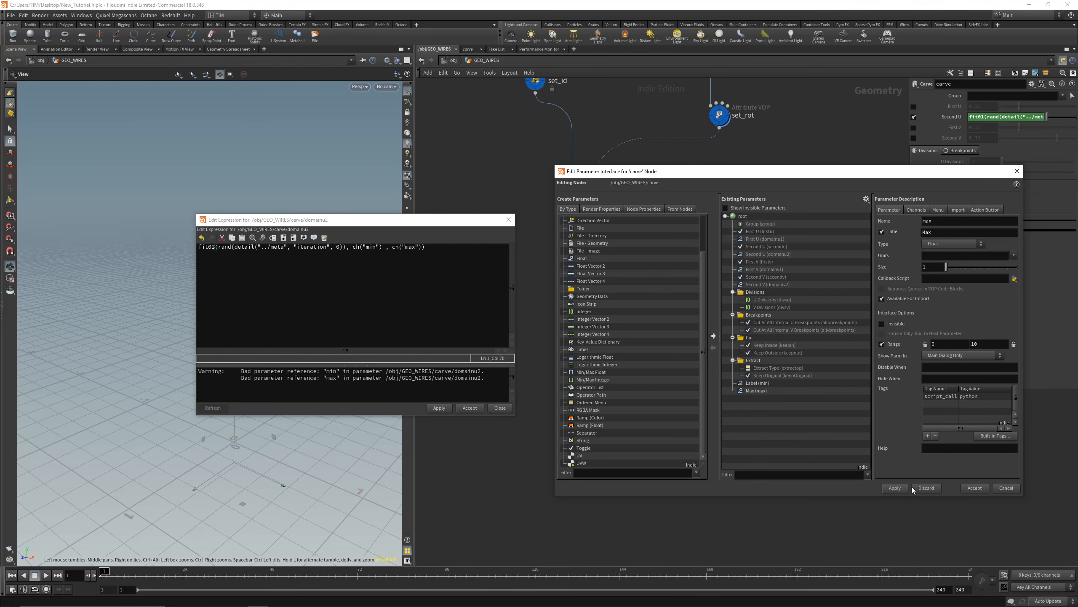
pyautogui.click(972, 488)
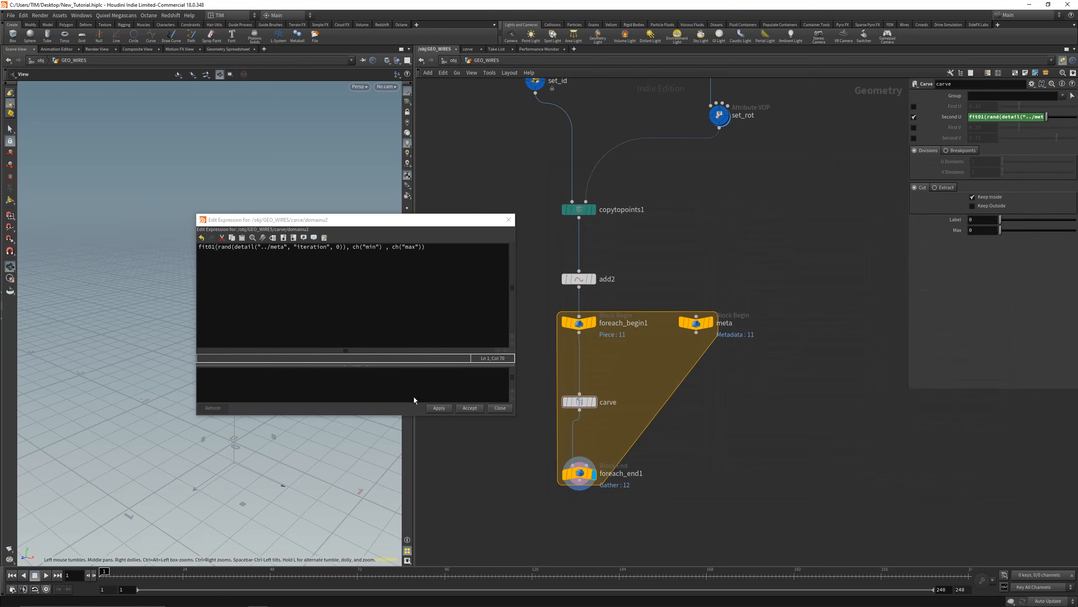
# - Try a min value of about 1.45 and a Max value of about 3.35 on the carve node
pyautogui.moveTo(383, 225); pyautogui.dragTo(648, 112)
pyautogui.moveTo(240, 428); pyautogui.dragTo(251, 374)
pyautogui.moveTo(1001, 219)
pyautogui.mouseDown()
pyautogui.moveTo(1008, 232)
pyautogui.moveTo(1076, 233)
pyautogui.moveTo(1006, 219)
pyautogui.mouseUp()
pyautogui.moveTo(1075, 230); pyautogui.dragTo(1026, 230)
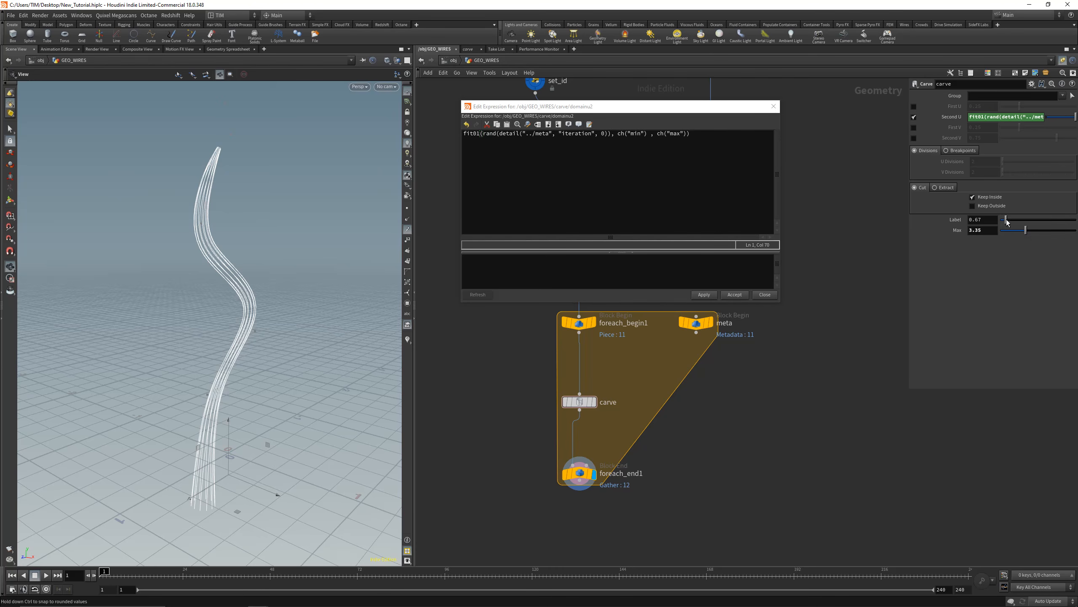
# - Set the upper range limit of the carve's min and max parameters to 1
pyautogui.click(1031, 84)
pyautogui.click(1013, 97)
pyautogui.moveTo(800, 177); pyautogui.dragTo(626, 183)
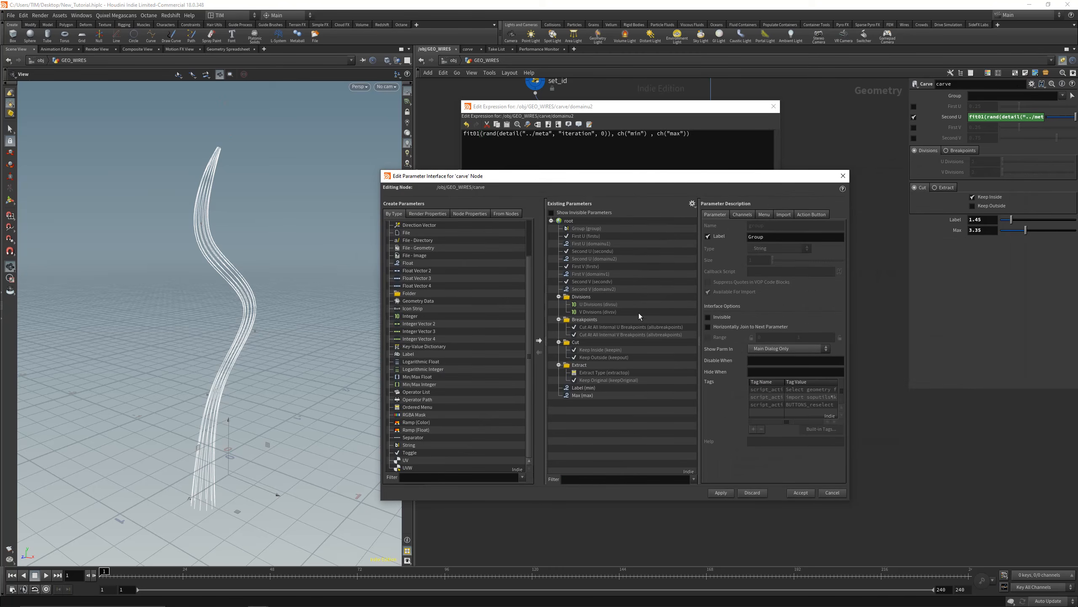
pyautogui.click(586, 388)
pyautogui.click(812, 348)
pyautogui.press('BackSpace')
pyautogui.press('Return')
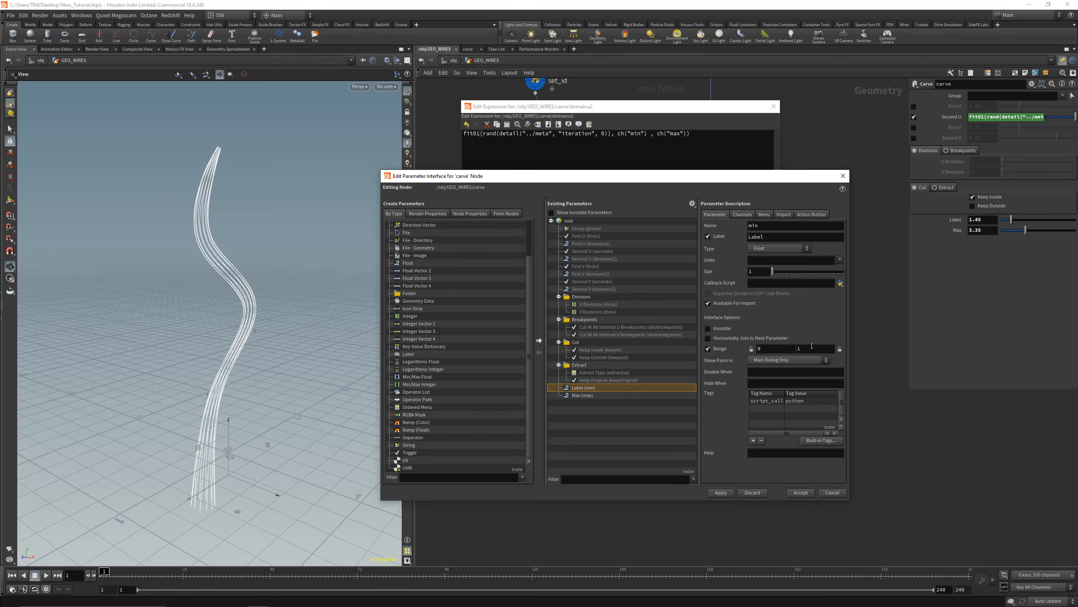
pyautogui.click(618, 396)
pyautogui.press('BackSpace')
pyautogui.press('Return')
pyautogui.click(790, 492)
# - Set the carve's Max to 1 and its min value to about 0.609
pyautogui.moveTo(1053, 220); pyautogui.dragTo(1077, 233)
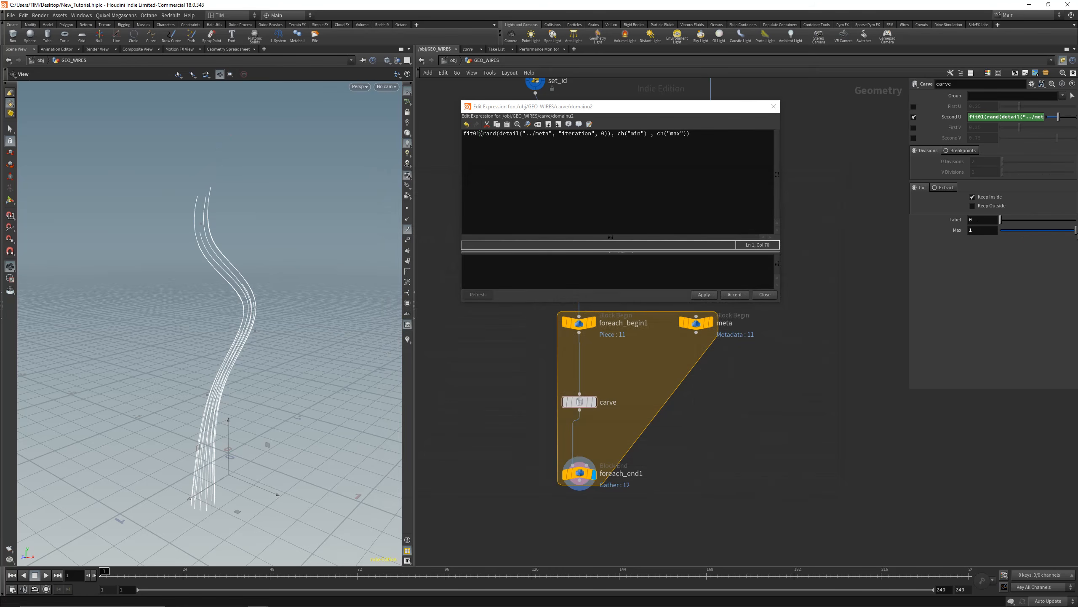
pyautogui.moveTo(1001, 220); pyautogui.dragTo(1047, 231)
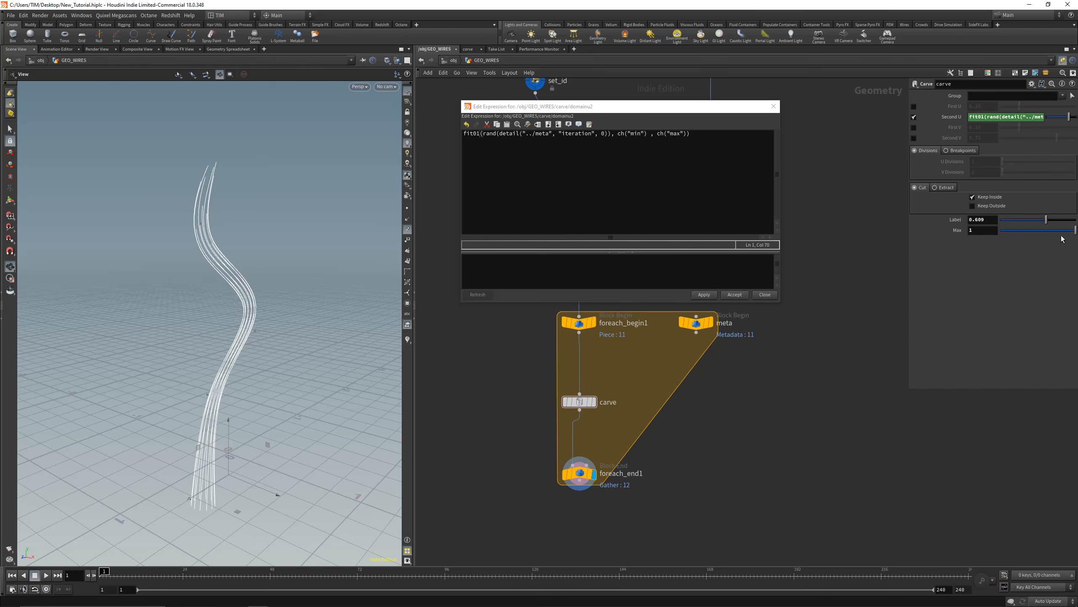
pyautogui.moveTo(265, 260); pyautogui.dragTo(223, 280)
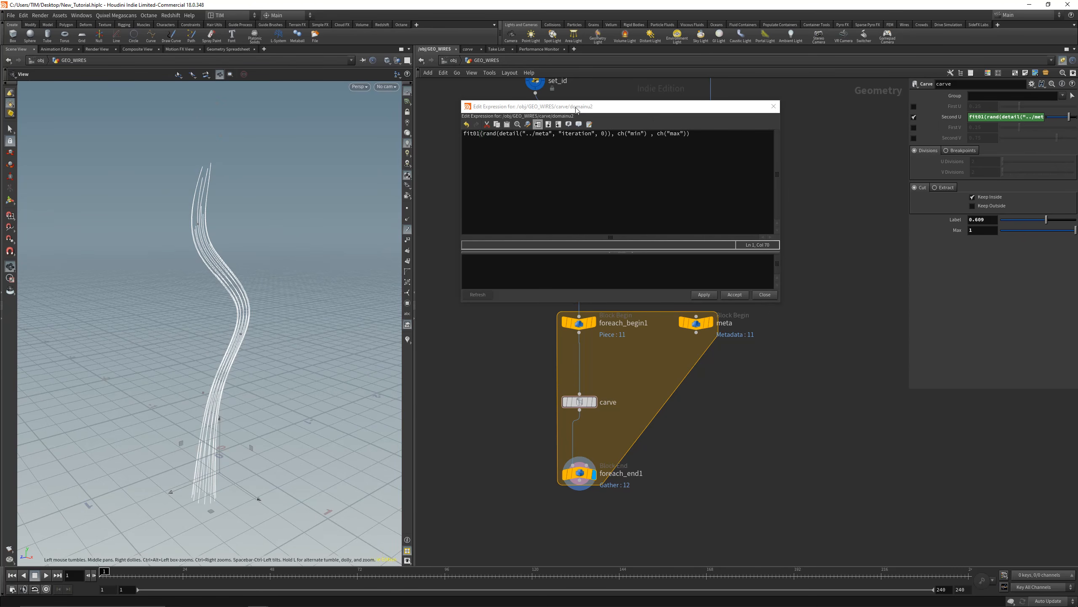
# - Multiply the Second U fit01 expression by ch("dist") and accept it
pyautogui.moveTo(576, 109); pyautogui.dragTo(482, 229)
pyautogui.moveTo(685, 293); pyautogui.dragTo(714, 293)
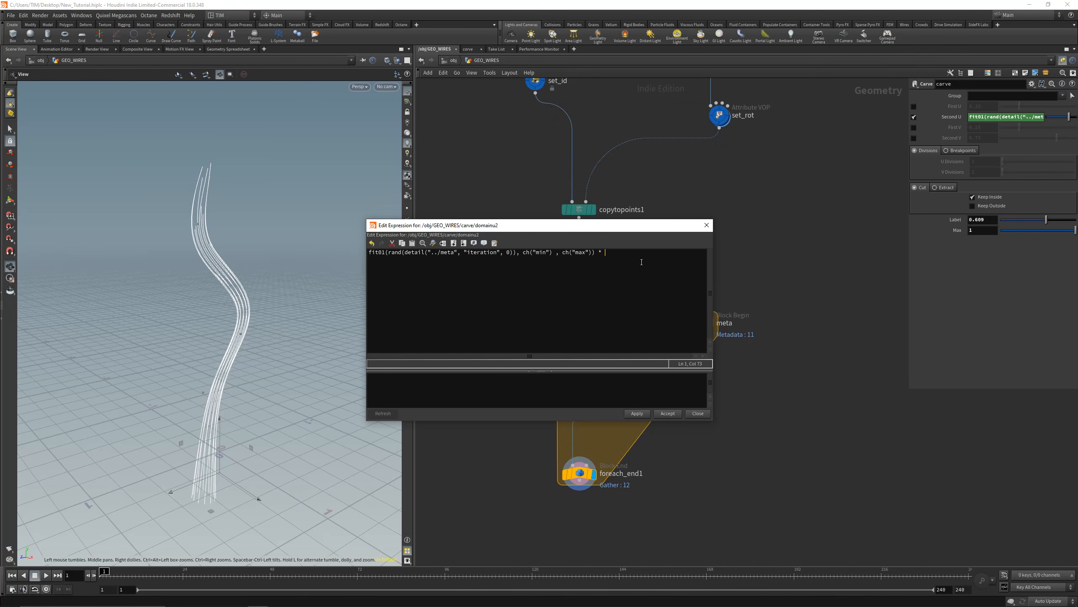
pyautogui.write('h()')
pyautogui.write('"')
pyautogui.write('dist')
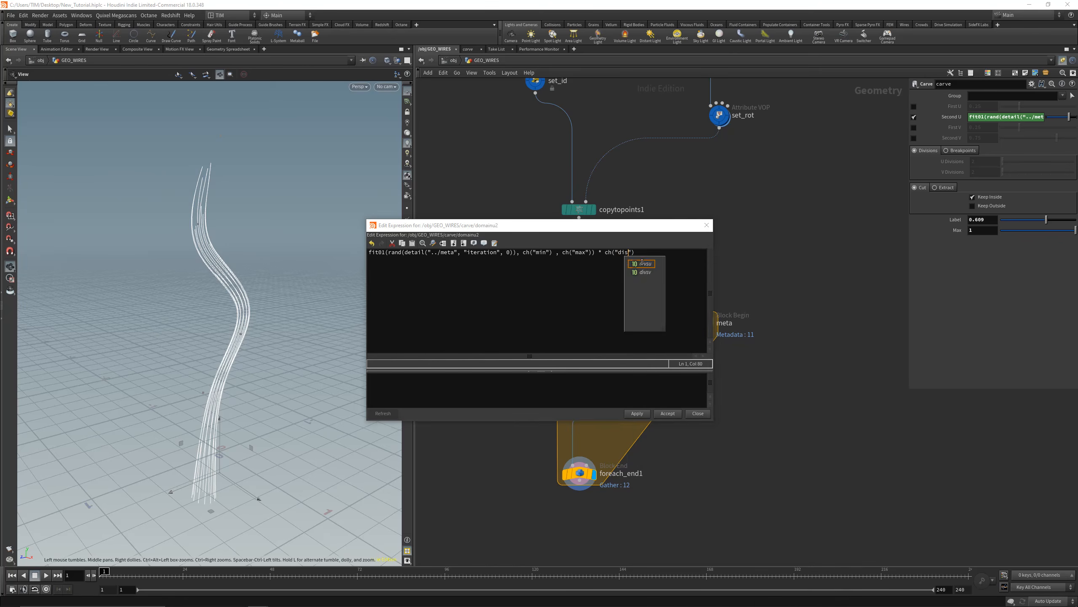
pyautogui.doubleClick(625, 254)
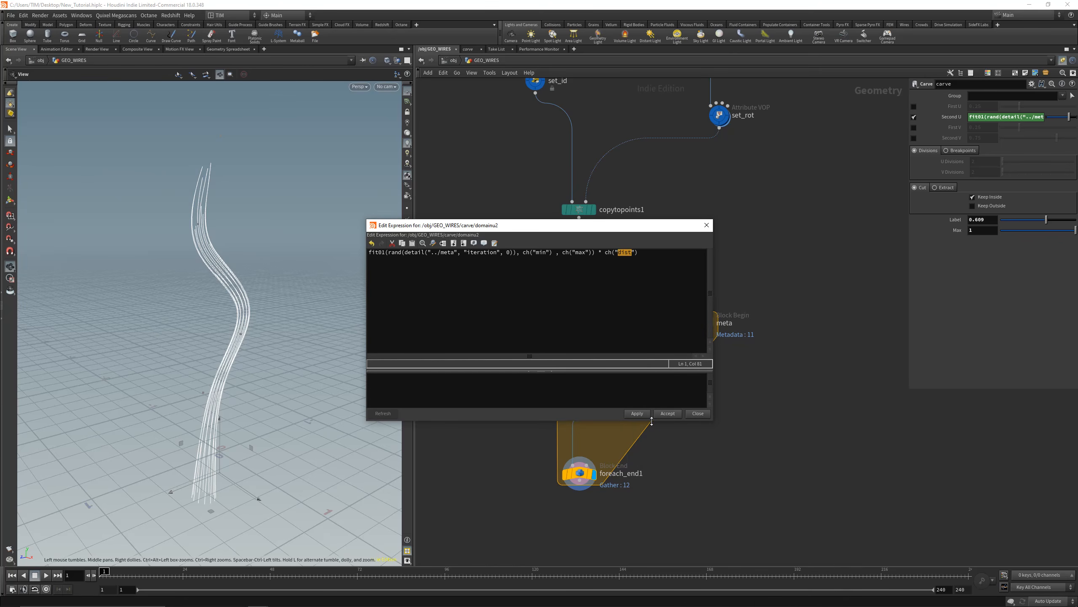
pyautogui.click(643, 416)
pyautogui.click(676, 414)
# - Duplicate the max parameter in the carve node's parameter interface
pyautogui.click(1031, 84)
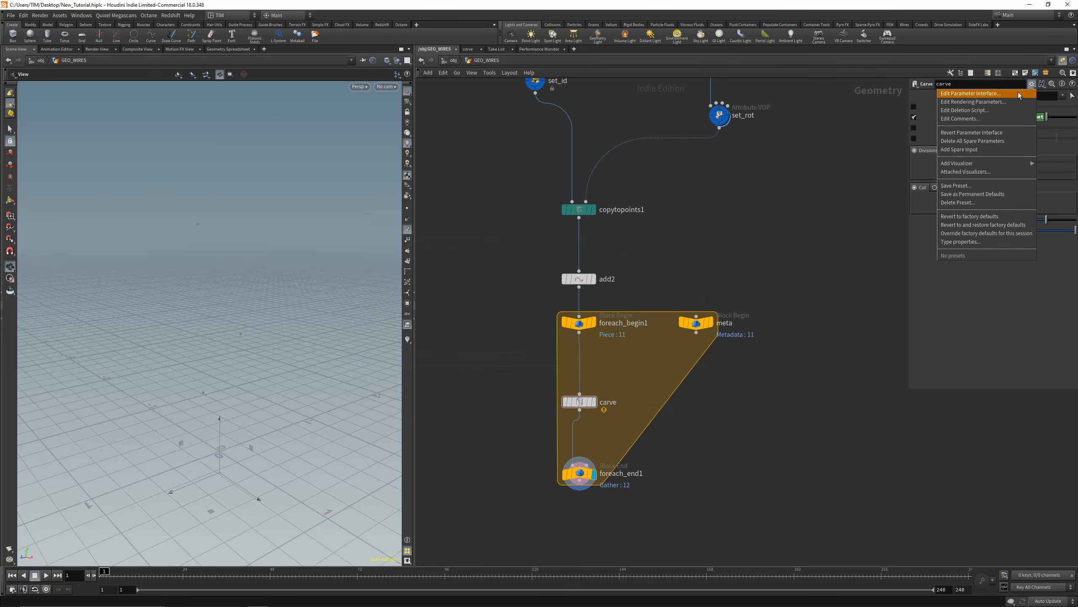
pyautogui.click(973, 140)
pyautogui.moveTo(728, 183); pyautogui.dragTo(663, 170)
pyautogui.click(521, 388)
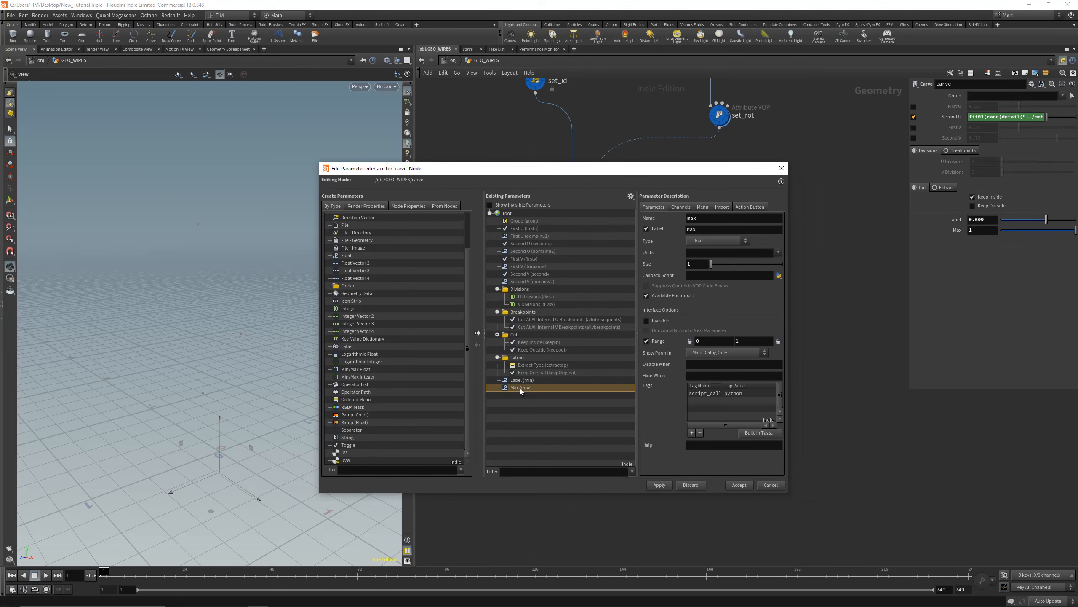
pyautogui.hotkey('ctrl', 'c')
pyautogui.hotkey('ctrl', 'v')
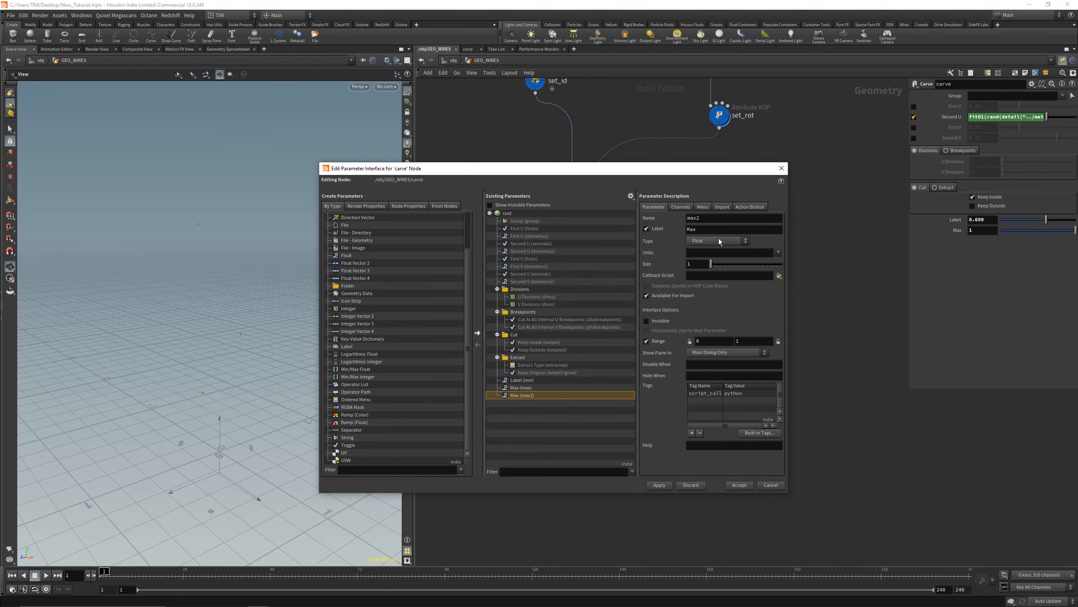
# - Name the copied parameter dist with the label Distance, and set its value to about 0.788
pyautogui.doubleClick(720, 216)
pyautogui.write('dist')
pyautogui.click(722, 230)
pyautogui.doubleClick(708, 232)
pyautogui.write('Distance')
pyautogui.click(661, 486)
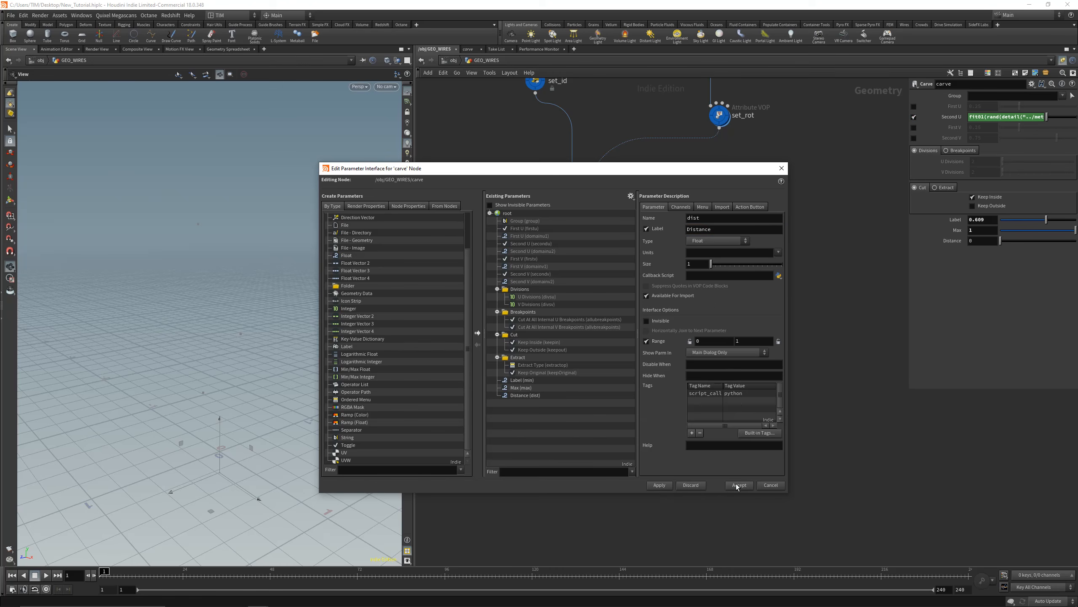
pyautogui.click(738, 485)
pyautogui.moveTo(1000, 240); pyautogui.dragTo(1060, 259)
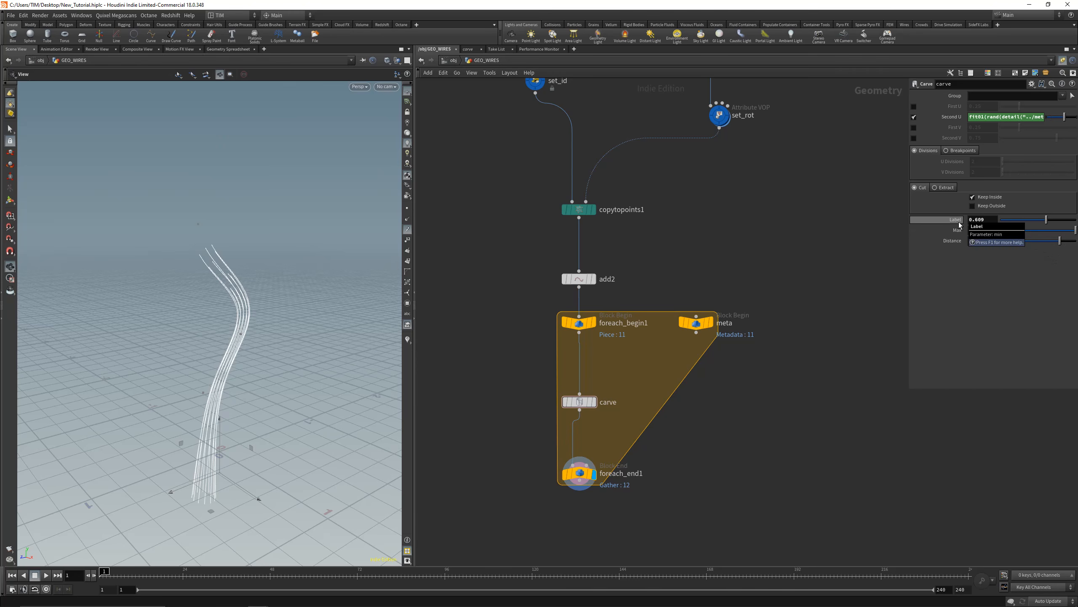
# - Relabel the carve node's min parameter as Min in the parameter interface
pyautogui.click(1032, 84)
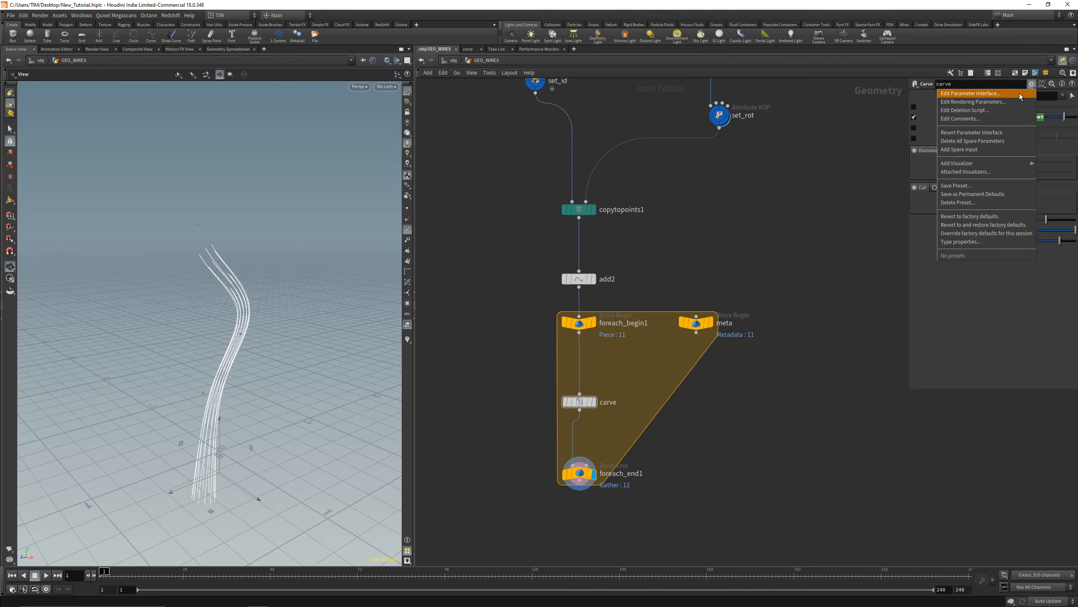
pyautogui.click(977, 92)
pyautogui.click(521, 381)
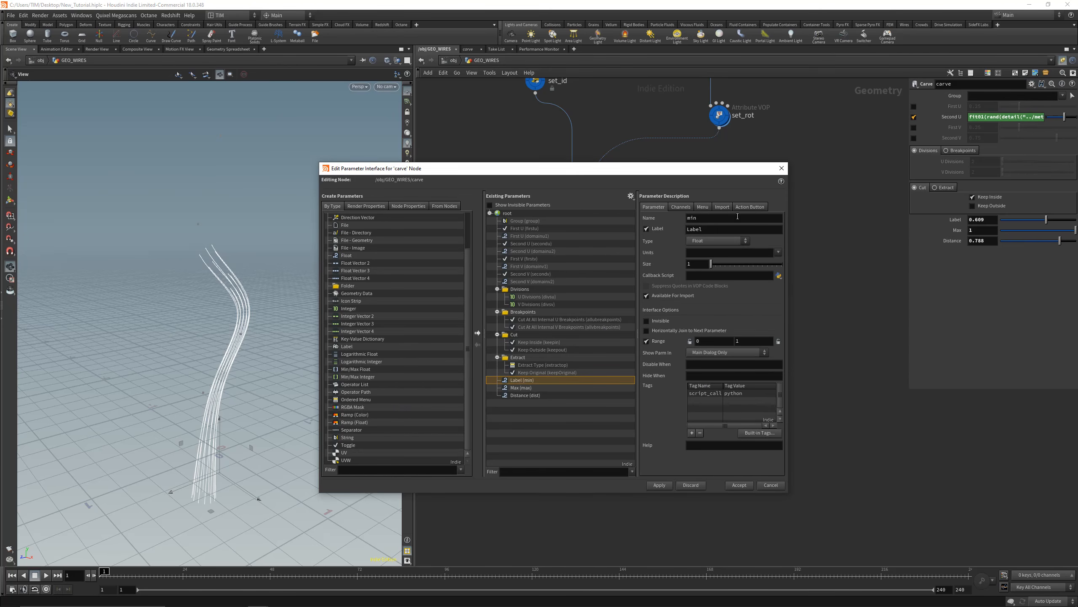
pyautogui.doubleClick(722, 230)
pyautogui.write('Min')
pyautogui.click(662, 487)
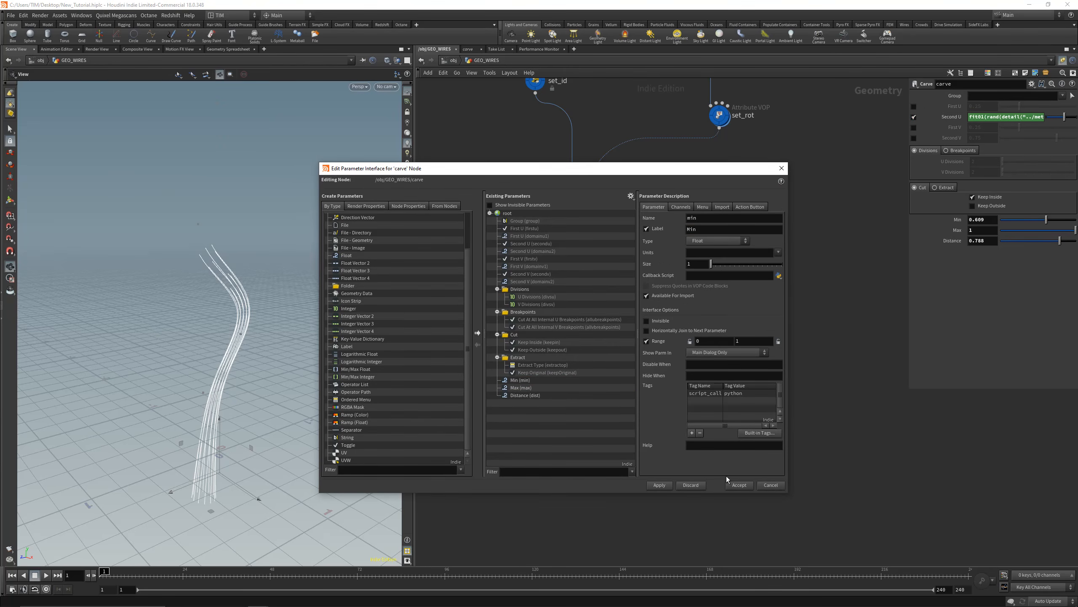
pyautogui.click(734, 484)
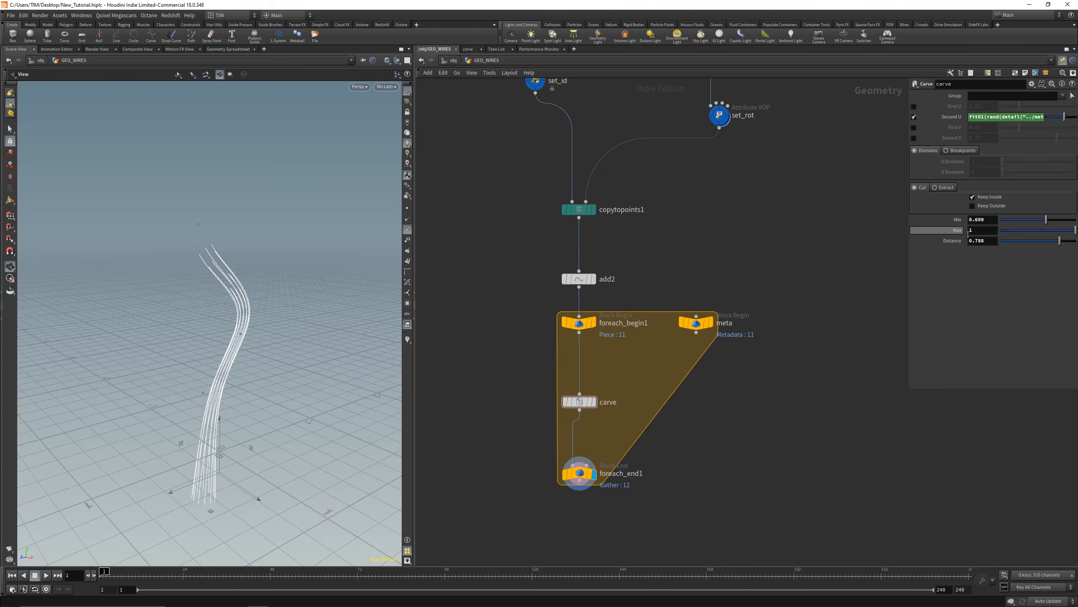
# - Set the carve's Min value to 0.9 and check the wire ends in the viewport
pyautogui.moveTo(269, 299); pyautogui.dragTo(284, 268)
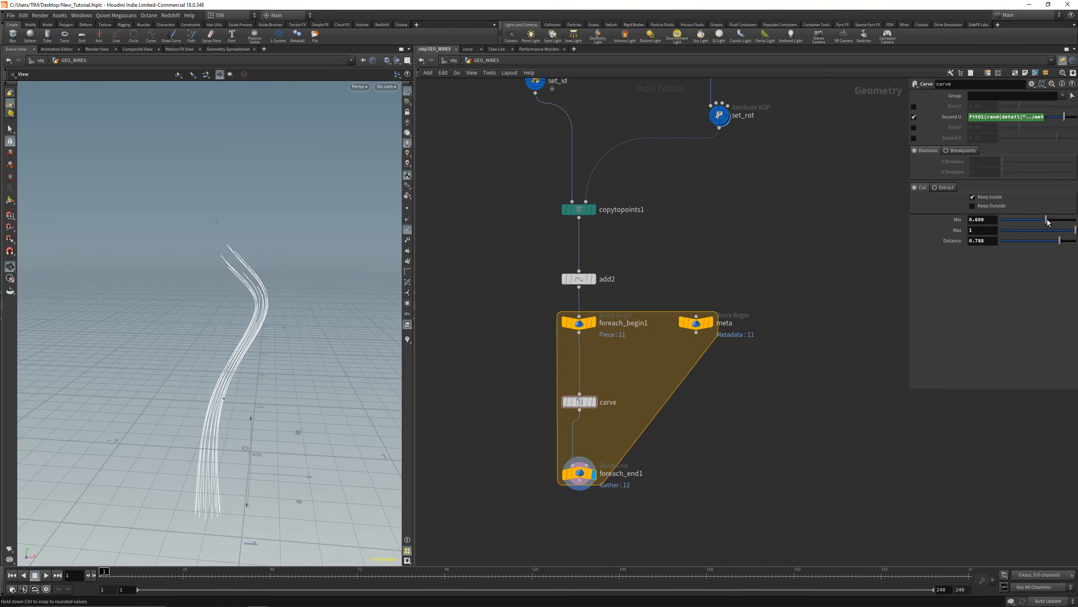
pyautogui.moveTo(1038, 219); pyautogui.dragTo(1073, 220)
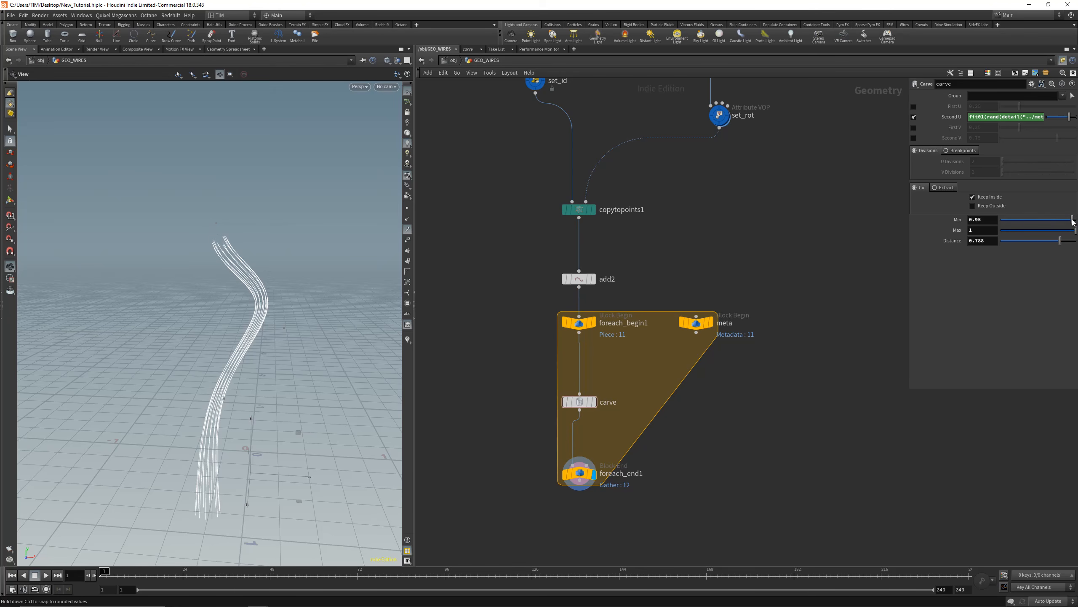
pyautogui.doubleClick(984, 217)
pyautogui.write('0.9')
pyautogui.press('Return')
pyautogui.moveTo(216, 272); pyautogui.dragTo(322, 302)
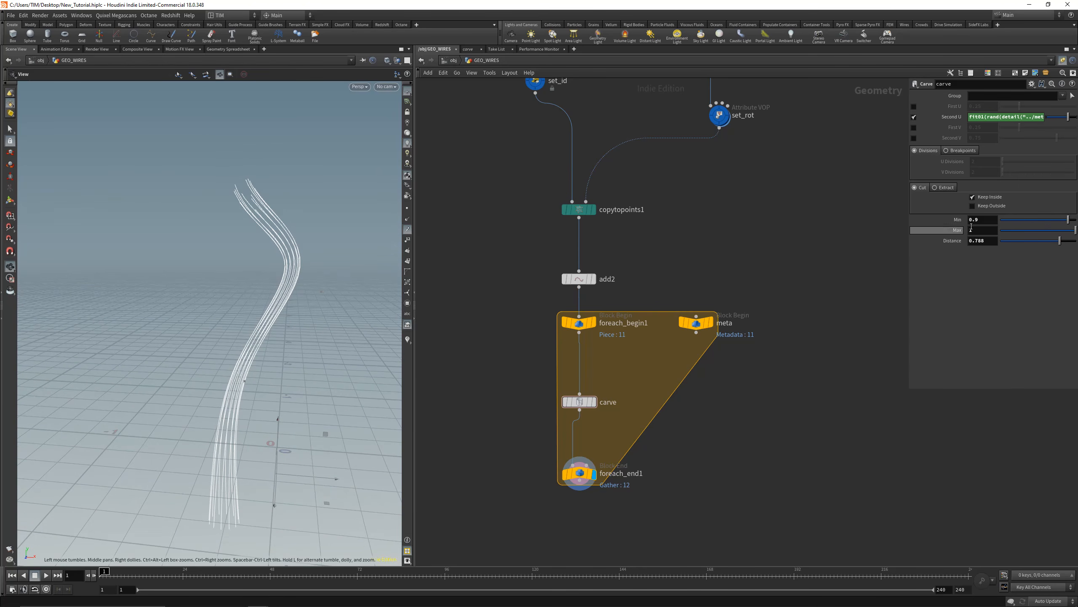
# - Lower the carve's Min value to 0.184 and inspect the differing wire lengths from several angles
pyautogui.moveTo(1024, 220); pyautogui.dragTo(1010, 217)
pyautogui.moveTo(243, 393); pyautogui.dragTo(267, 443)
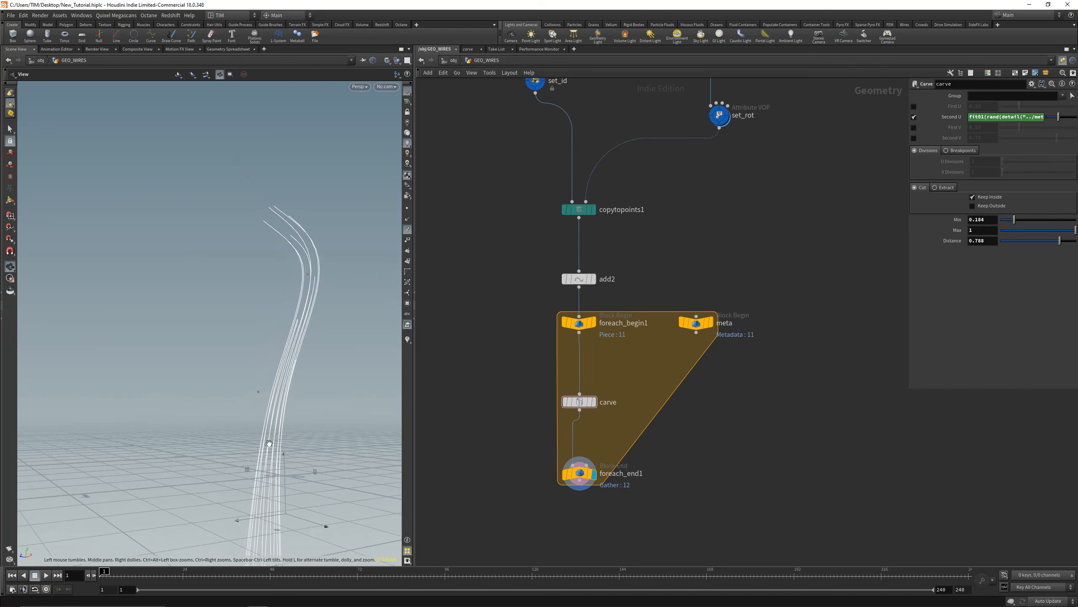
pyautogui.moveTo(267, 443); pyautogui.dragTo(169, 448, button='right')
pyautogui.moveTo(169, 448); pyautogui.dragTo(265, 324)
pyautogui.moveTo(230, 367); pyautogui.dragTo(180, 373)
pyautogui.moveTo(276, 219); pyautogui.dragTo(305, 188, button='right')
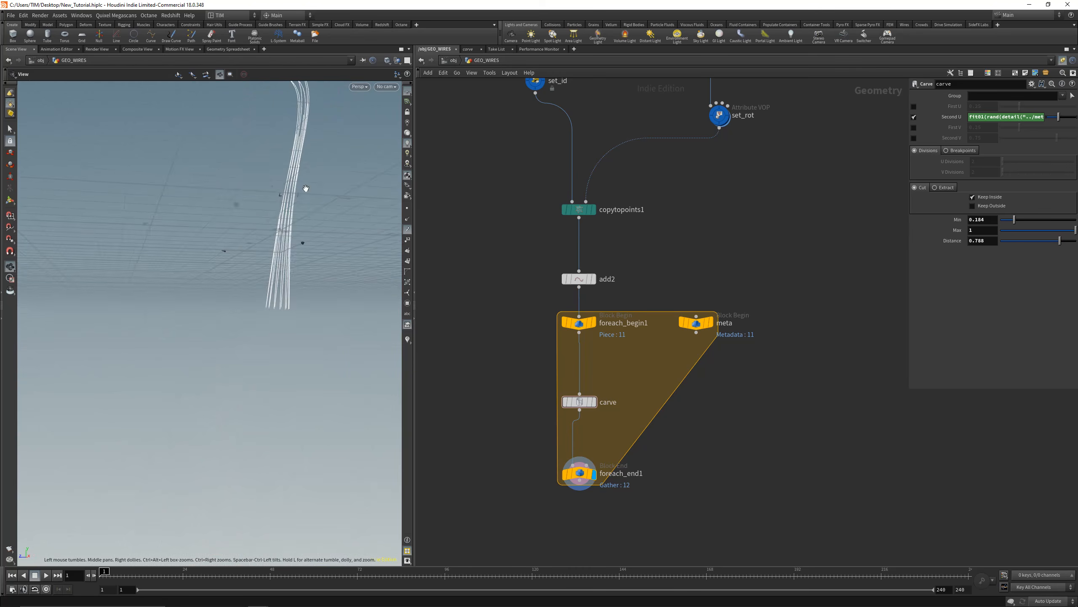
# - Turn on the viewport's visualizer display so the wires are drawn in different colours
pyautogui.moveTo(306, 188); pyautogui.dragTo(224, 308, button='middle')
pyautogui.moveTo(223, 309); pyautogui.dragTo(382, 336)
pyautogui.click(407, 337)
pyautogui.moveTo(233, 315); pyautogui.dragTo(267, 337, button='right')
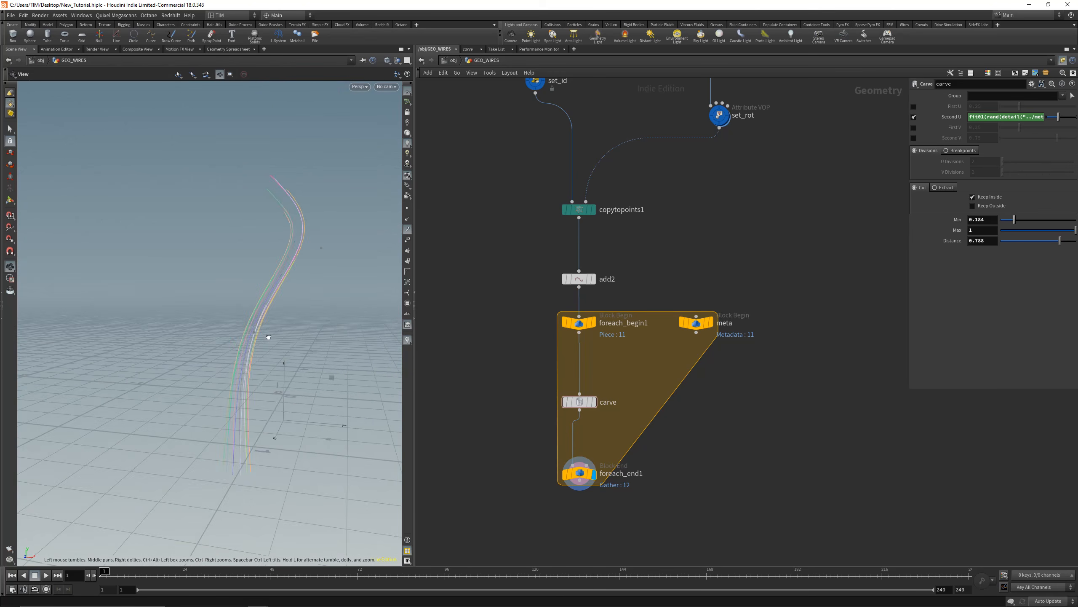
pyautogui.moveTo(267, 337); pyautogui.dragTo(297, 336)
# - Set the carve's Min to 0.67 and Distance to 1.4, and examine the wire tips
pyautogui.moveTo(1014, 219); pyautogui.dragTo(1076, 248)
pyautogui.scroll(-2, 241, 255)
pyautogui.moveTo(241, 255); pyautogui.dragTo(237, 297, button='middle')
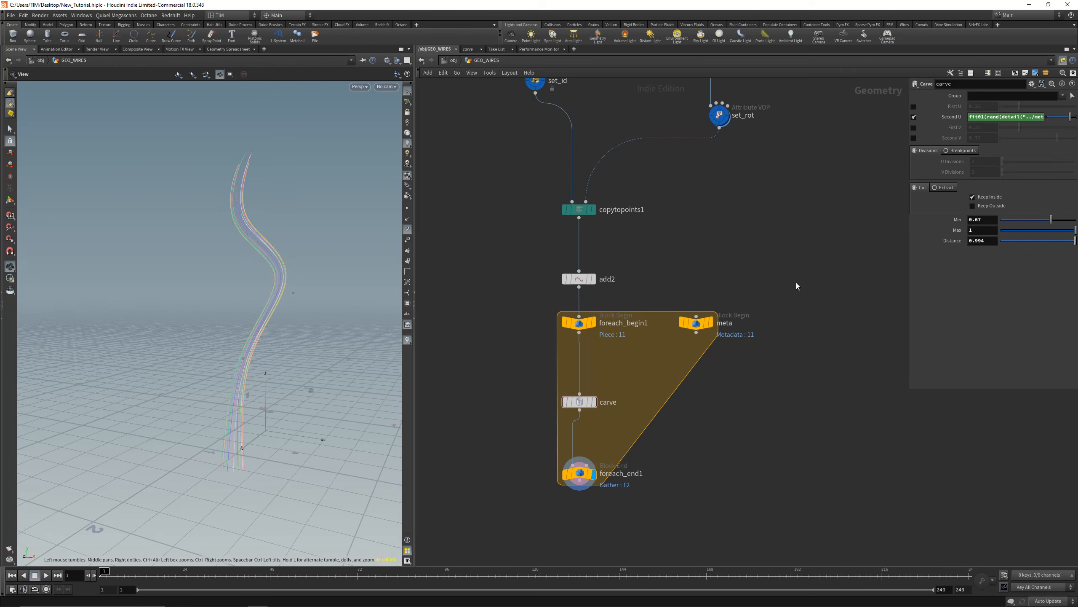
pyautogui.moveTo(1060, 240)
pyautogui.mouseDown()
pyautogui.moveTo(1018, 241)
pyautogui.moveTo(1074, 245)
pyautogui.mouseUp()
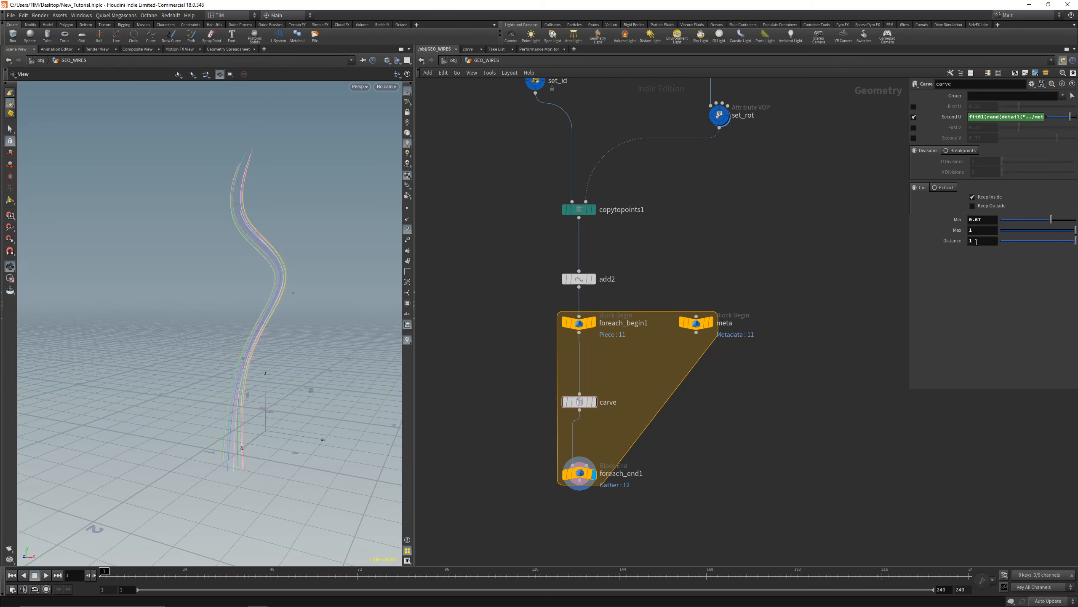
pyautogui.moveTo(976, 241); pyautogui.dragTo(1002, 242, button='middle')
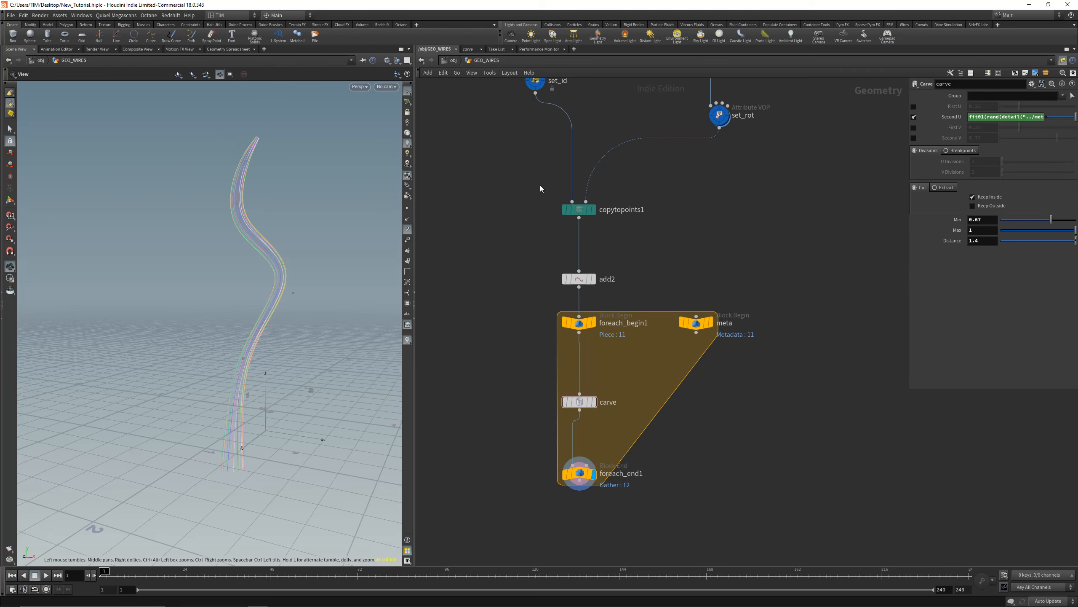
pyautogui.moveTo(250, 136); pyautogui.dragTo(295, 134)
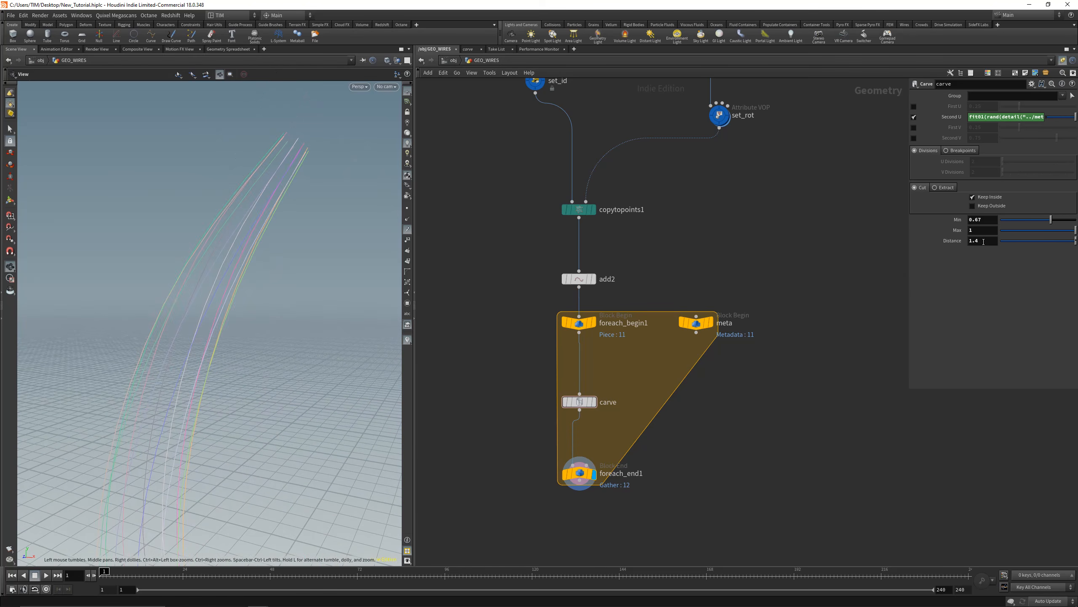
# - Try shorter cut distances on the carve node, finishing with Distance set to 1
pyautogui.moveTo(984, 242); pyautogui.dragTo(914, 259, button='middle')
pyautogui.moveTo(920, 259); pyautogui.dragTo(864, 260, button='middle')
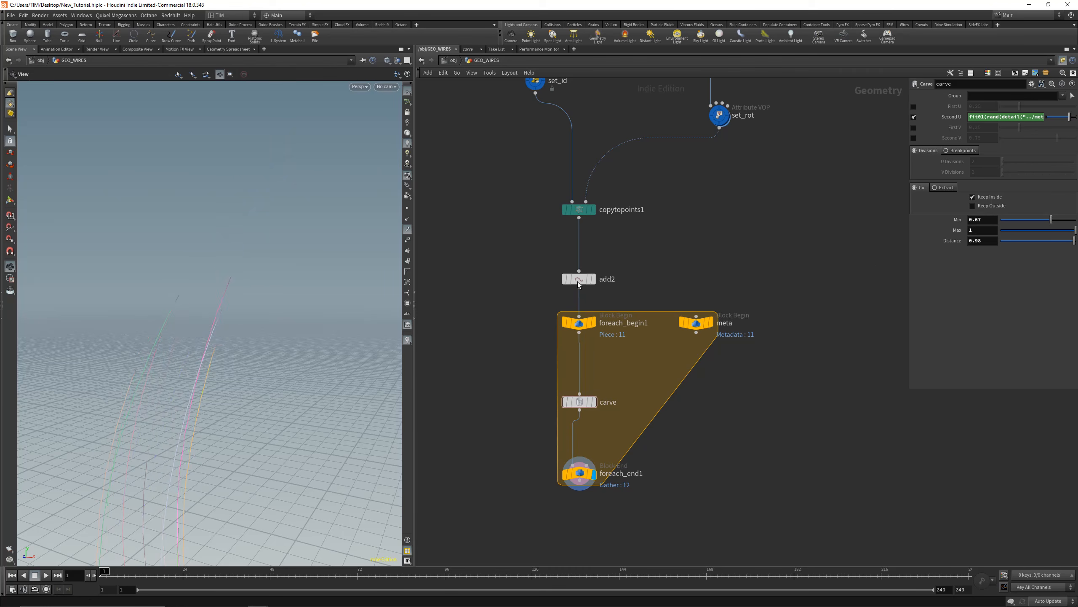
pyautogui.moveTo(293, 185); pyautogui.dragTo(241, 414, button='right')
pyautogui.click(988, 241)
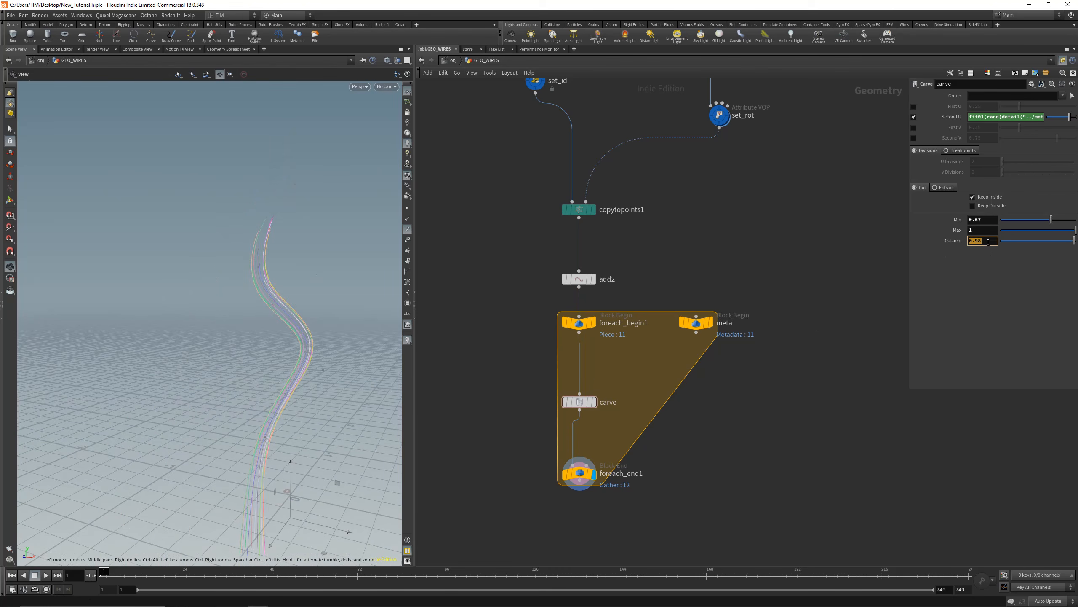
pyautogui.write('1')
pyautogui.press('Return')
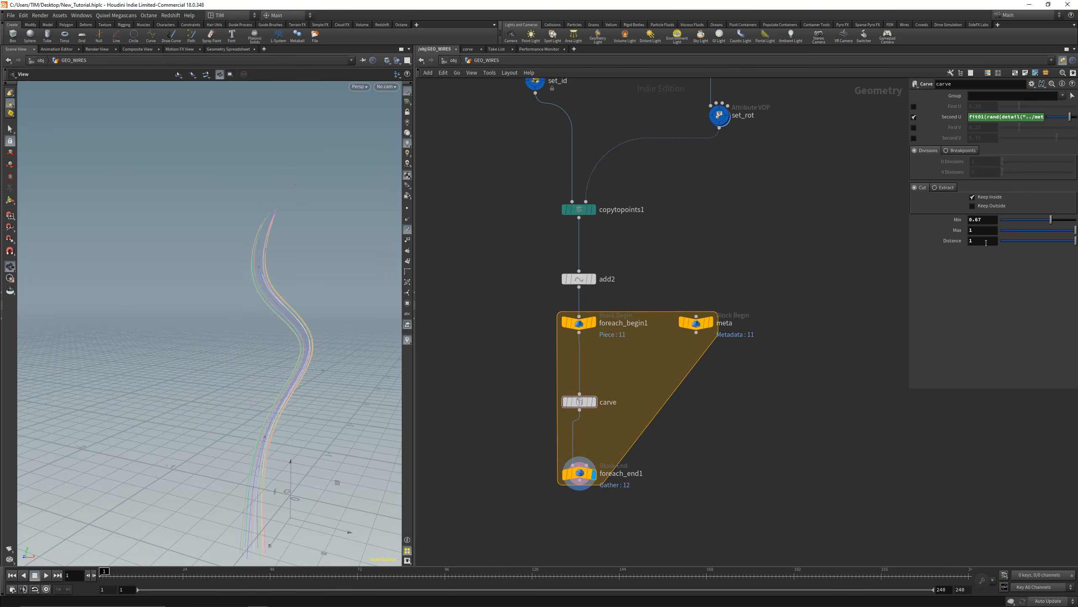
# - Drive the carve node's Distance with the time expression $T / 8 so the wires grow over time
pyautogui.write('$T')
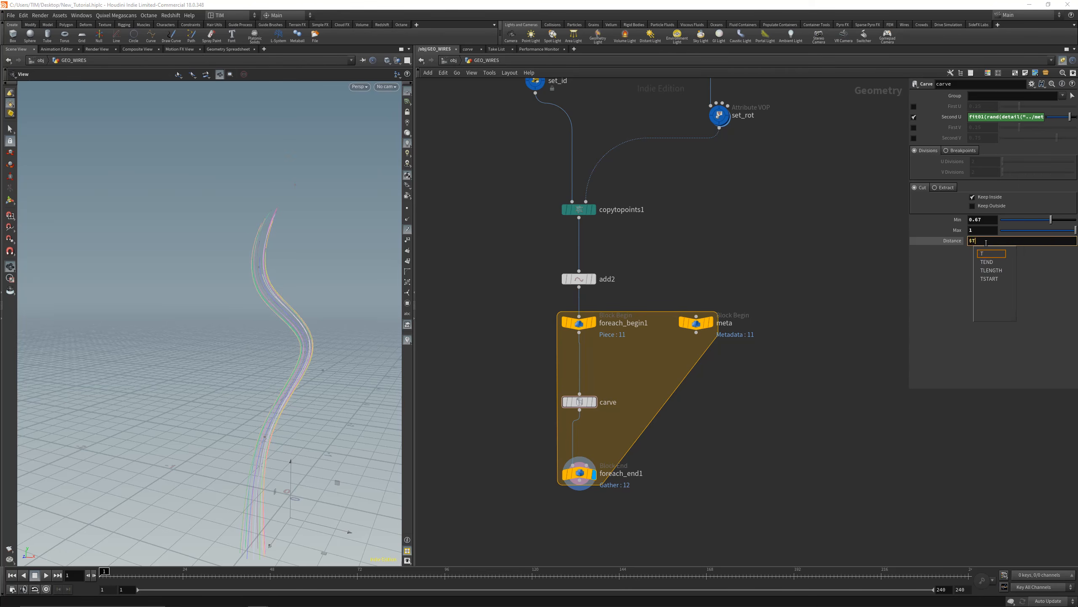
pyautogui.press('Return')
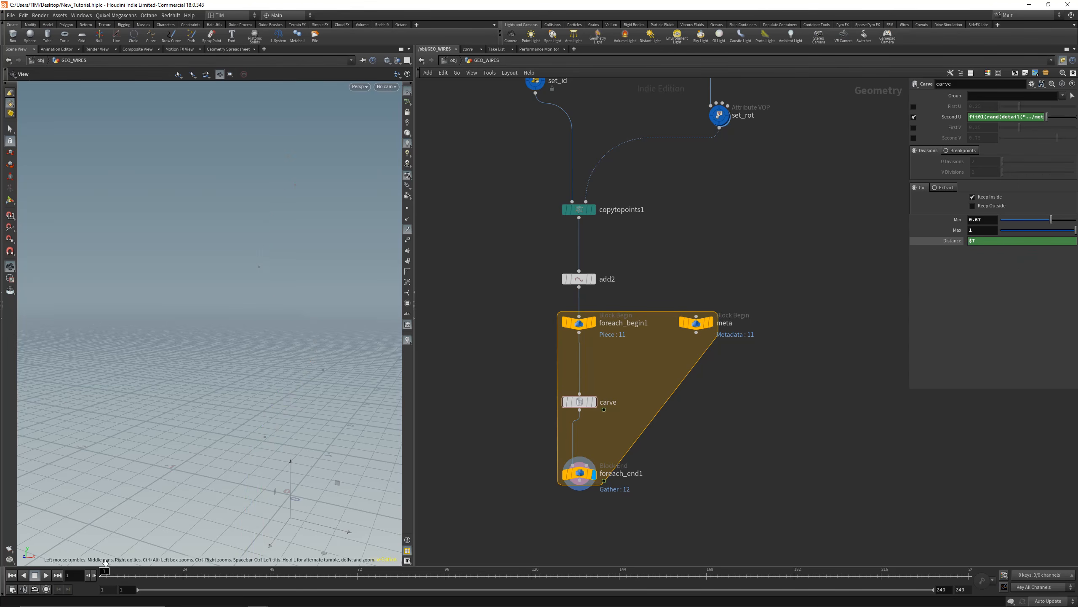
pyautogui.click(46, 576)
pyautogui.click(102, 577)
pyautogui.click(993, 239)
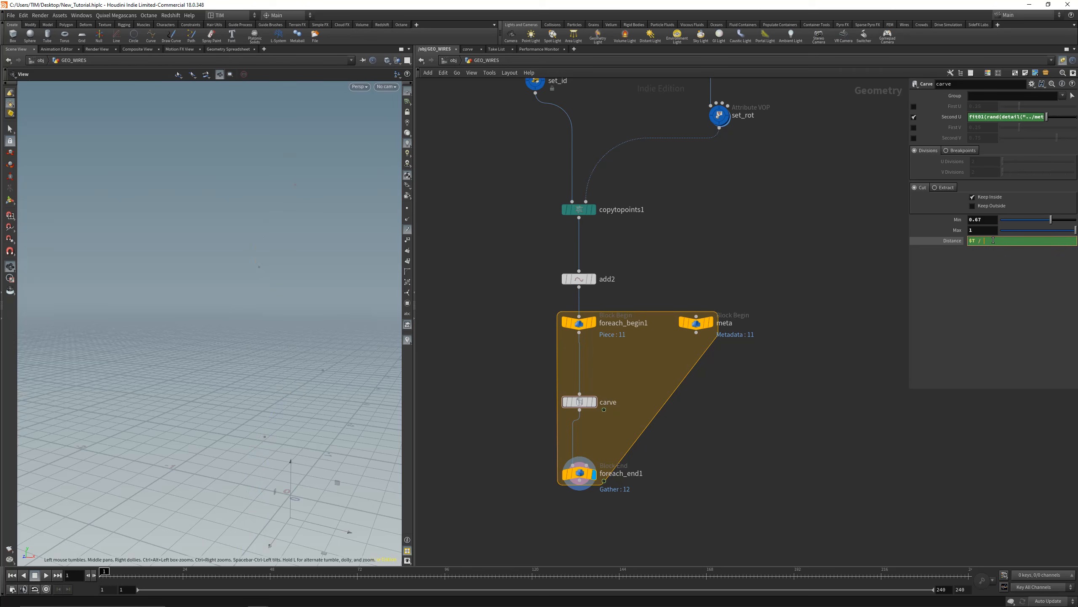
pyautogui.write('/ 8')
pyautogui.press('Return')
# - Play back the wire growth, scrub to frame 137 and save the scene
pyautogui.click(46, 574)
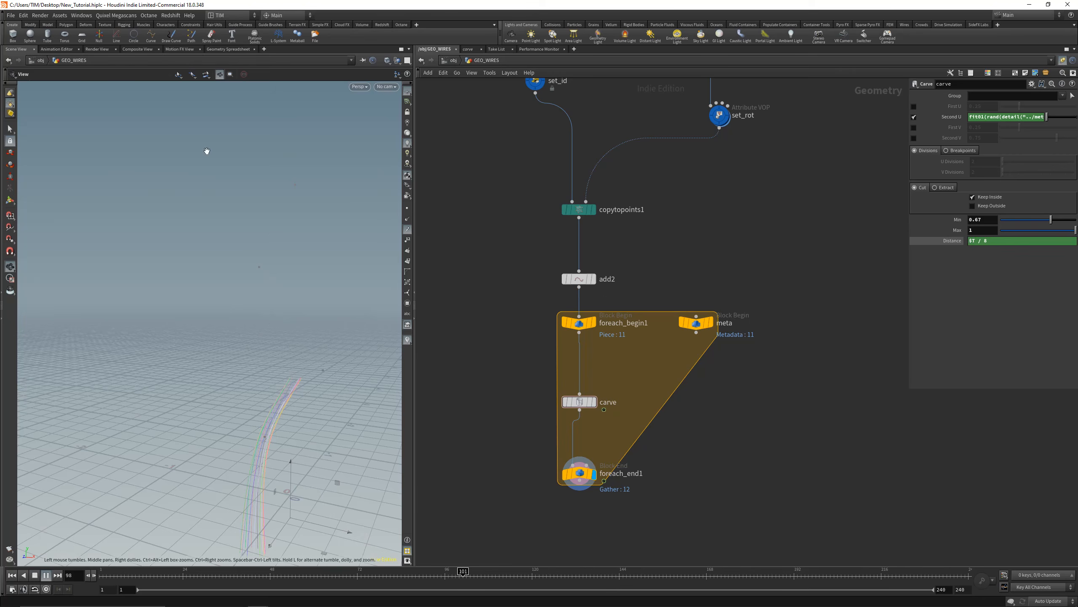
pyautogui.moveTo(556, 577); pyautogui.dragTo(594, 577)
pyautogui.hotkey('ctrl', 's')
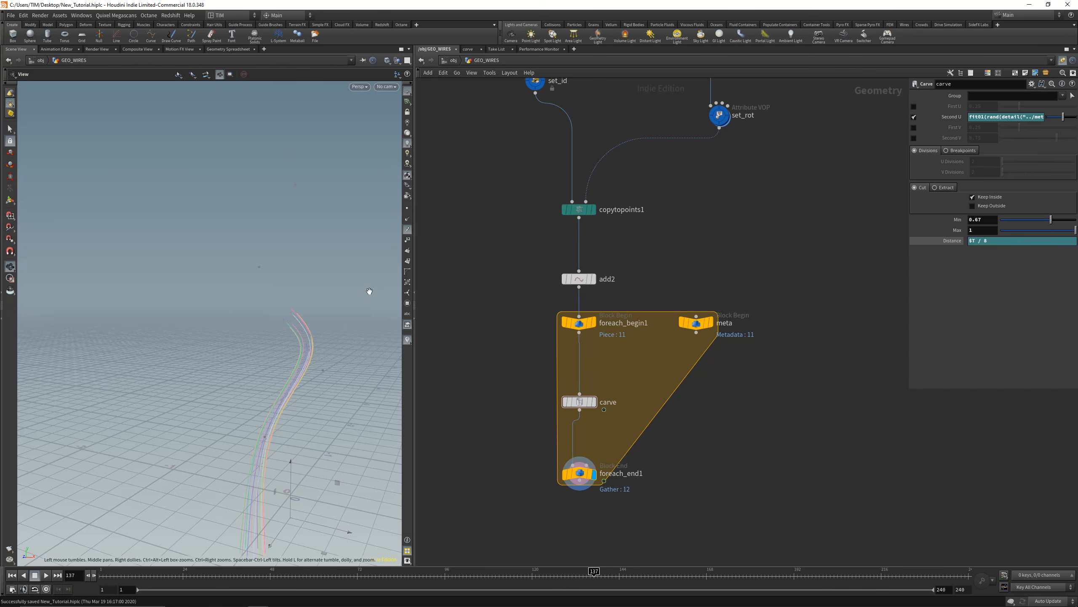
# - Move the curve1 and attribvop1 nodes together farther away above resample1 in the network
pyautogui.moveTo(368, 291); pyautogui.dragTo(182, 319)
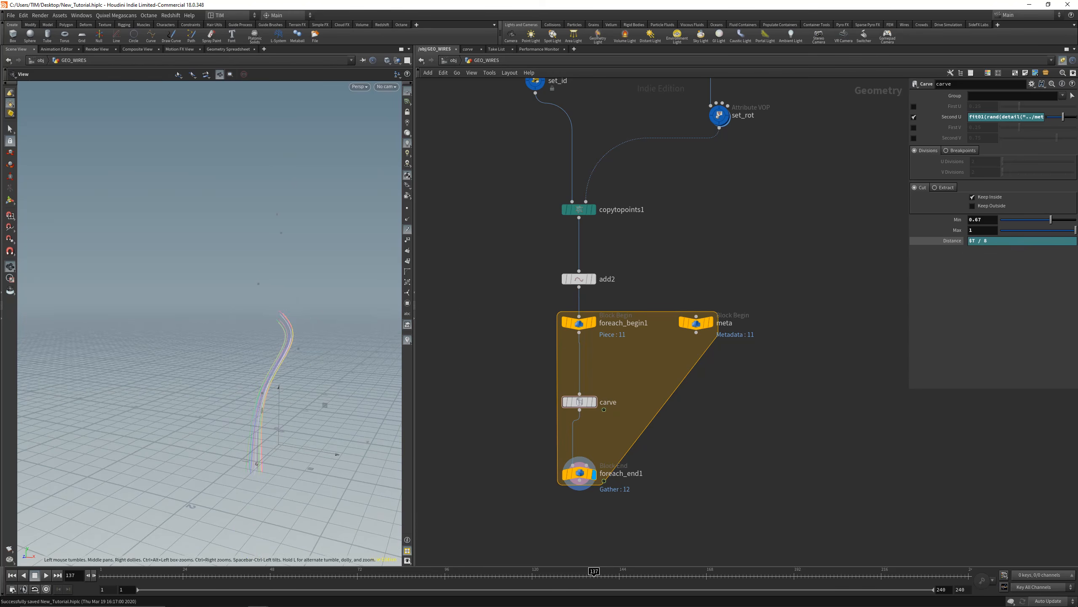
pyautogui.moveTo(291, 348); pyautogui.dragTo(275, 357)
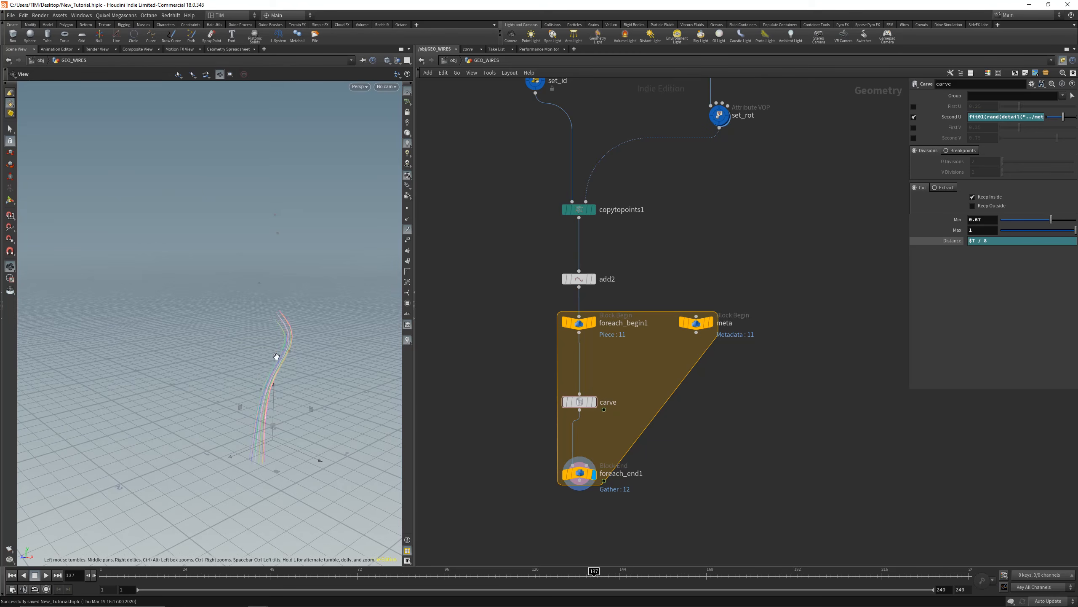
pyautogui.scroll(-3, 576, 323)
pyautogui.moveTo(646, 246); pyautogui.dragTo(665, 286, button='middle')
pyautogui.scroll(2, 637, 343)
pyautogui.scroll(-1, 664, 285)
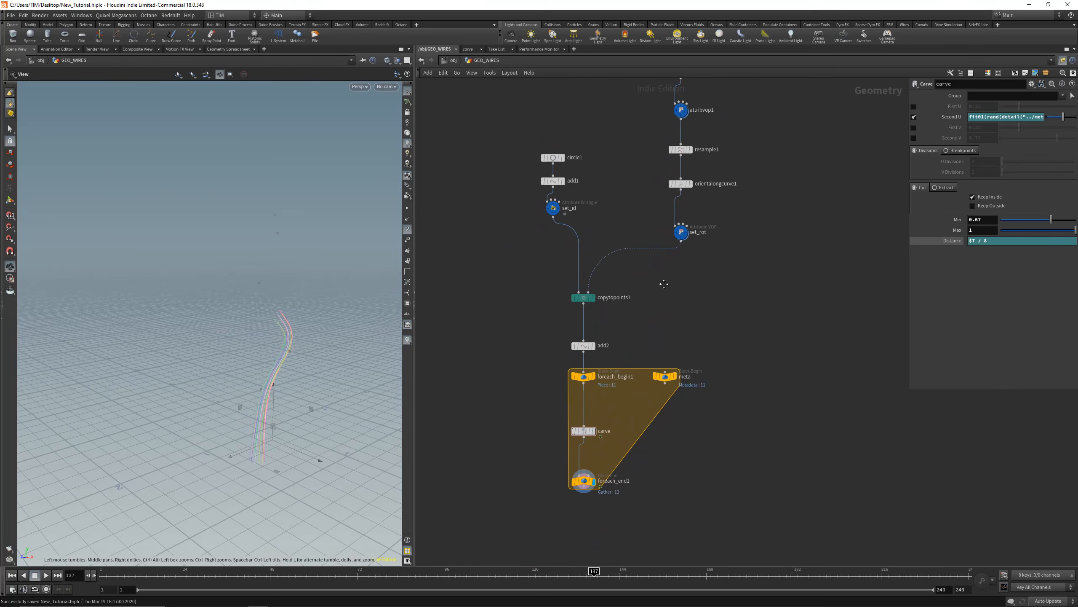
pyautogui.moveTo(683, 149); pyautogui.dragTo(643, 226, button='middle')
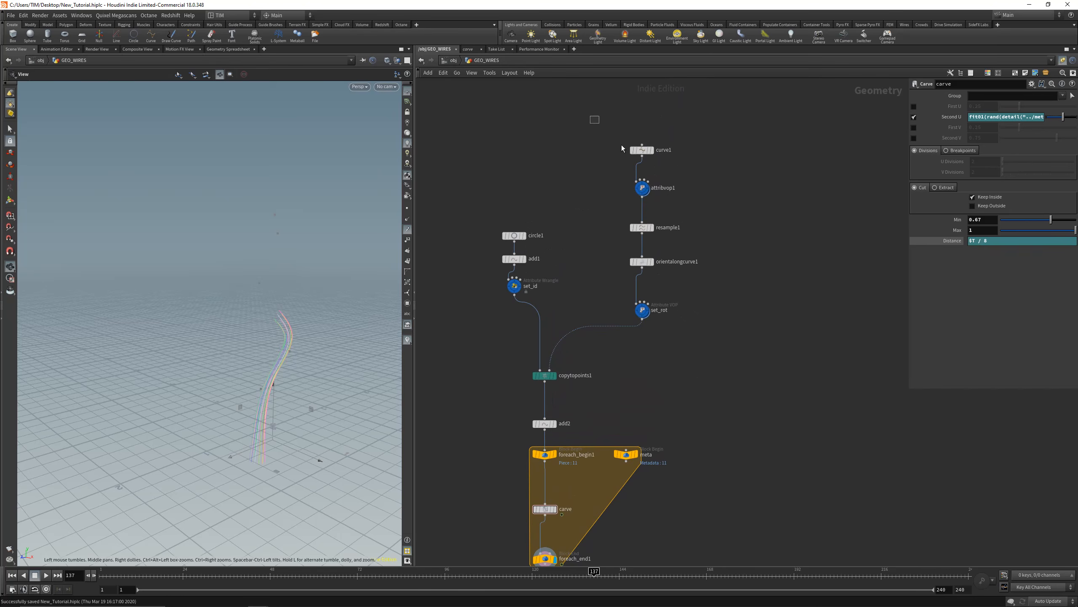
pyautogui.moveTo(621, 145); pyautogui.dragTo(668, 163)
pyautogui.moveTo(282, 349); pyautogui.dragTo(289, 318)
pyautogui.moveTo(289, 319); pyautogui.dragTo(344, 294, button='right')
pyautogui.moveTo(344, 294); pyautogui.dragTo(277, 375)
pyautogui.moveTo(277, 375); pyautogui.dragTo(251, 391, button='right')
pyautogui.moveTo(757, 207); pyautogui.dragTo(701, 260, button='middle')
pyautogui.click(671, 279)
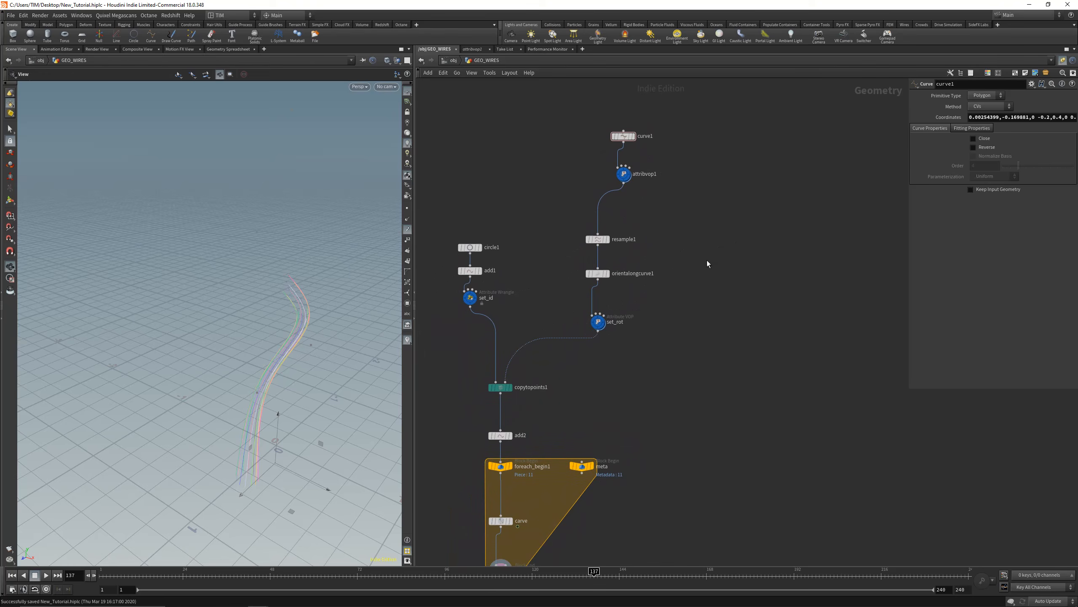
pyautogui.press('Tab')
pyautogui.write('phere')
pyautogui.press('Return')
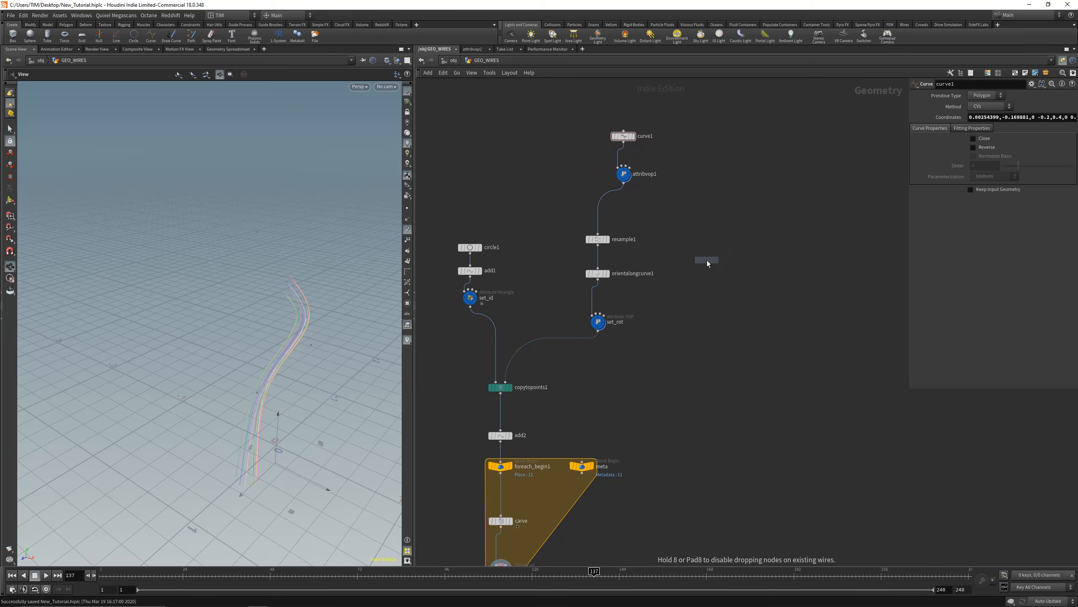
pyautogui.click(736, 213)
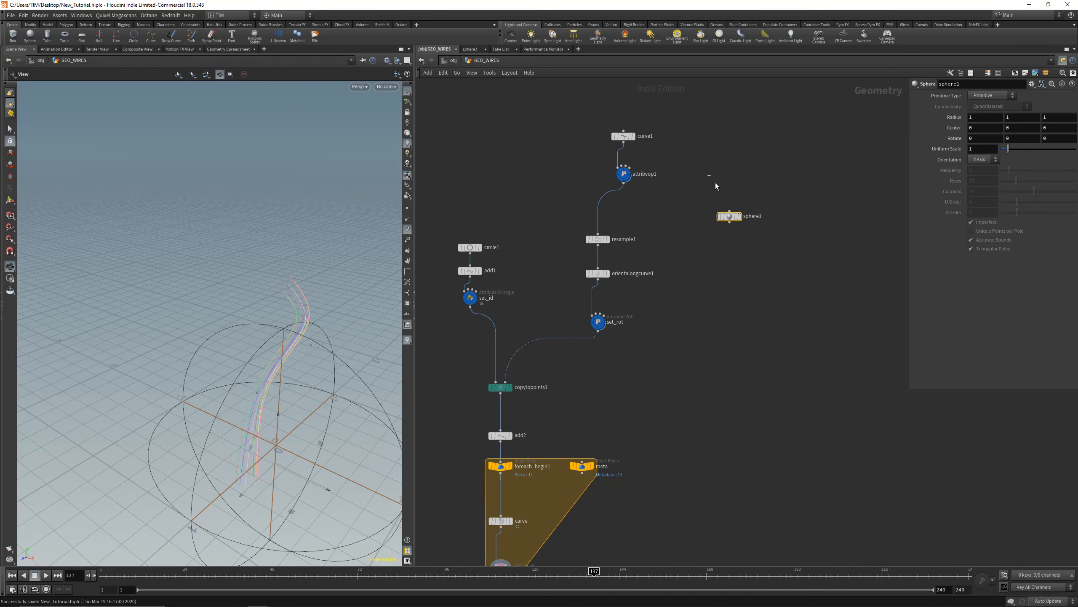
pyautogui.press('Delete')
pyautogui.press('Tab')
pyautogui.write('cir')
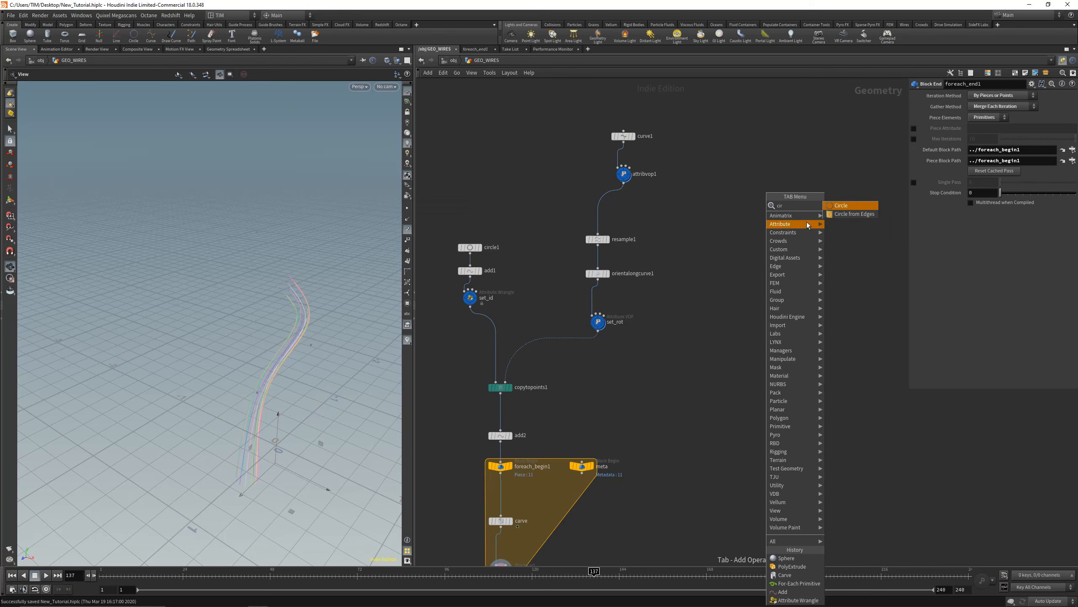
pyautogui.click(847, 214)
pyautogui.click(738, 185)
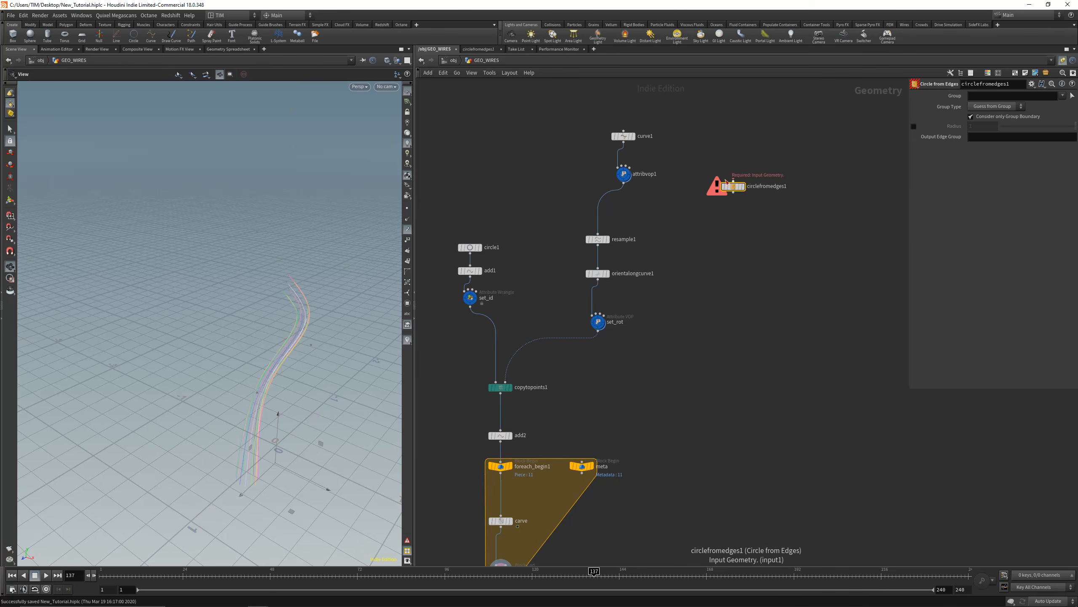
# - Add a Circle node in free space beside the wire network and set its primitive type to Polygon
pyautogui.press('Tab')
pyautogui.write('cir')
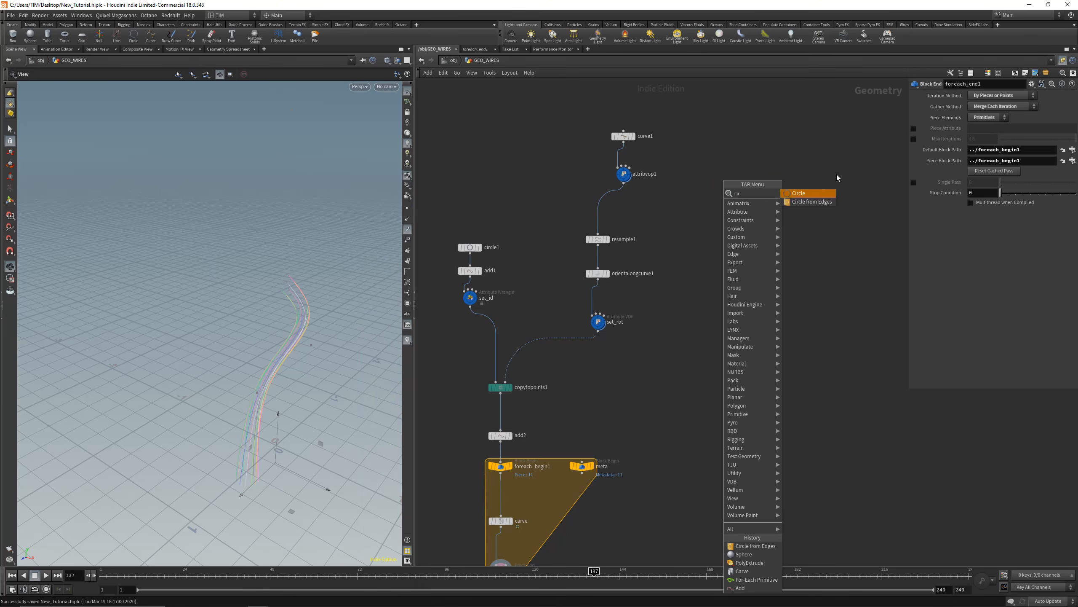
pyautogui.click(806, 194)
pyautogui.click(752, 214)
pyautogui.click(977, 97)
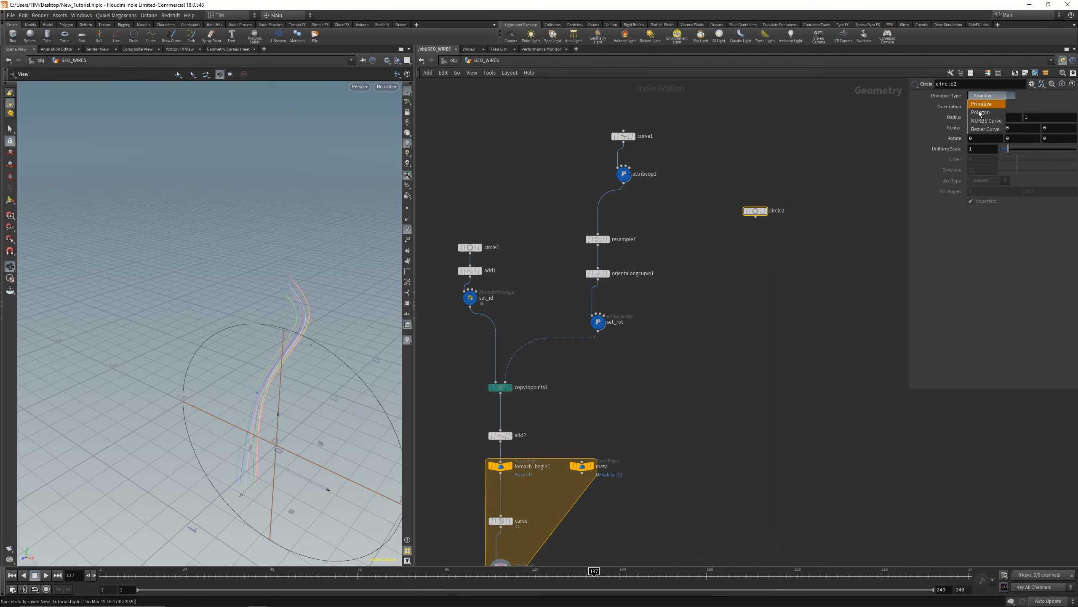
pyautogui.click(979, 109)
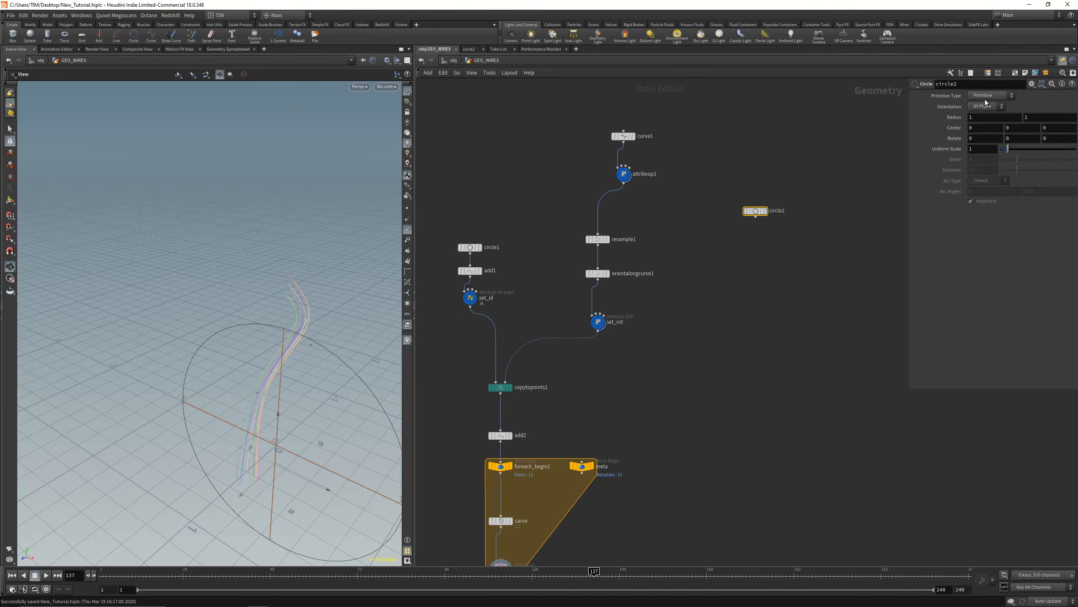
pyautogui.click(990, 95)
pyautogui.click(985, 104)
# - Set the new circle's orientation to ZX Plane and display that node in the viewport
pyautogui.click(985, 106)
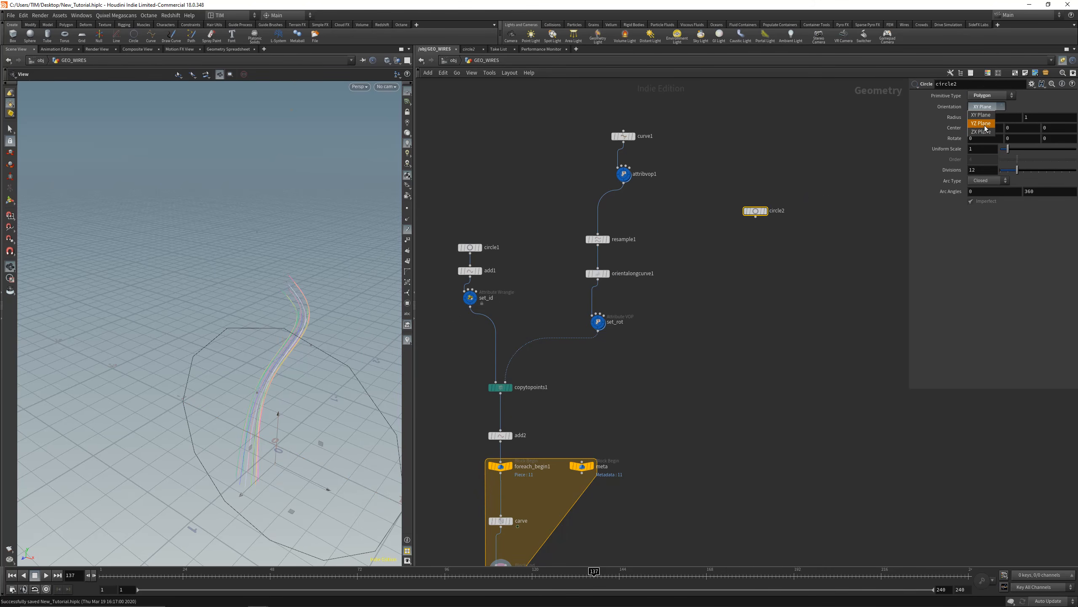
pyautogui.click(986, 124)
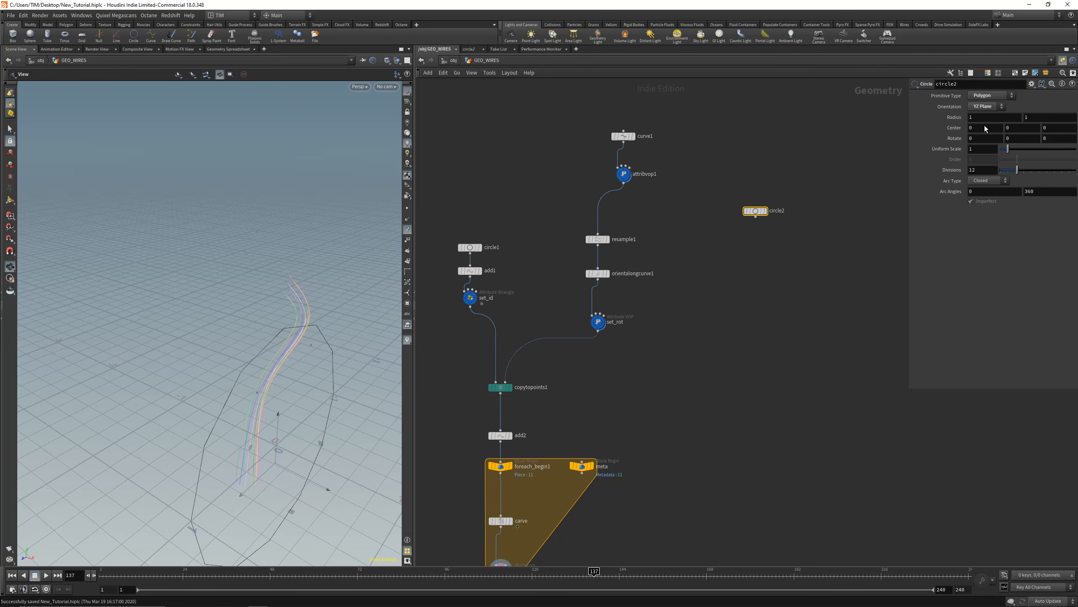
pyautogui.click(984, 106)
pyautogui.click(981, 131)
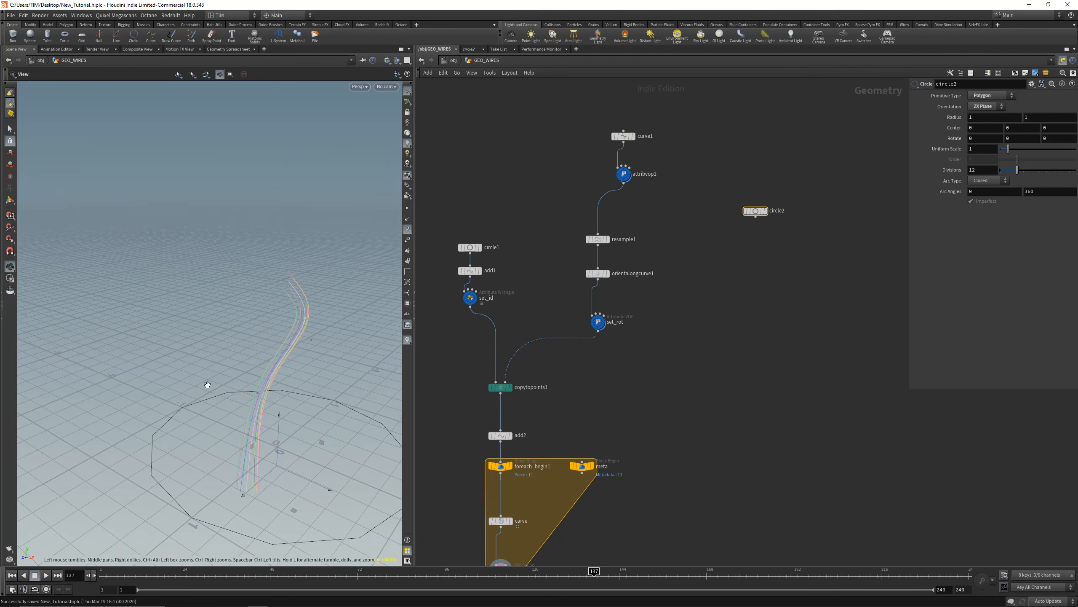
pyautogui.press('Return')
pyautogui.click(765, 218)
pyautogui.moveTo(766, 221); pyautogui.dragTo(806, 187)
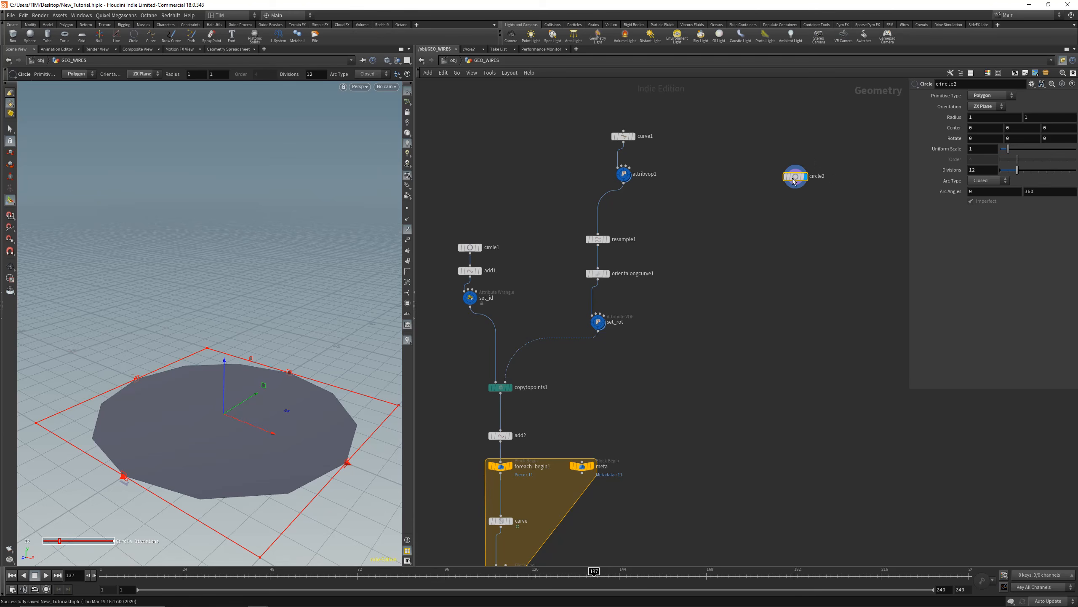
pyautogui.press('Escape')
pyautogui.moveTo(241, 325); pyautogui.dragTo(241, 342)
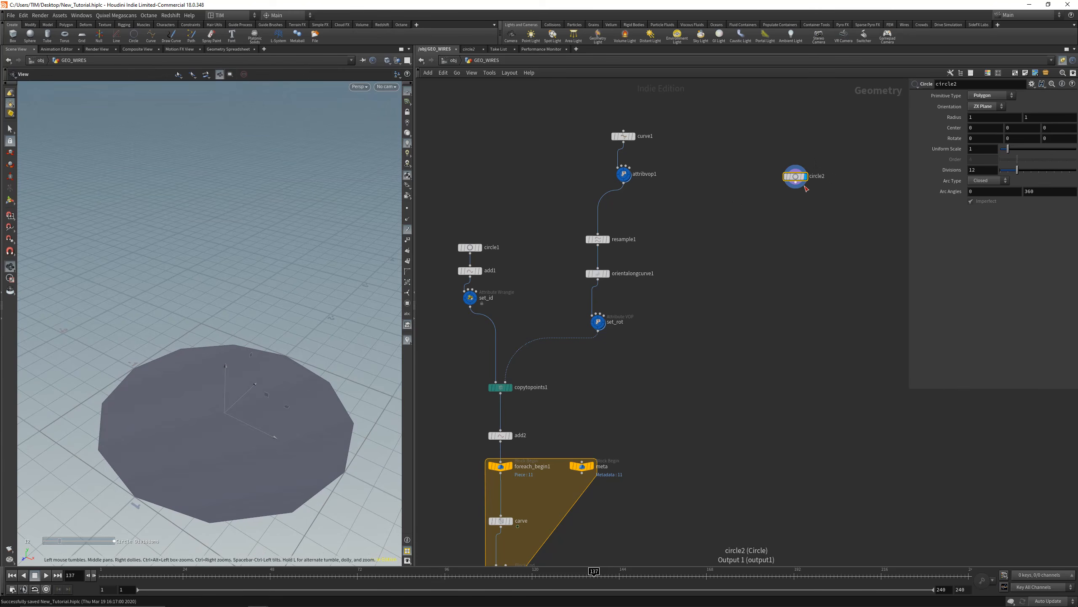
# - Add a POP Network node connected to the output of circle2
pyautogui.moveTo(795, 184); pyautogui.dragTo(768, 246)
pyautogui.press('Tab')
pyautogui.write('pop')
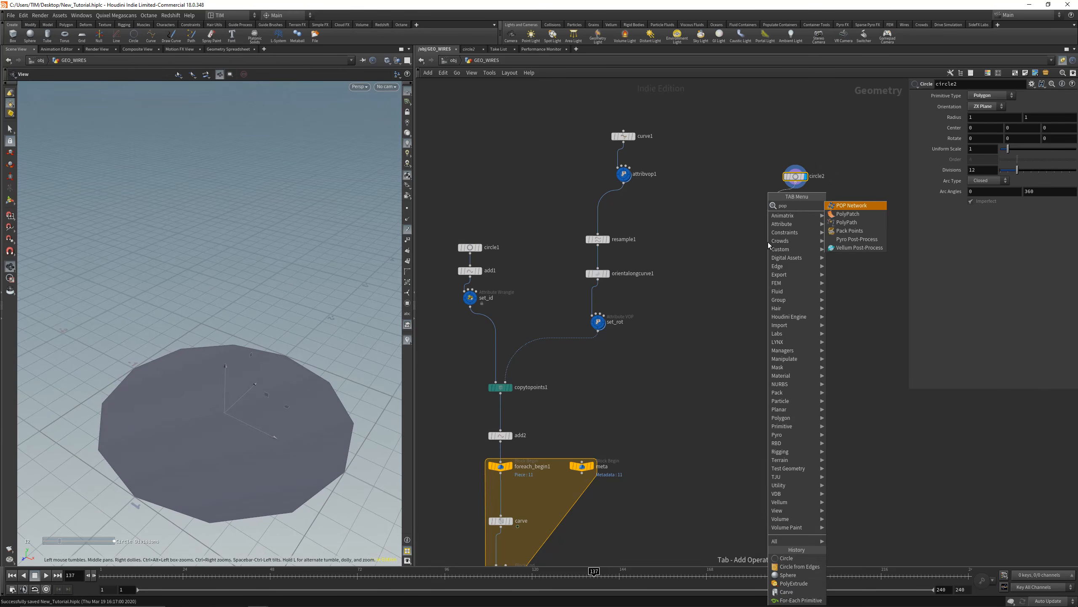
pyautogui.press('Return')
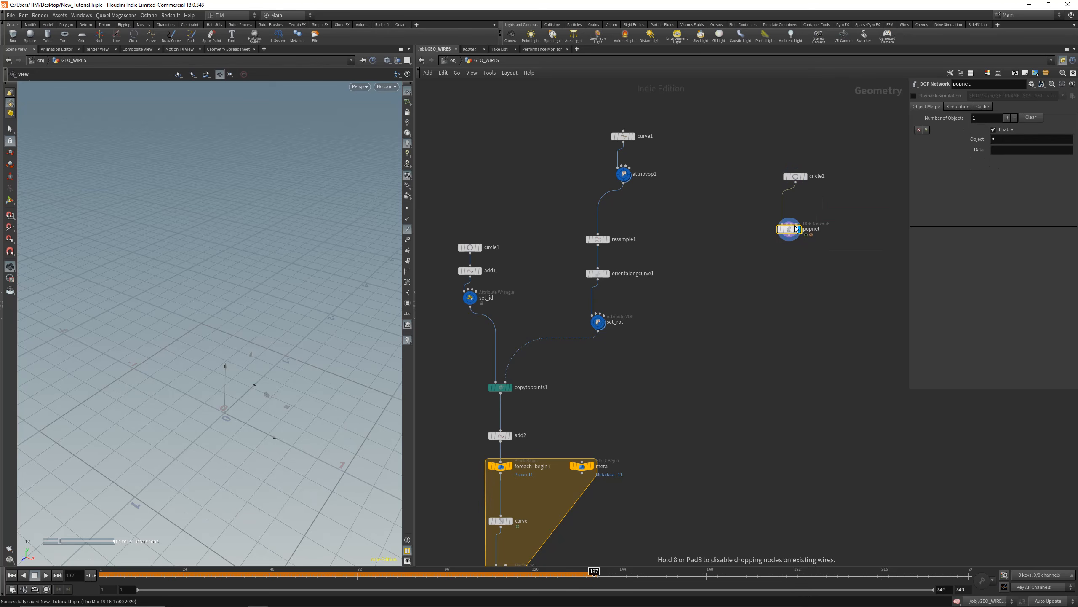
pyautogui.click(796, 216)
# - Run the particle simulation to frame 9 and move the popnet node closer below circle2
pyautogui.moveTo(101, 573); pyautogui.dragTo(126, 563)
pyautogui.click(408, 340)
pyautogui.moveTo(288, 370); pyautogui.dragTo(271, 337)
pyautogui.moveTo(795, 216); pyautogui.dragTo(795, 204)
pyautogui.scroll(2, 786, 226)
pyautogui.moveTo(785, 225); pyautogui.dragTo(740, 239, button='middle')
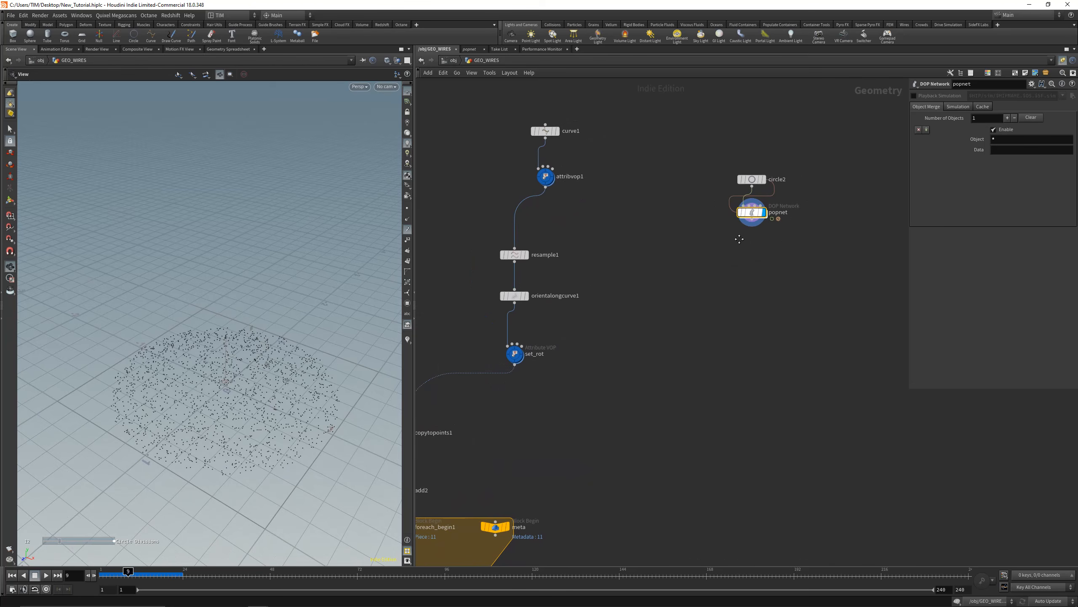
# - Open the popnet network and spread out its nodes, moving source_first_input farther above the merge and popobject farther from it
pyautogui.doubleClick(753, 212)
pyautogui.moveTo(802, 374); pyautogui.dragTo(764, 387, button='middle')
pyautogui.keyDown('shift'); pyautogui.click(713, 314); pyautogui.keyUp('shift')
pyautogui.moveTo(710, 313); pyautogui.dragTo(719, 206)
pyautogui.scroll(1, 703, 297)
pyautogui.click(775, 489)
pyautogui.moveTo(611, 343); pyautogui.dragTo(530, 340)
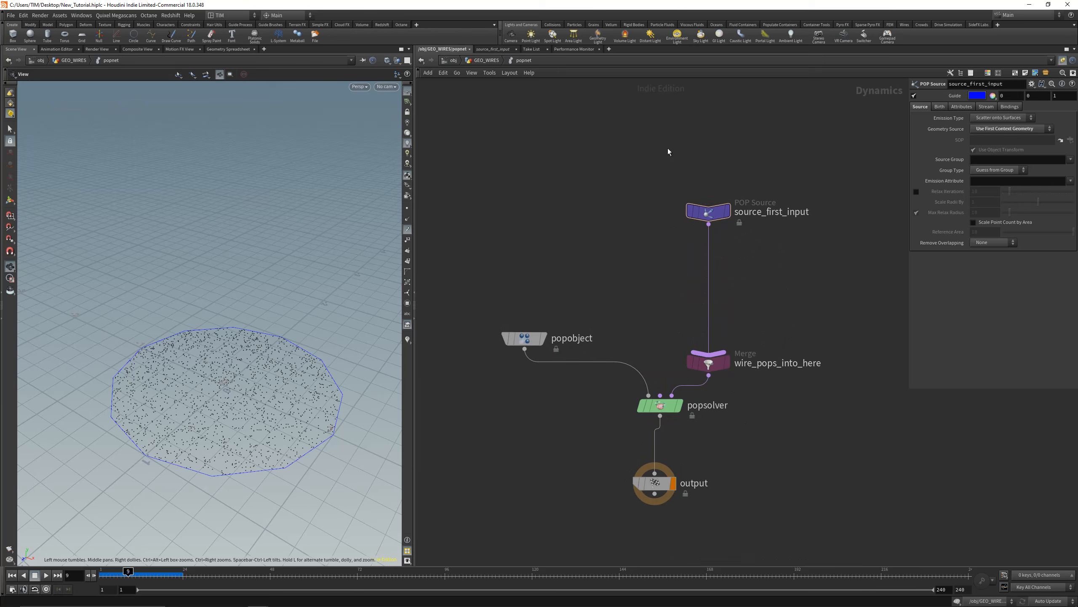
# - Set the POP source's Impulse Activation to the expression $FF == 1 in its birth settings
pyautogui.moveTo(891, 205); pyautogui.dragTo(895, 233, button='middle')
pyautogui.click(939, 106)
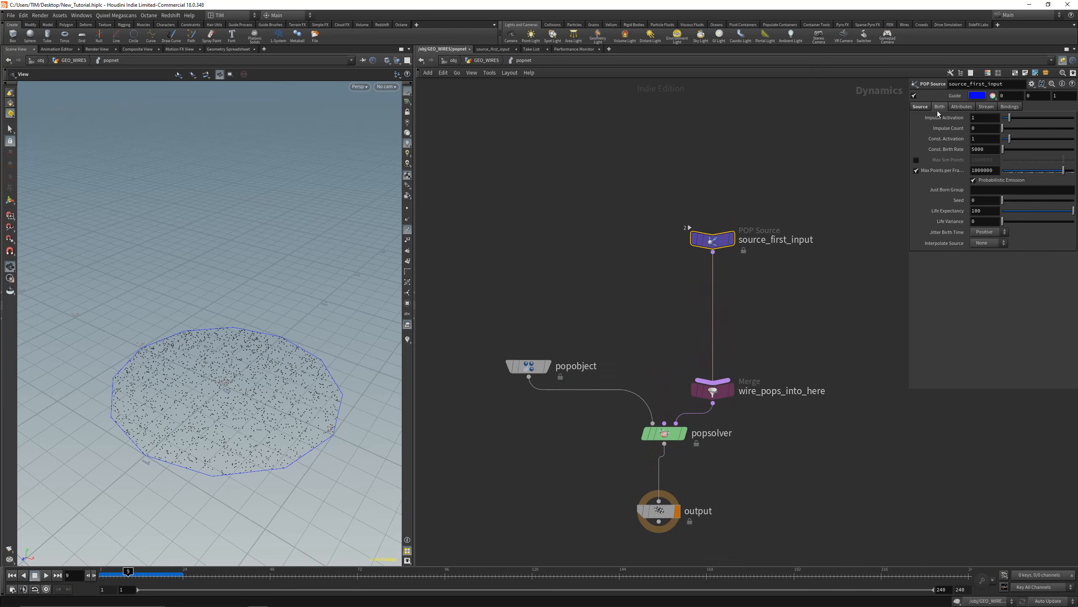
pyautogui.click(973, 118)
pyautogui.write('^')
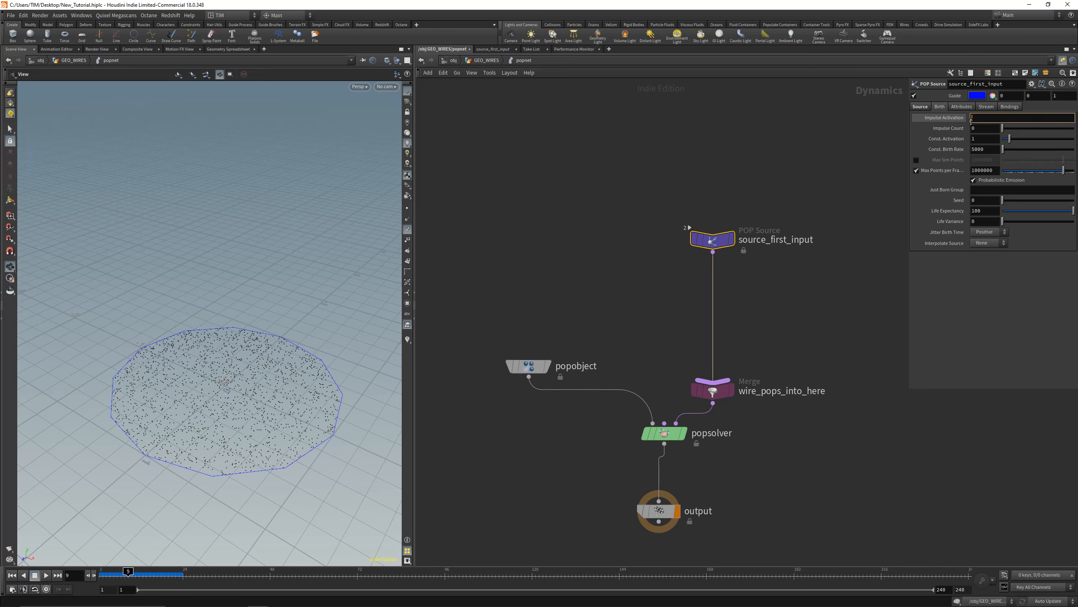
pyautogui.write('$FF  == 1')
pyautogui.press('Return')
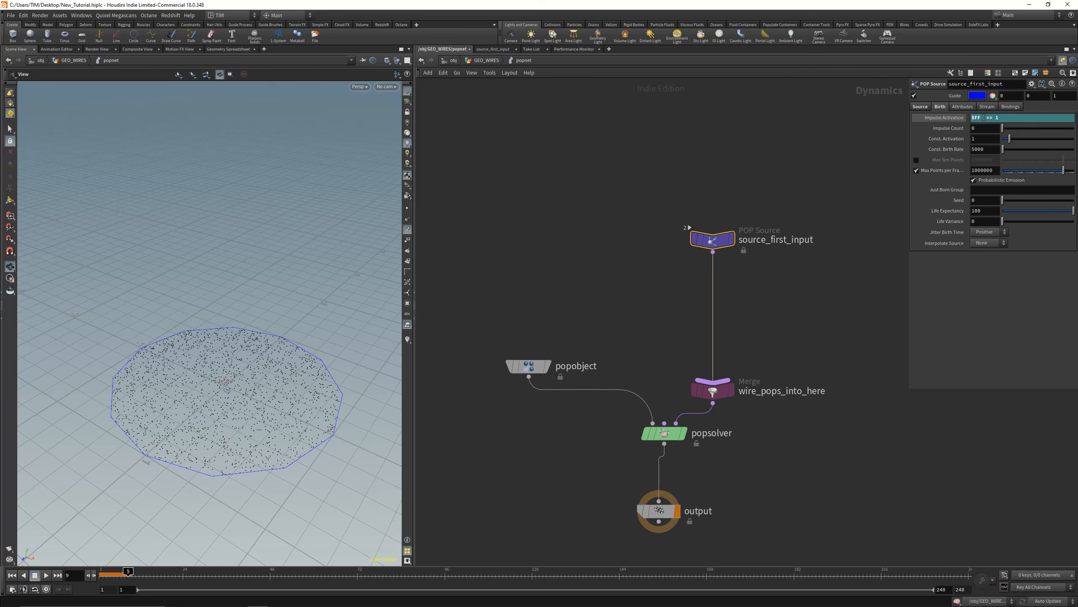
# - Set Impulse Count to 10, Const. Activation and Const. Birth Rate to 0, and rewind to frame 1
pyautogui.doubleClick(984, 118)
pyautogui.click(986, 129)
pyautogui.click(988, 148)
pyautogui.write('0')
pyautogui.press('Return')
pyautogui.press('Return')
pyautogui.click(837, 272)
pyautogui.moveTo(120, 575); pyautogui.dragTo(3, 555)
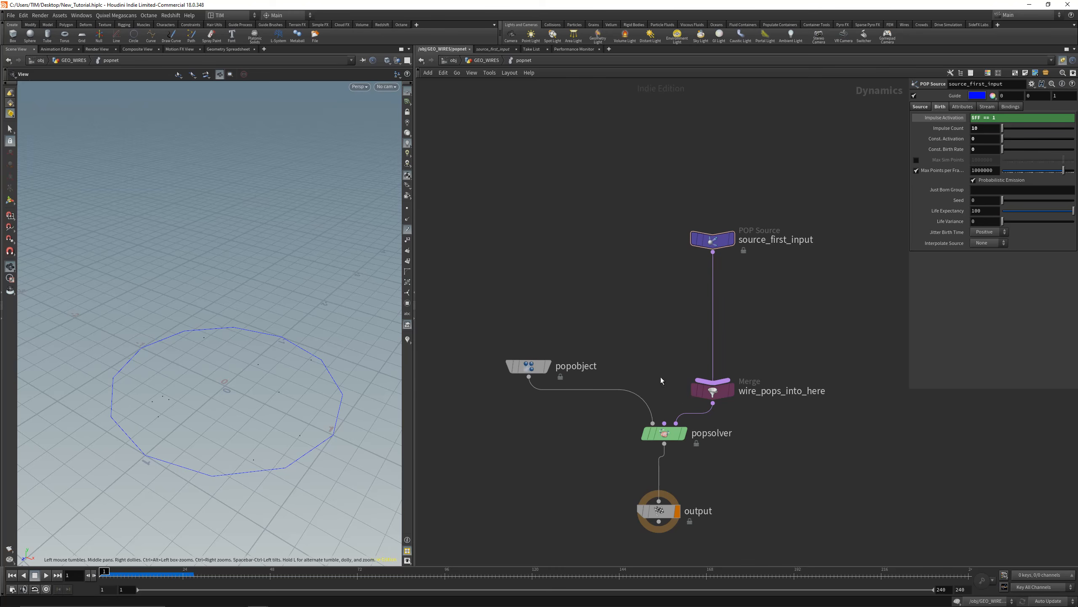
# - Add a POP Wind node above popobject and connect it to the popsolver's middle input
pyautogui.press('Tab')
pyautogui.write('poop')
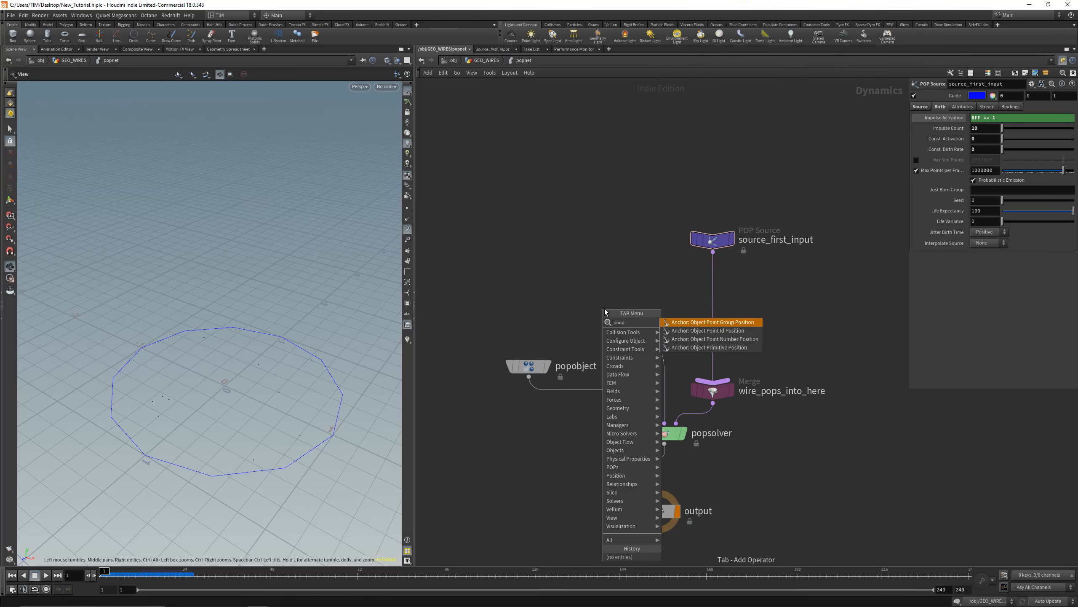
pyautogui.press('BackSpace')
pyautogui.press('BackSpace')
pyautogui.write('pw')
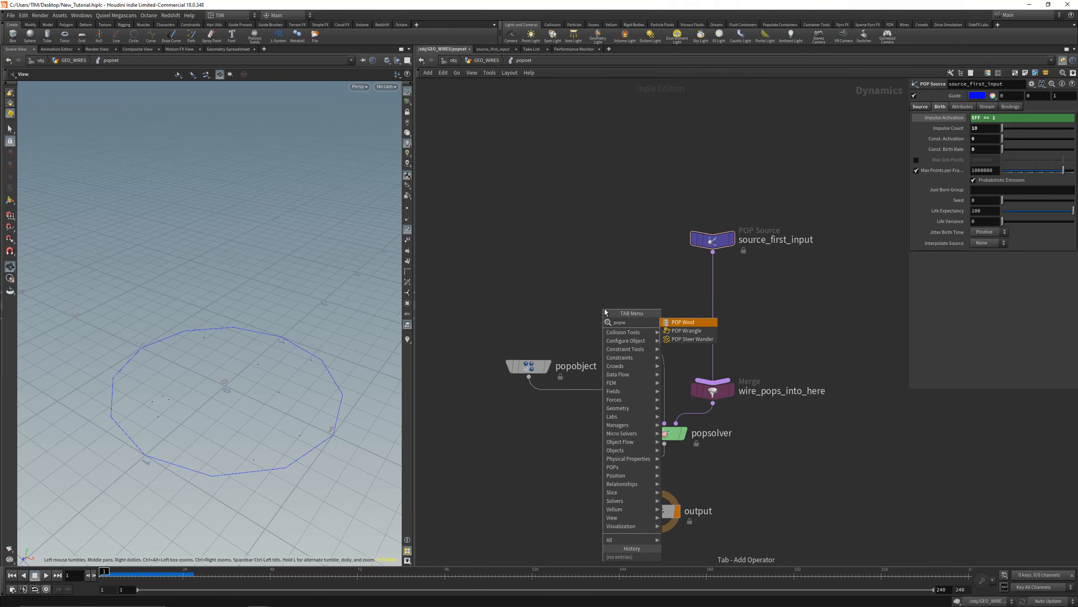
pyautogui.press('Return')
pyautogui.click(605, 313)
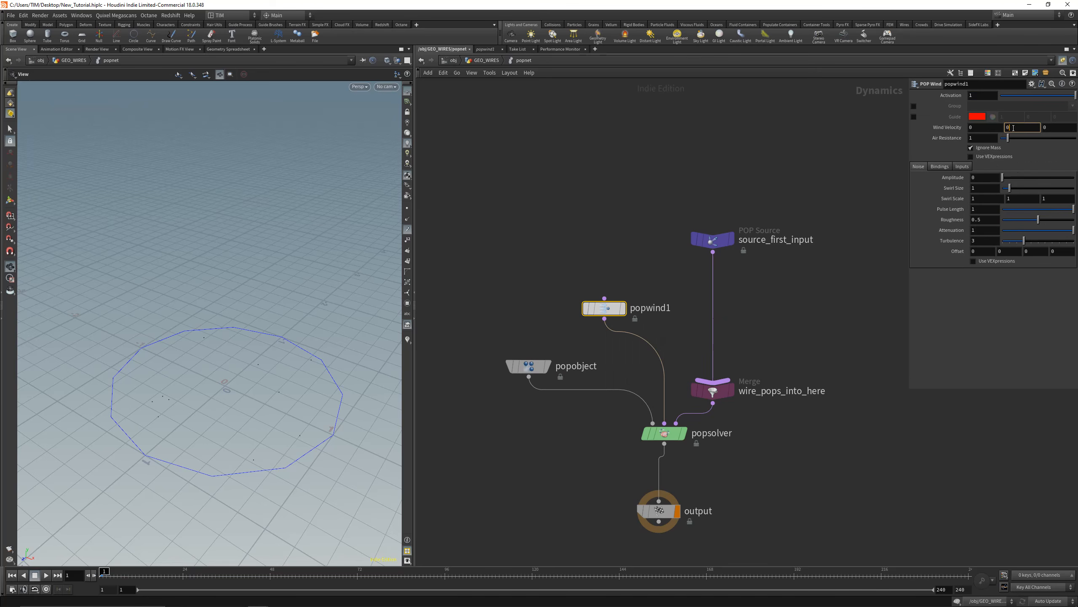
# - Set popwind1's Y Wind Velocity to 1 and its noise Amplitude to 0.5
pyautogui.write('1')
pyautogui.press('Return')
pyautogui.click(994, 180)
pyautogui.write('0.5')
pyautogui.press('Return')
# - Go up to the GEO_WIRES network and run the particle simulation to frame 240
pyautogui.click(818, 298)
pyautogui.press('u')
pyautogui.click(46, 575)
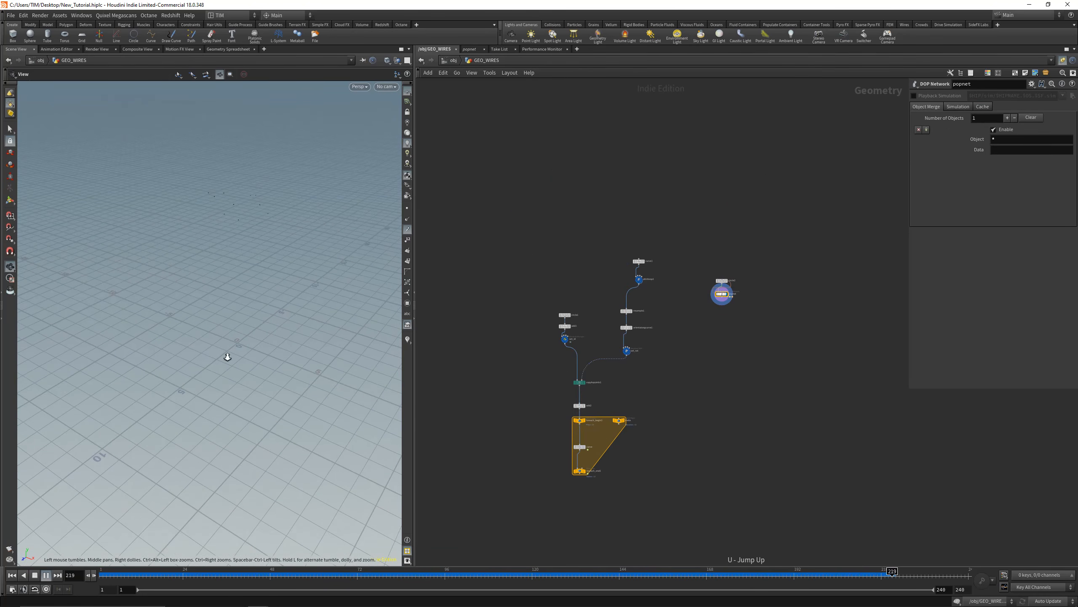
pyautogui.click(46, 575)
pyautogui.moveTo(800, 536); pyautogui.dragTo(968, 531)
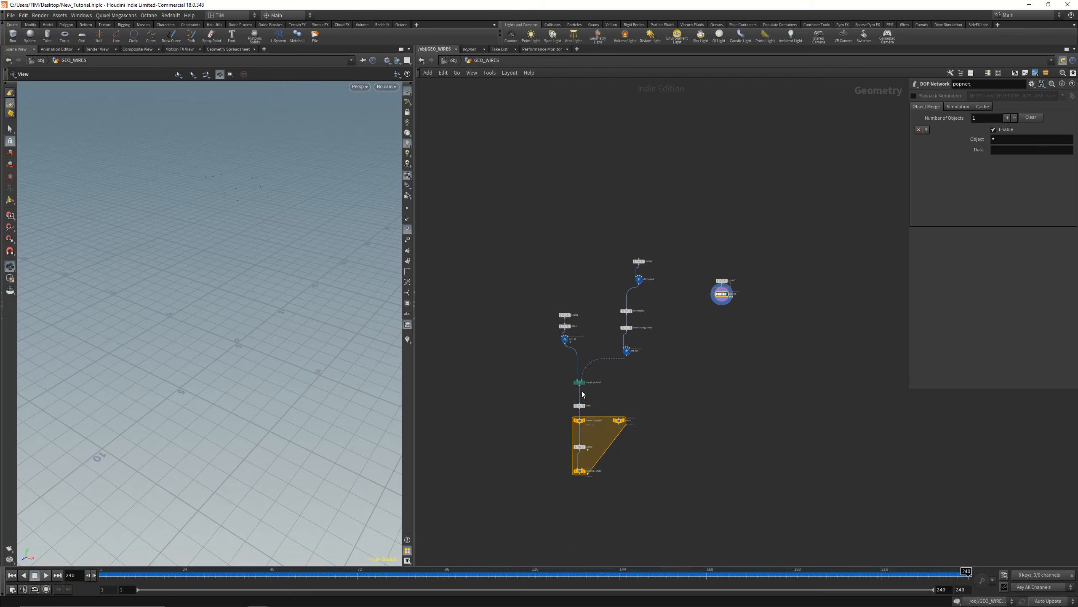
# - Add a Trail node below popnet, connect it to popnet's output and display it
pyautogui.scroll(4, 235, 185)
pyautogui.scroll(5, 715, 322)
pyautogui.scroll(3, 717, 298)
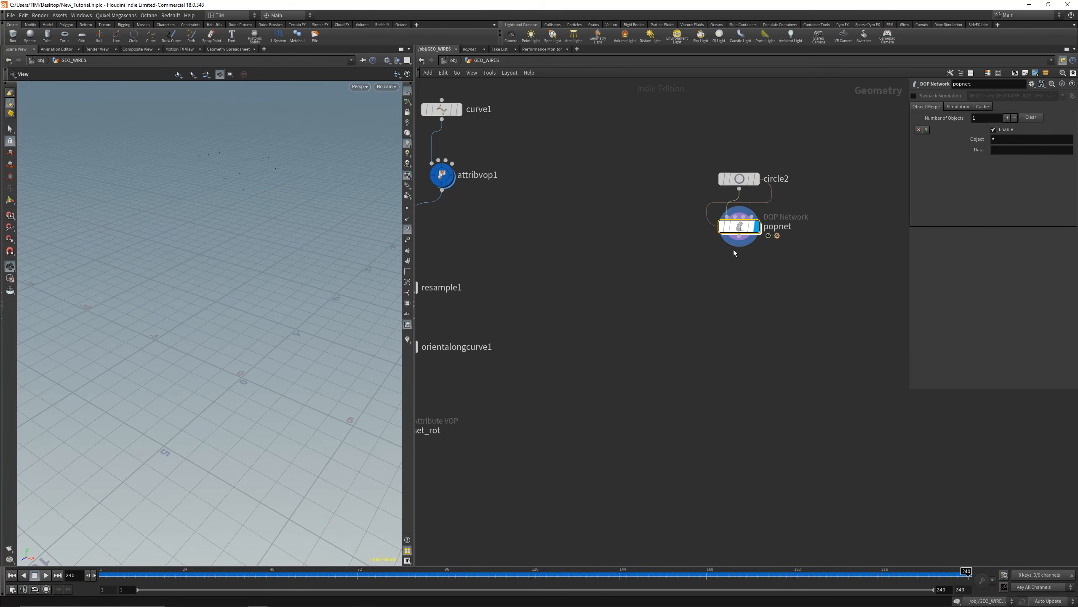
pyautogui.press('Tab')
pyautogui.write('tra')
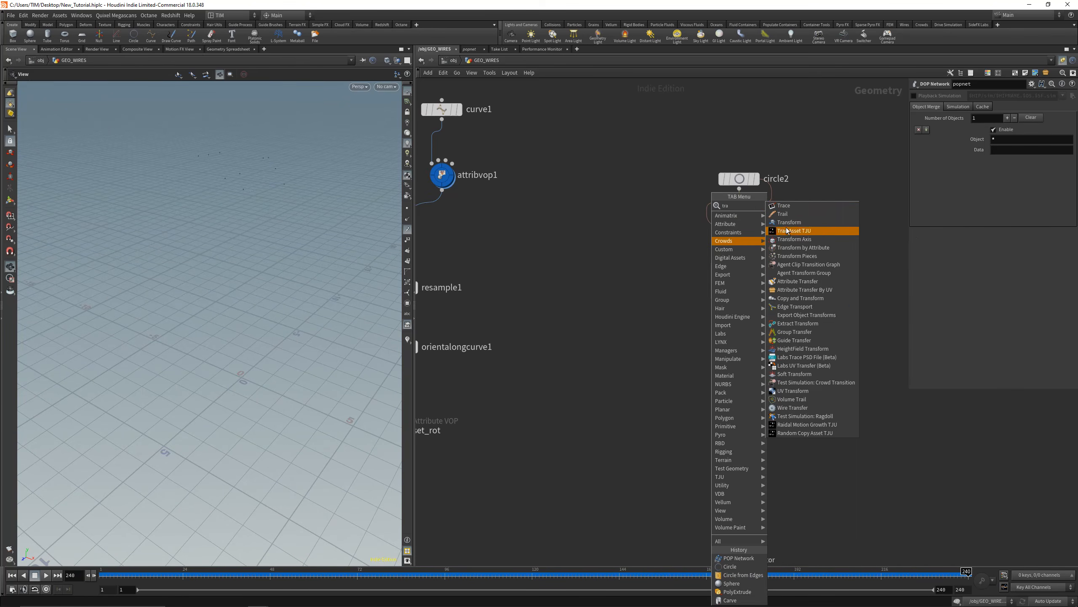
pyautogui.click(795, 213)
pyautogui.click(739, 287)
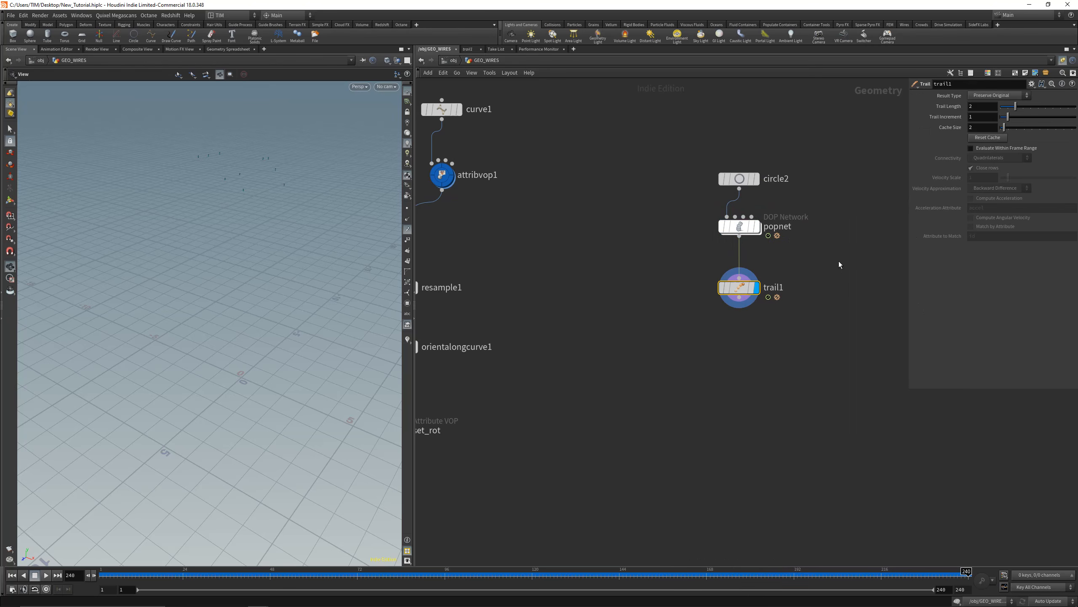
# - Set the Trail node's Result Type to Connect as Polygons and its Trail Length to 240
pyautogui.click(983, 98)
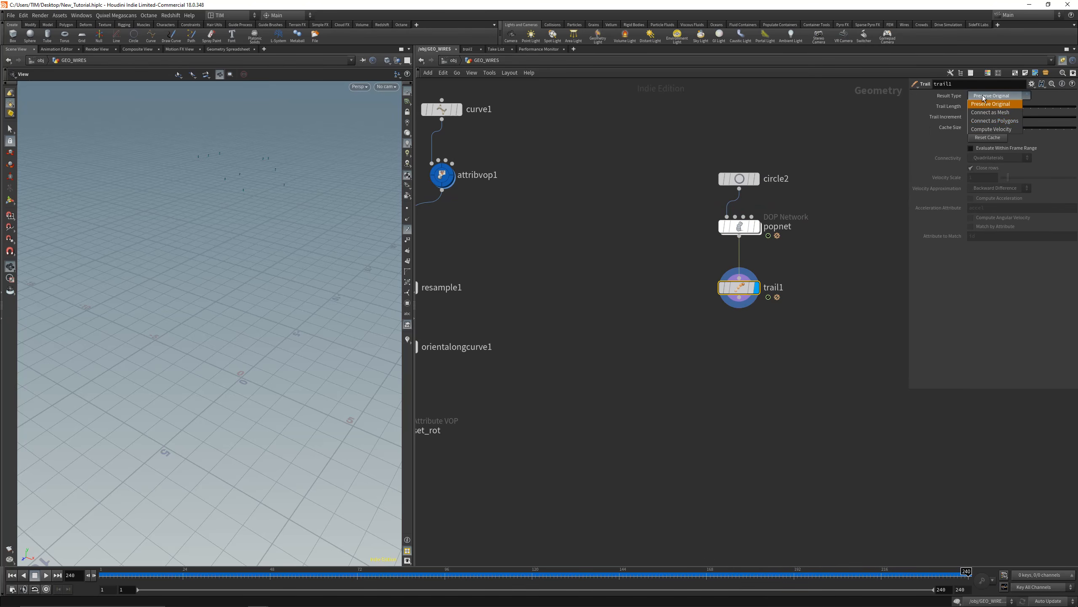
pyautogui.click(989, 126)
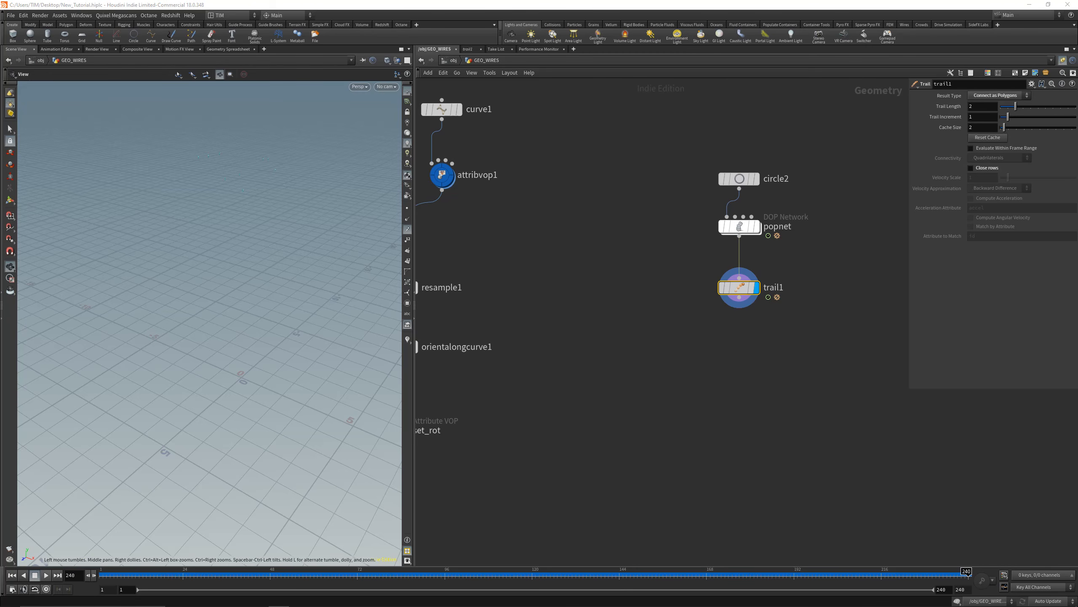
pyautogui.click(981, 107)
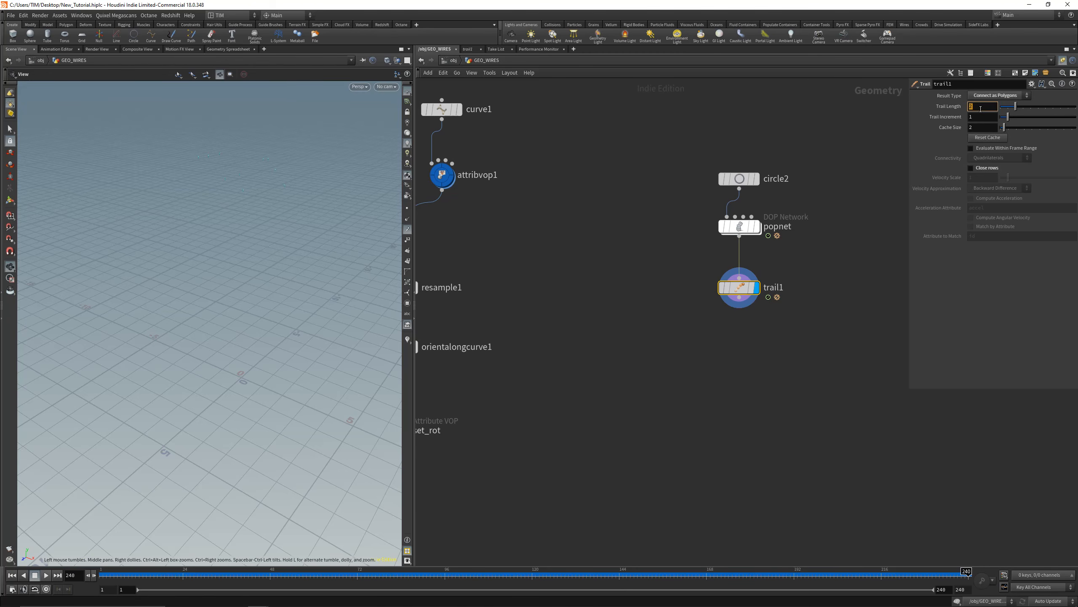
pyautogui.write('240')
pyautogui.press('Return')
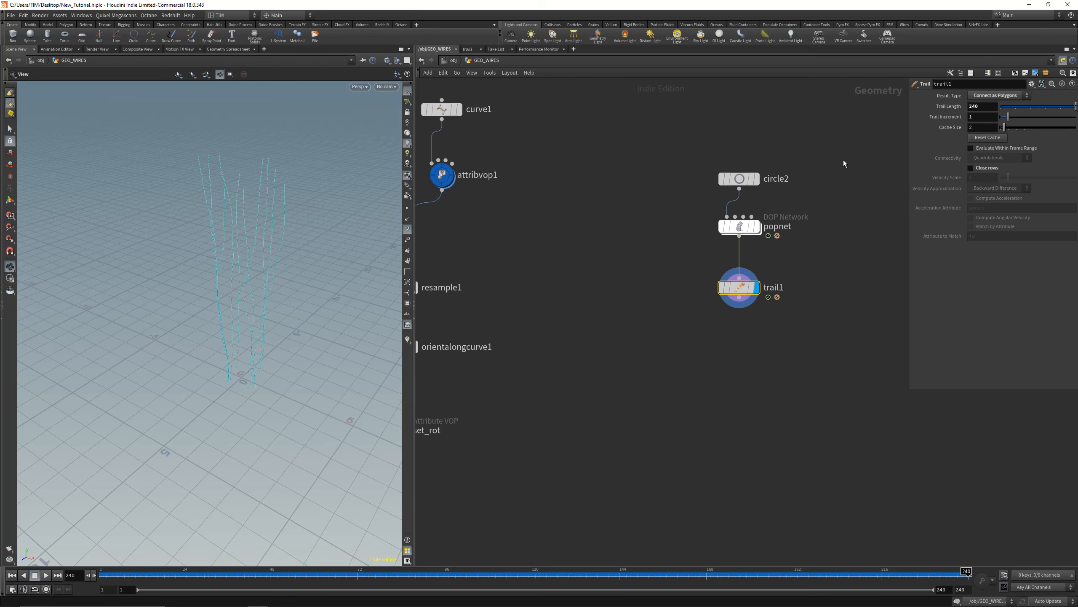
pyautogui.scroll(3, 291, 133)
pyautogui.moveTo(291, 132); pyautogui.dragTo(239, 299)
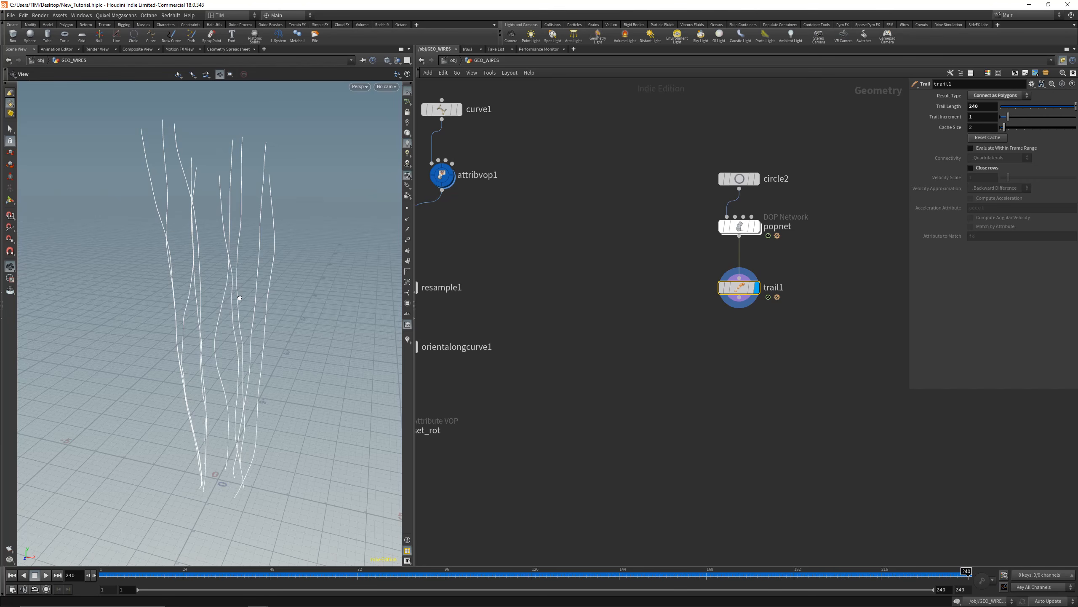
# - Enter popnet, add a POP Axis Force node directly above popwind1 and wire it into popwind1's input
pyautogui.doubleClick(738, 232)
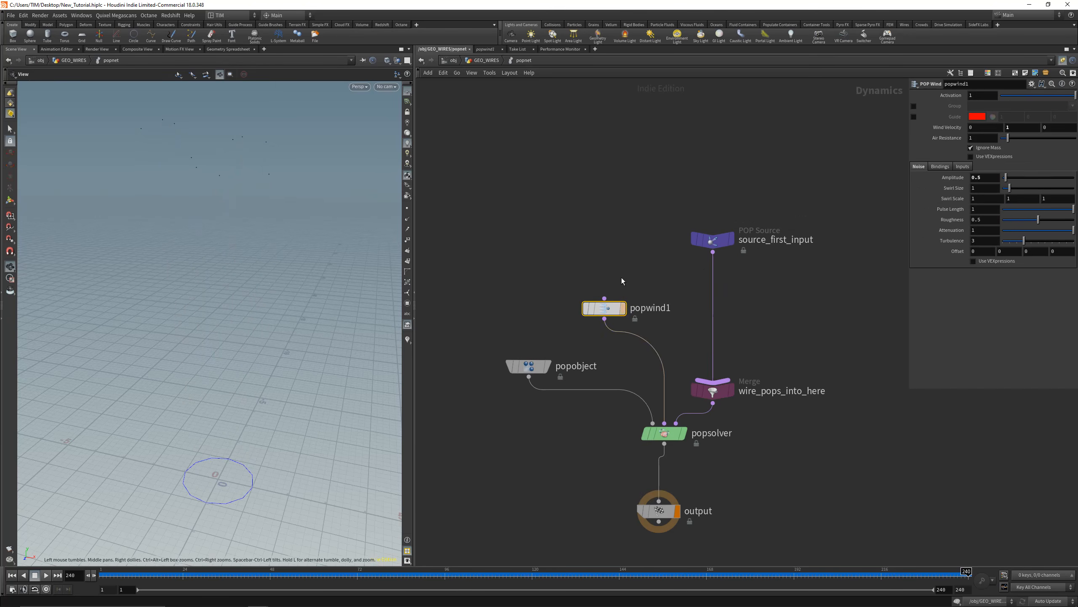
pyautogui.press('Tab')
pyautogui.write('pop')
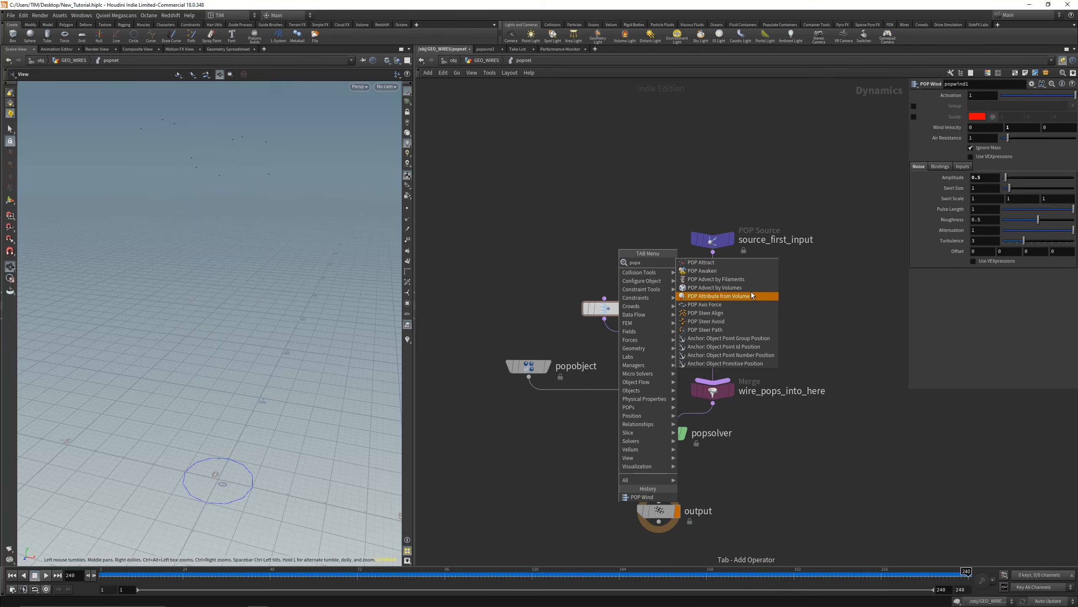
pyautogui.click(737, 305)
pyautogui.click(612, 249)
pyautogui.click(612, 259)
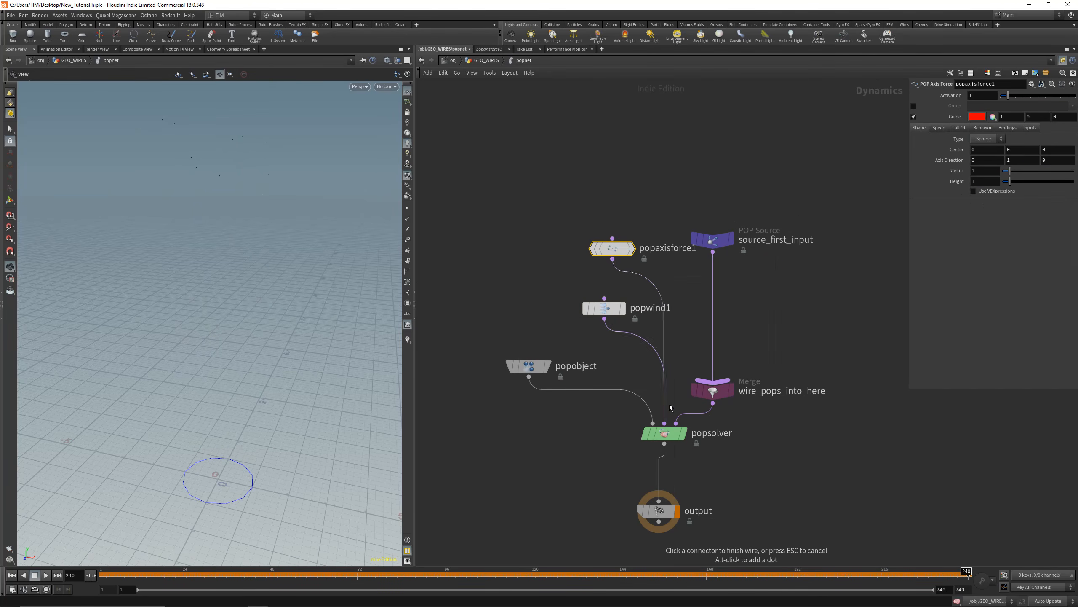
pyautogui.click(604, 299)
pyautogui.moveTo(612, 249); pyautogui.dragTo(605, 241)
pyautogui.moveTo(528, 190); pyautogui.dragTo(604, 258)
# - Set the axis force's Radius to 2.33 and Height to 9.1 and replay the simulation
pyautogui.moveTo(983, 170); pyautogui.dragTo(1045, 181, button='middle')
pyautogui.click(103, 575)
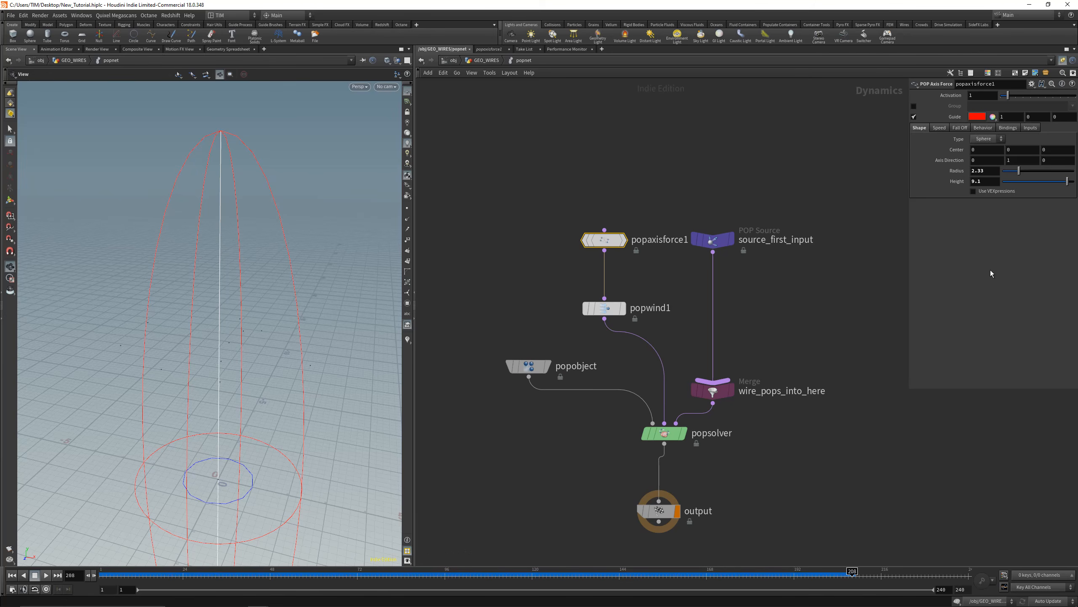
# - Set the axis force's Suction Speed to 0.5 and replay the simulation to frame 78
pyautogui.click(944, 129)
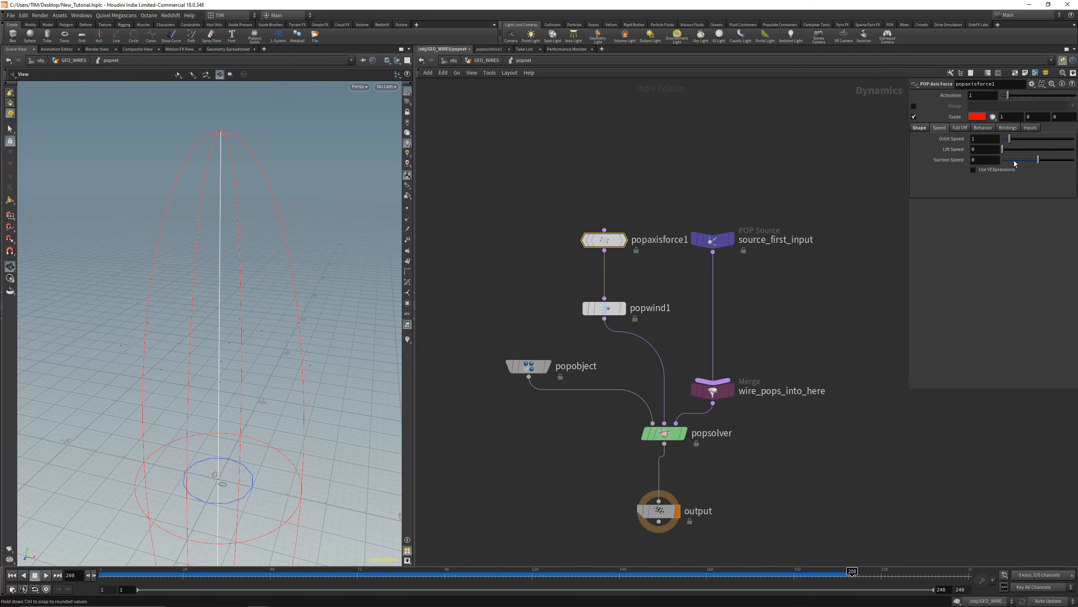
pyautogui.moveTo(1037, 159); pyautogui.dragTo(1051, 164)
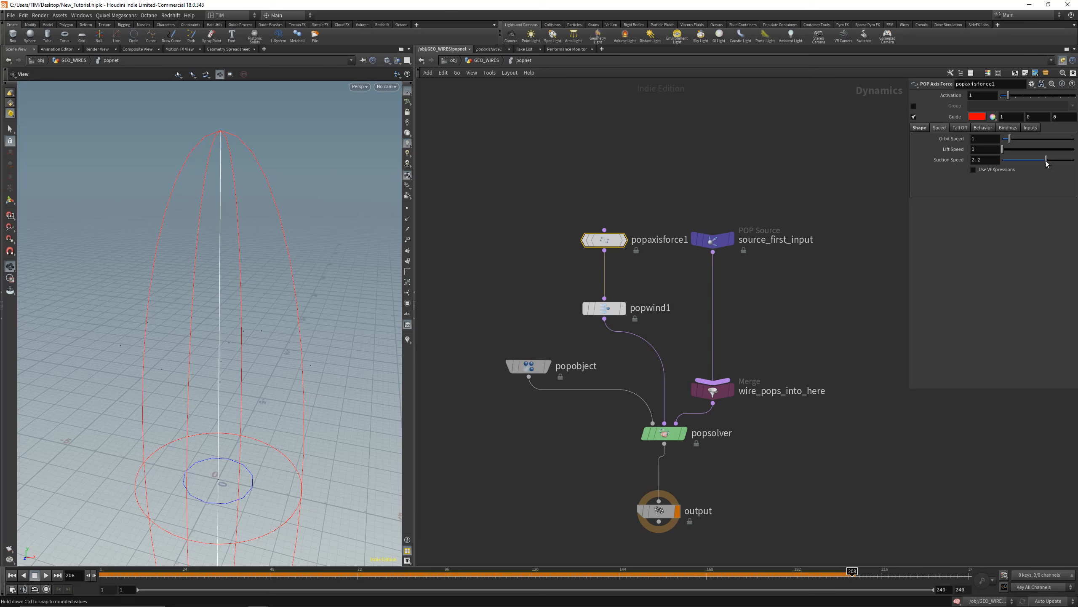
pyautogui.moveTo(102, 565)
pyautogui.mouseDown()
pyautogui.moveTo(325, 564)
pyautogui.moveTo(104, 565)
pyautogui.mouseUp()
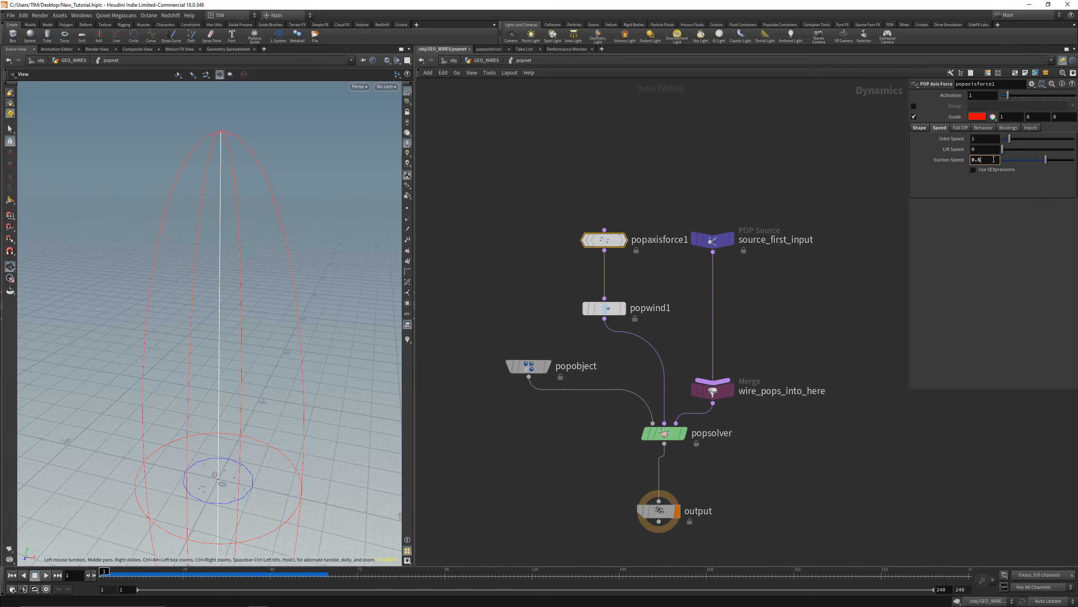
pyautogui.press('Return')
pyautogui.click(46, 575)
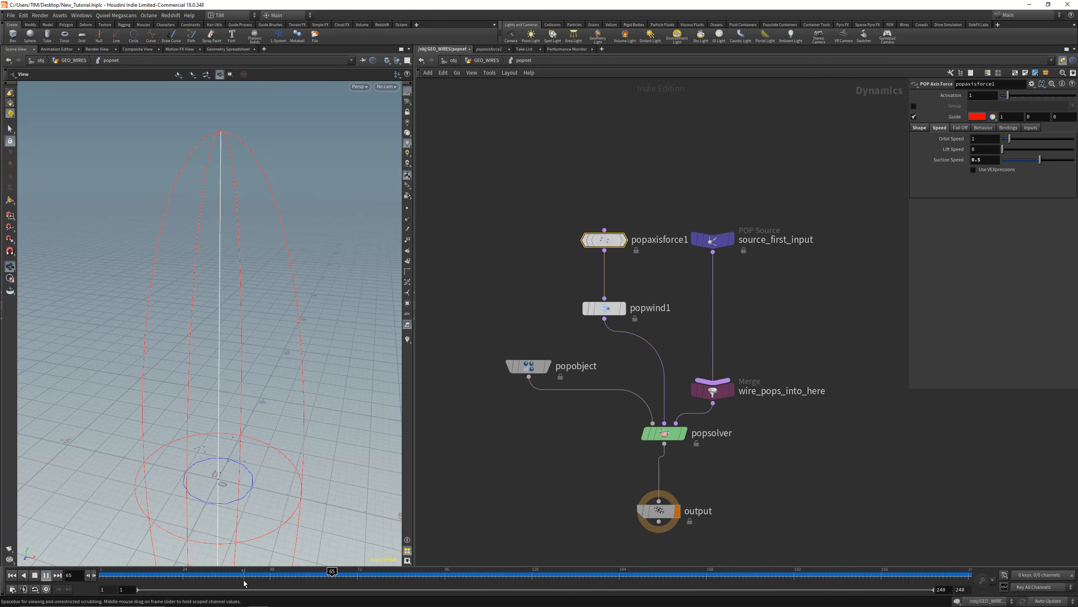
pyautogui.moveTo(104, 574); pyautogui.dragTo(379, 577)
# - Set the axis force's Orbit Speed to 0.25 and view the trails in GEO_WIRES at frame 240
pyautogui.doubleClick(980, 138)
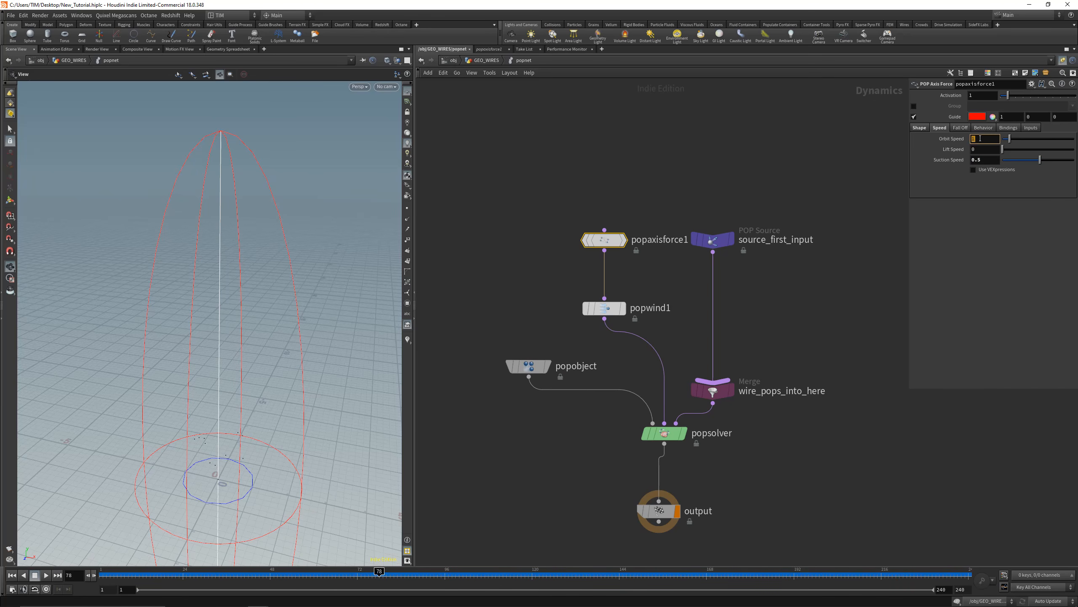
pyautogui.press('Return')
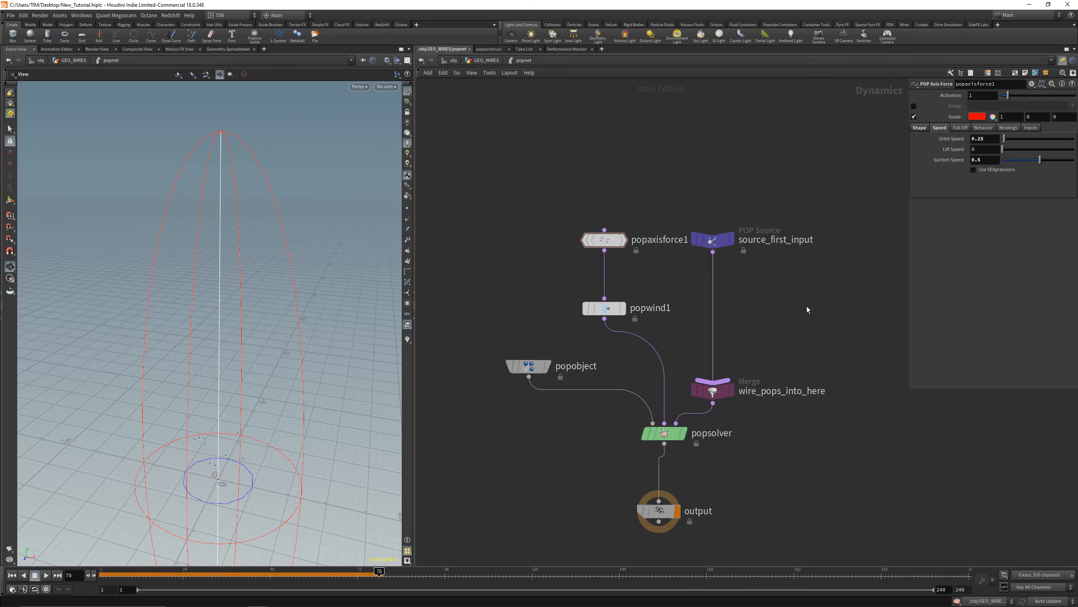
pyautogui.press('u')
pyautogui.click(737, 289)
pyautogui.moveTo(101, 575); pyautogui.dragTo(972, 536)
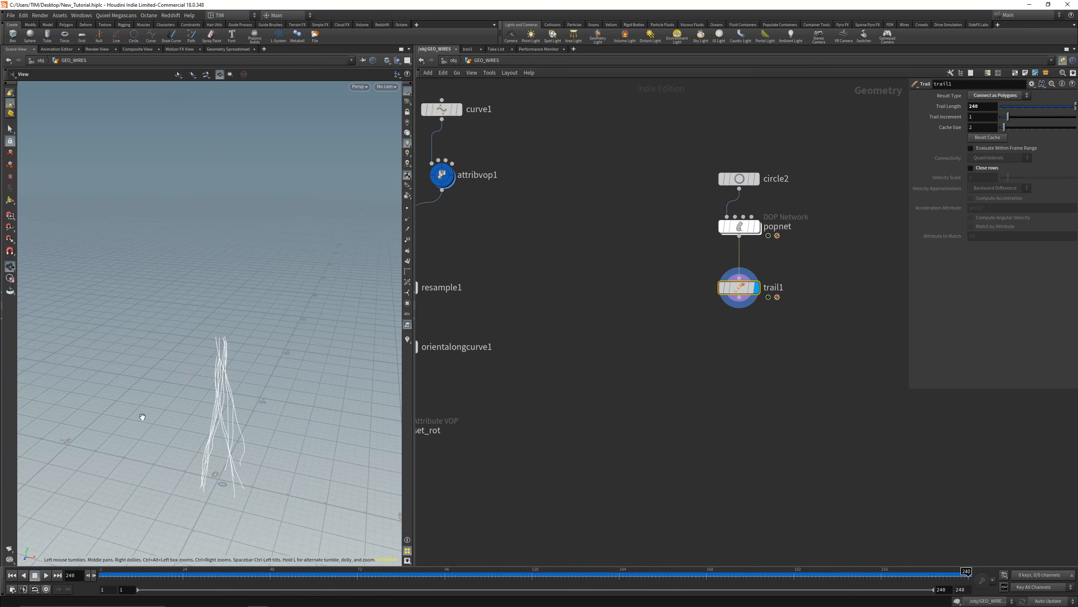
pyautogui.moveTo(141, 417); pyautogui.dragTo(227, 401)
pyautogui.moveTo(221, 328); pyautogui.dragTo(217, 337)
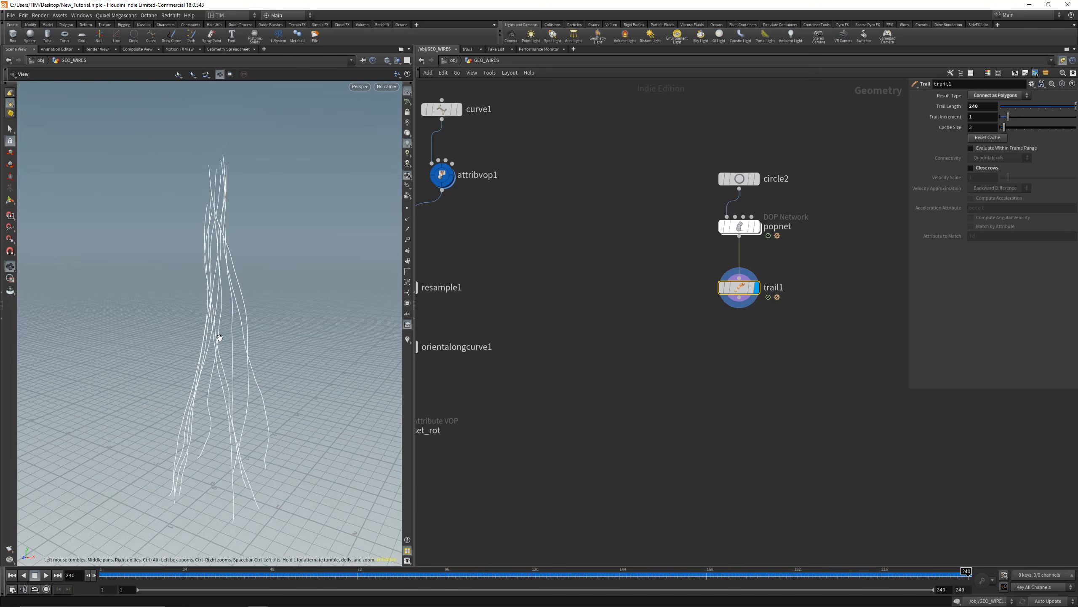
# - Save the scene and lock the trail1 node
pyautogui.hotkey('ctrl', 's')
pyautogui.moveTo(732, 283); pyautogui.dragTo(845, 313, button='middle')
pyautogui.click(830, 299)
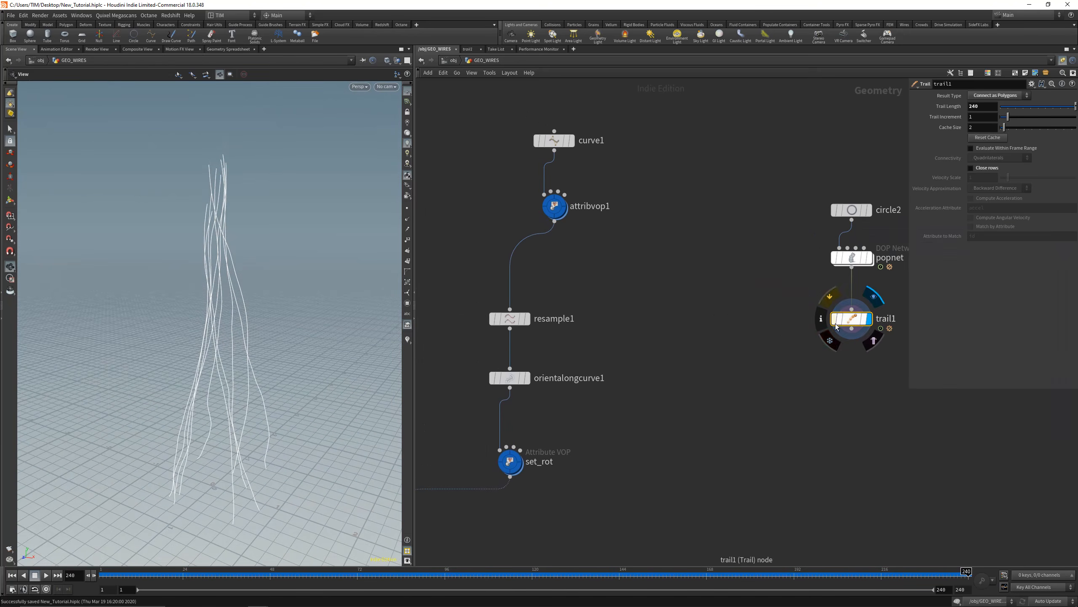
pyautogui.click(854, 336)
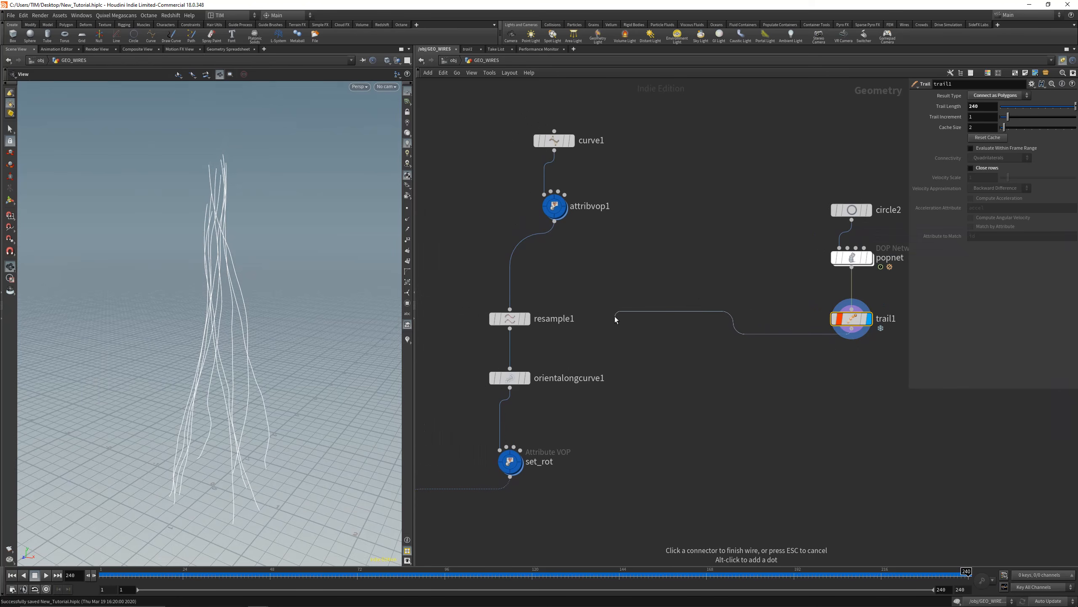
pyautogui.moveTo(482, 298); pyautogui.dragTo(558, 242, button='middle')
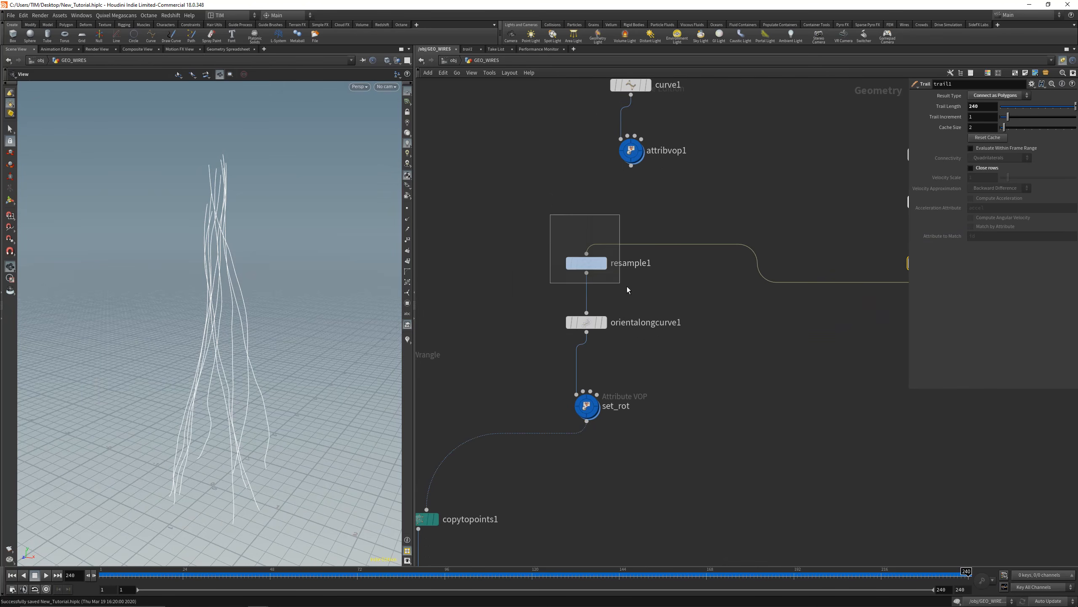
pyautogui.click(588, 251)
pyautogui.click(588, 252)
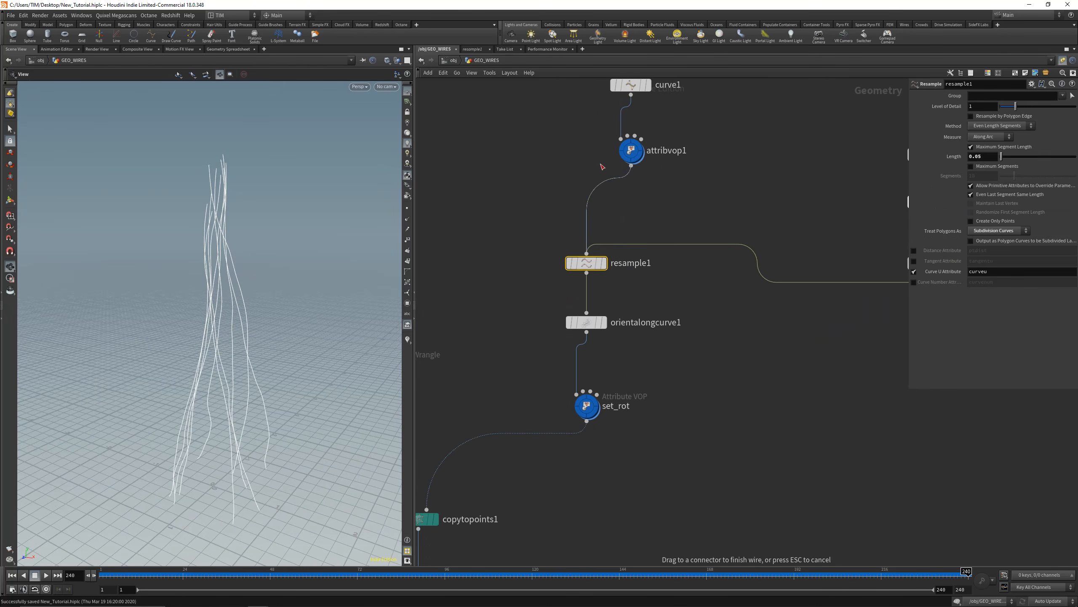
pyautogui.click(631, 165)
pyautogui.moveTo(727, 185); pyautogui.dragTo(619, 268, button='middle')
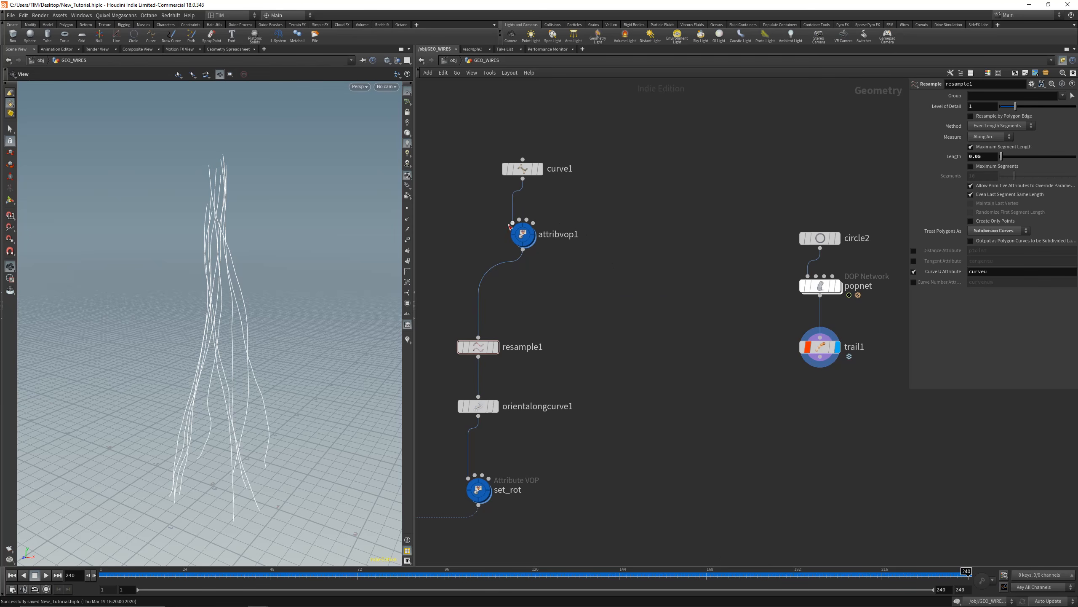
# - Wire trail1 into attribvop1's first input and display attribvop1
pyautogui.click(820, 366)
pyautogui.click(514, 220)
pyautogui.click(522, 234)
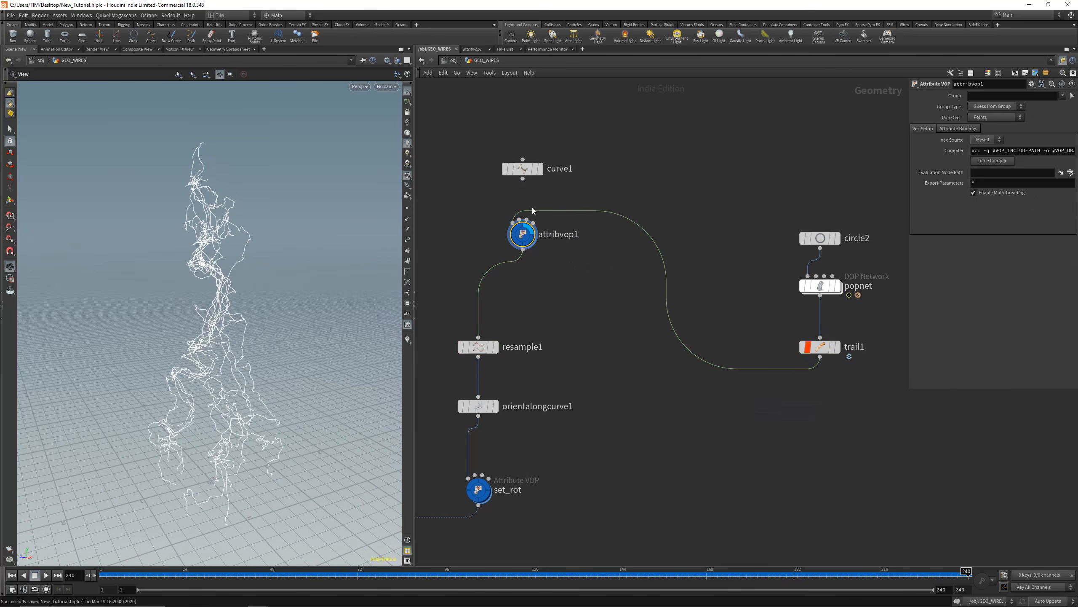
# - Connect trail1 to resample1 instead of attribvop1, display resample1 and check its node information
pyautogui.moveTo(534, 211); pyautogui.dragTo(478, 337)
pyautogui.click(519, 347)
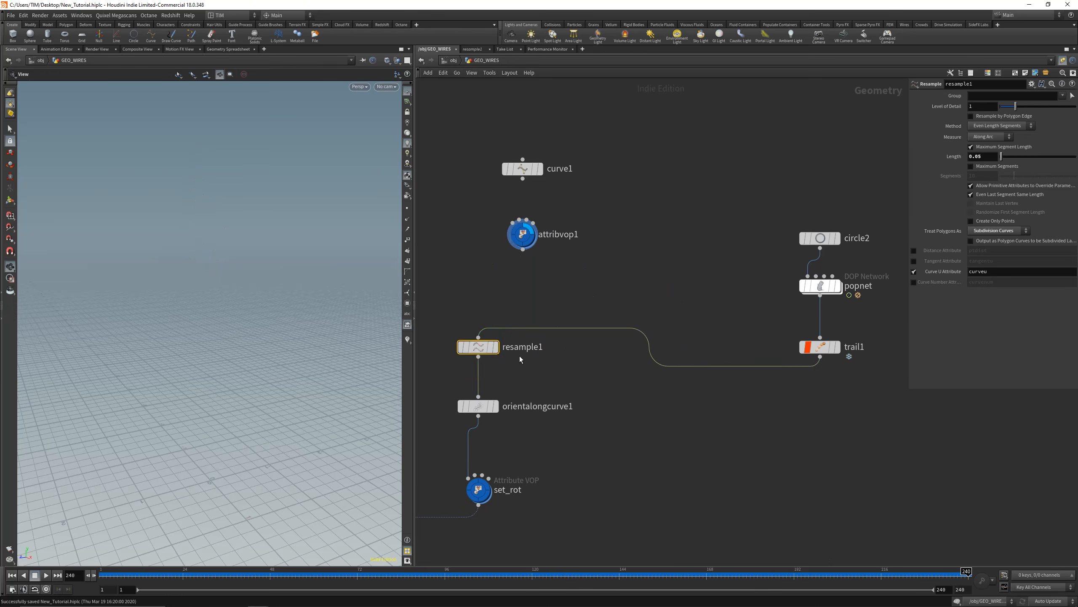
pyautogui.press('r')
pyautogui.moveTo(576, 362); pyautogui.dragTo(612, 333, button='middle')
pyautogui.moveTo(382, 337)
pyautogui.mouseDown()
pyautogui.moveTo(291, 347)
pyautogui.moveTo(365, 337)
pyautogui.mouseUp()
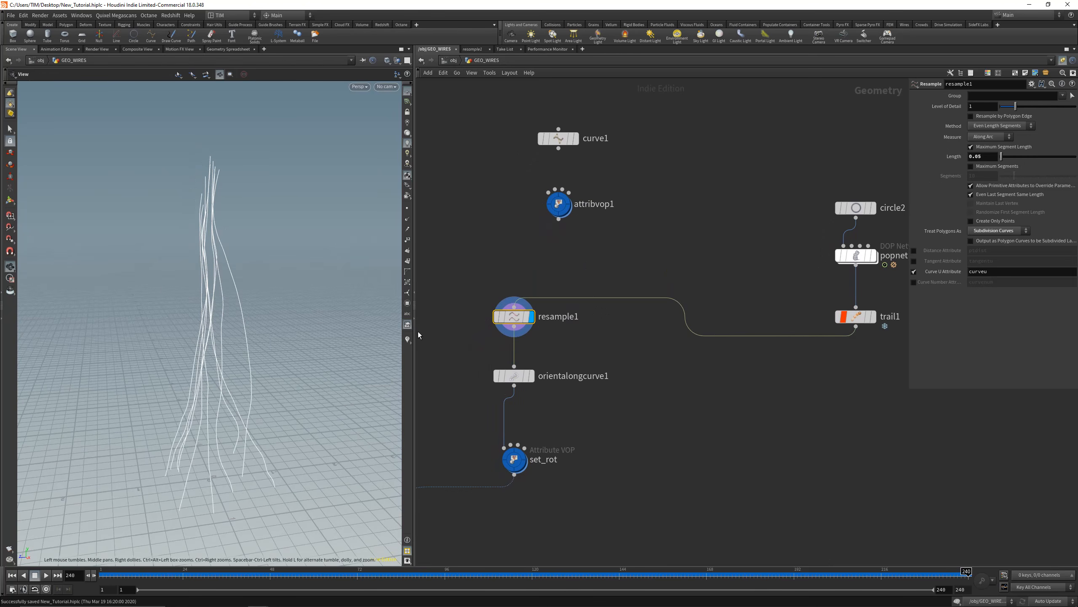
pyautogui.middleClick(518, 315)
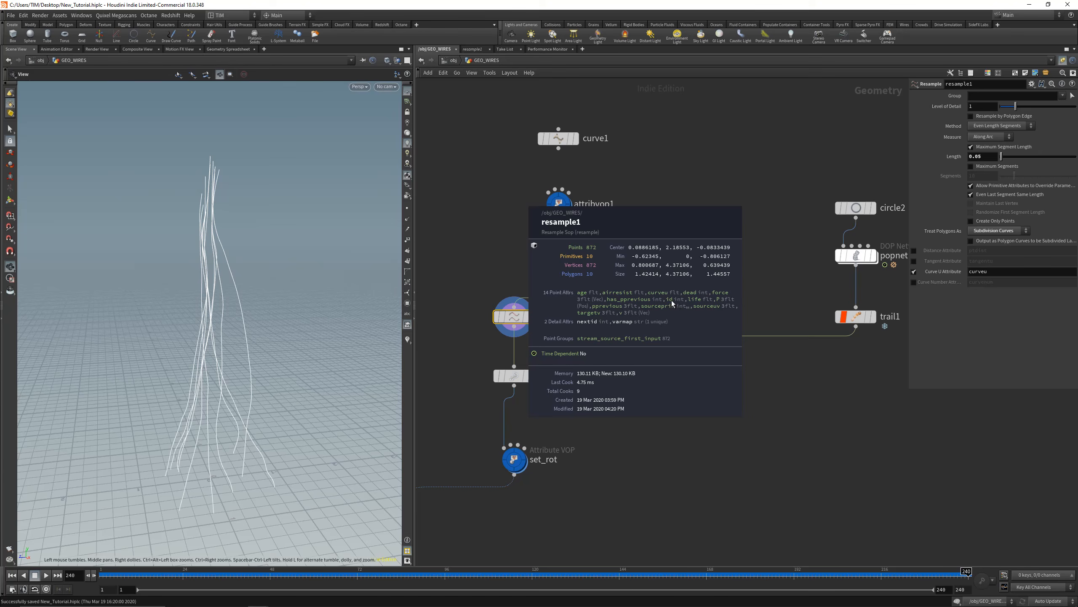
pyautogui.press('Tab')
pyautogui.write('cl')
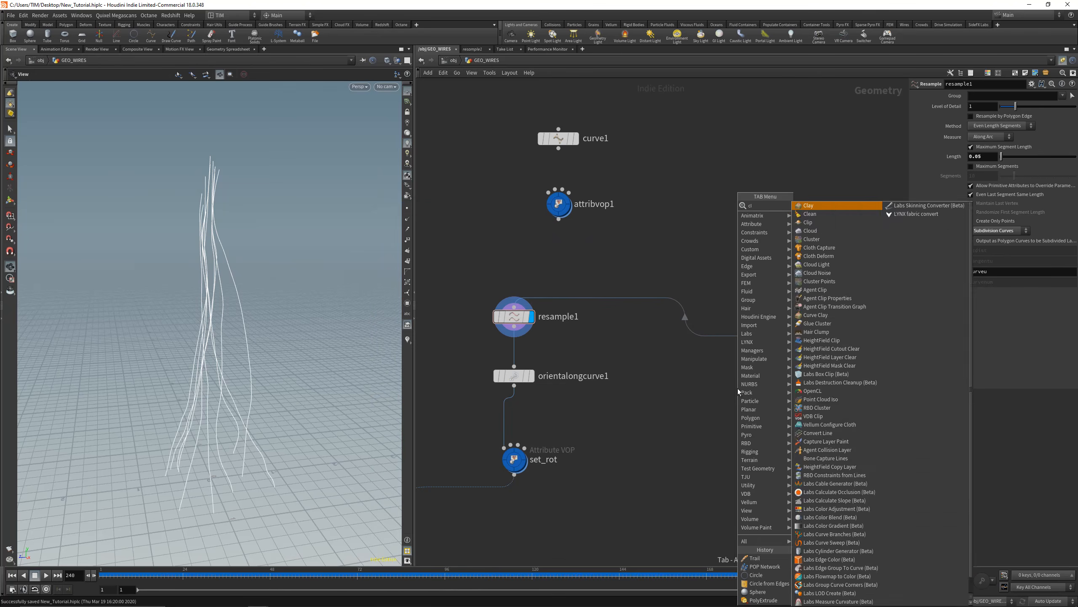
pyautogui.write('ea')
pyautogui.click(671, 419)
# - Insert an Attribute Delete node on the wire between trail1 and resample1
pyautogui.press('Tab')
pyautogui.write('a')
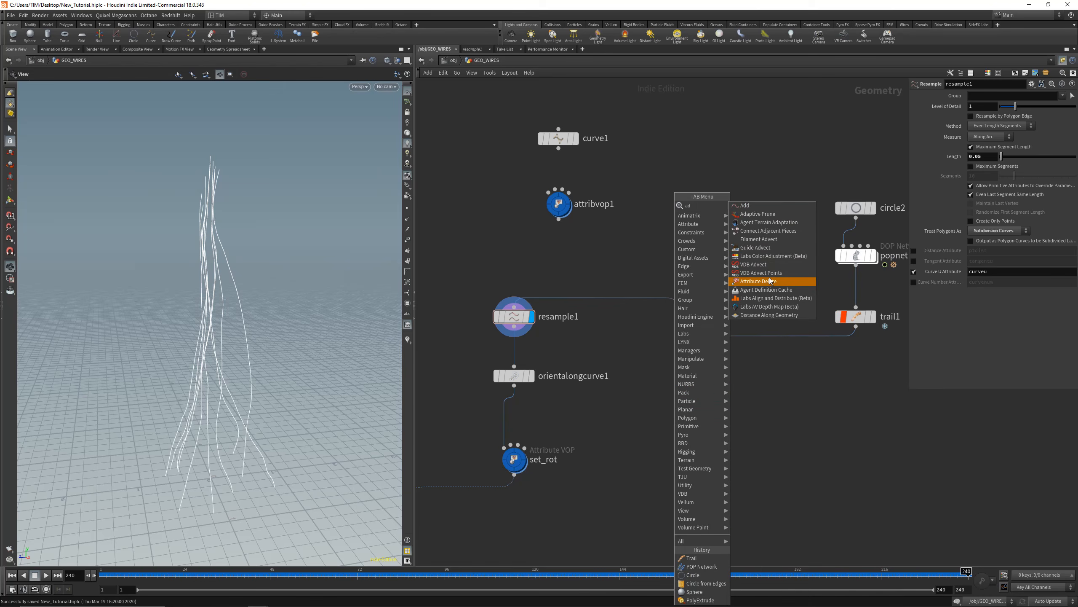
pyautogui.click(770, 281)
pyautogui.click(772, 336)
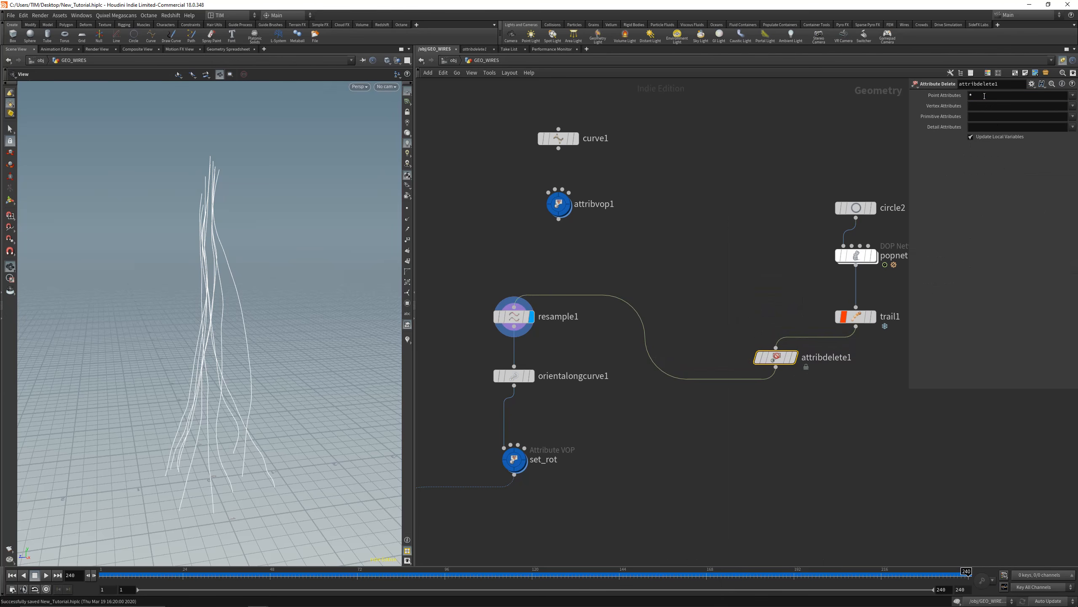
# - Set the Point, Vertex, Primitive and Detail Attributes of attribdelete1 to * and check its node information
pyautogui.middleClick(777, 355)
pyautogui.click(989, 104)
pyautogui.click(986, 118)
pyautogui.write('*')
pyautogui.middleClick(776, 358)
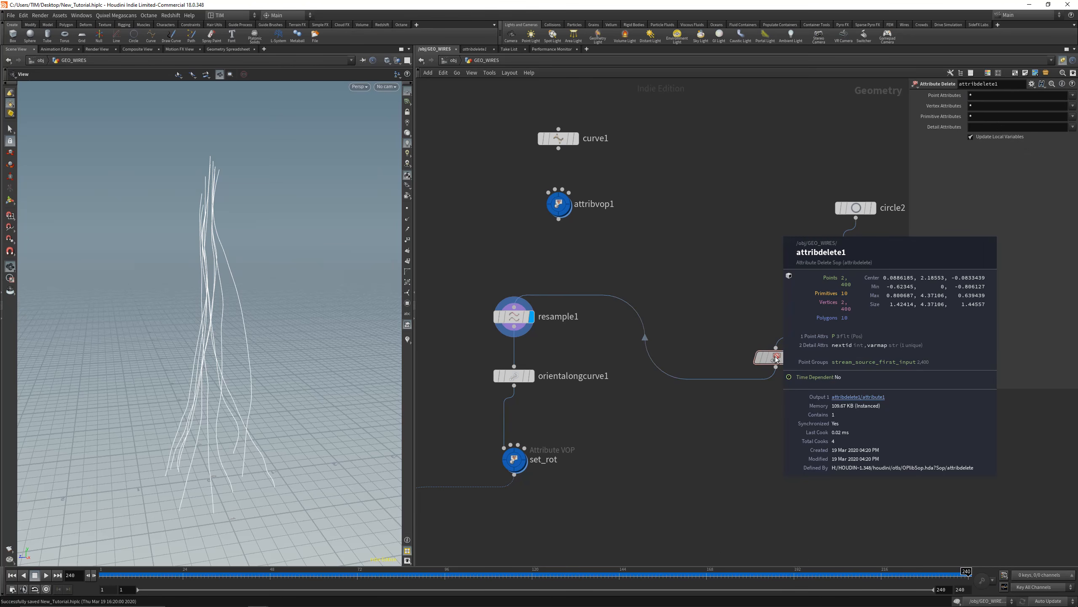
pyautogui.scroll(-2, 840, 281)
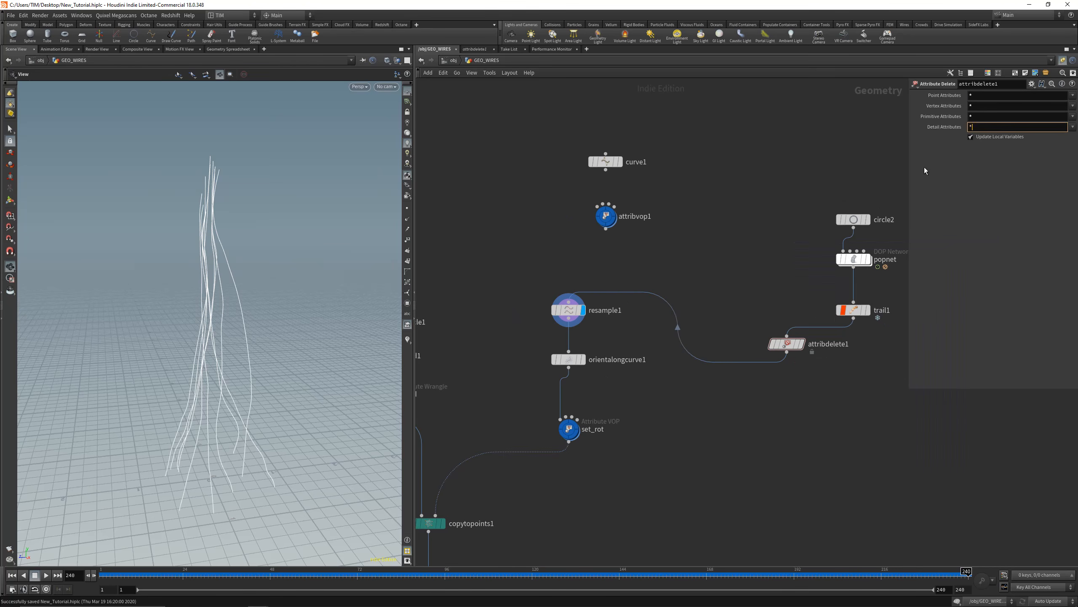
pyautogui.middleClick(776, 356)
# - Display the downstream nodes one after another from orientalongcurve1 to foreach_end1 and scrub the timeline back to frame 15
pyautogui.moveTo(795, 407); pyautogui.dragTo(816, 354, button='middle')
pyautogui.click(589, 257)
pyautogui.click(602, 307)
pyautogui.moveTo(657, 355); pyautogui.dragTo(707, 272, button='middle')
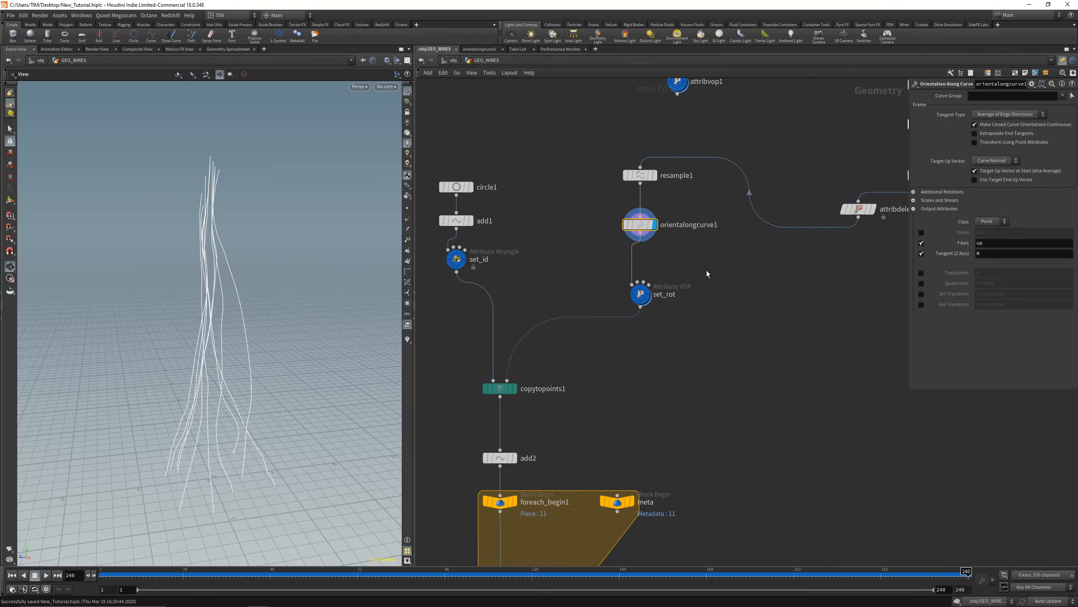
pyautogui.click(647, 294)
pyautogui.click(516, 388)
pyautogui.moveTo(601, 412); pyautogui.dragTo(659, 298, button='middle')
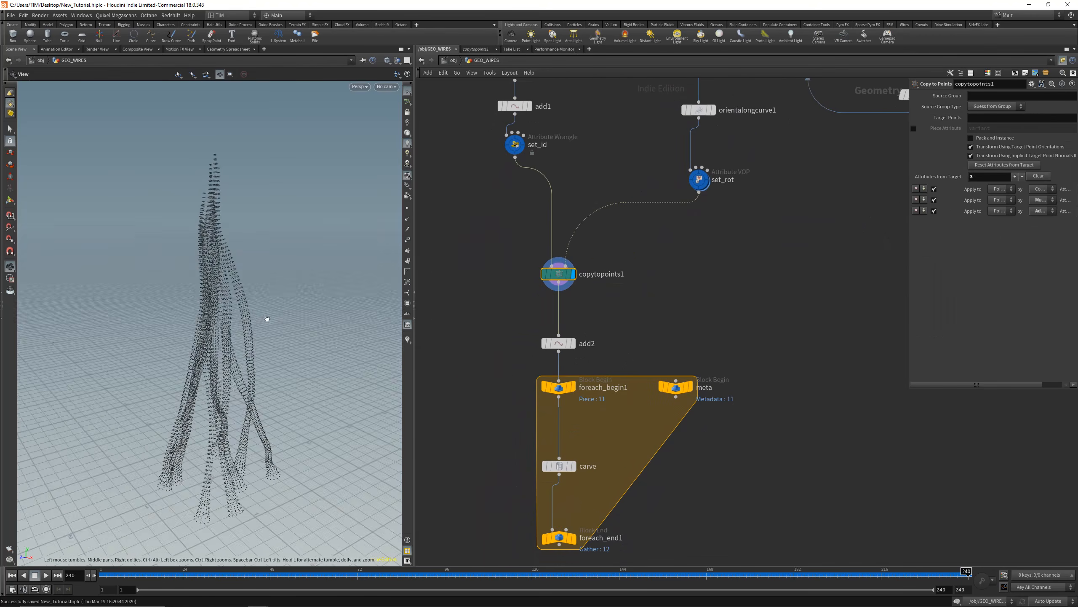
pyautogui.click(572, 343)
pyautogui.moveTo(531, 542); pyautogui.dragTo(537, 411, button='middle')
pyautogui.click(580, 409)
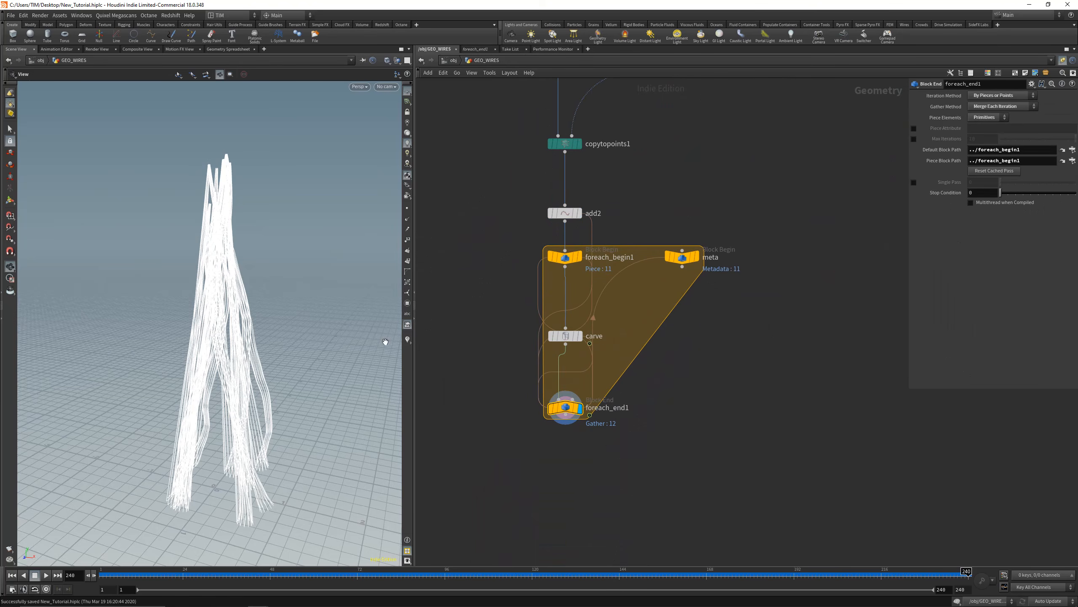
pyautogui.moveTo(366, 574); pyautogui.dragTo(150, 559)
# - Add a For-Each Connected Piece block and place its end node below foreach_end1, wired to that node's output
pyautogui.moveTo(759, 157); pyautogui.dragTo(671, 333, button='middle')
pyautogui.scroll(-1, 672, 334)
pyautogui.scroll(-1, 671, 333)
pyautogui.moveTo(686, 400); pyautogui.dragTo(695, 366, button='middle')
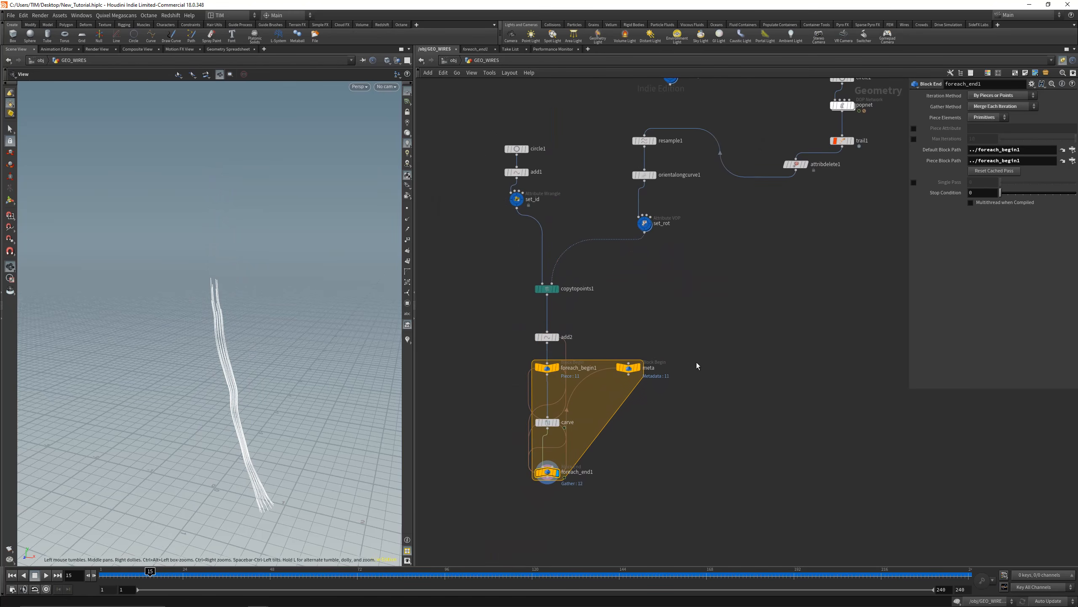
pyautogui.press('Tab')
pyautogui.write('for')
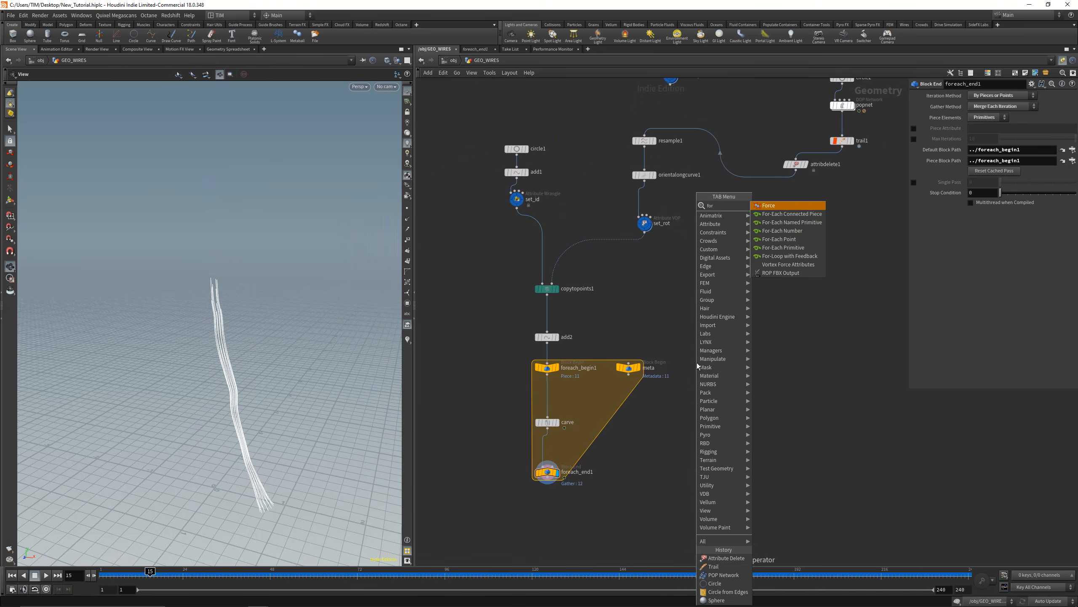
pyautogui.click(769, 214)
pyautogui.click(730, 266)
pyautogui.moveTo(730, 343); pyautogui.dragTo(727, 439)
pyautogui.moveTo(730, 338); pyautogui.dragTo(548, 527)
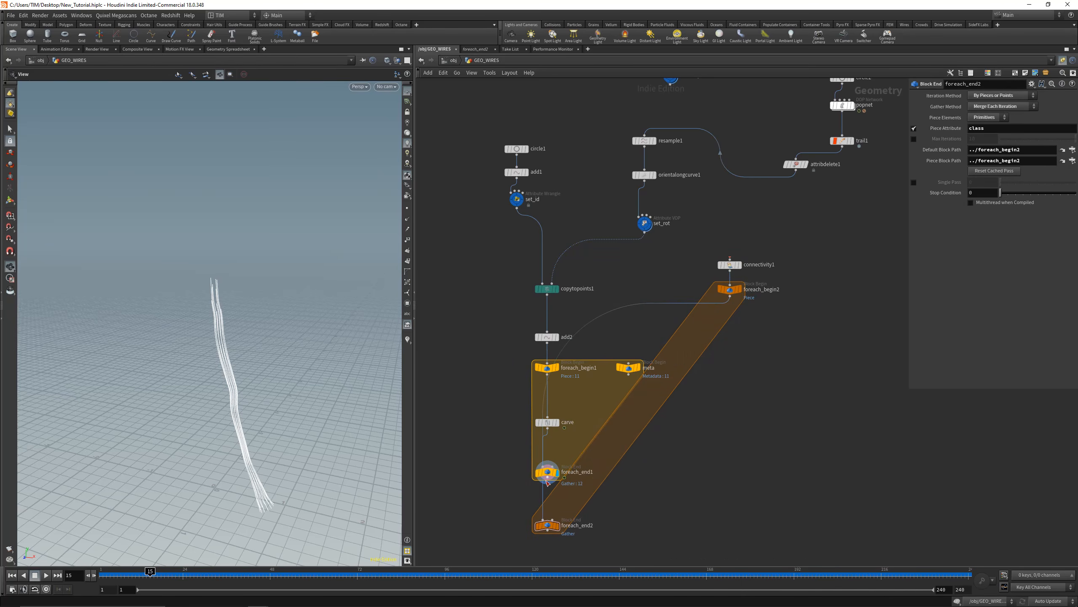
# - Add a Null below foreach_end2, connect it to that node and rename it OUT_WIRES
pyautogui.moveTo(547, 482); pyautogui.dragTo(535, 365, button='middle')
pyautogui.press('Tab')
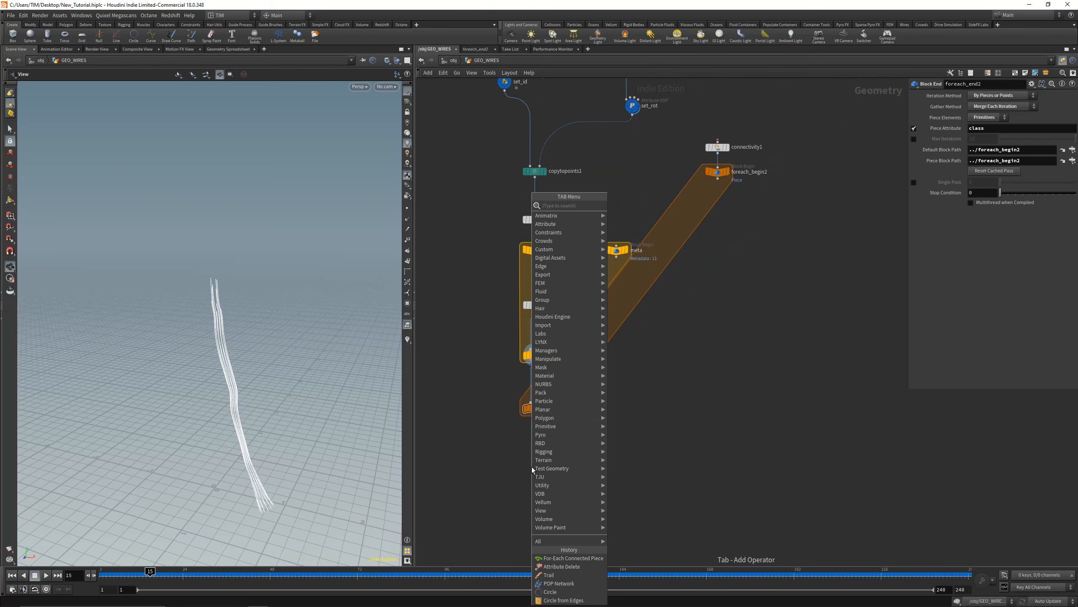
pyautogui.write('null')
pyautogui.press('Return')
pyautogui.press('Return')
pyautogui.moveTo(532, 468); pyautogui.dragTo(533, 463)
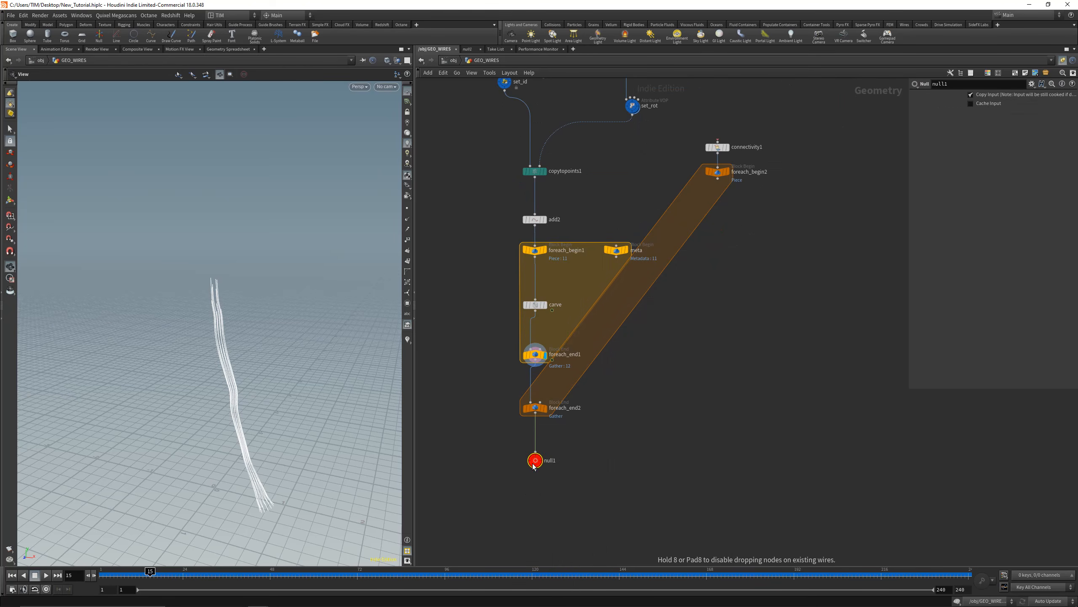
pyautogui.doubleClick(548, 461)
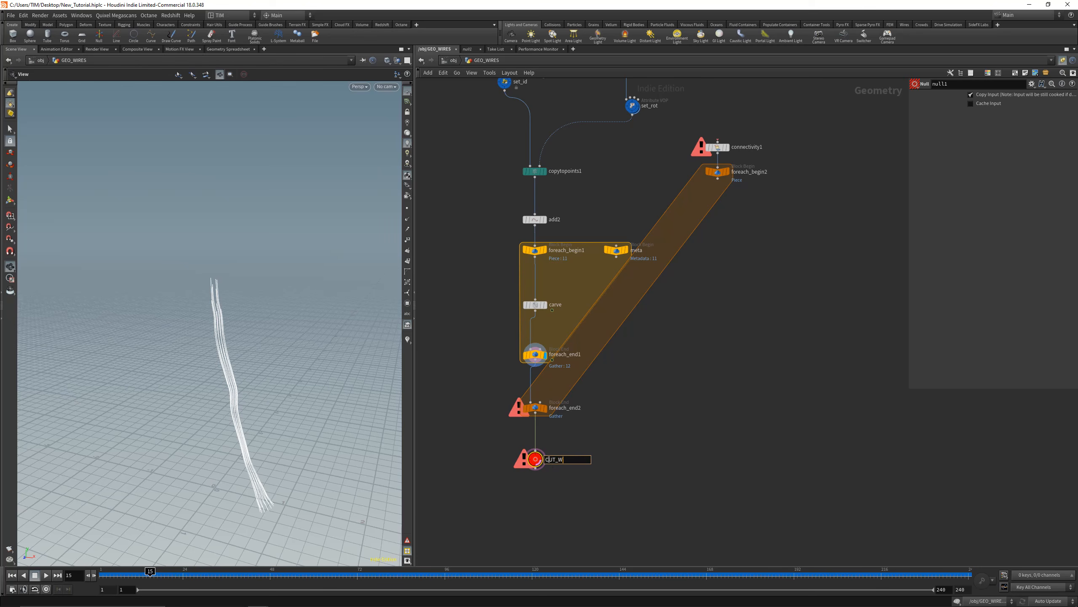
pyautogui.press('Return')
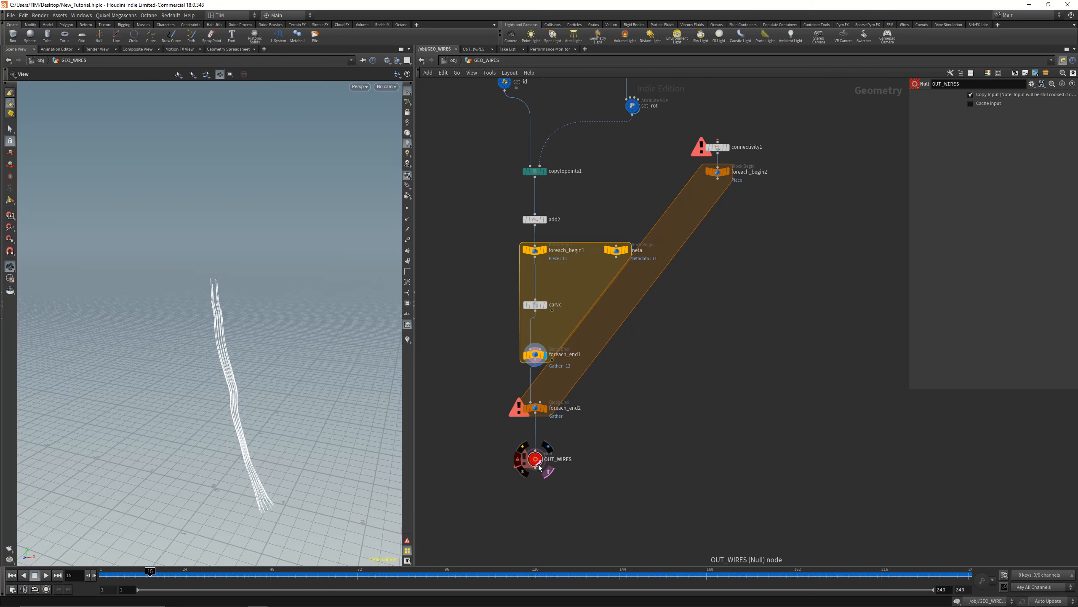
# - Wire attribdelete1 into connectivity1 and foreach_begin2 into resample1, and move connectivity1 and foreach_begin2 above resample1
pyautogui.moveTo(734, 169); pyautogui.dragTo(720, 345, button='middle')
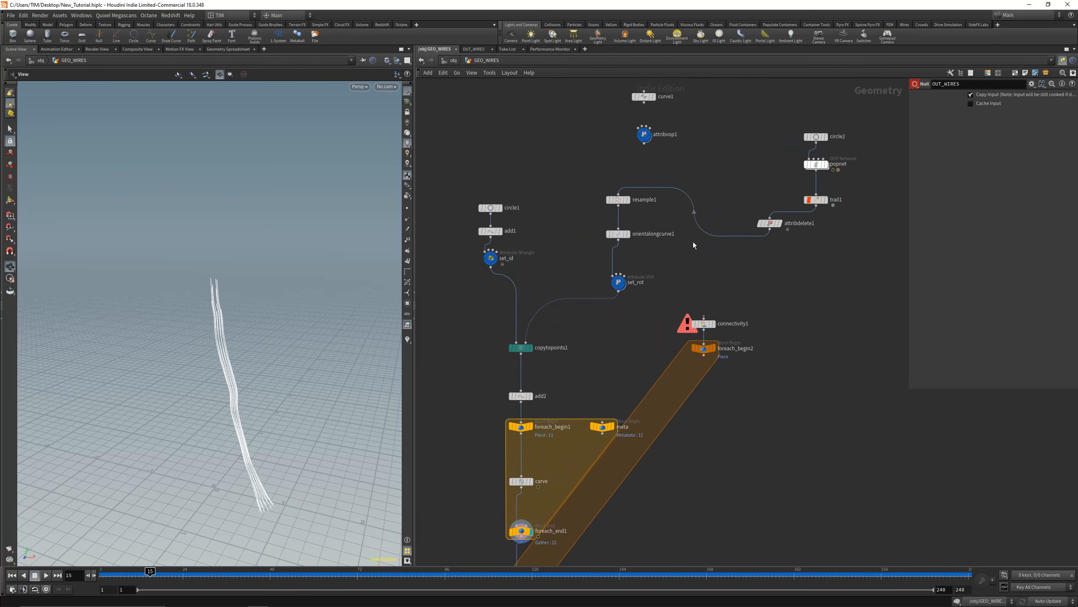
pyautogui.click(770, 233)
pyautogui.click(708, 302)
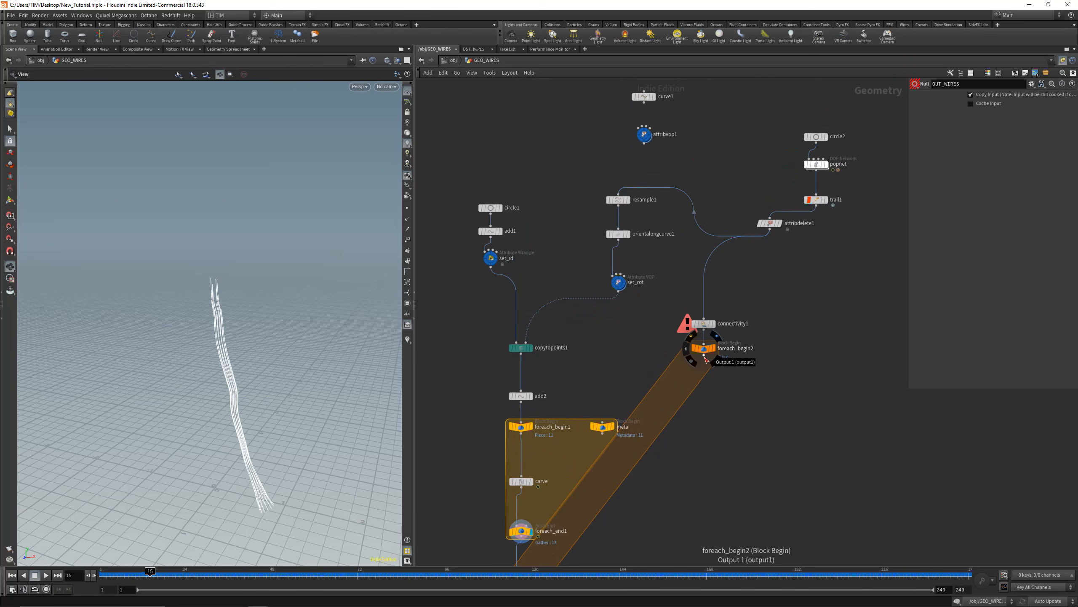
pyautogui.moveTo(705, 359); pyautogui.dragTo(618, 195)
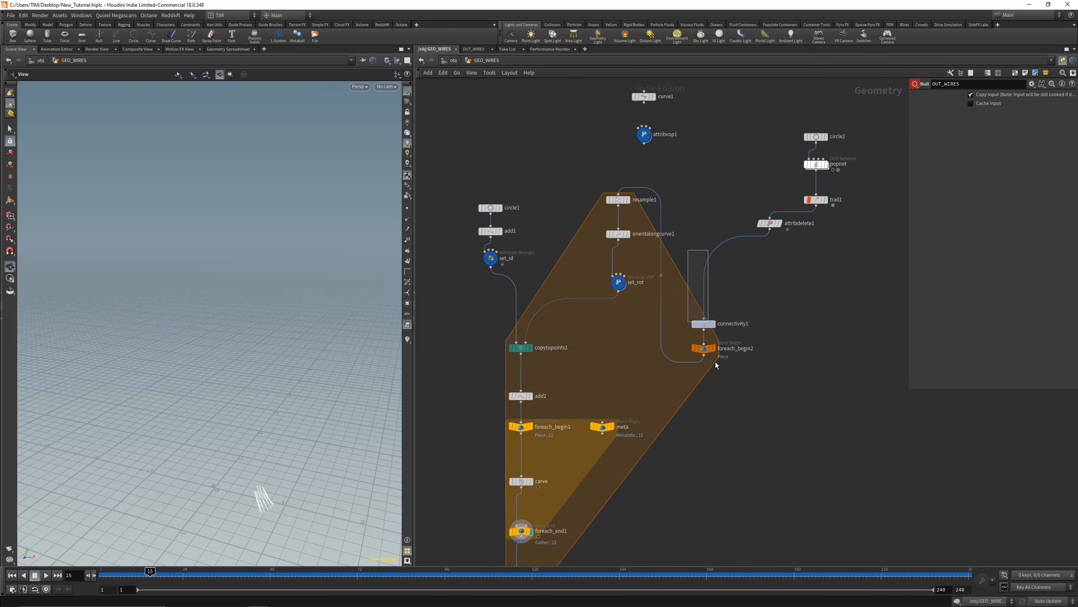
pyautogui.moveTo(716, 366); pyautogui.dragTo(670, 173)
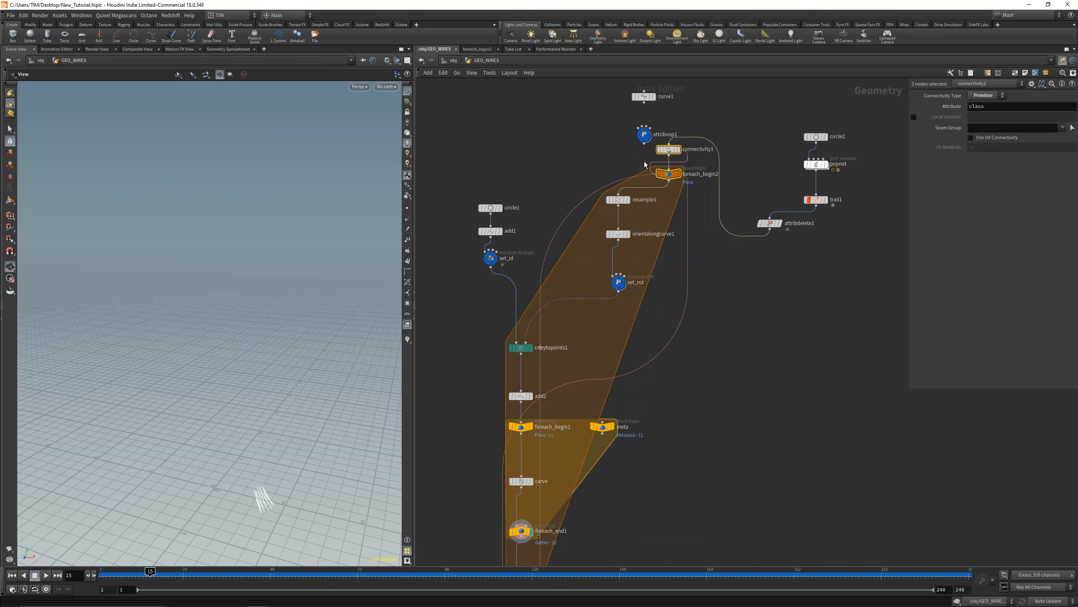
# - Color the foreach_begin2 and foreach_end2 block white
pyautogui.click(645, 165)
pyautogui.press('c')
pyautogui.click(1075, 560)
pyautogui.press('c')
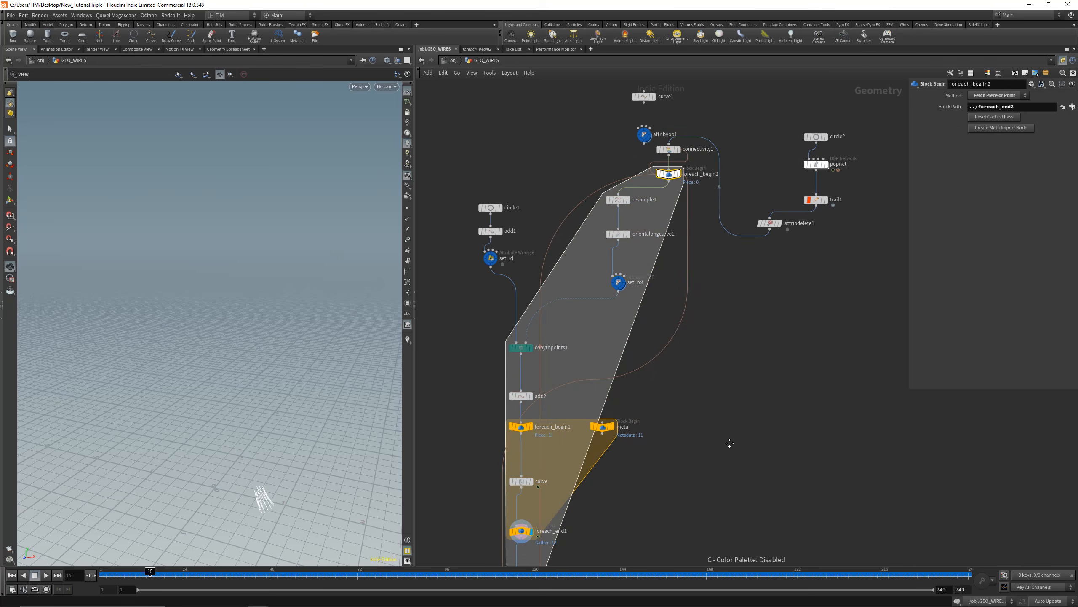
# - Display attribdelete1 for comparison, switch the display to OUT_WIRES and scrub the wire growth to frame 157
pyautogui.moveTo(725, 457); pyautogui.dragTo(746, 356, button='middle')
pyautogui.moveTo(720, 144); pyautogui.dragTo(686, 331, button='middle')
pyautogui.click(765, 309)
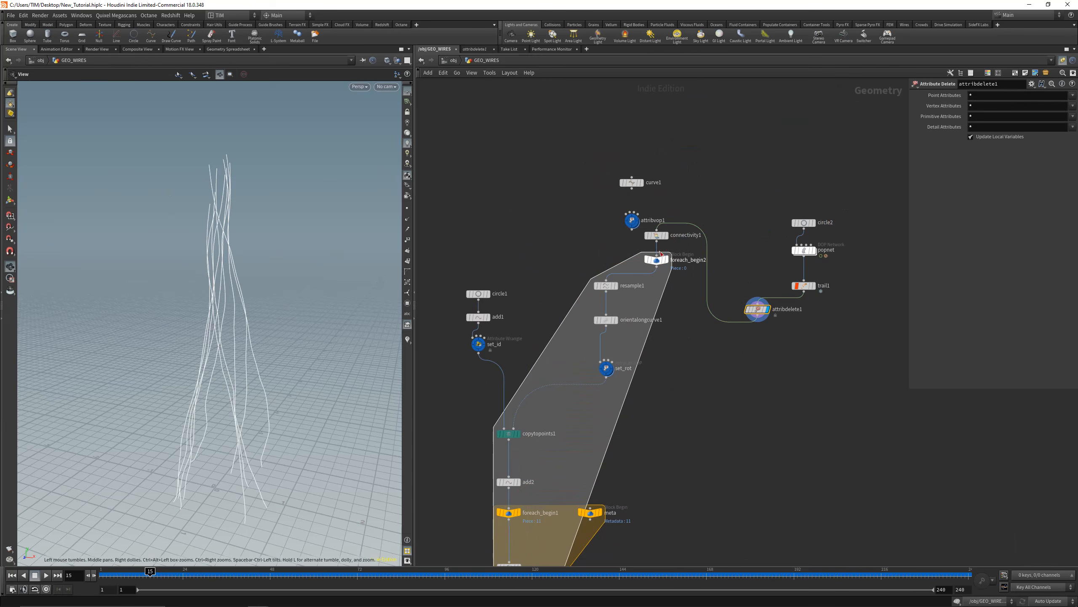
pyautogui.moveTo(696, 416); pyautogui.dragTo(758, 164, button='middle')
pyautogui.moveTo(525, 480); pyautogui.dragTo(654, 425)
pyautogui.press('r')
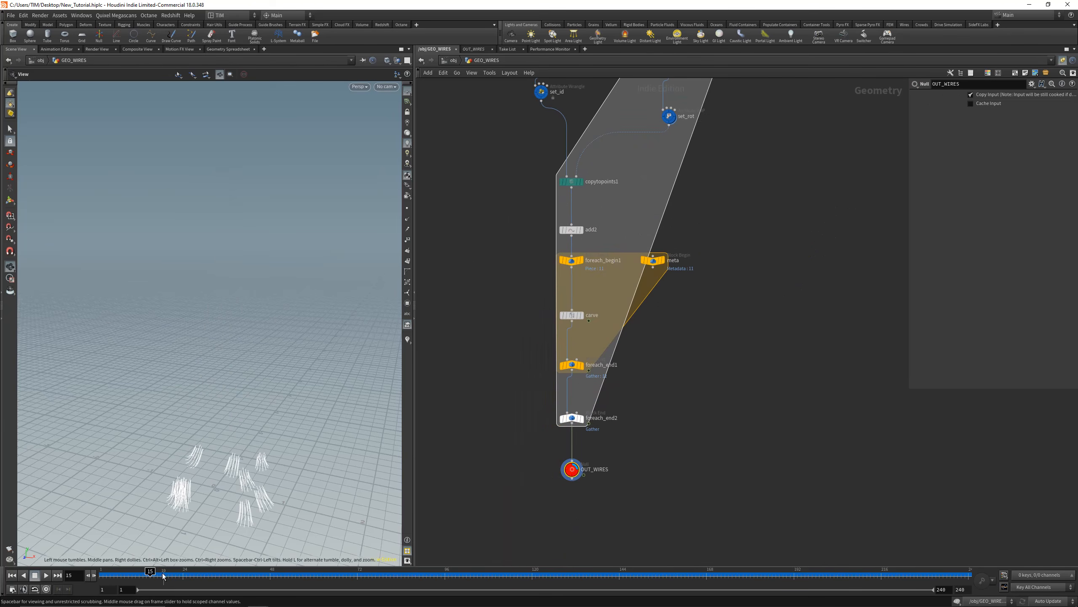
pyautogui.moveTo(163, 576)
pyautogui.mouseDown()
pyautogui.moveTo(518, 574)
pyautogui.moveTo(646, 541)
pyautogui.moveTo(906, 540)
pyautogui.mouseUp()
pyautogui.moveTo(755, 545); pyautogui.dragTo(673, 535)
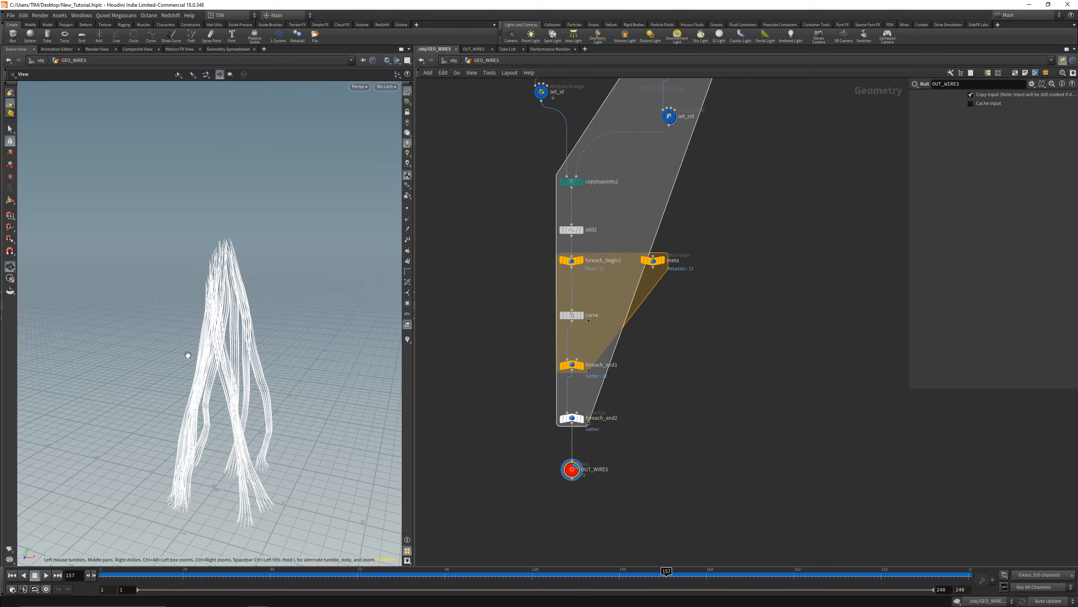
# - Examine the grown wire bundles from several angles and distances in the viewport
pyautogui.moveTo(188, 356); pyautogui.dragTo(240, 368)
pyautogui.moveTo(240, 367); pyautogui.dragTo(209, 484, button='right')
pyautogui.moveTo(210, 484); pyautogui.dragTo(249, 287)
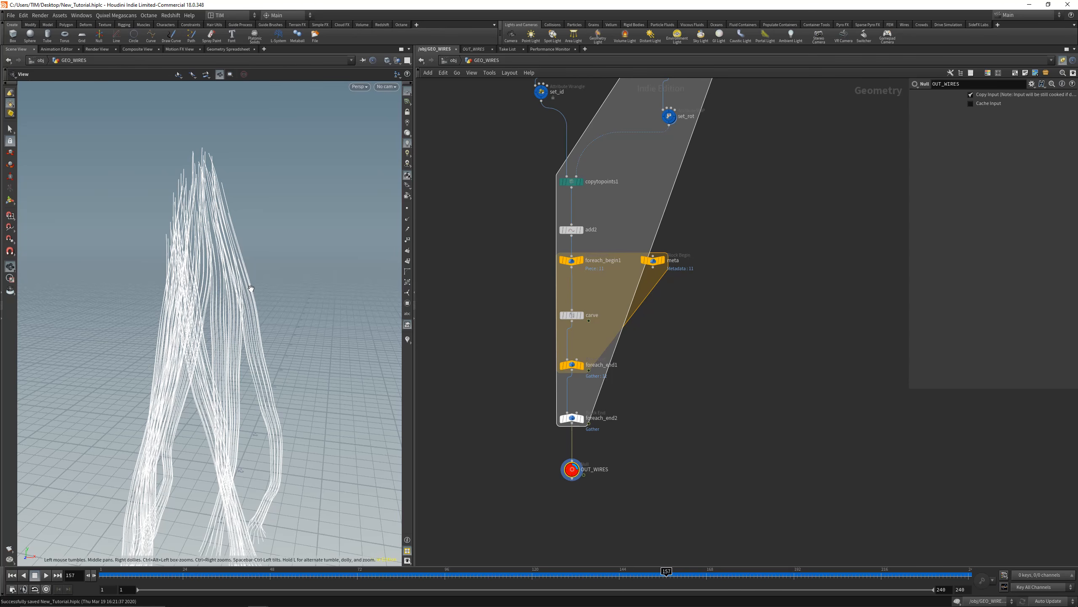
pyautogui.moveTo(244, 285); pyautogui.dragTo(251, 262)
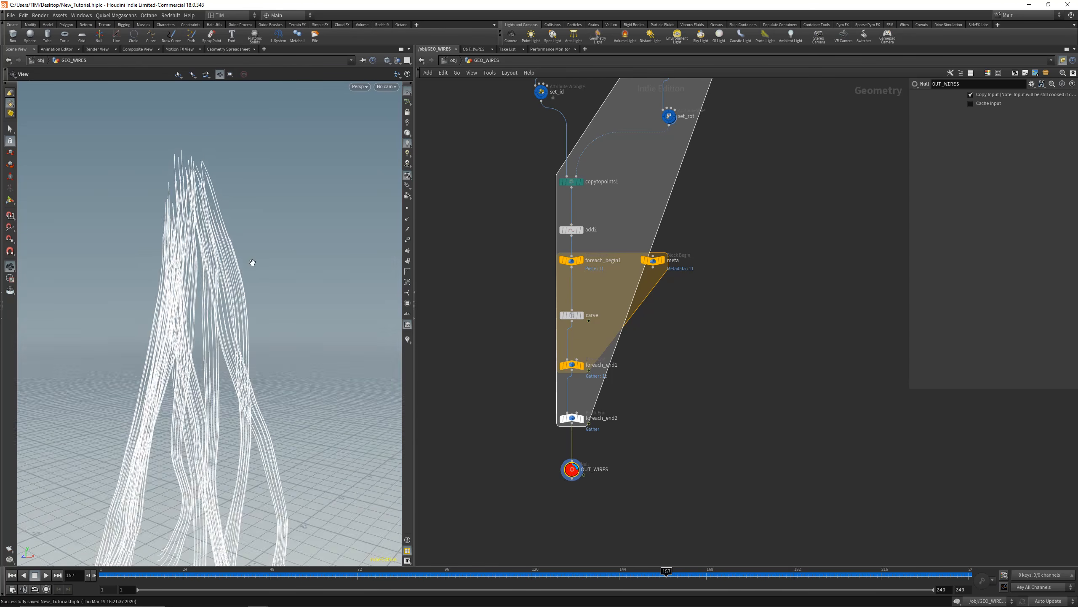
pyautogui.moveTo(250, 262); pyautogui.dragTo(231, 215, button='right')
pyautogui.moveTo(231, 214); pyautogui.dragTo(224, 325)
pyautogui.moveTo(224, 326); pyautogui.dragTo(250, 306, button='right')
pyautogui.scroll(1, 651, 312)
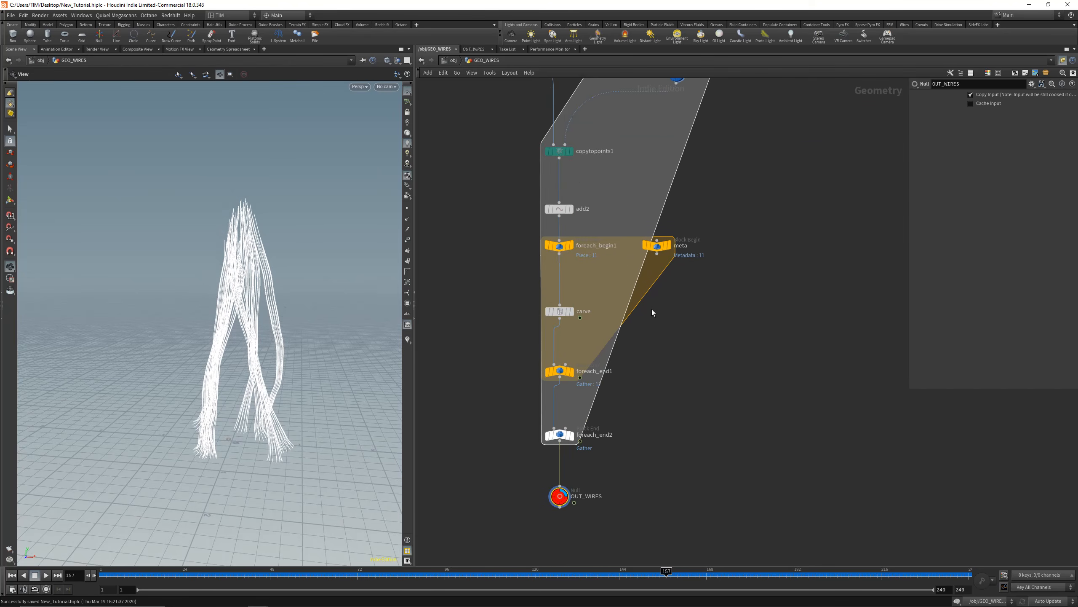
# - Select set_rot, widen its parameter area and reset the ramp to its default linear shape
pyautogui.moveTo(652, 309); pyautogui.dragTo(655, 432, button='middle')
pyautogui.moveTo(640, 154); pyautogui.dragTo(624, 220, button='middle')
pyautogui.scroll(-4, 620, 282)
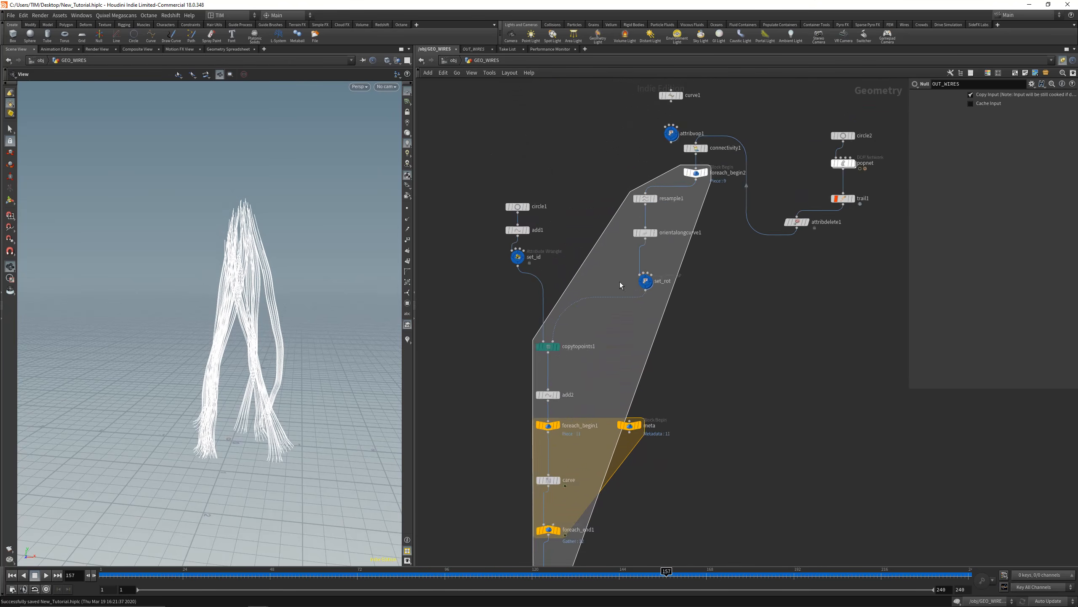
pyautogui.moveTo(691, 198); pyautogui.dragTo(696, 196)
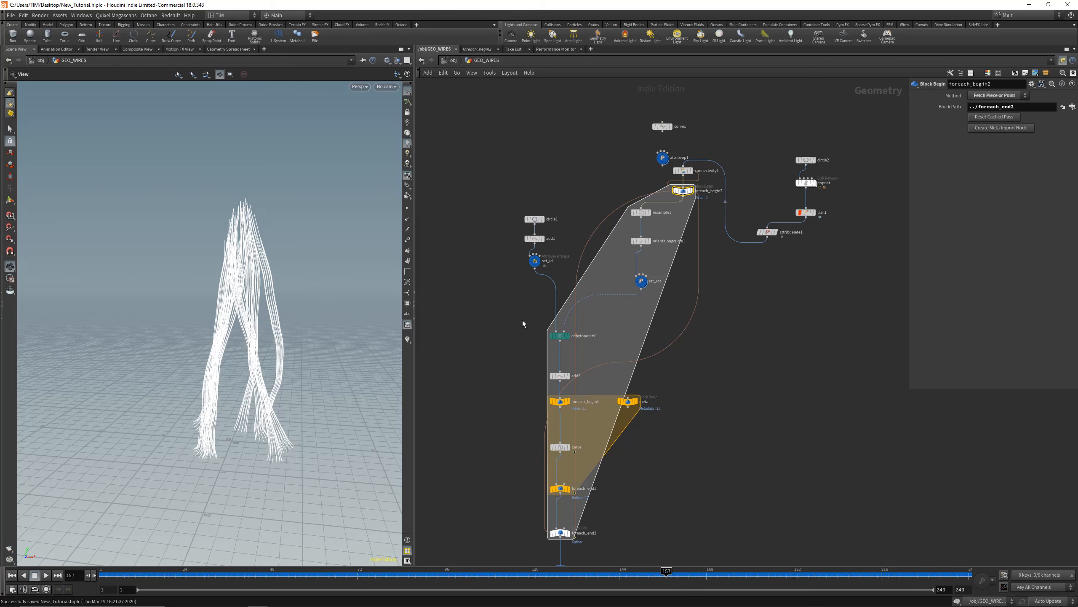
pyautogui.moveTo(209, 325); pyautogui.dragTo(273, 256, button='right')
pyautogui.scroll(1, 614, 320)
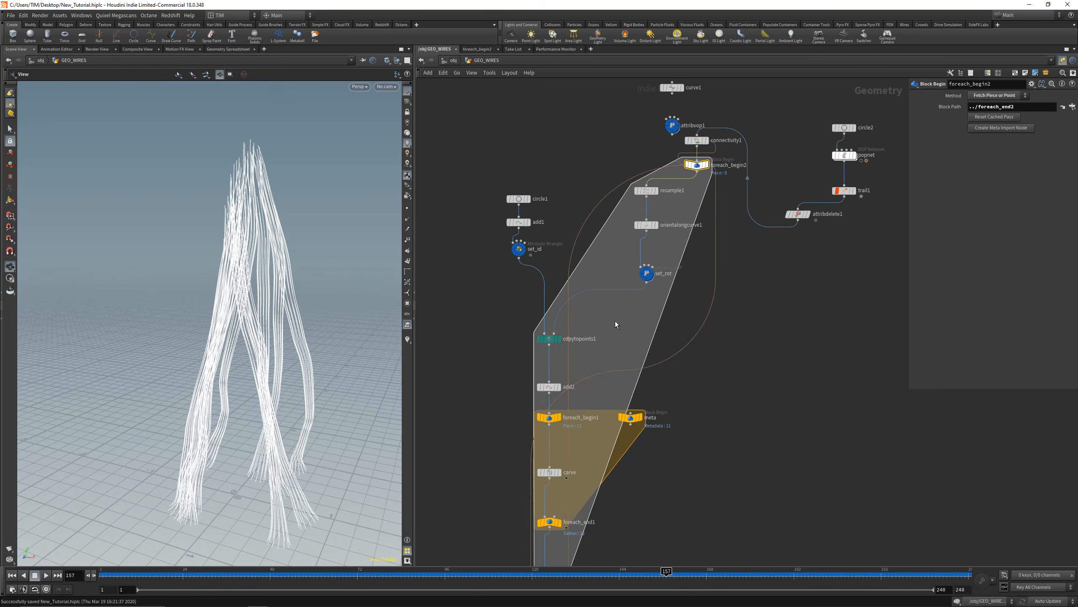
pyautogui.click(646, 273)
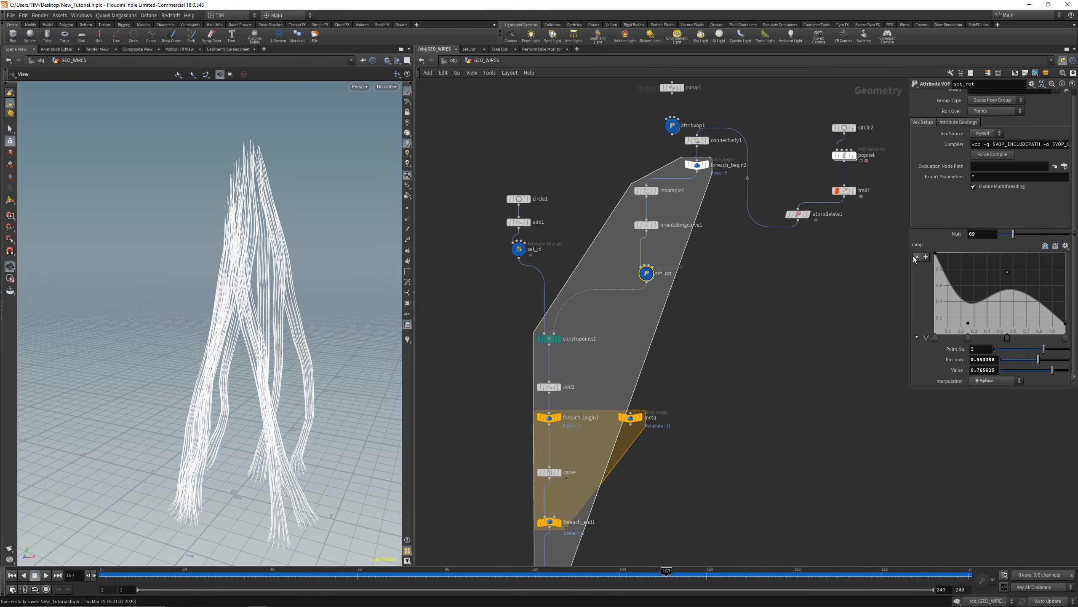
pyautogui.moveTo(908, 255); pyautogui.dragTo(832, 257)
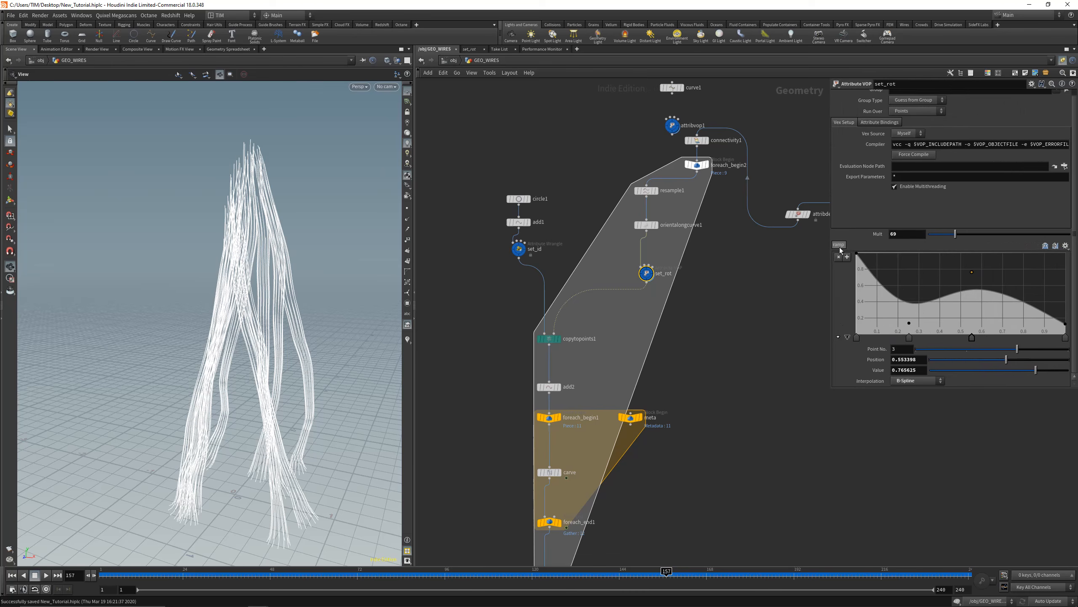
pyautogui.click(840, 245)
pyautogui.click(865, 380)
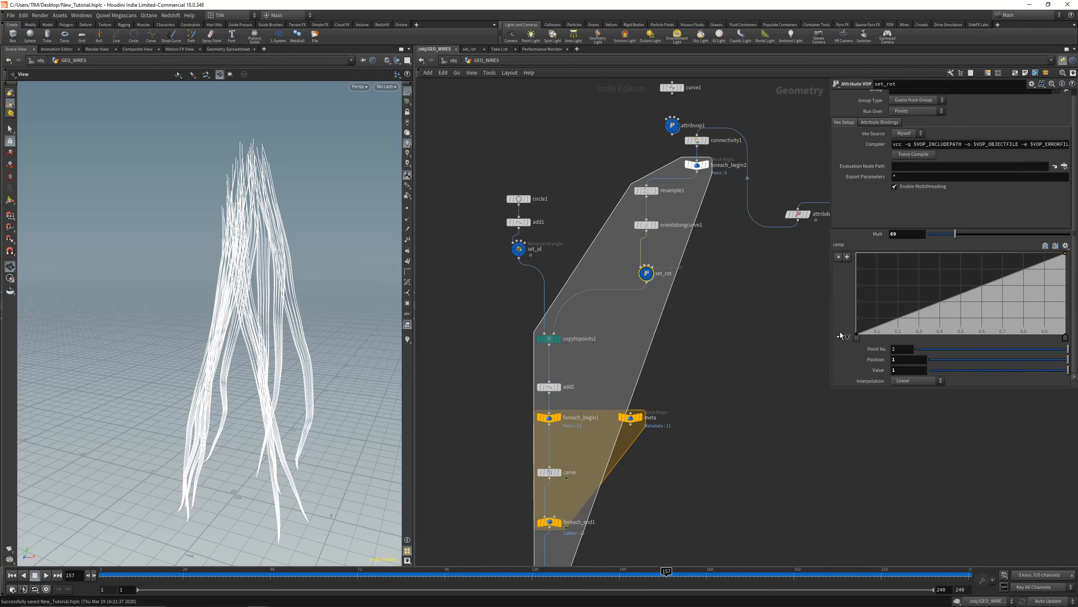
# - Reverse the set_rot ramp, set its first point's value to 0.697917 and add a point at position 0.435484 with value 0.130208
pyautogui.click(1054, 249)
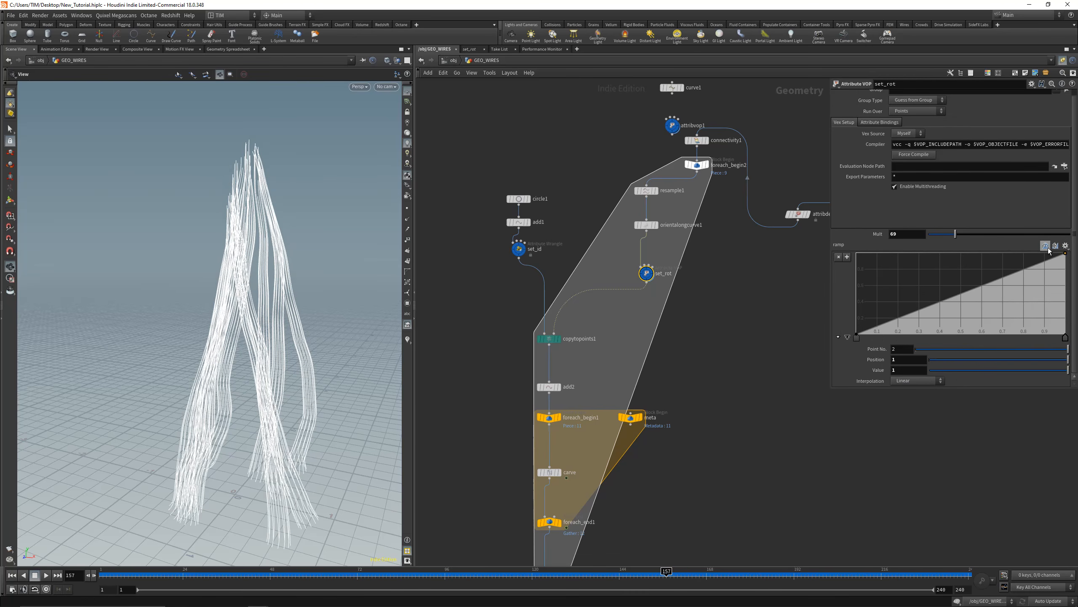
pyautogui.moveTo(857, 256); pyautogui.dragTo(837, 278)
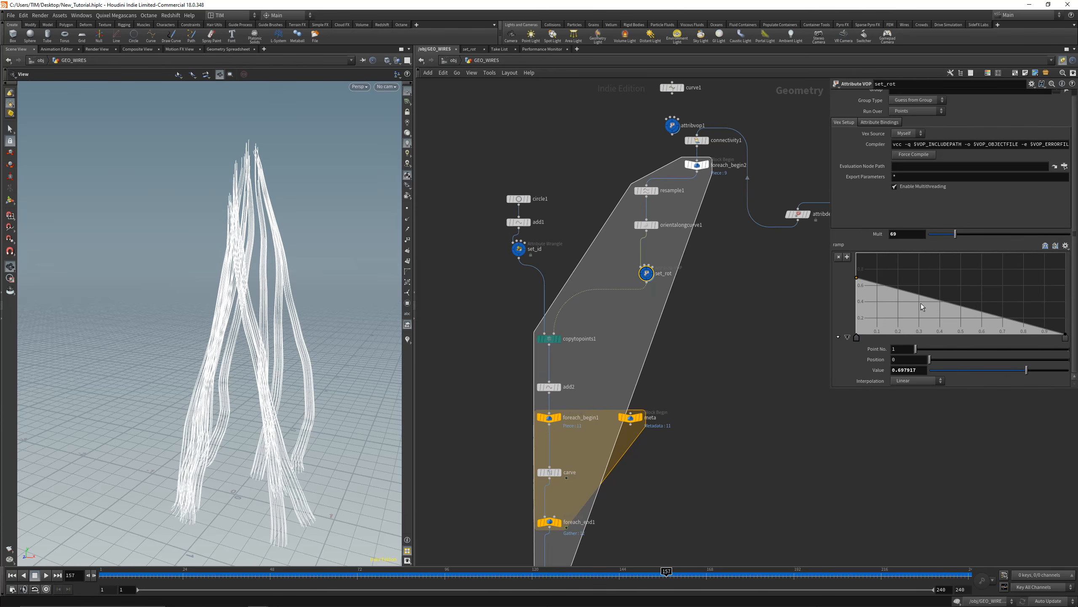
pyautogui.moveTo(934, 300); pyautogui.dragTo(948, 324)
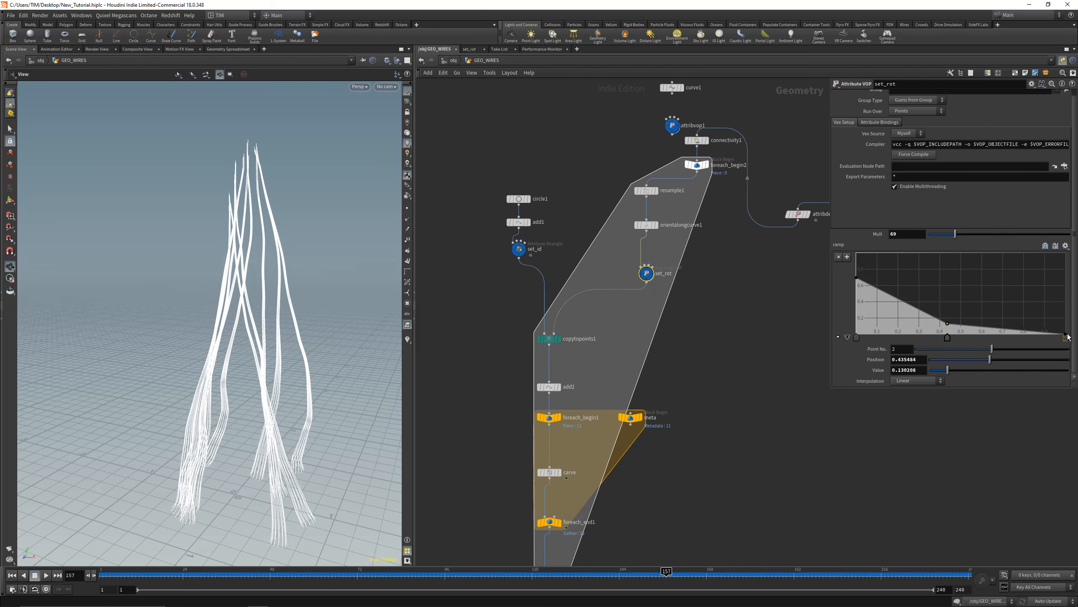
# - In the set_rot ramp, set the last point's value to 0.75, the first point's to 0.171875 and the last point's interpolation to B-Spline
pyautogui.moveTo(1067, 336); pyautogui.dragTo(1066, 273)
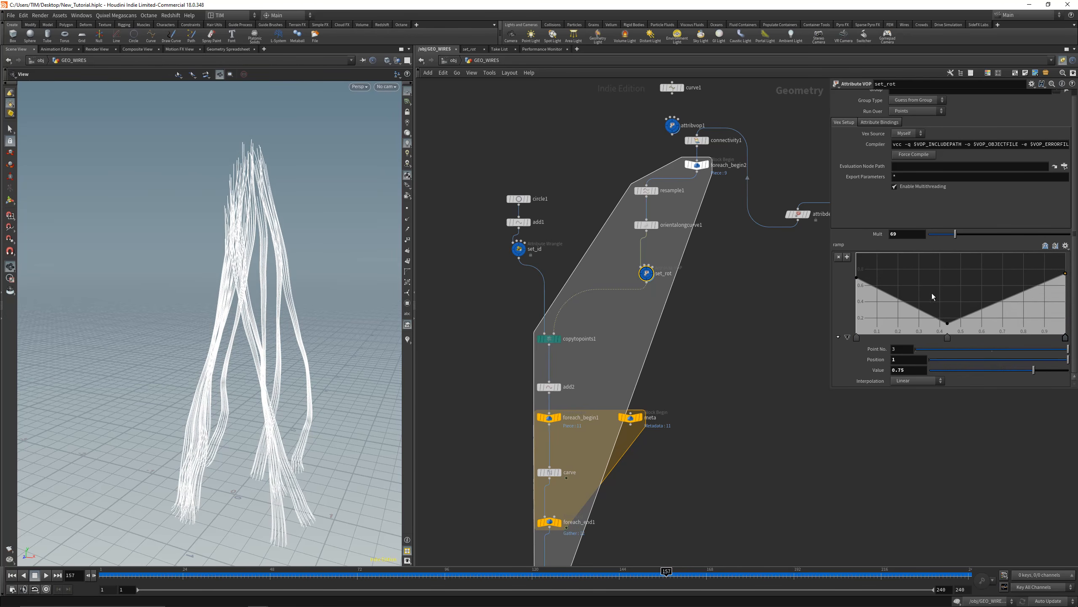
pyautogui.moveTo(856, 279); pyautogui.dragTo(853, 324)
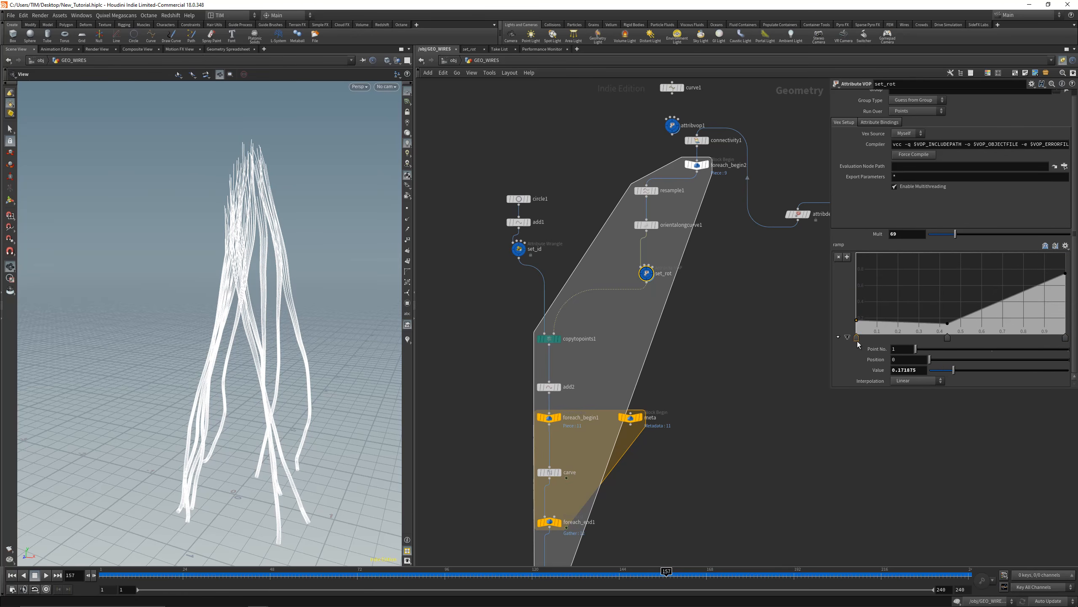
pyautogui.click(1066, 340)
pyautogui.click(917, 380)
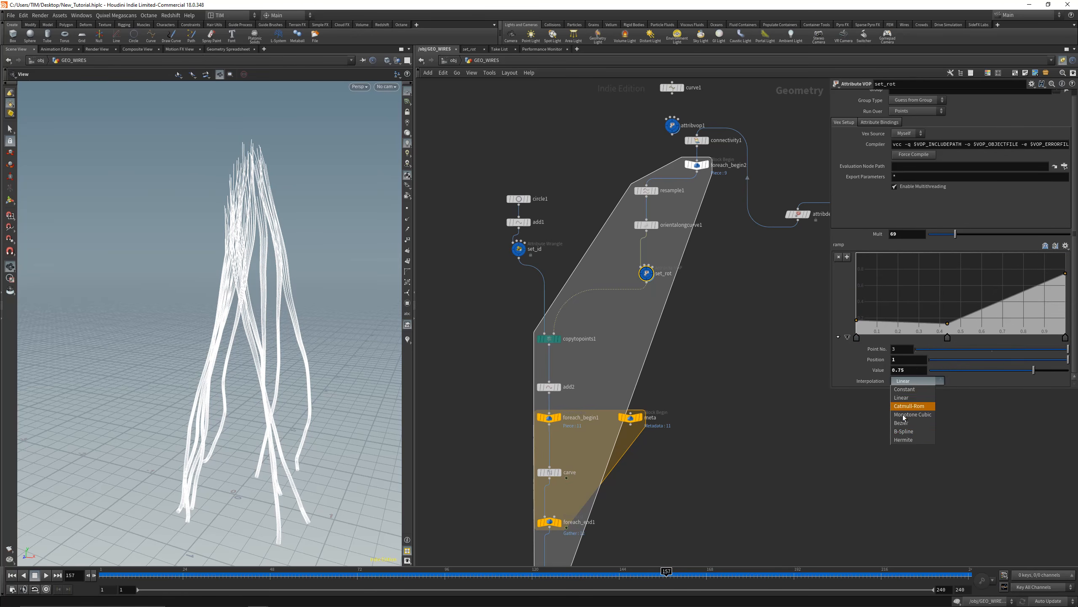
pyautogui.click(913, 430)
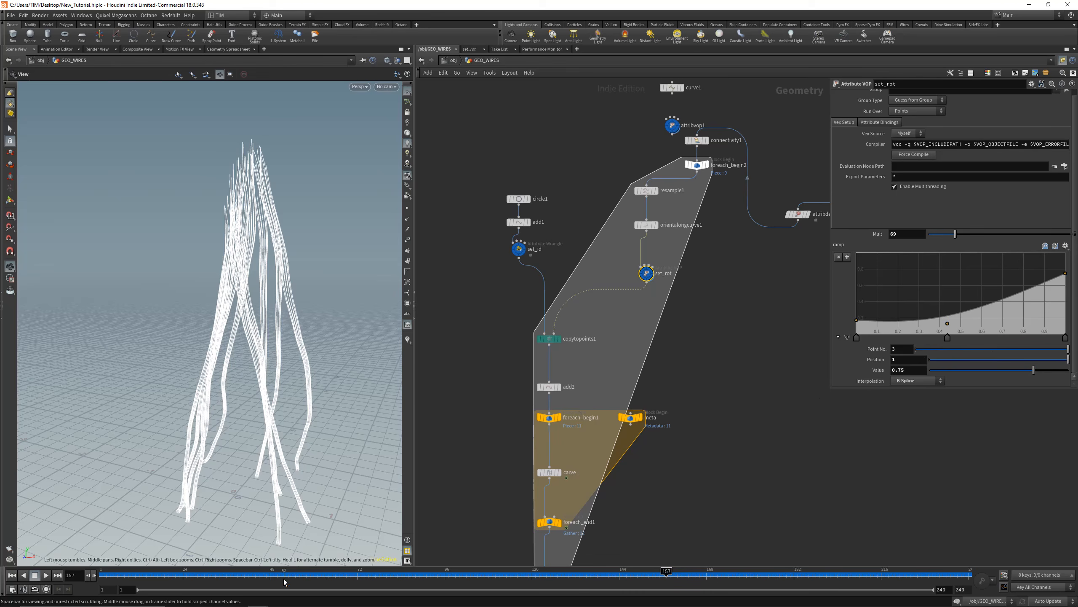
# - Scrub the wire growth to frame 155 and select the OUT_WIRES node
pyautogui.moveTo(259, 576); pyautogui.dragTo(659, 513)
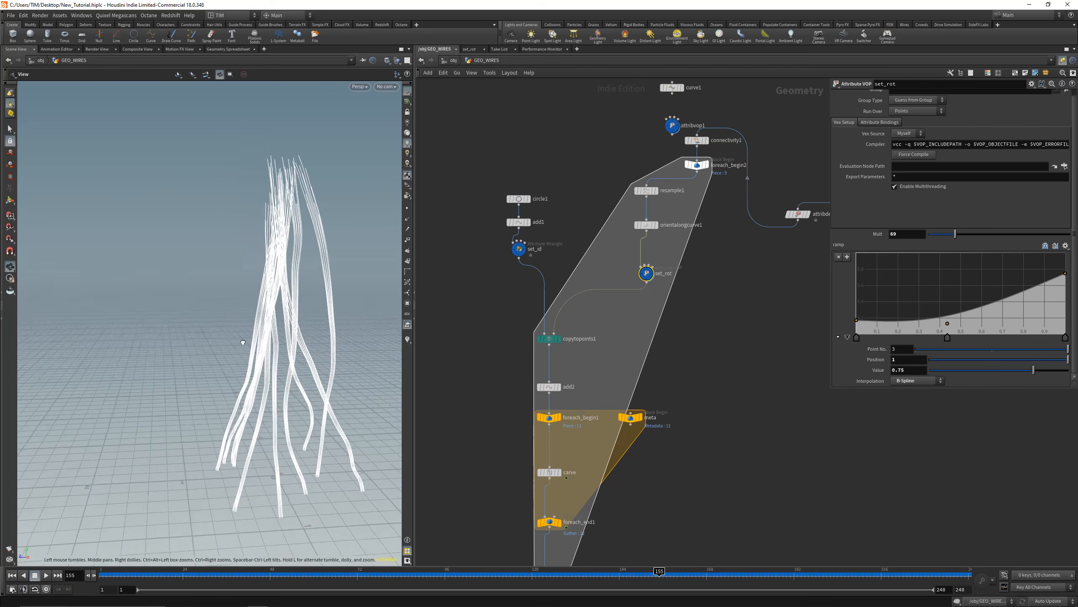
pyautogui.press('h')
pyautogui.click(551, 477)
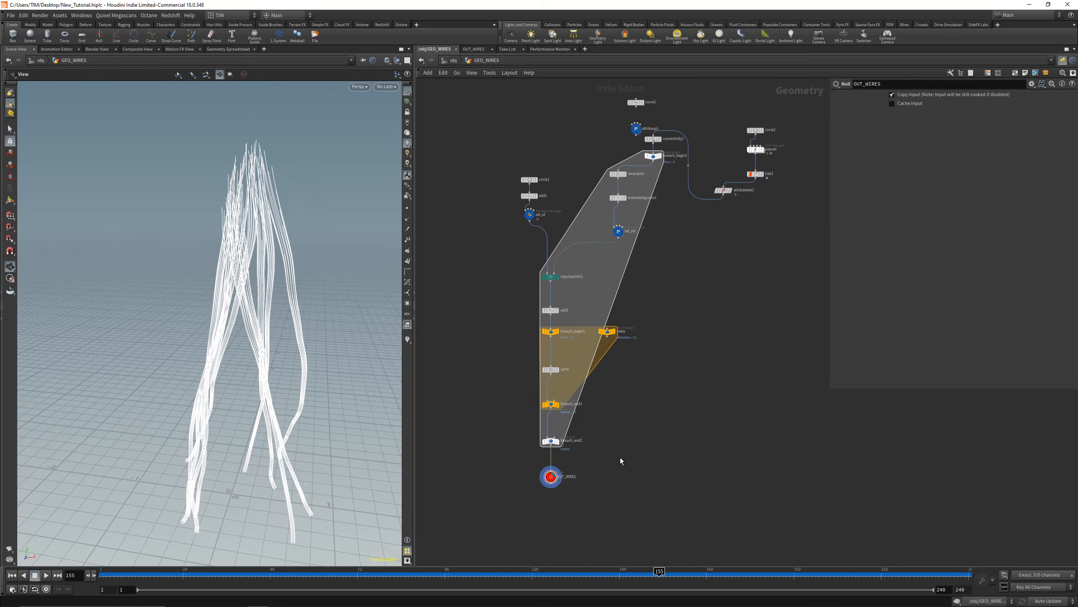
# - Return to the object level and save the scene
pyautogui.press('u')
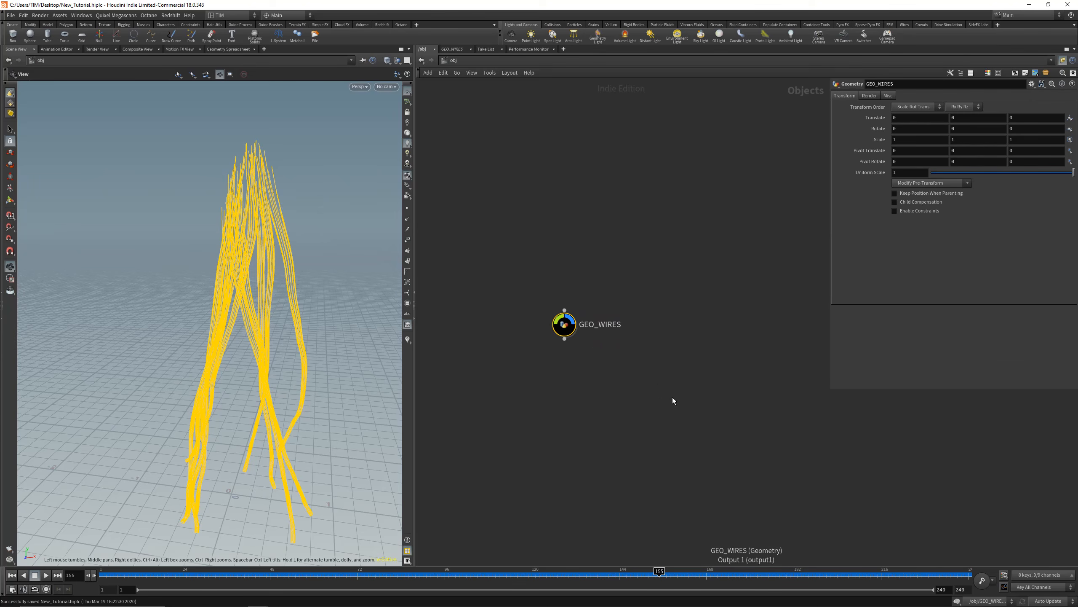
pyautogui.moveTo(246, 294); pyautogui.dragTo(270, 219, button='right')
pyautogui.moveTo(269, 219); pyautogui.dragTo(253, 282, button='middle')
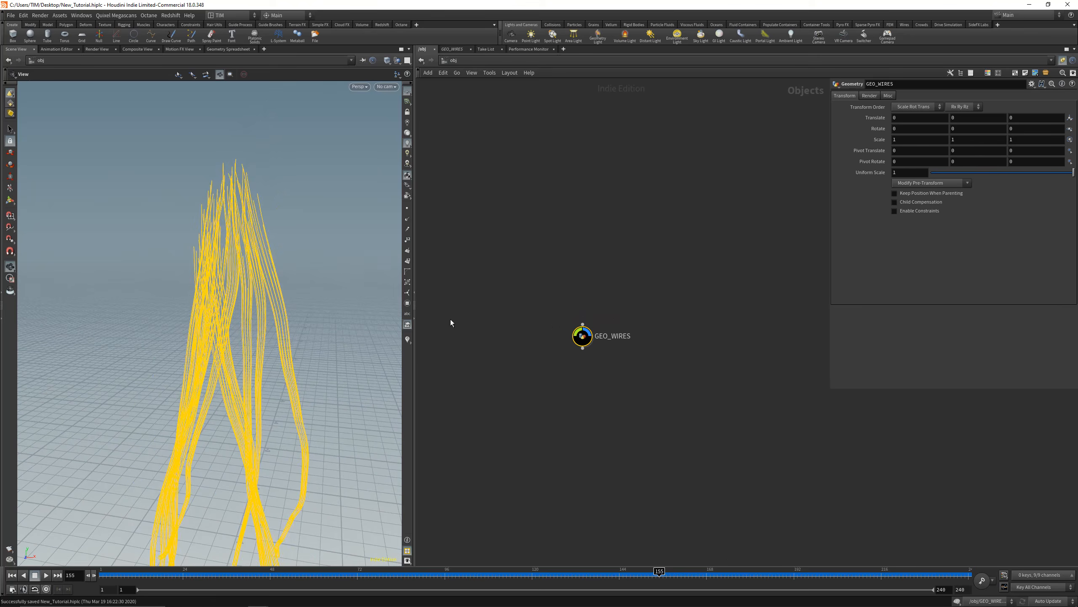
pyautogui.click(631, 403)
pyautogui.moveTo(633, 408); pyautogui.dragTo(610, 364, button='right')
pyautogui.moveTo(610, 364); pyautogui.dragTo(561, 267, button='middle')
pyautogui.hotkey('ctrl', 's')
pyautogui.moveTo(684, 339); pyautogui.dragTo(654, 366, button='middle')
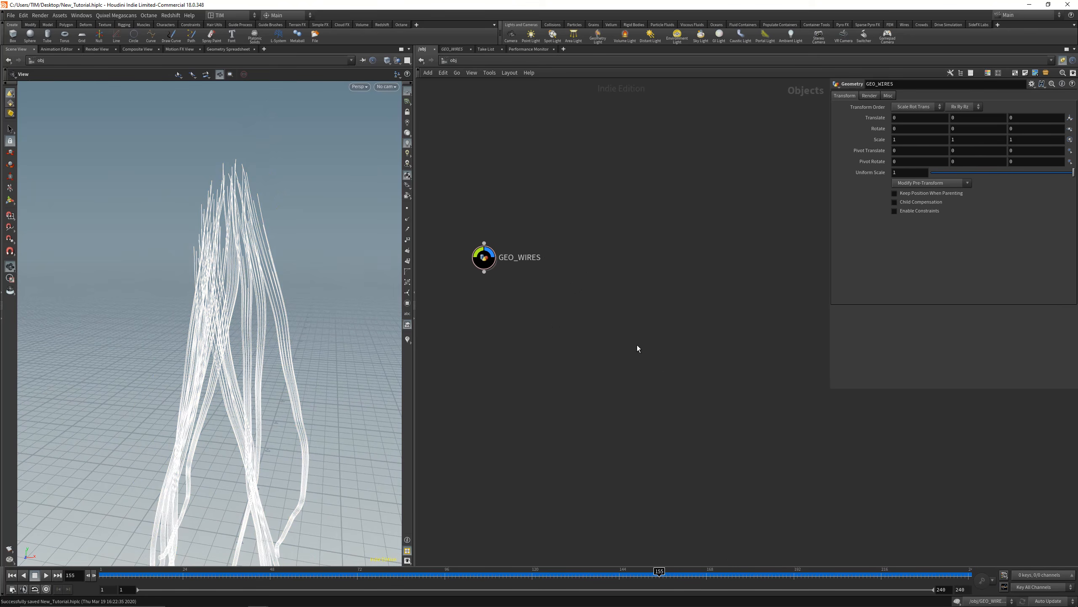
# - Add a Material Network beside GEO_WIRES at object level and rename it OCTANE
pyautogui.press('Tab')
pyautogui.write('mat')
pyautogui.press('Return')
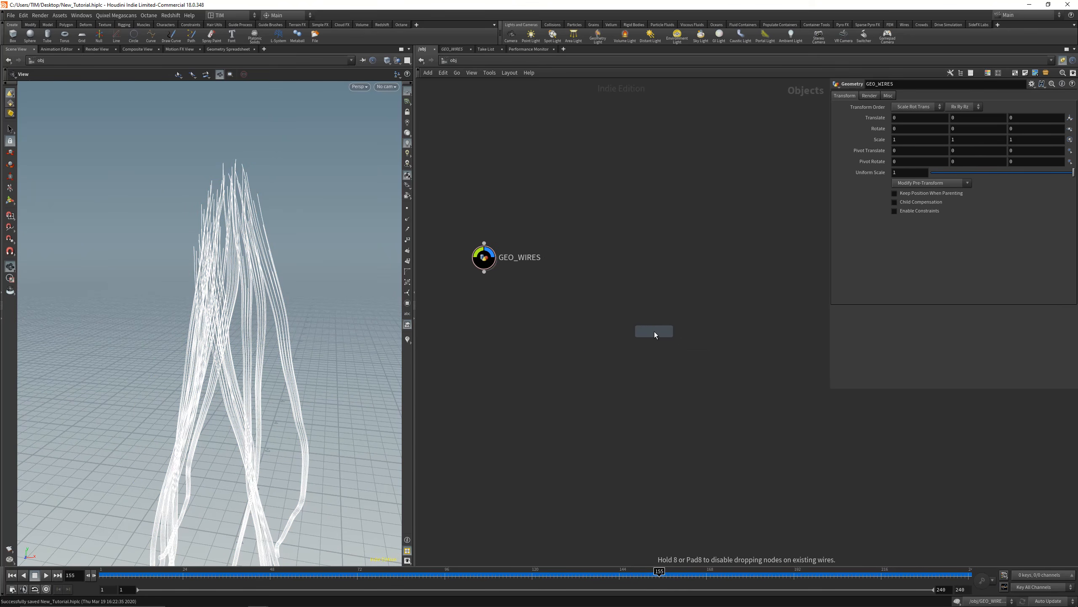
pyautogui.click(654, 331)
pyautogui.moveTo(669, 337); pyautogui.dragTo(710, 332, button='right')
pyautogui.doubleClick(709, 331)
pyautogui.write('M')
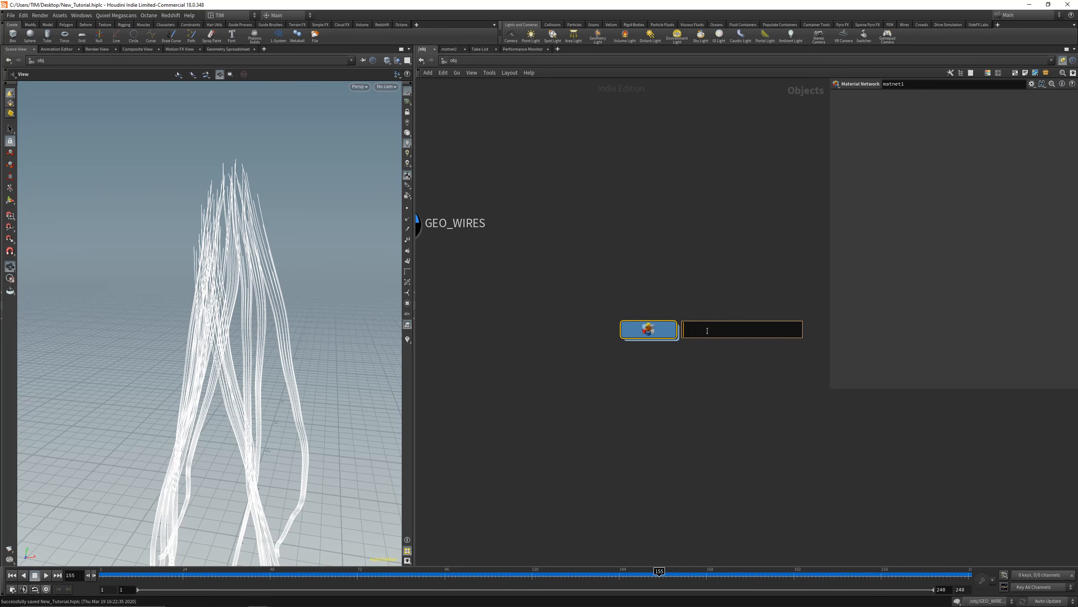
pyautogui.write('CTANE')
pyautogui.press('Return')
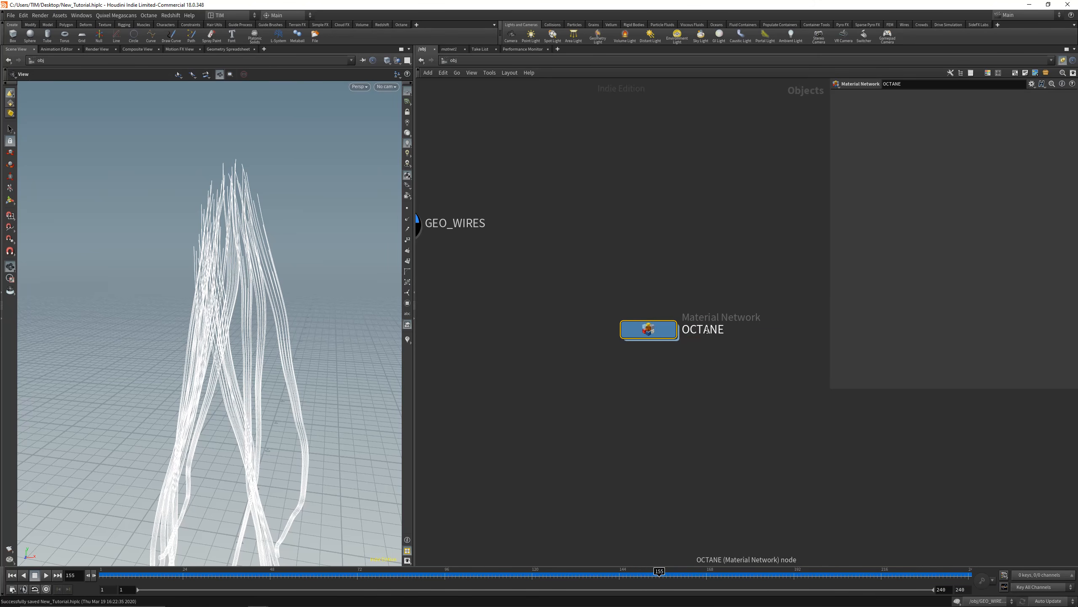
# - Add a ROP Network below the OCTANE network and rename it OUT
pyautogui.press('Tab')
pyautogui.write('p')
pyautogui.press('BackSpace')
pyautogui.write('rob')
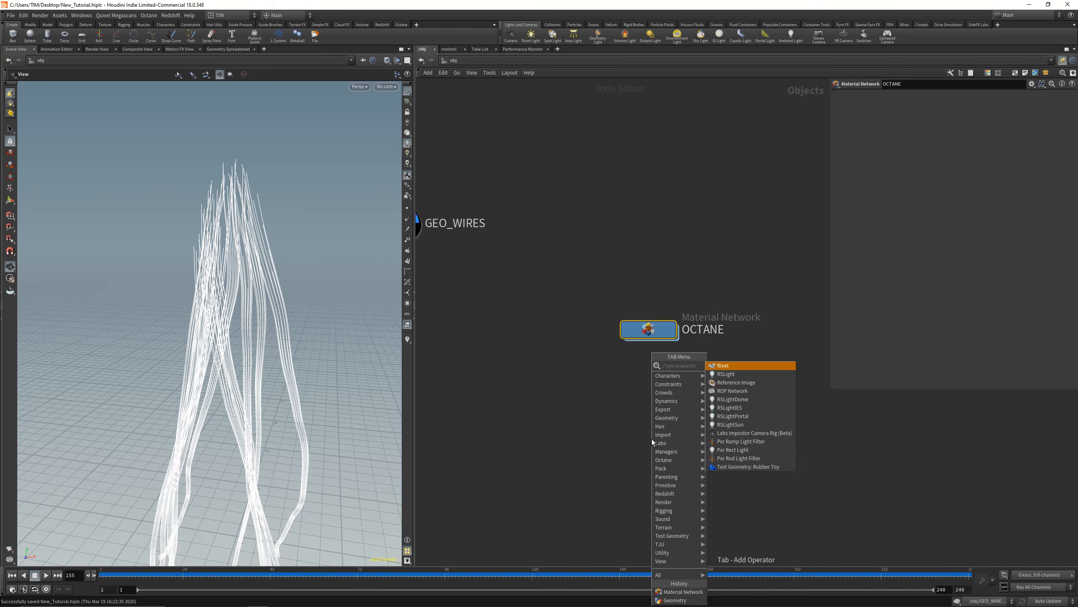
pyautogui.click(727, 366)
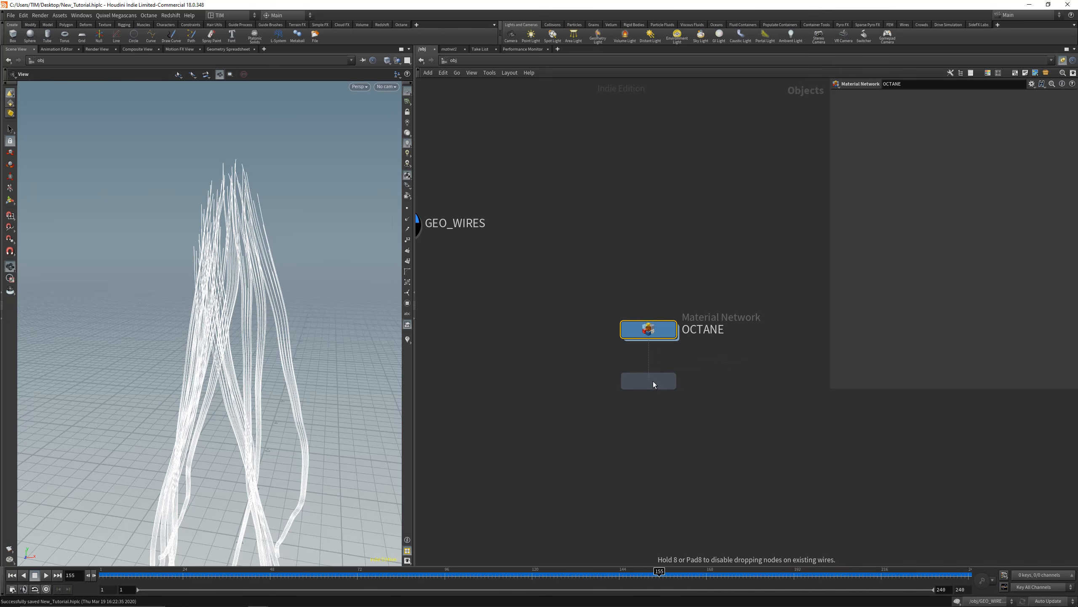
pyautogui.click(653, 381)
pyautogui.doubleClick(711, 381)
pyautogui.write('OUT')
pyautogui.press('Return')
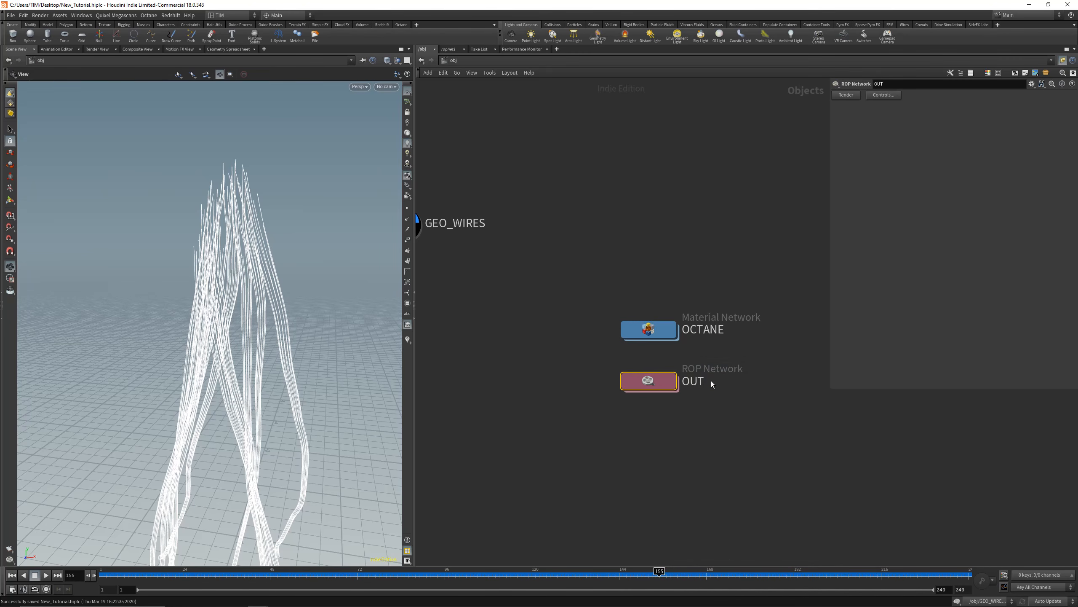
# - Color the OCTANE and OUT network nodes red
pyautogui.moveTo(569, 261); pyautogui.dragTo(730, 418)
pyautogui.press('c')
pyautogui.click(1031, 509)
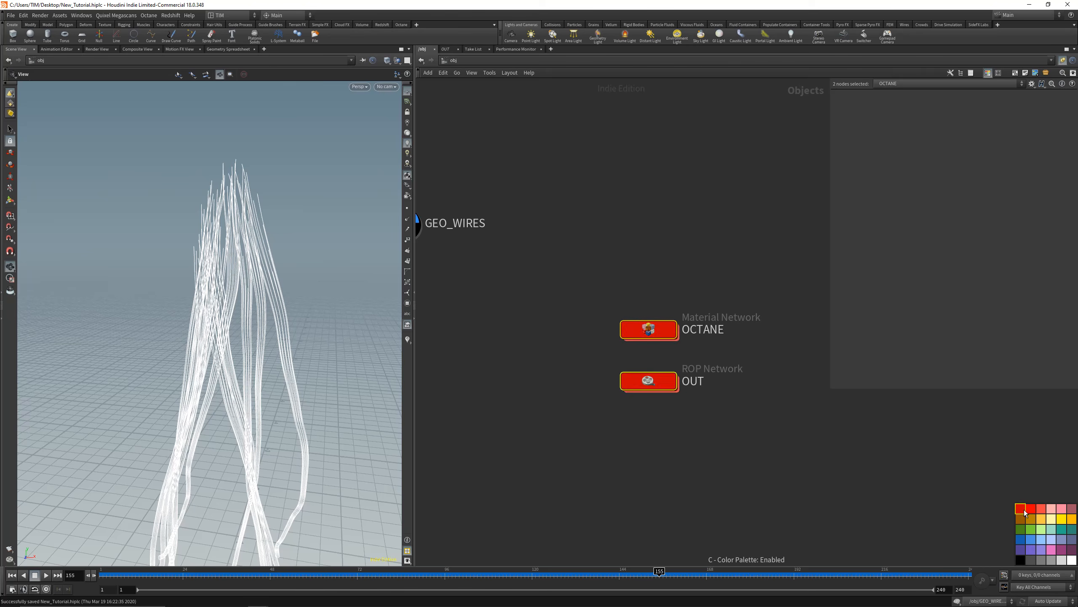
pyautogui.click(815, 450)
pyautogui.press('c')
# - Move OUT closer beneath OCTANE and color both network nodes dark teal
pyautogui.moveTo(652, 393); pyautogui.dragTo(652, 377)
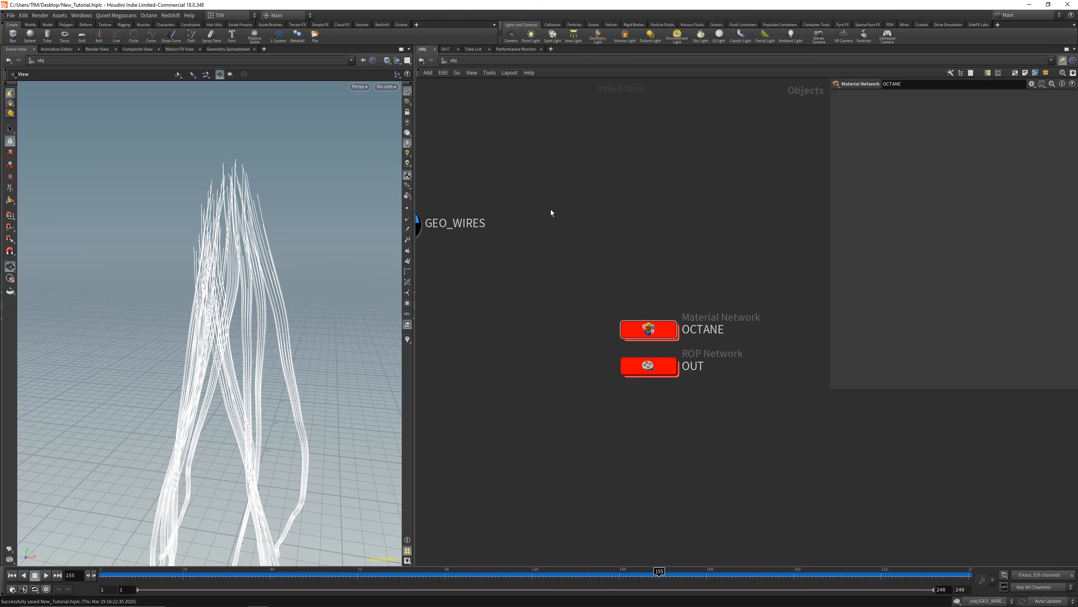
pyautogui.moveTo(553, 212); pyautogui.dragTo(856, 495)
pyautogui.press('c')
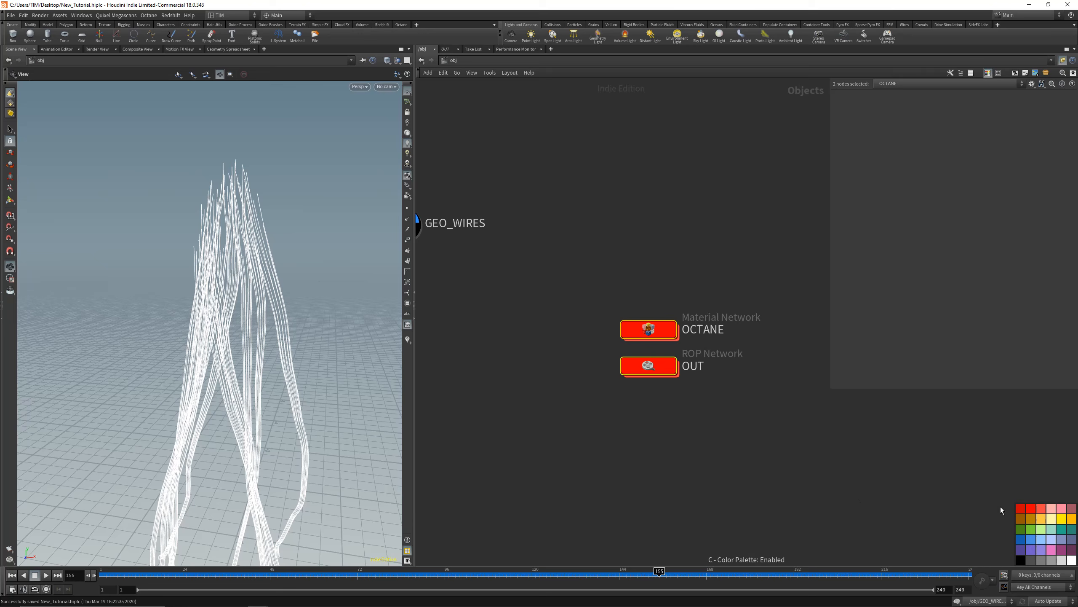
pyautogui.click(1072, 529)
pyautogui.click(609, 404)
pyautogui.press('c')
# - Save the scene and recolor the OCTANE and OUT nodes a brighter teal
pyautogui.moveTo(559, 364); pyautogui.dragTo(607, 377, button='middle')
pyautogui.scroll(1, 607, 377)
pyautogui.scroll(-2, 606, 375)
pyautogui.hotkey('ctrl', 's')
pyautogui.moveTo(601, 286); pyautogui.dragTo(685, 380)
pyautogui.click(737, 443)
pyautogui.moveTo(619, 340); pyautogui.dragTo(751, 461)
pyautogui.press('c')
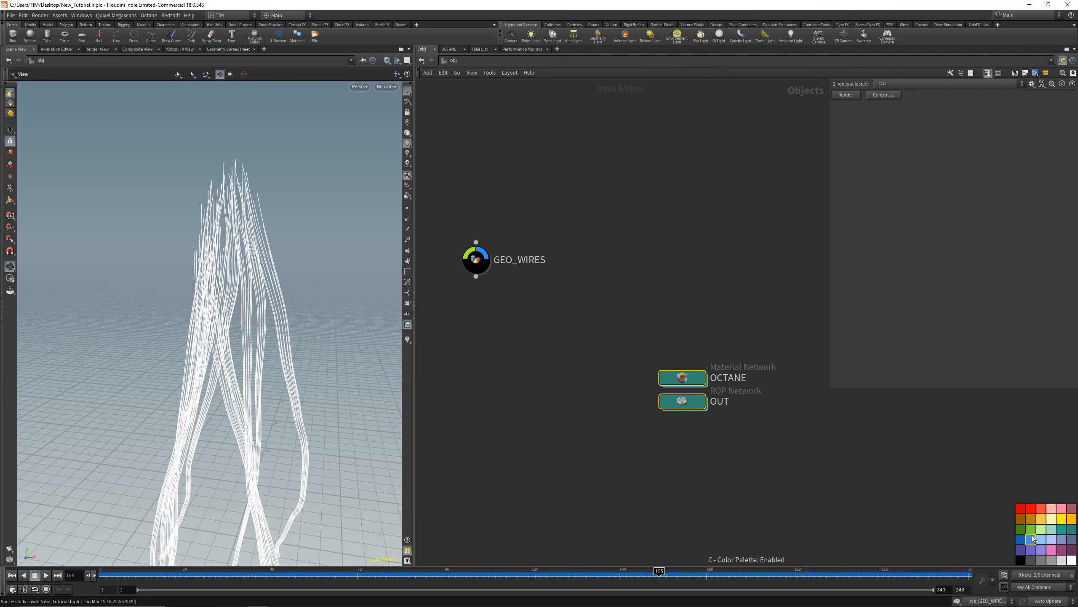
pyautogui.click(1061, 529)
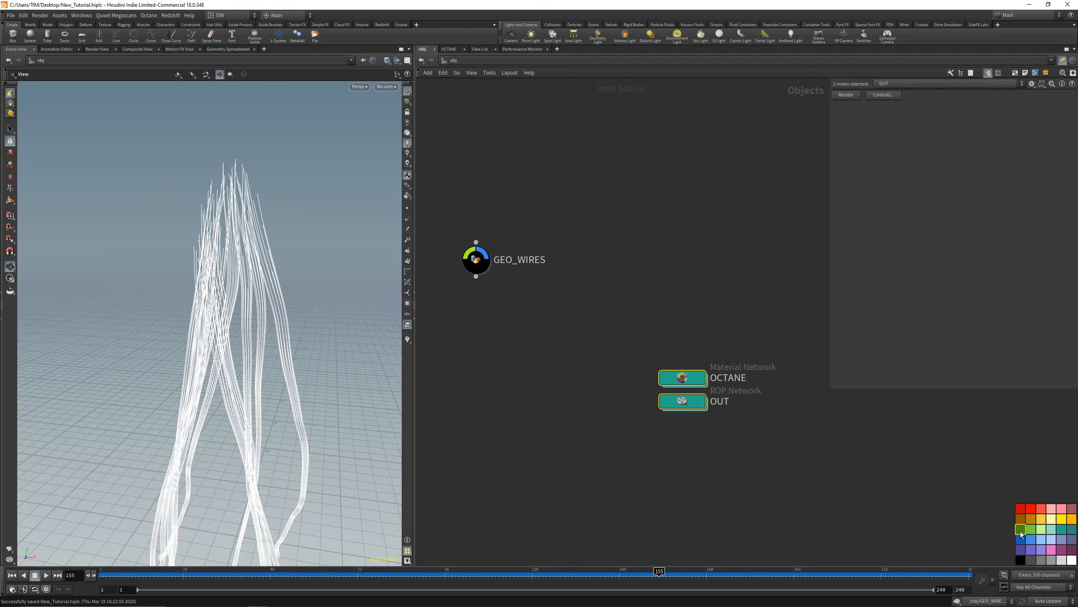
pyautogui.click(1020, 529)
pyautogui.click(1062, 530)
pyautogui.press('c')
# - Move the OCTANE and OUT nodes together slightly farther from GEO_WIRES and save the scene
pyautogui.moveTo(598, 430); pyautogui.dragTo(665, 424, button='middle')
pyautogui.scroll(-1, 663, 416)
pyautogui.moveTo(736, 389); pyautogui.dragTo(762, 385)
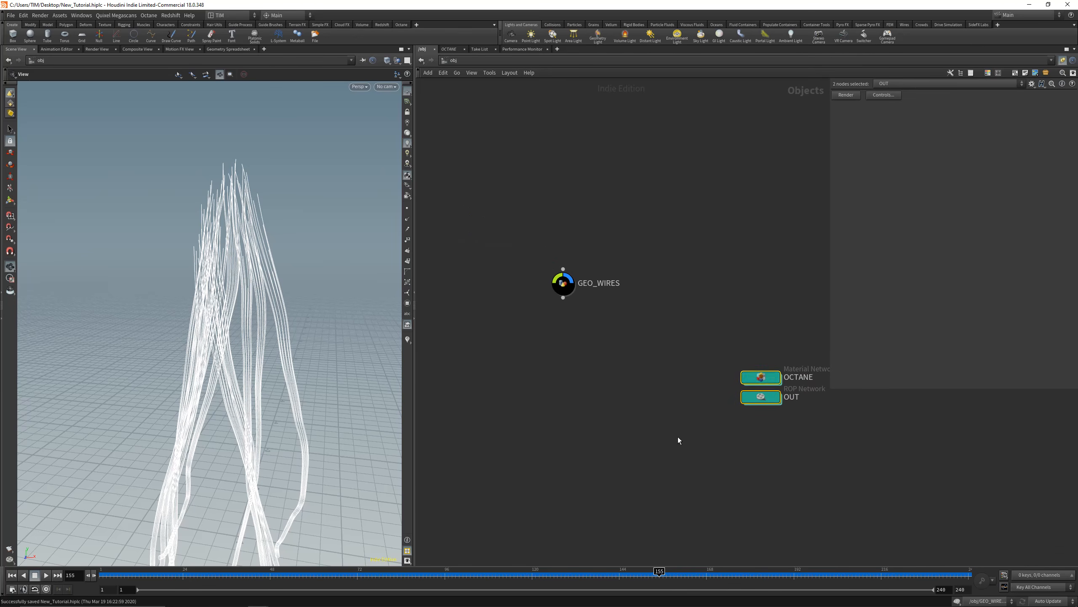
pyautogui.click(679, 441)
pyautogui.moveTo(666, 413); pyautogui.dragTo(586, 377, button='middle')
pyautogui.hotkey('ctrl', 's')
pyautogui.moveTo(249, 351); pyautogui.dragTo(267, 350)
pyautogui.scroll(3, 587, 346)
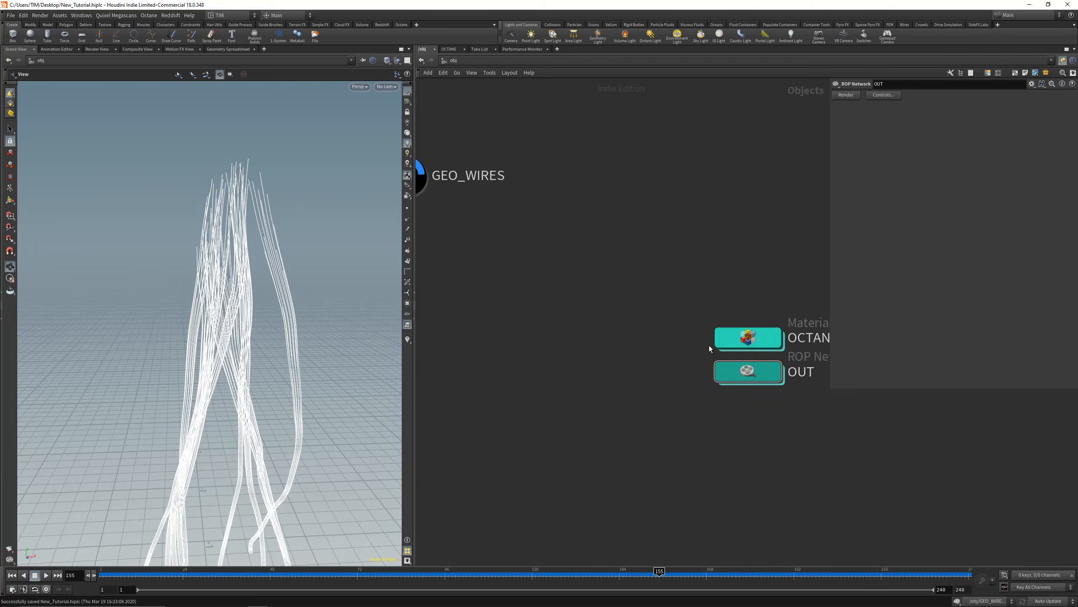
pyautogui.moveTo(710, 349); pyautogui.dragTo(575, 344, button='middle')
pyautogui.scroll(-2, 574, 344)
pyautogui.moveTo(498, 333); pyautogui.dragTo(583, 331, button='middle')
pyautogui.moveTo(282, 346); pyautogui.dragTo(264, 347)
pyautogui.doubleClick(674, 342)
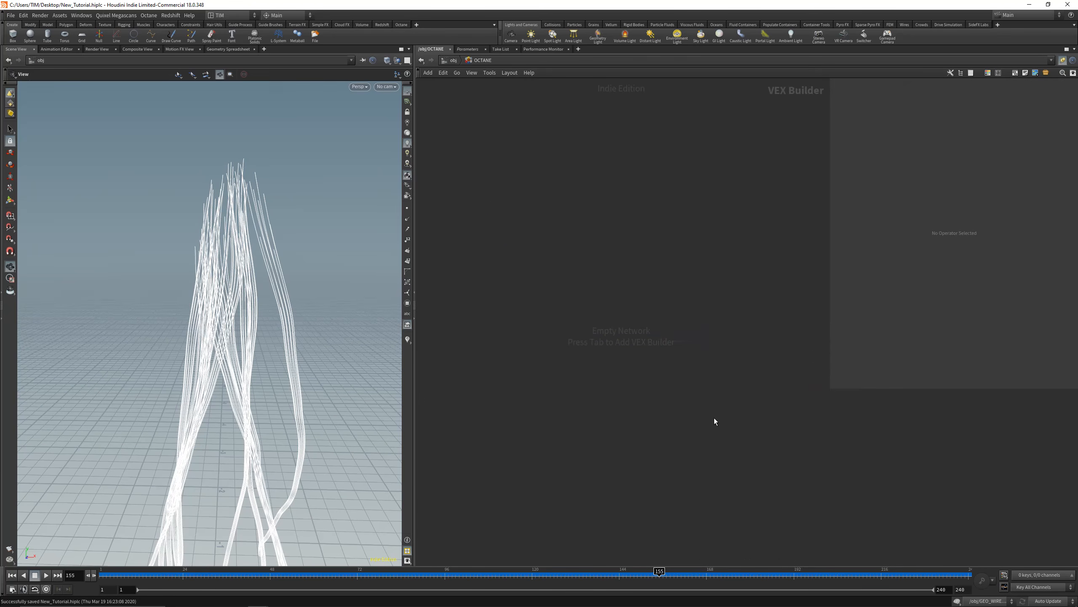
pyautogui.press('Tab')
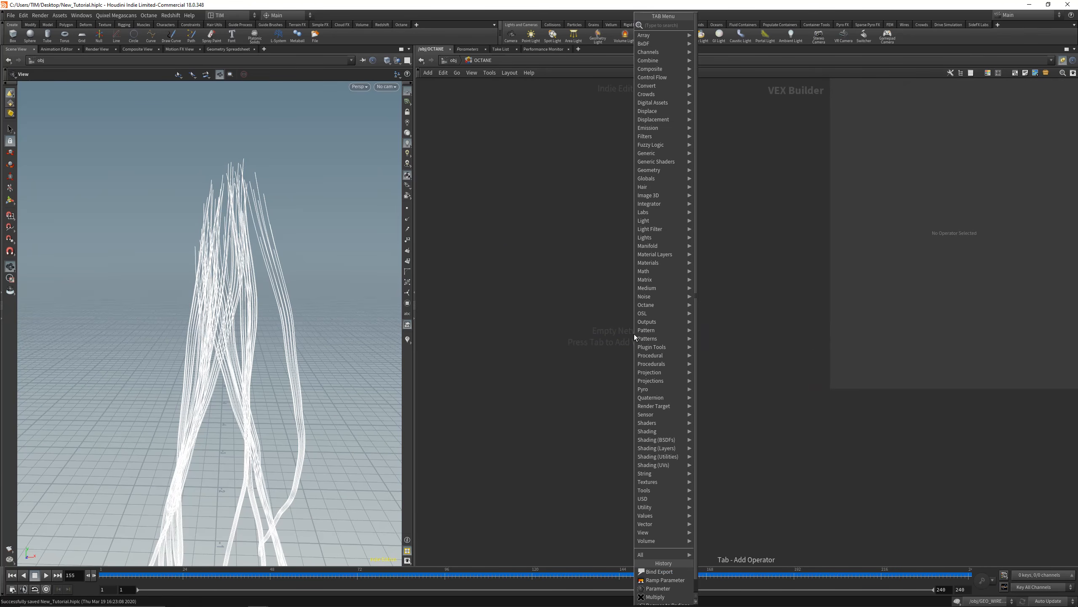
pyautogui.press('Escape')
pyautogui.press('u')
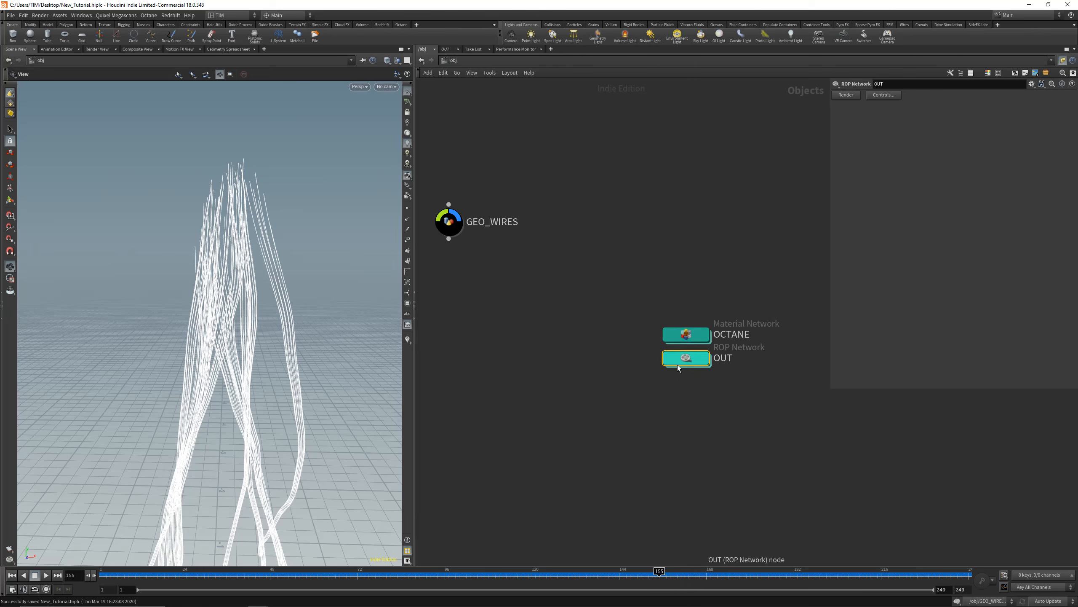
# - Add an Octane (Render) output node inside the OUT network and color it dark teal
pyautogui.doubleClick(686, 360)
pyautogui.press('Tab')
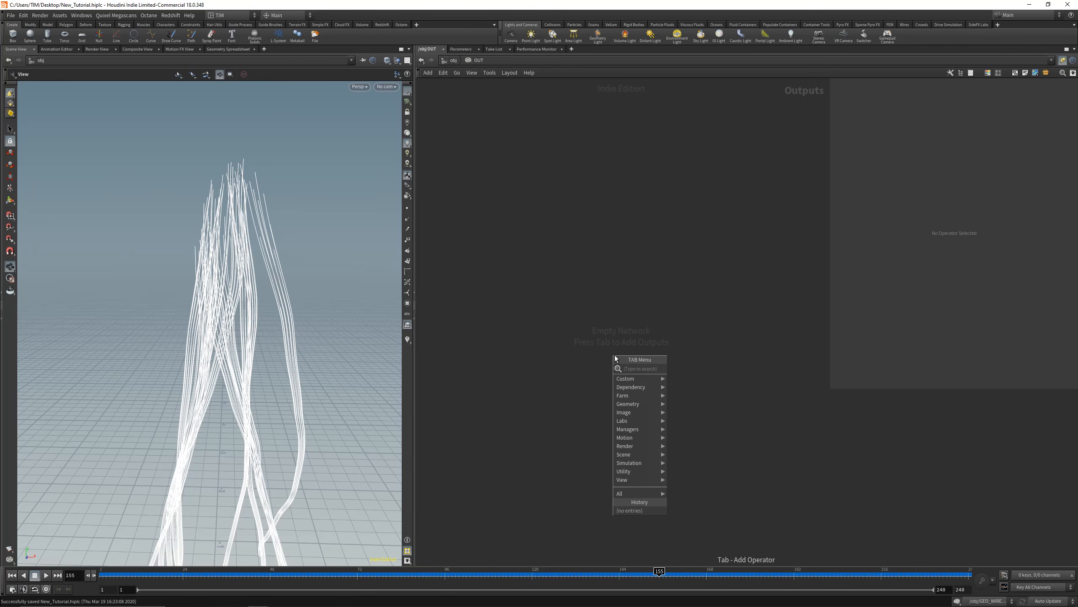
pyautogui.moveTo(645, 378)
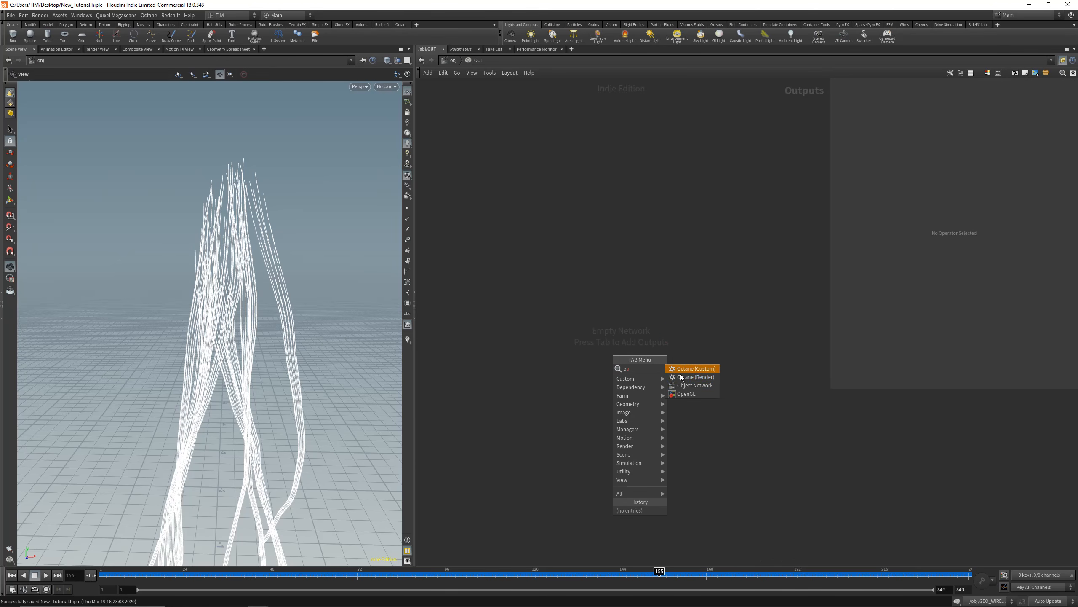
pyautogui.click(683, 375)
pyautogui.click(621, 329)
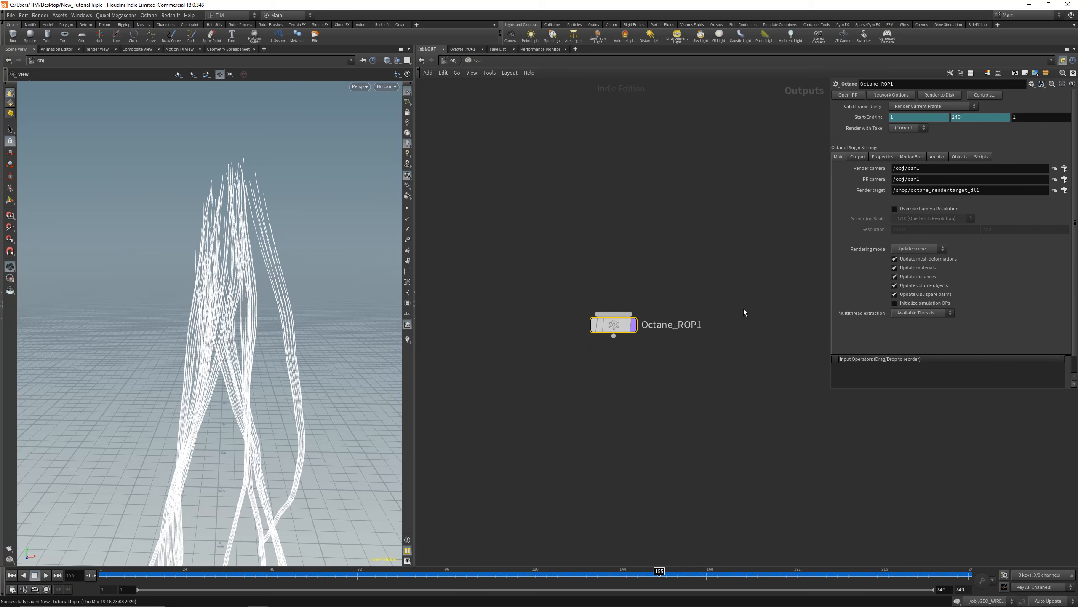
pyautogui.press('c')
pyautogui.click(1070, 532)
pyautogui.click(613, 336)
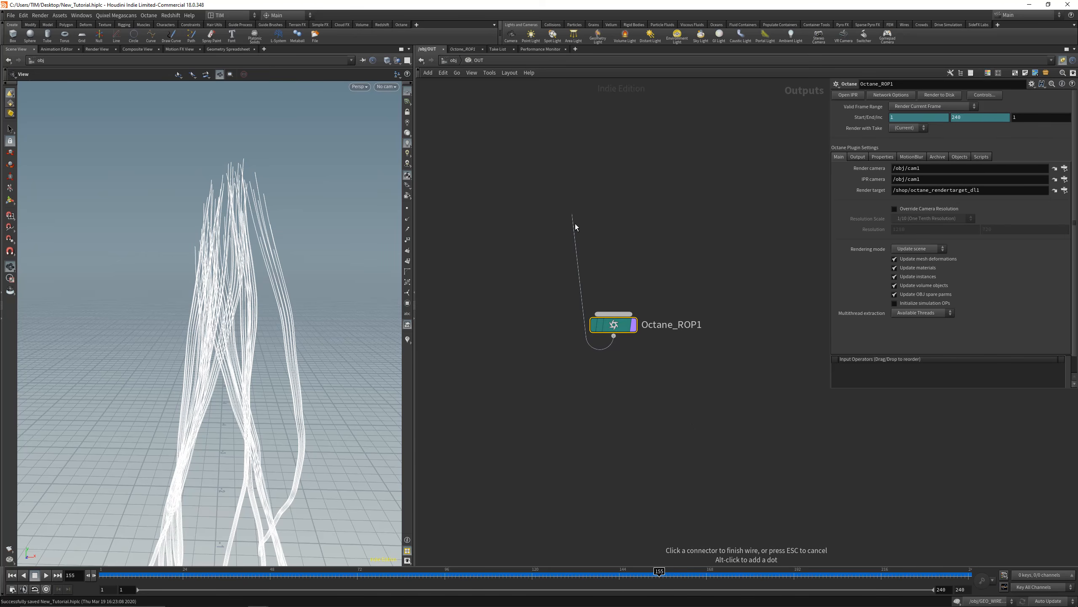
pyautogui.click(738, 337)
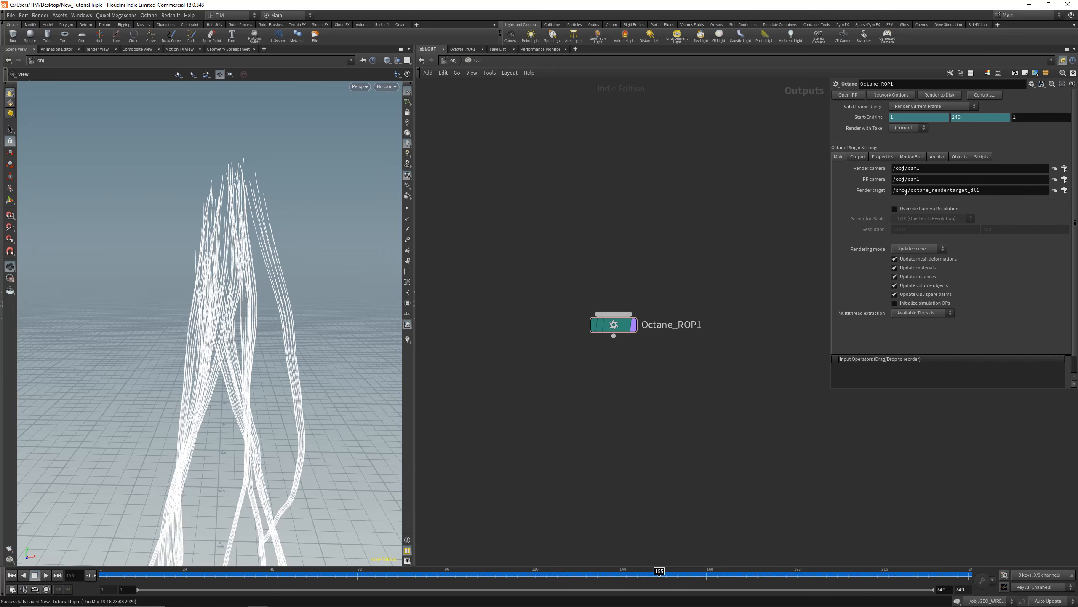
# - Enter the OCTANE material network and add an Octane Material Builder node
pyautogui.press('u')
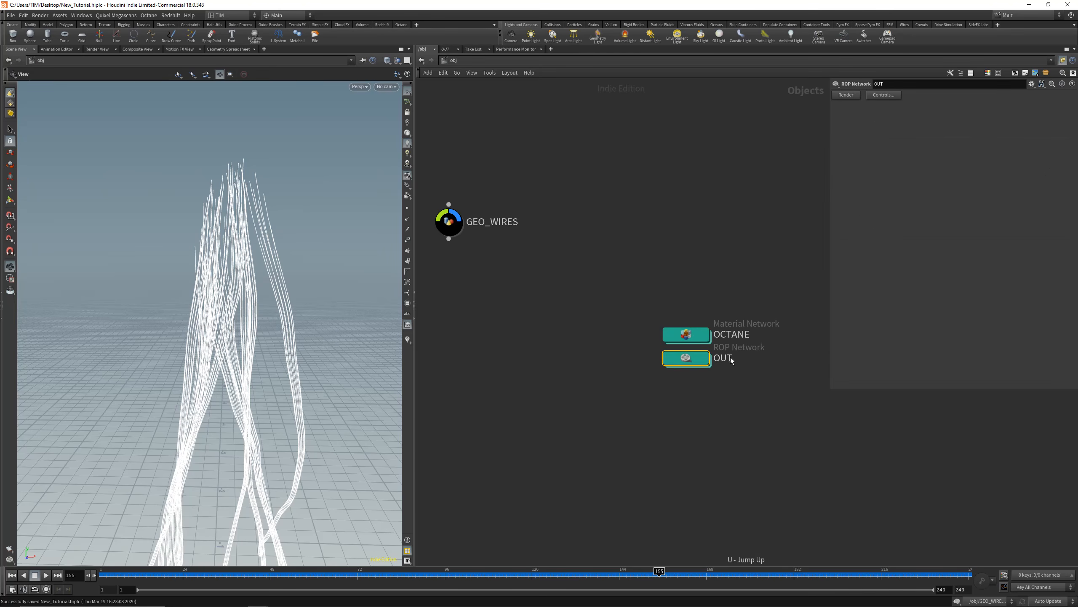
pyautogui.doubleClick(691, 340)
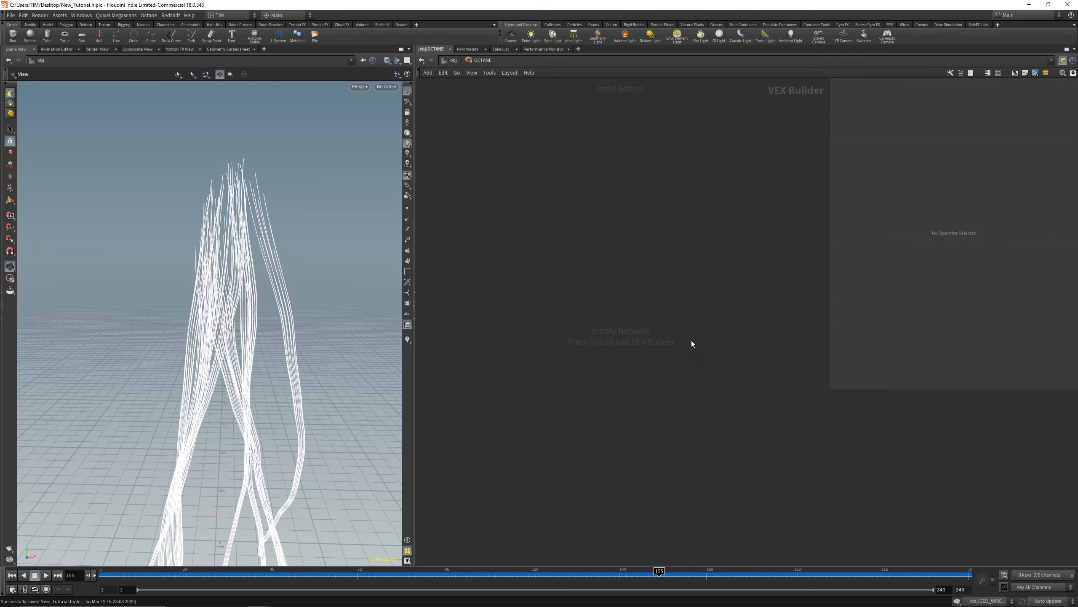
pyautogui.press('Tab')
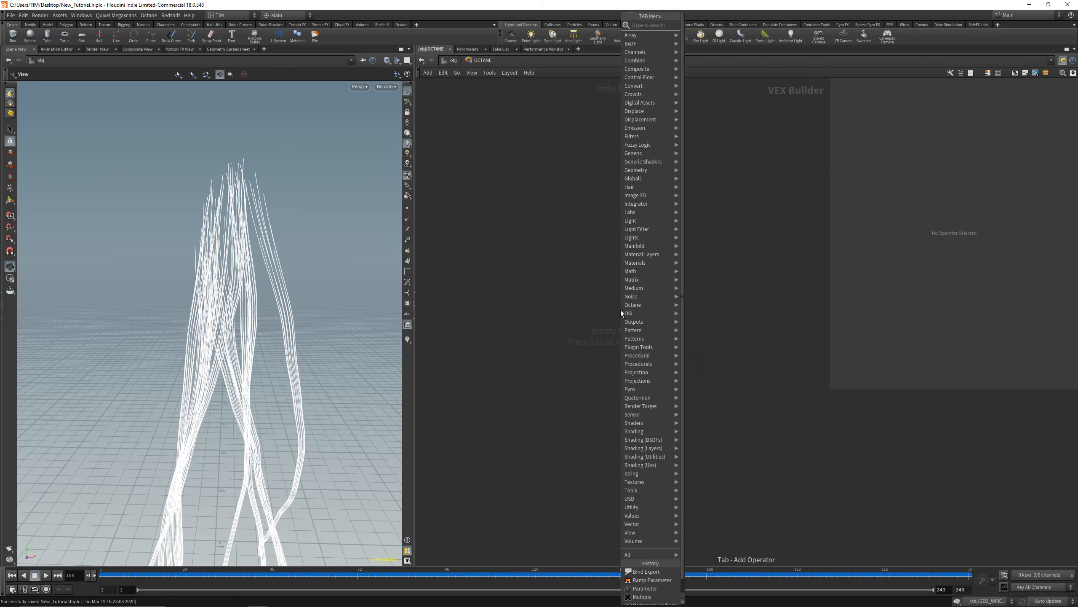
pyautogui.write('oc')
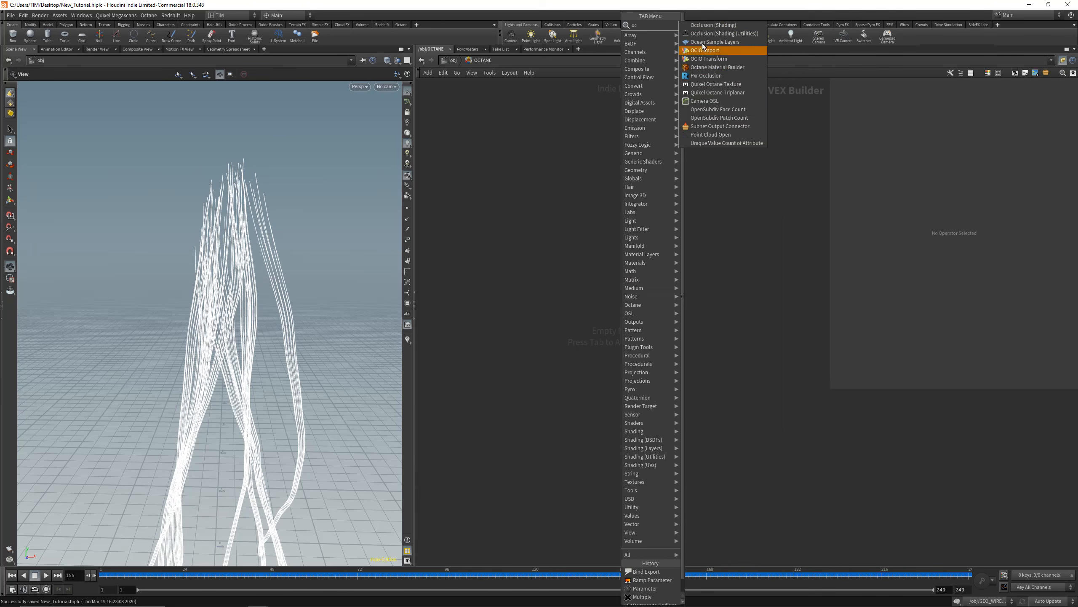
pyautogui.click(704, 67)
pyautogui.click(650, 294)
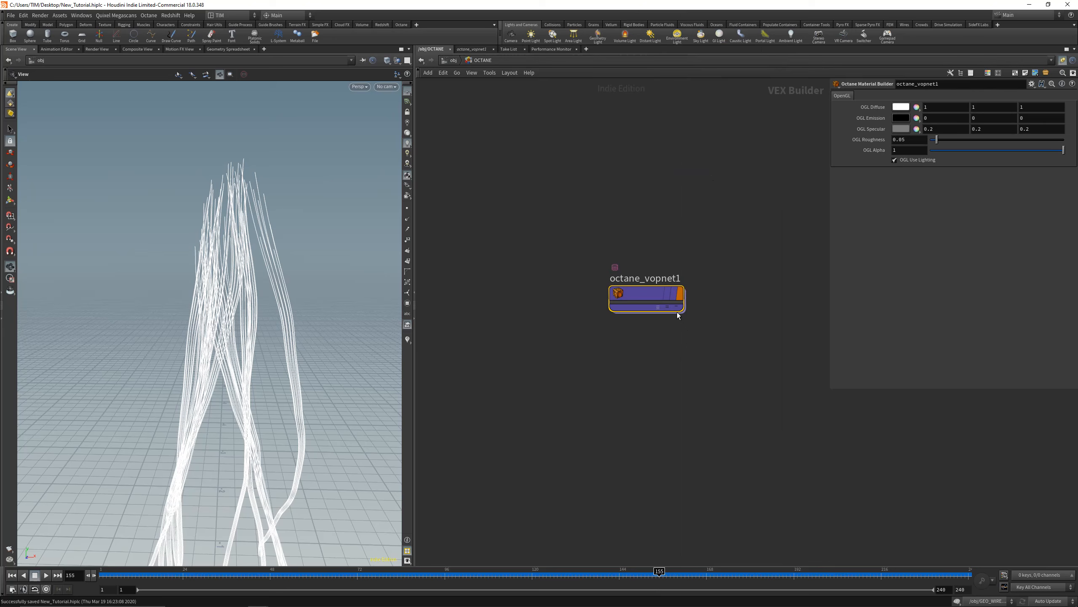
# - Rename the Octane Material Builder node as OCTANE and color it red
pyautogui.doubleClick(638, 280)
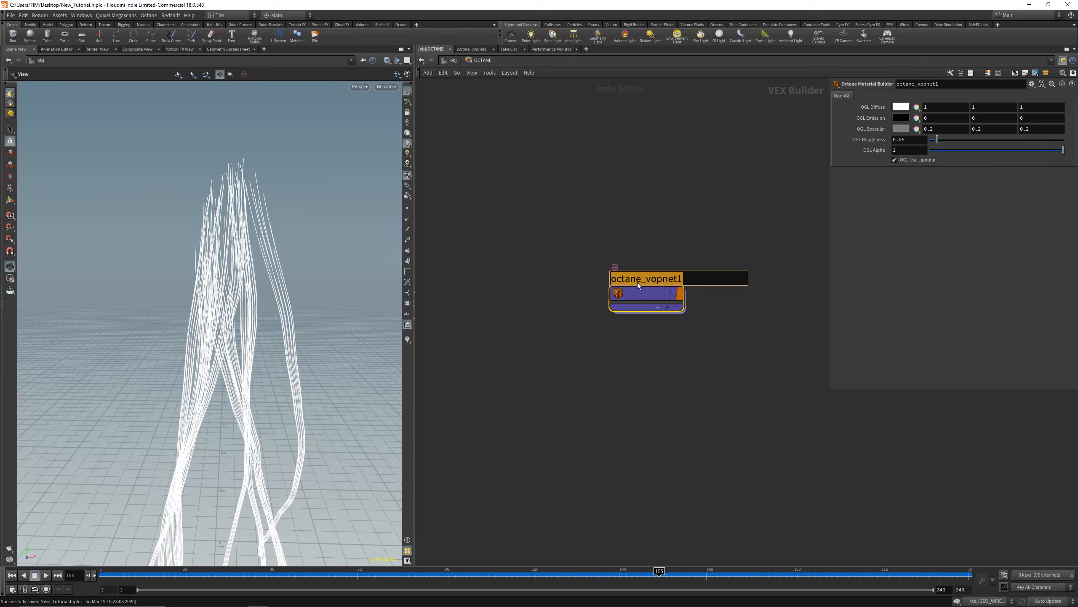
pyautogui.write('OC')
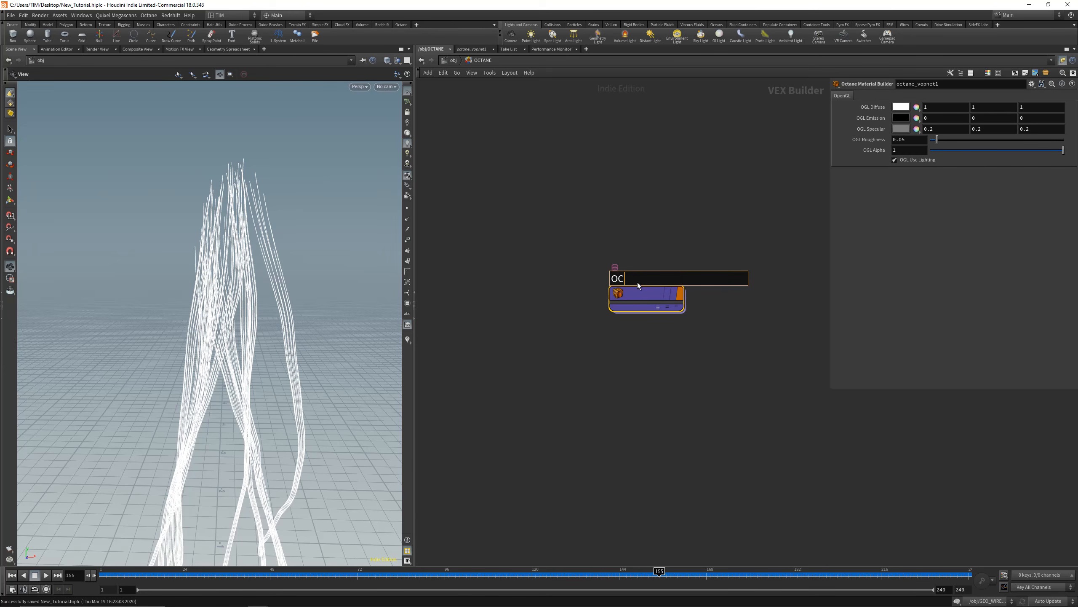
pyautogui.write('TANE')
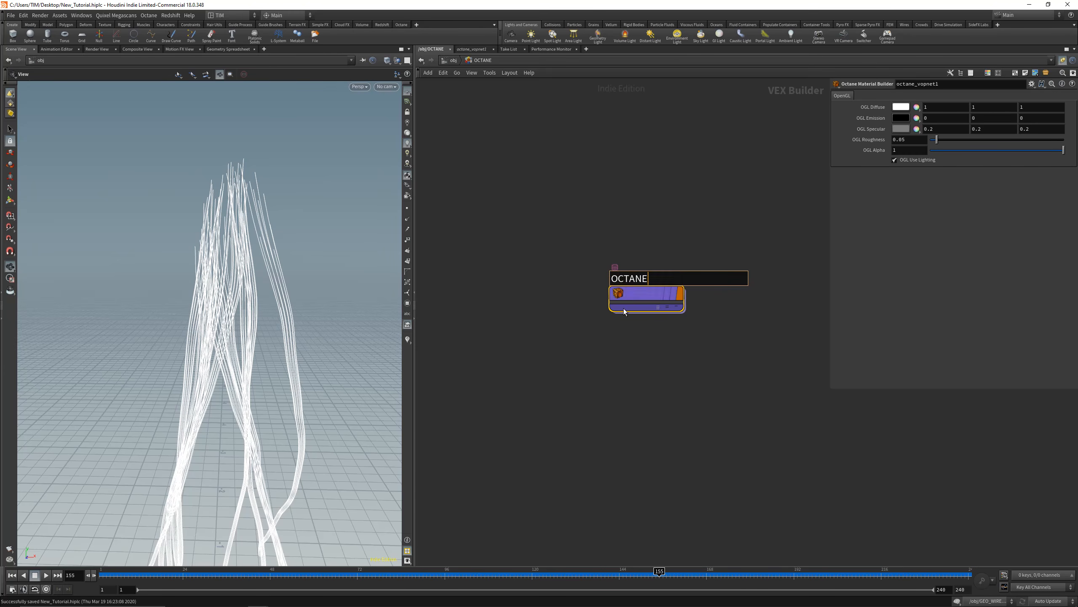
pyautogui.press('Return')
pyautogui.press('c')
pyautogui.press('c')
# - Duplicate the red OCTANE material builder below the original and color the copy light purple
pyautogui.moveTo(622, 368); pyautogui.dragTo(588, 314, button='middle')
pyautogui.keyDown('alt'); pyautogui.moveTo(605, 238); pyautogui.dragTo(606, 378); pyautogui.keyUp('alt')
pyautogui.press('c')
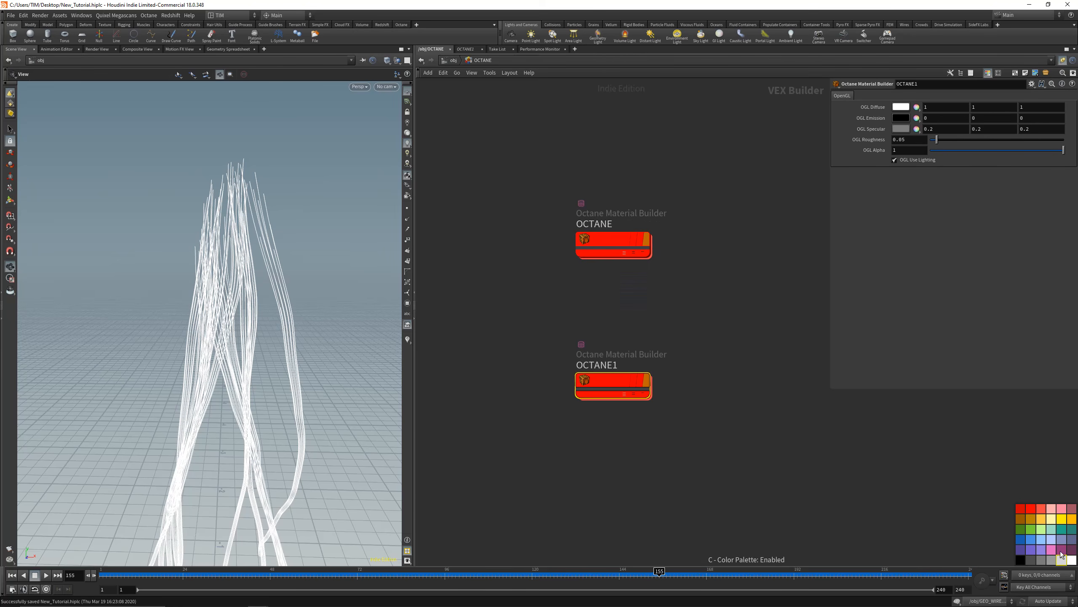
pyautogui.click(1031, 551)
pyautogui.press('c')
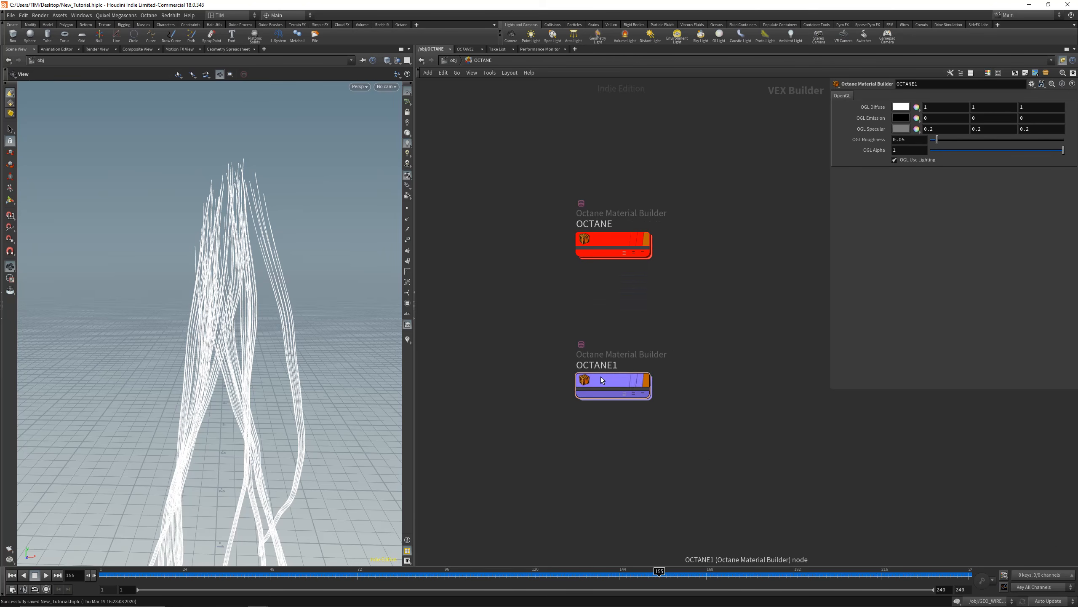
# - Rename the purple material builder copy as MAT_WIRES
pyautogui.doubleClick(601, 369)
pyautogui.write('MAT_')
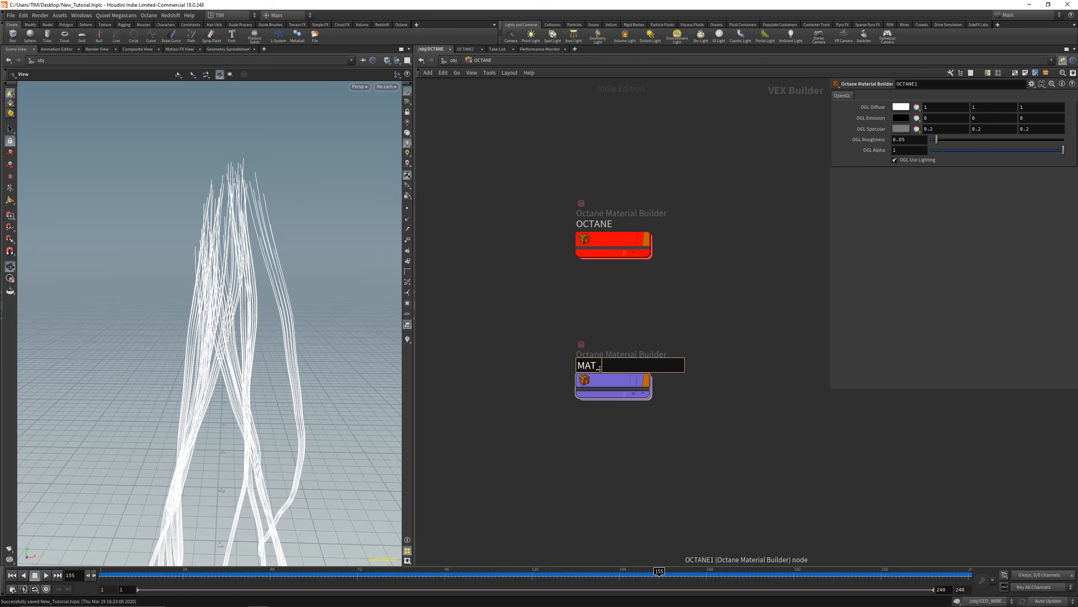
pyautogui.write('WIRS')
pyautogui.press('Return')
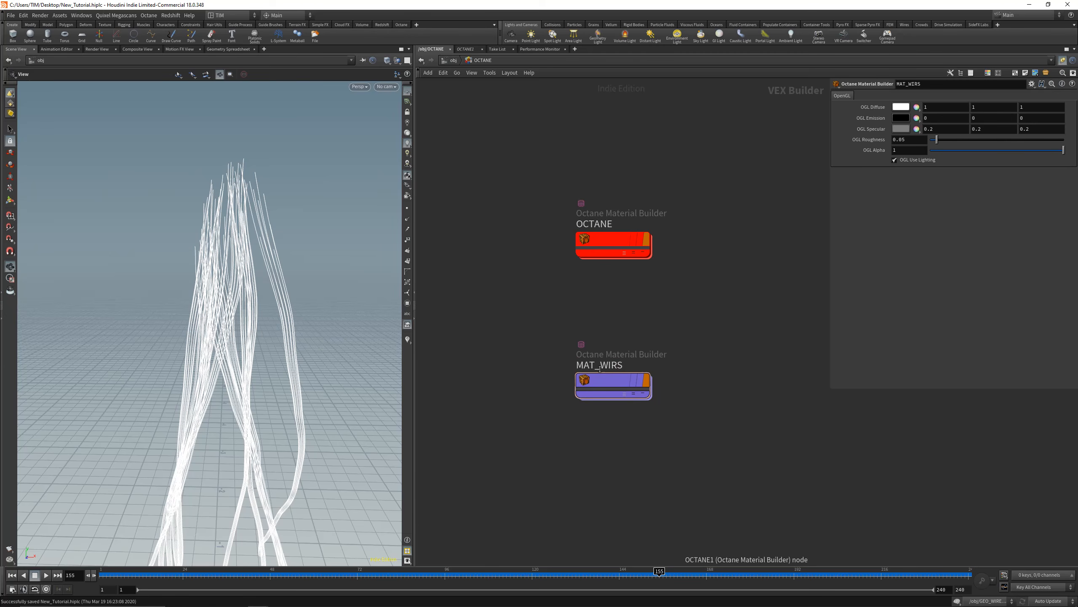
pyautogui.click(605, 367)
pyautogui.moveTo(601, 366); pyautogui.dragTo(630, 365)
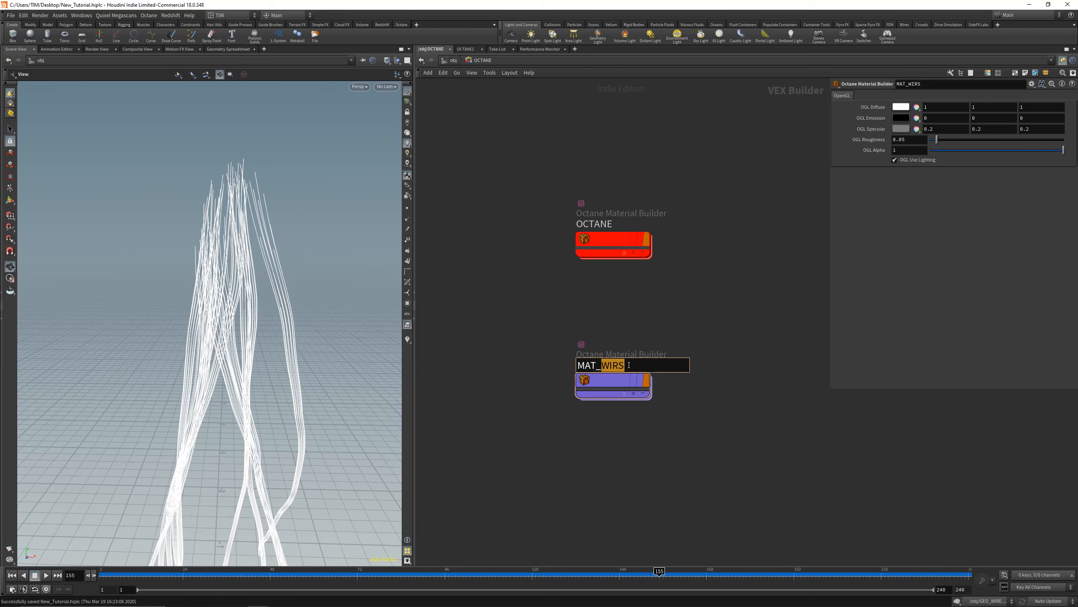
pyautogui.write('WIRES')
pyautogui.press('Return')
# - Examine the node chain inside GEO_WIRES down to the OUT_WIRES null, and return to the object level
pyautogui.press('u')
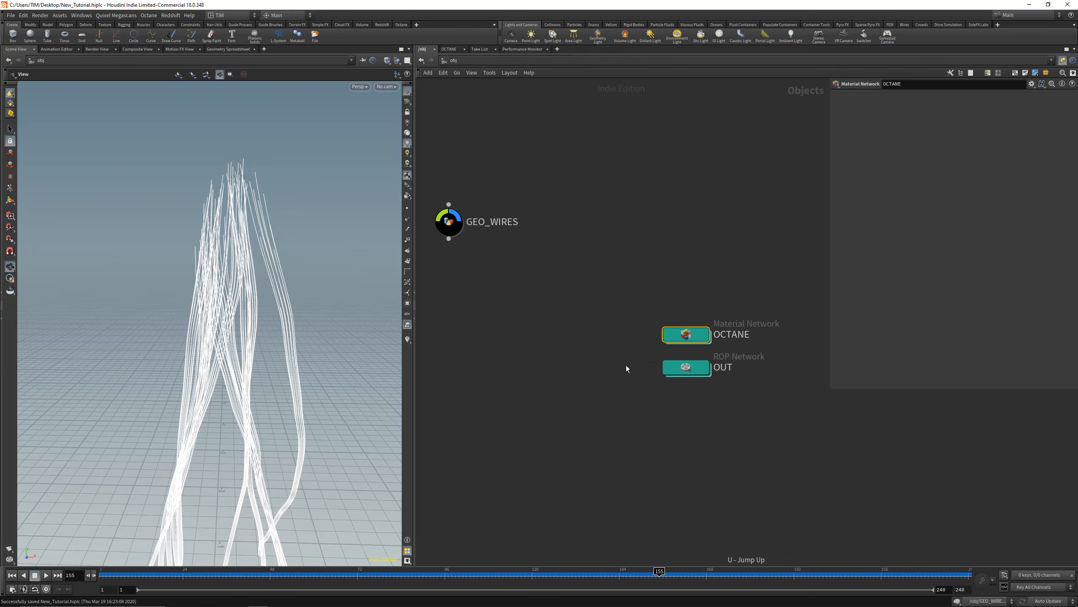
pyautogui.doubleClick(498, 222)
pyautogui.moveTo(629, 335); pyautogui.dragTo(657, 319, button='middle')
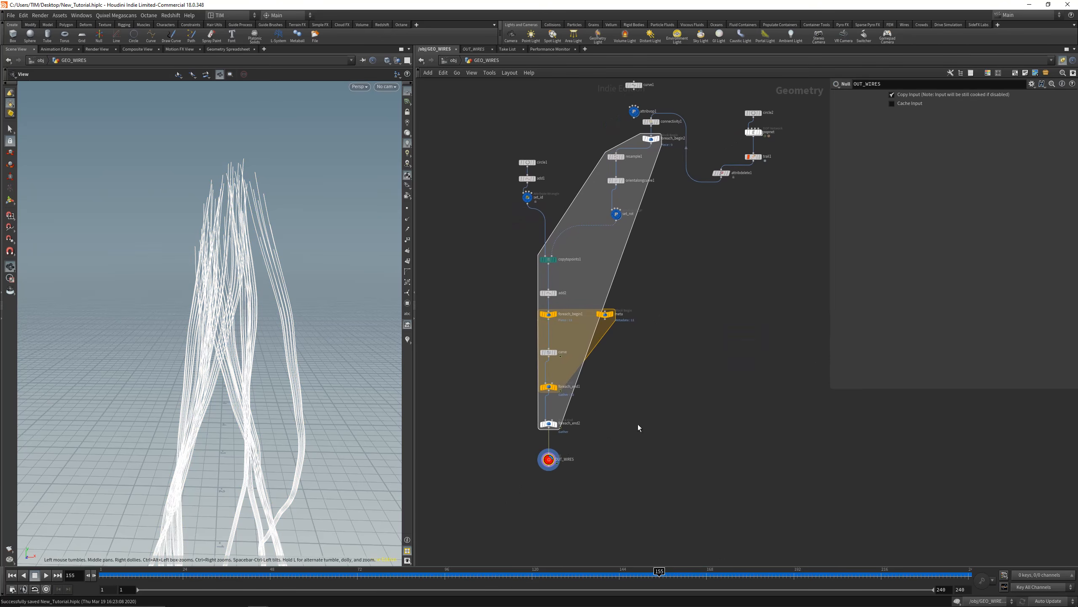
pyautogui.scroll(1, 554, 461)
pyautogui.middleClick(546, 464)
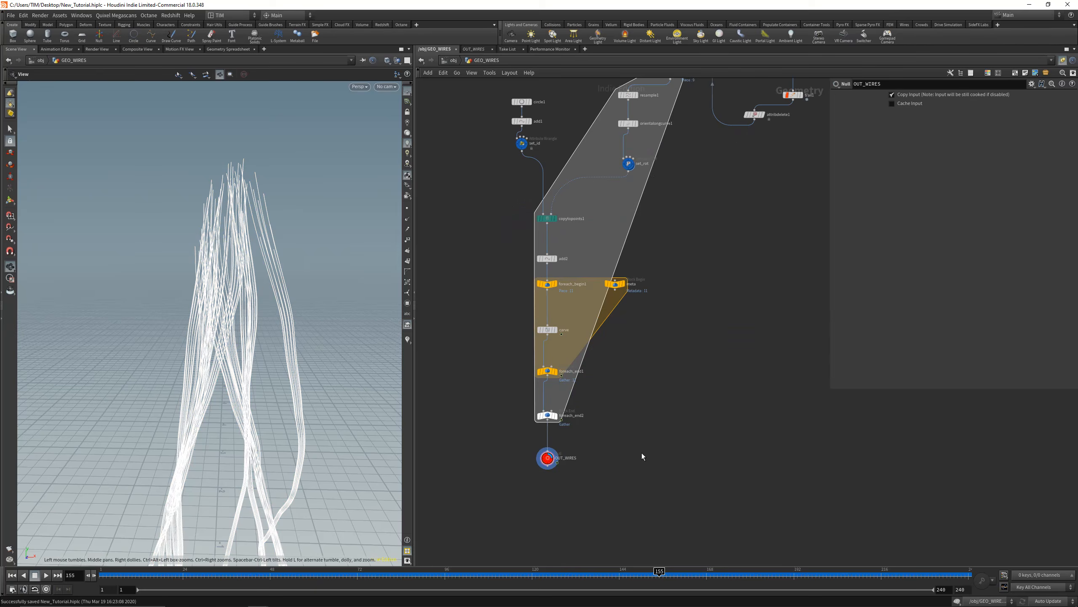
pyautogui.press('u')
pyautogui.moveTo(552, 175); pyautogui.dragTo(603, 229, button='middle')
pyautogui.scroll(-1, 626, 249)
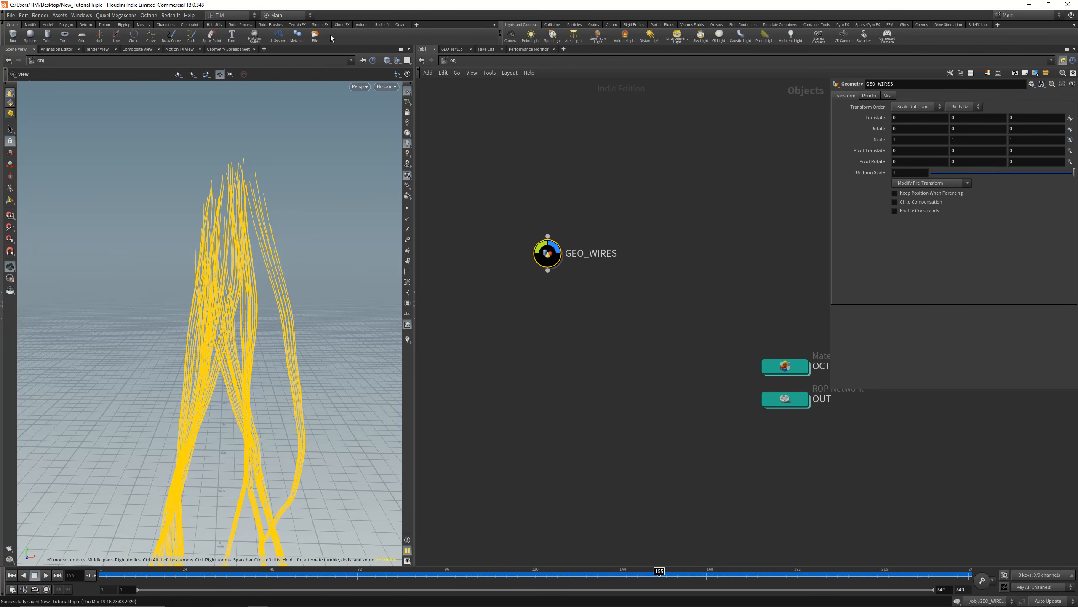
# - Add the Octane object parameters to the GEO_WIRES object
pyautogui.click(401, 24)
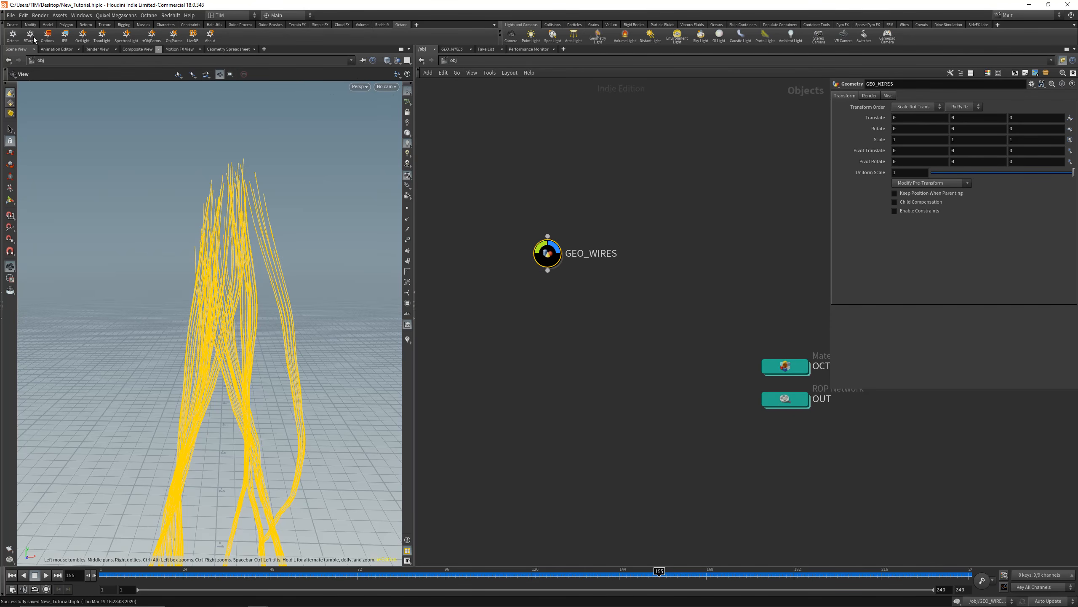
pyautogui.click(416, 24)
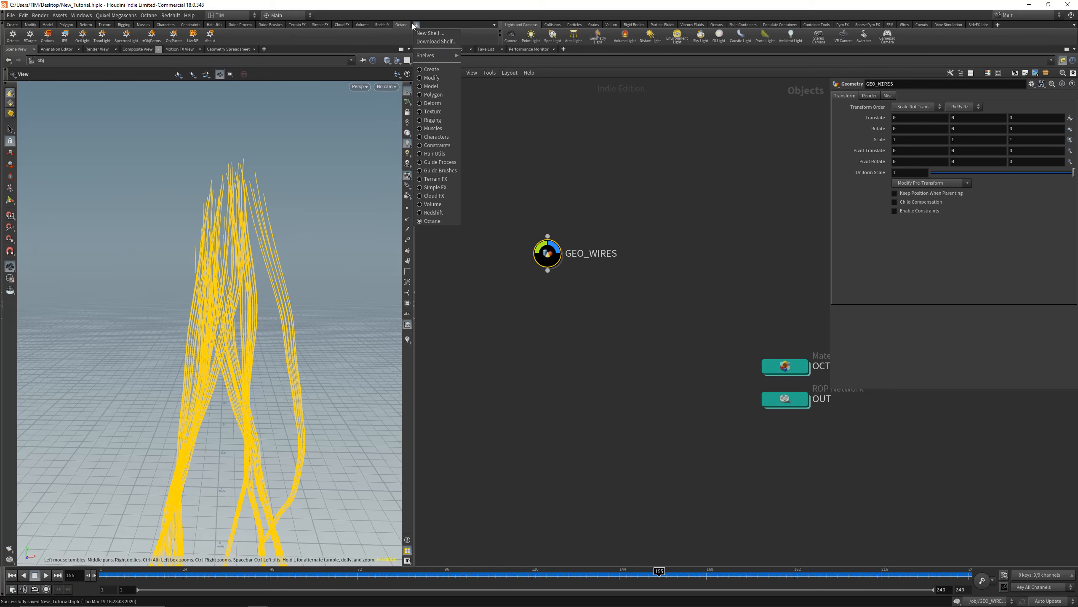
pyautogui.moveTo(431, 55)
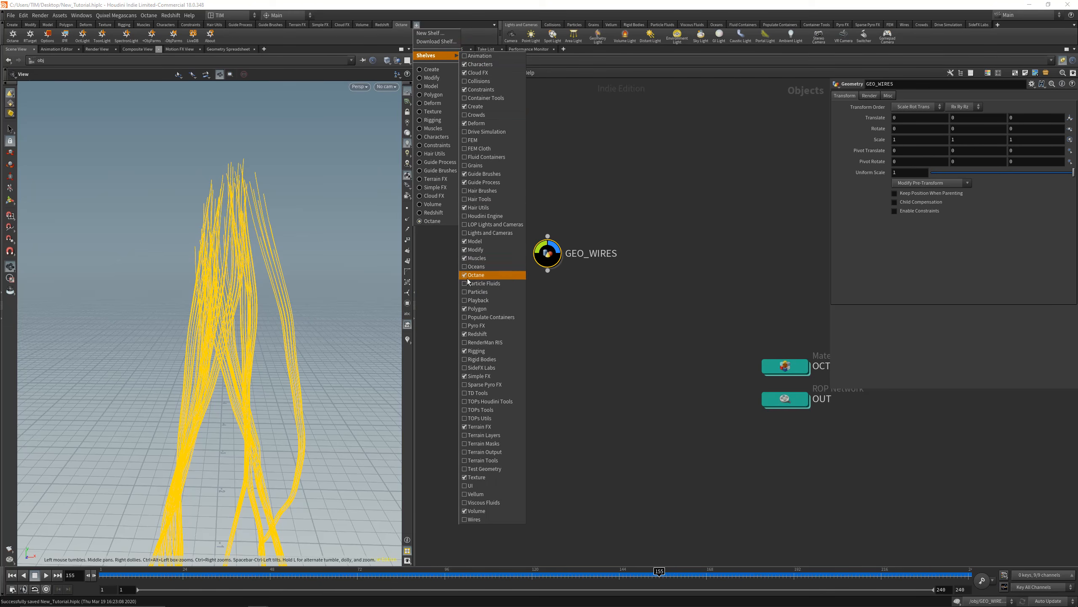
pyautogui.click(538, 229)
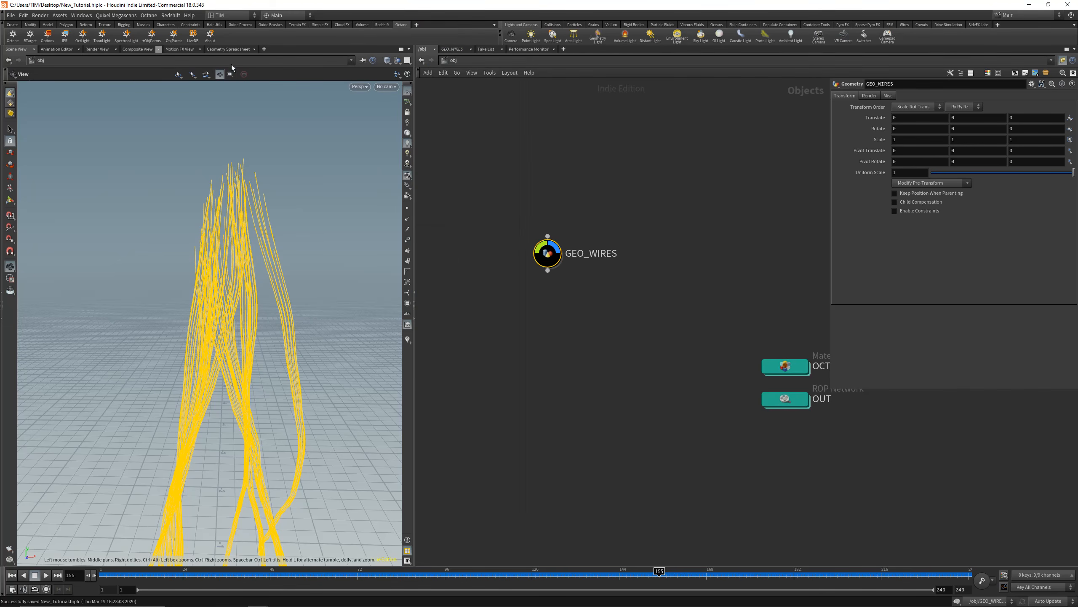
pyautogui.click(157, 41)
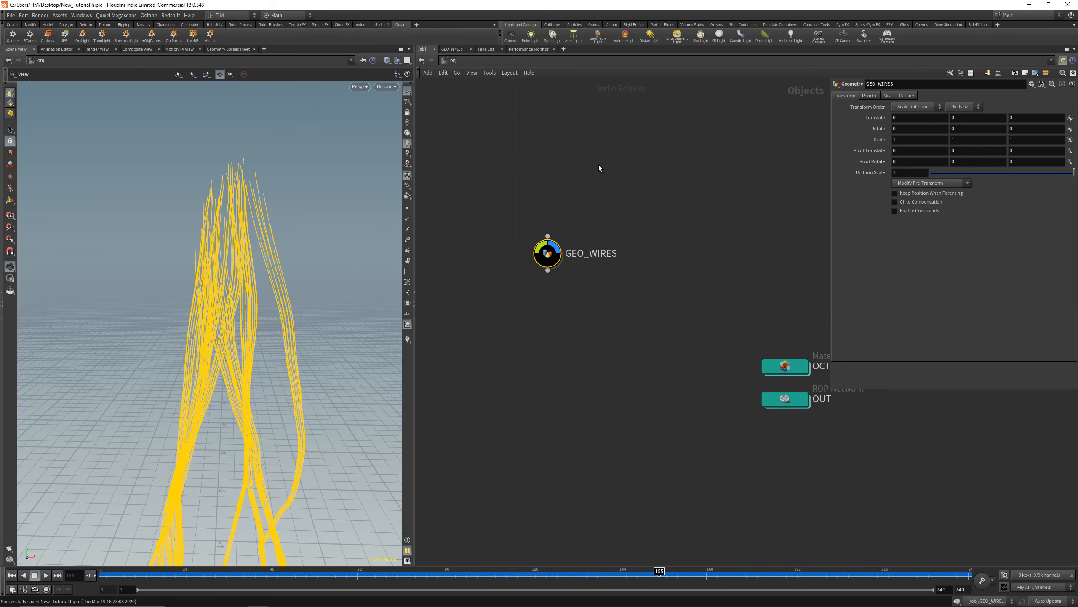
# - Set the Octane Point Float Attrs. of GEO_WIRES to curveu, widening the parameter area to read the options
pyautogui.click(907, 96)
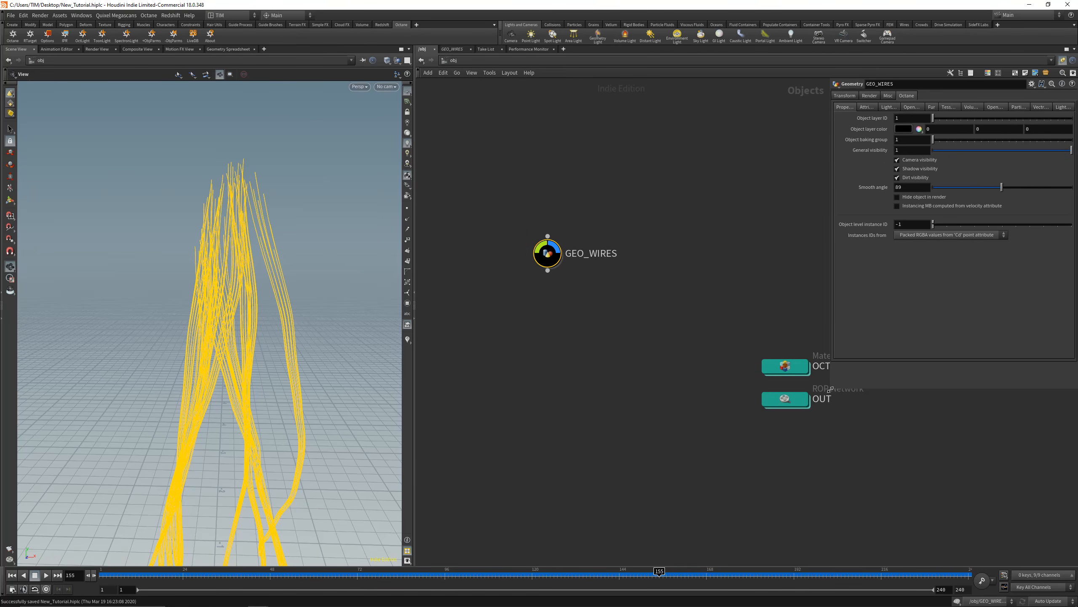
pyautogui.moveTo(830, 389); pyautogui.dragTo(760, 320)
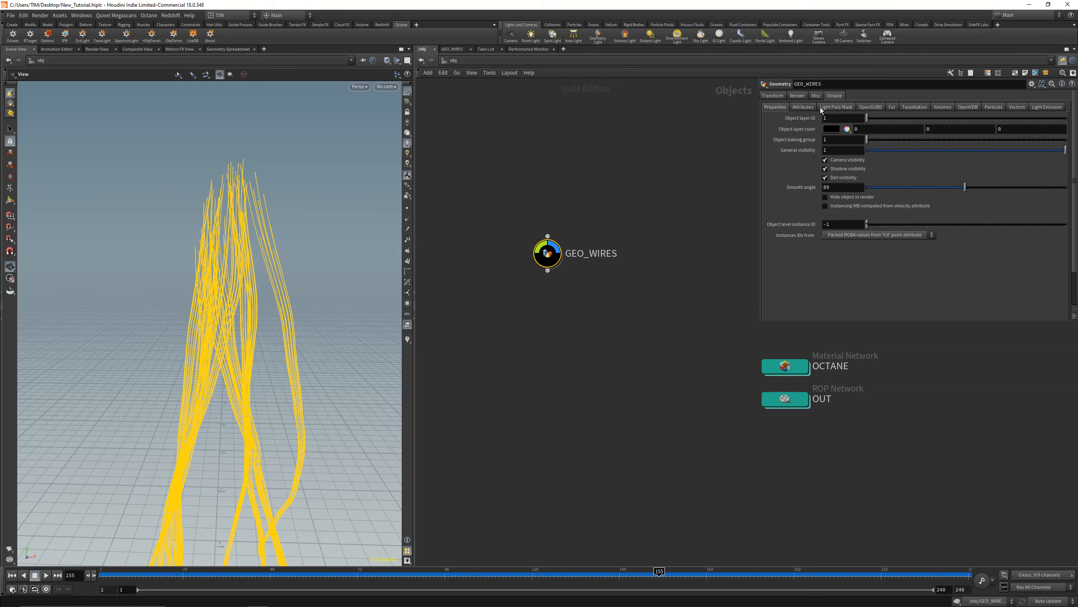
pyautogui.click(798, 108)
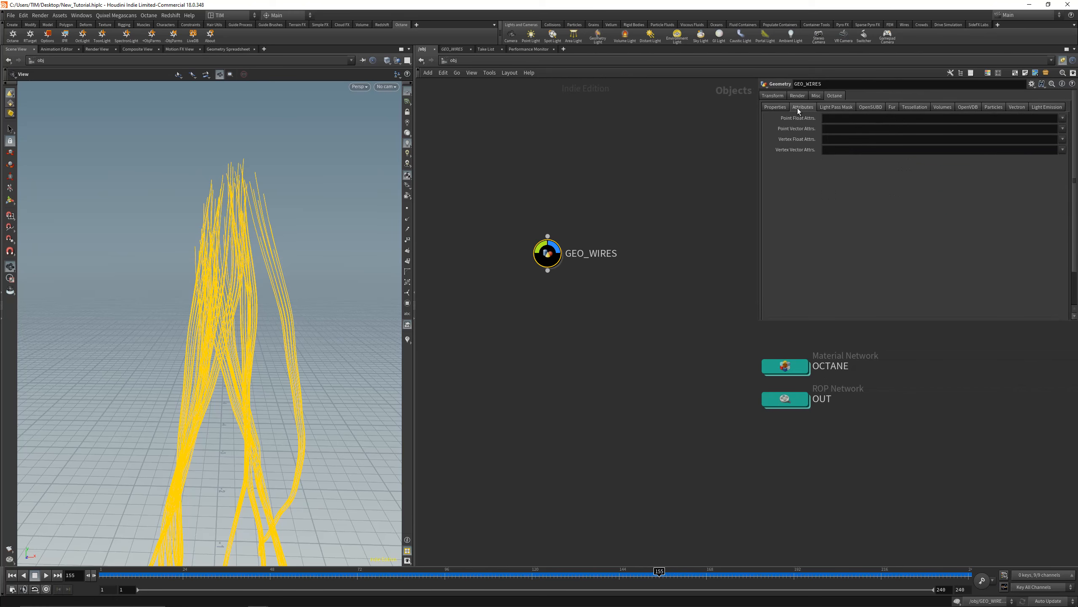
pyautogui.click(1063, 118)
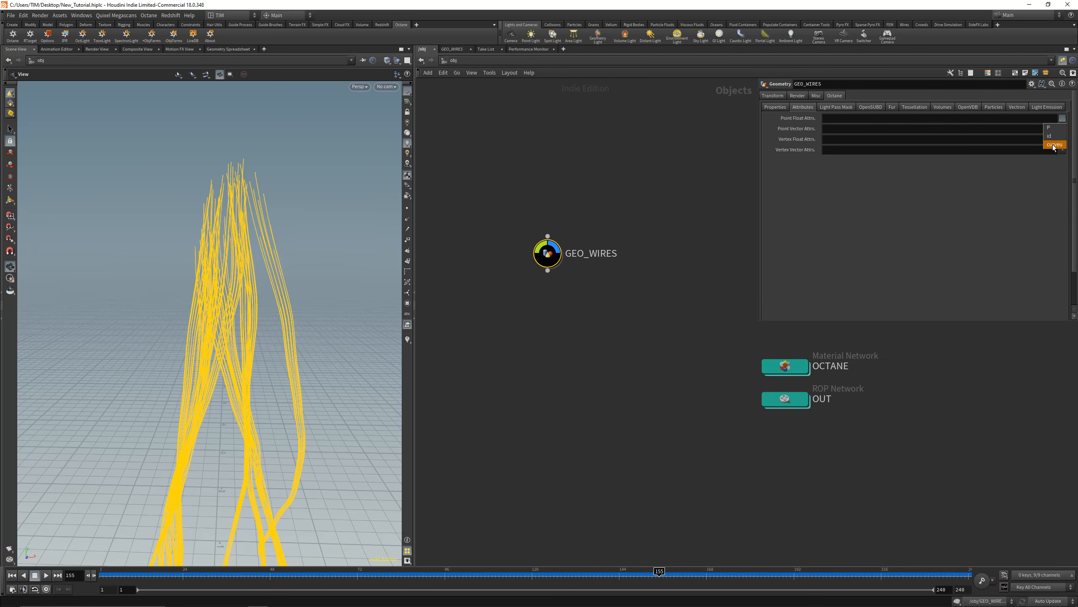
pyautogui.click(1054, 144)
pyautogui.click(1061, 119)
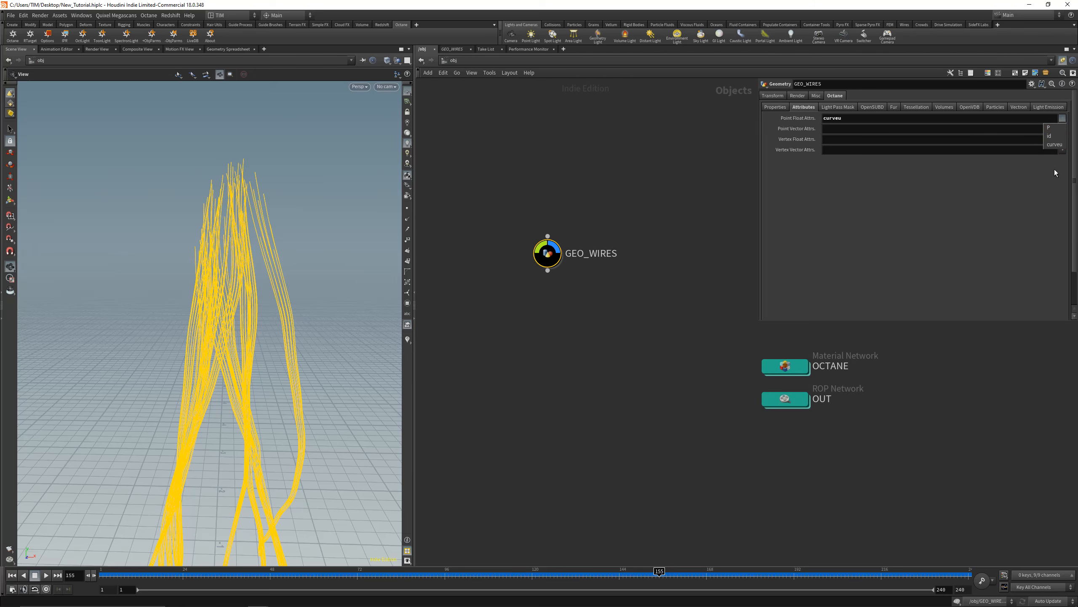
pyautogui.click(726, 165)
# - Save the scene and move the OUT node slightly closer to the OCTANE node
pyautogui.scroll(-2, 634, 253)
pyautogui.hotkey('ctrl', 's')
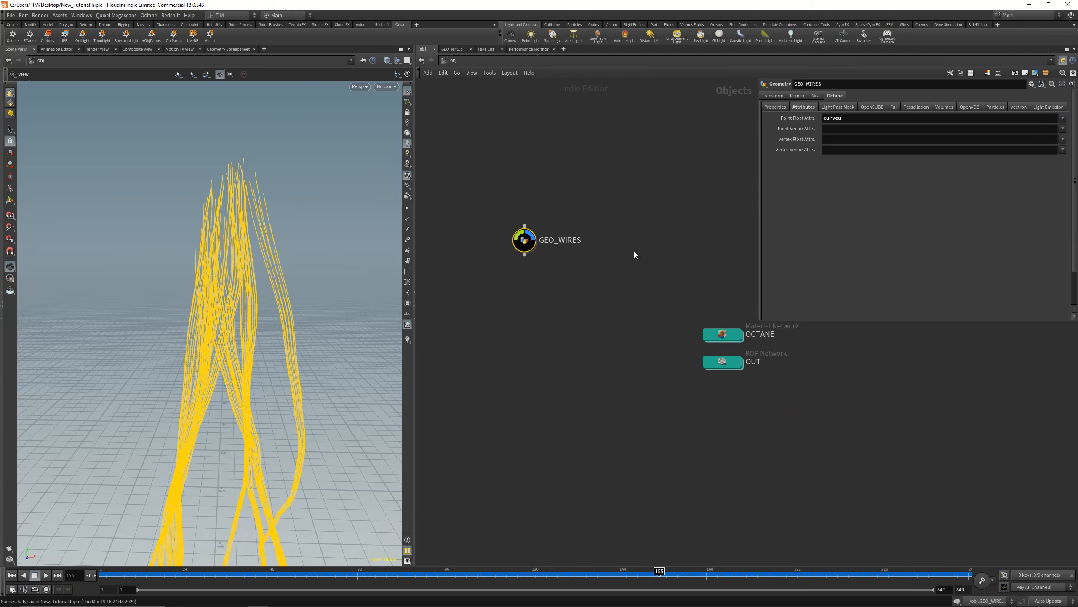
pyautogui.moveTo(722, 363); pyautogui.dragTo(722, 360)
pyautogui.moveTo(594, 272); pyautogui.dragTo(563, 306, button='middle')
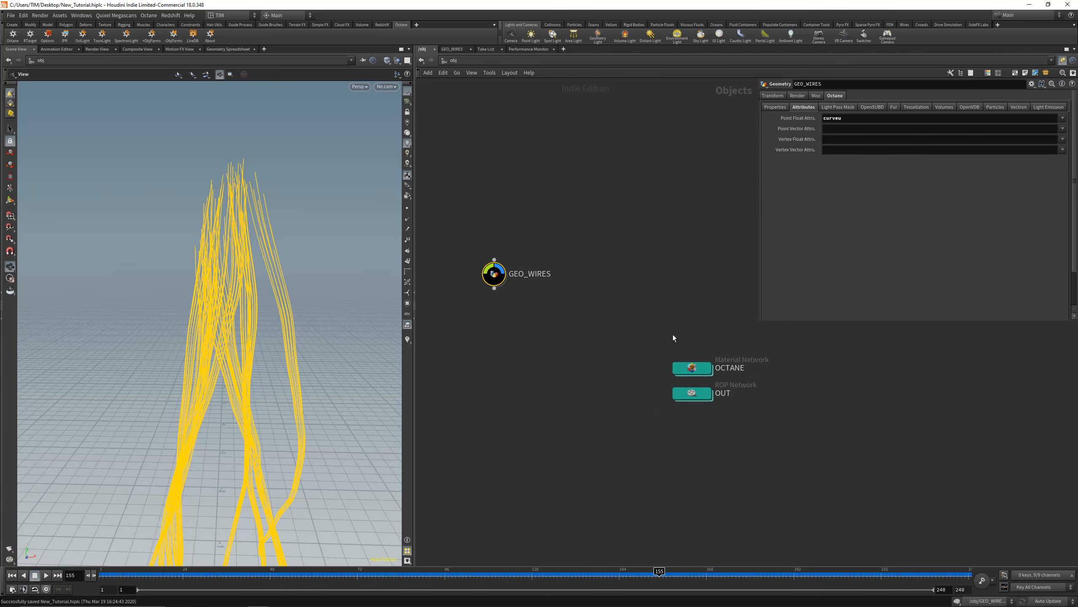
pyautogui.click(700, 372)
pyautogui.doubleClick(701, 372)
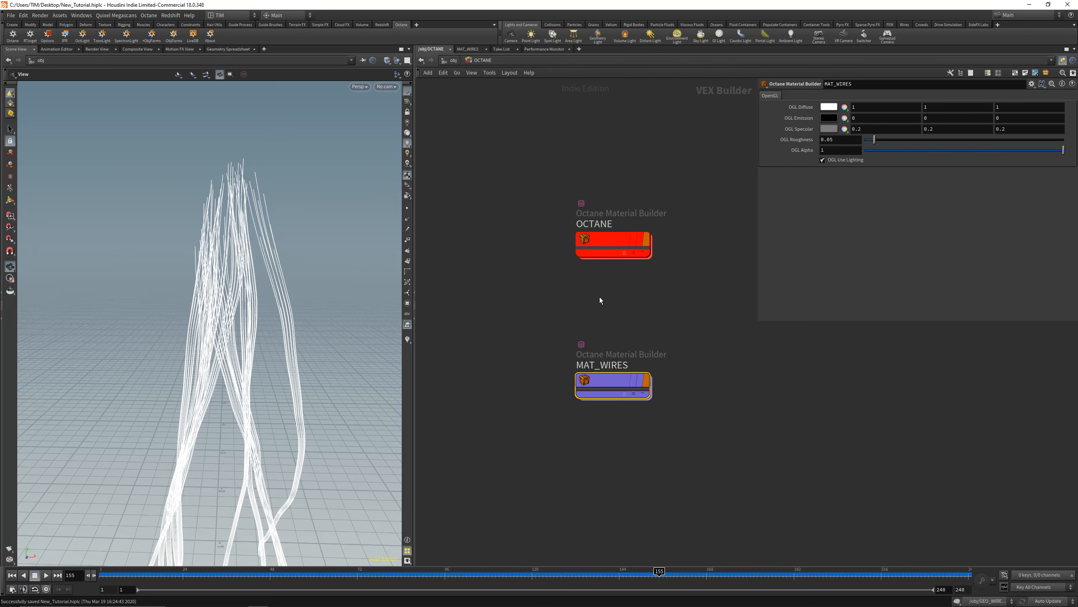
pyautogui.moveTo(301, 284); pyautogui.dragTo(291, 299)
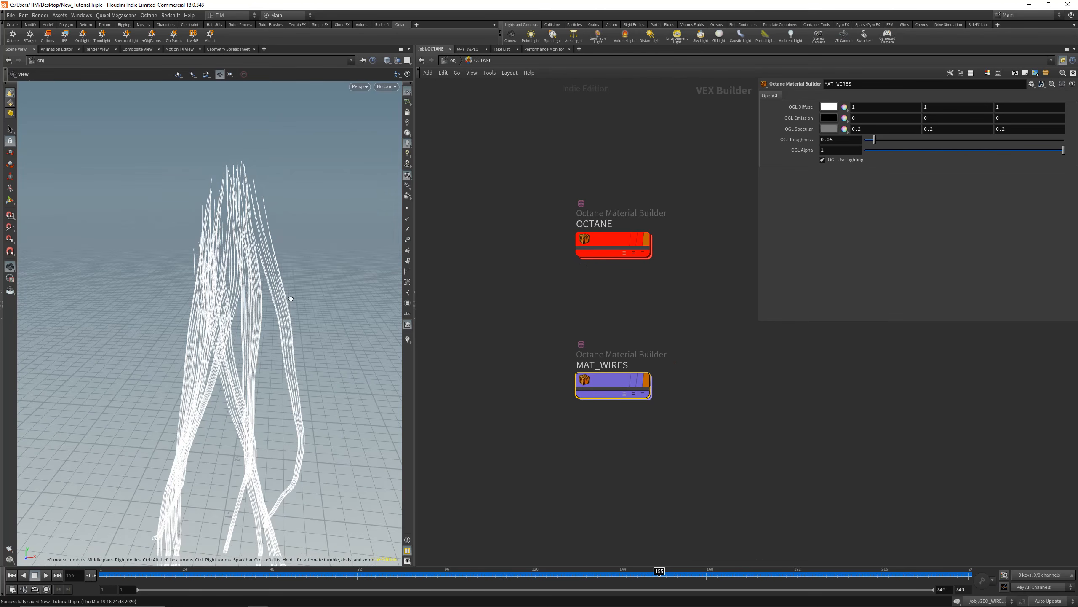
pyautogui.click(450, 61)
# - Add a Camera object below GEO_WIRES at the object level
pyautogui.press('Tab')
pyautogui.write('ca')
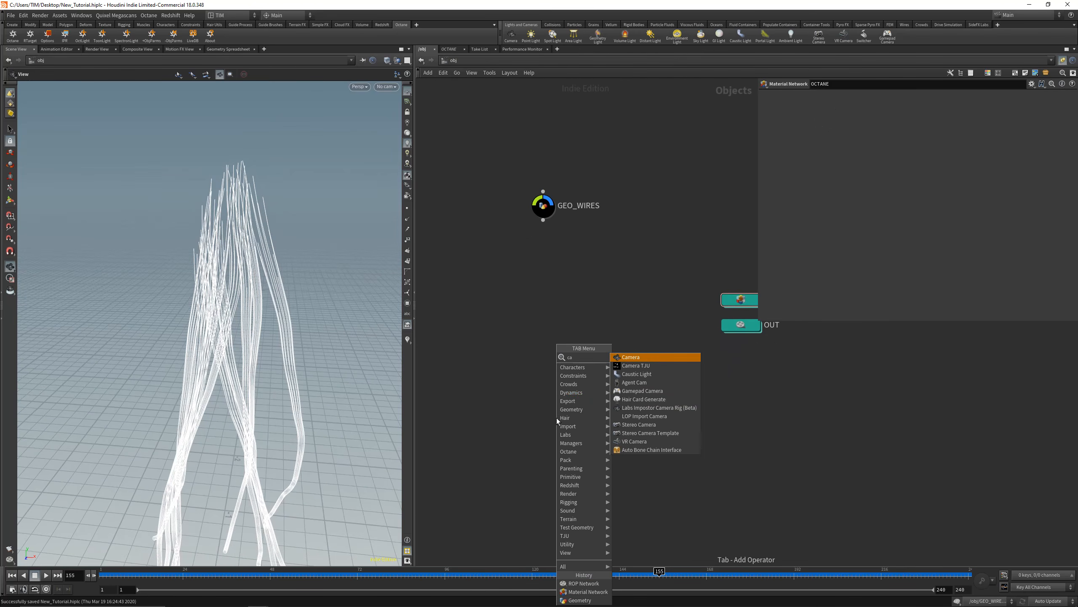
pyautogui.click(653, 358)
pyautogui.click(543, 388)
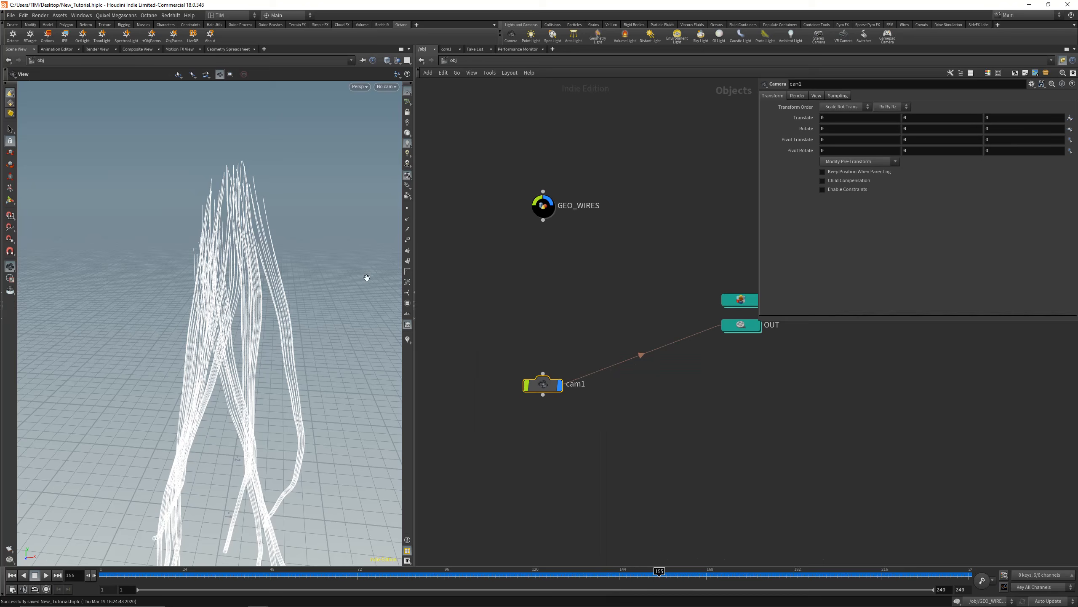
# - Look through cam1, lock the camera to the view, and frame the wire bundles from the front
pyautogui.click(387, 88)
pyautogui.click(418, 128)
pyautogui.click(408, 112)
pyautogui.moveTo(269, 232); pyautogui.dragTo(219, 425, button='right')
pyautogui.moveTo(229, 221); pyautogui.dragTo(236, 425, button='middle')
pyautogui.moveTo(241, 323); pyautogui.dragTo(259, 204, button='right')
pyautogui.moveTo(261, 244); pyautogui.dragTo(250, 278, button='middle')
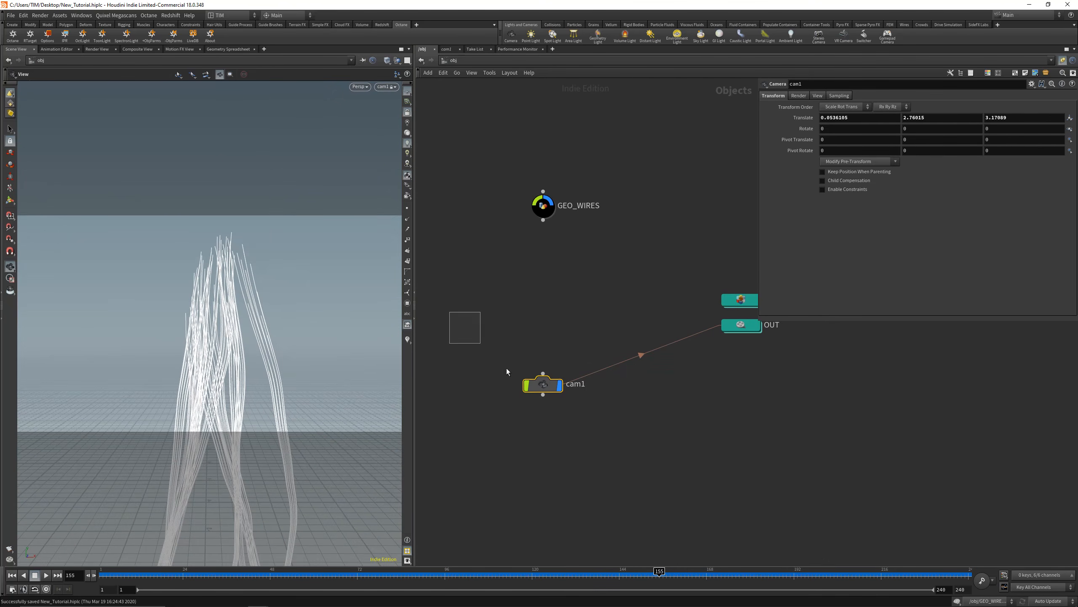
# - Set cam1's resolution to 2048 by 872 and its focal length to 35 millimeters
pyautogui.click(798, 95)
pyautogui.click(817, 95)
pyautogui.doubleClick(834, 117)
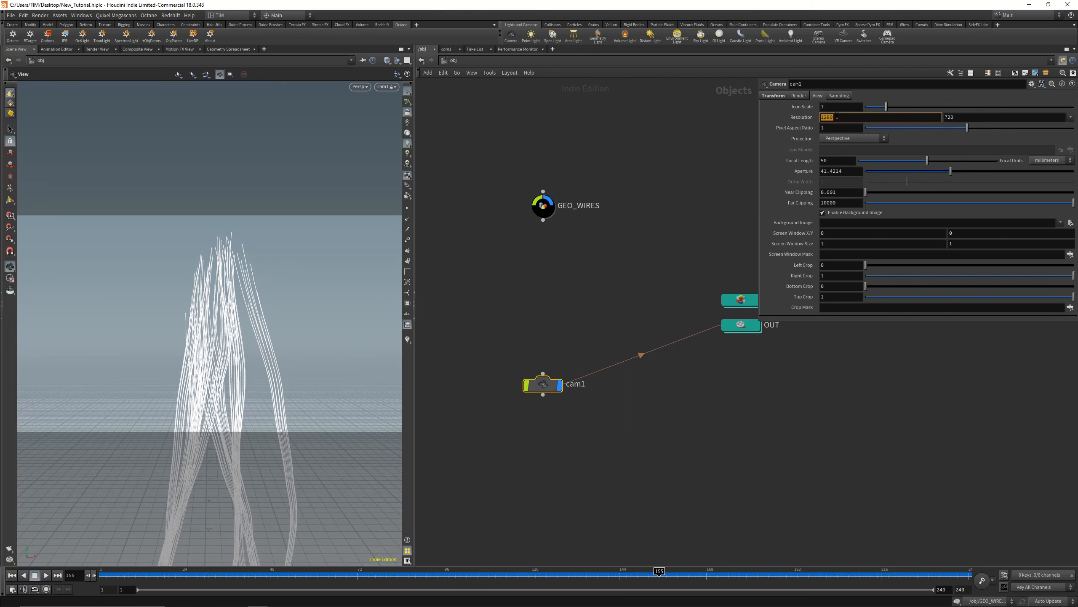
pyautogui.write('2048')
pyautogui.press('Tab')
pyautogui.write('8')
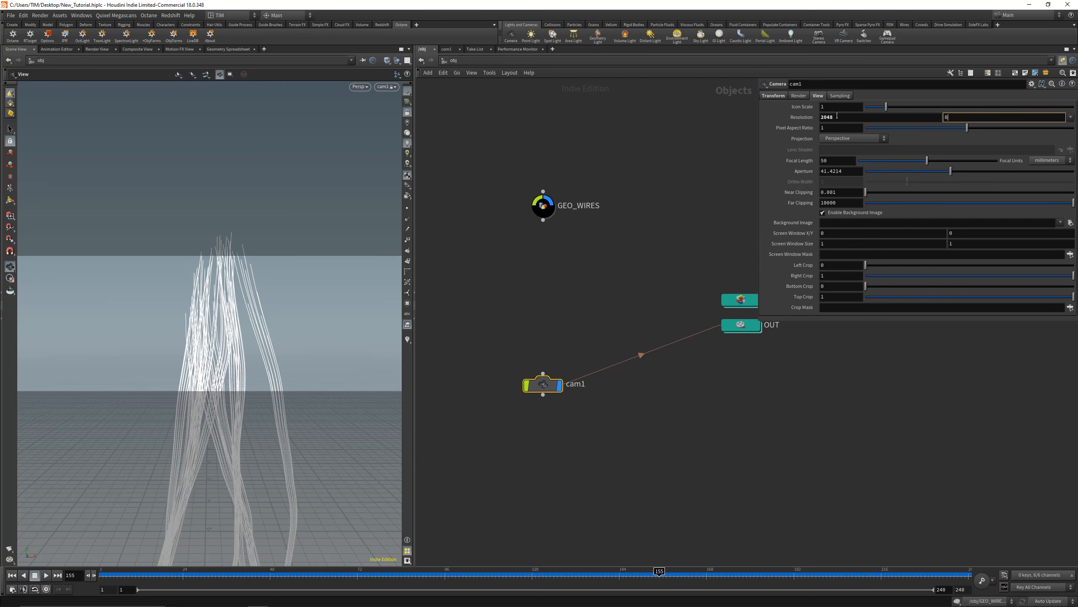
pyautogui.write('72')
pyautogui.press('Return')
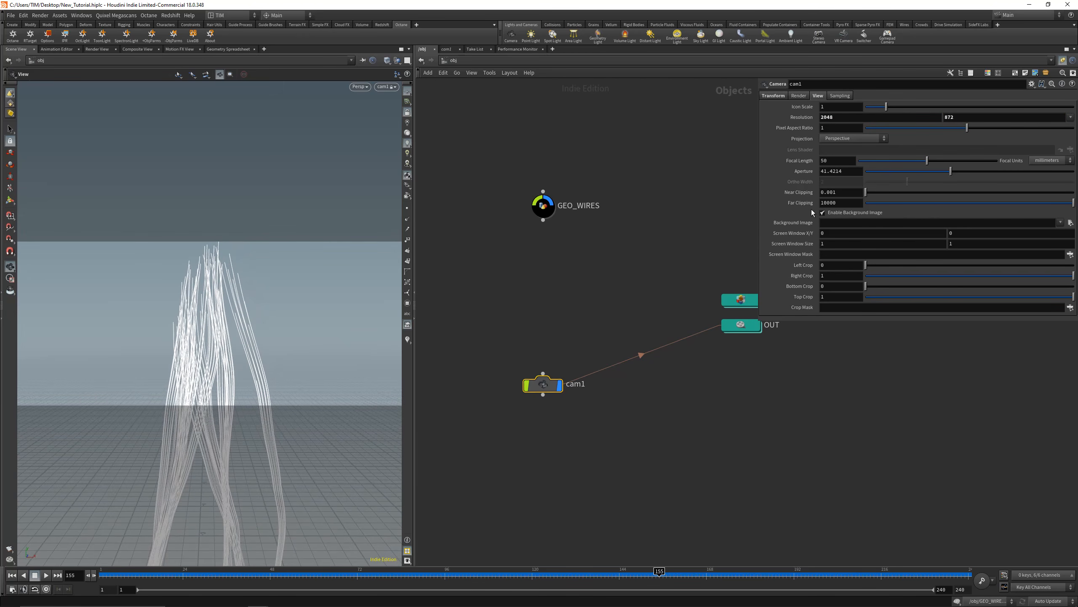
pyautogui.doubleClick(828, 161)
pyautogui.write('35')
pyautogui.press('Return')
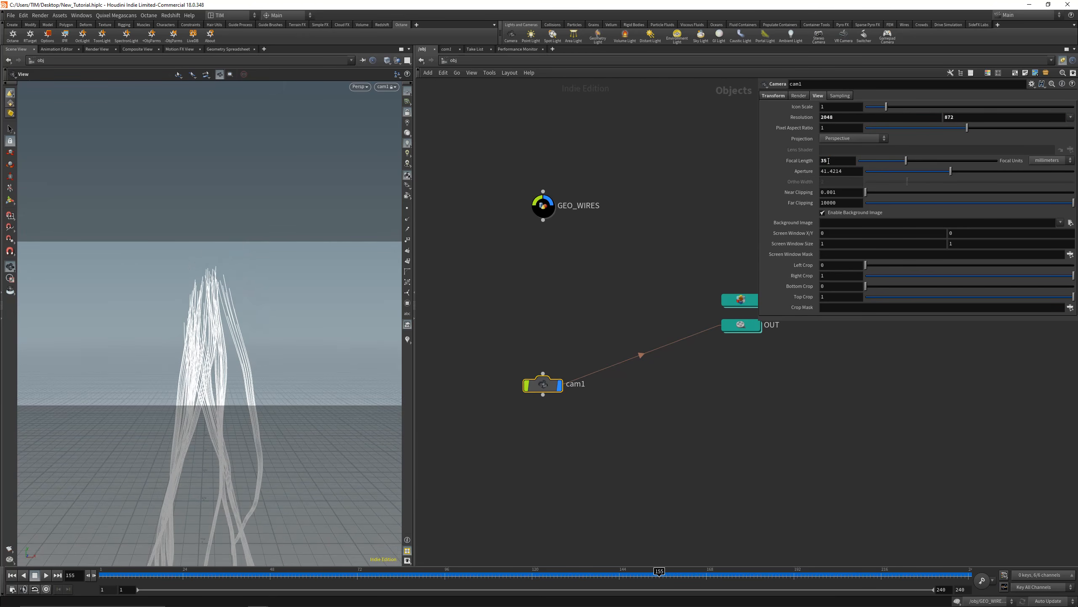
# - Reframe cam1 to a low angle with the wires fanning out toward the viewer, and unlock the camera from the view
pyautogui.moveTo(227, 323); pyautogui.dragTo(231, 233)
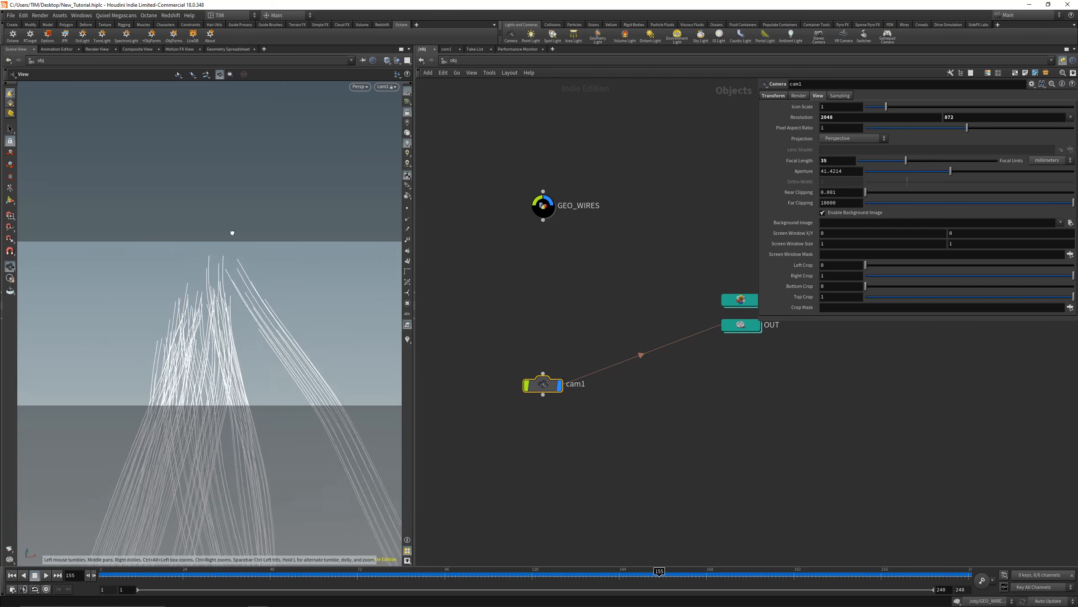
pyautogui.moveTo(231, 234); pyautogui.dragTo(220, 369, button='right')
pyautogui.moveTo(219, 369); pyautogui.dragTo(218, 329, button='middle')
pyautogui.moveTo(217, 329); pyautogui.dragTo(220, 295)
pyautogui.moveTo(220, 295); pyautogui.dragTo(224, 310, button='middle')
pyautogui.moveTo(224, 309); pyautogui.dragTo(231, 293)
pyautogui.click(407, 112)
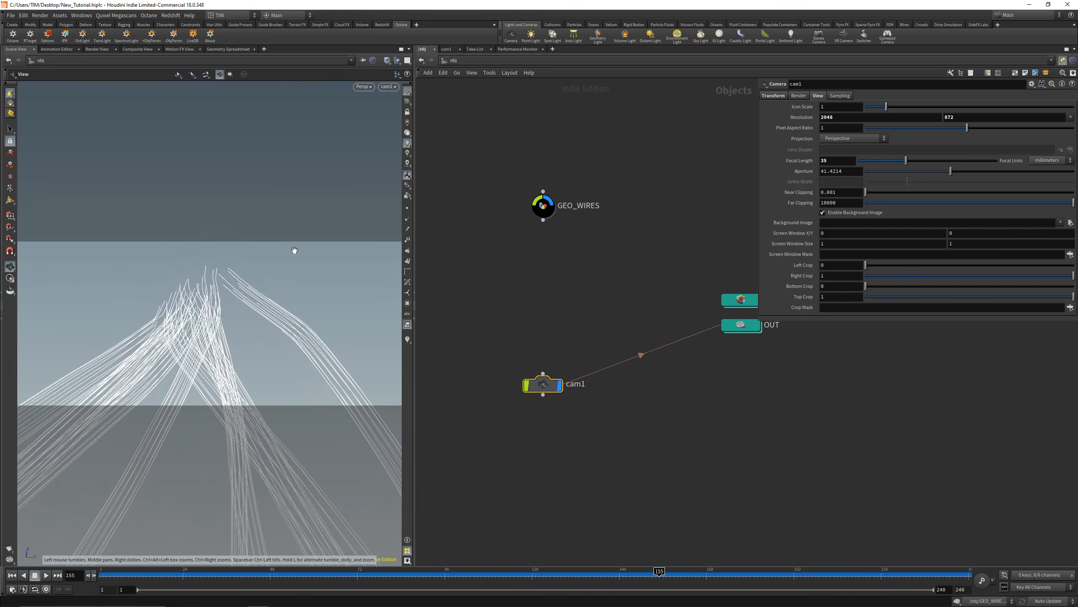
# - Inspect cam1's placement relative to the wires in the free perspective view, and look through cam1 again
pyautogui.hotkey('space', 'g')
pyautogui.scroll(-8, 248, 304)
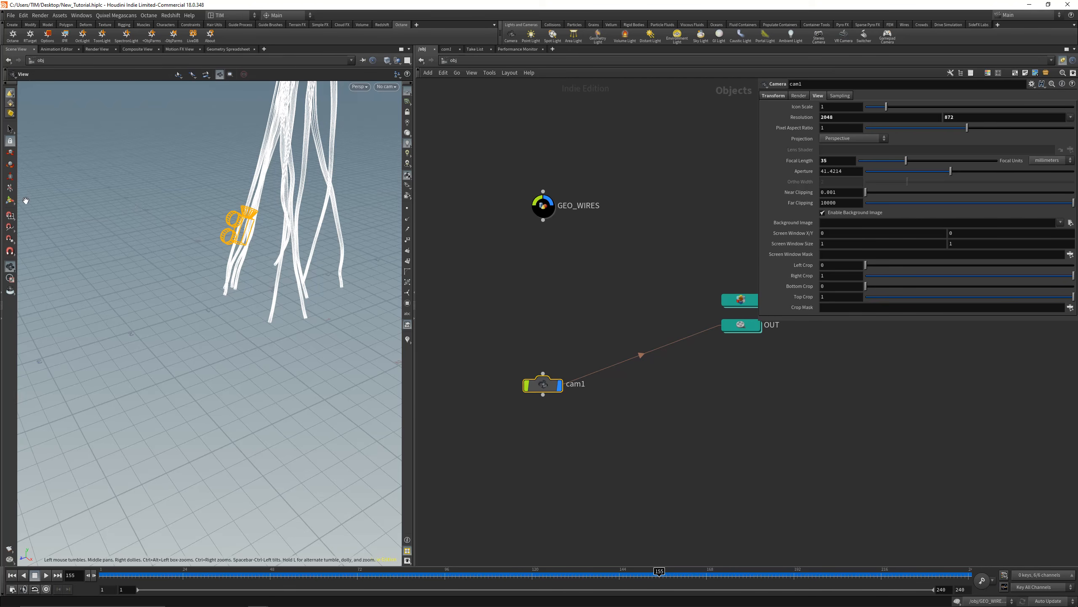
pyautogui.click(10, 200)
pyautogui.moveTo(222, 203); pyautogui.dragTo(193, 354, button='middle')
pyautogui.moveTo(193, 355); pyautogui.dragTo(294, 212, button='right')
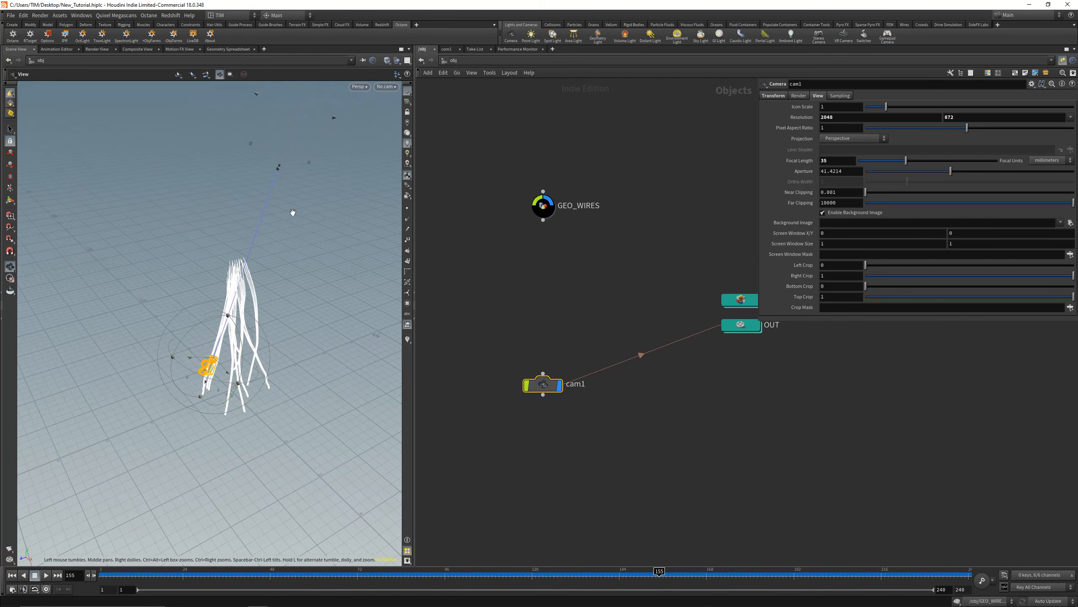
pyautogui.moveTo(296, 128); pyautogui.dragTo(243, 277)
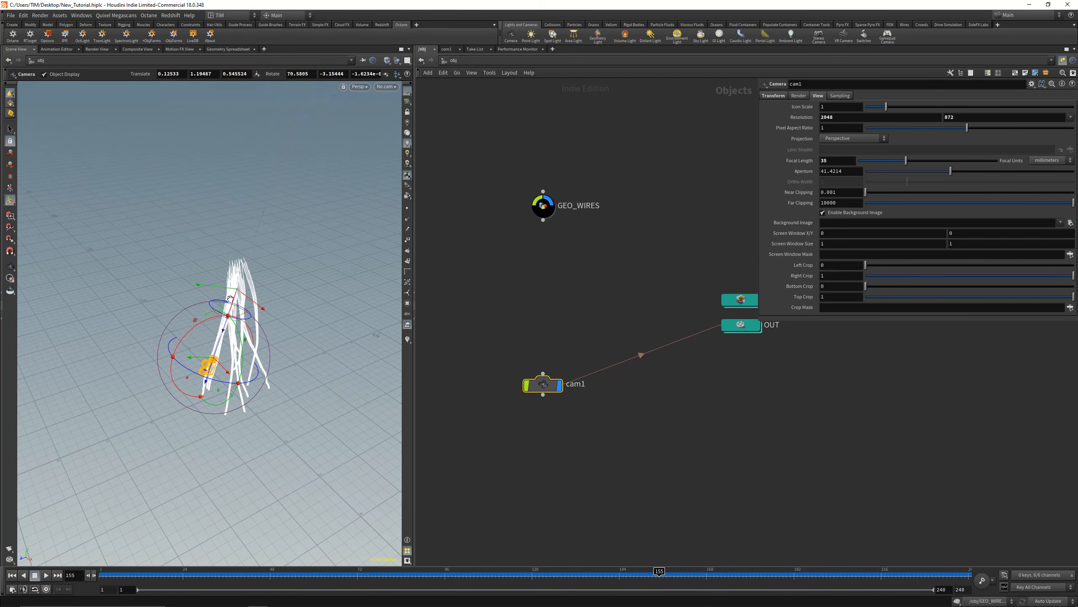
pyautogui.keyDown('alt'); pyautogui.moveTo(229, 334); pyautogui.dragTo(221, 281); pyautogui.keyUp('alt')
pyautogui.keyDown('alt'); pyautogui.moveTo(221, 281); pyautogui.dragTo(237, 293, button='right'); pyautogui.keyUp('alt')
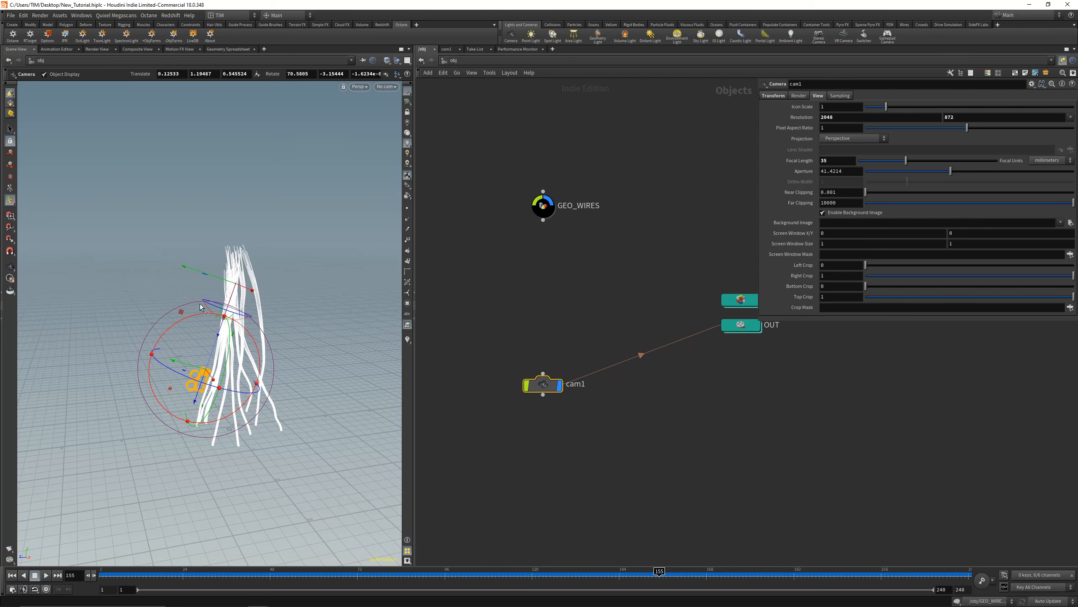
pyautogui.click(386, 86)
pyautogui.click(401, 124)
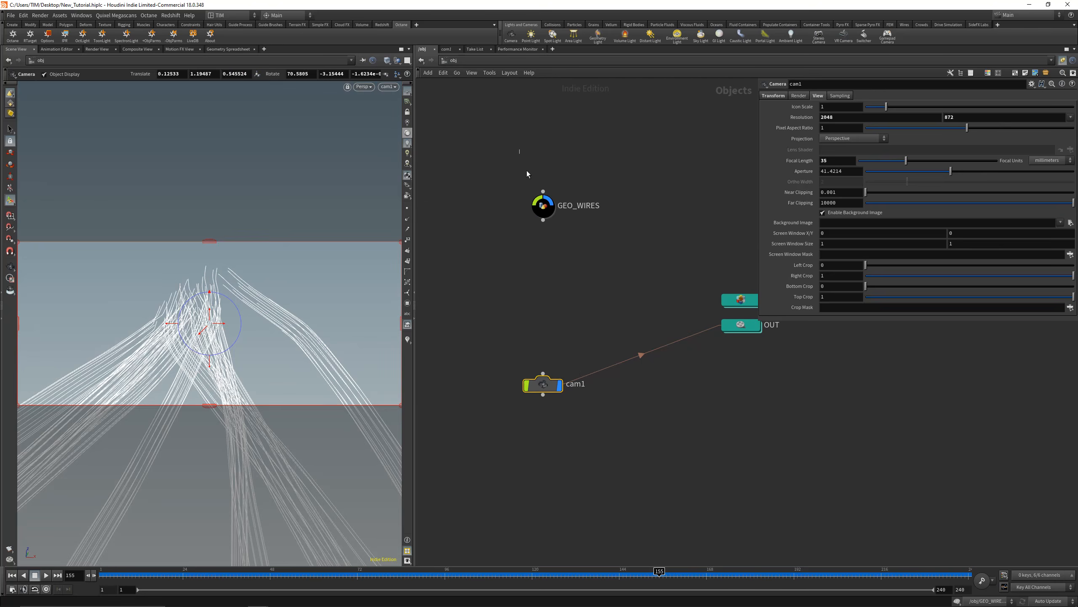
# - Enable rendering GEO_WIRES as a curve/fur object in its Octane fur settings, and save the scene
pyautogui.click(543, 205)
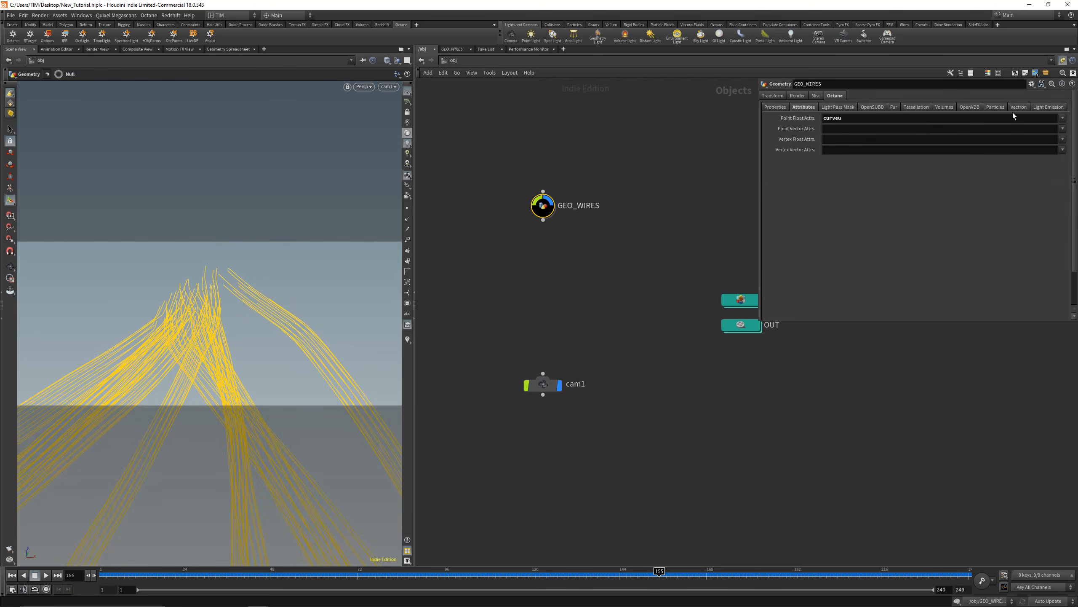
pyautogui.click(894, 108)
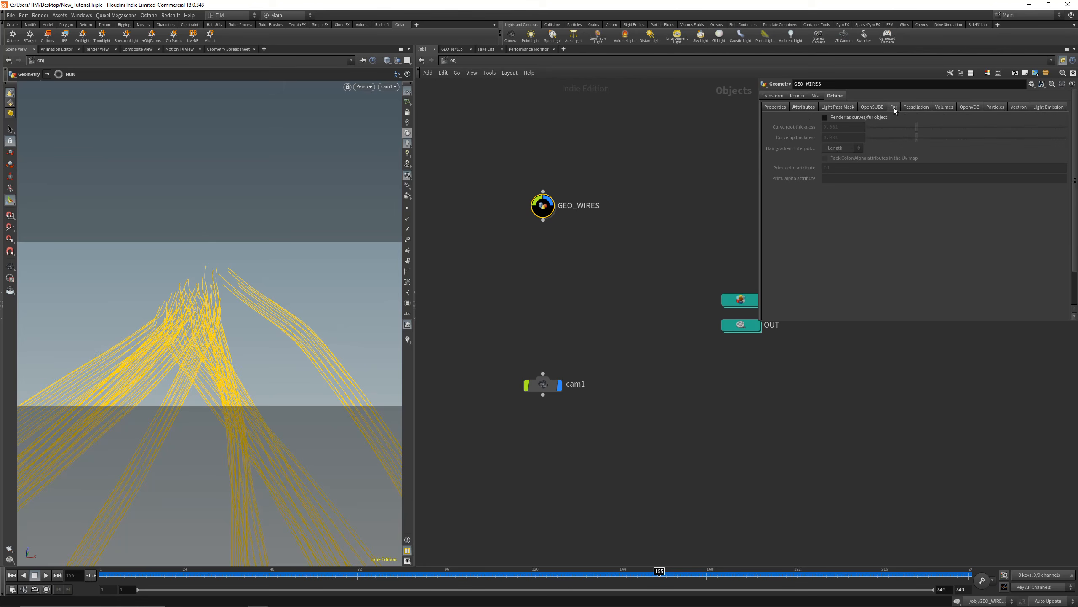
pyautogui.click(854, 118)
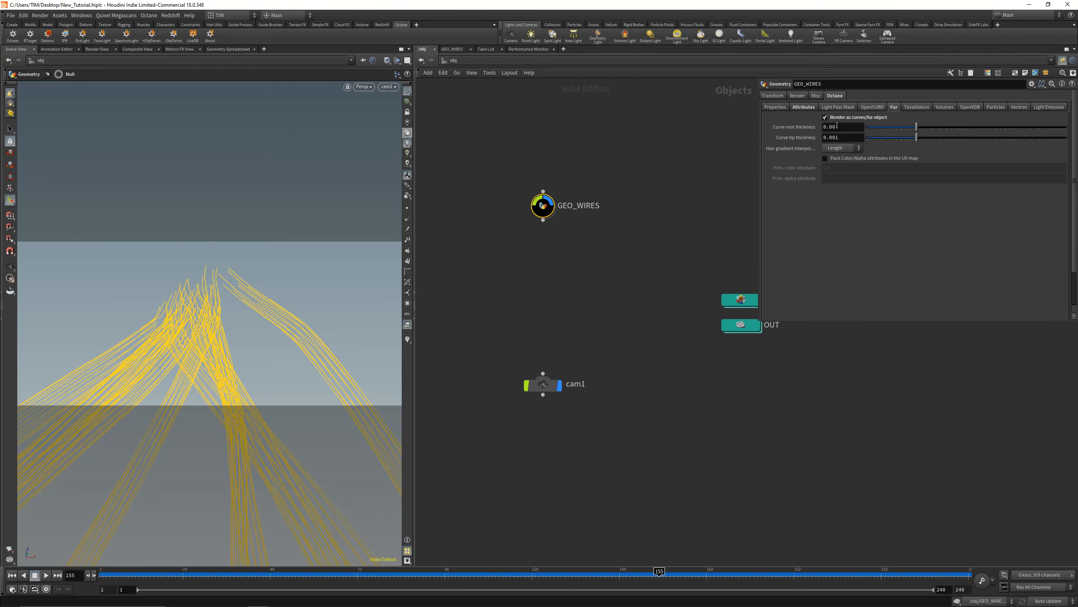
pyautogui.click(652, 210)
pyautogui.moveTo(651, 276); pyautogui.dragTo(600, 299, button='middle')
pyautogui.hotkey('ctrl', 's')
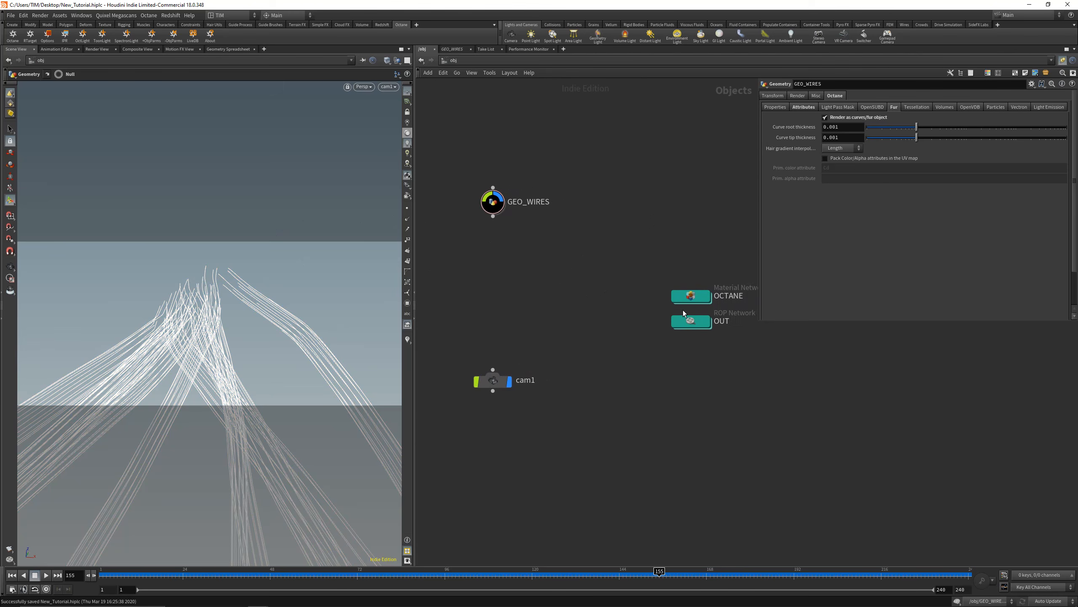
# - Inside the red OCTANE material builder, replace the default material output node with an OUT RenderTarget node
pyautogui.doubleClick(691, 296)
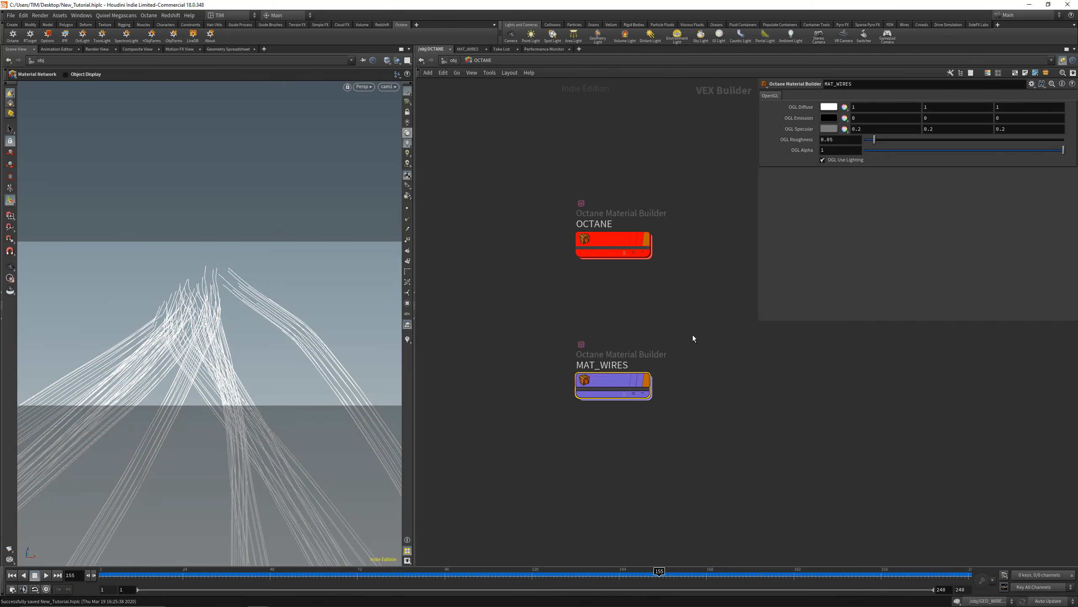
pyautogui.doubleClick(609, 235)
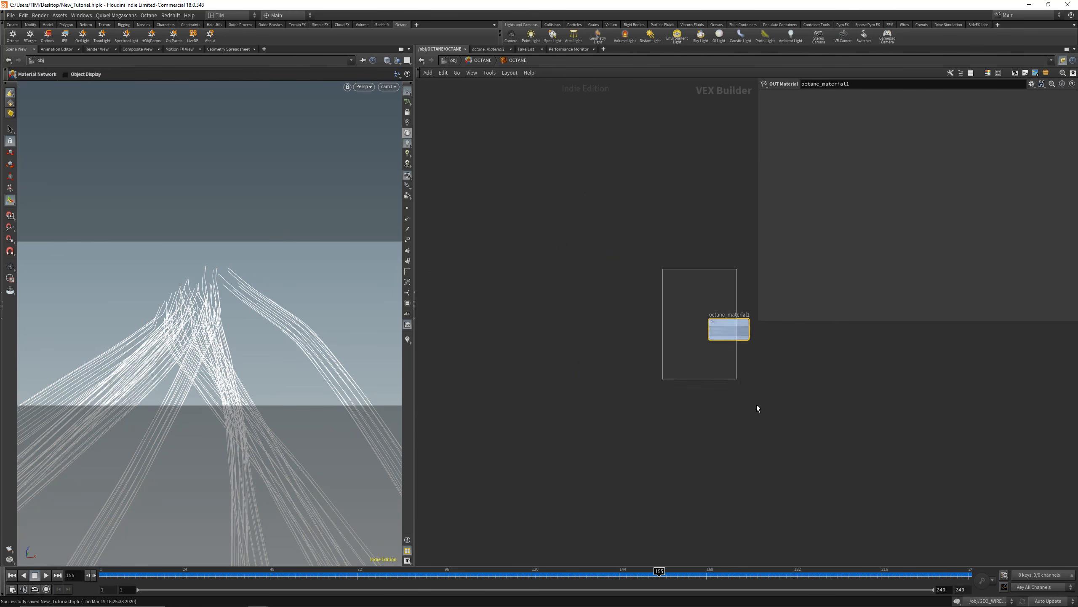
pyautogui.press('Delete')
pyautogui.press('Tab')
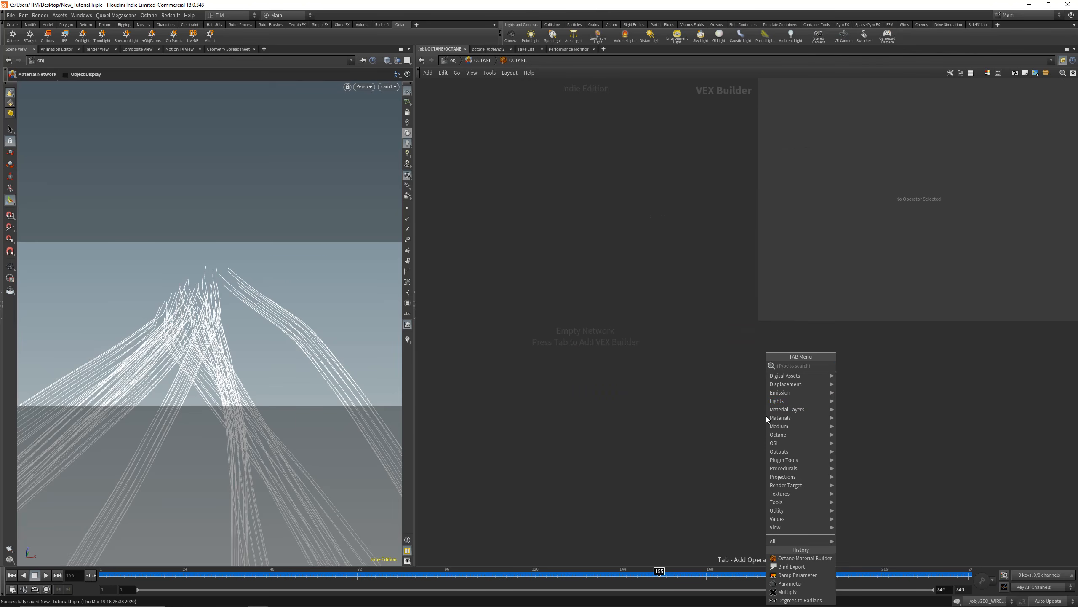
pyautogui.write('r')
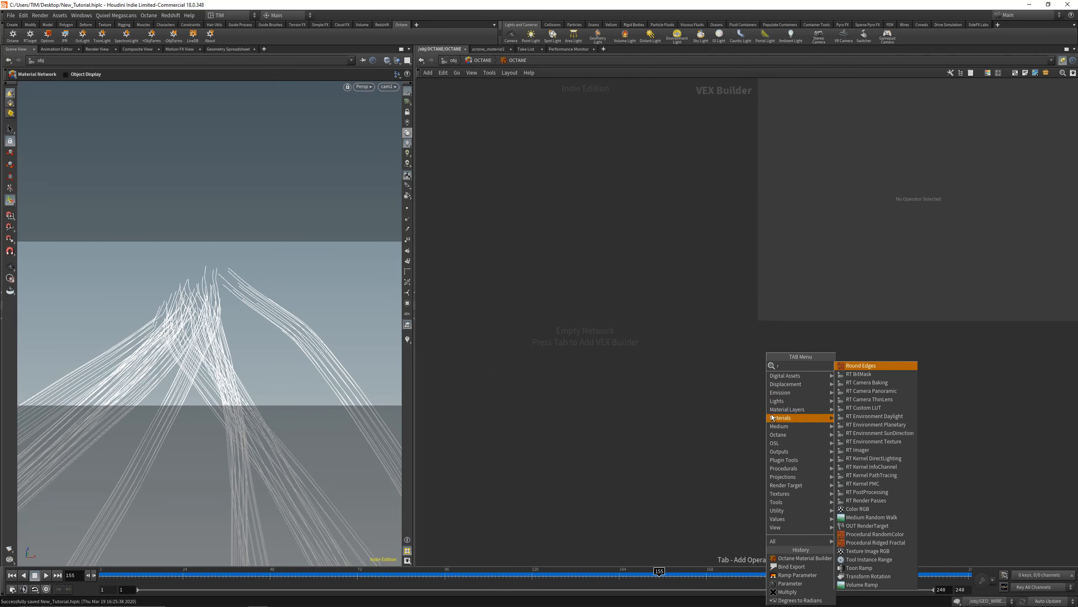
pyautogui.click(874, 532)
pyautogui.click(709, 382)
# - Wire an RT Camera ThinLens node into the render target's camera input with rounded network wiring, and disable the lens's auto-focus
pyautogui.moveTo(713, 380); pyautogui.dragTo(673, 322)
pyautogui.click(705, 372)
pyautogui.press('Tab')
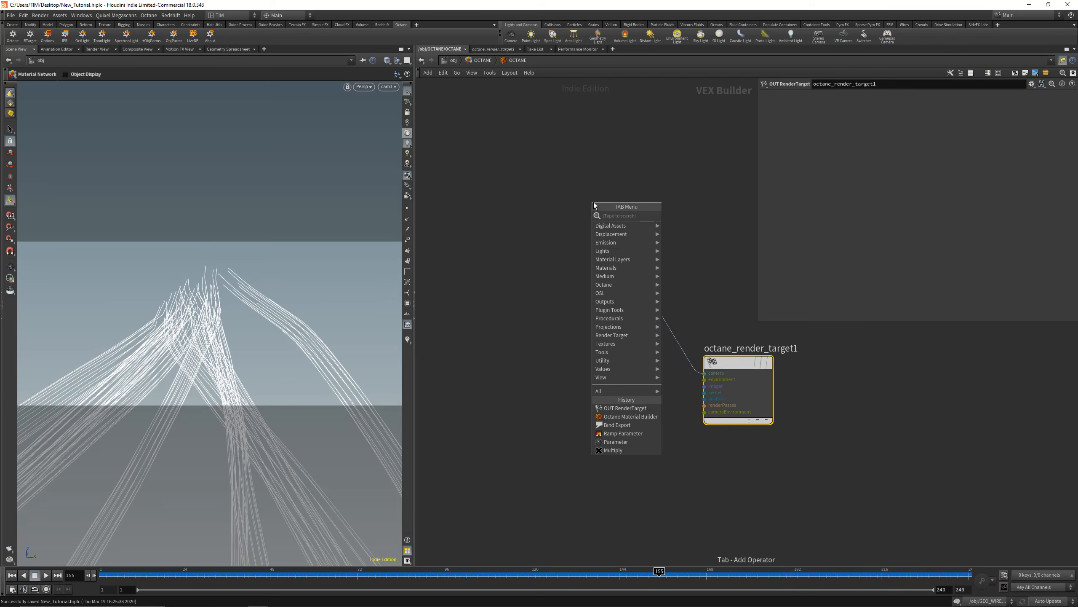
pyautogui.write('thin')
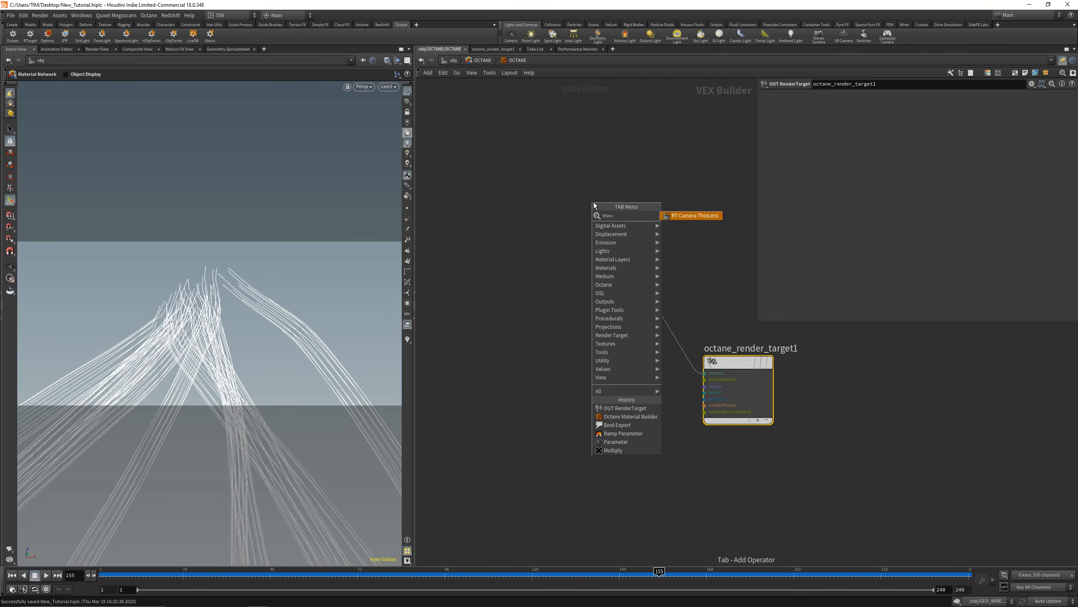
pyautogui.click(693, 215)
pyautogui.hotkey('shift', 's')
pyautogui.moveTo(734, 188); pyautogui.dragTo(731, 221, button='middle')
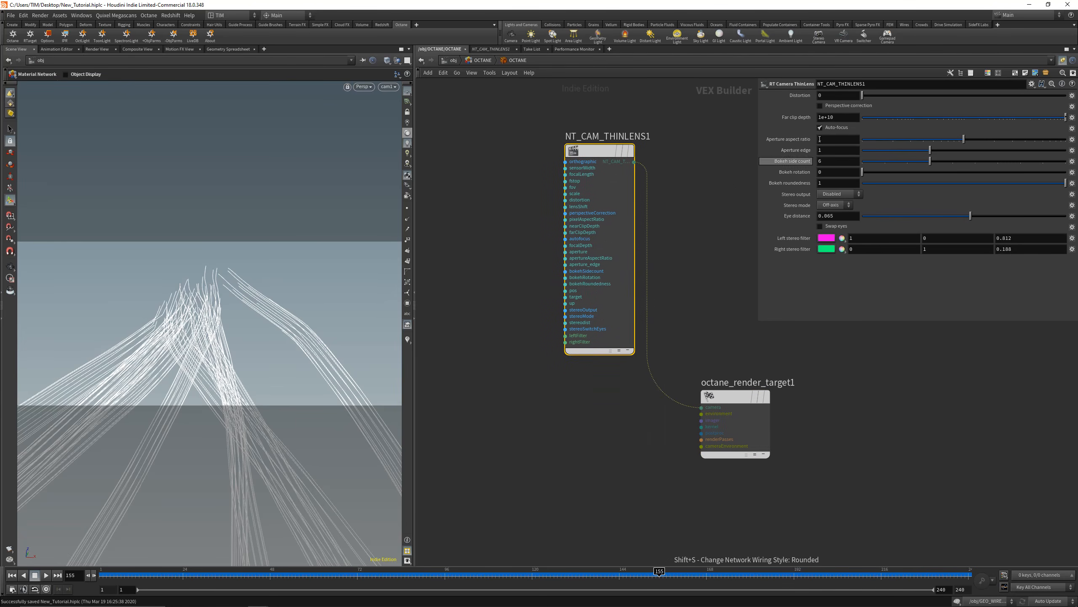
pyautogui.click(820, 128)
# - Add an RT Environment Texture node wired into the render target's environment input, and place it to the left of the target
pyautogui.scroll(-1, 663, 342)
pyautogui.moveTo(688, 339); pyautogui.dragTo(730, 249, button='middle')
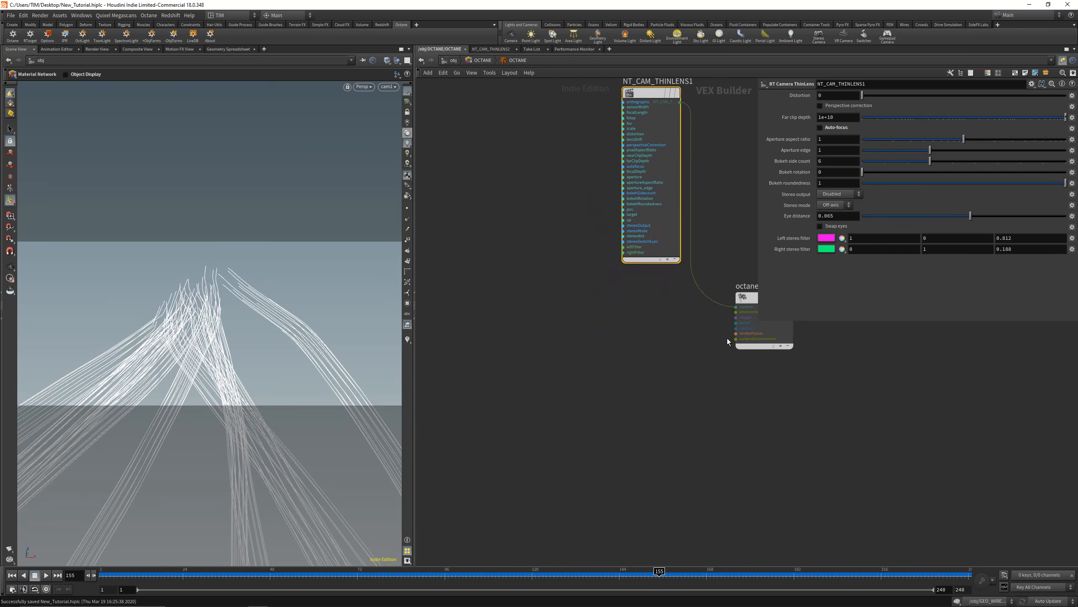
pyautogui.click(736, 311)
pyautogui.moveTo(579, 327); pyautogui.dragTo(526, 365, button='middle')
pyautogui.scroll(2, 626, 333)
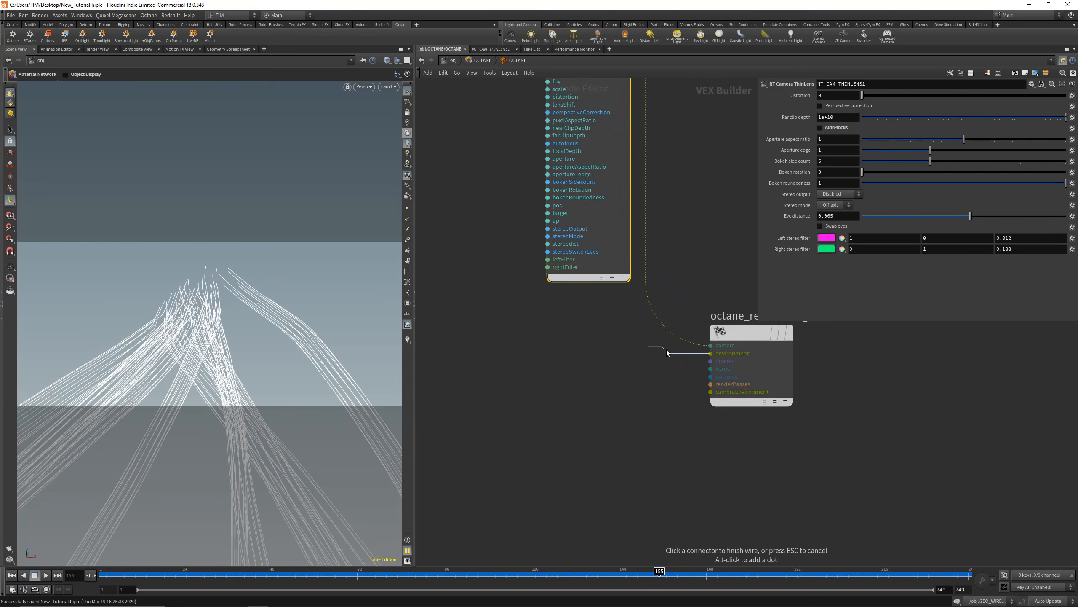
pyautogui.scroll(-2, 646, 371)
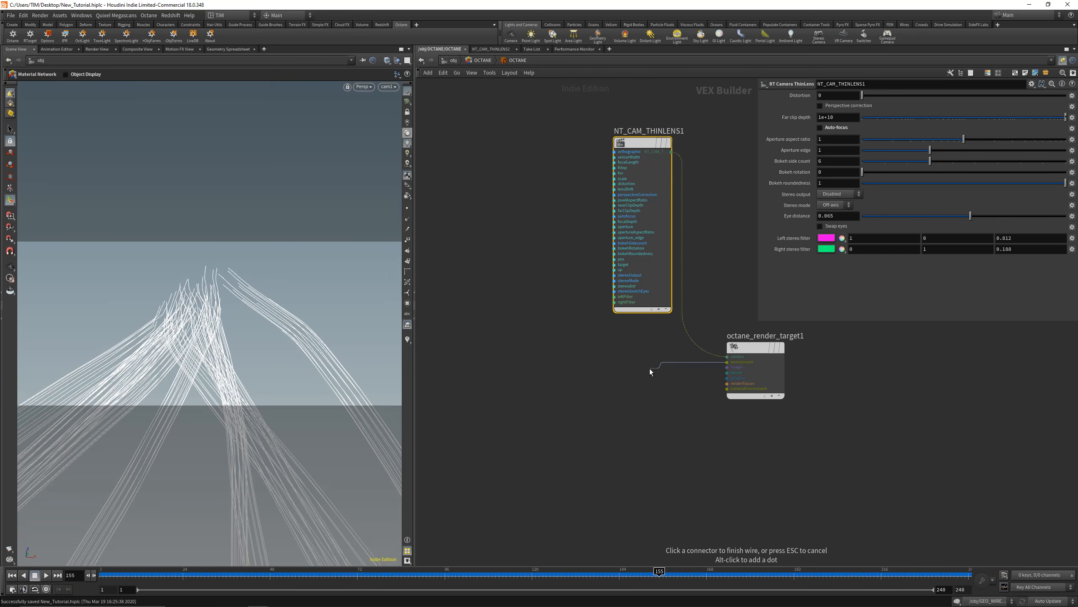
pyautogui.scroll(1, 717, 368)
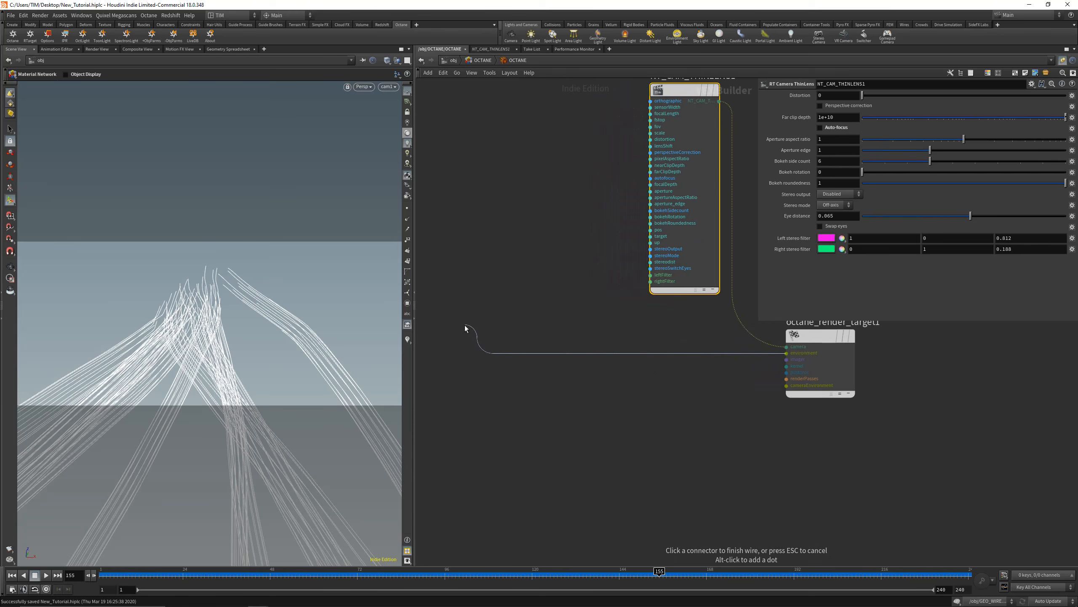
pyautogui.click(515, 345)
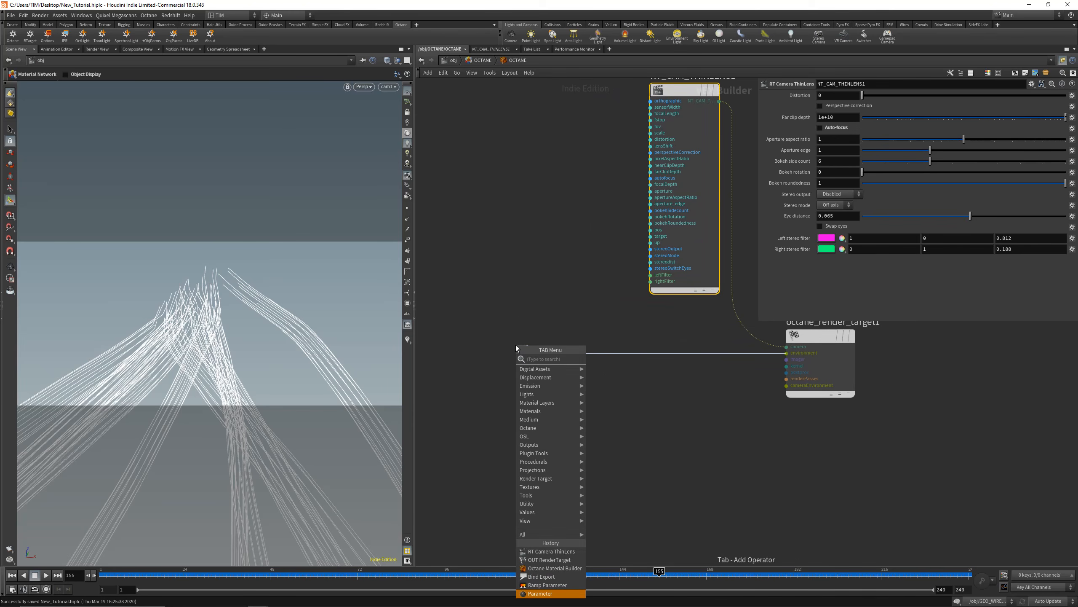
pyautogui.write('env')
pyautogui.click(654, 385)
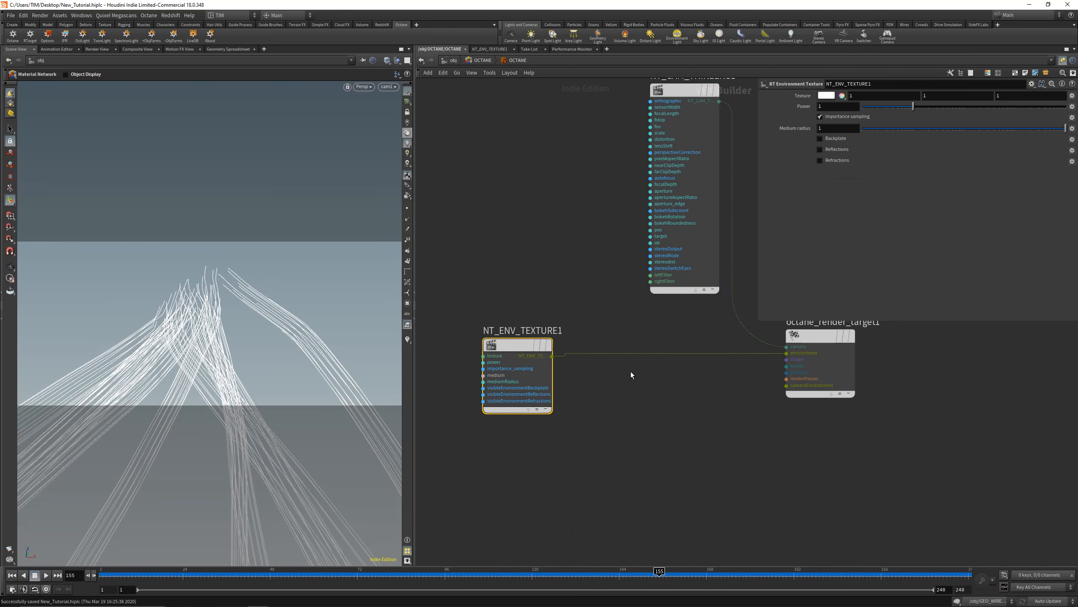
pyautogui.moveTo(529, 349); pyautogui.dragTo(497, 339)
pyautogui.moveTo(471, 360); pyautogui.dragTo(677, 369, button='middle')
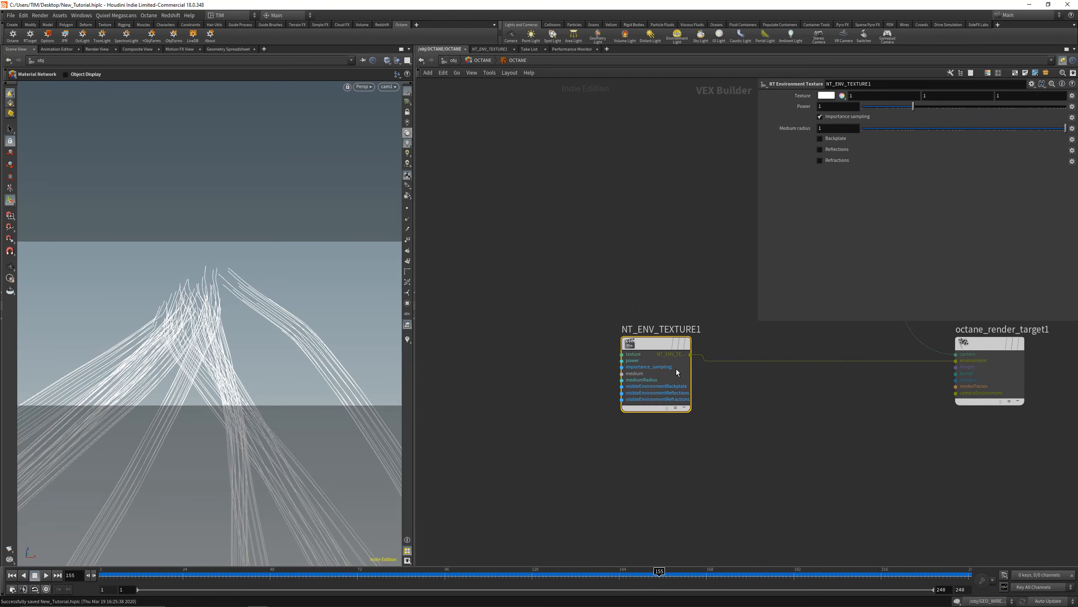
pyautogui.moveTo(472, 361); pyautogui.dragTo(578, 359, button='middle')
pyautogui.press('Tab')
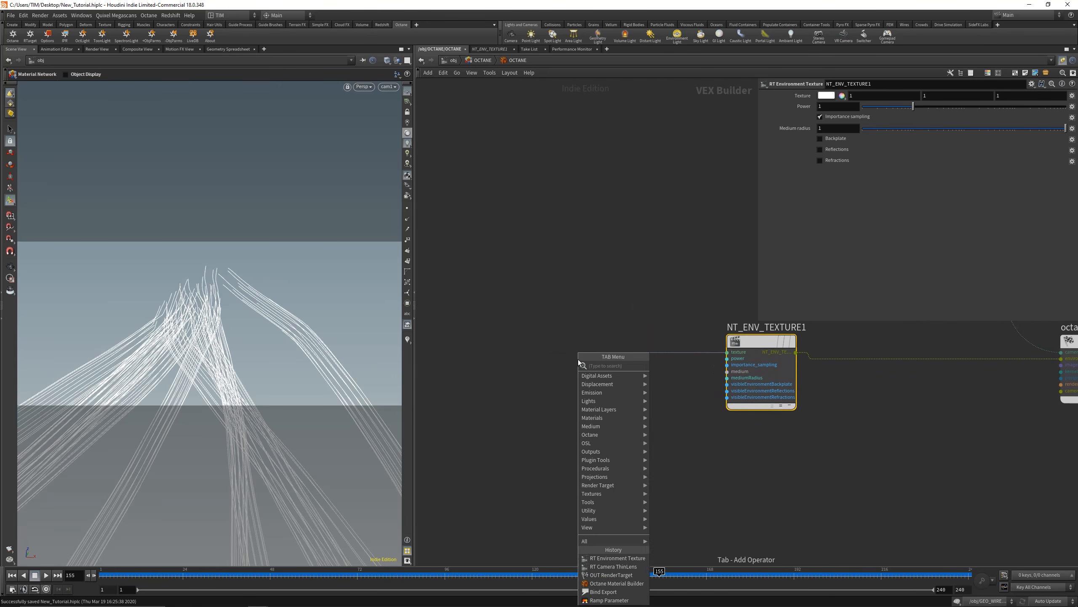
pyautogui.write('rgb')
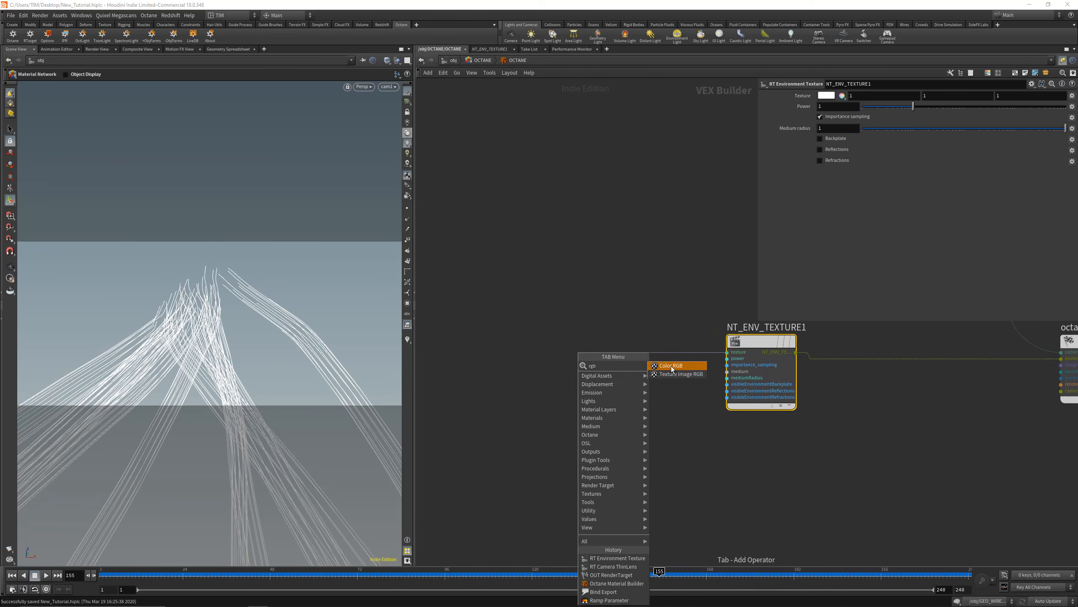
pyautogui.click(672, 366)
pyautogui.click(584, 371)
# - Add a Texture Image RGB node feeding the texture input of NT_ENV_TEXTURE1
pyautogui.press('Tab')
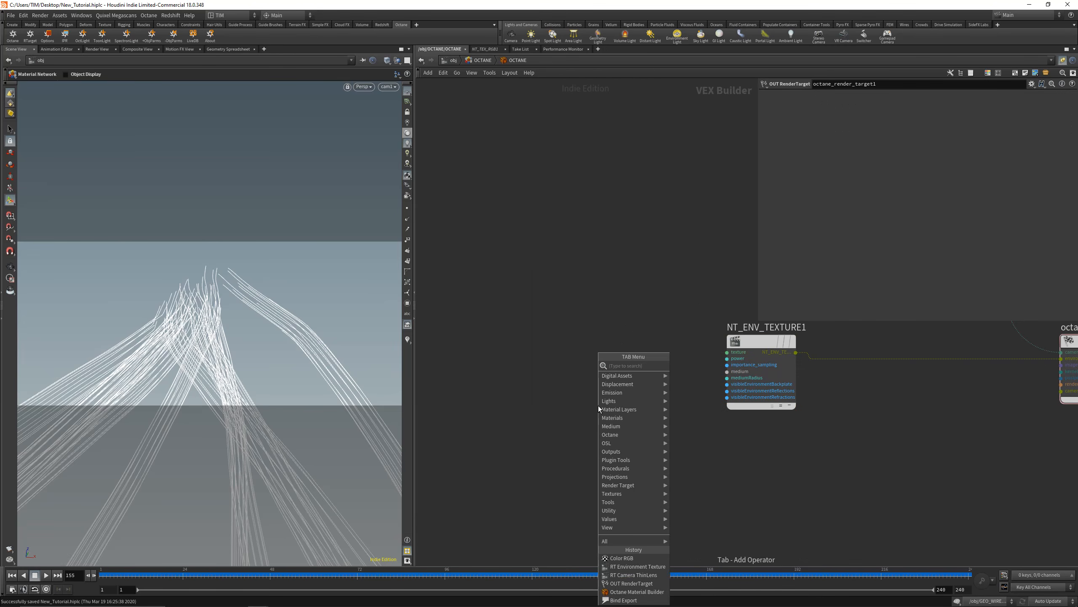
pyautogui.write('rgb')
pyautogui.click(676, 374)
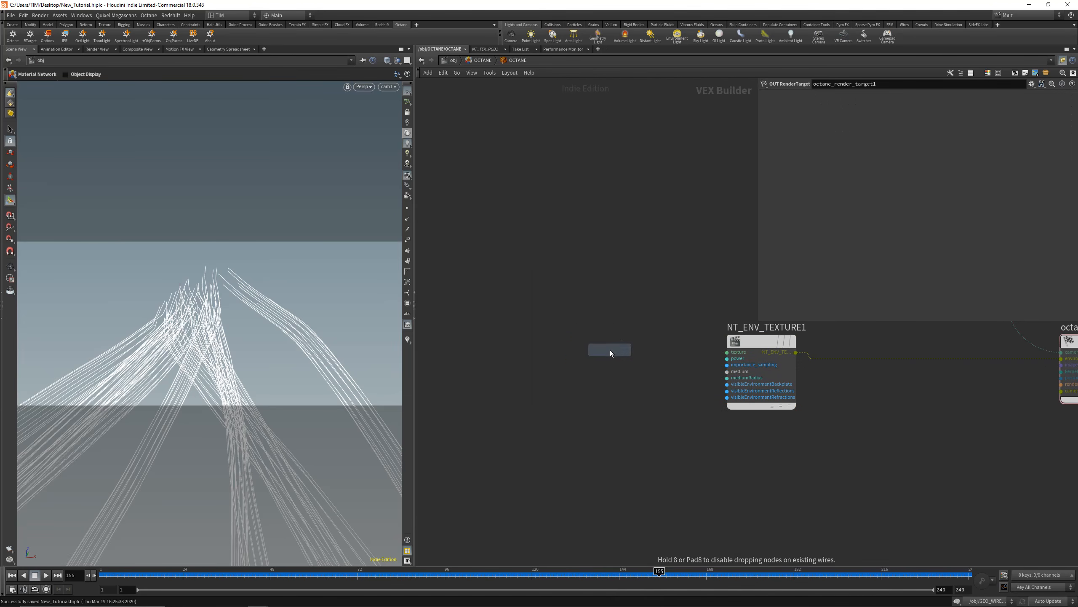
pyautogui.click(610, 350)
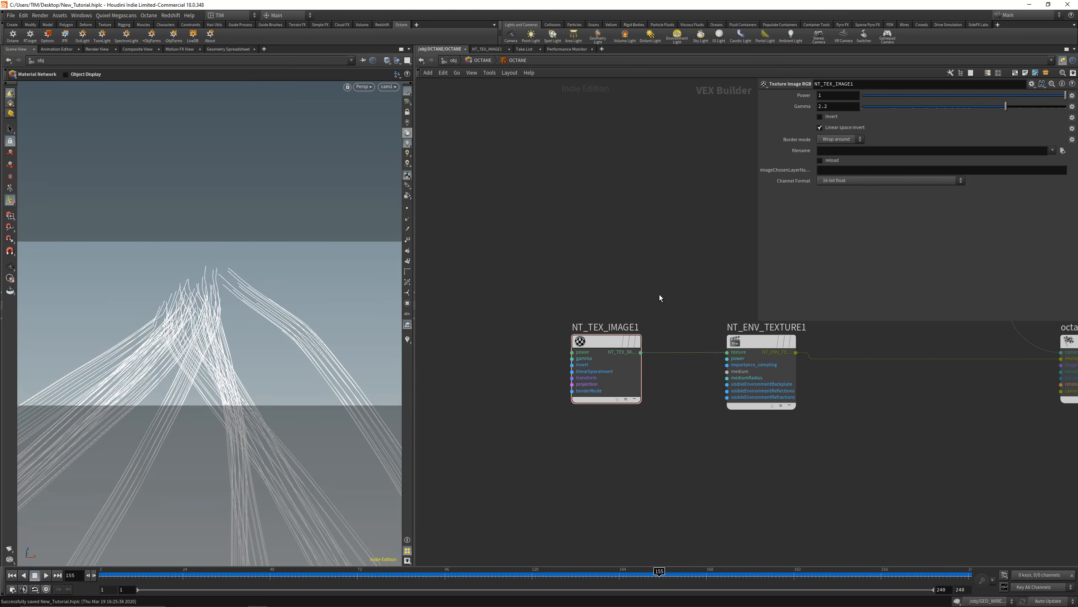
# - Load GSG_PRO_STUDIOS_METAL_001_sm.exr from E:/HDRI/HDRI/HDRI_EP_PROSTUDIOSMETAL/HDRIs as the file of NT_TEX_IMAGE1
pyautogui.click(1063, 150)
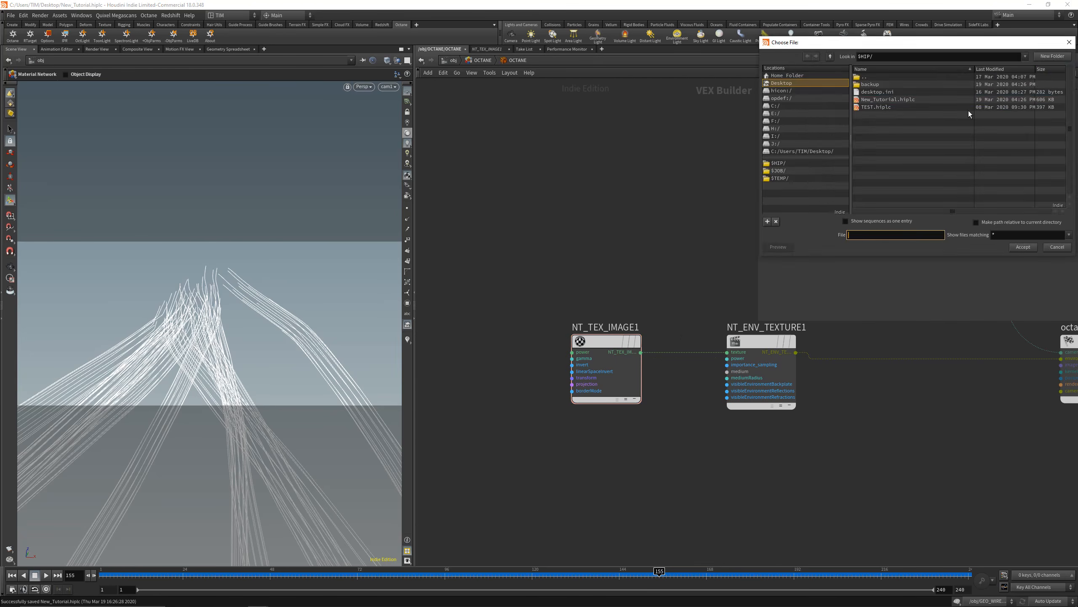
pyautogui.click(436, 152)
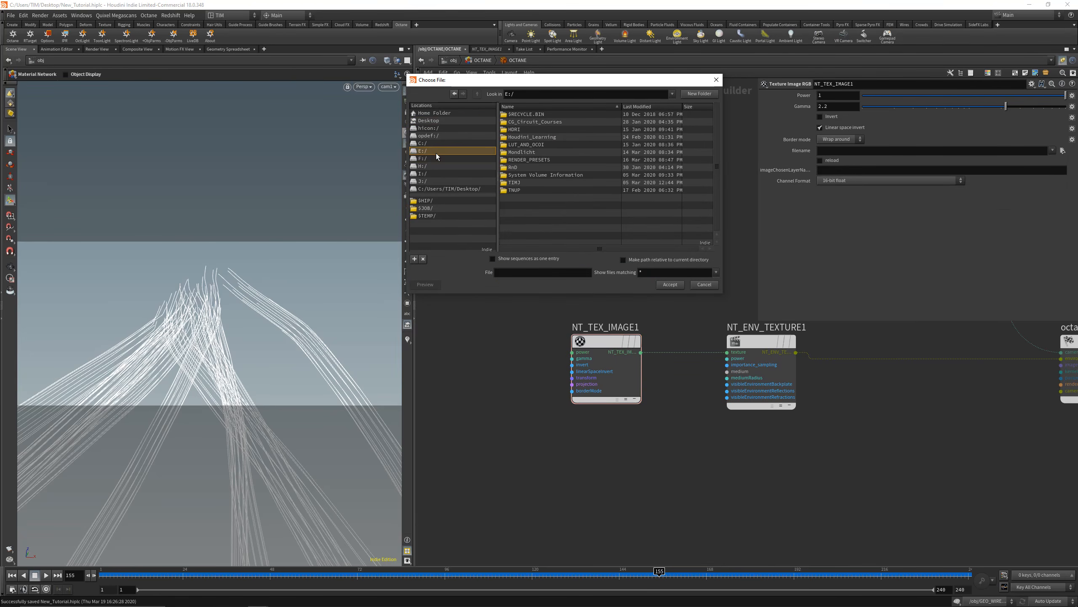
pyautogui.doubleClick(513, 130)
pyautogui.click(519, 122)
pyautogui.doubleClick(519, 122)
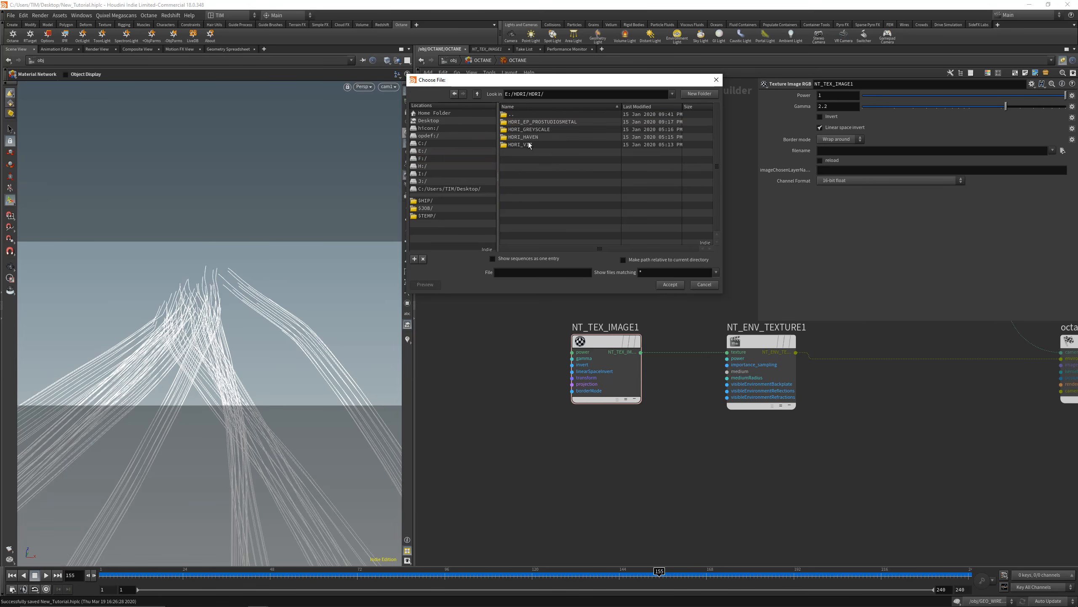
pyautogui.doubleClick(538, 123)
pyautogui.doubleClick(517, 122)
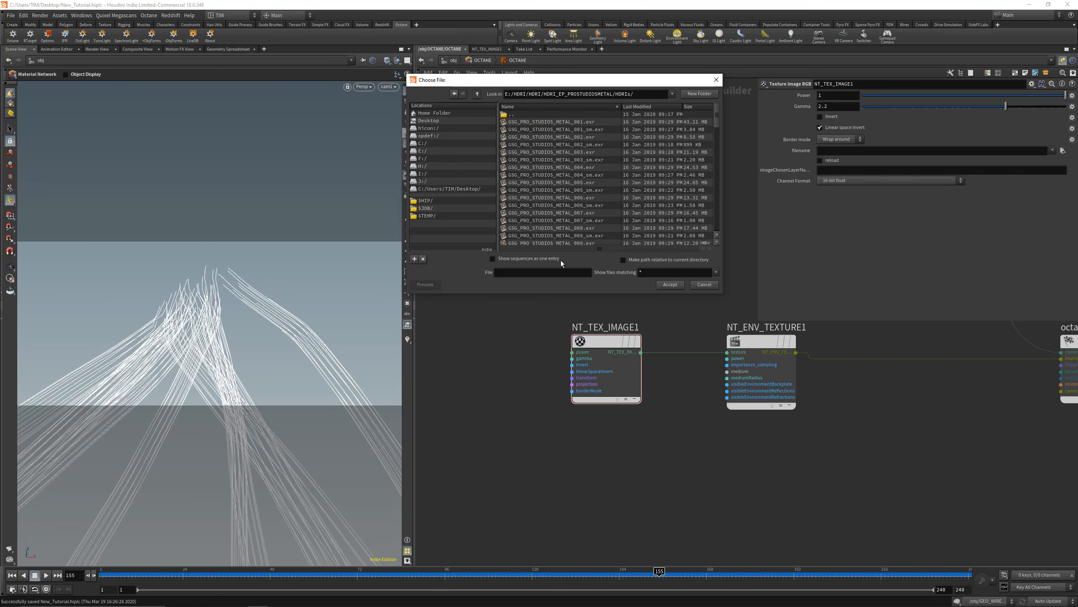
pyautogui.click(554, 130)
# - Add an RT Imager node wired into the render target's imager input, placed below and to the left of the target
pyautogui.moveTo(611, 228); pyautogui.dragTo(555, 217, button='middle')
pyautogui.scroll(-1, 556, 217)
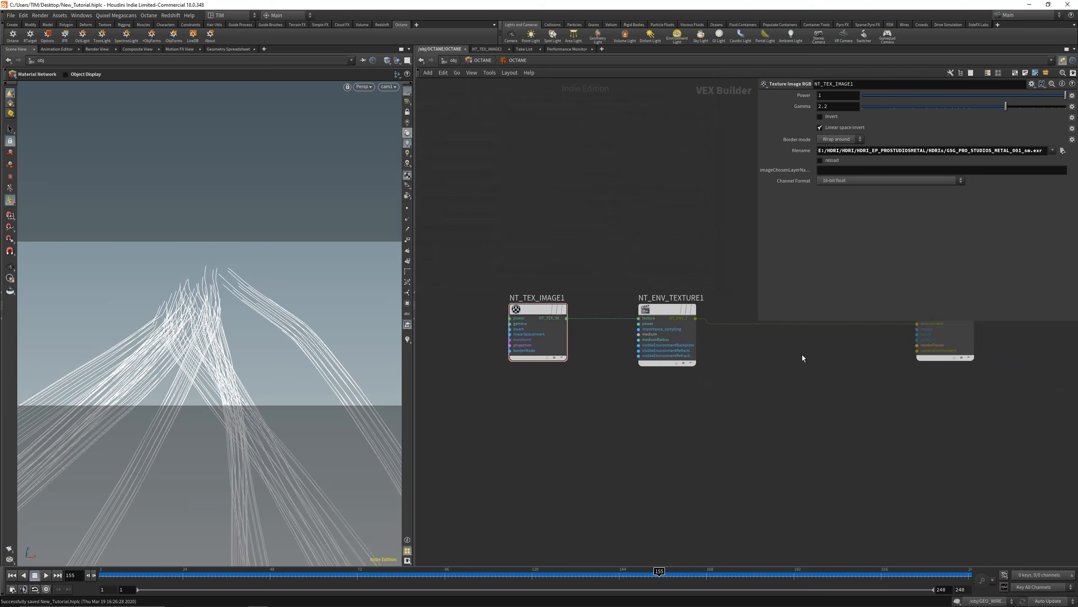
pyautogui.moveTo(845, 345); pyautogui.dragTo(711, 368, button='middle')
pyautogui.scroll(1, 711, 369)
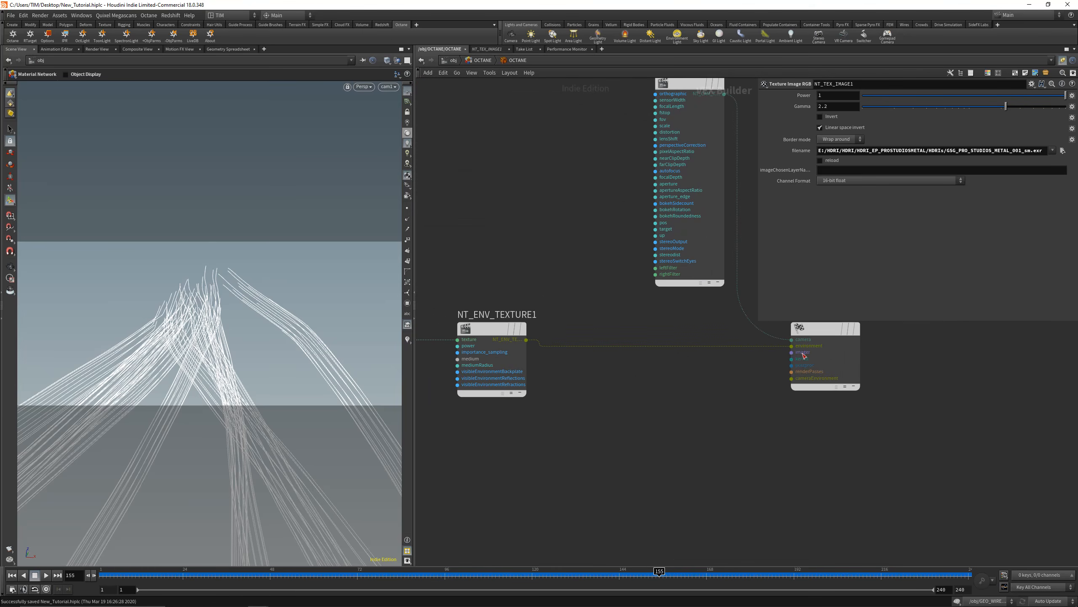
pyautogui.moveTo(804, 355); pyautogui.dragTo(661, 417)
pyautogui.write('im')
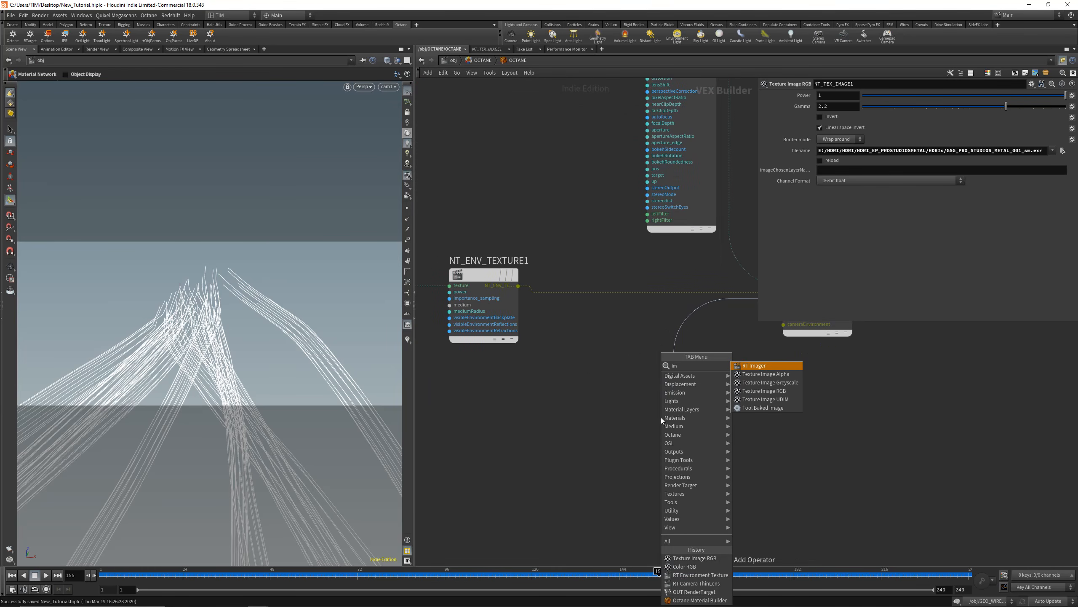
pyautogui.press('Return')
pyautogui.click(625, 342)
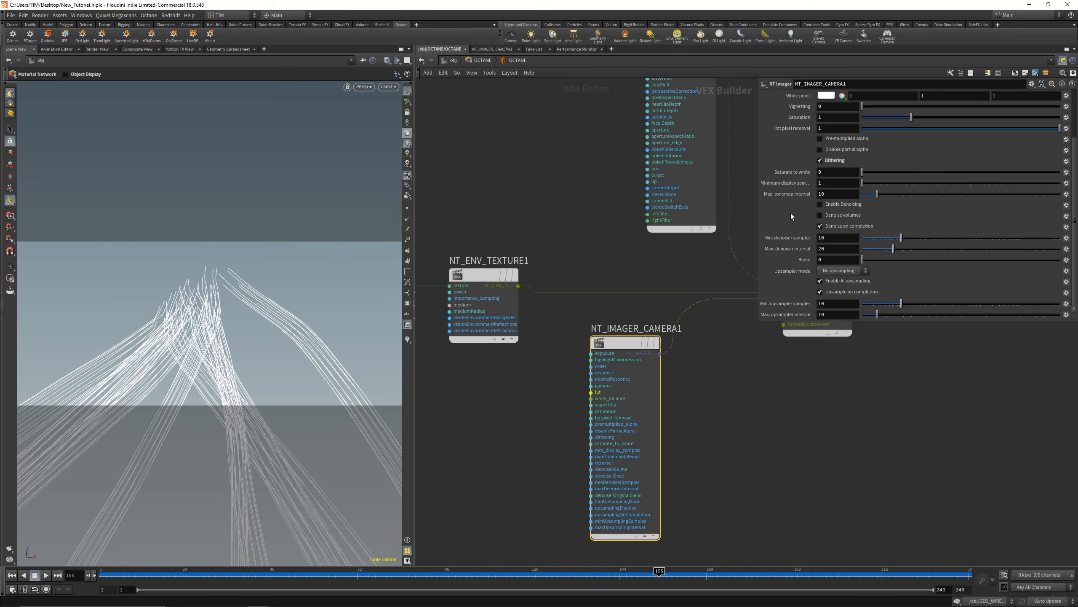
# - Add an RT Kernel PathTracing node wired into the render target's kernel input, and enable its adaptive sampling
pyautogui.moveTo(764, 418); pyautogui.dragTo(593, 328, button='middle')
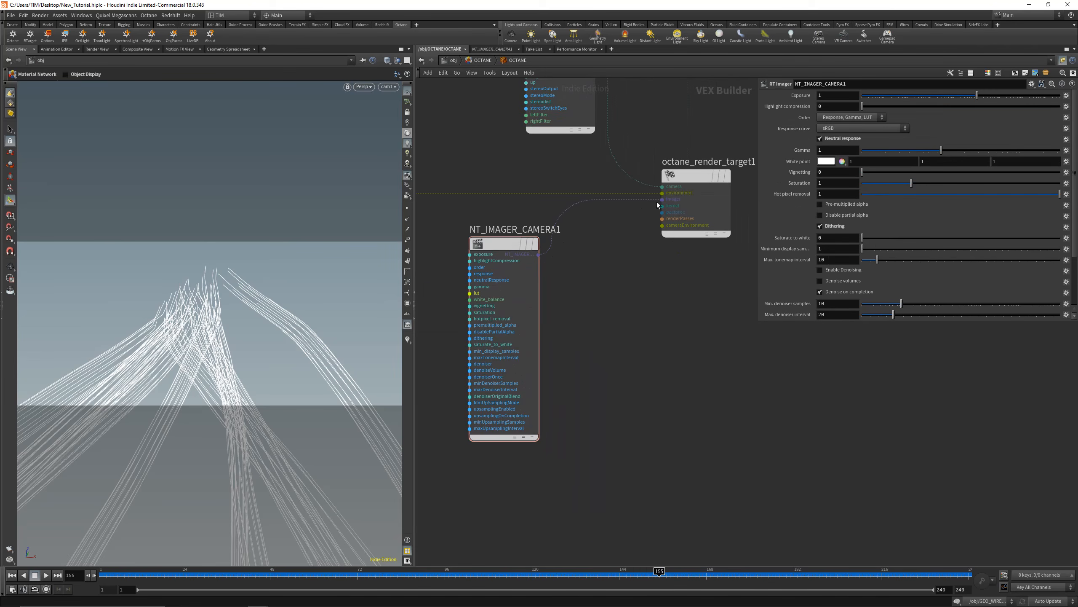
pyautogui.moveTo(661, 206); pyautogui.dragTo(613, 465)
pyautogui.press('Tab')
pyautogui.write('path')
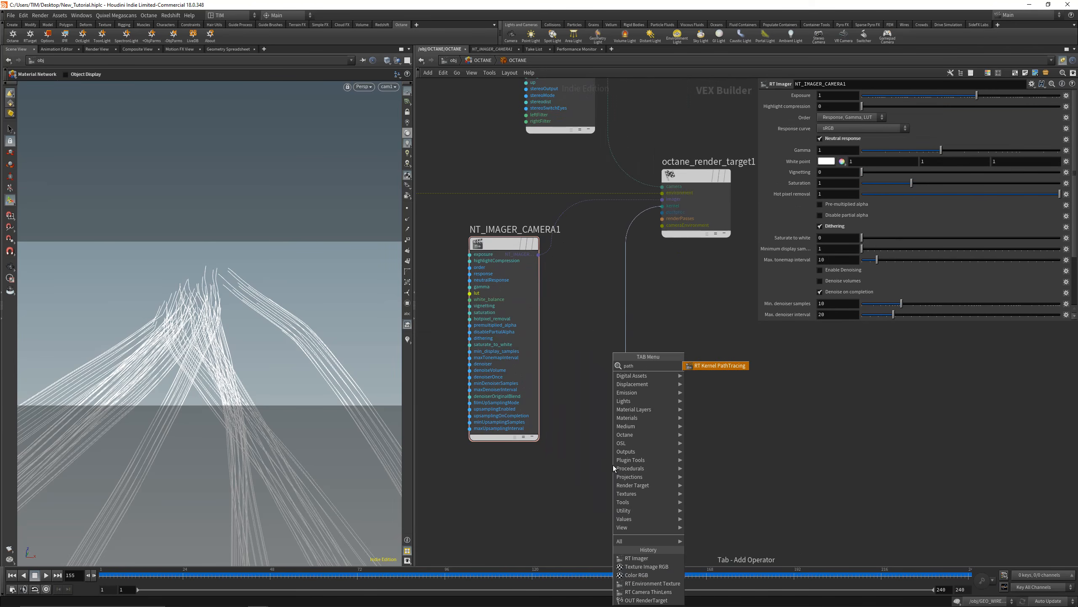
pyautogui.press('Return')
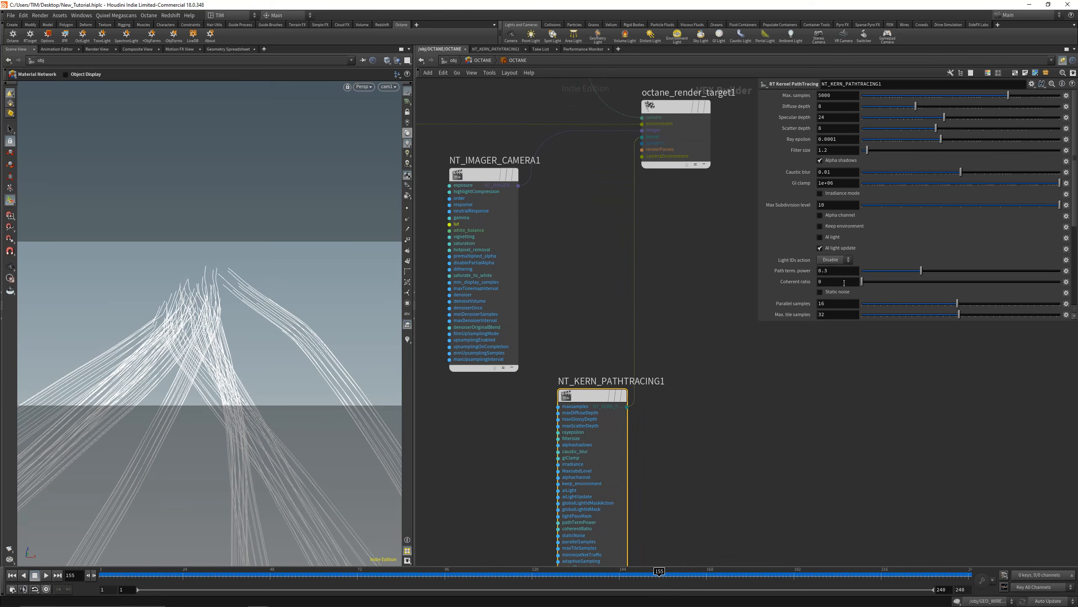
pyautogui.scroll(-5, 866, 244)
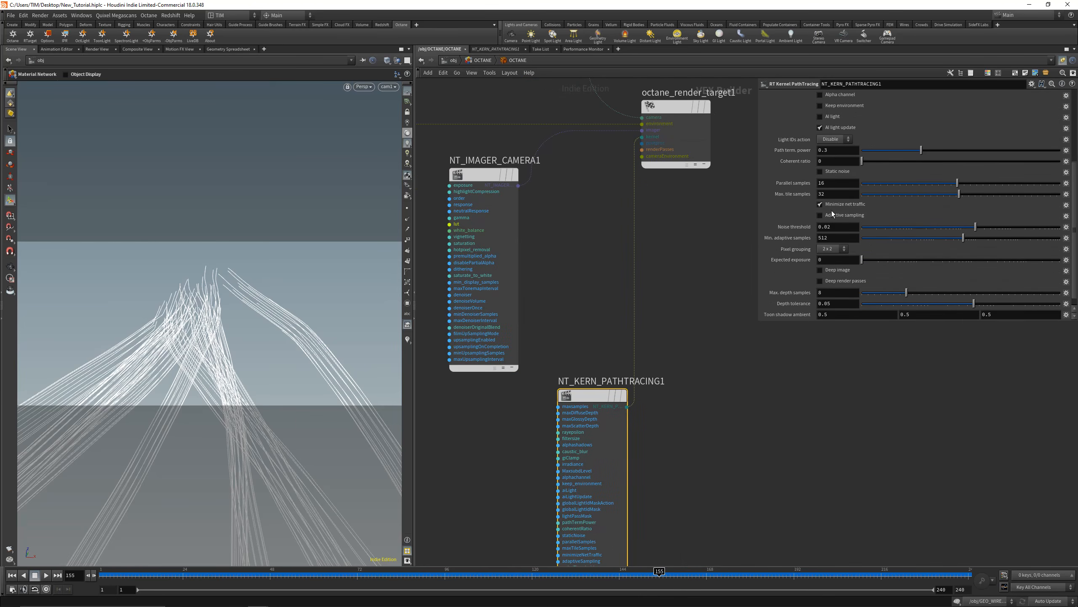
pyautogui.click(833, 214)
# - Move the path tracing kernel node directly beneath NT_IMAGER_CAMERA1 and save the scene
pyautogui.scroll(-3, 583, 334)
pyautogui.moveTo(582, 324); pyautogui.dragTo(614, 337, button='middle')
pyautogui.click(596, 300)
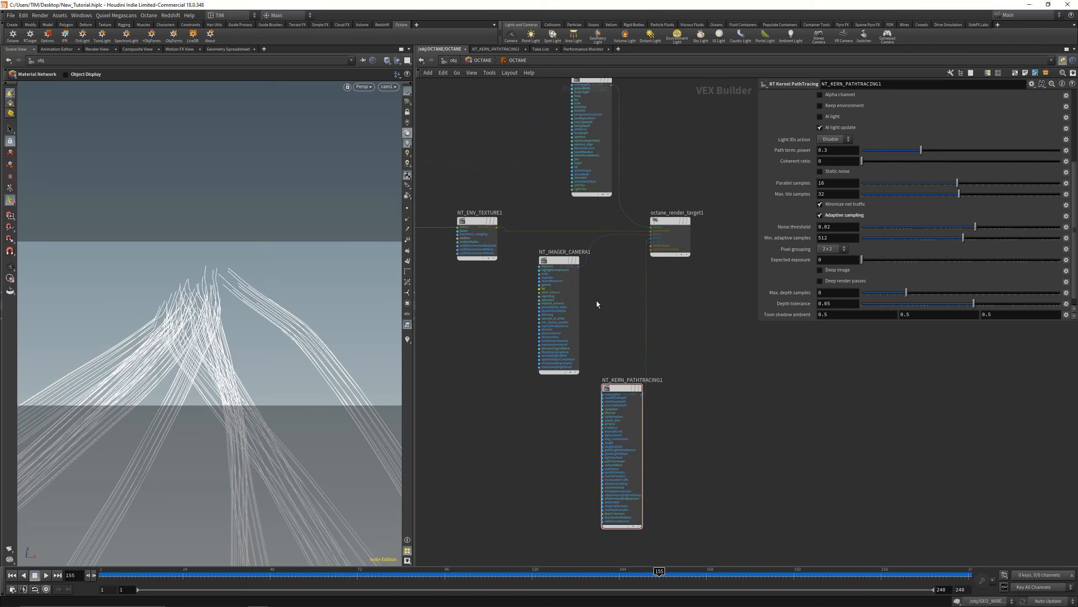
pyautogui.moveTo(596, 301); pyautogui.dragTo(722, 248, button='middle')
pyautogui.scroll(2, 728, 352)
pyautogui.moveTo(710, 360); pyautogui.dragTo(629, 370)
pyautogui.hotkey('ctrl', 's')
# - Duplicate NT_ENV_TEXTURE1 below the original and feed the copy's texture input from a new Color RGB node set to black
pyautogui.keyDown('alt'); pyautogui.moveTo(522, 152); pyautogui.dragTo(503, 349); pyautogui.keyUp('alt')
pyautogui.moveTo(521, 293); pyautogui.dragTo(589, 288, button='middle')
pyautogui.press('Tab')
pyautogui.write('rg')
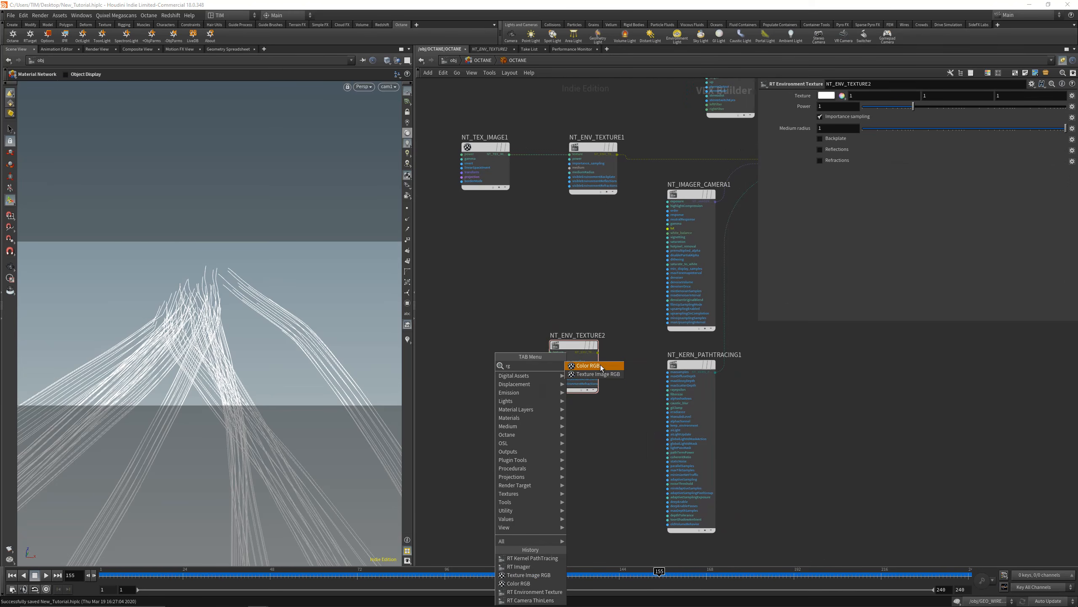
pyautogui.click(588, 365)
pyautogui.click(470, 347)
pyautogui.moveTo(539, 357); pyautogui.dragTo(550, 353)
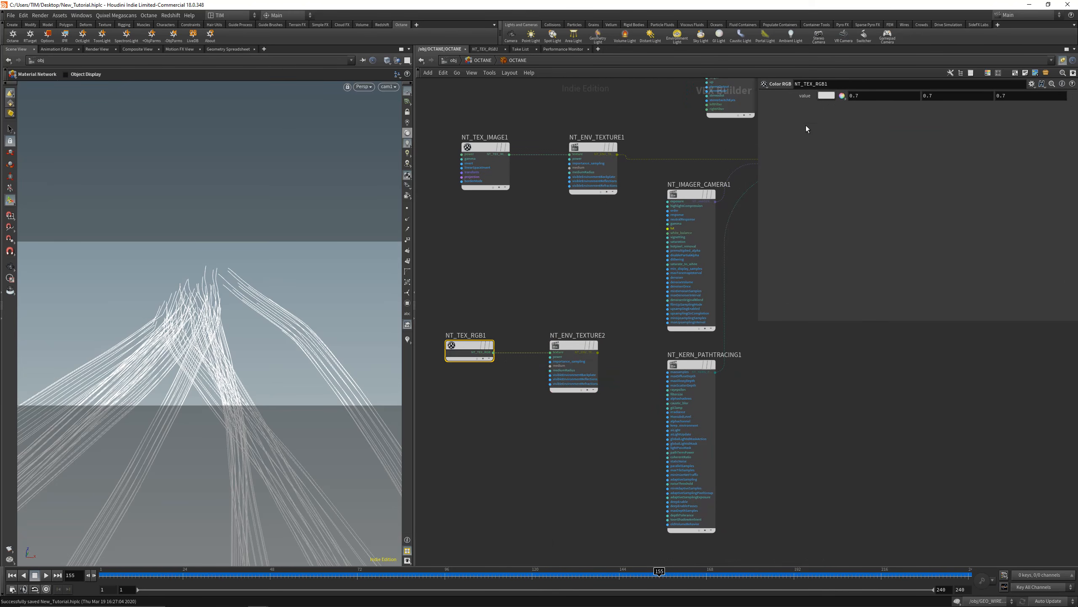
pyautogui.rightClick(826, 95)
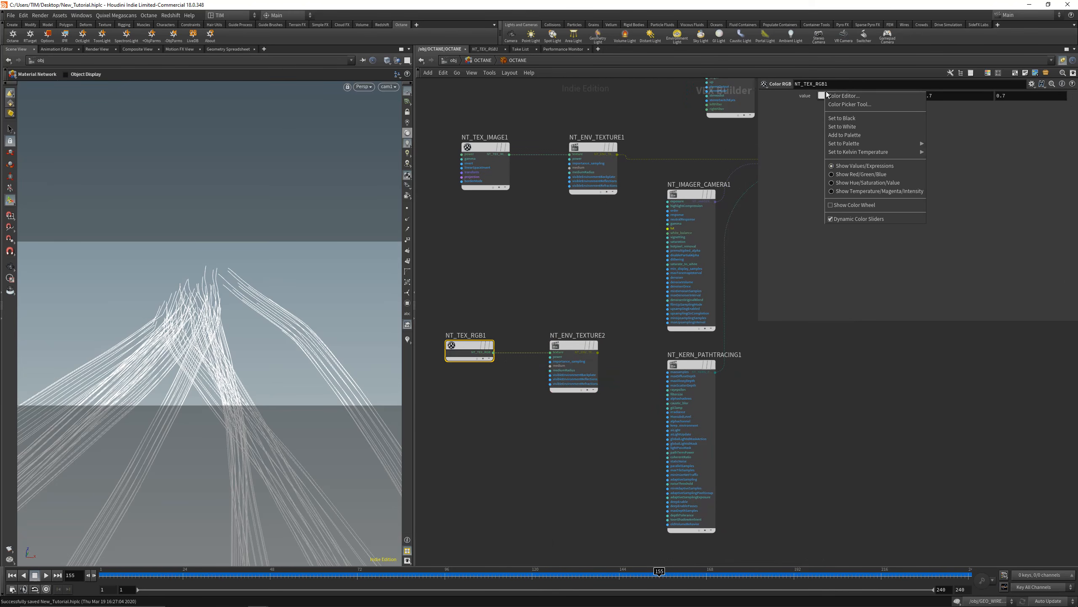
pyautogui.click(843, 118)
# - Wire NT_ENV_TEXTURE2 into the render target's cameraEnvironment input and enable its Backplate option
pyautogui.click(597, 352)
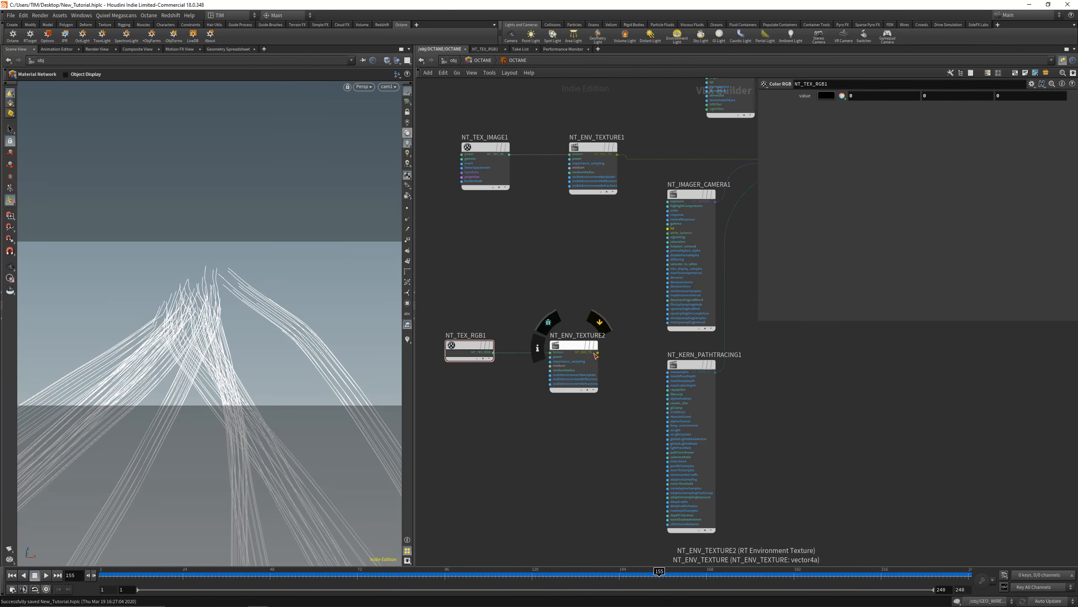
pyautogui.moveTo(624, 289); pyautogui.dragTo(517, 367, button='middle')
pyautogui.click(675, 266)
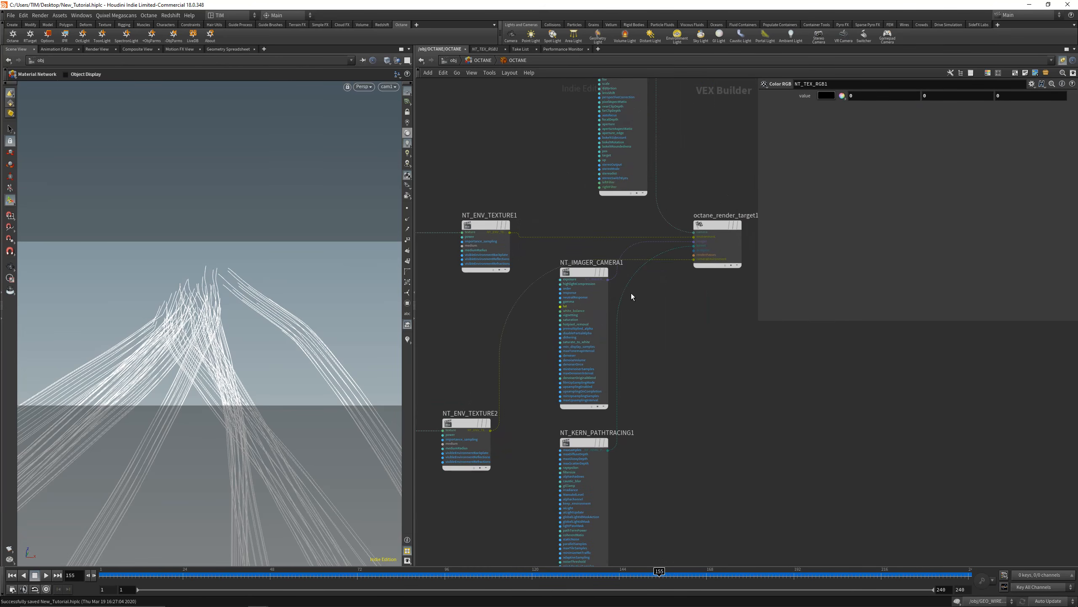
pyautogui.moveTo(631, 294); pyautogui.dragTo(678, 269, button='middle')
pyautogui.click(511, 399)
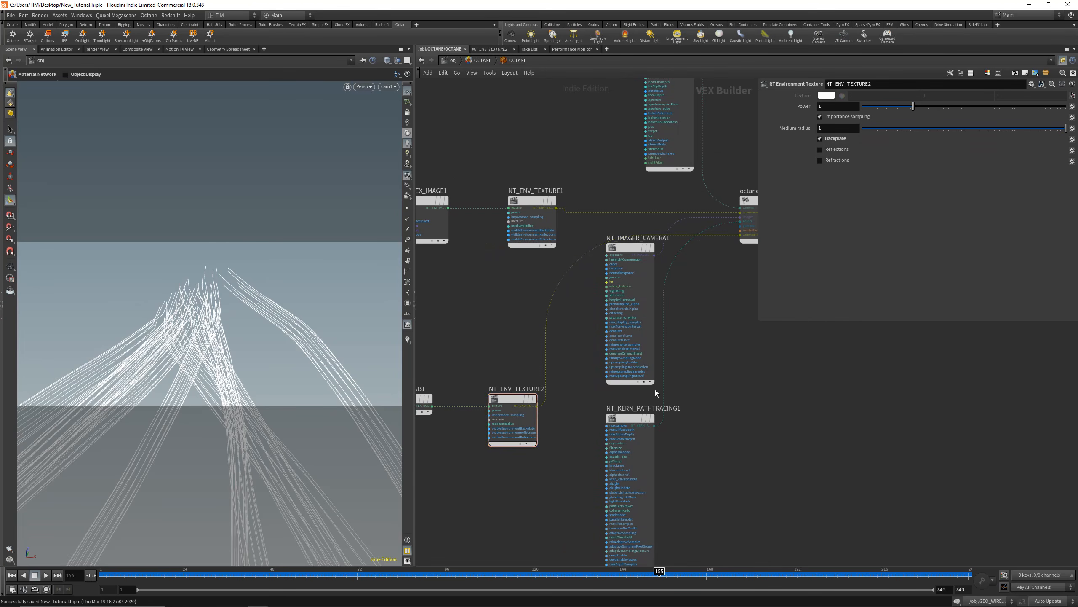
pyautogui.press('h')
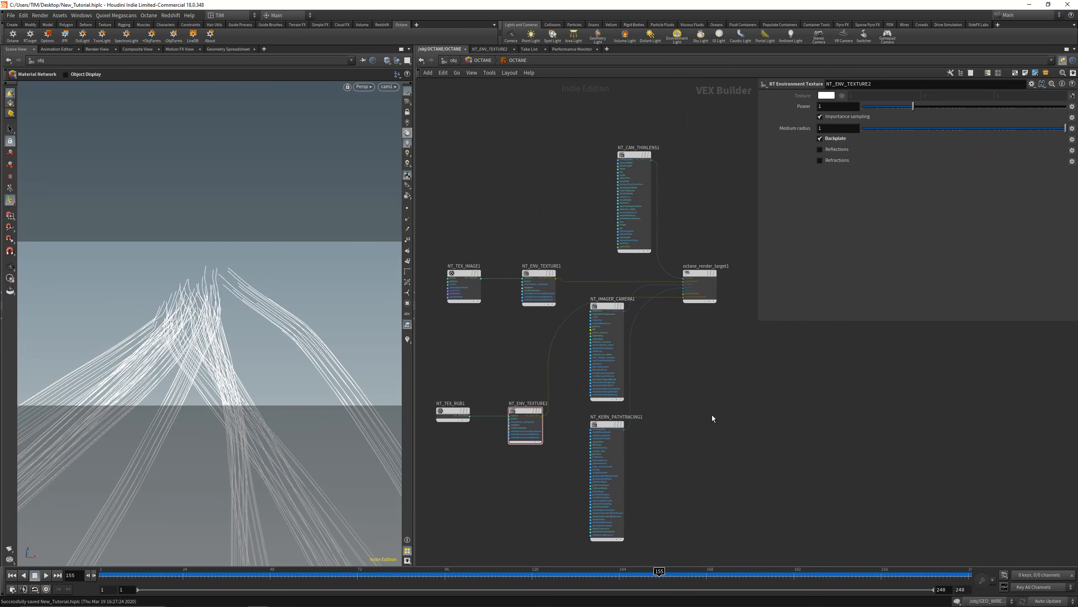
# - Enter the MAT_WIRES material builder and begin a new node connection from octane_material1's material input
pyautogui.press('u')
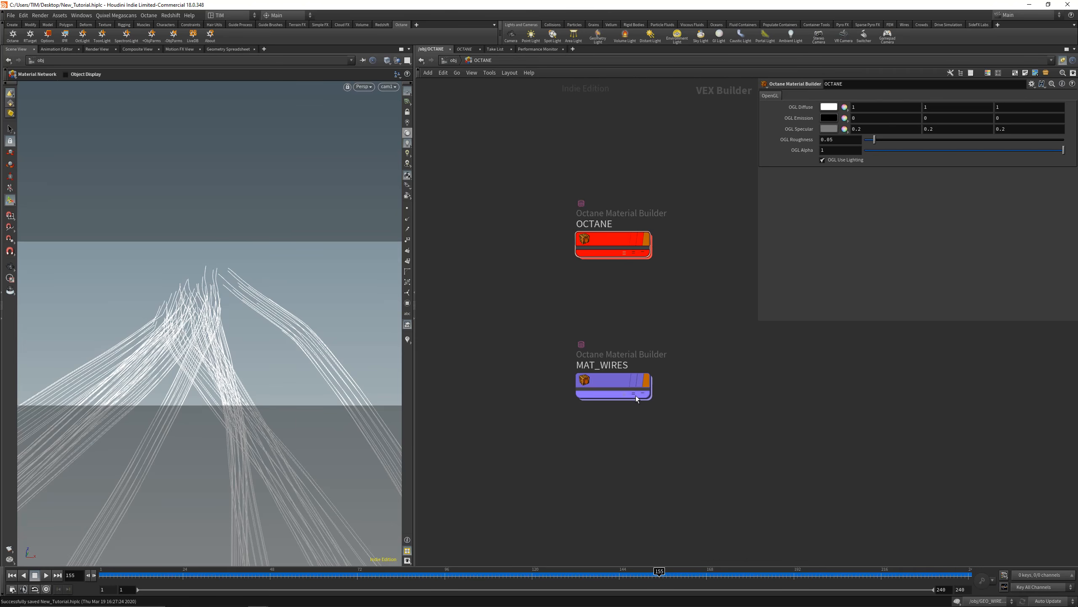
pyautogui.doubleClick(631, 380)
pyautogui.moveTo(759, 418); pyautogui.dragTo(703, 421, button='middle')
pyautogui.click(679, 325)
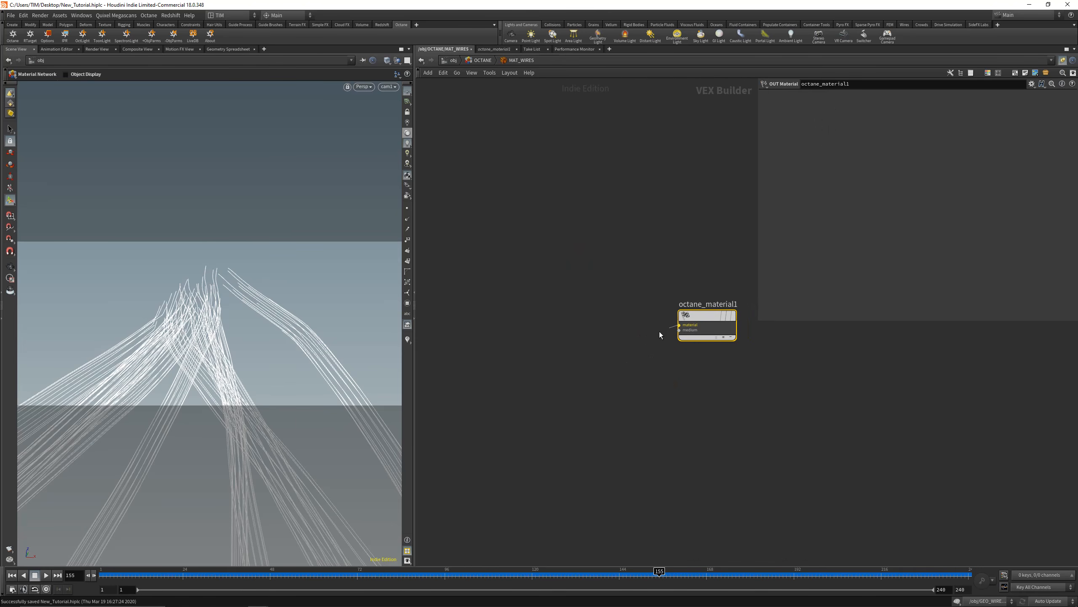
pyautogui.press('Tab')
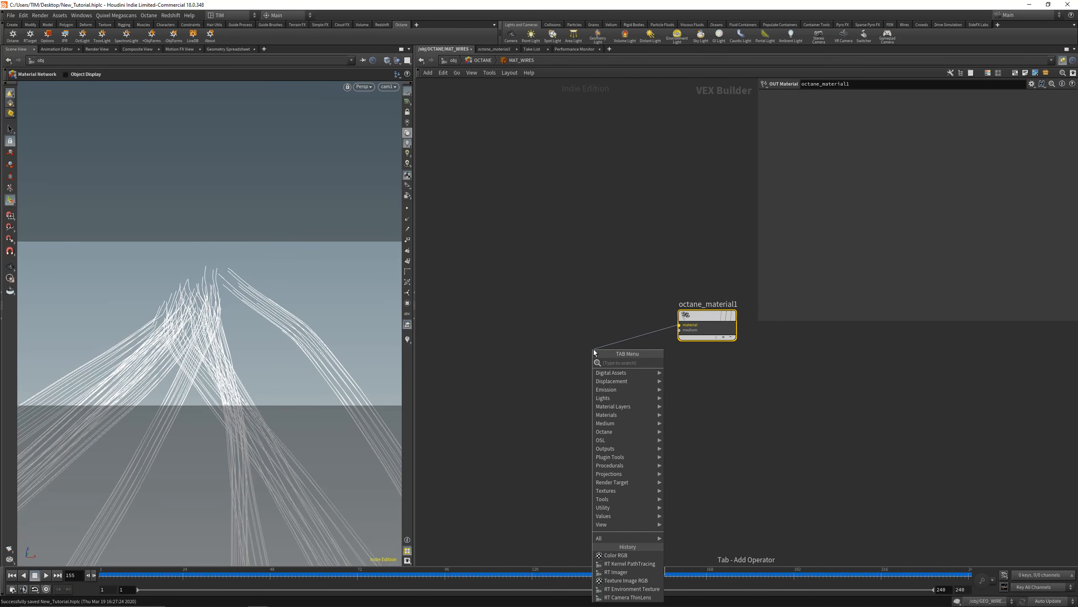
pyautogui.write('sp')
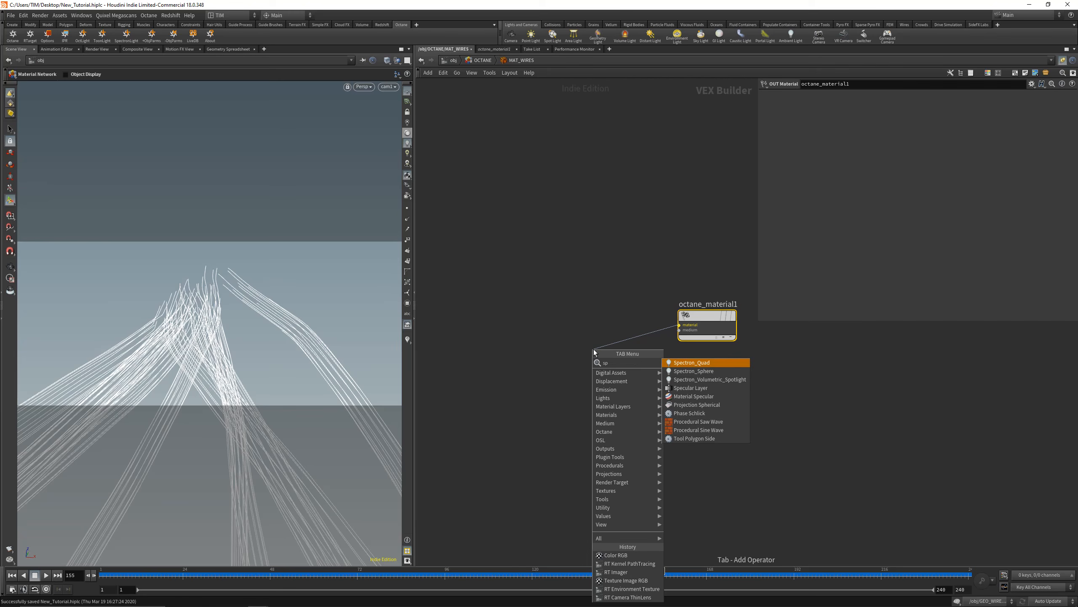
pyautogui.press('BackSpace')
pyautogui.press('BackSpace')
pyautogui.write('spe')
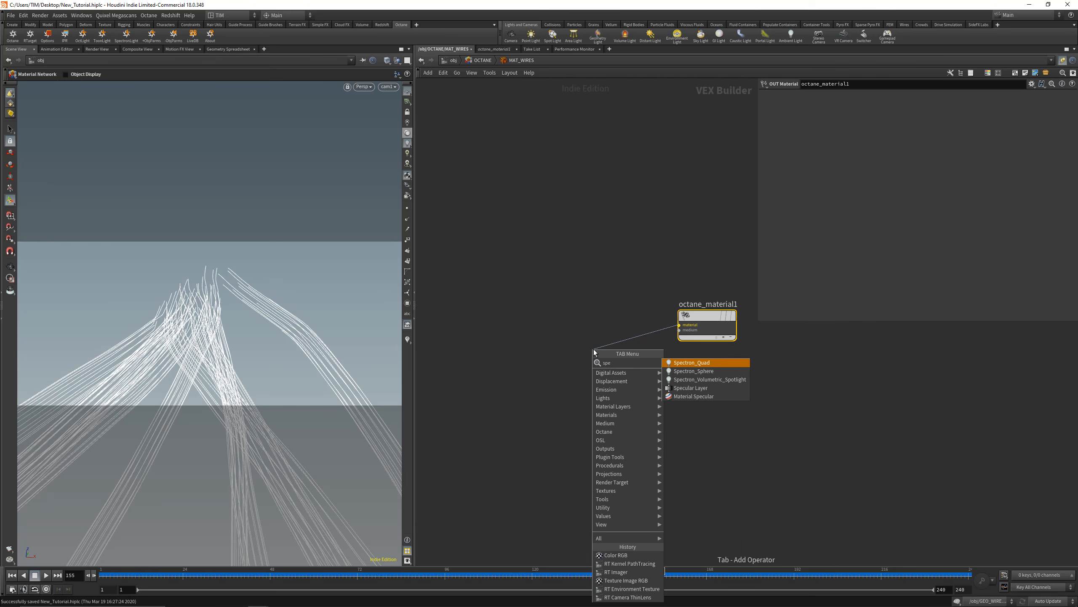
pyautogui.press('BackSpace')
pyautogui.press('BackSpace')
pyautogui.press('BackSpace')
# - Add a Material Glossy node wired into octane_material1's material input and align it to the left of the output node
pyautogui.write('glo')
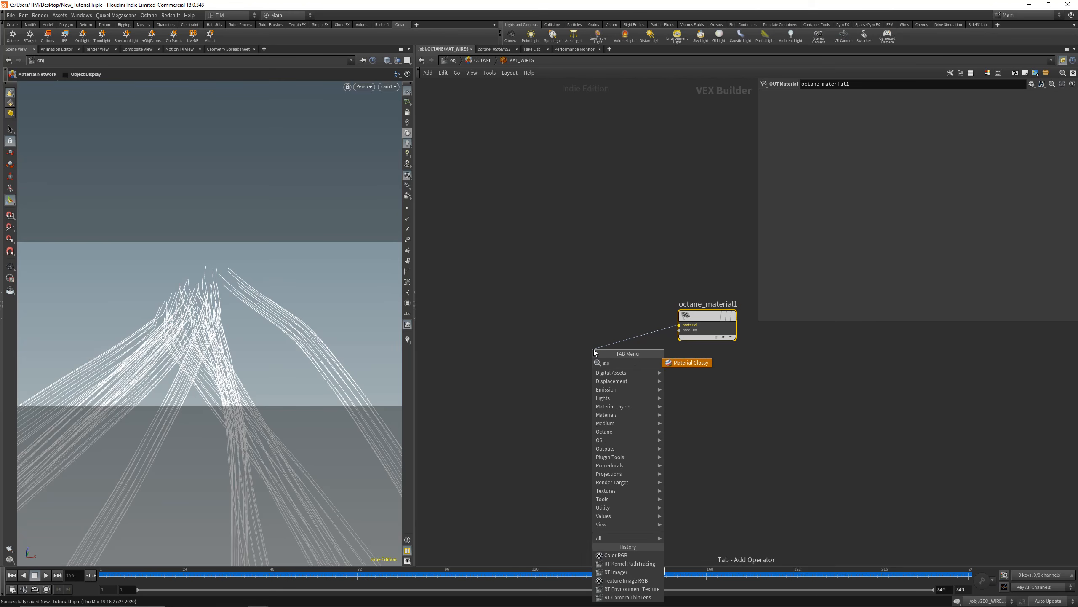
pyautogui.press('Return')
pyautogui.moveTo(593, 349); pyautogui.dragTo(564, 316)
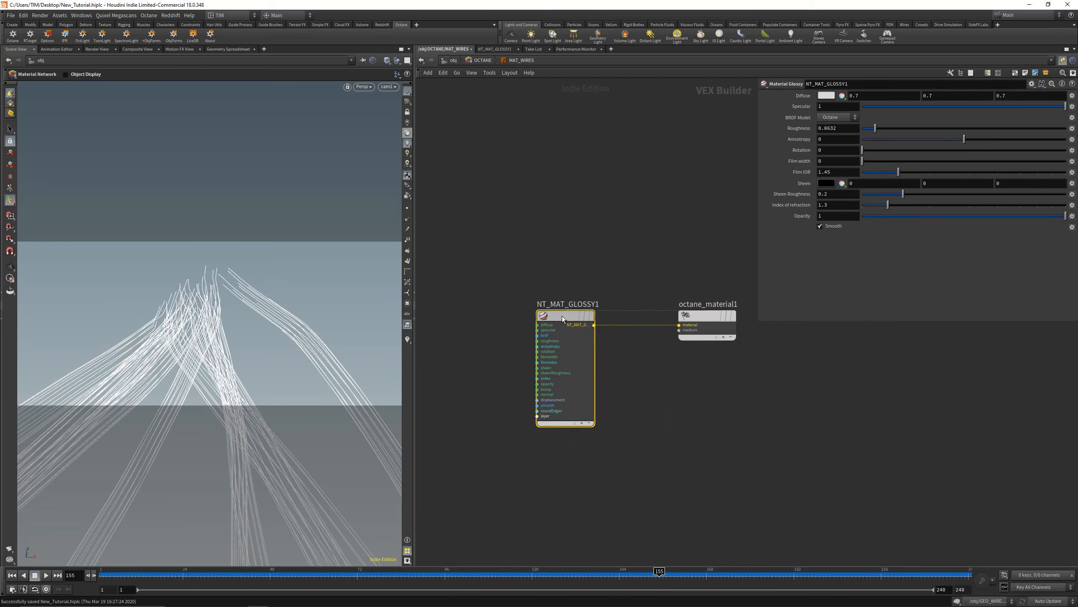
# - In the OUT network, set the render target of Octane_ROP1 to /obj/OCTANE/OCTANE
pyautogui.press('u')
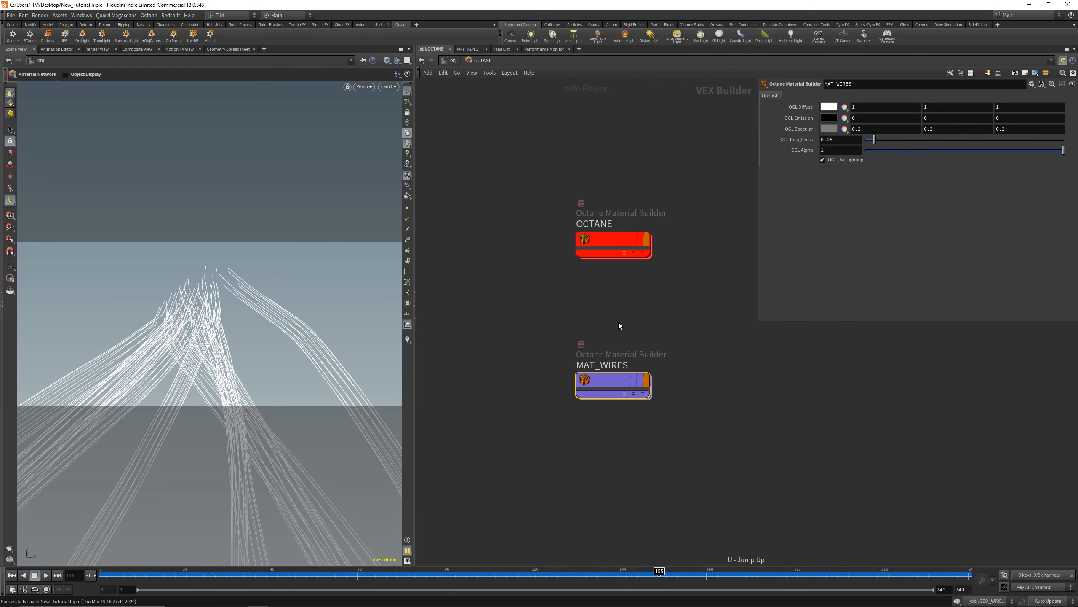
pyautogui.press('u')
pyautogui.moveTo(581, 349); pyautogui.dragTo(782, 322)
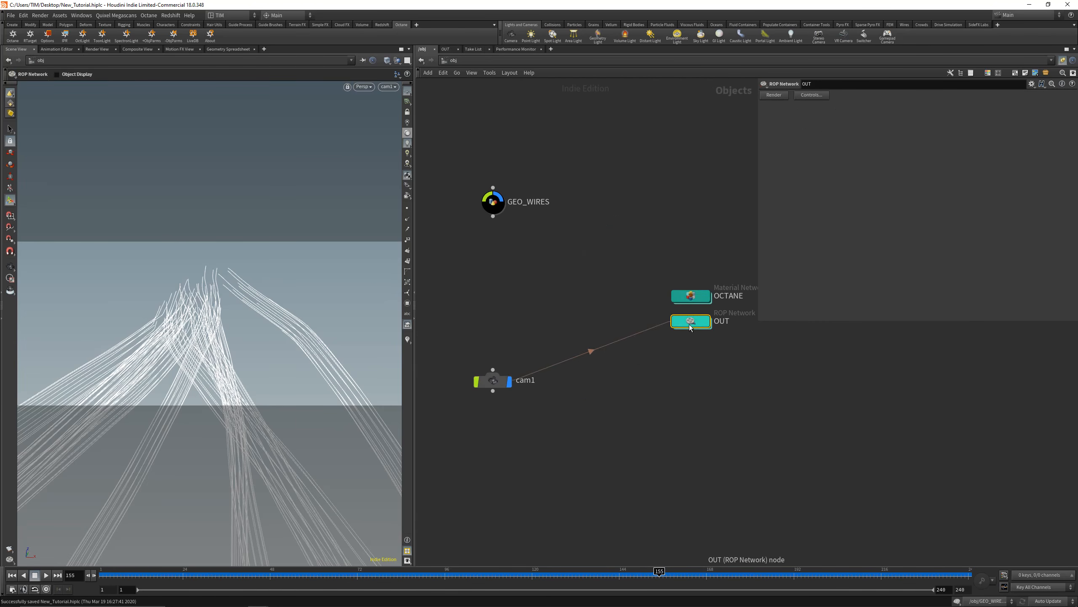
pyautogui.press('i')
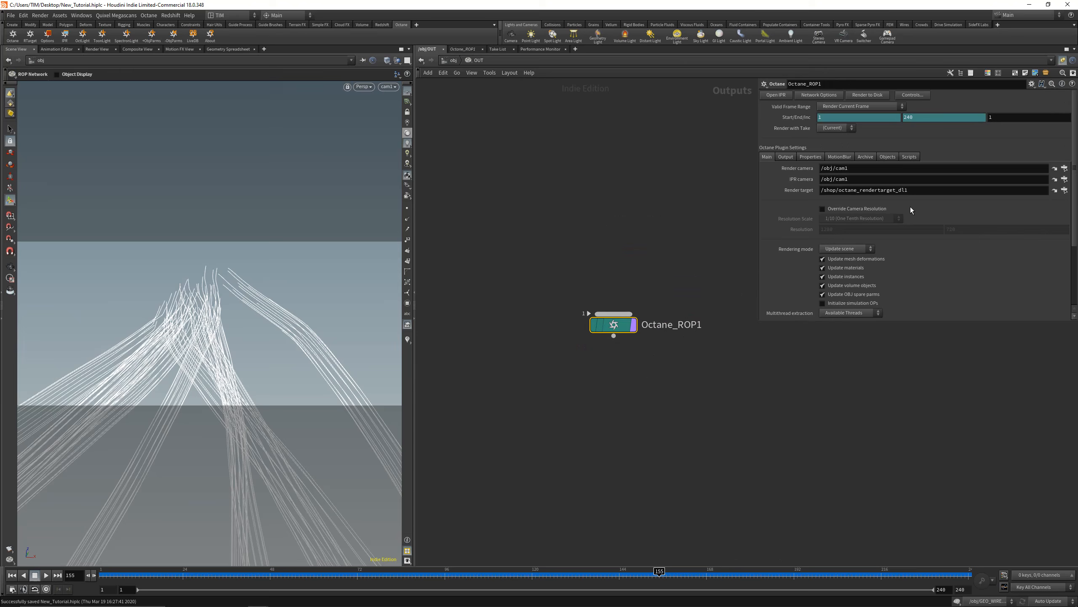
pyautogui.click(1065, 190)
pyautogui.moveTo(1000, 119); pyautogui.dragTo(528, 130)
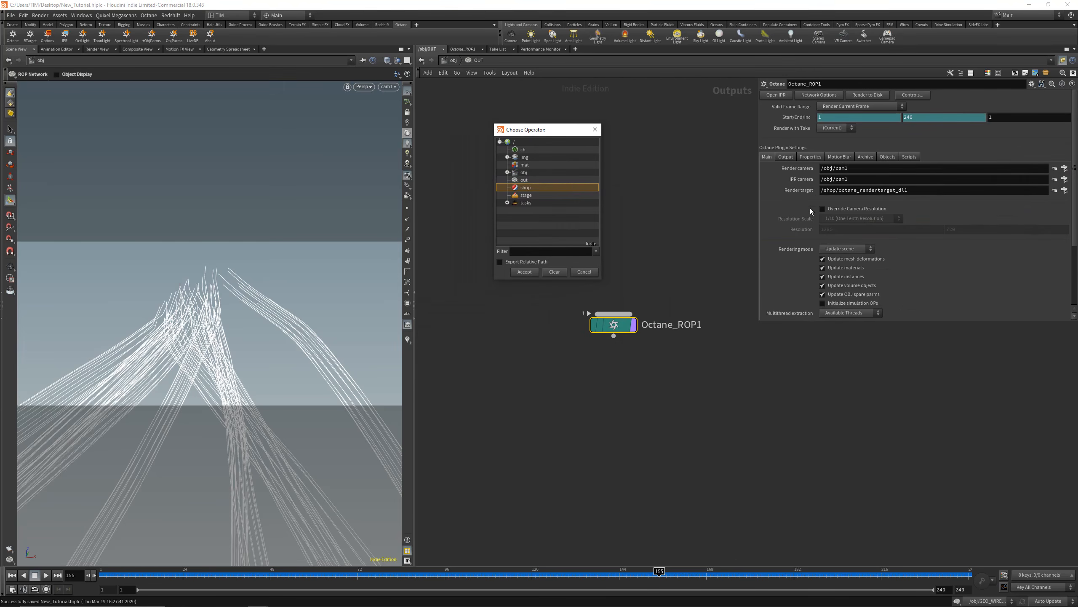
pyautogui.click(507, 172)
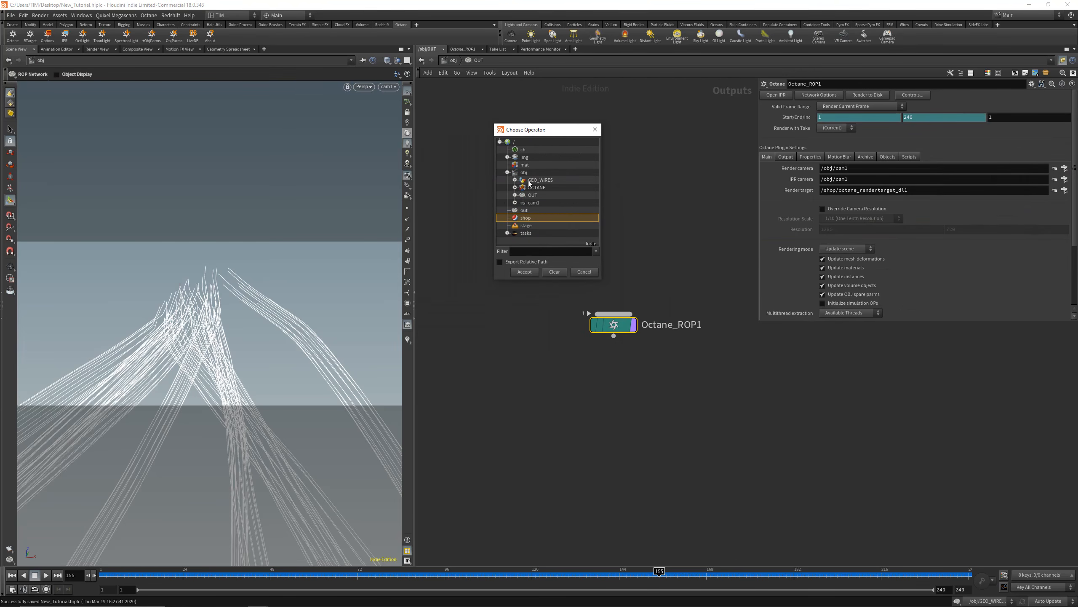
pyautogui.click(515, 187)
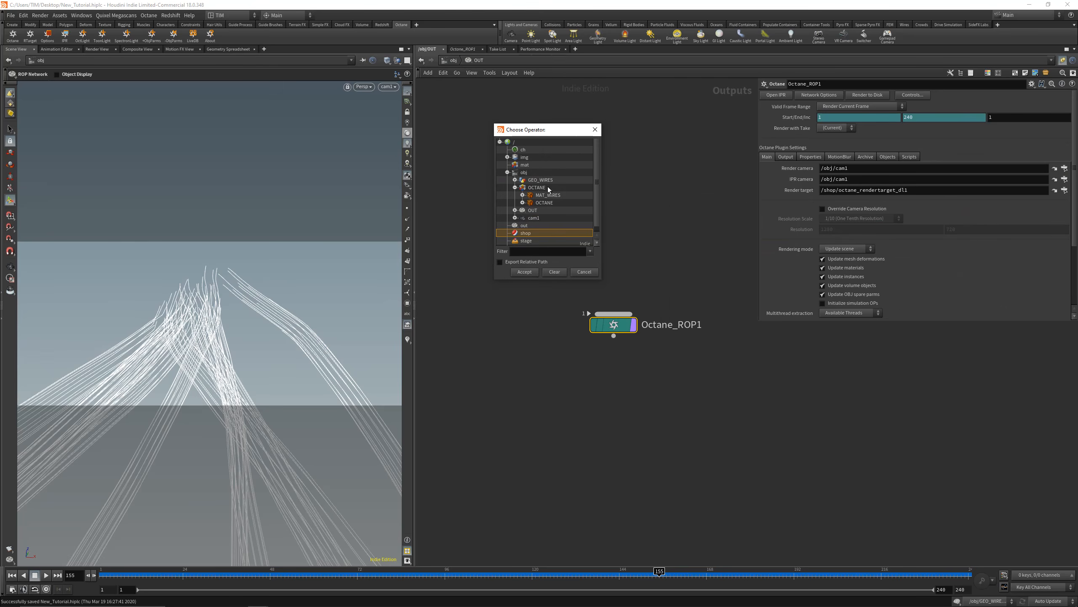
pyautogui.click(554, 202)
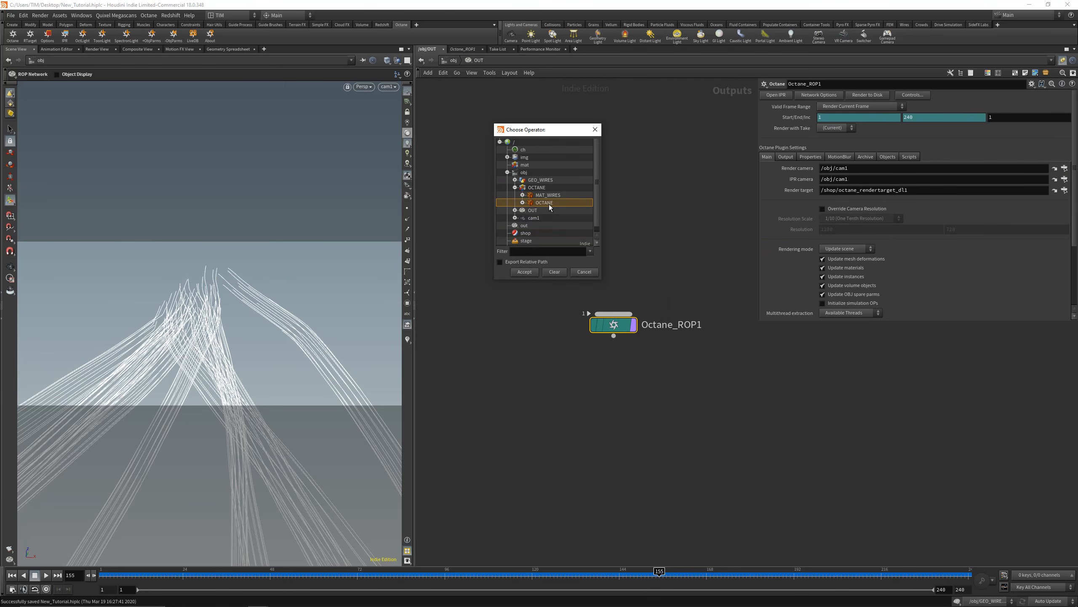
pyautogui.click(524, 271)
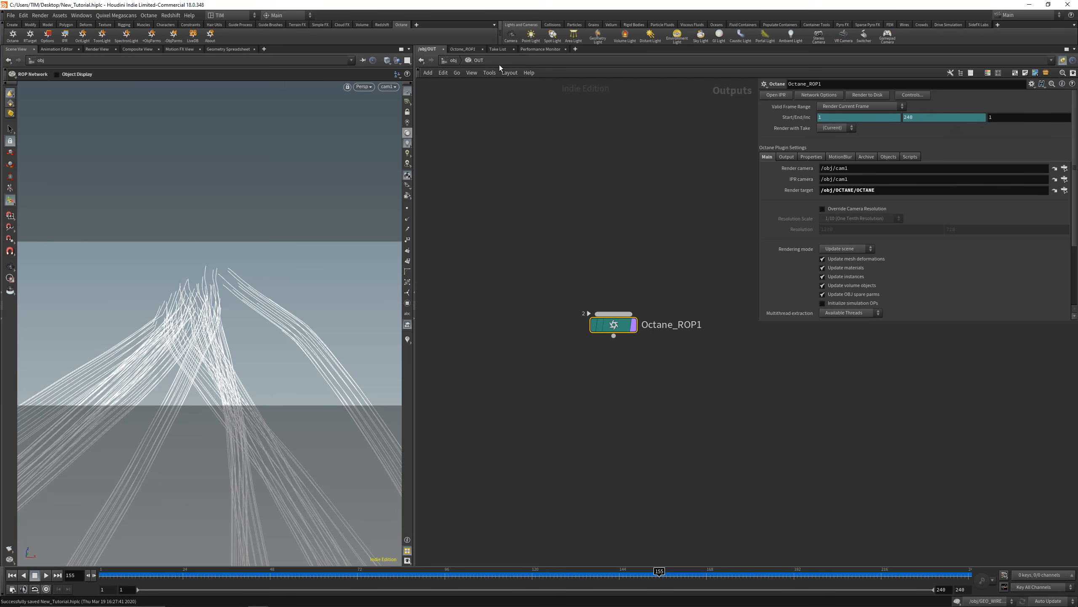
# - Return to the object level and place the Octane IPR window over the viewport, clear of the GEO_WIRES node
pyautogui.click(451, 61)
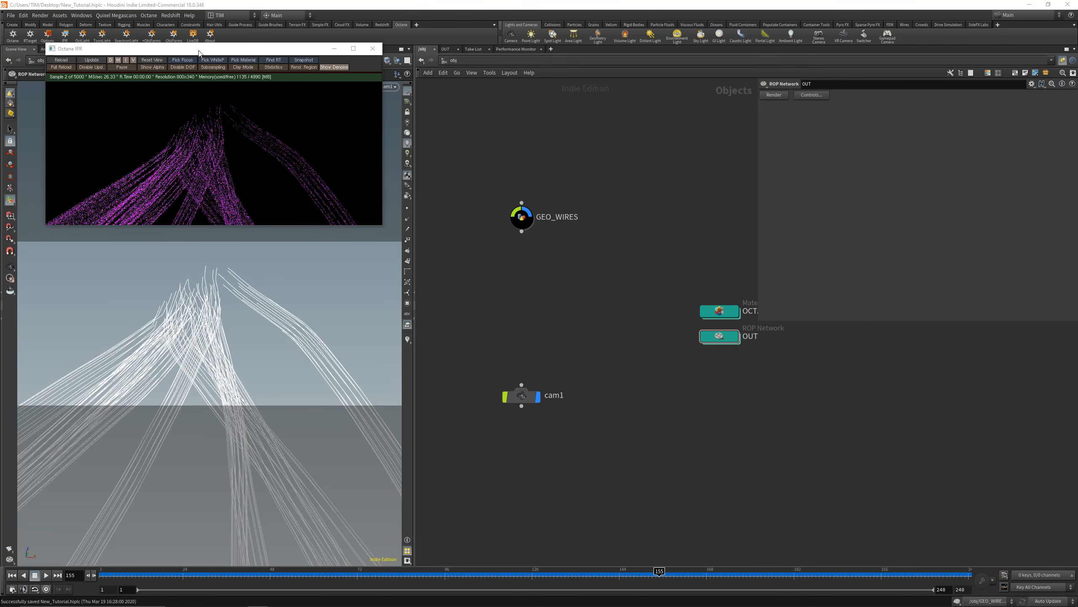
pyautogui.moveTo(199, 53); pyautogui.dragTo(341, 235)
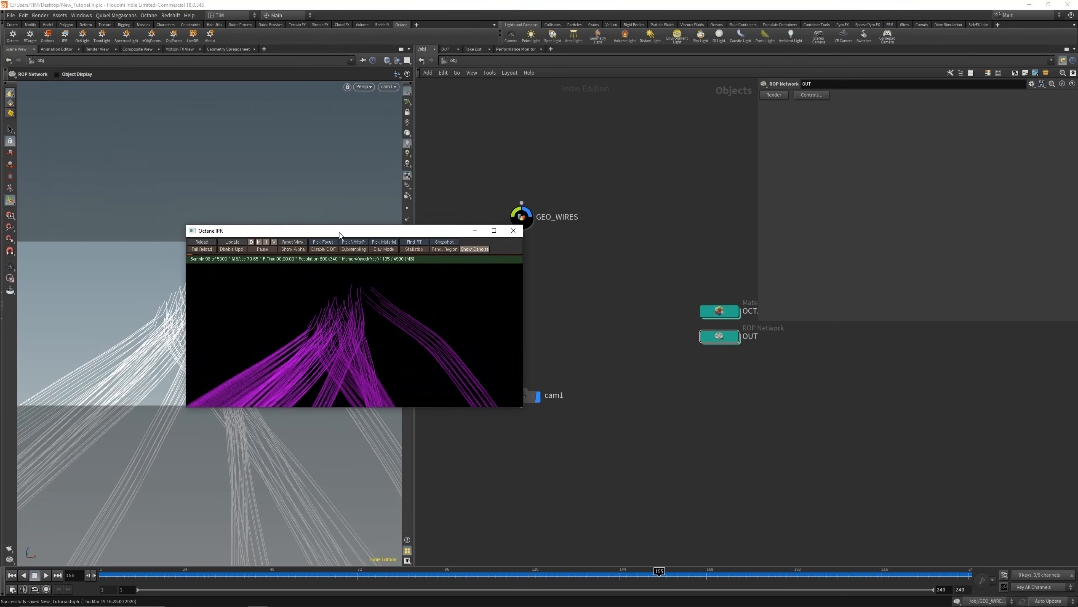
pyautogui.moveTo(454, 237); pyautogui.dragTo(368, 219)
# - Assign the material /obj/OCTANE/MAT_WIRES to the GEO_WIRES object in its render settings
pyautogui.click(521, 217)
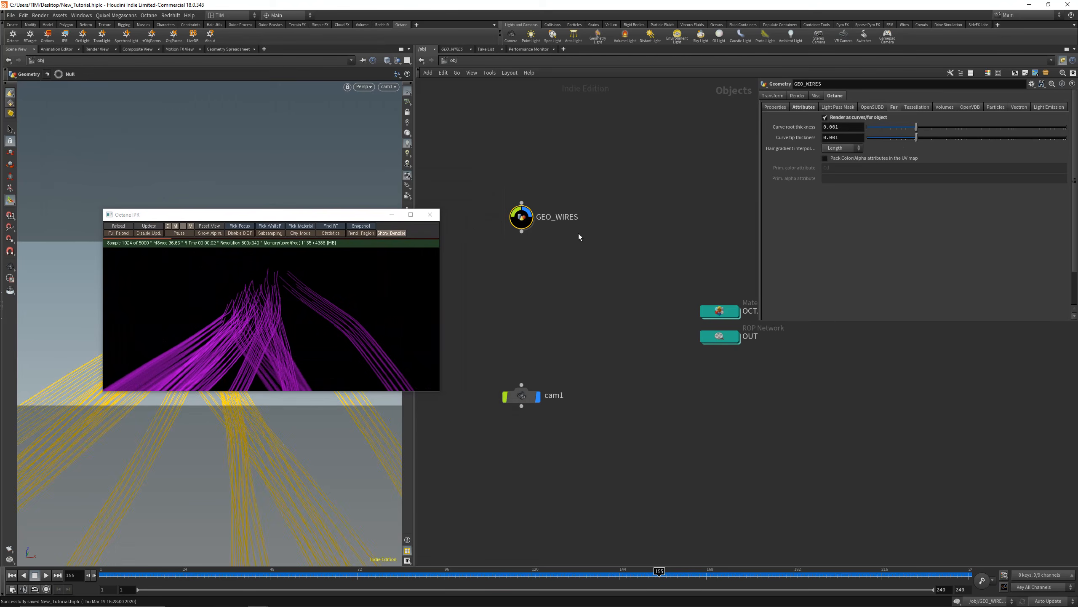
pyautogui.click(798, 95)
pyautogui.click(1064, 107)
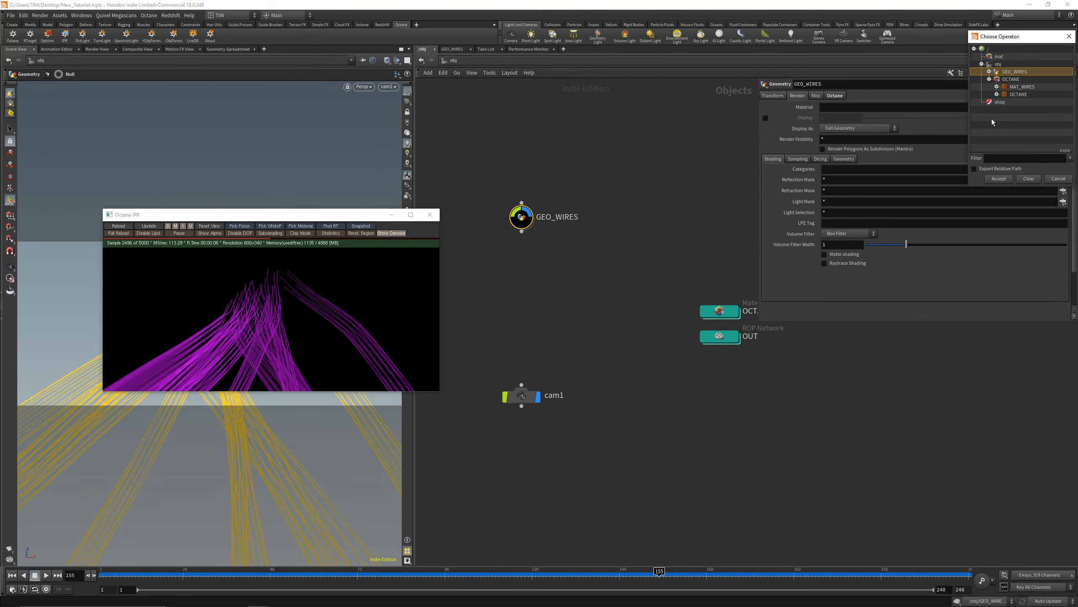
pyautogui.click(1019, 87)
pyautogui.click(999, 179)
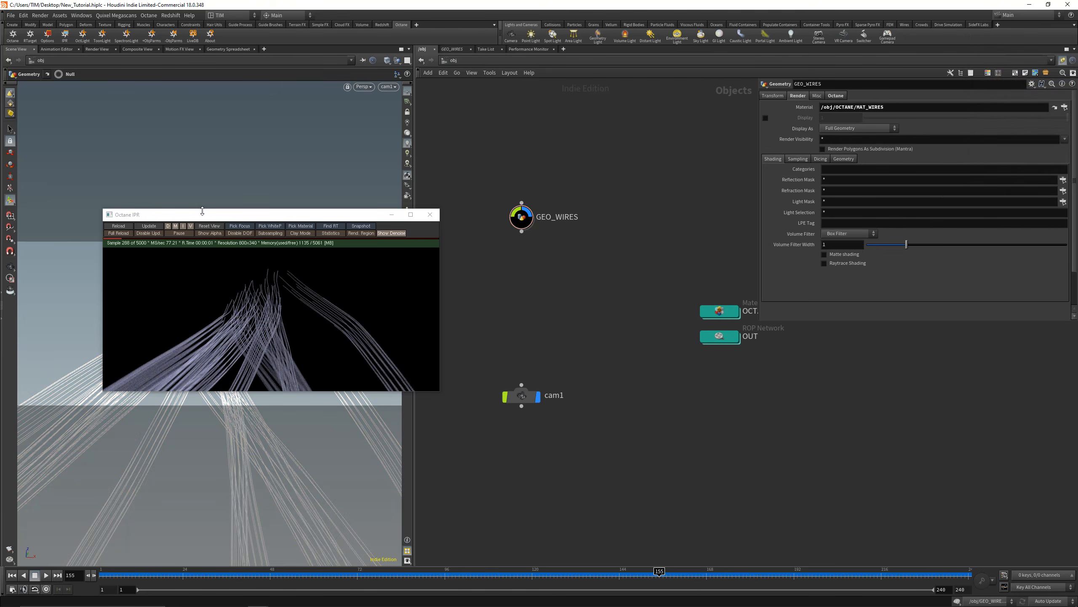
pyautogui.moveTo(202, 211); pyautogui.dragTo(254, 196)
# - Set cam1's F-Stop to 1.4 in its sampling settings
pyautogui.click(286, 323)
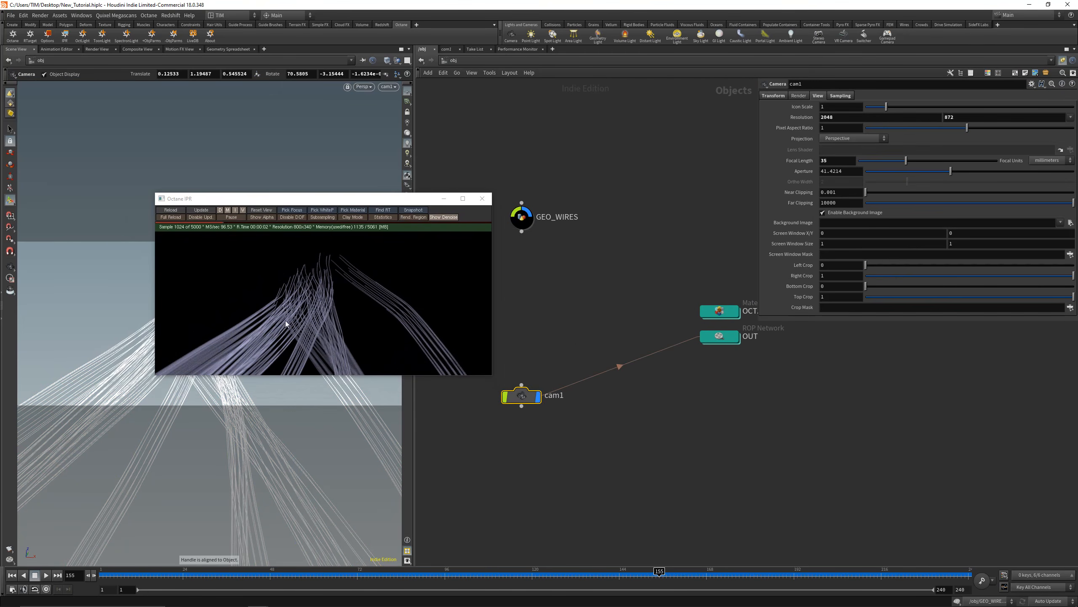
pyautogui.click(840, 95)
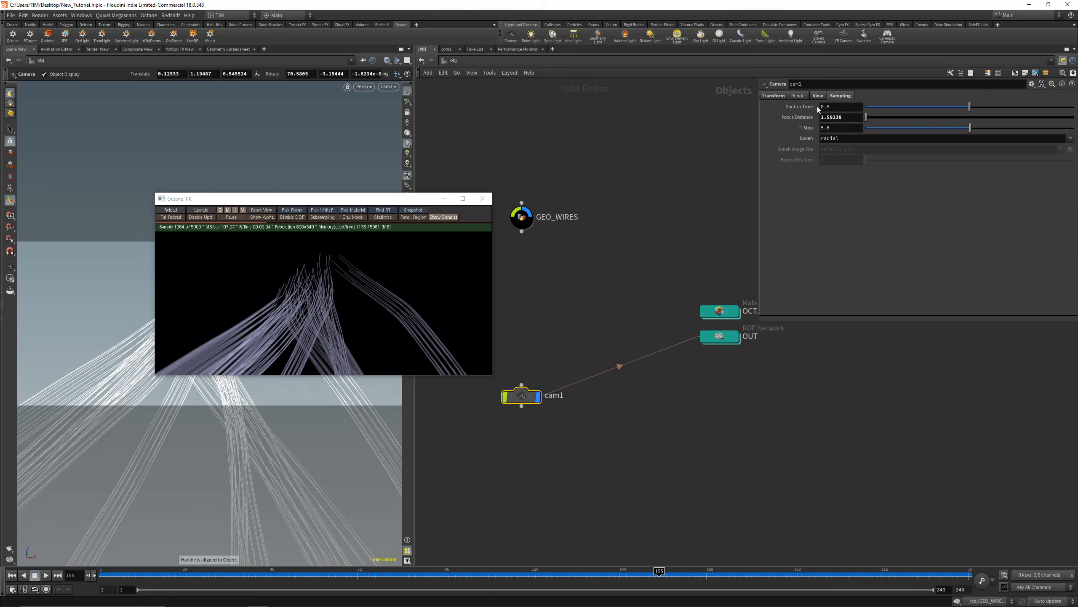
pyautogui.click(836, 128)
pyautogui.write('10.')
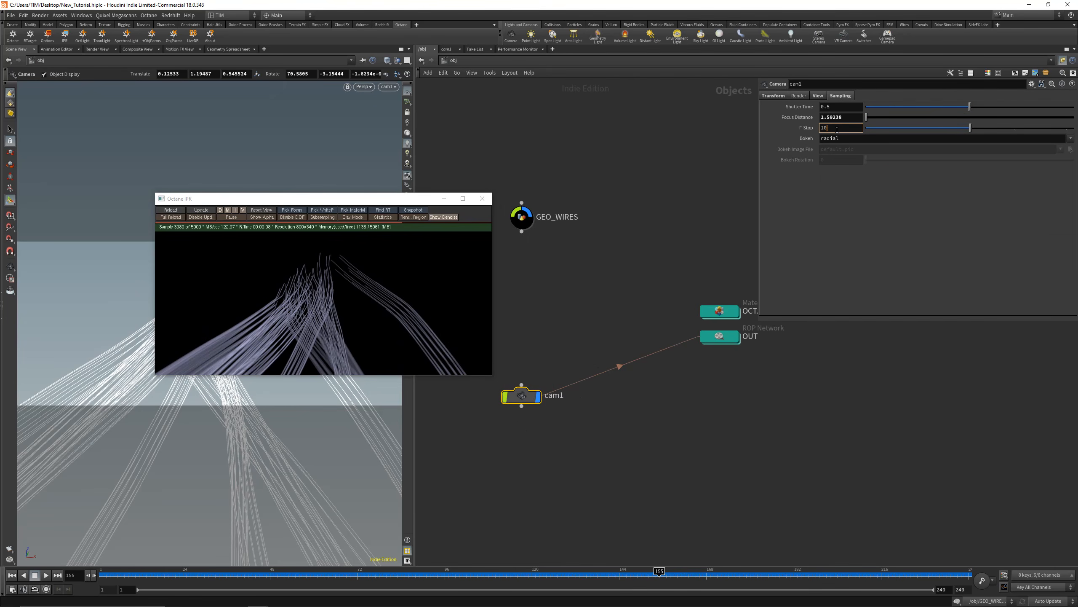
pyautogui.press('Return')
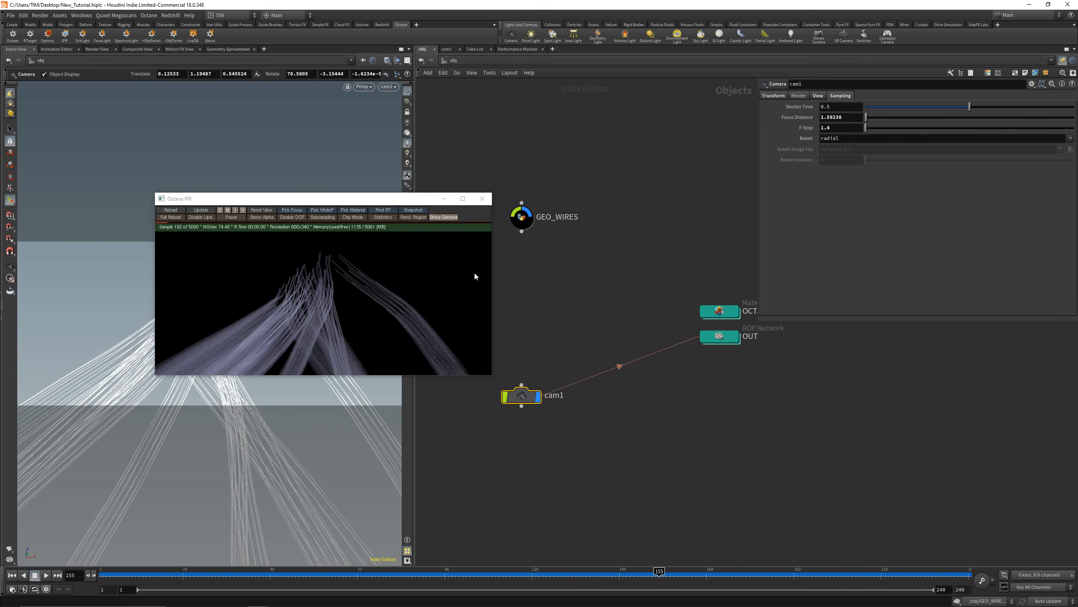
# - Lock cam1 to the viewport and reframe the shot closely on the wires, then place the Octane IPR window over the viewport
pyautogui.moveTo(364, 203); pyautogui.dragTo(677, 194)
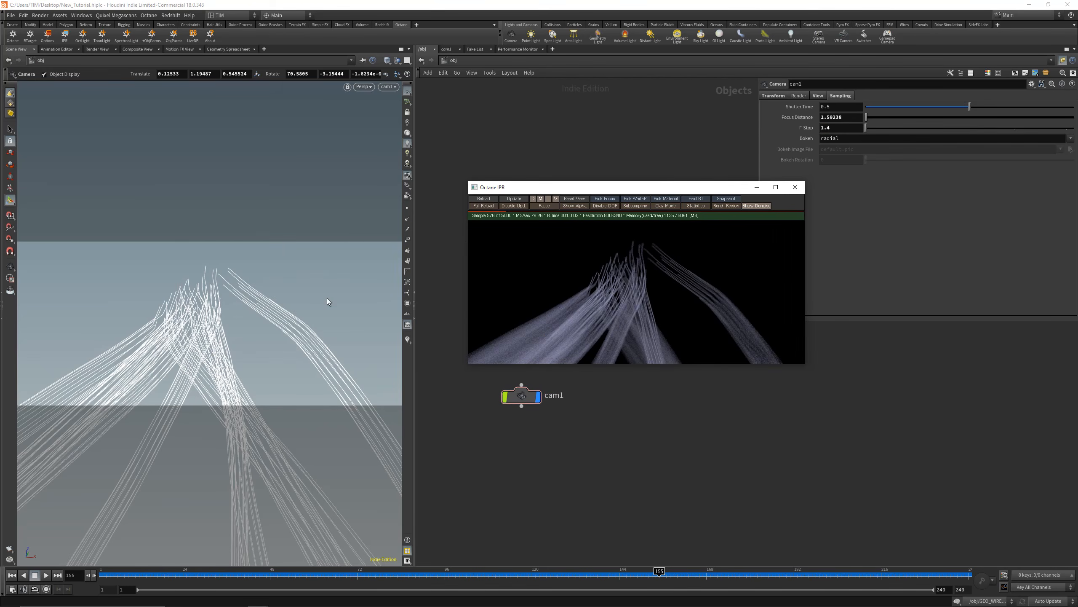
pyautogui.click(408, 111)
pyautogui.press('Escape')
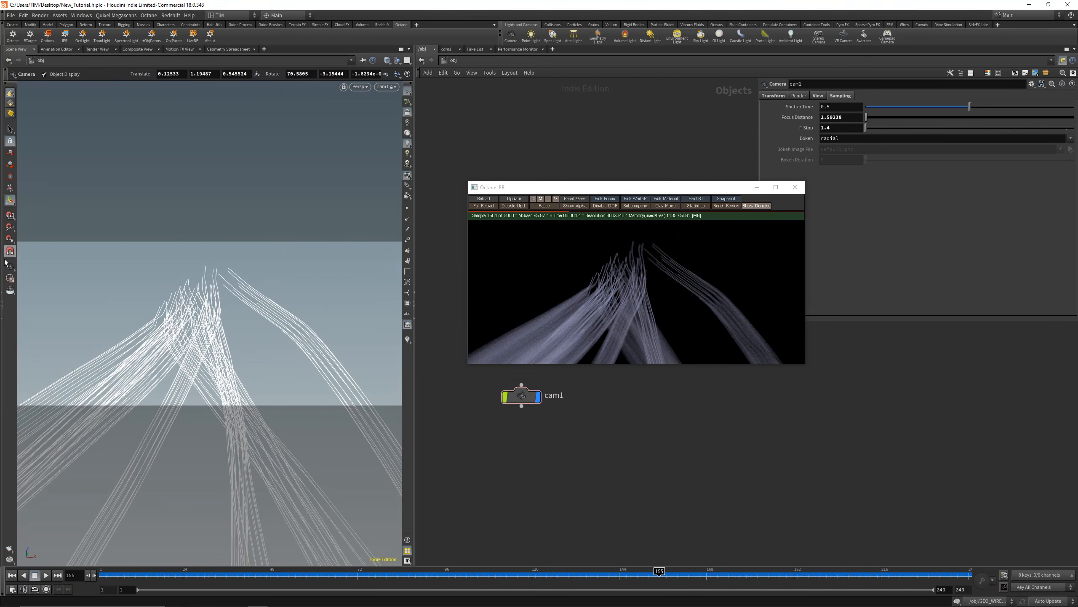
pyautogui.moveTo(211, 300); pyautogui.dragTo(235, 305)
pyautogui.moveTo(530, 187); pyautogui.dragTo(204, 180)
# - Add a Float Vertex Attribute node inside the MAT_WIRES material builder, left of the glossy material
pyautogui.doubleClick(719, 312)
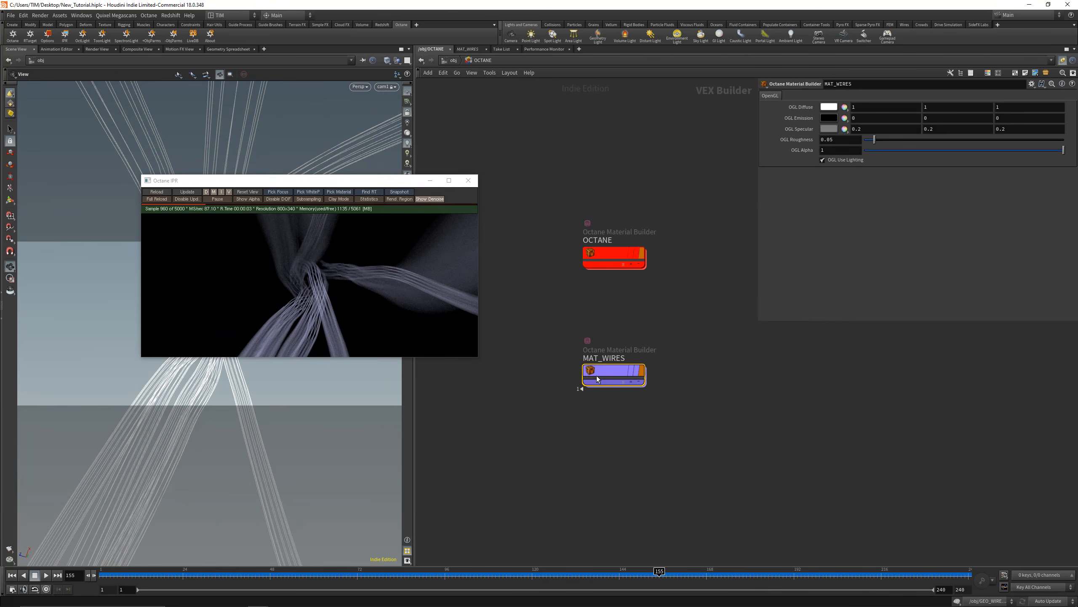
pyautogui.doubleClick(601, 376)
pyautogui.press('Tab')
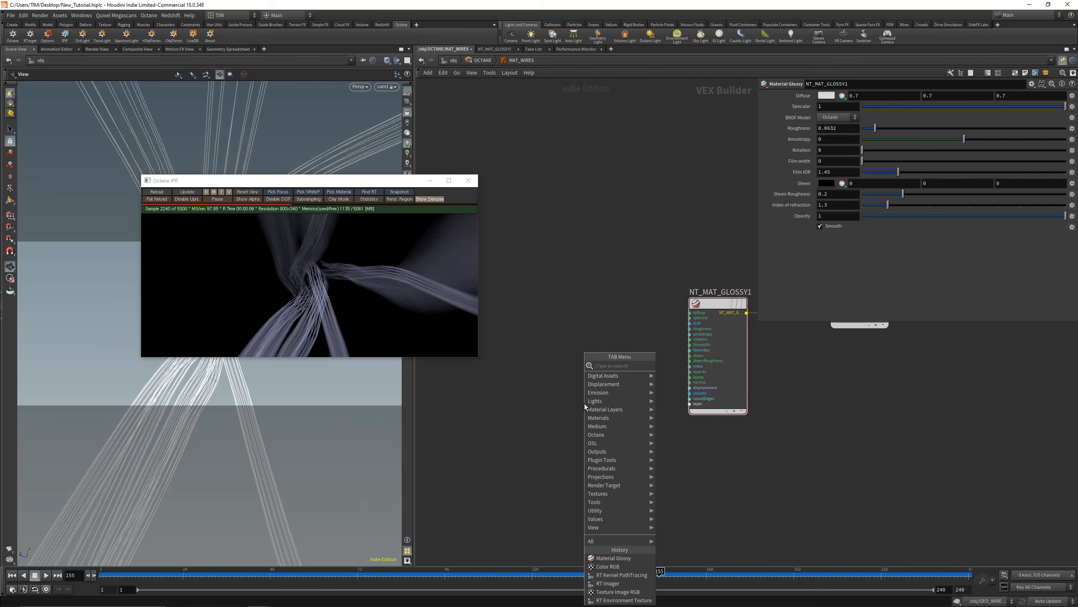
pyautogui.write('a')
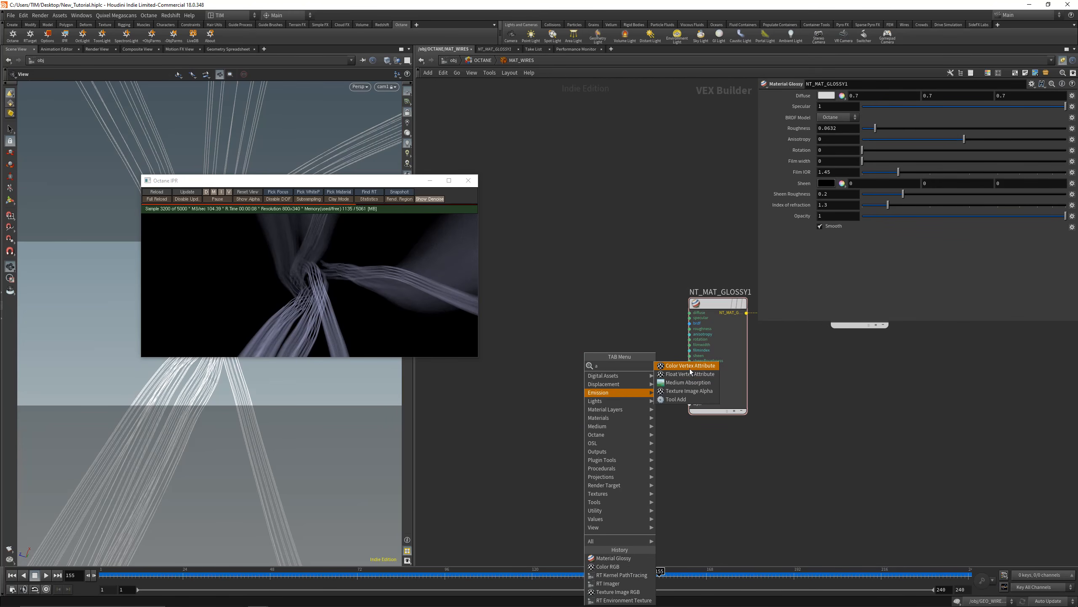
pyautogui.click(690, 374)
pyautogui.click(522, 431)
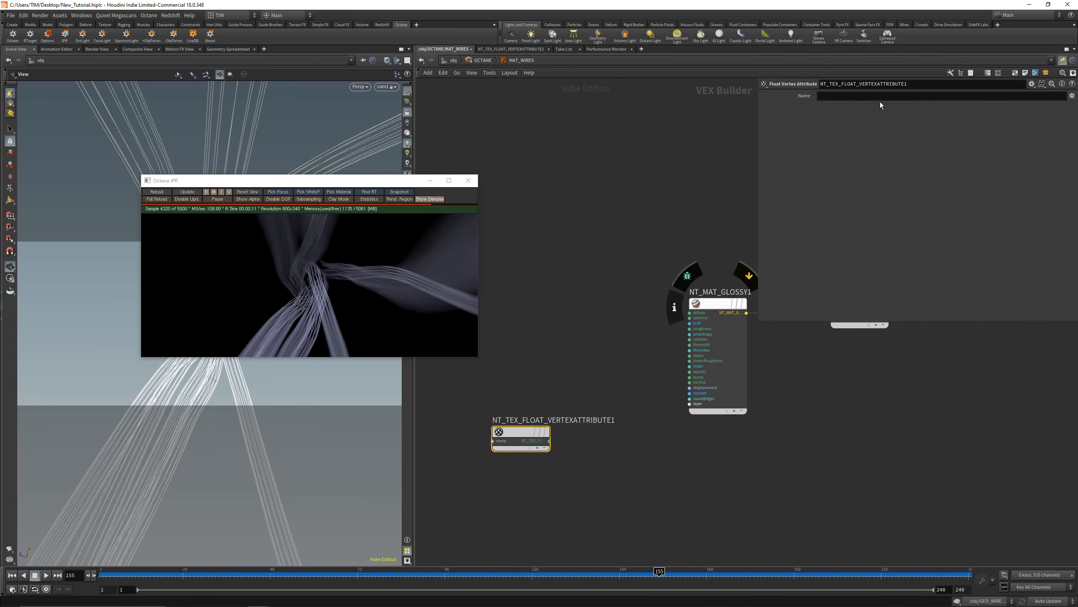
# - Name the float vertex attribute curveu and wire its output into the diffuse input of NT_MAT_GLOSSY1
pyautogui.click(870, 95)
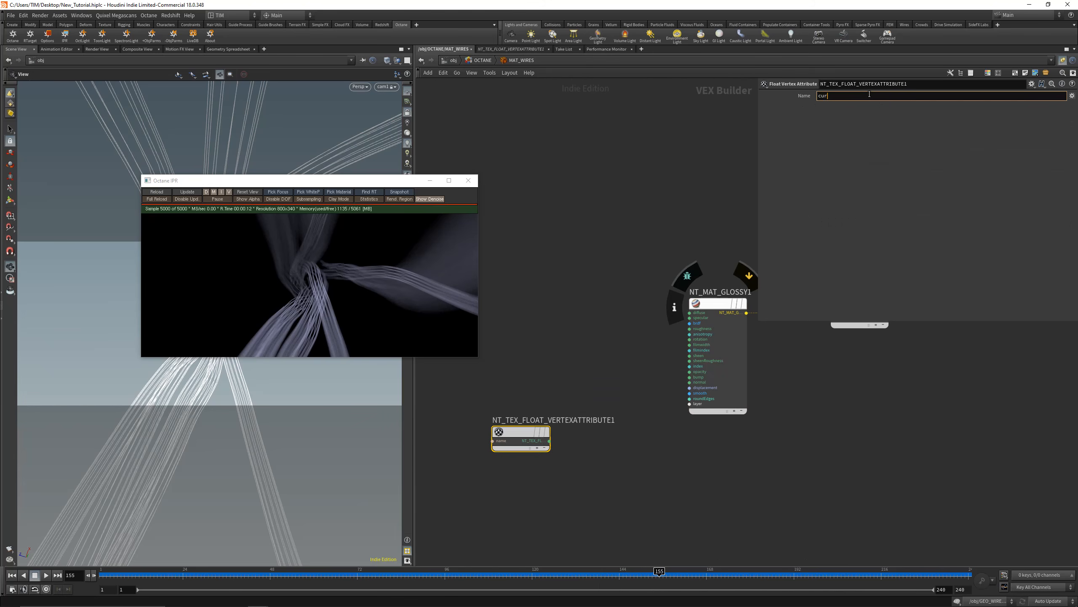
pyautogui.press('Return')
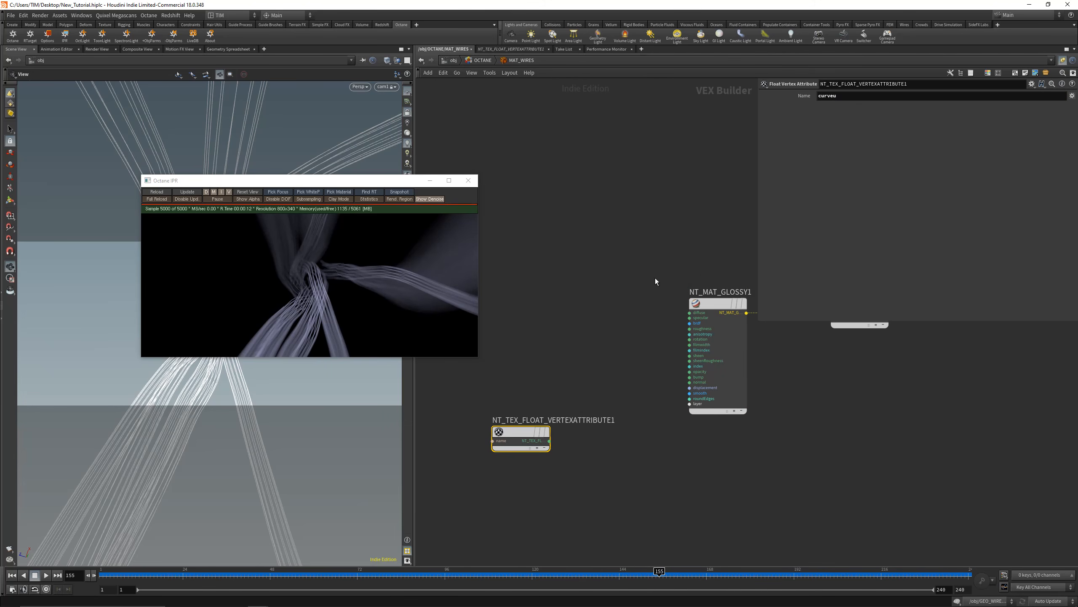
pyautogui.moveTo(550, 441); pyautogui.dragTo(689, 312)
pyautogui.scroll(-2, 530, 263)
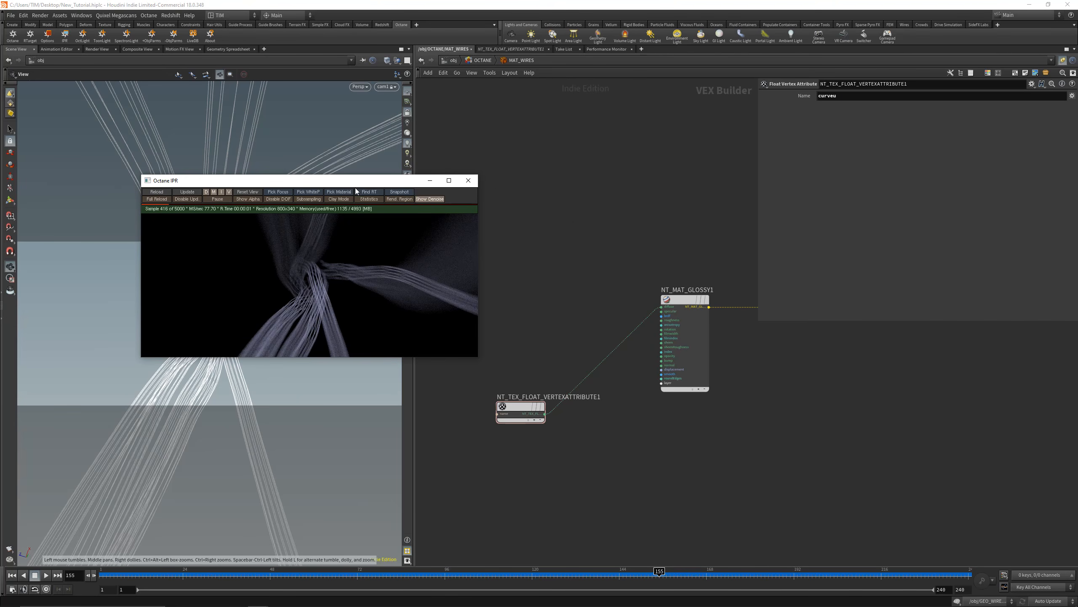
# - Reframe cam1 from farther away to show the full length of the wires, keeping the IPR window clear of the viewport
pyautogui.moveTo(356, 181); pyautogui.dragTo(719, 123)
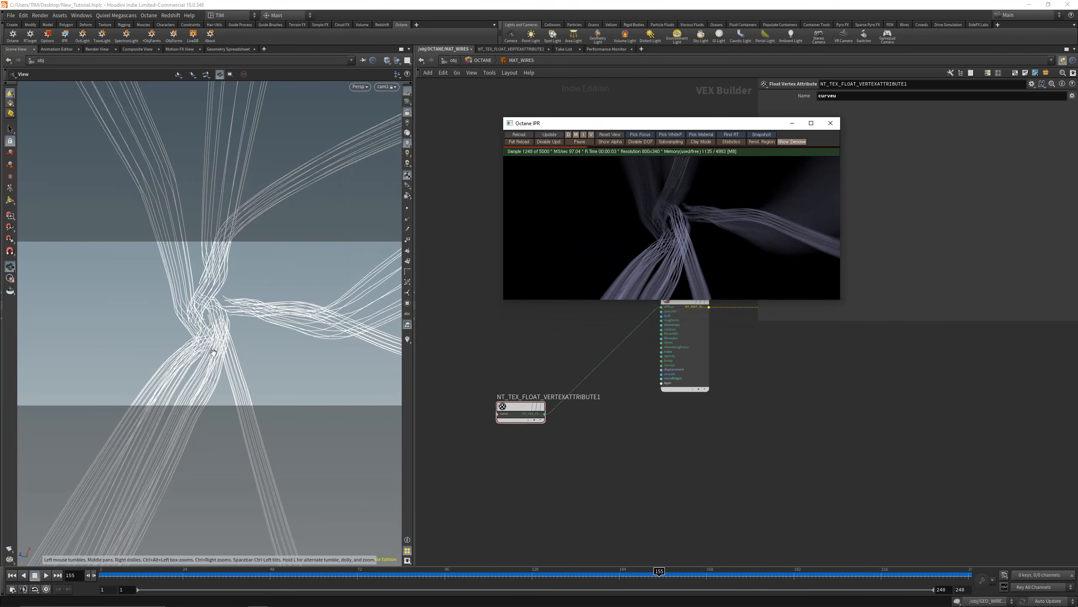
pyautogui.moveTo(213, 352); pyautogui.dragTo(203, 255)
pyautogui.moveTo(199, 386); pyautogui.dragTo(188, 457, button='right')
pyautogui.moveTo(225, 368); pyautogui.dragTo(231, 318, button='middle')
pyautogui.moveTo(231, 320); pyautogui.dragTo(239, 333)
pyautogui.moveTo(255, 300); pyautogui.dragTo(266, 273, button='right')
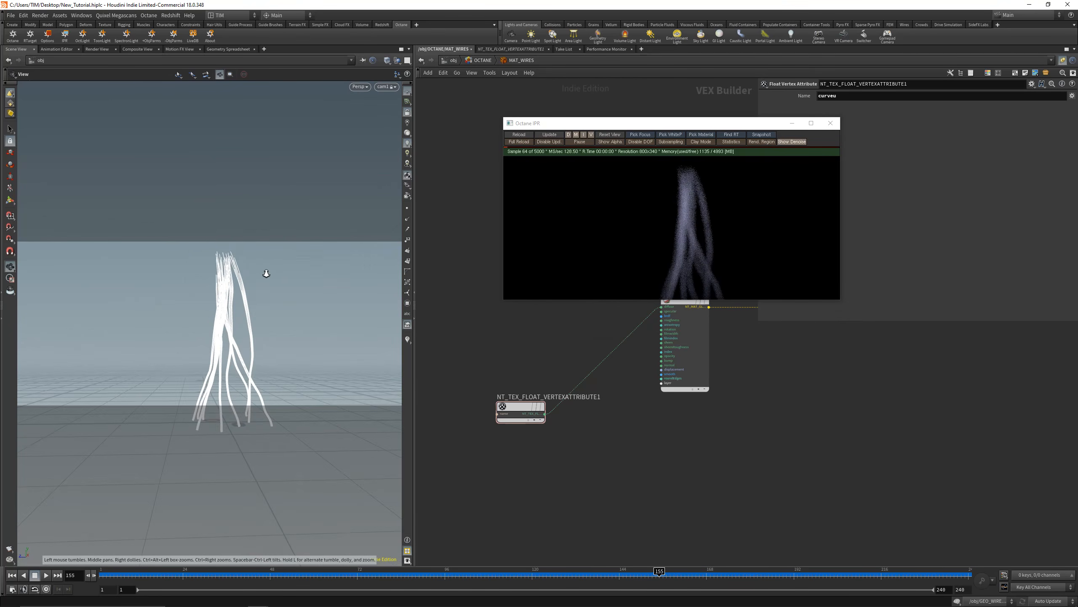
pyautogui.moveTo(254, 293); pyautogui.dragTo(229, 315, button='middle')
pyautogui.moveTo(230, 314); pyautogui.dragTo(236, 297, button='right')
pyautogui.moveTo(236, 297); pyautogui.dragTo(228, 310, button='middle')
pyautogui.moveTo(604, 125); pyautogui.dragTo(692, 166)
# - At the object level, view cam1 from outside and move its focus handle onto the wires, a focus distance of about 5.31
pyautogui.click(450, 60)
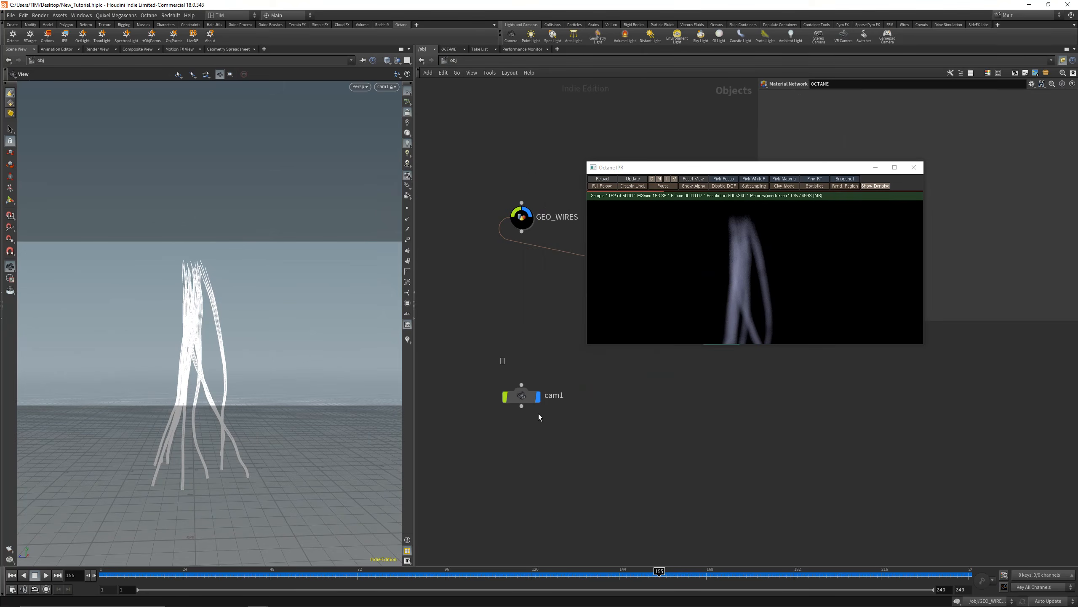
pyautogui.click(523, 396)
pyautogui.press('g')
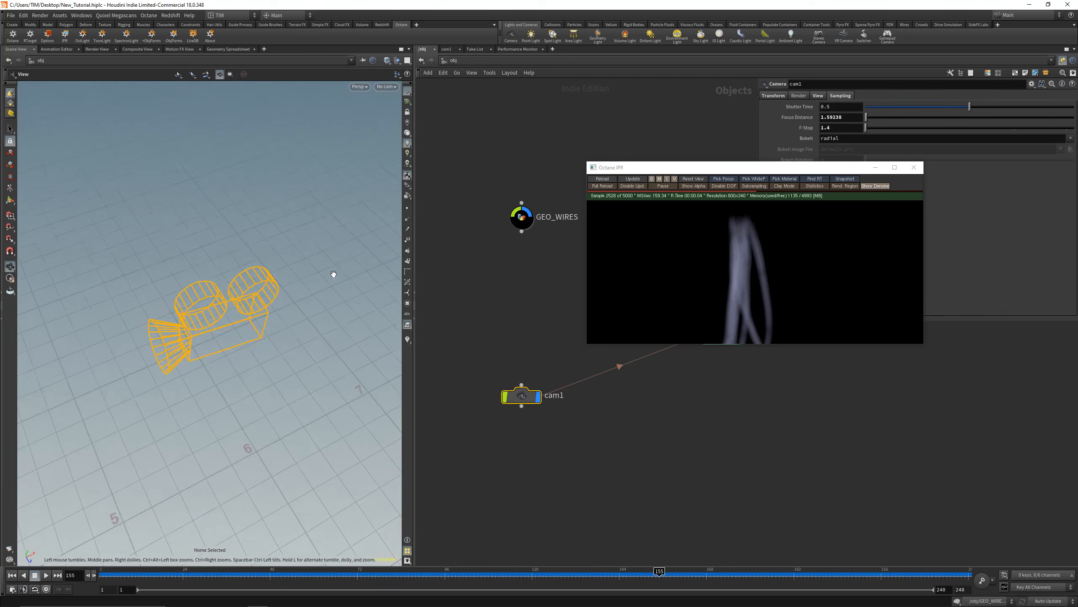
pyautogui.moveTo(280, 183); pyautogui.dragTo(233, 446, button='right')
pyautogui.moveTo(254, 285); pyautogui.dragTo(281, 378, button='middle')
pyautogui.press('Return')
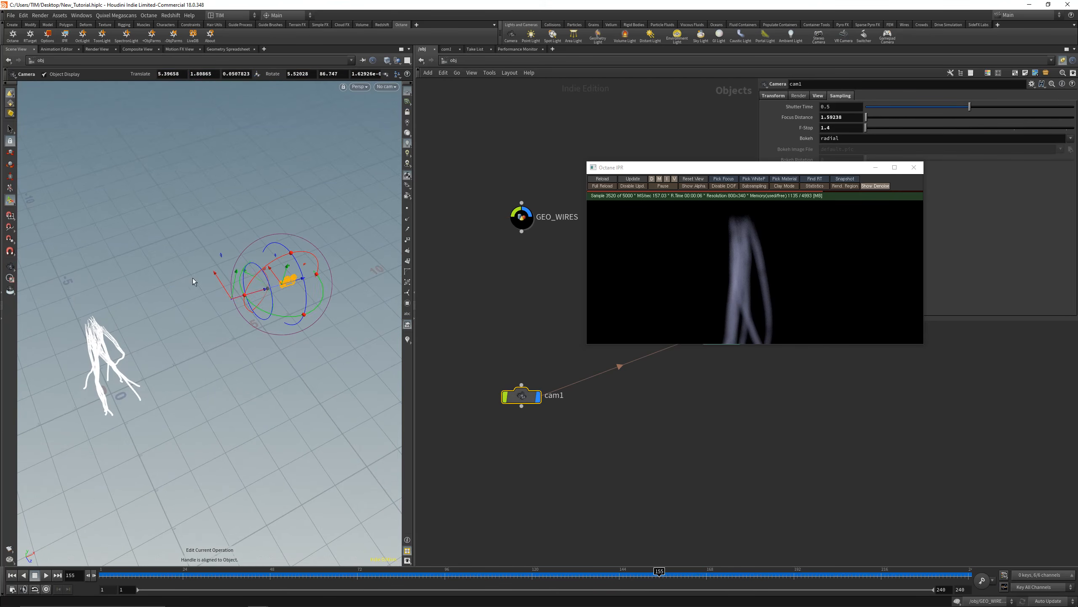
pyautogui.moveTo(246, 294); pyautogui.dragTo(135, 326)
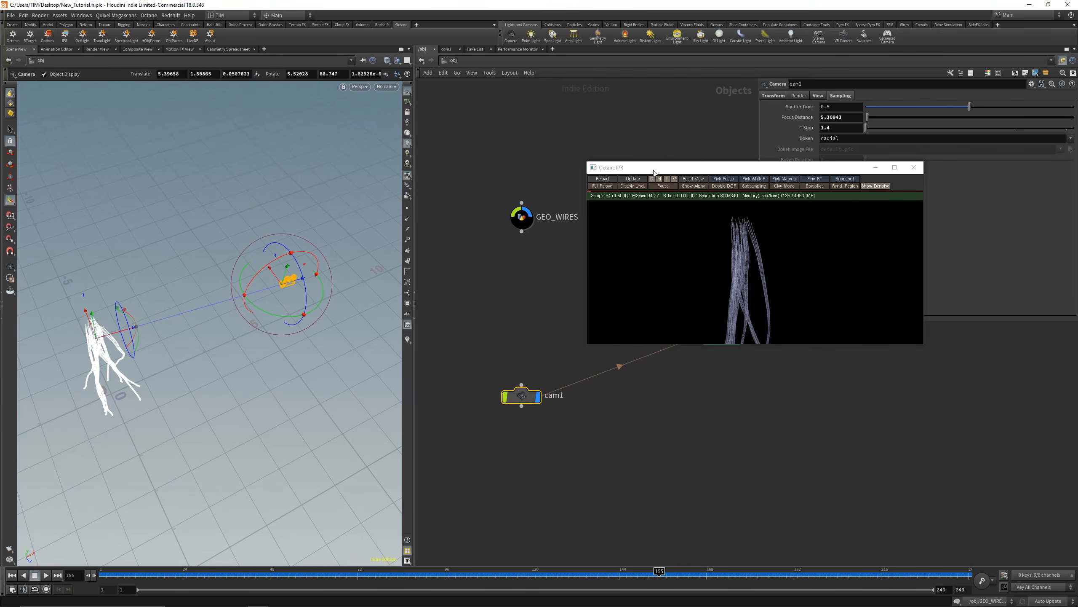
# - Show the Octane settings of GEO_WIRES and close the Octane IPR window
pyautogui.moveTo(654, 173); pyautogui.dragTo(153, 170)
pyautogui.moveTo(598, 292); pyautogui.dragTo(500, 178)
pyautogui.click(843, 96)
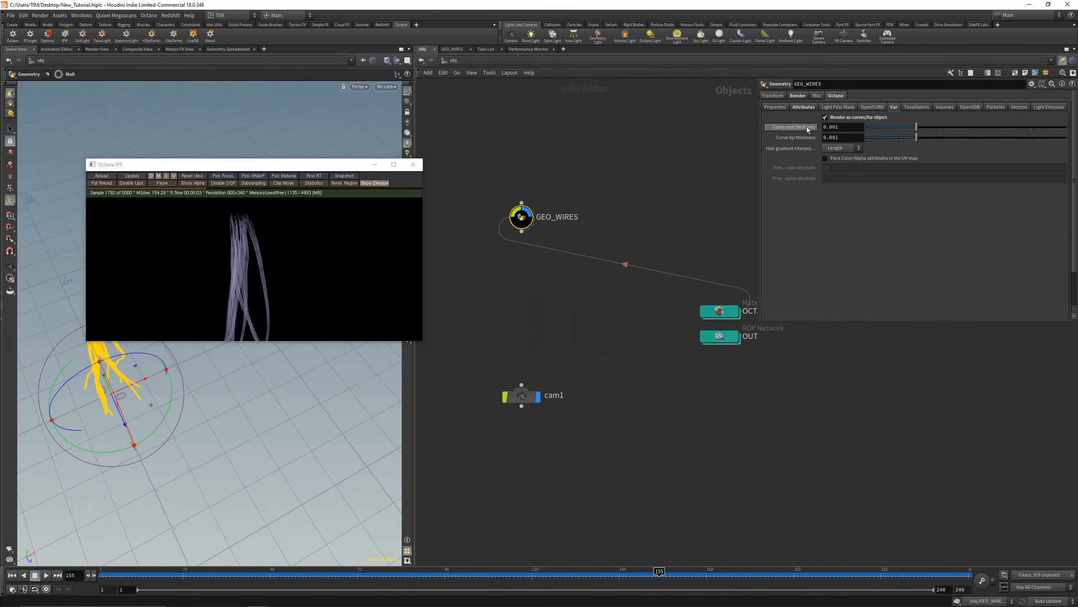
pyautogui.click(413, 164)
pyautogui.click(551, 321)
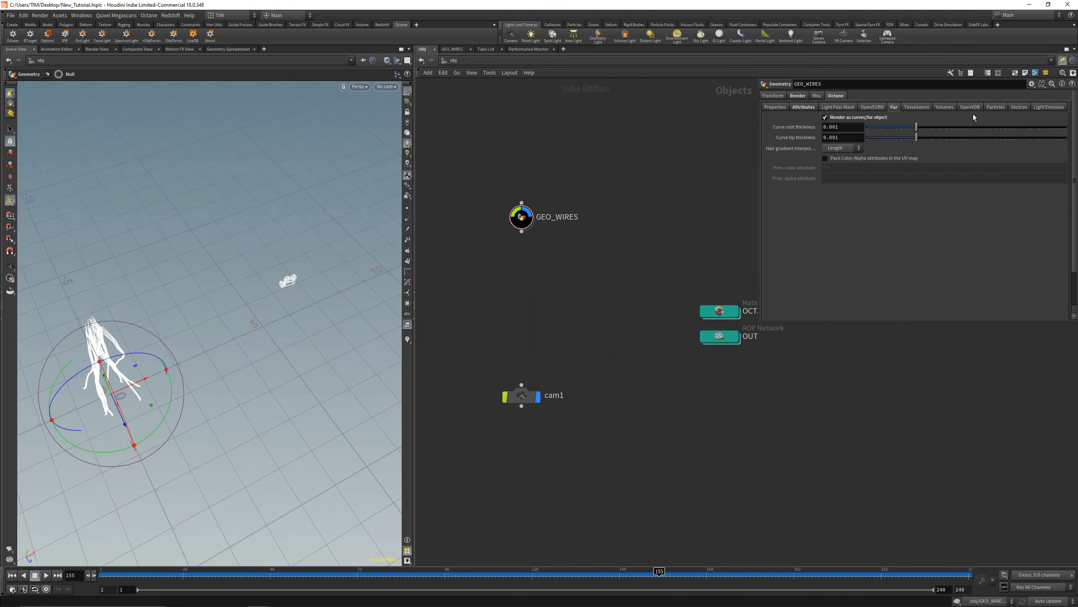
# - Enter curveu as a point vector attribute in the Octane attribute settings of GEO_WIRES
pyautogui.click(799, 109)
pyautogui.doubleClick(849, 118)
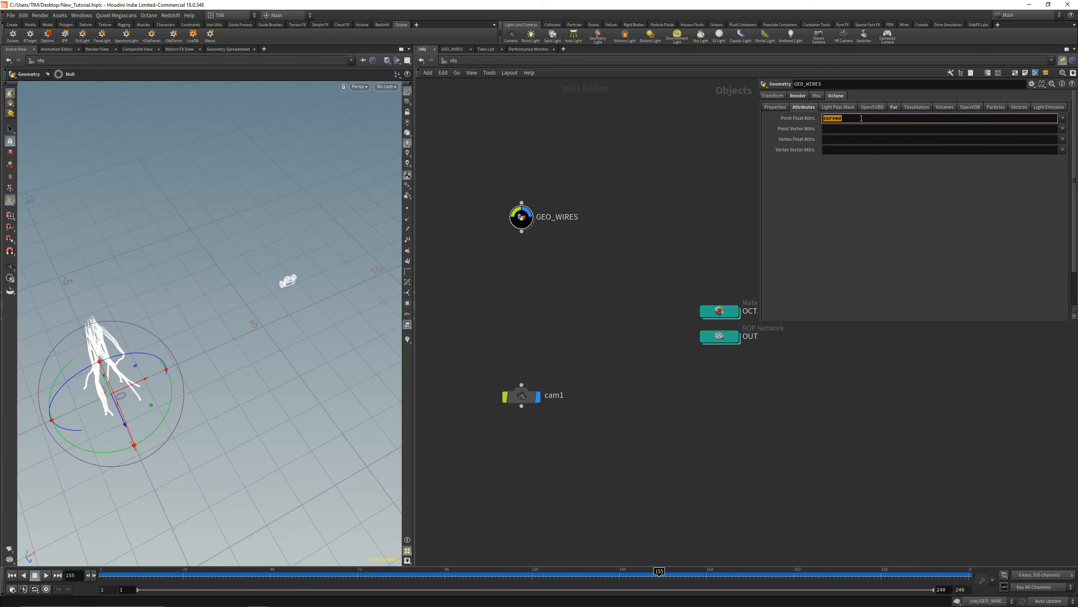
pyautogui.click(848, 130)
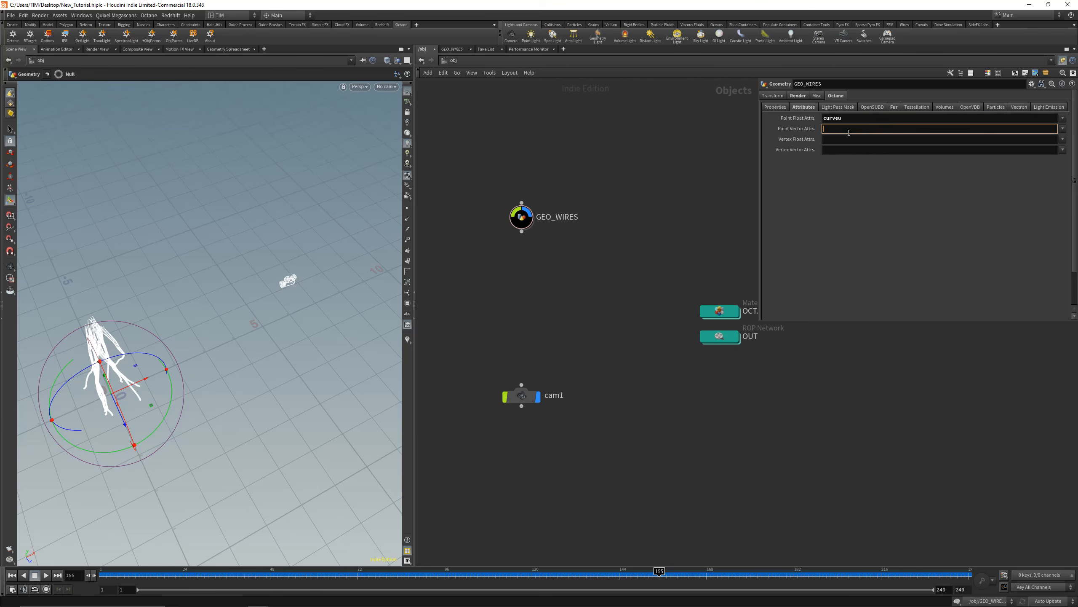
pyautogui.click(678, 225)
# - Inside GEO_WIRES, move OUT_WIRES down and add an Attribute Wrangle fed by foreach_end2
pyautogui.doubleClick(521, 217)
pyautogui.moveTo(619, 395); pyautogui.dragTo(665, 226, button='middle')
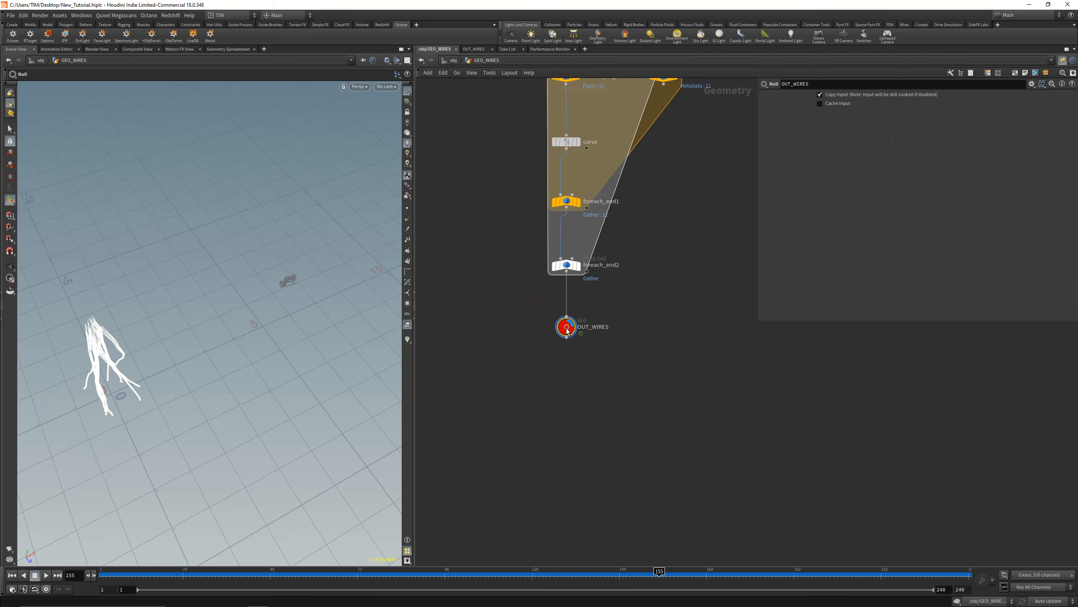
pyautogui.moveTo(566, 329); pyautogui.dragTo(567, 388)
pyautogui.scroll(3, 541, 311)
pyautogui.press('Tab')
pyautogui.write('aw')
pyautogui.click(646, 206)
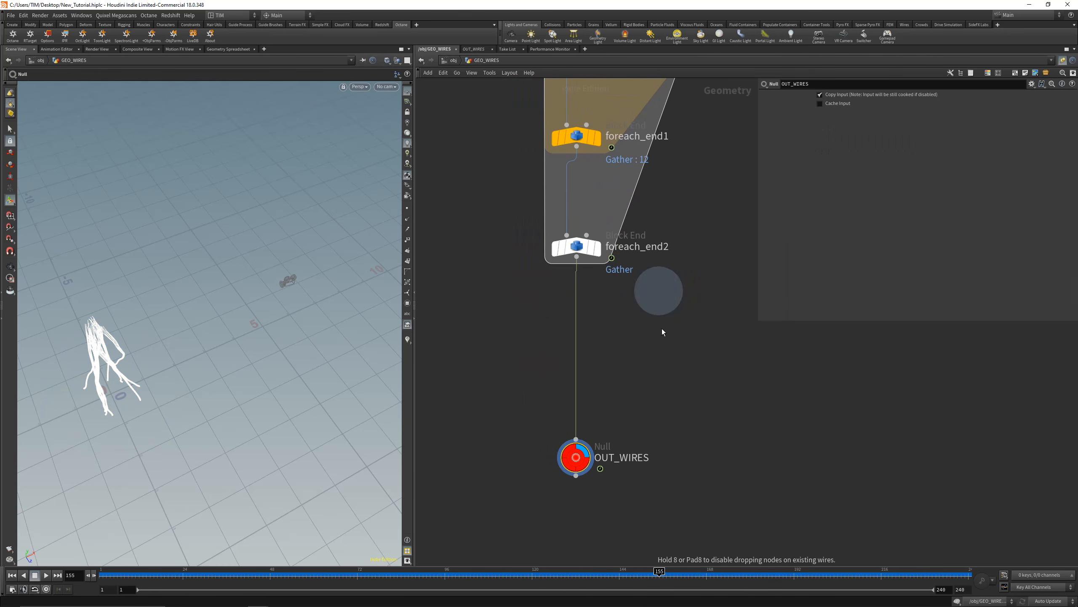
pyautogui.click(663, 332)
pyautogui.moveTo(577, 257); pyautogui.dragTo(646, 330)
pyautogui.click(674, 343)
pyautogui.click(776, 160)
pyautogui.write('f')
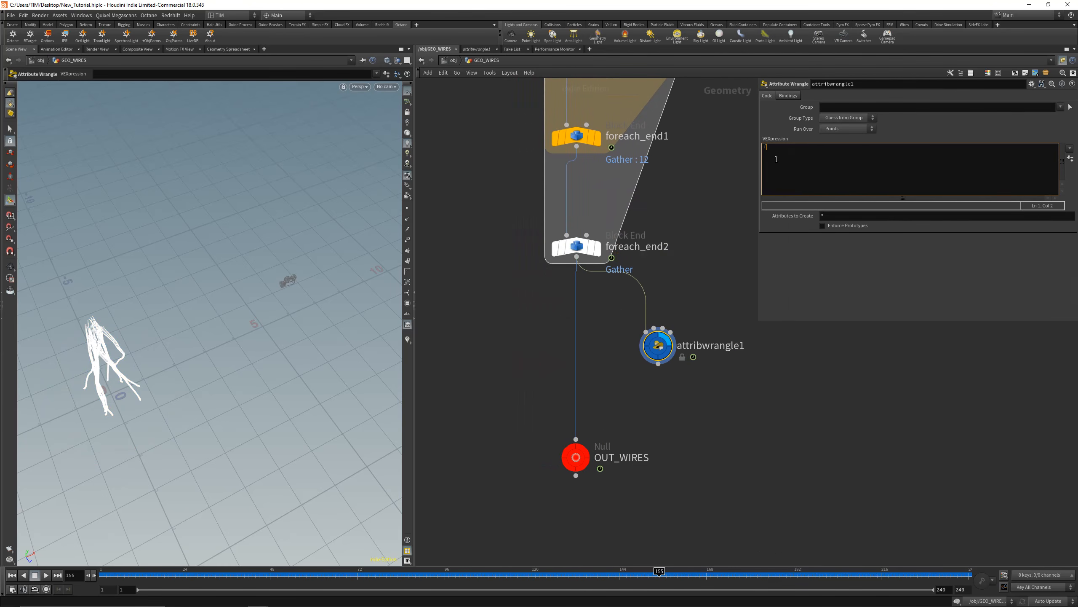
pyautogui.write('@mask = @curveu;')
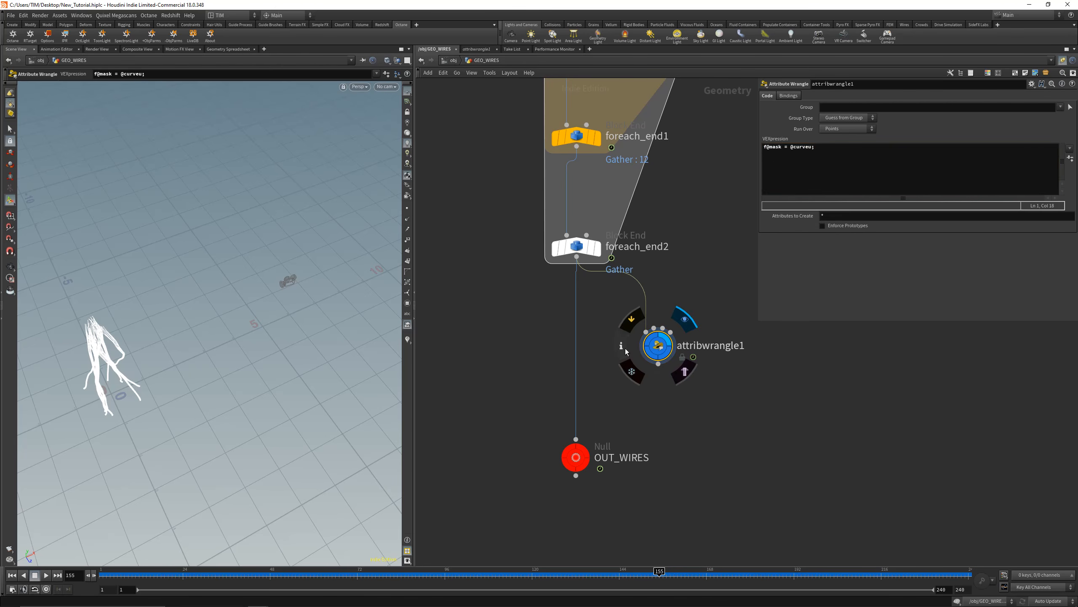
pyautogui.click(621, 346)
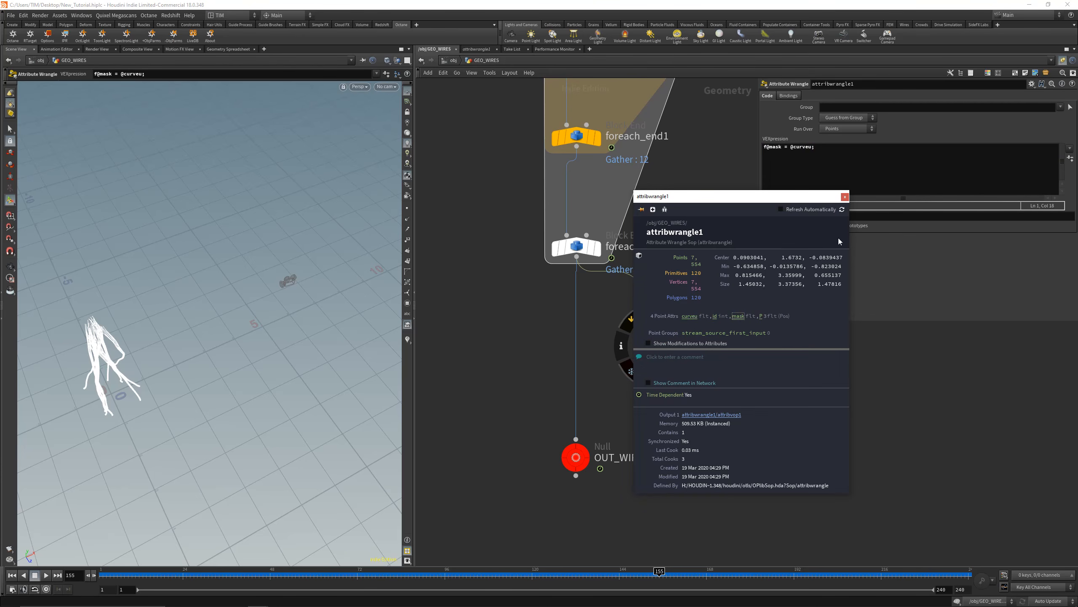
pyautogui.click(845, 196)
pyautogui.click(407, 340)
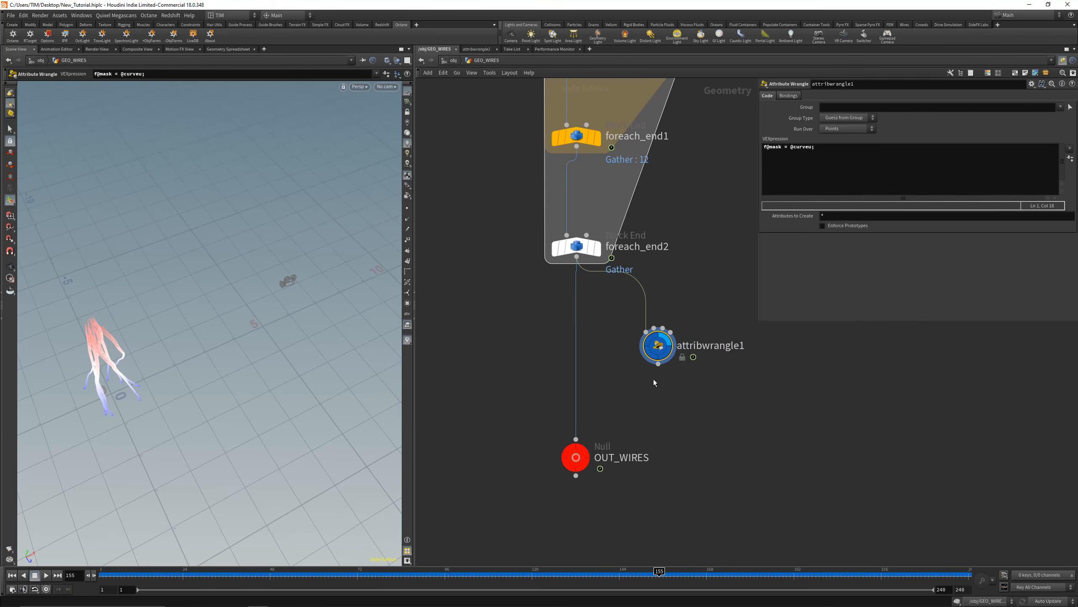
# - Wire the attribute wrangle into OUT_WIRES, save the scene and return to the object level
pyautogui.click(658, 364)
pyautogui.click(575, 440)
pyautogui.click(583, 450)
pyautogui.hotkey('ctrl', 's')
pyautogui.press('u')
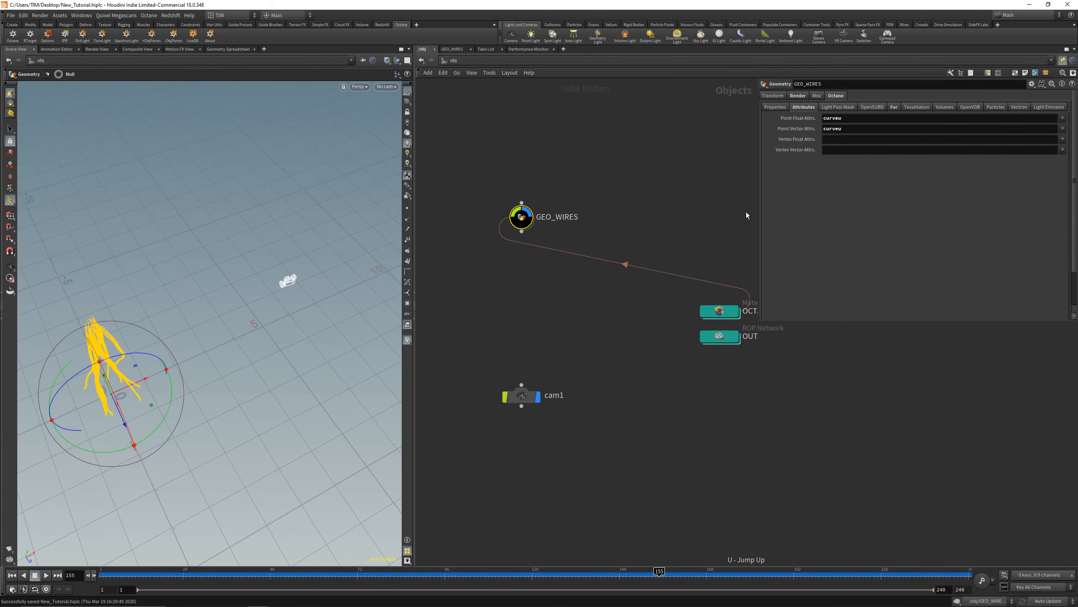
# - Clear the point float and point vector attributes of GEO_WIRES and choose mask as the point float attribute
pyautogui.moveTo(823, 119); pyautogui.dragTo(740, 132)
pyautogui.press('BackSpace')
pyautogui.press('BackSpace')
pyautogui.click(1063, 118)
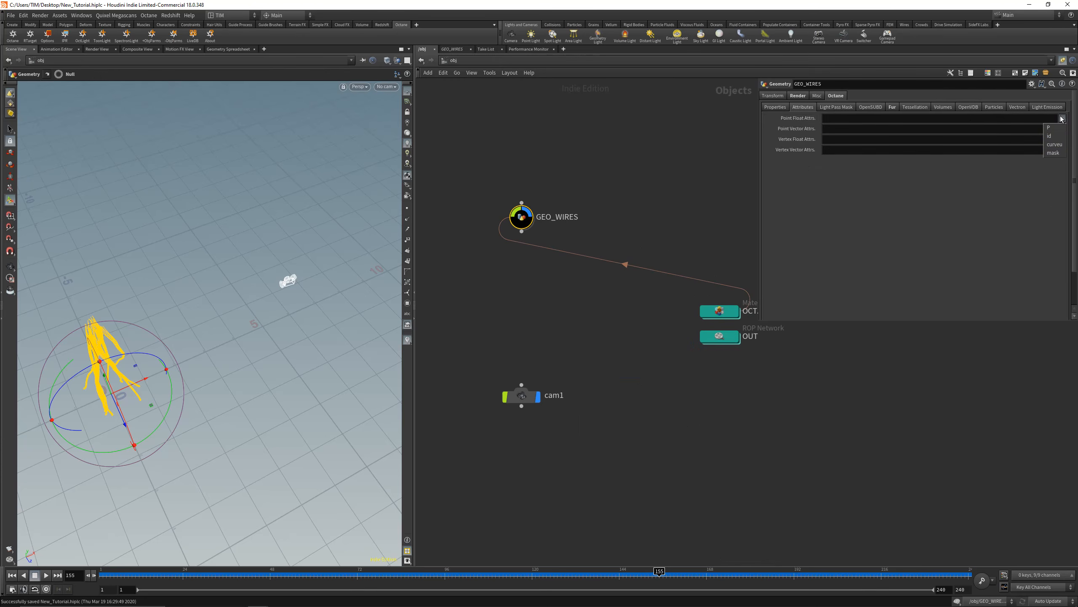
pyautogui.click(1053, 152)
# - Open the MAT_WIRES material in the OCTANE network and set the float vertex attribute's name to mask
pyautogui.doubleClick(719, 311)
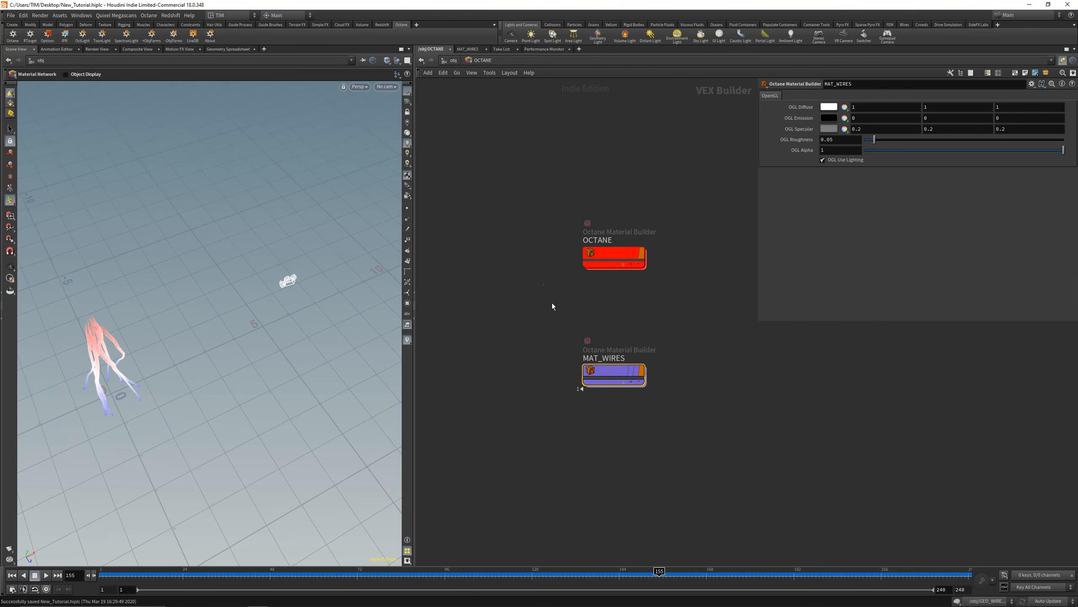
pyautogui.click(609, 370)
pyautogui.doubleClick(609, 369)
pyautogui.click(880, 94)
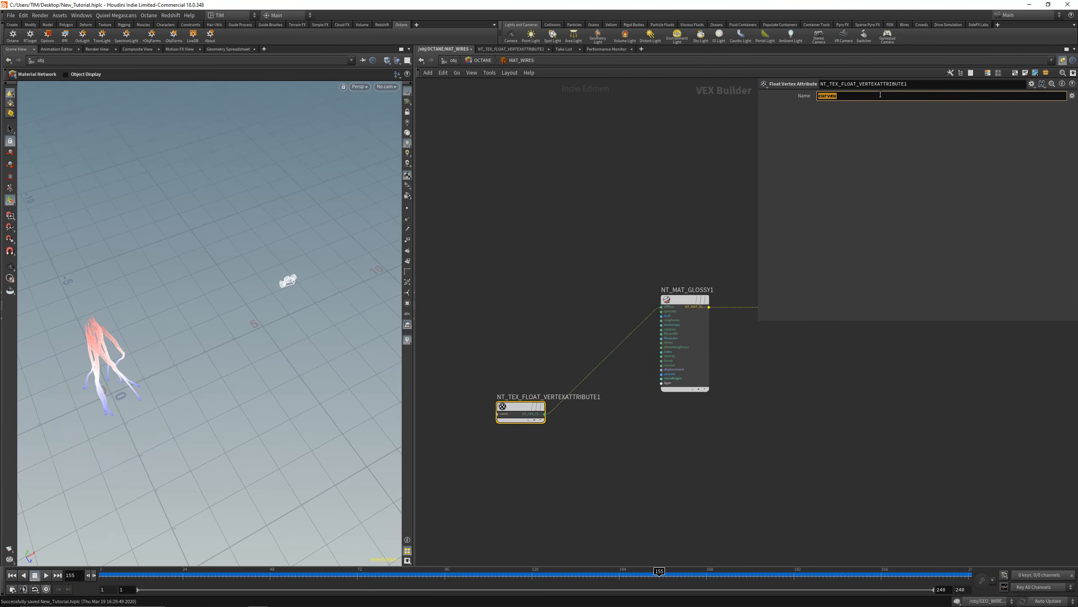
pyautogui.press('Return')
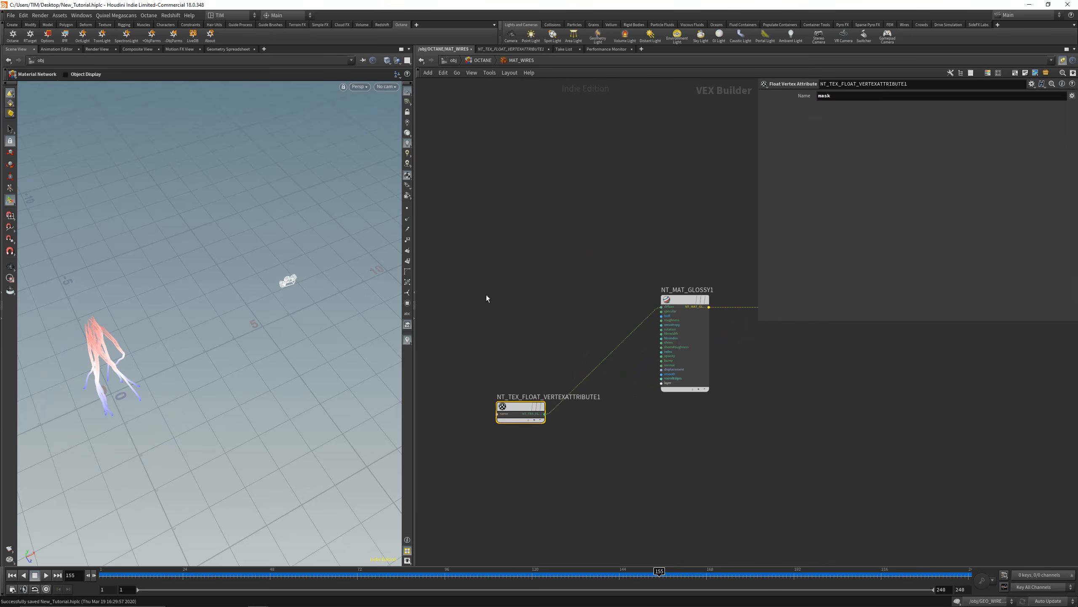
# - Return to the object level, look through cam1 in the viewport and start the Octane IPR render
pyautogui.press('u')
pyautogui.click(522, 395)
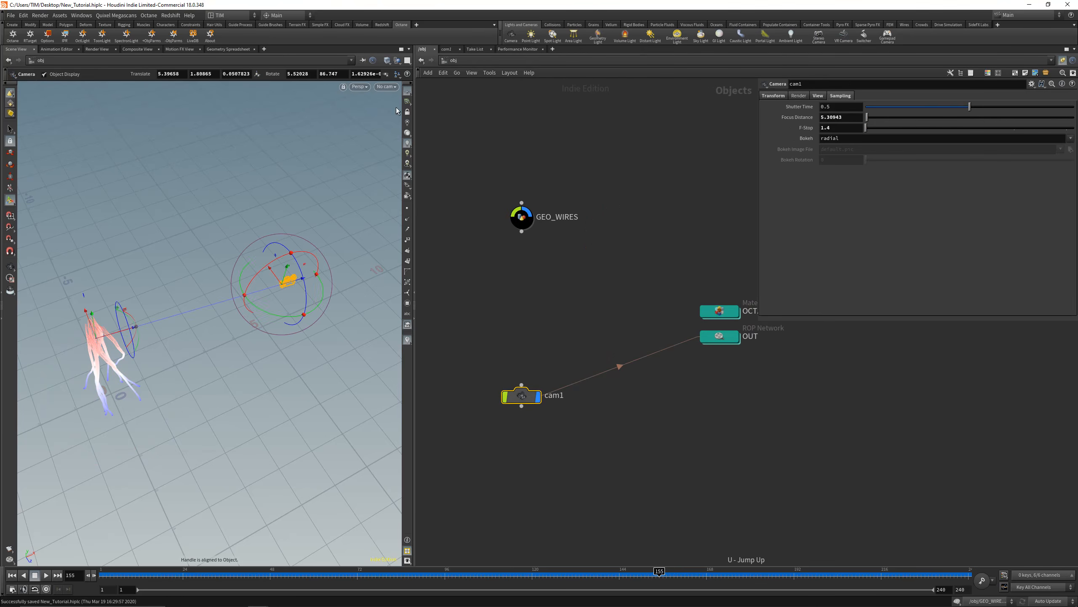
pyautogui.click(387, 87)
pyautogui.click(405, 118)
pyautogui.click(64, 36)
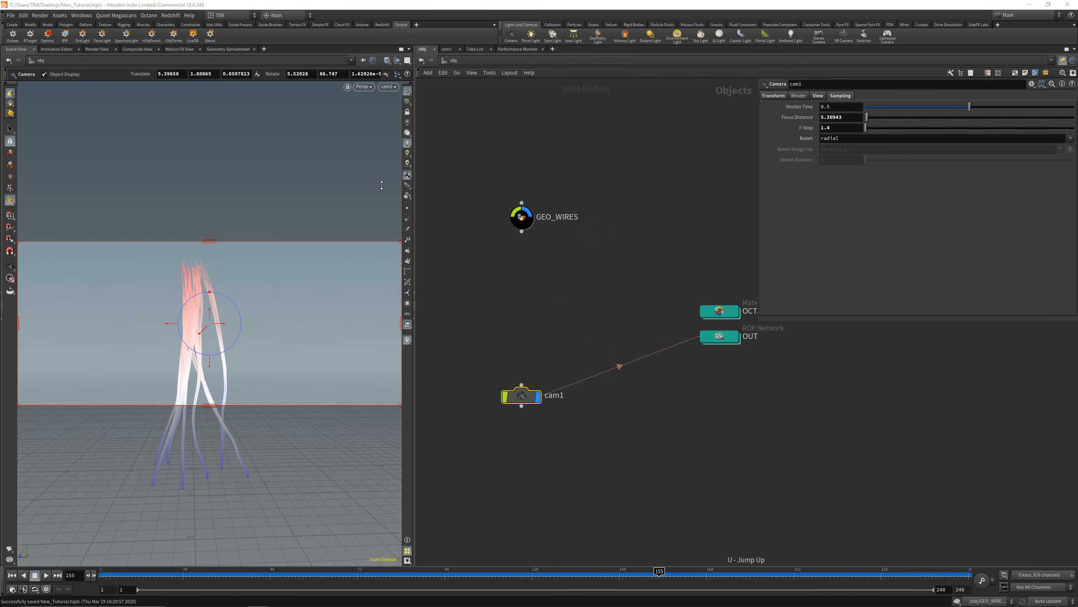
# - Choose mask as the point vector attribute of GEO_WIRES
pyautogui.doubleClick(719, 311)
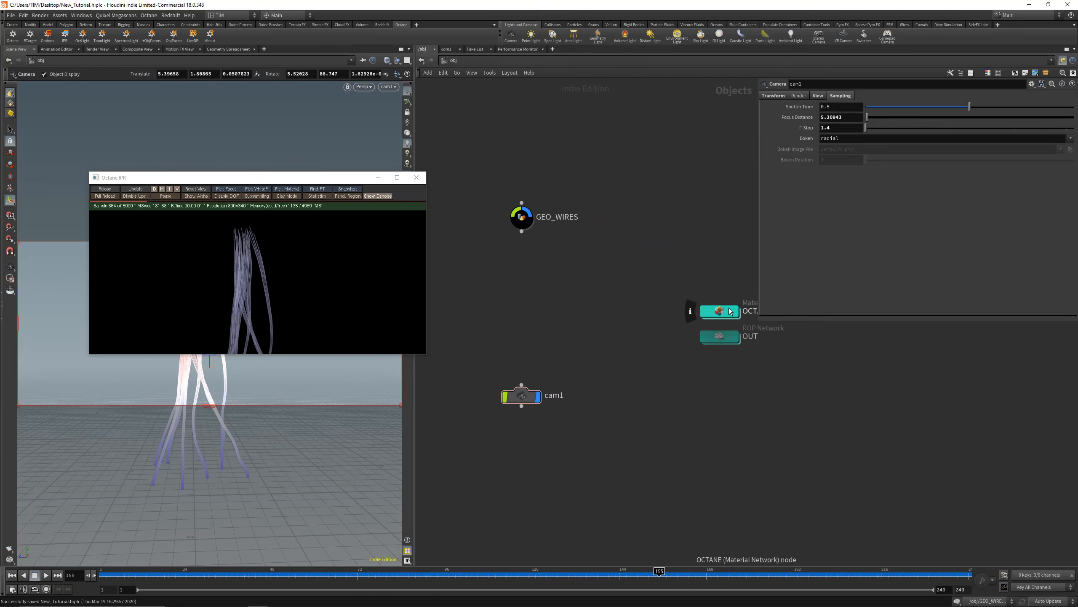
pyautogui.press('u')
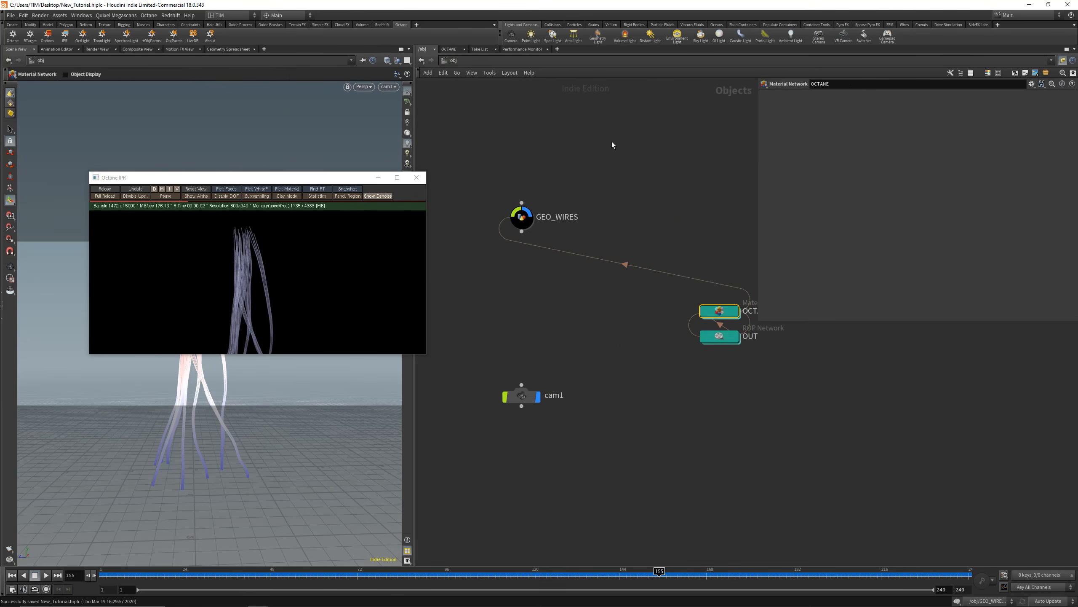
pyautogui.click(521, 218)
pyautogui.click(1062, 129)
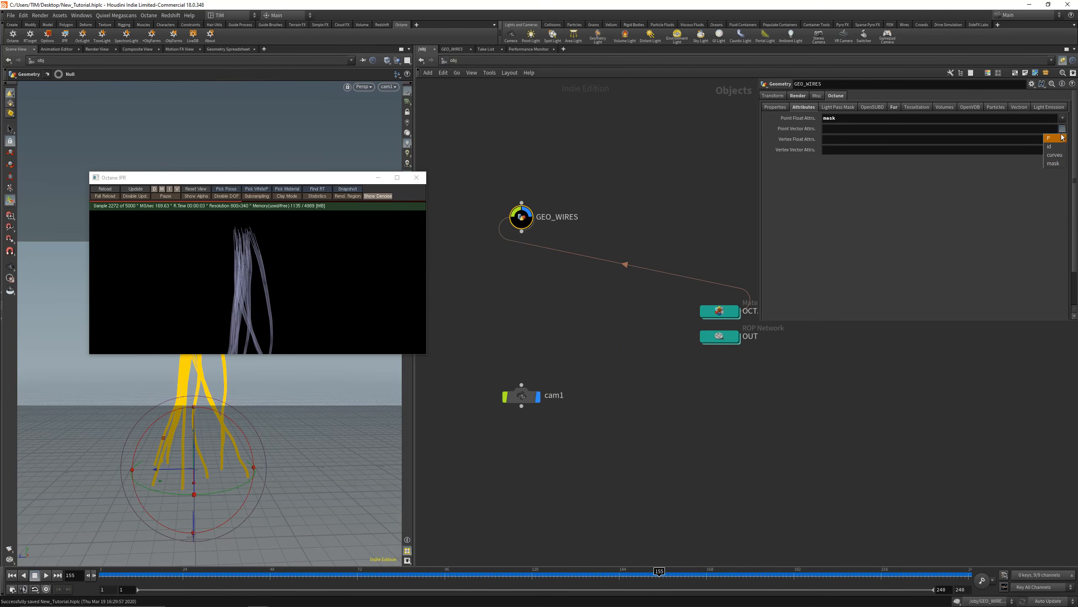
pyautogui.click(1054, 163)
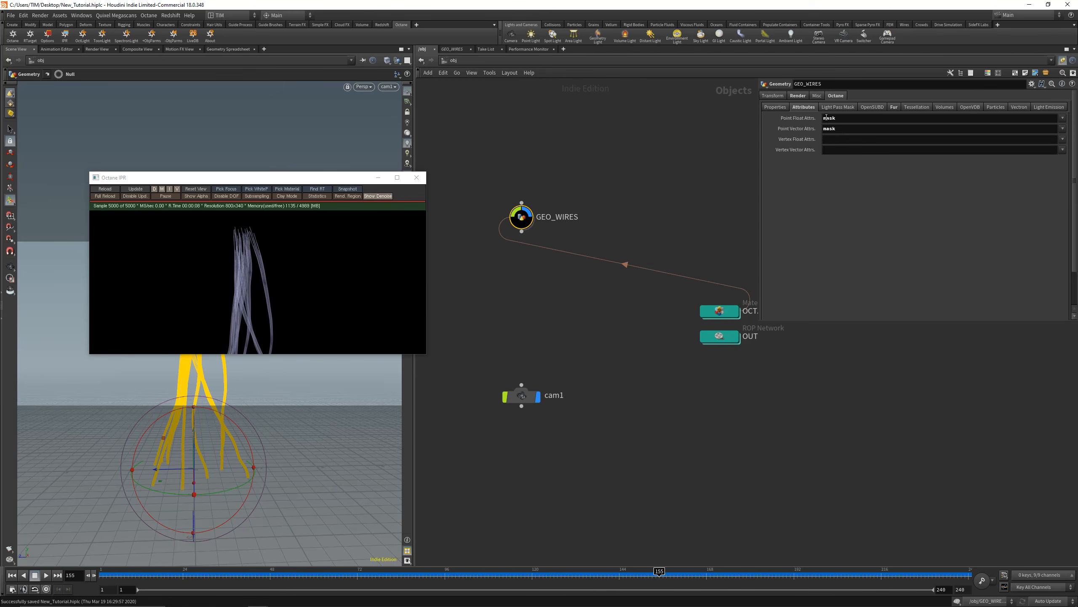
# - Reopen the MAT_WIRES material and move the float vertex attribute node down, away from the glossy material
pyautogui.doubleClick(718, 312)
pyautogui.doubleClick(641, 352)
pyautogui.moveTo(663, 466); pyautogui.dragTo(713, 447, button='middle')
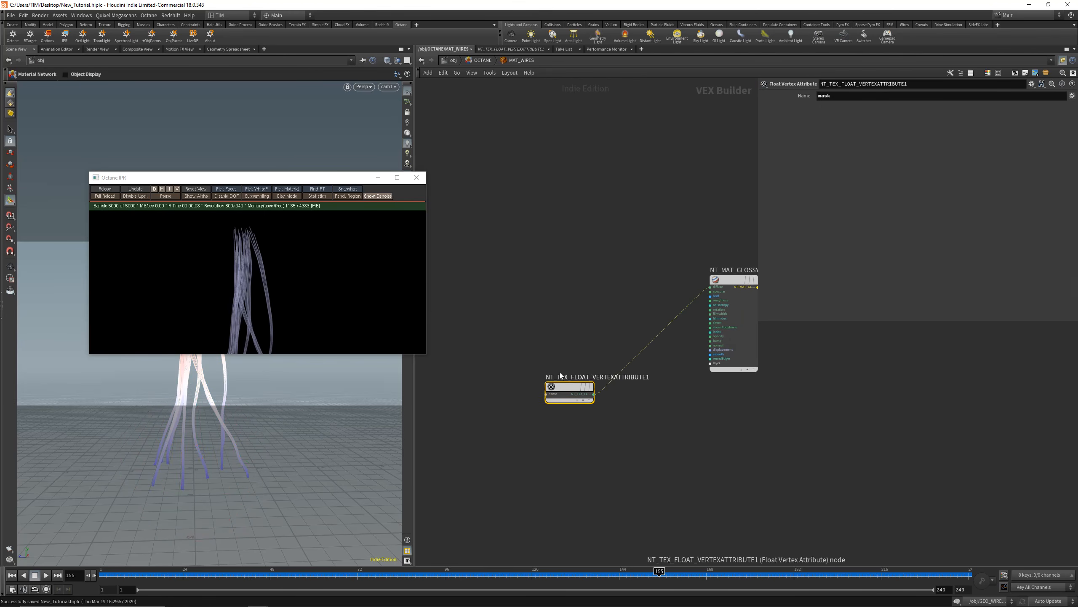
pyautogui.moveTo(560, 387); pyautogui.dragTo(512, 419)
# - Add a Color Vertex Attribute node above the float attribute node and set its name to mask
pyautogui.press('Tab')
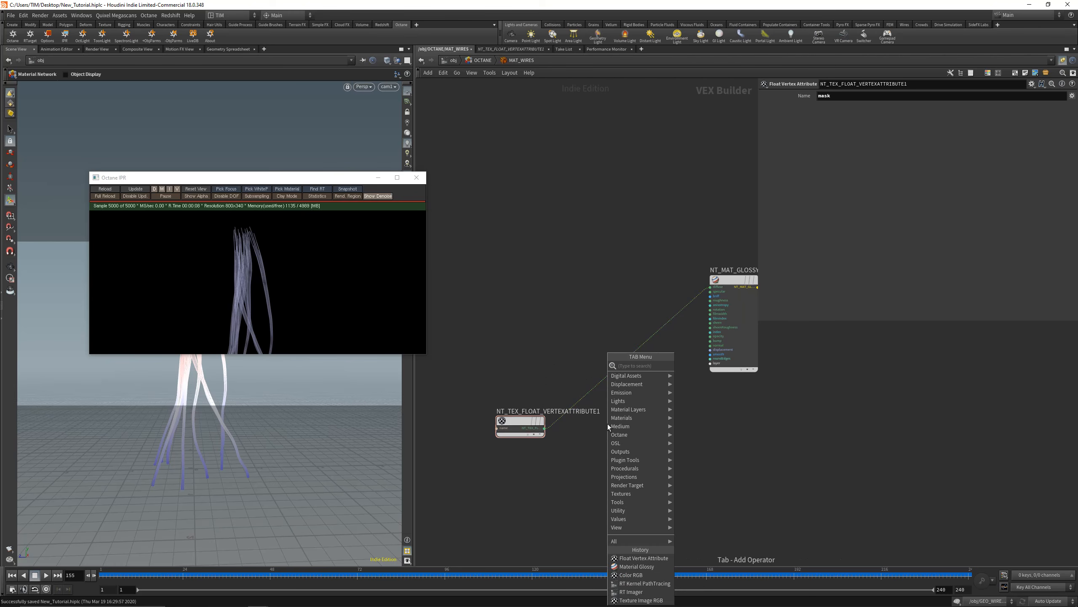
pyautogui.write('att')
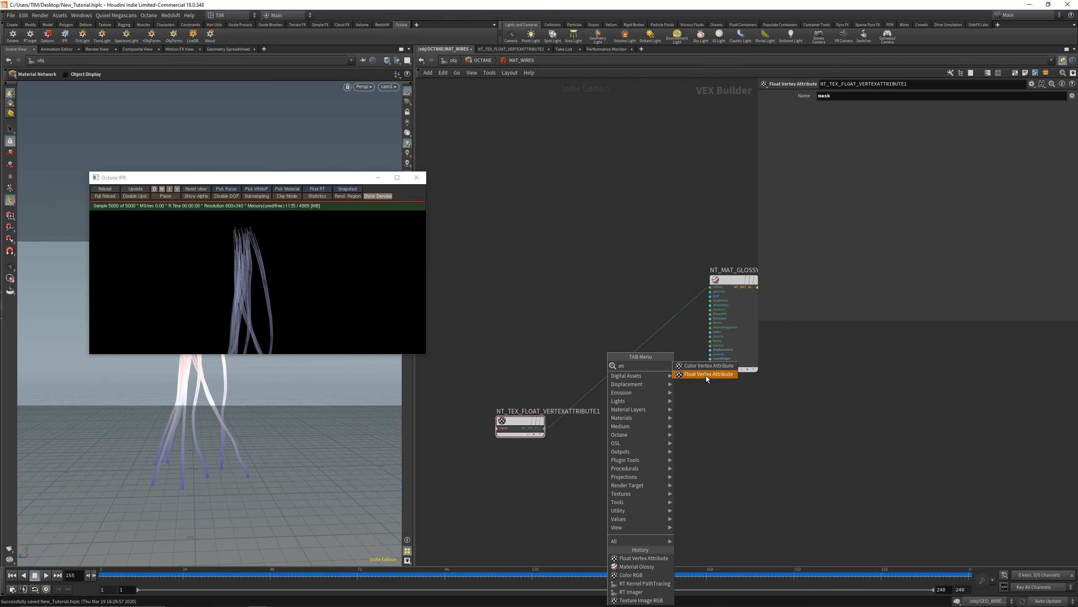
pyautogui.click(709, 365)
pyautogui.click(558, 309)
pyautogui.click(848, 98)
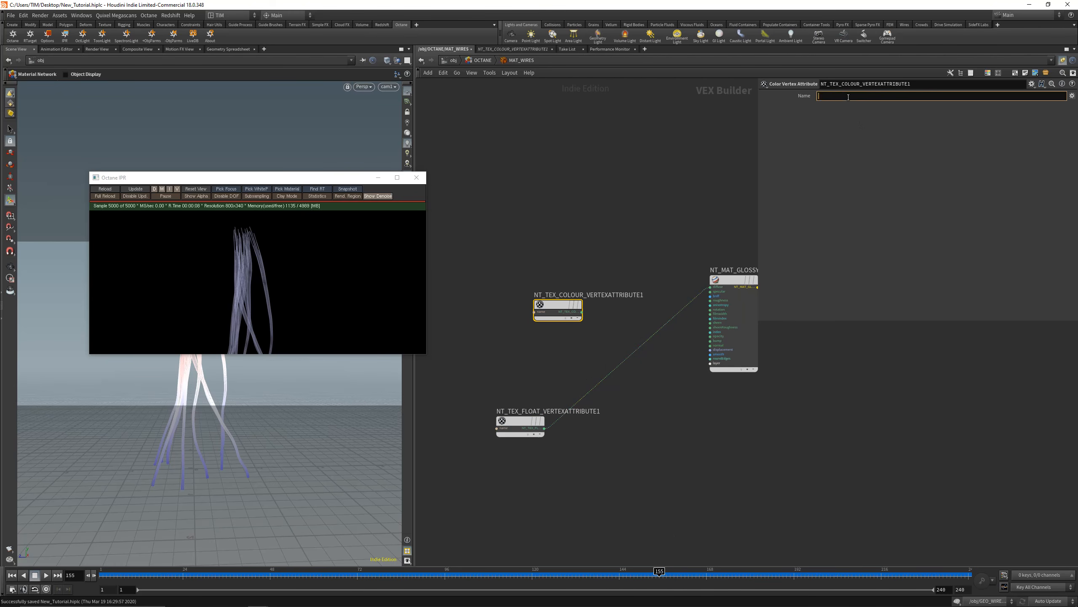
pyautogui.write('mask')
pyautogui.press('Return')
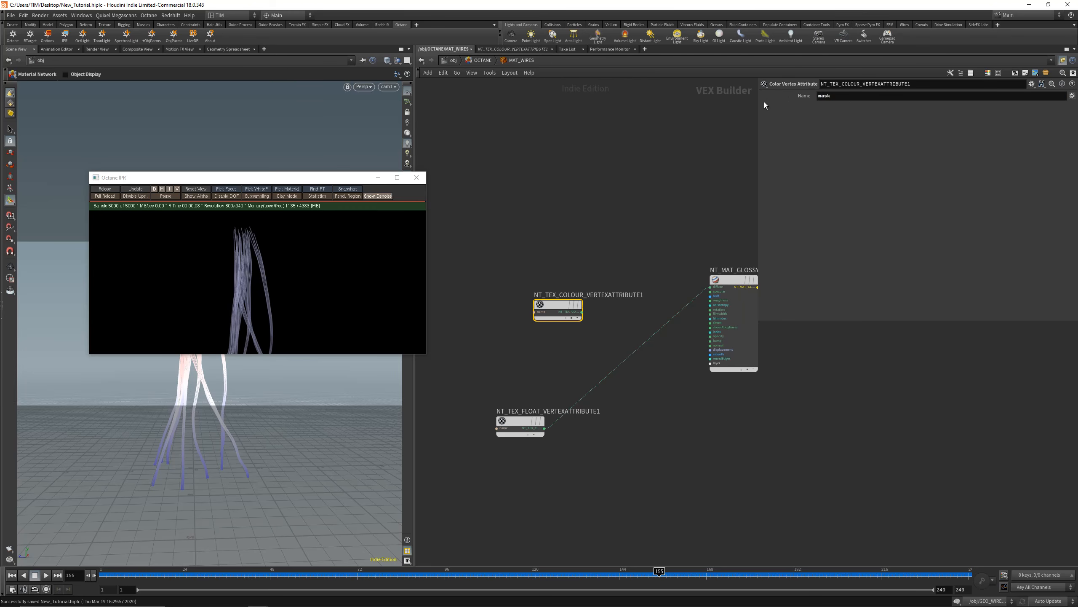
# - Try the color vertex attribute as the glossy material's diffuse input, reload the render and restore the float attribute's connection
pyautogui.moveTo(582, 312); pyautogui.dragTo(709, 288)
pyautogui.click(105, 189)
pyautogui.moveTo(607, 221); pyautogui.dragTo(583, 228, button='middle')
pyautogui.press('y')
pyautogui.moveTo(603, 288); pyautogui.dragTo(685, 294)
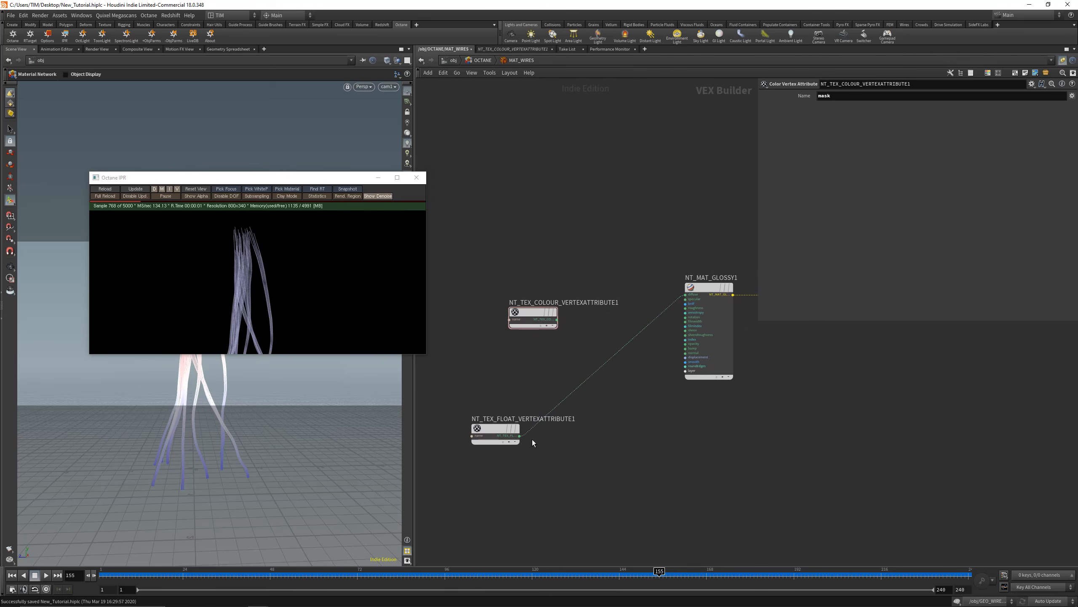
# - Insert a gradient node on the wire between the float vertex attribute and the glossy material's diffuse input
pyautogui.moveTo(512, 428); pyautogui.dragTo(539, 469)
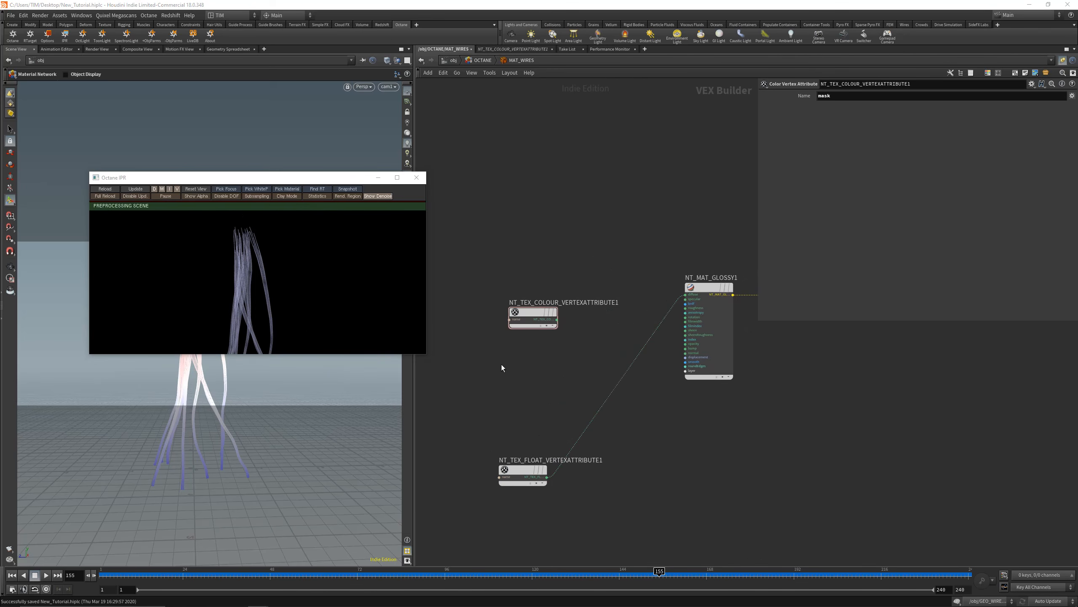
pyautogui.press('Tab')
pyautogui.write('gra')
pyautogui.press('Return')
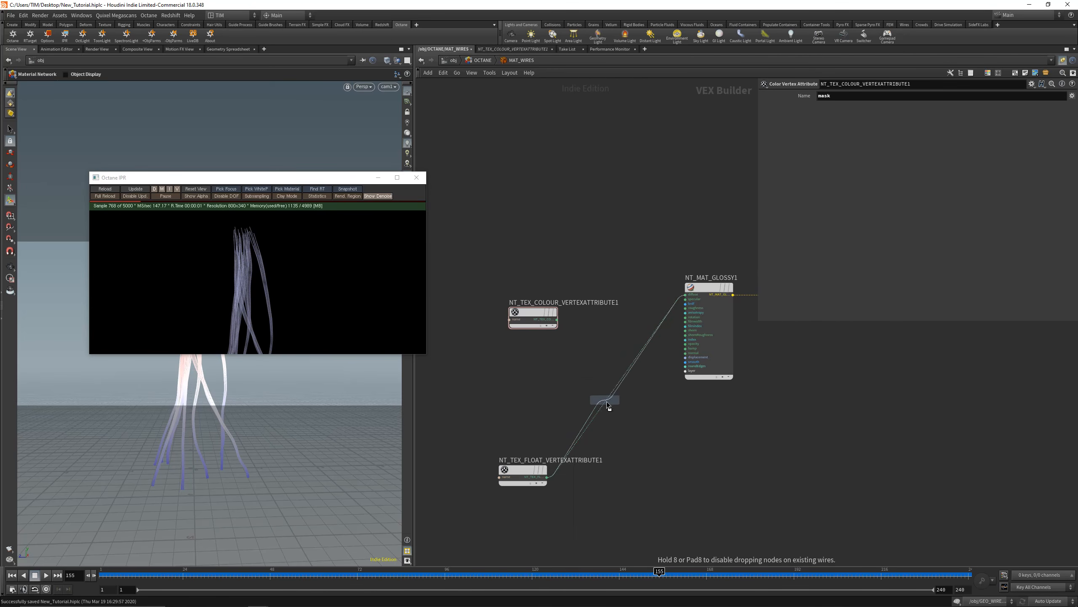
pyautogui.click(607, 401)
pyautogui.moveTo(786, 134); pyautogui.dragTo(895, 149)
# - Delete the color vertex attribute node, align the float attribute beside the gradient and switch the wiring style to rounded
pyautogui.click(556, 323)
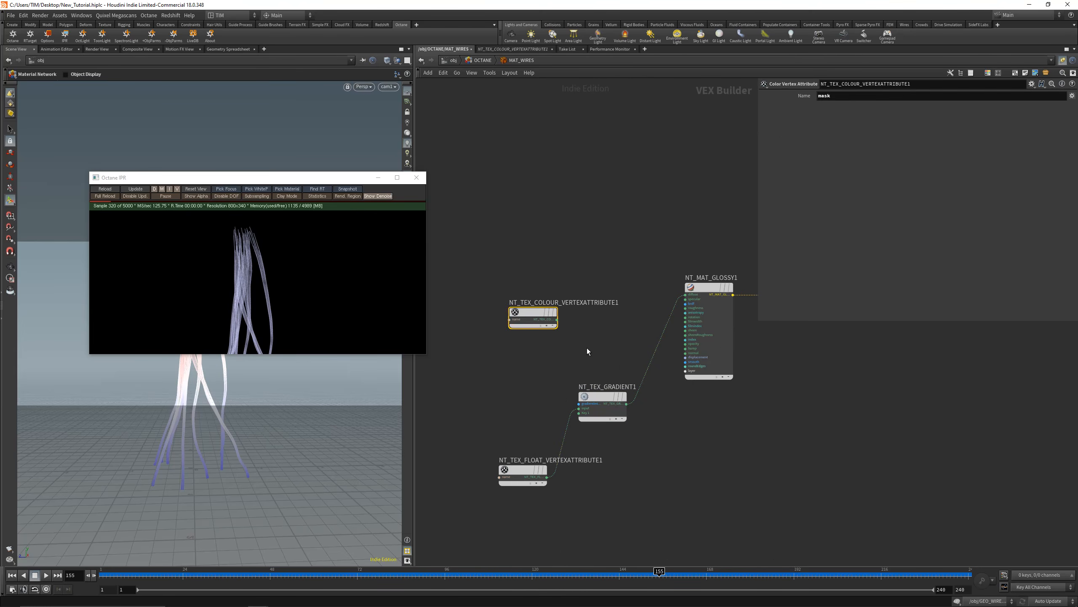
pyautogui.press('Delete')
pyautogui.moveTo(519, 476); pyautogui.dragTo(488, 402)
pyautogui.hotkey('shift', 's')
# - Add a red FF0000 key at the start of NT_TEX_GRADIENT1 and slide it to about position 0.49
pyautogui.moveTo(568, 334); pyautogui.dragTo(621, 435)
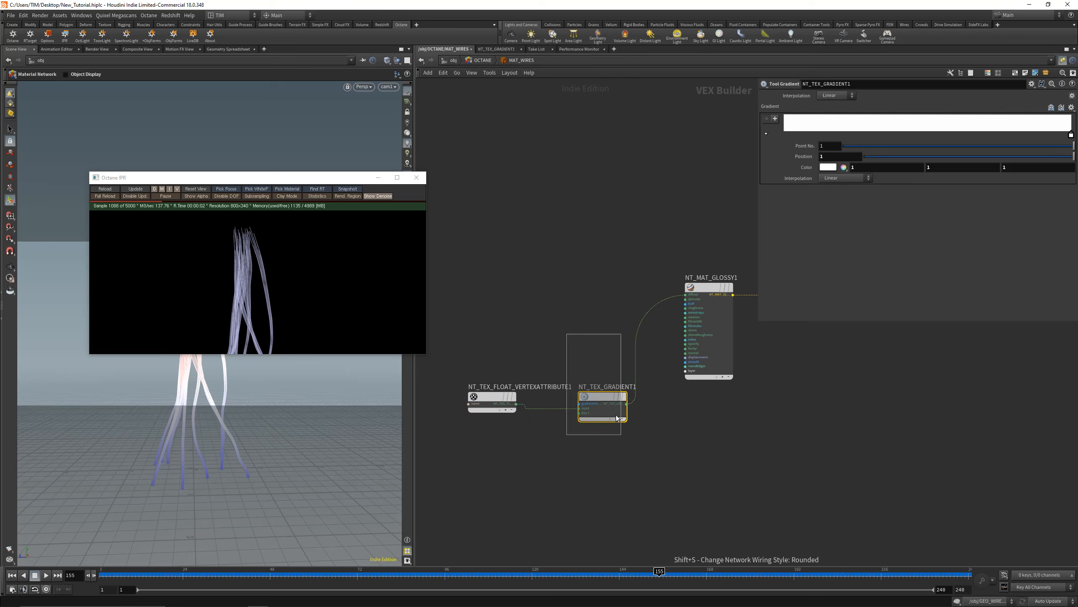
pyautogui.click(493, 399)
pyautogui.click(601, 399)
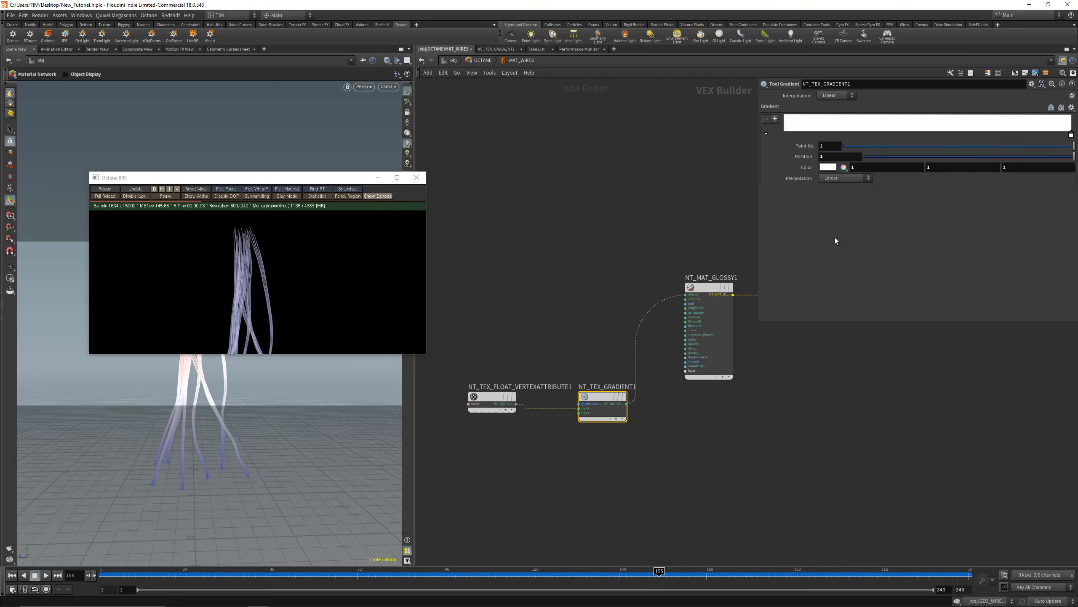
pyautogui.click(785, 128)
pyautogui.click(826, 167)
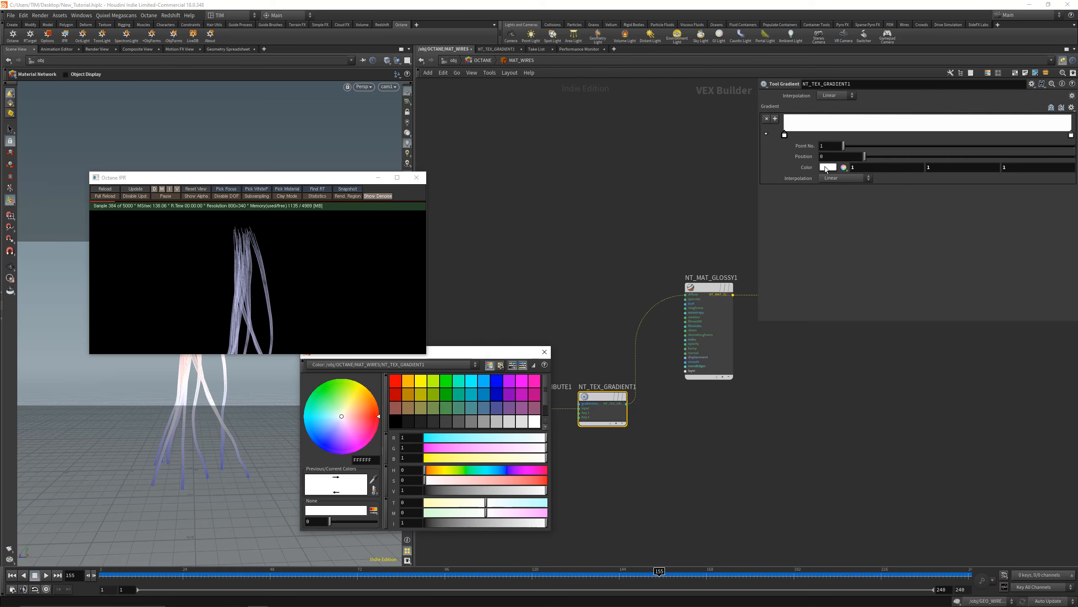
pyautogui.click(394, 386)
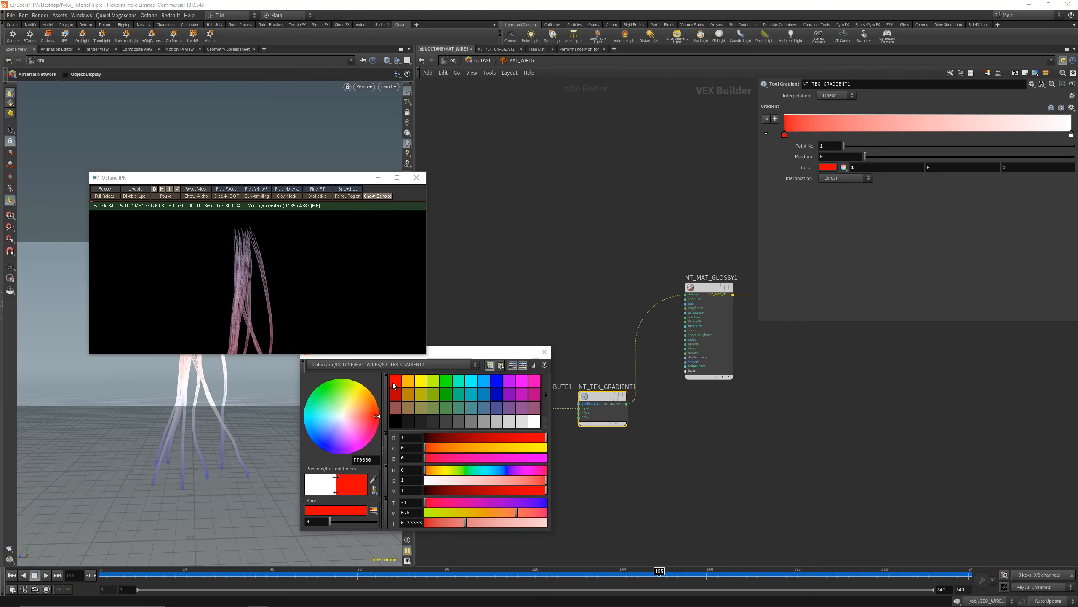
pyautogui.click(544, 352)
pyautogui.moveTo(785, 135); pyautogui.dragTo(926, 135)
# - Return to the object level, select cam1, enlarge the Octane IPR window and place it clear of the viewport
pyautogui.moveTo(266, 172); pyautogui.dragTo(392, 241)
pyautogui.click(452, 60)
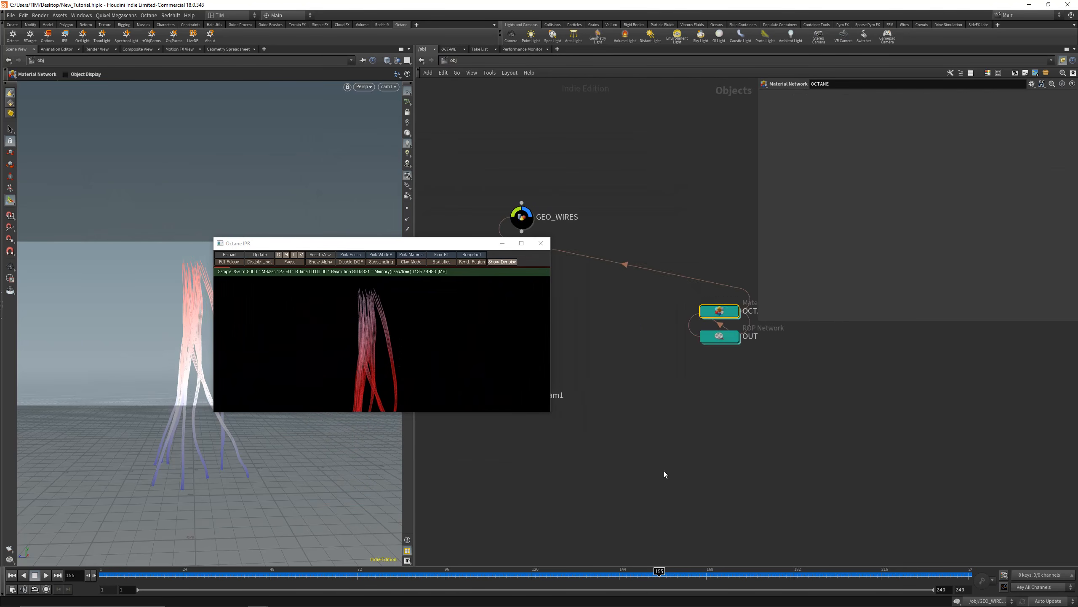
pyautogui.moveTo(666, 475); pyautogui.dragTo(785, 452, button='middle')
pyautogui.moveTo(414, 238); pyautogui.dragTo(425, 132)
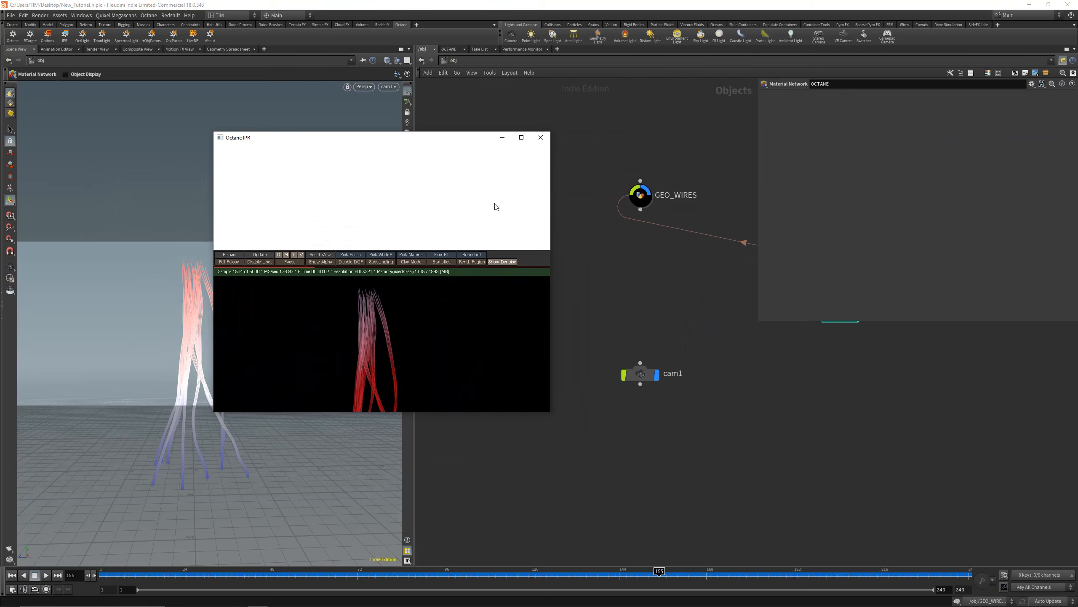
pyautogui.moveTo(548, 414); pyautogui.dragTo(738, 412)
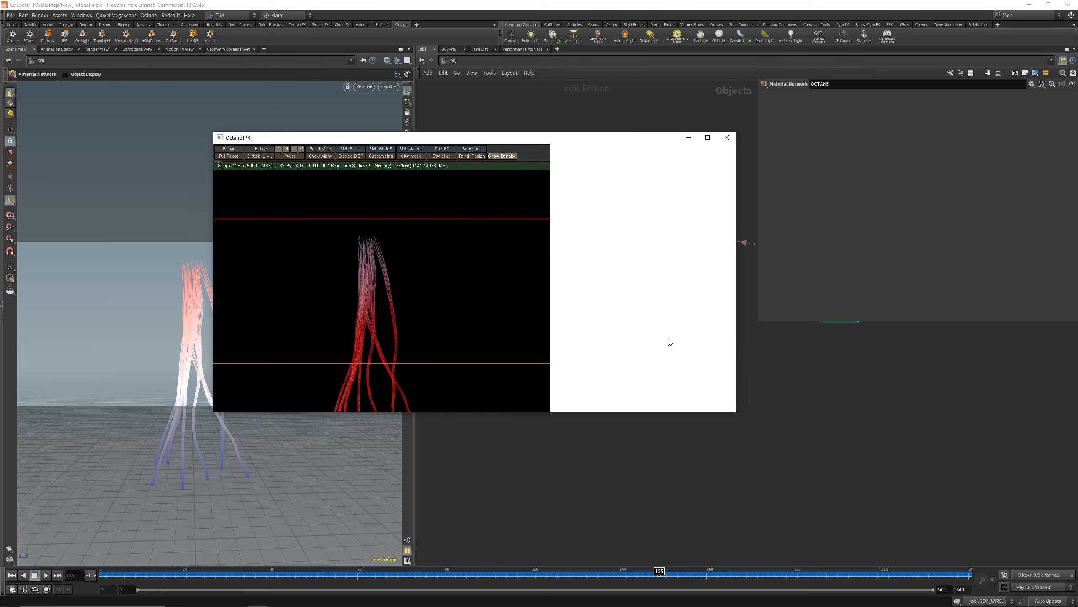
pyautogui.moveTo(512, 138); pyautogui.dragTo(322, 159)
pyautogui.moveTo(602, 296); pyautogui.dragTo(667, 420)
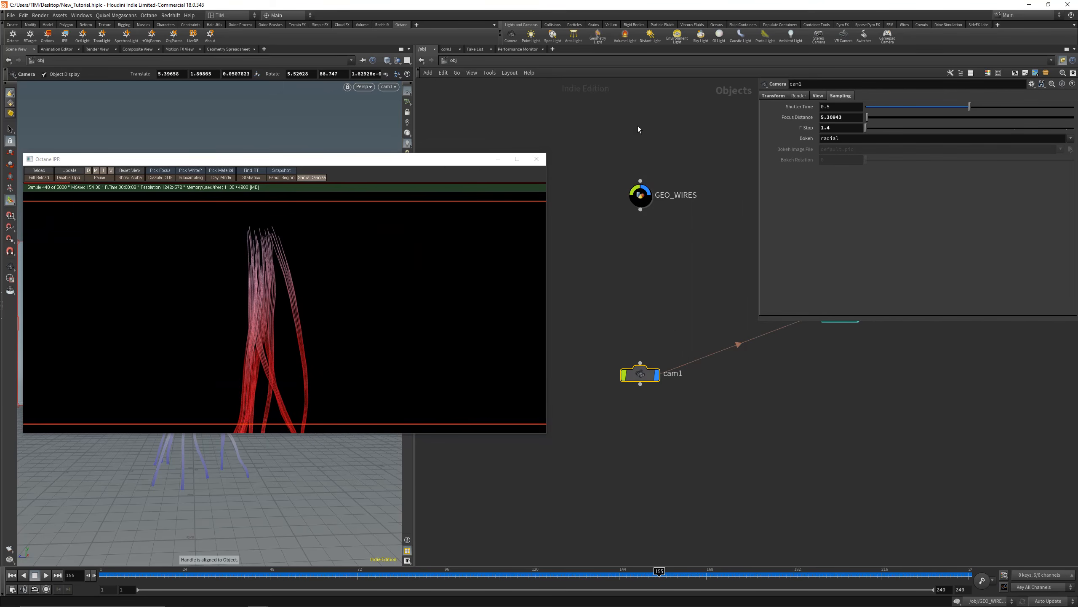
pyautogui.moveTo(415, 166); pyautogui.dragTo(921, 241)
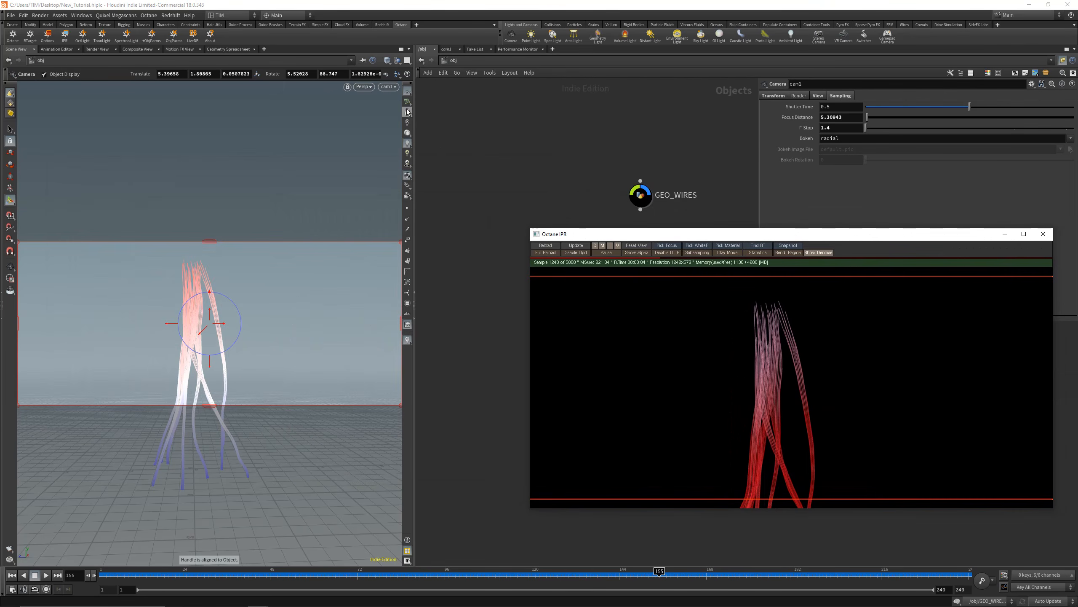
# - Lock cam1 to the view and reframe it as a close-up of the wires from above
pyautogui.press('Escape')
pyautogui.moveTo(203, 338); pyautogui.dragTo(178, 292)
pyautogui.moveTo(212, 289)
pyautogui.mouseDown(button='middle')
pyautogui.moveTo(245, 161)
pyautogui.moveTo(210, 207)
pyautogui.mouseUp(button='middle')
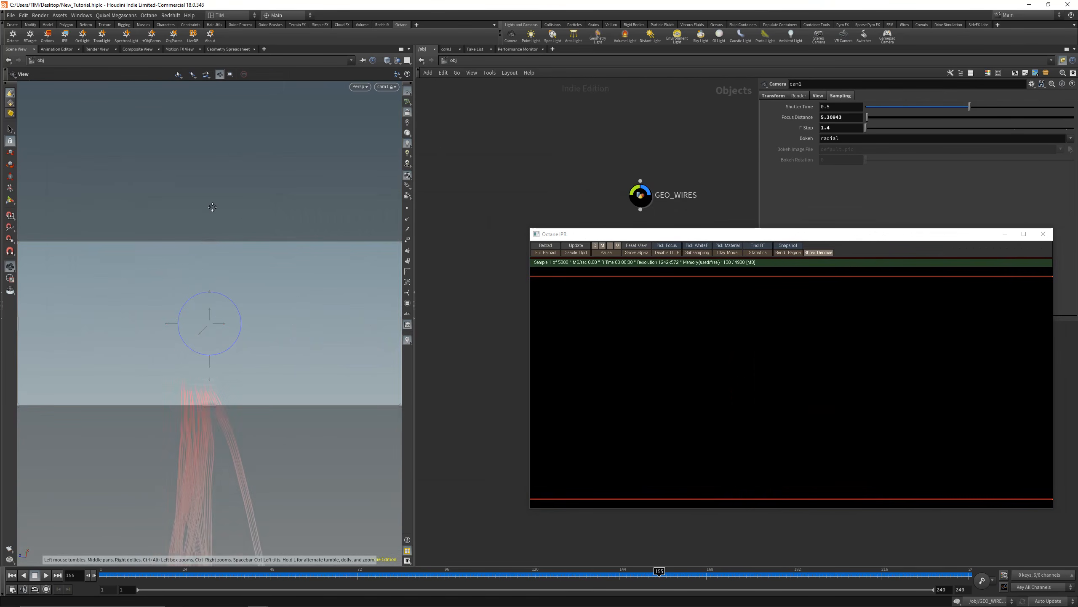
pyautogui.moveTo(225, 355); pyautogui.dragTo(229, 293, button='middle')
pyautogui.moveTo(229, 292); pyautogui.dragTo(230, 340)
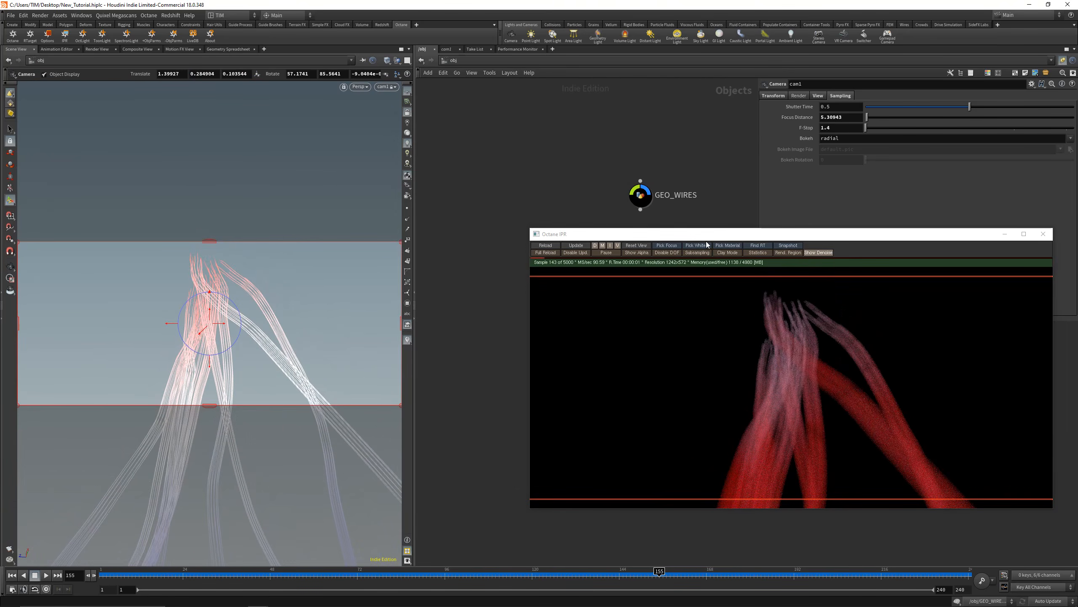
# - Set cam1's focus distance to 3.20943 and reposition the Octane IPR window
pyautogui.moveTo(739, 234); pyautogui.dragTo(634, 227)
pyautogui.moveTo(848, 116); pyautogui.dragTo(764, 126, button='middle')
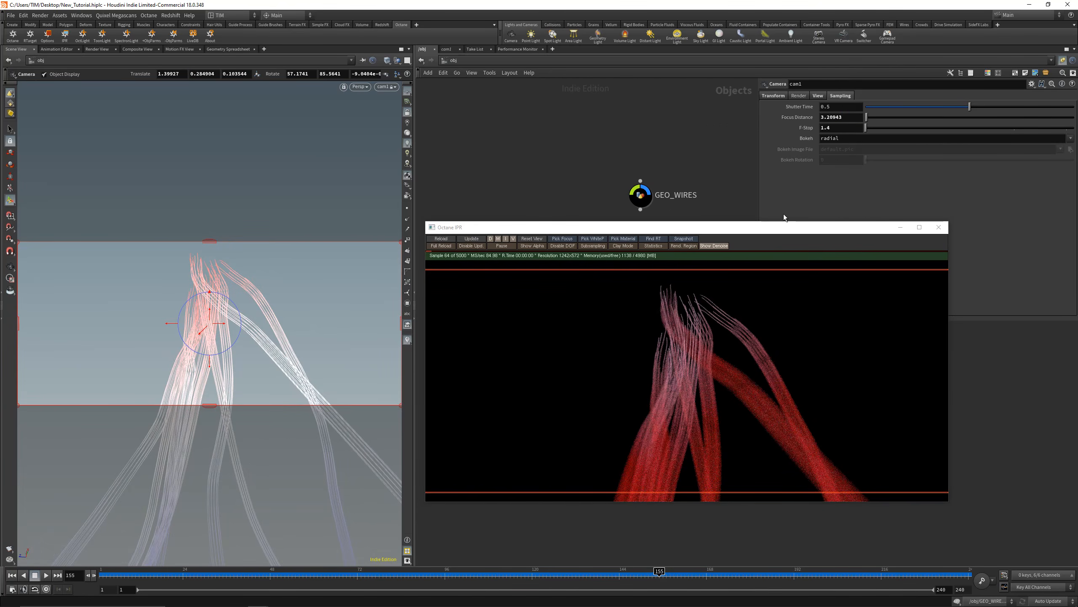
pyautogui.moveTo(781, 227); pyautogui.dragTo(451, 163)
# - In MAT_WIRES, try the black-to-white preset on NT_TEX_GRADIENT1 and replace it with the violet-to-red rainbow preset
pyautogui.scroll(-2, 669, 318)
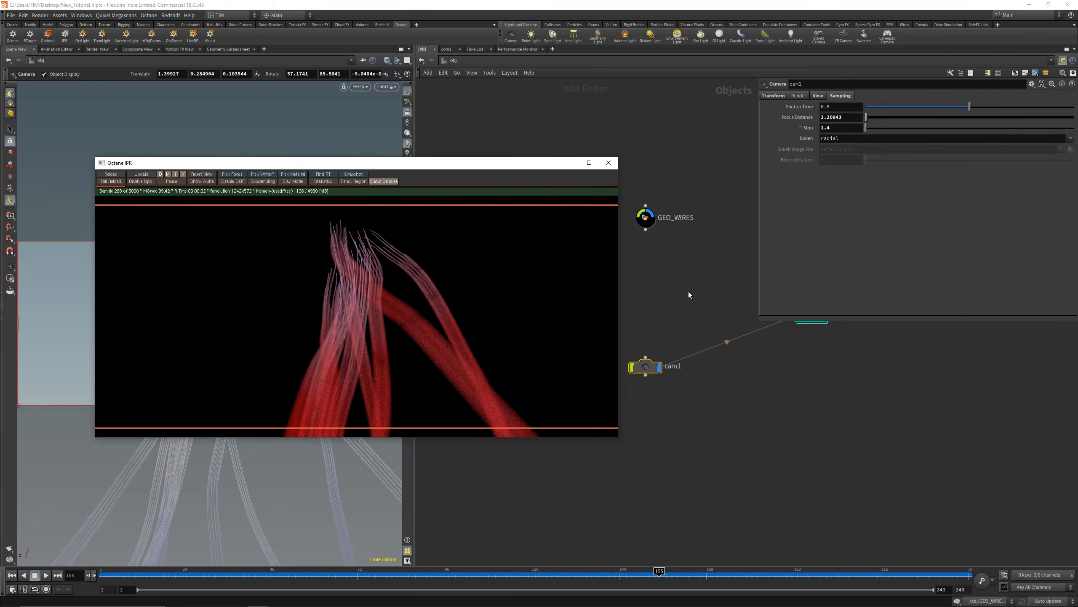
pyautogui.moveTo(703, 281); pyautogui.dragTo(645, 355, button='middle')
pyautogui.doubleClick(751, 371)
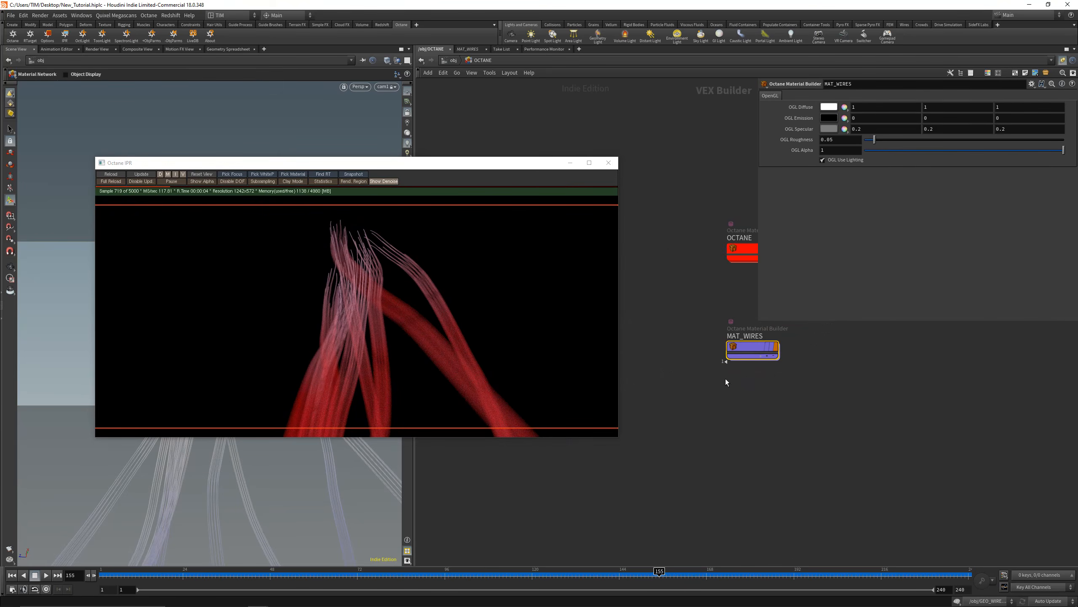
pyautogui.doubleClick(750, 350)
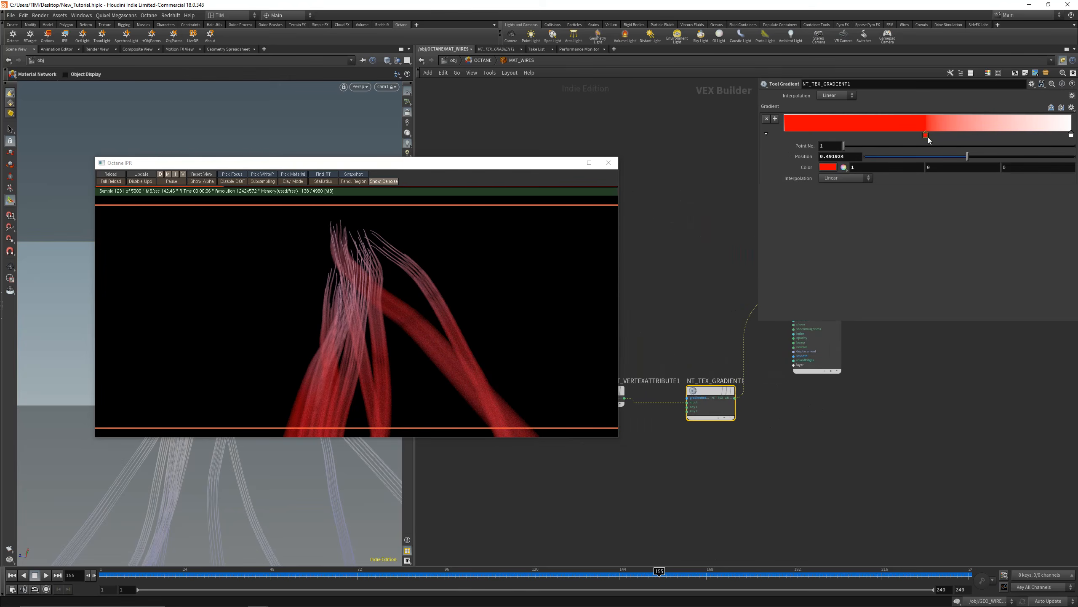
pyautogui.moveTo(926, 135); pyautogui.dragTo(784, 137)
pyautogui.click(1071, 108)
pyautogui.click(1054, 126)
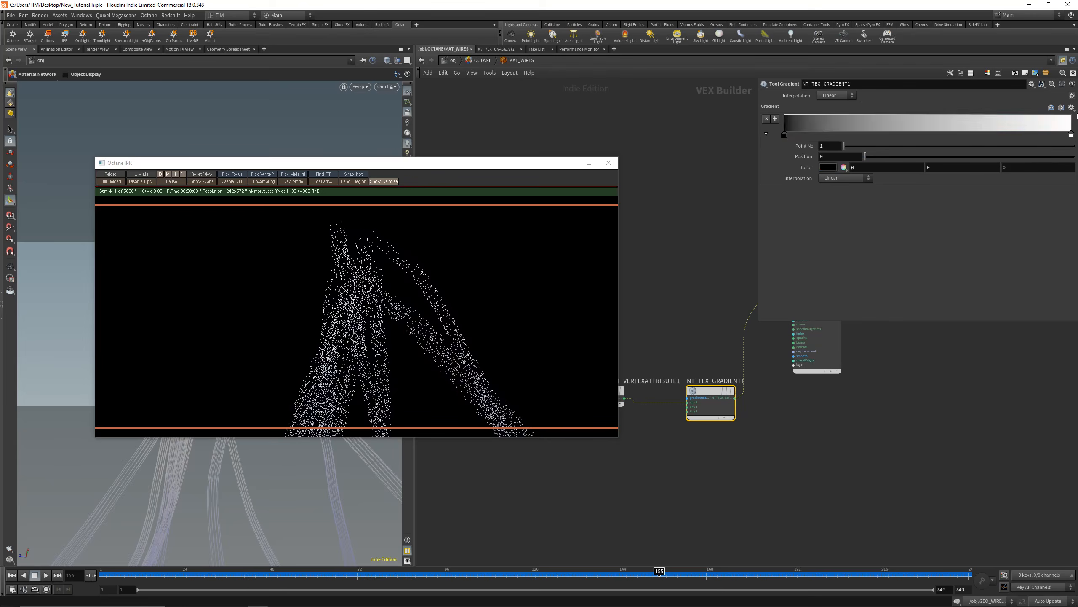
pyautogui.click(1071, 107)
pyautogui.click(1055, 134)
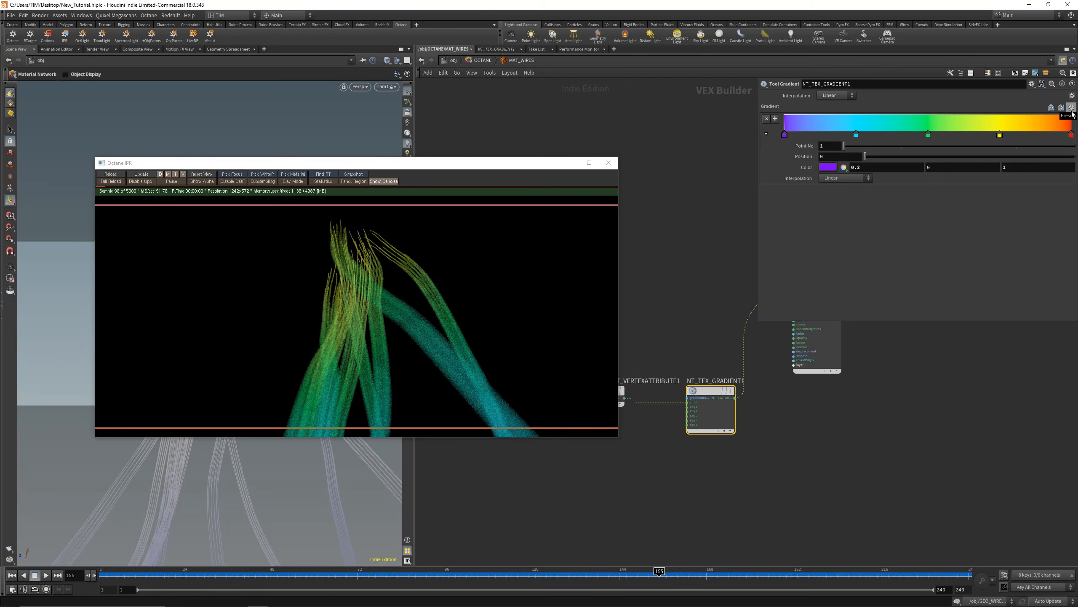
# - Try the cyan-blue-to-red-yellow and white-to-red presets on NT_TEX_GRADIENT1, and restore the violet-to-red rainbow preset
pyautogui.click(1072, 111)
pyautogui.click(1063, 143)
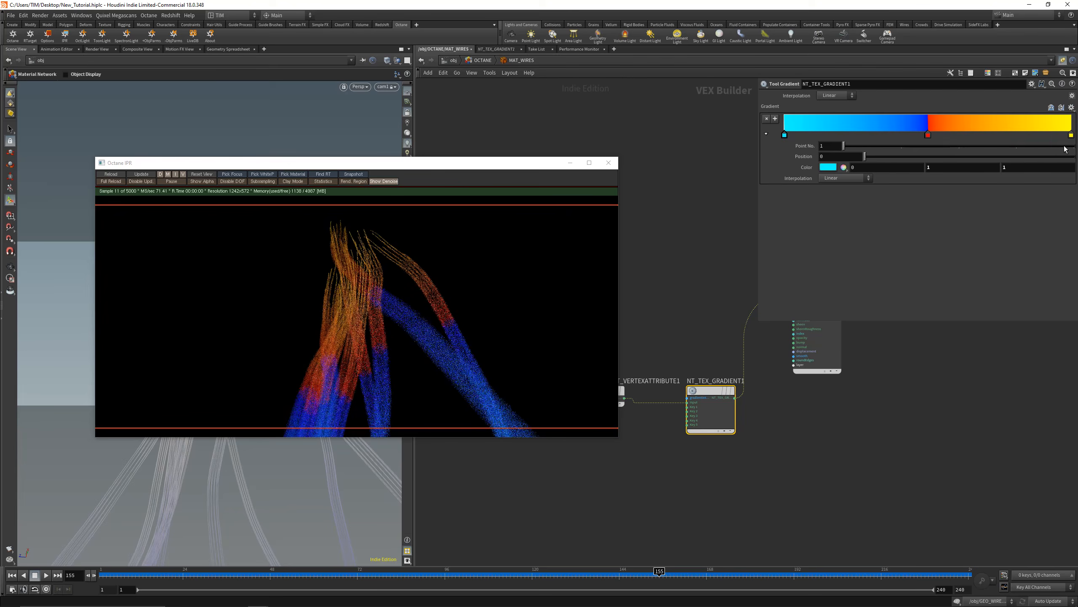
pyautogui.click(1073, 109)
pyautogui.click(1057, 150)
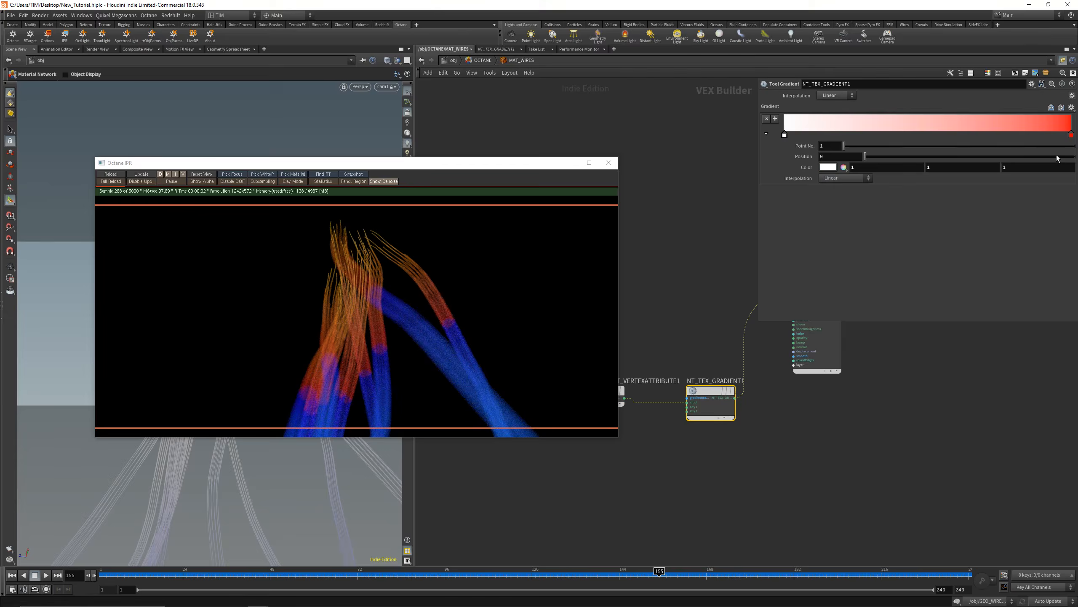
pyautogui.click(1072, 108)
pyautogui.click(1054, 134)
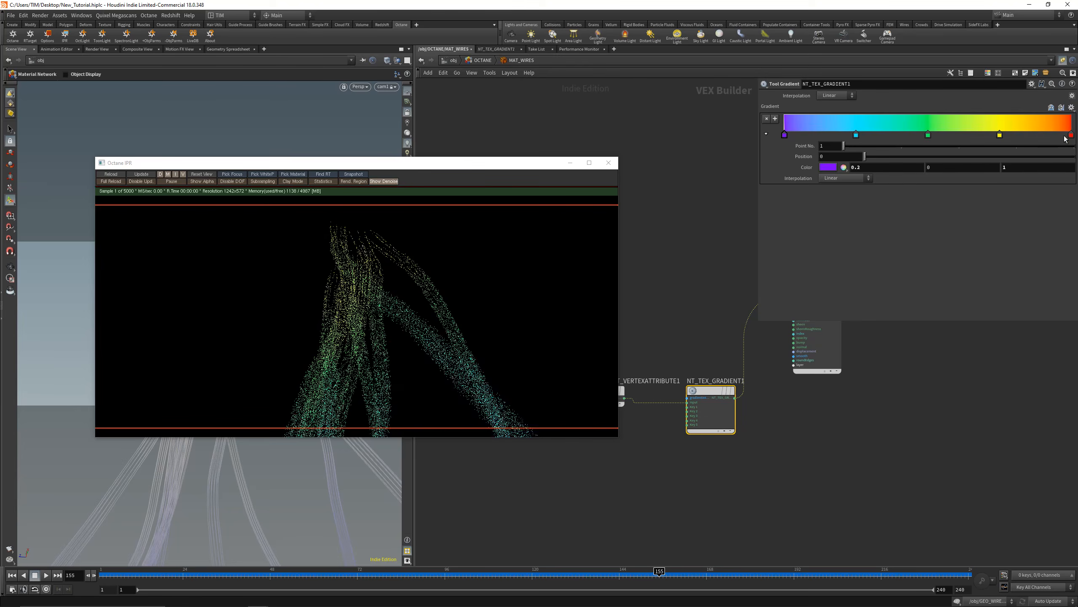
# - Leave the MAT_WIRES network for the object level and save the scene
pyautogui.scroll(-1, 746, 450)
pyautogui.moveTo(871, 415); pyautogui.dragTo(801, 478, button='middle')
pyautogui.scroll(1, 766, 457)
pyautogui.scroll(1, 836, 385)
pyautogui.scroll(-2, 695, 336)
pyautogui.moveTo(673, 266); pyautogui.dragTo(723, 272, button='middle')
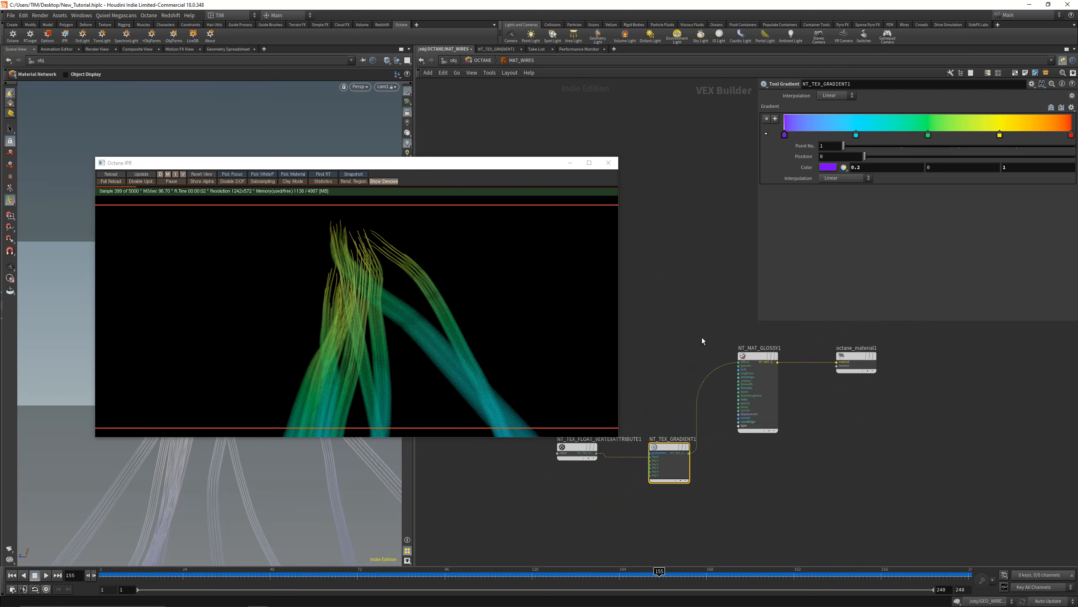
pyautogui.click(524, 147)
pyautogui.click(451, 61)
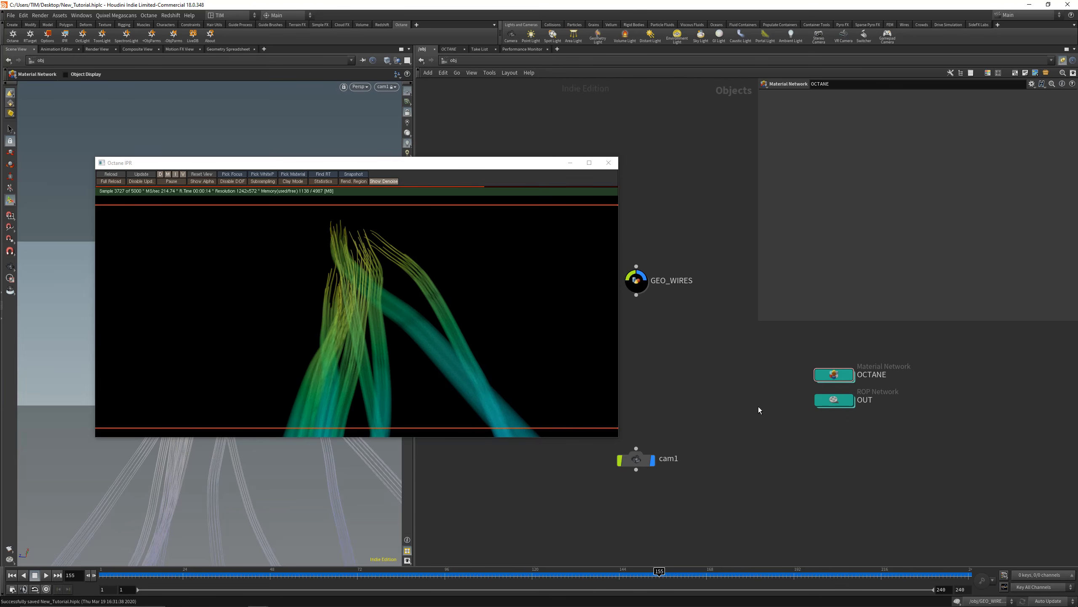
# - Minimize the Octane IPR window, switch to the Chrome browser showing the Gumroad asset page, and reposition its window
pyautogui.click(570, 162)
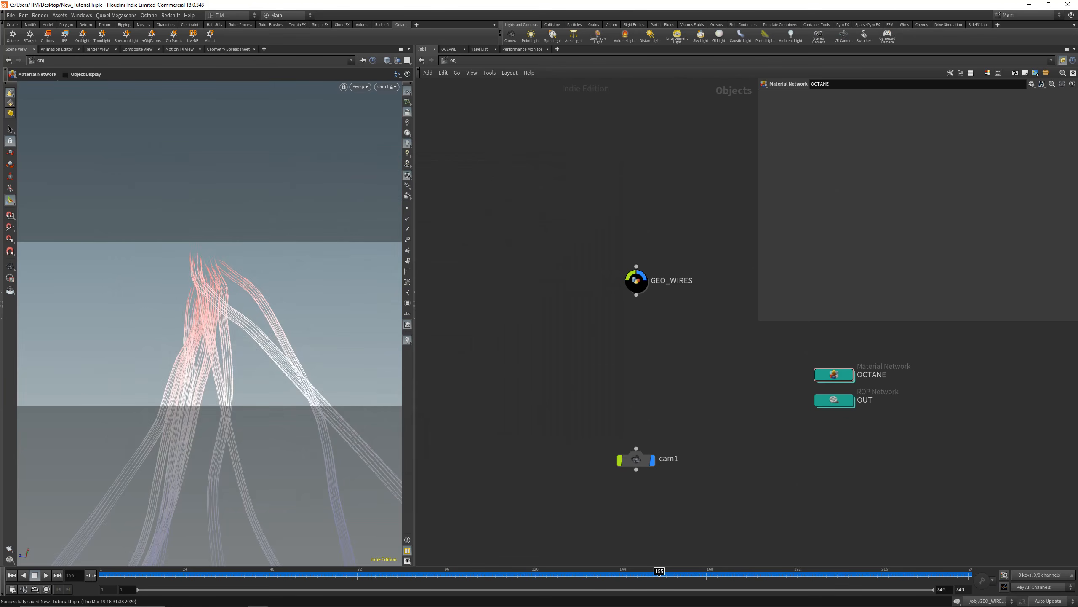
pyautogui.click(237, 606)
pyautogui.click(237, 606)
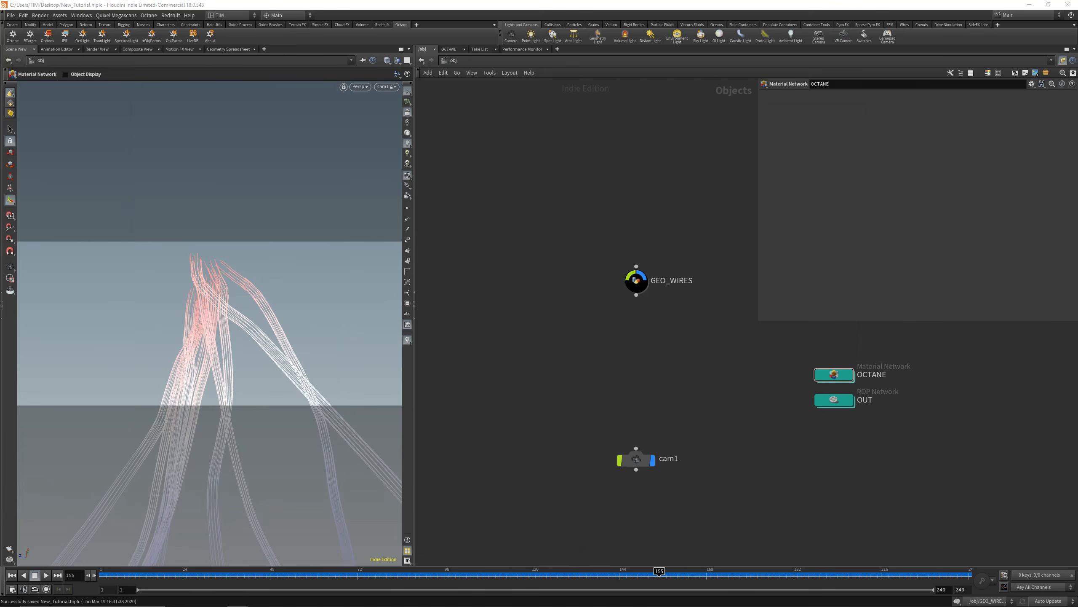
pyautogui.moveTo(0, 105); pyautogui.dragTo(355, 82)
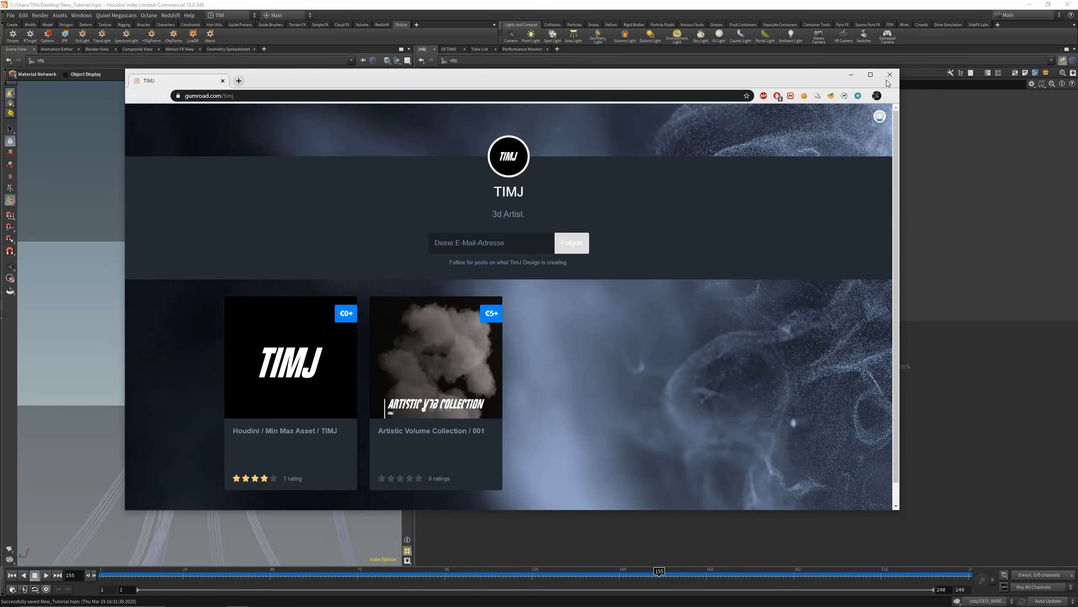
pyautogui.moveTo(698, 87)
pyautogui.mouseDown()
pyautogui.moveTo(697, 327)
pyautogui.moveTo(689, 106)
pyautogui.mouseUp()
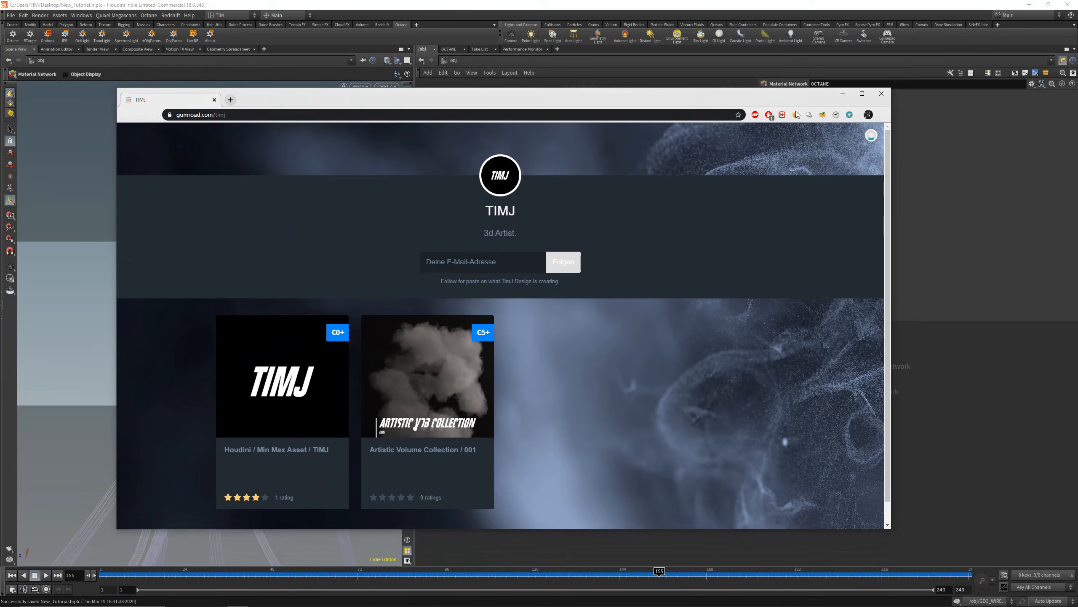
# - Minimize the browser and restore the Octane IPR window to show the final wire render
pyautogui.click(845, 97)
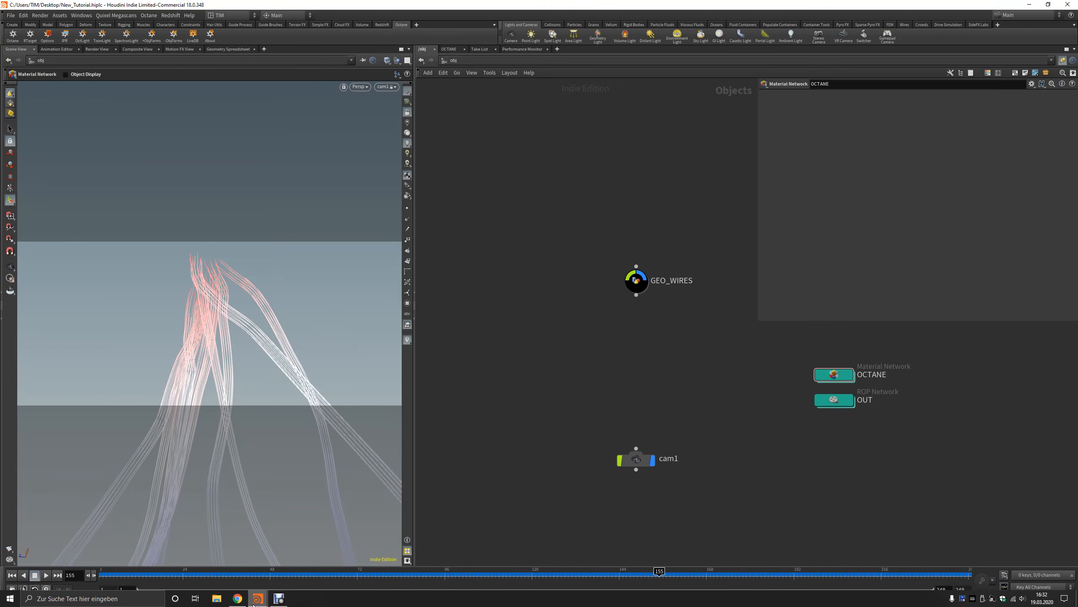
pyautogui.moveTo(254, 603)
pyautogui.click(351, 563)
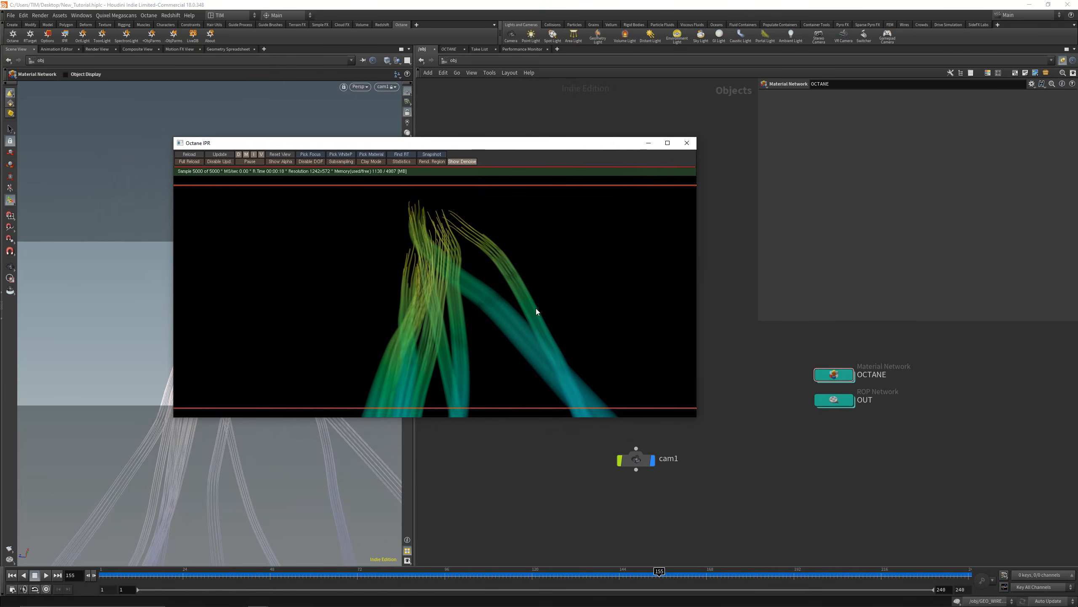